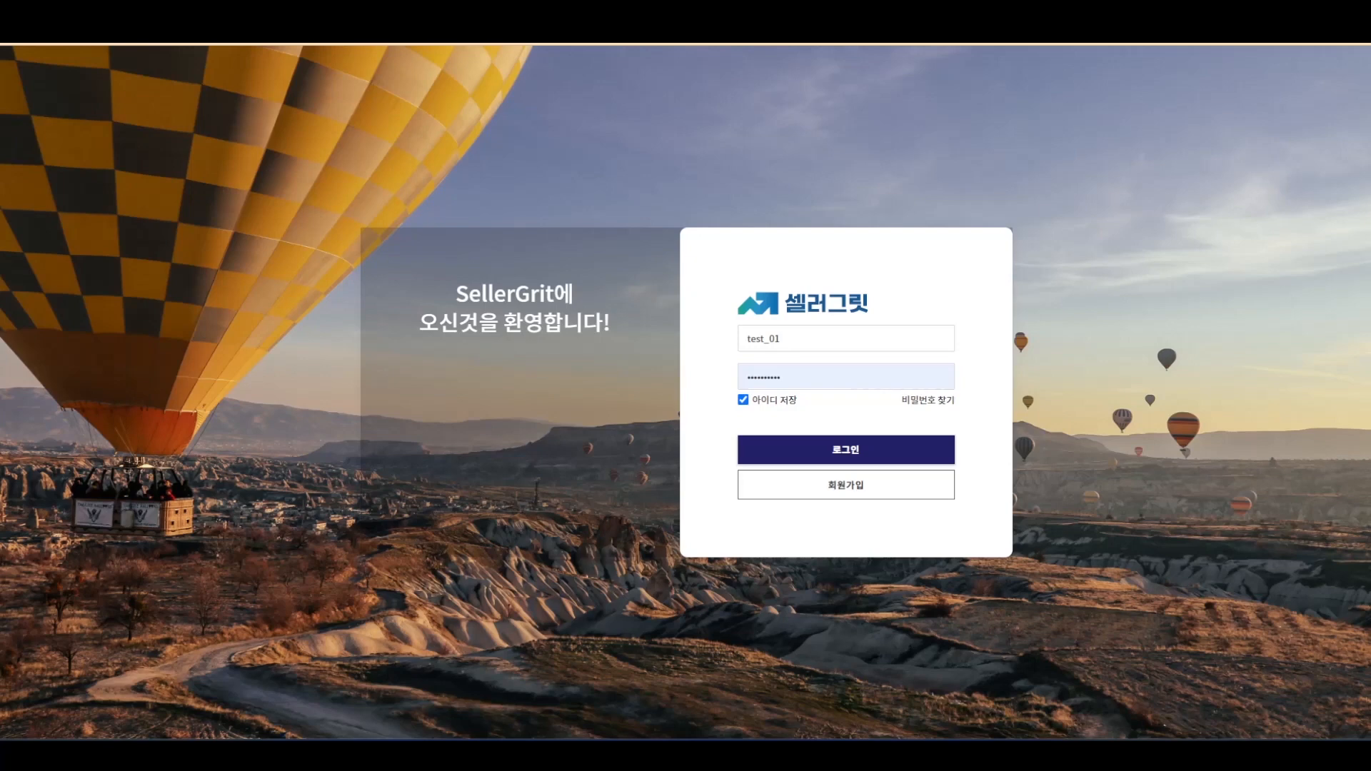
- Sign in to SellerGrit and follow the dashboard's plugin link to the Octopus Extention store page
left_click(916, 454)
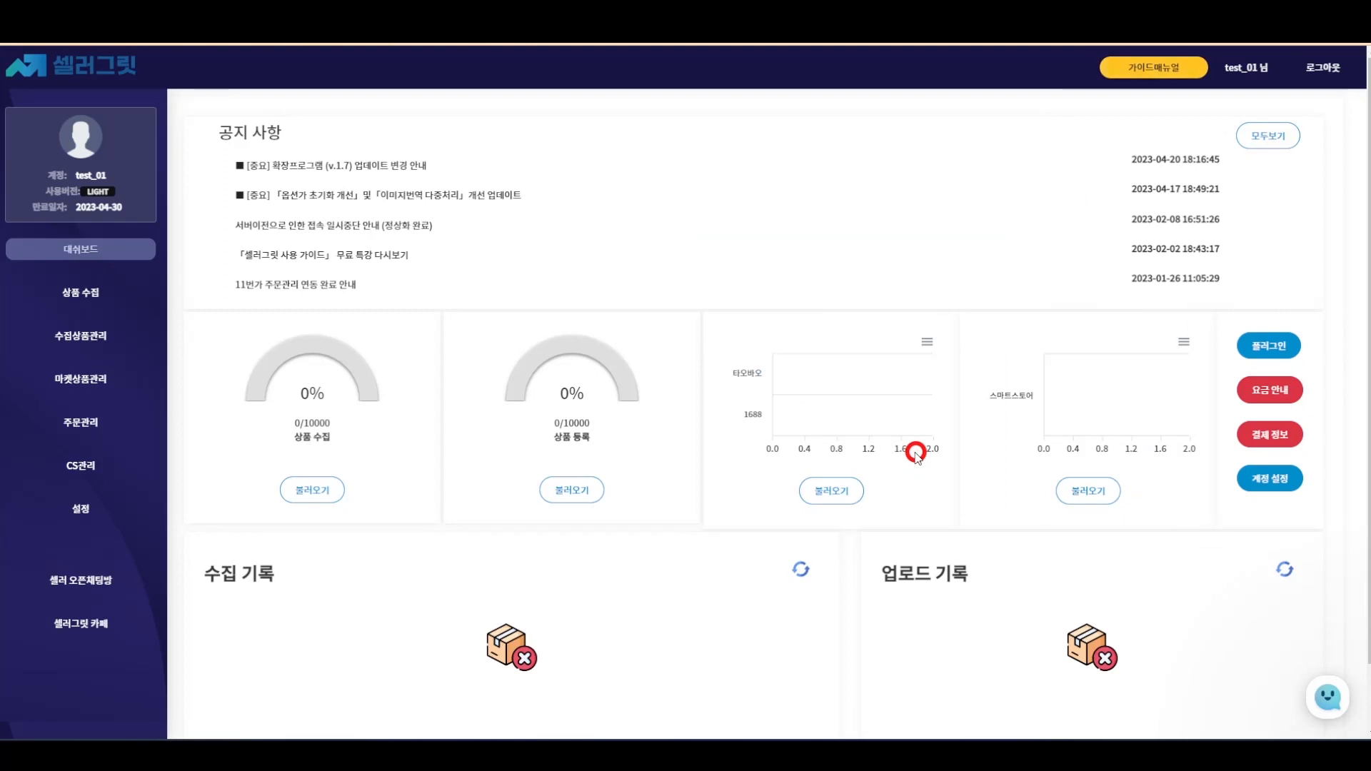
left_click(1266, 347)
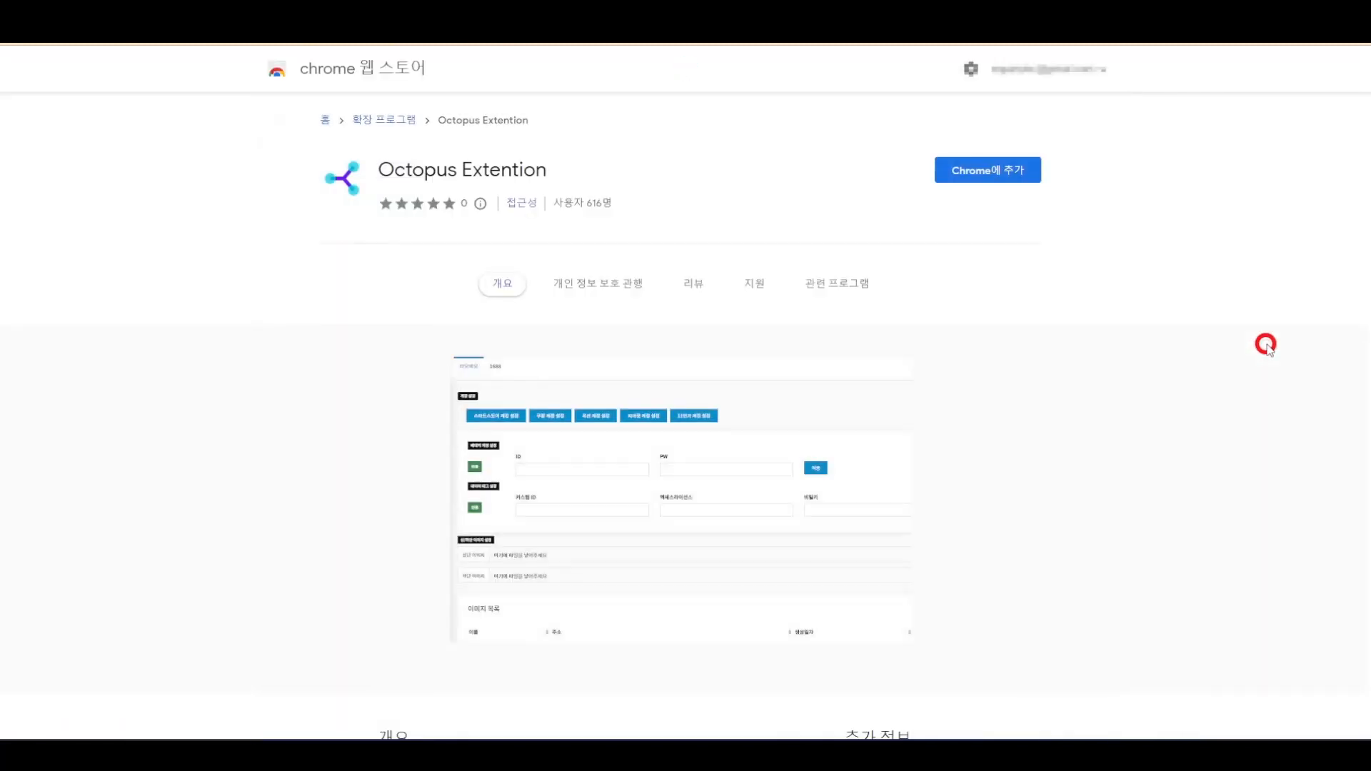
- Add Octopus Extention to Chrome and confirm it appears on the extension management page
left_click(1000, 173)
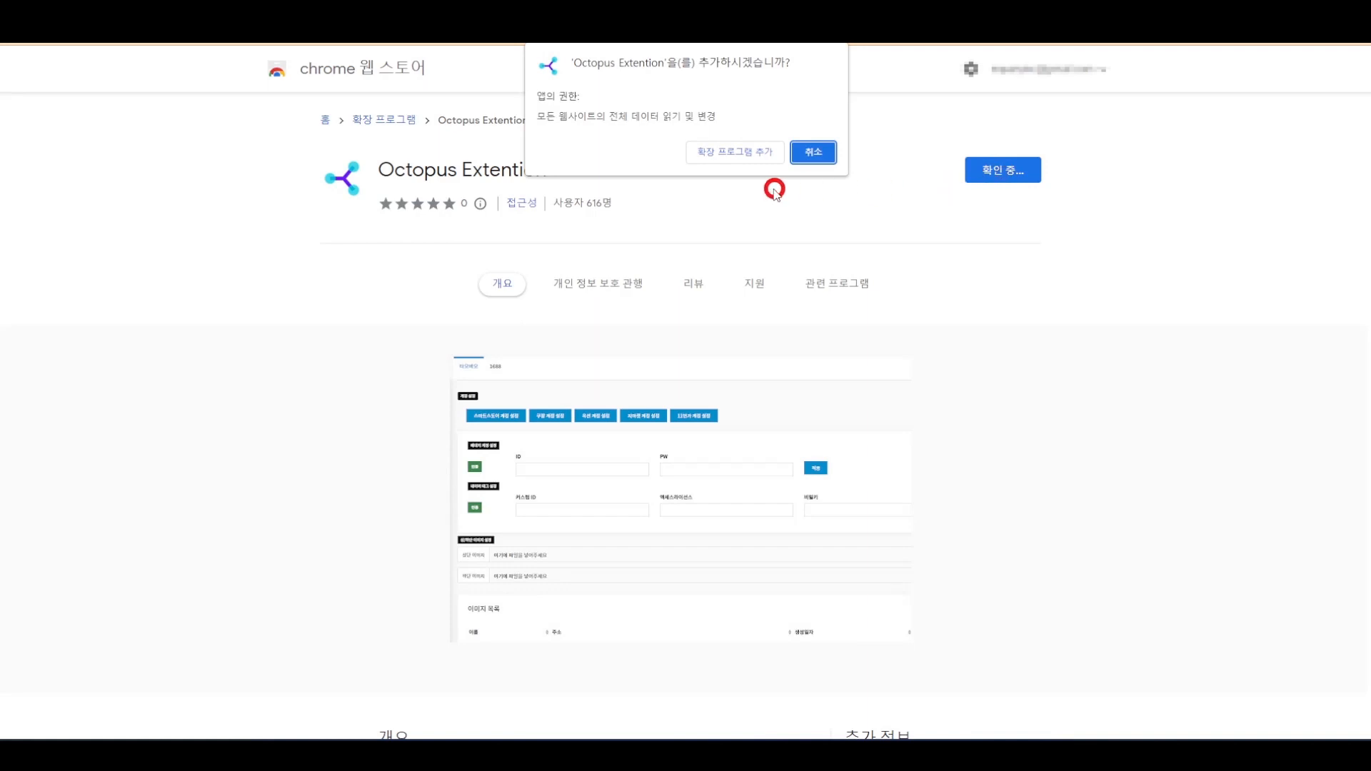
left_click(723, 151)
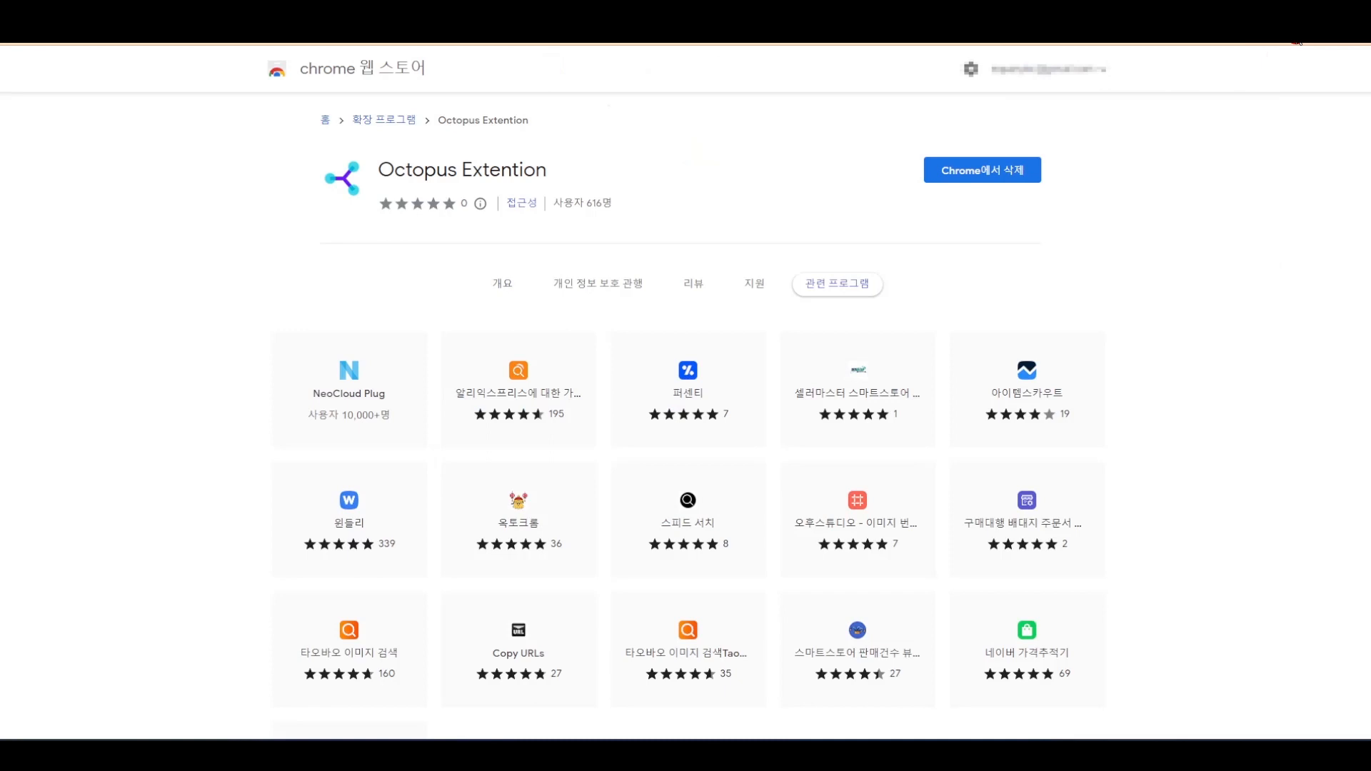
left_click(1295, 41)
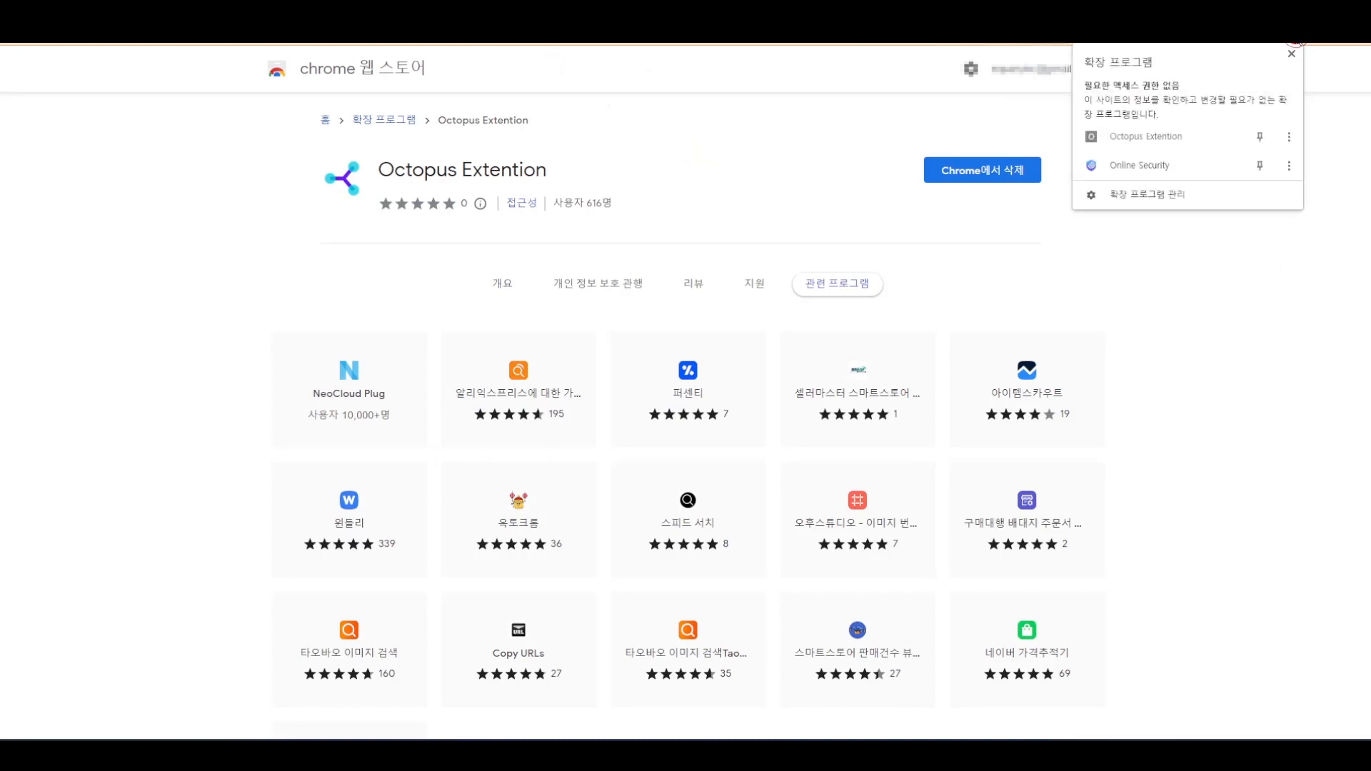
left_click(1182, 195)
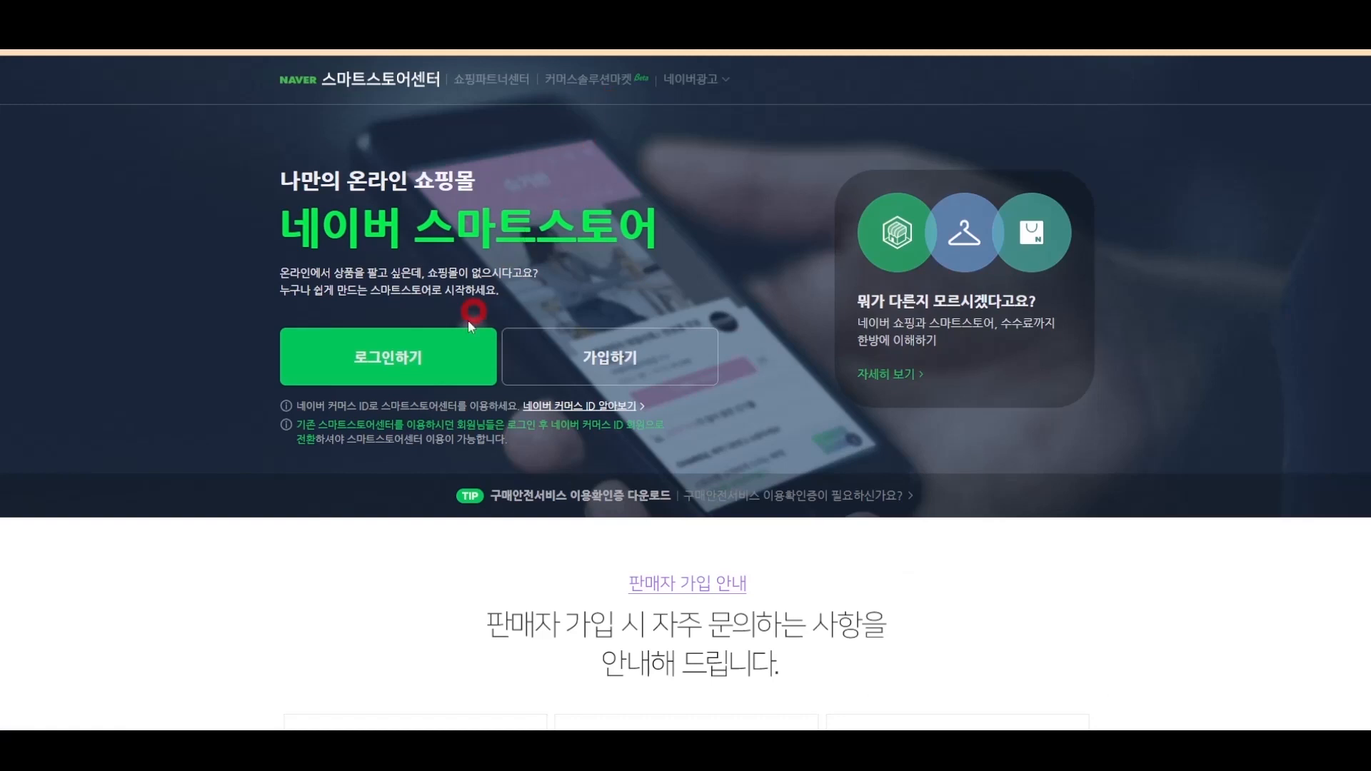
- Log in to Smart Store Center with the saved seller credentials and dismiss the day's notice popup
left_click(436, 374)
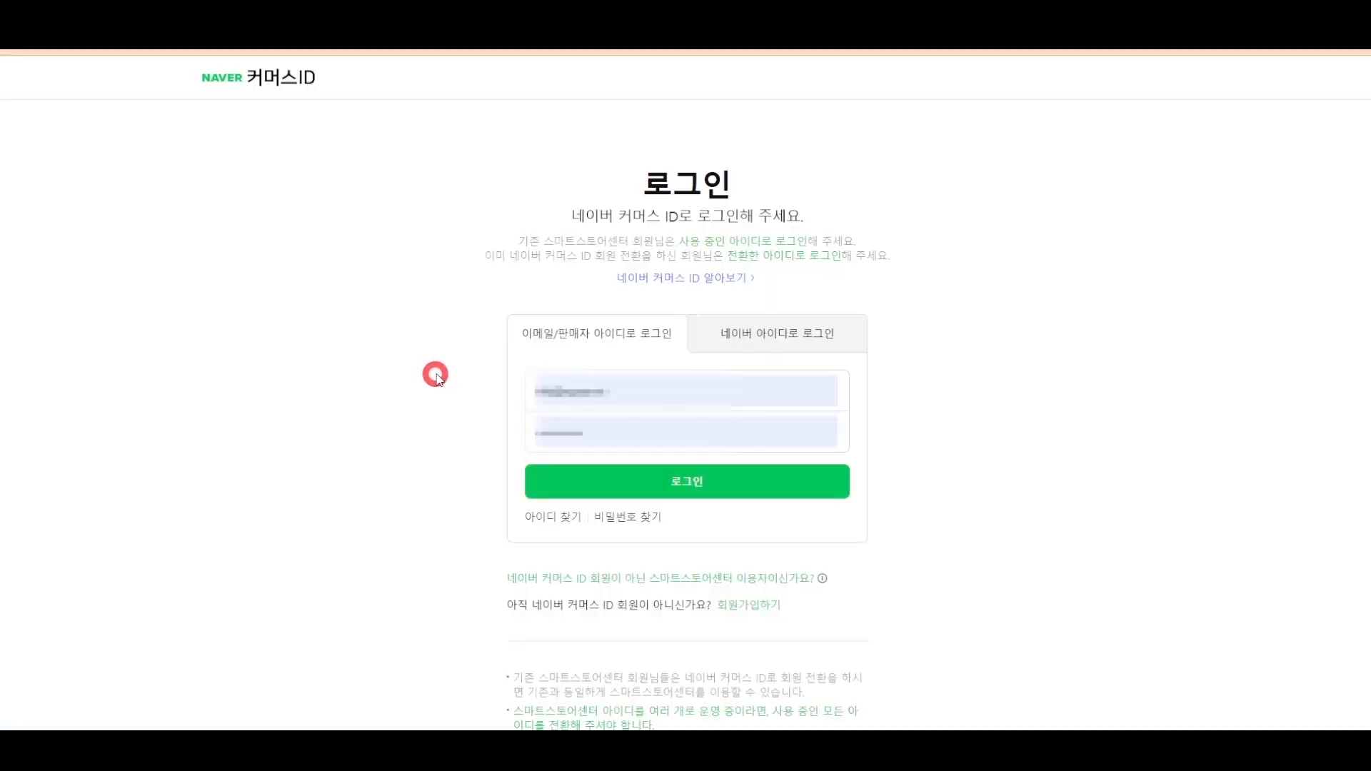
left_click(654, 482)
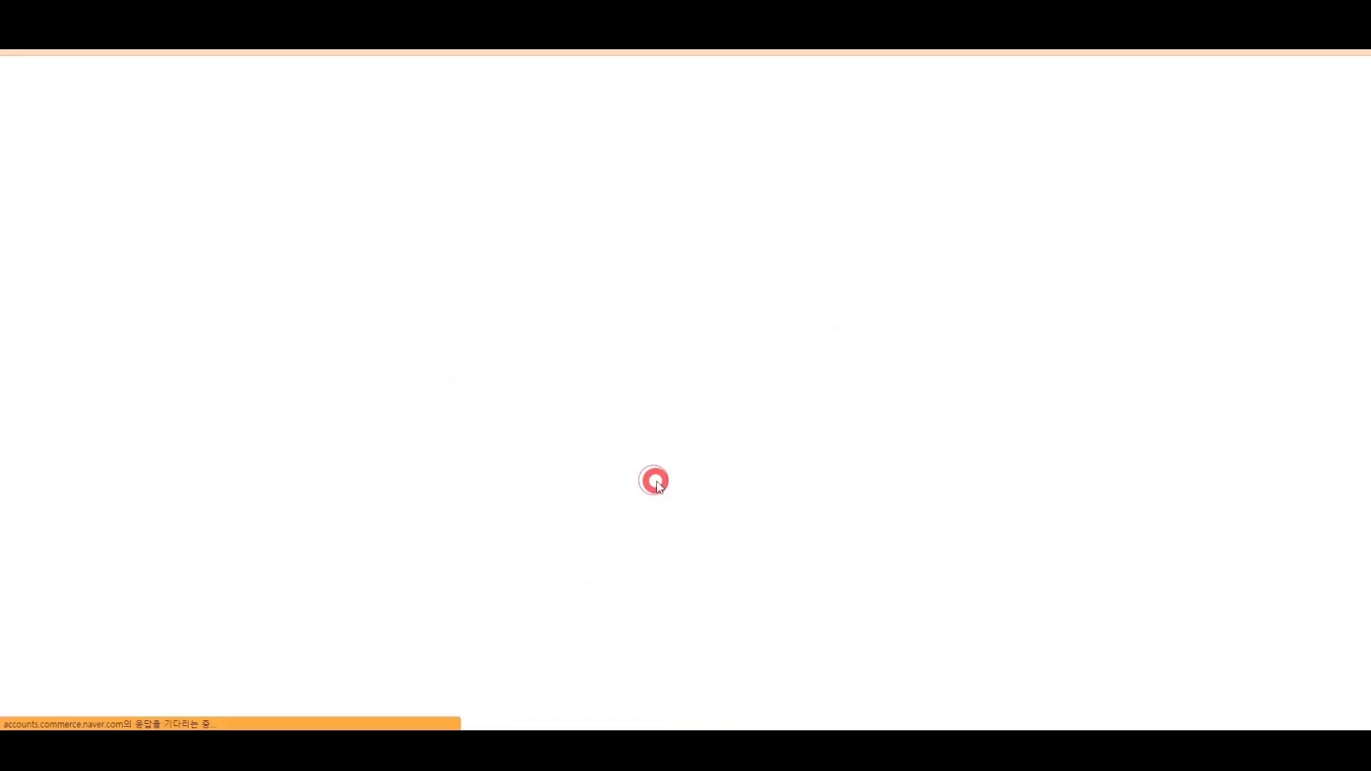
left_click(198, 546)
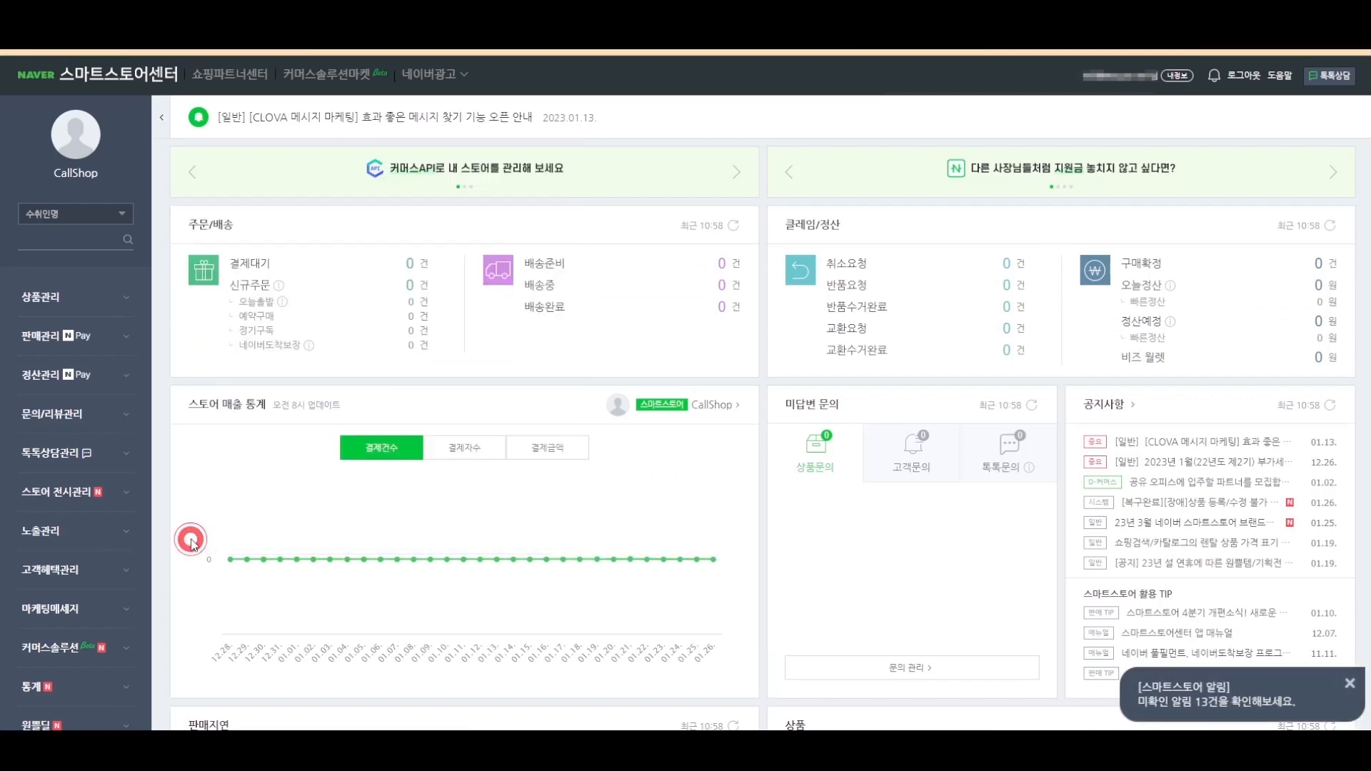
scroll(92, 581, "down", 2)
scroll(91, 581, "down", 2)
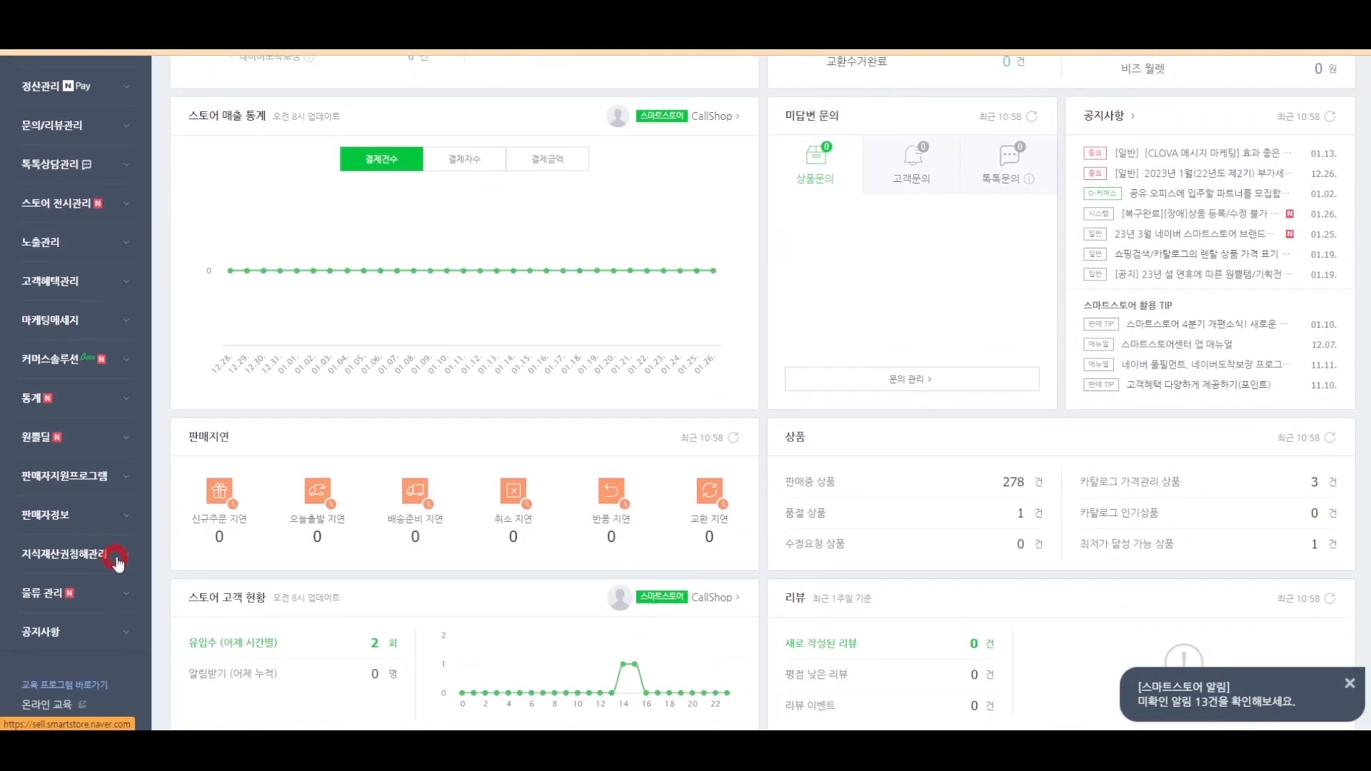
- Open the 판매자 정보 page and review the saved shipping and return addresses in 주소록
left_click(118, 520)
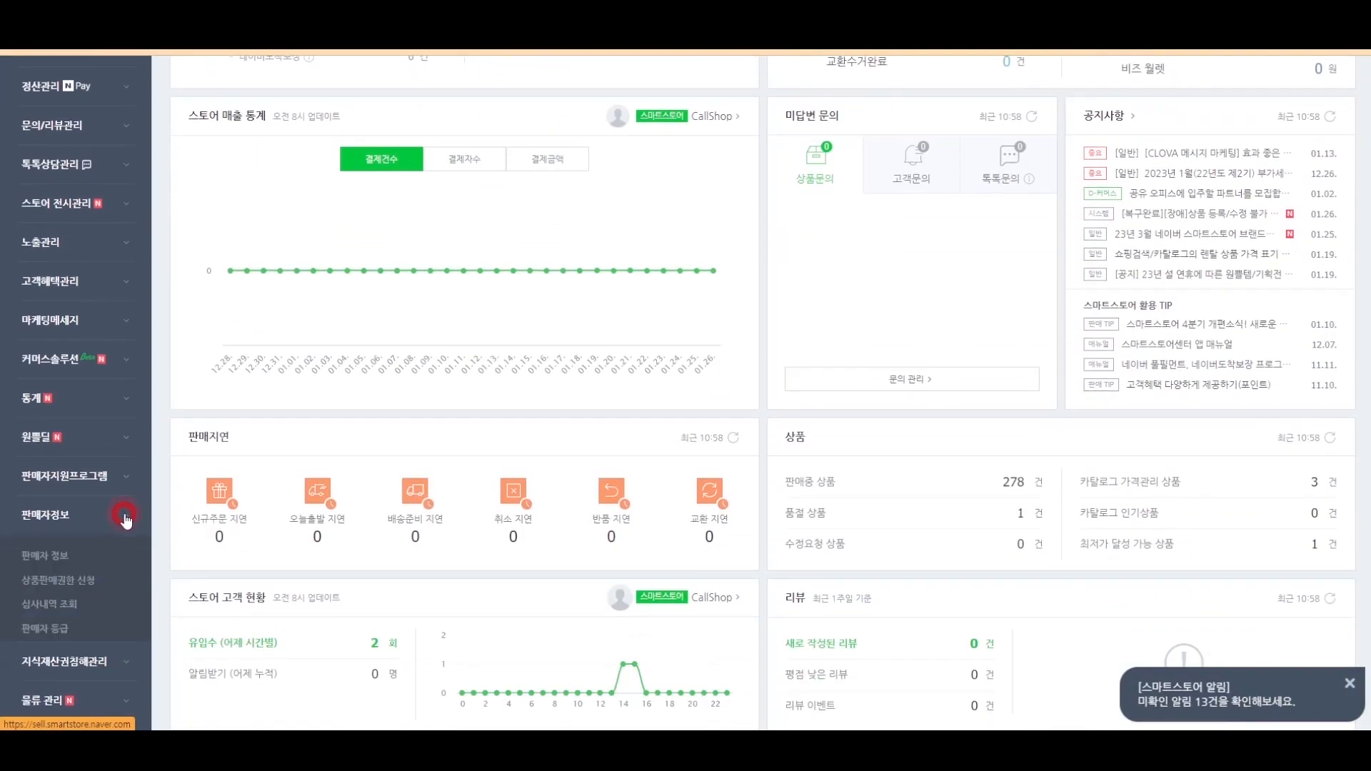
left_click(44, 556)
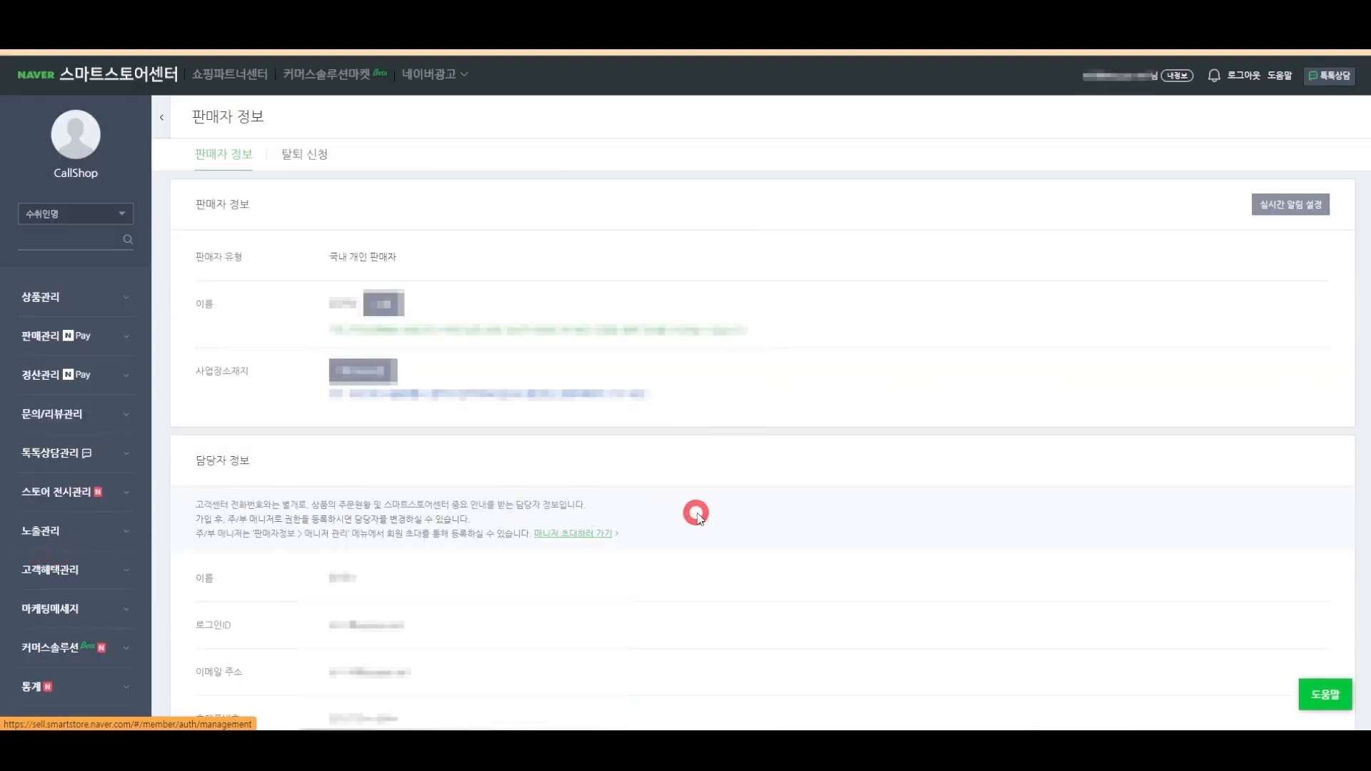
scroll(696, 514, "down", 10)
scroll(698, 515, "down", 3)
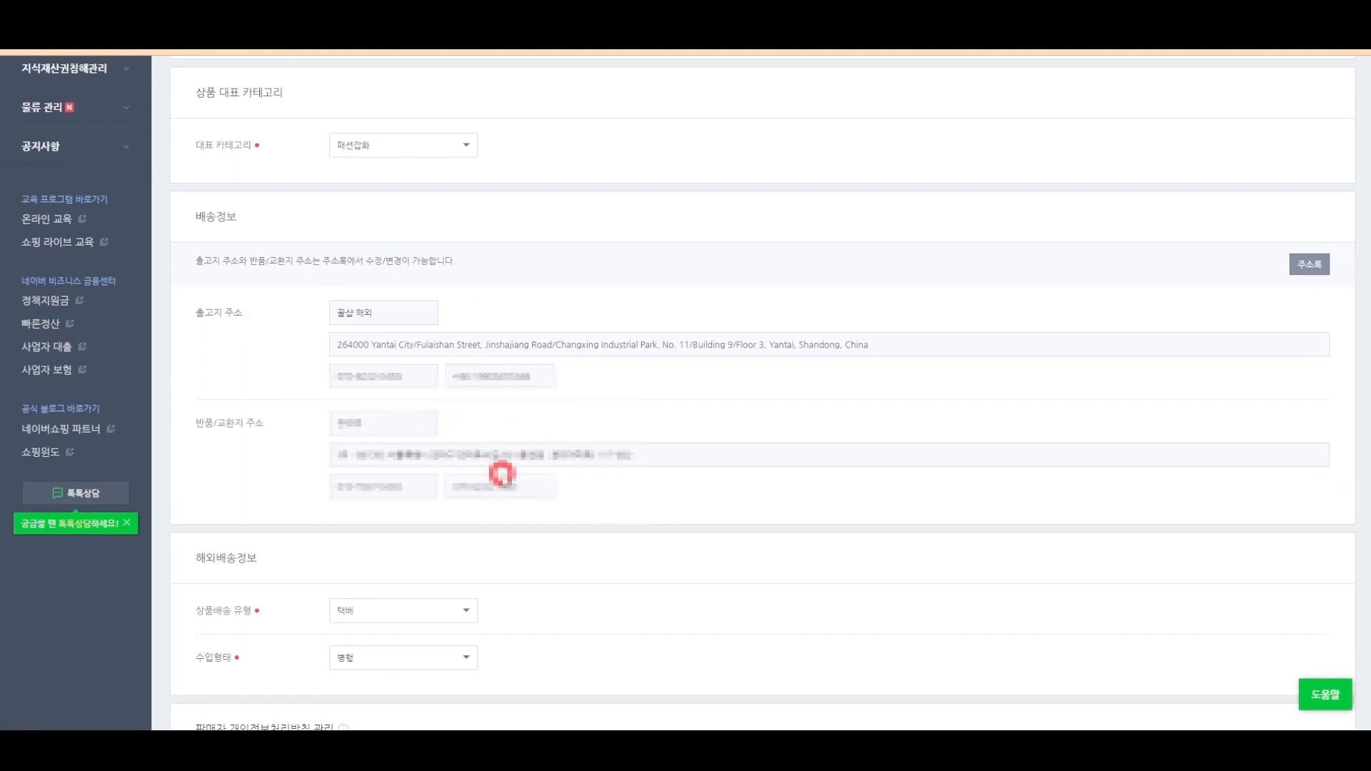
left_click(1307, 265)
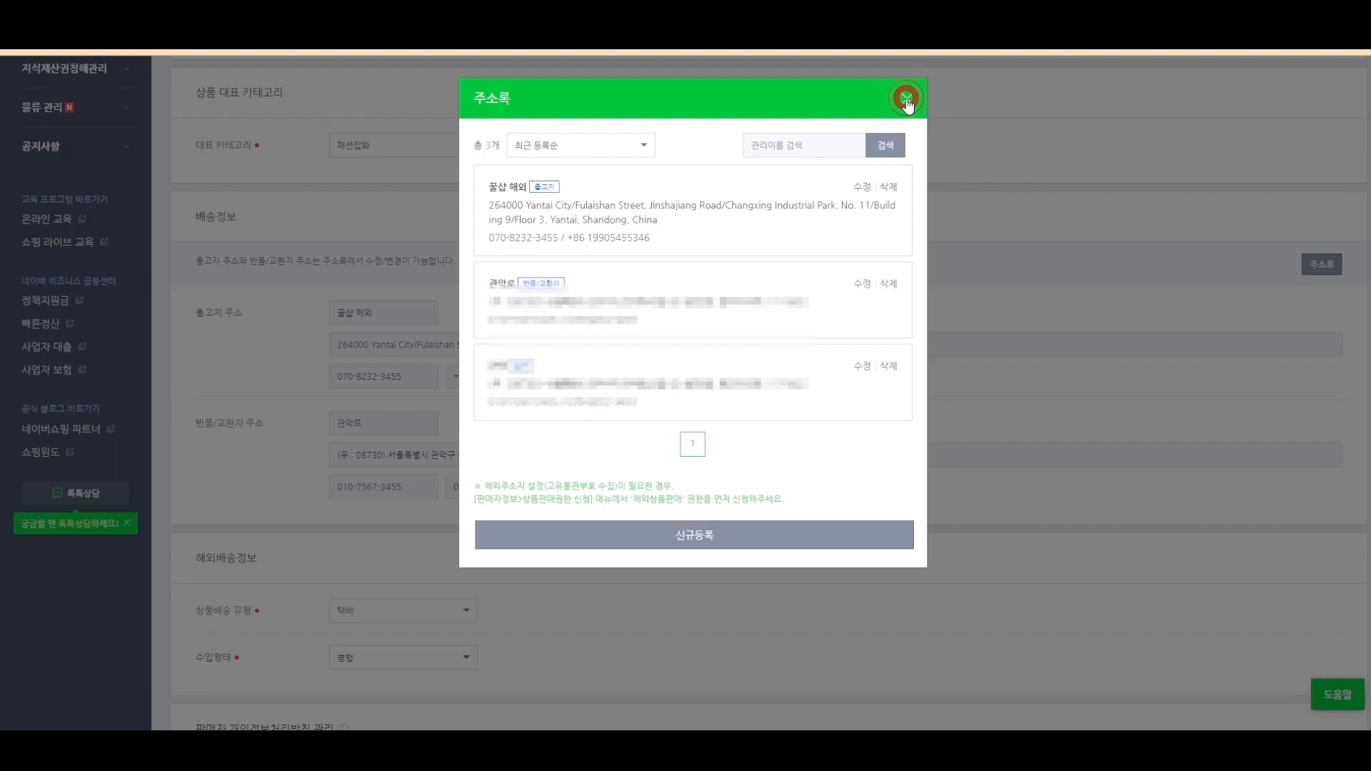
left_click(905, 99)
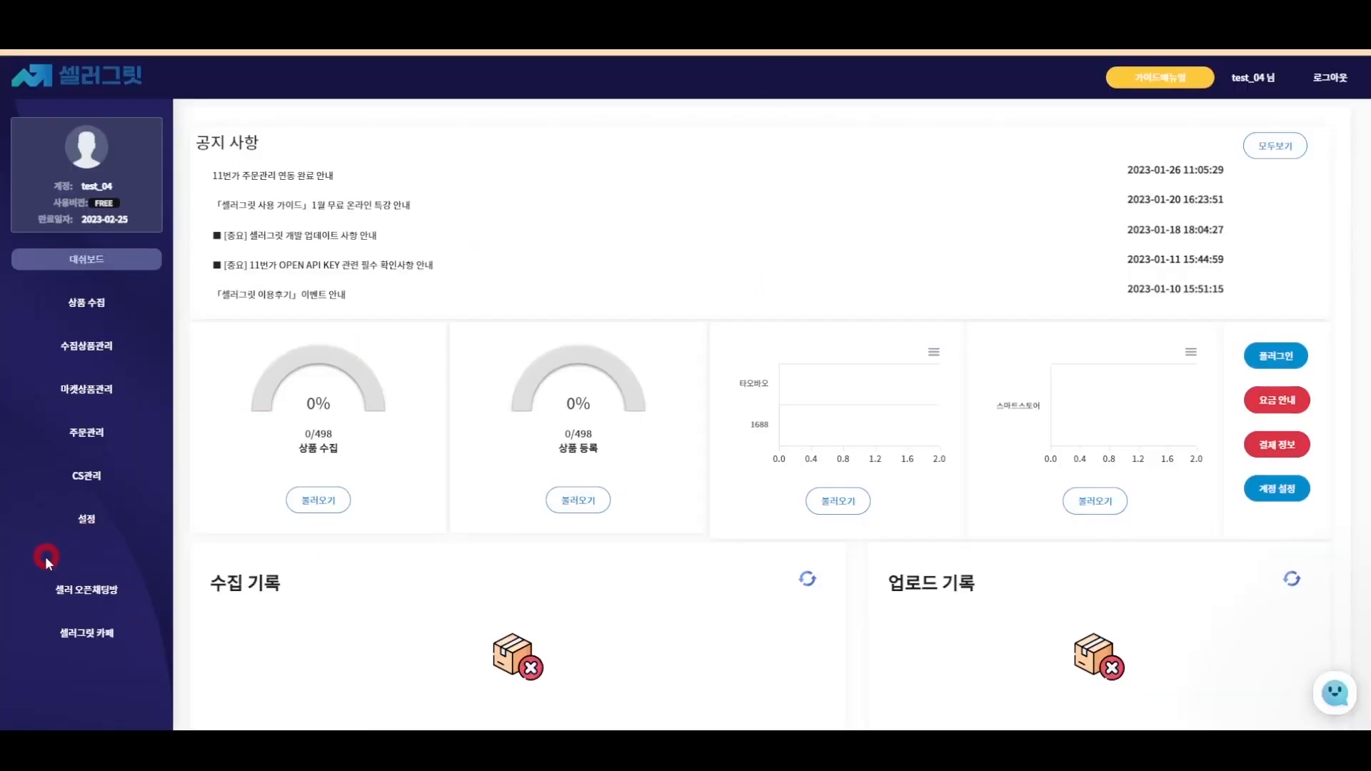
- Open SellerGrit's Smart Store account settings and enter store name 꿀샵
left_click(71, 524)
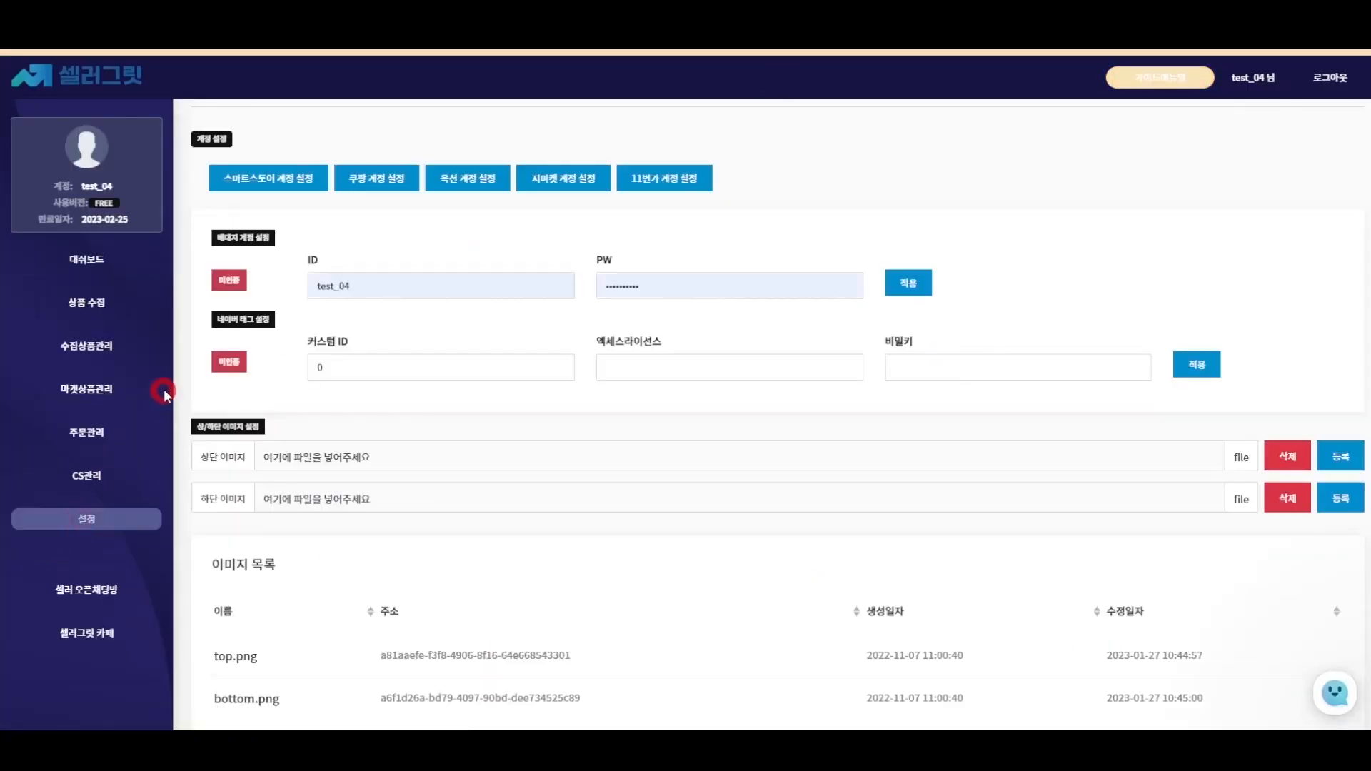
left_click(269, 179)
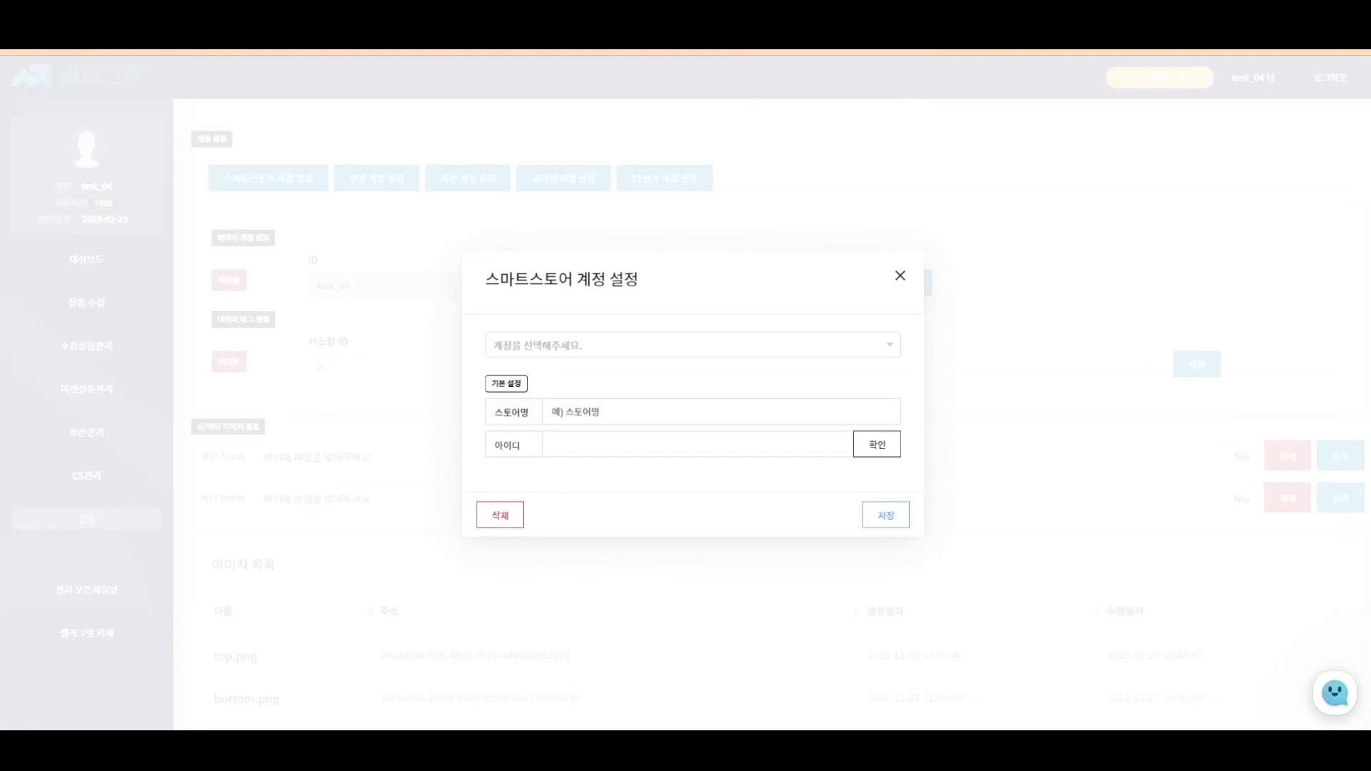
left_click(682, 418)
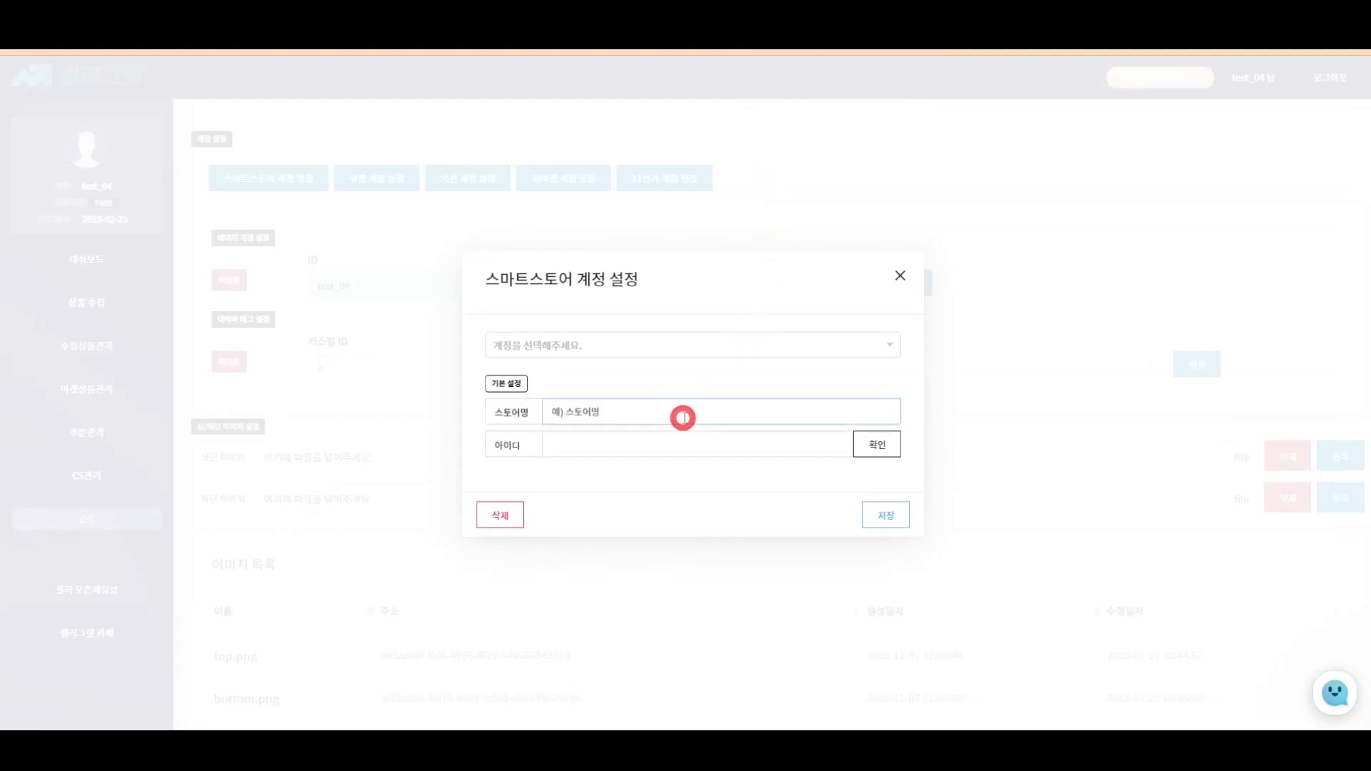
type("꿀샵")
left_click(1347, 414)
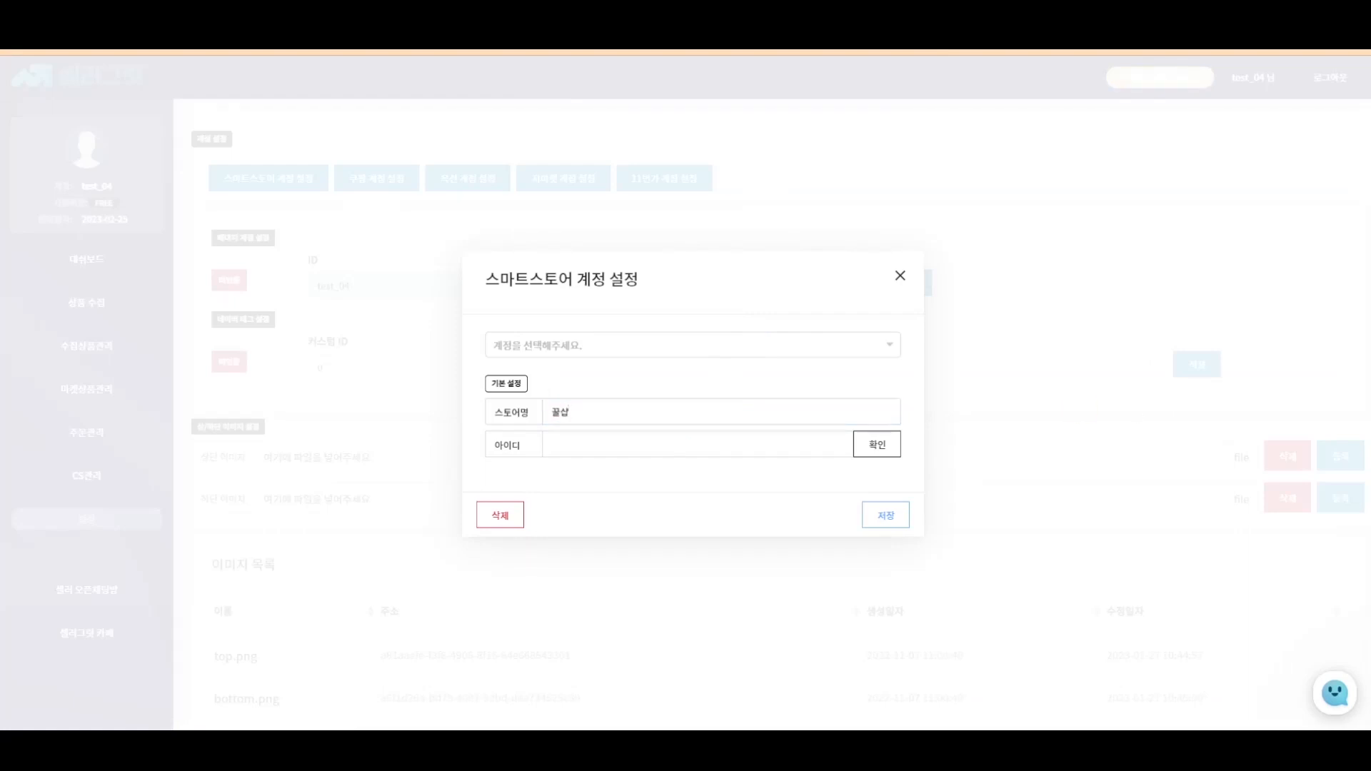
- Paste the store login ID and verify it
left_click(657, 445)
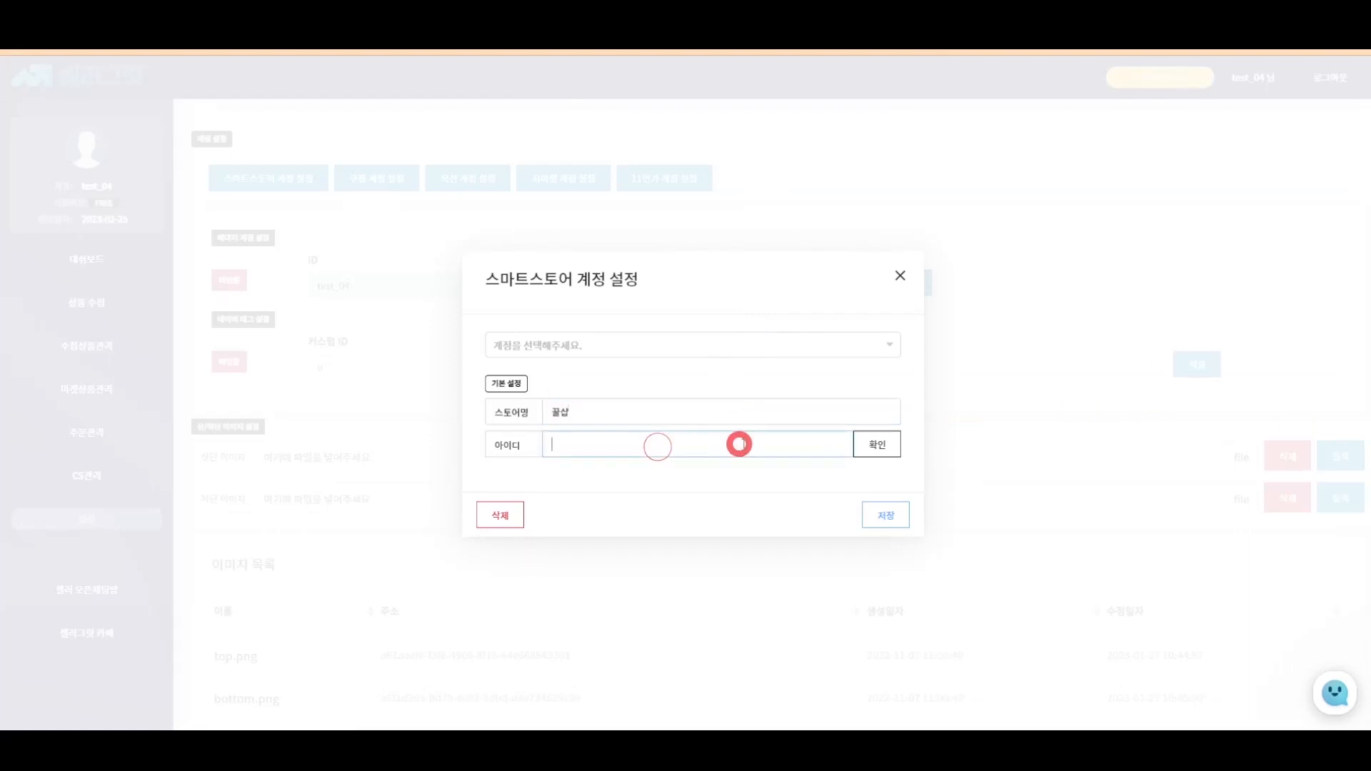
key("ctrl+v")
left_click(861, 452)
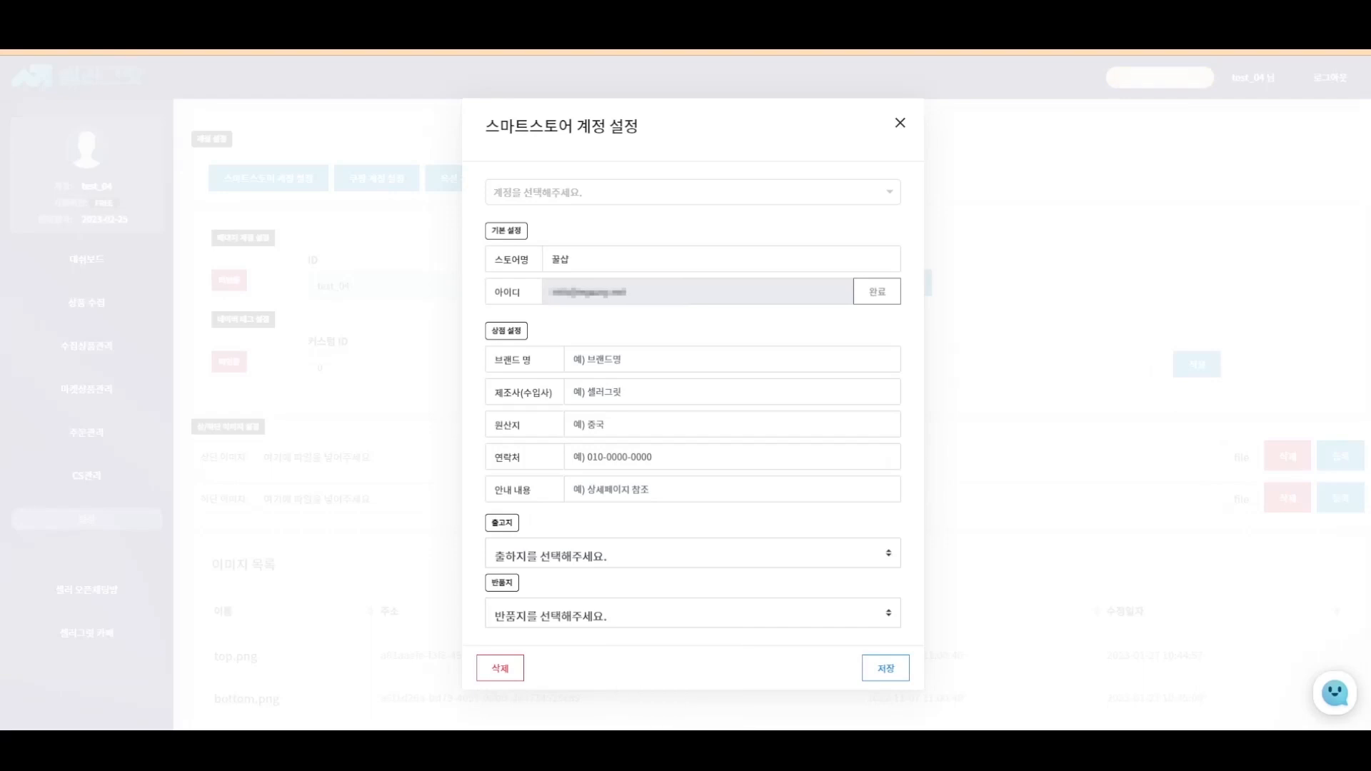
- Fill in brand 꿀샵, origin 중국, the contact number and guide text 해외구매대행상품입니다
left_click(666, 355)
type("꿀")
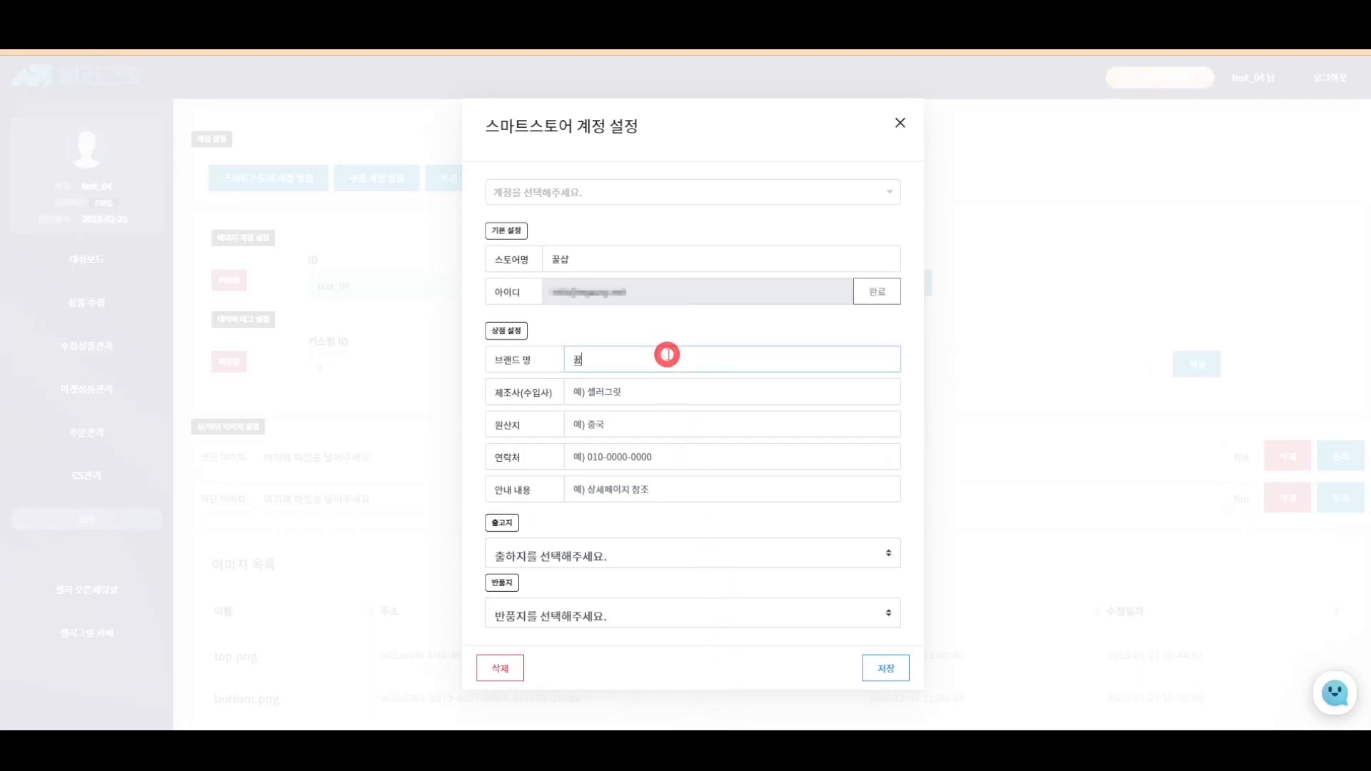
type("삽")
left_click(658, 394)
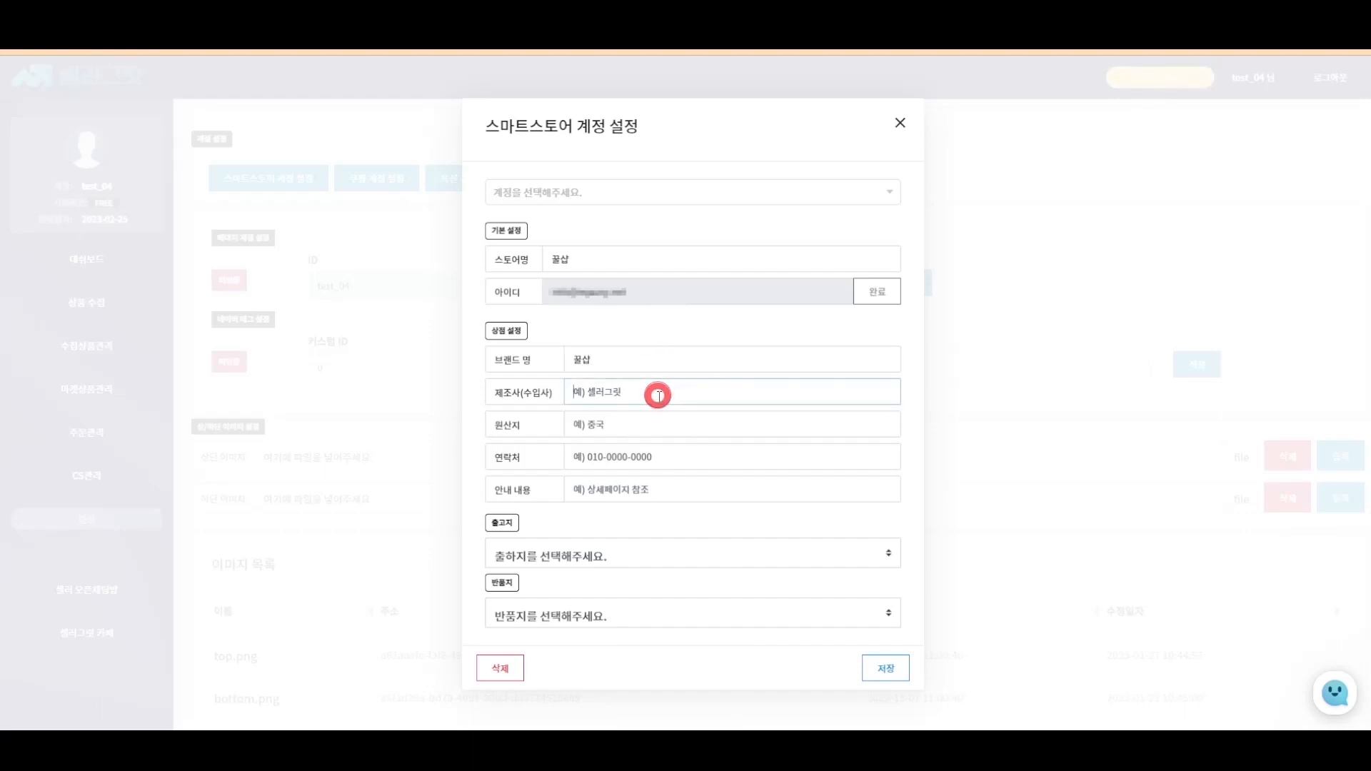
type("꿀삽")
left_click(655, 423)
type("중ㄱ")
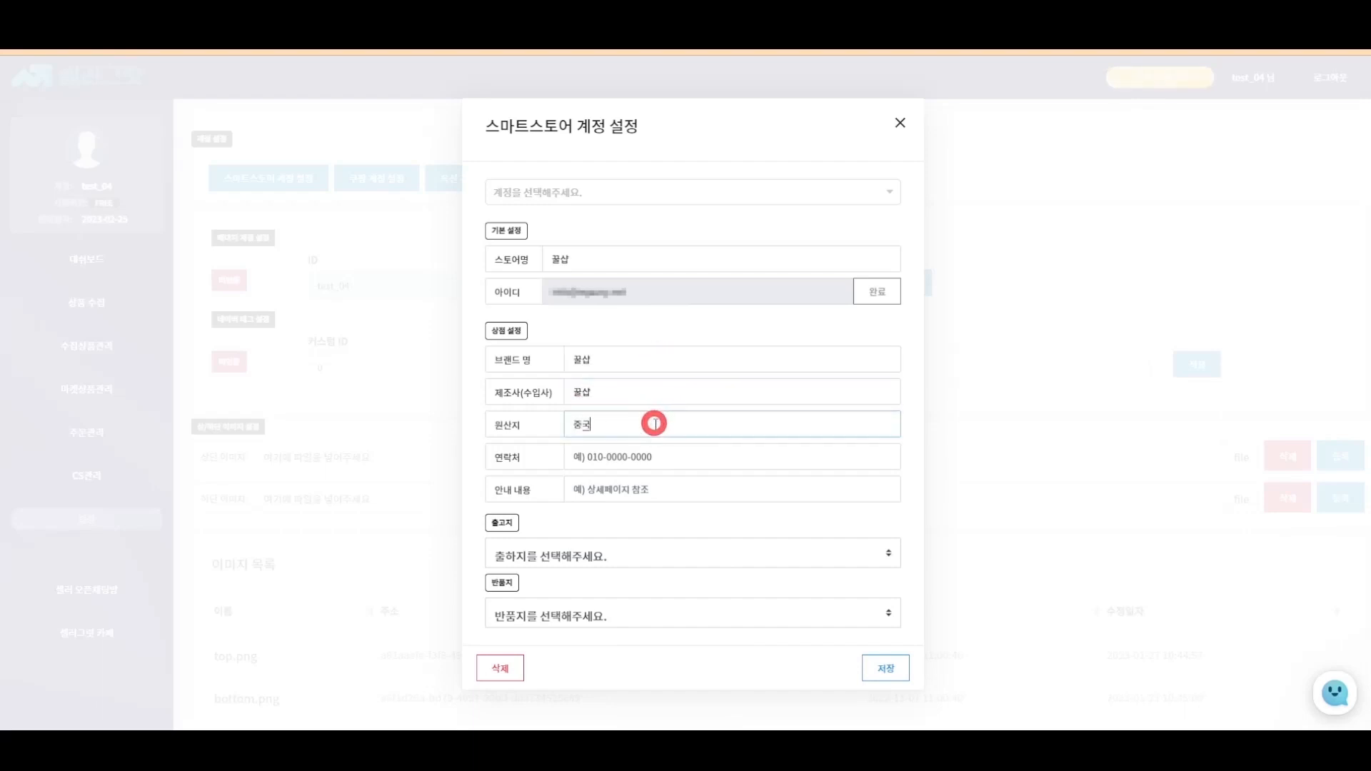
left_click(612, 457)
type("010")
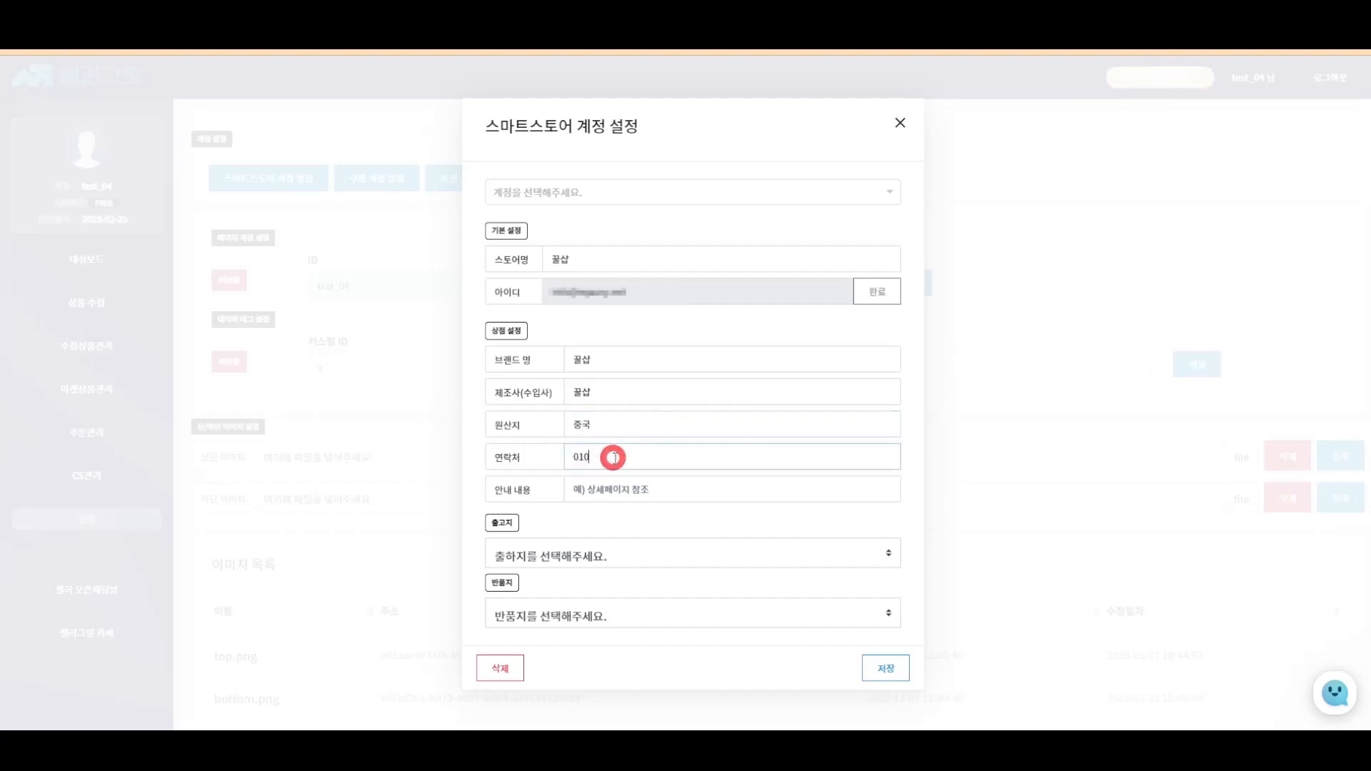
type("-000000000")
left_click(646, 489)
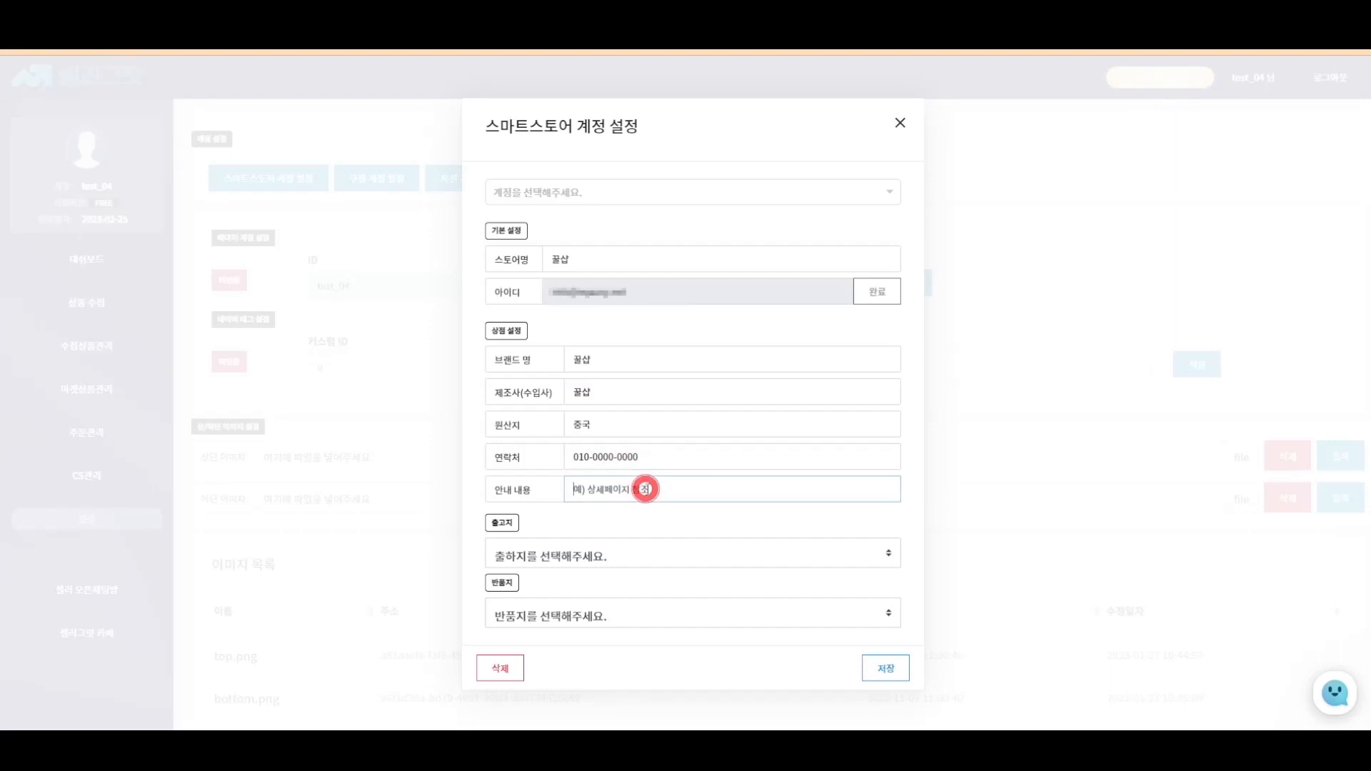
type("행")
type("외구매대행사")
type("상품입니다")
type(".")
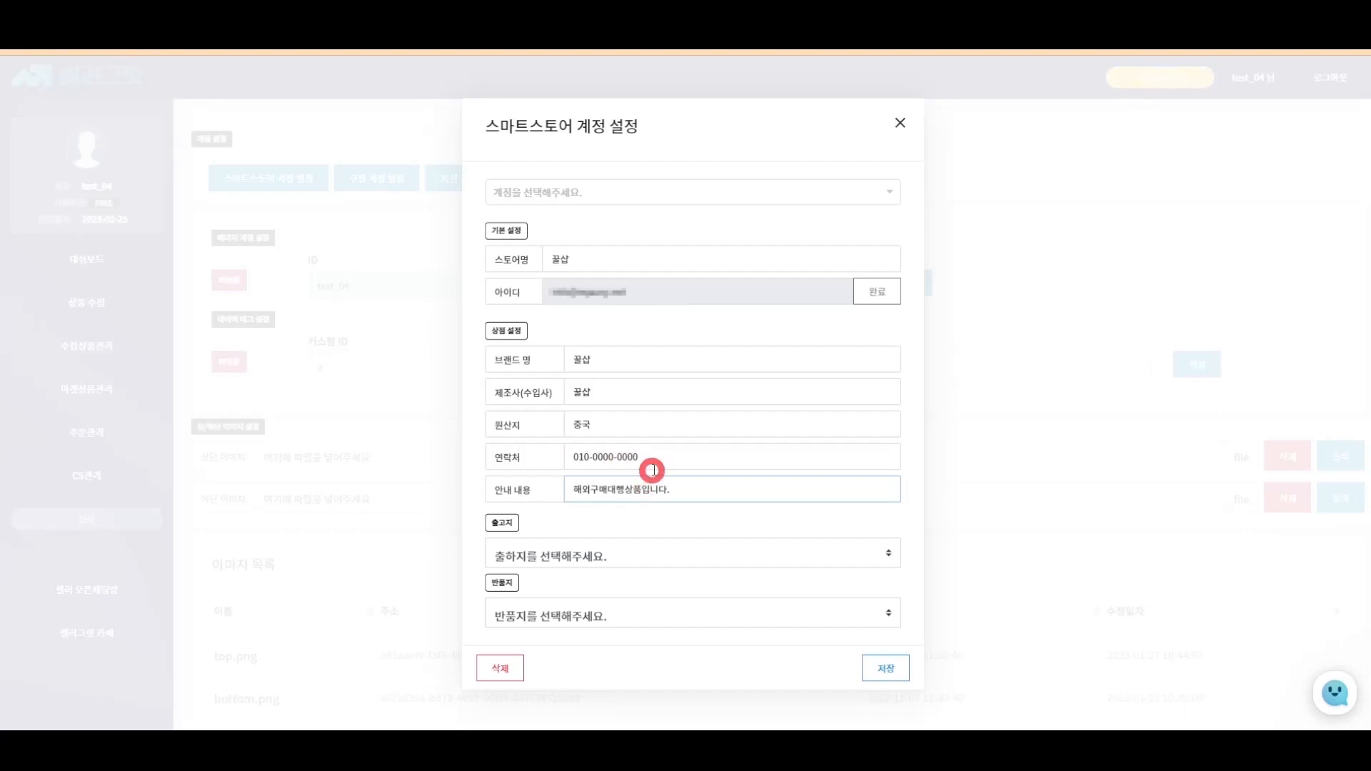
- Choose shipping origin 꿀샵 해외 and return address 관악로, then save the account settings
left_click(694, 557)
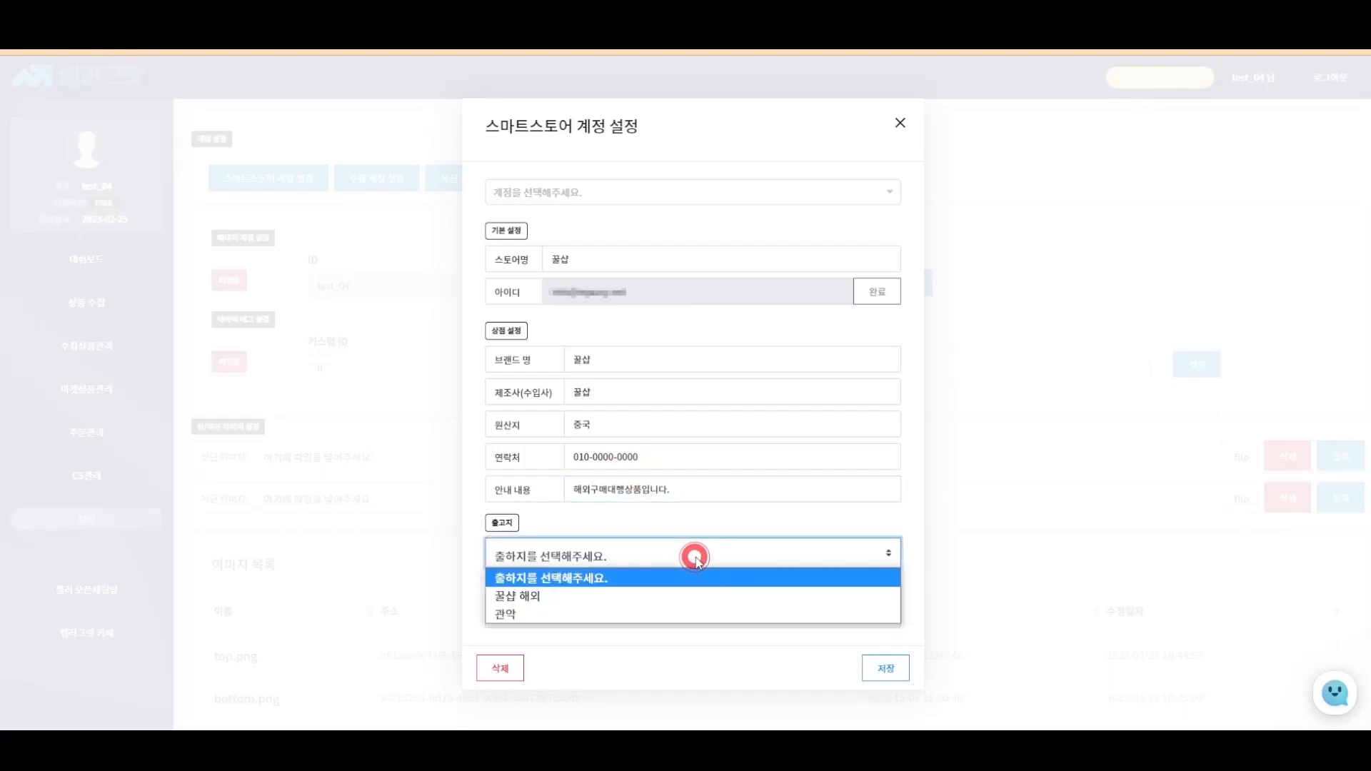
left_click(691, 595)
left_click(691, 613)
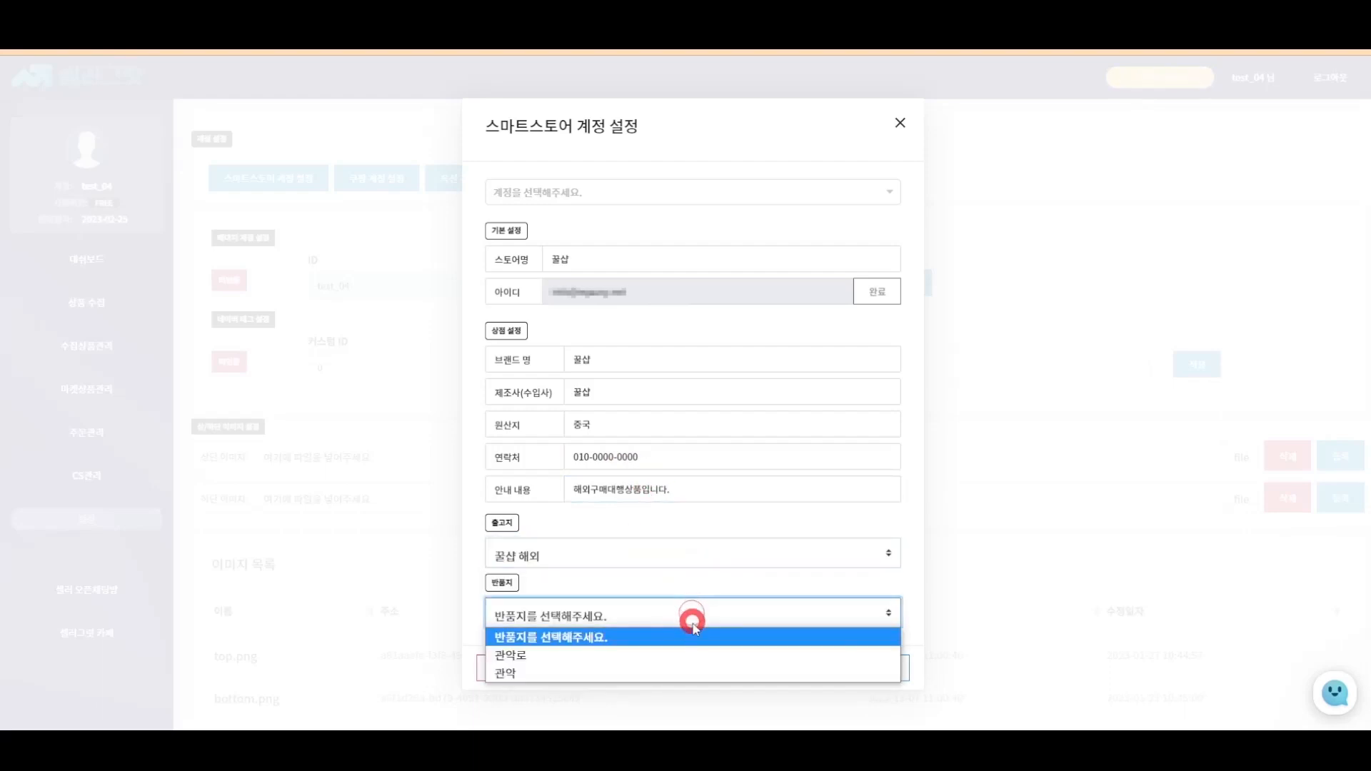
left_click(691, 649)
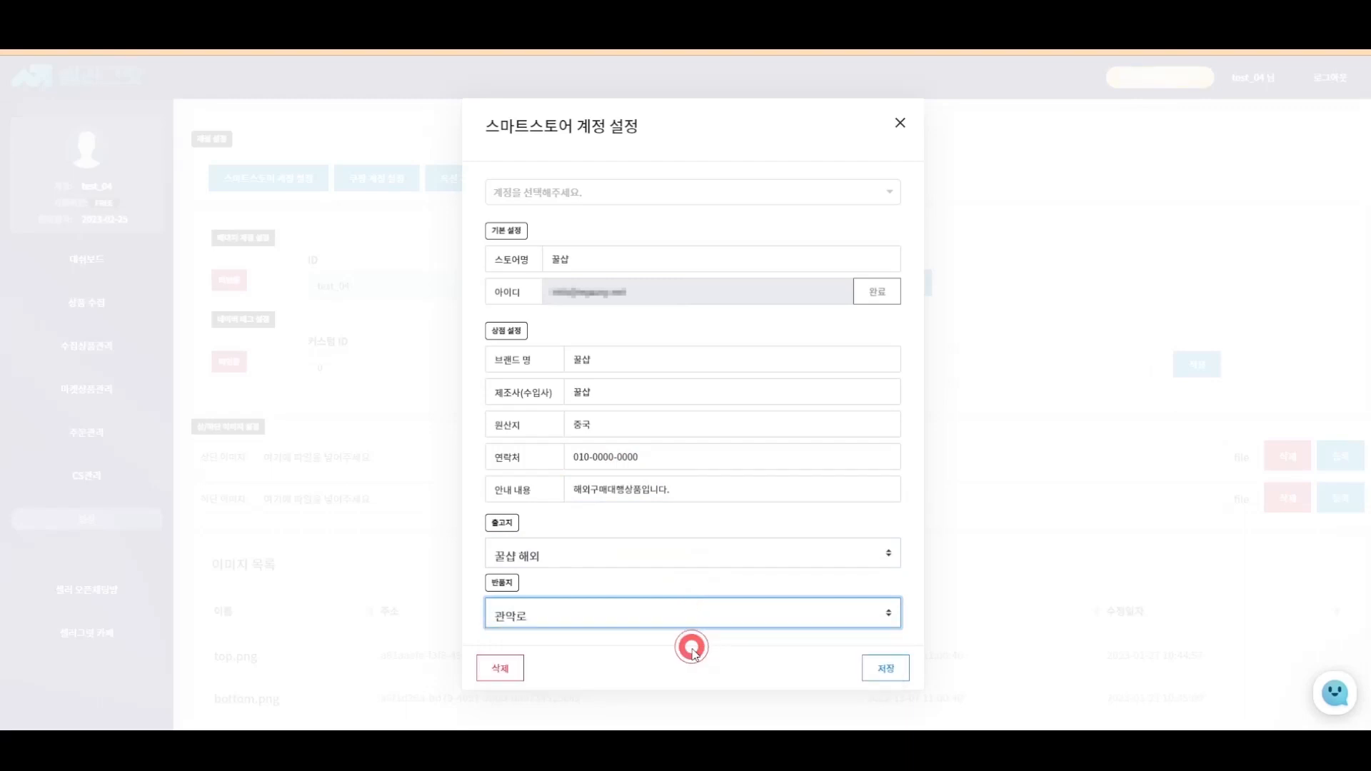
left_click(887, 664)
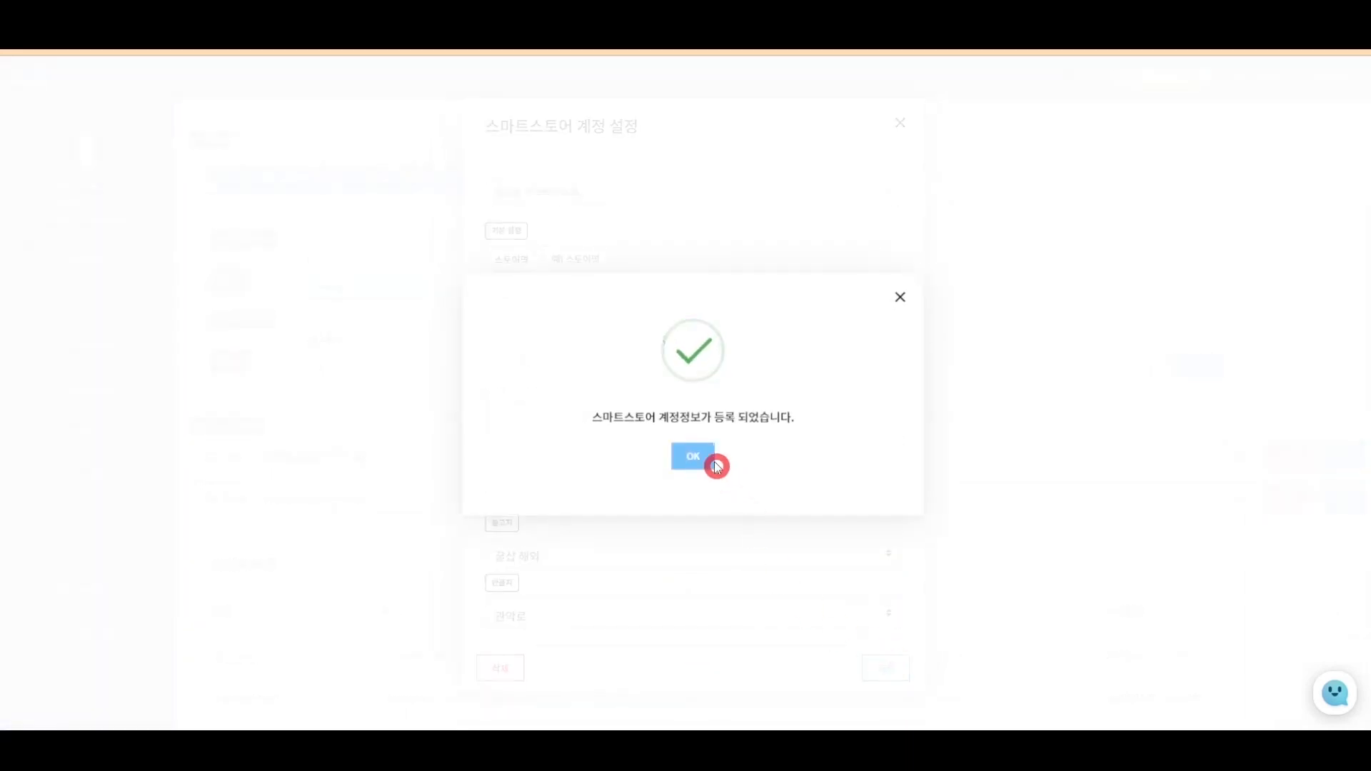
- Dismiss the confirmation, reopen account settings, load the saved 꿀샵 account, then close the dialog
left_click(691, 457)
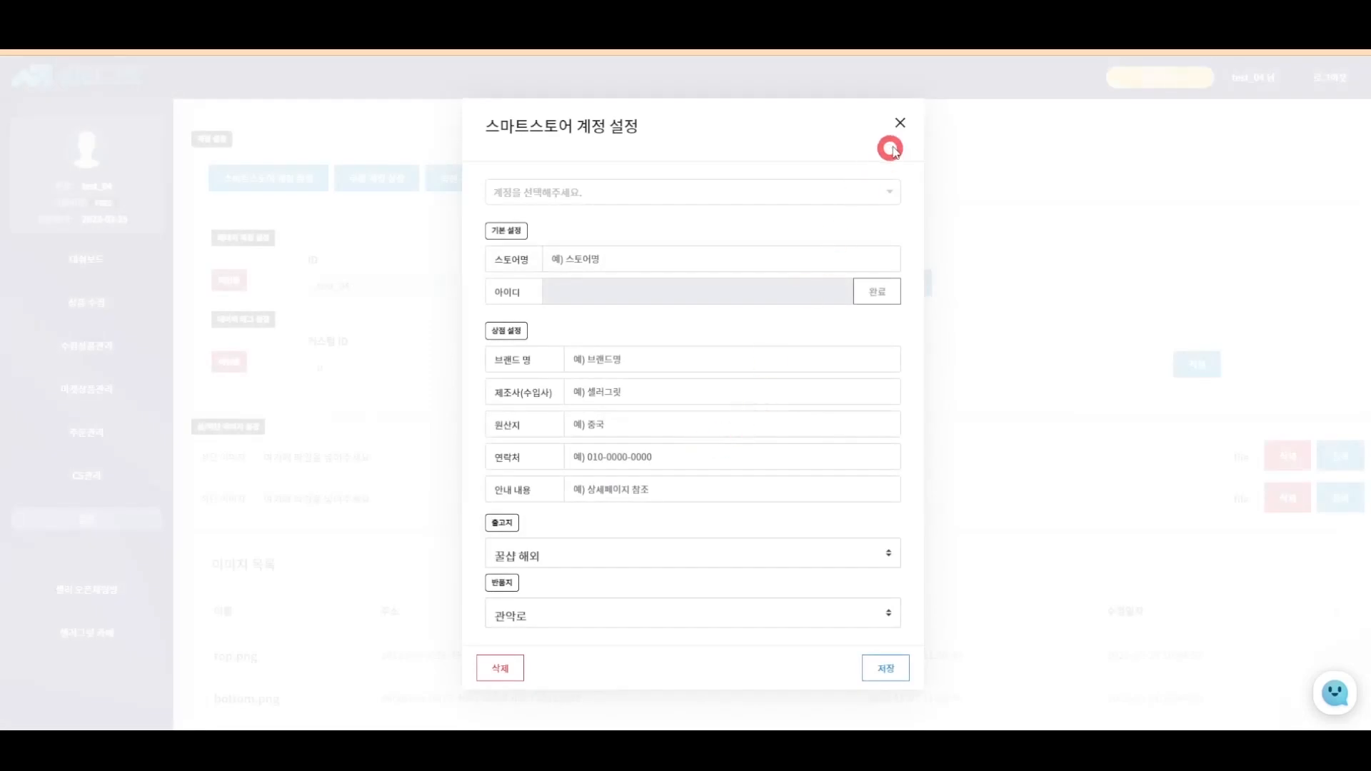
left_click(901, 123)
left_click(298, 174)
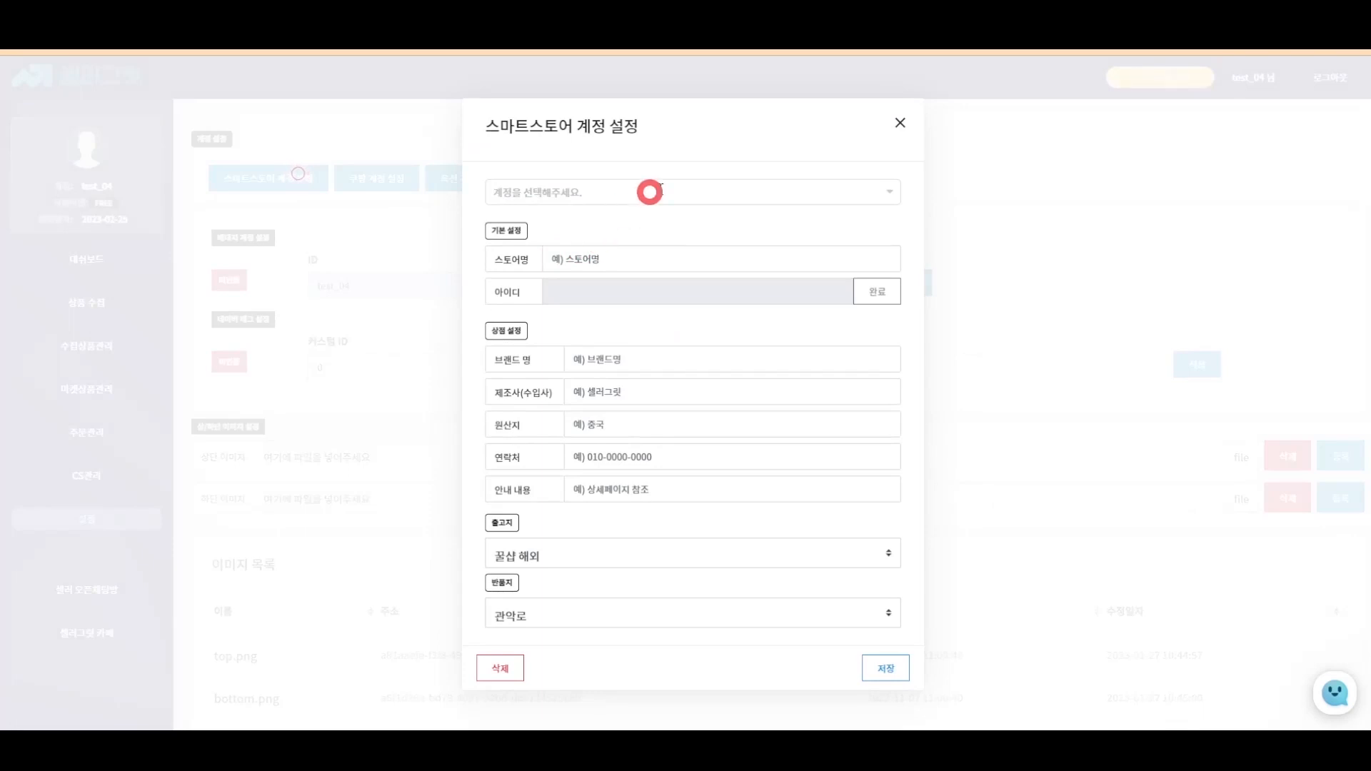
left_click(703, 186)
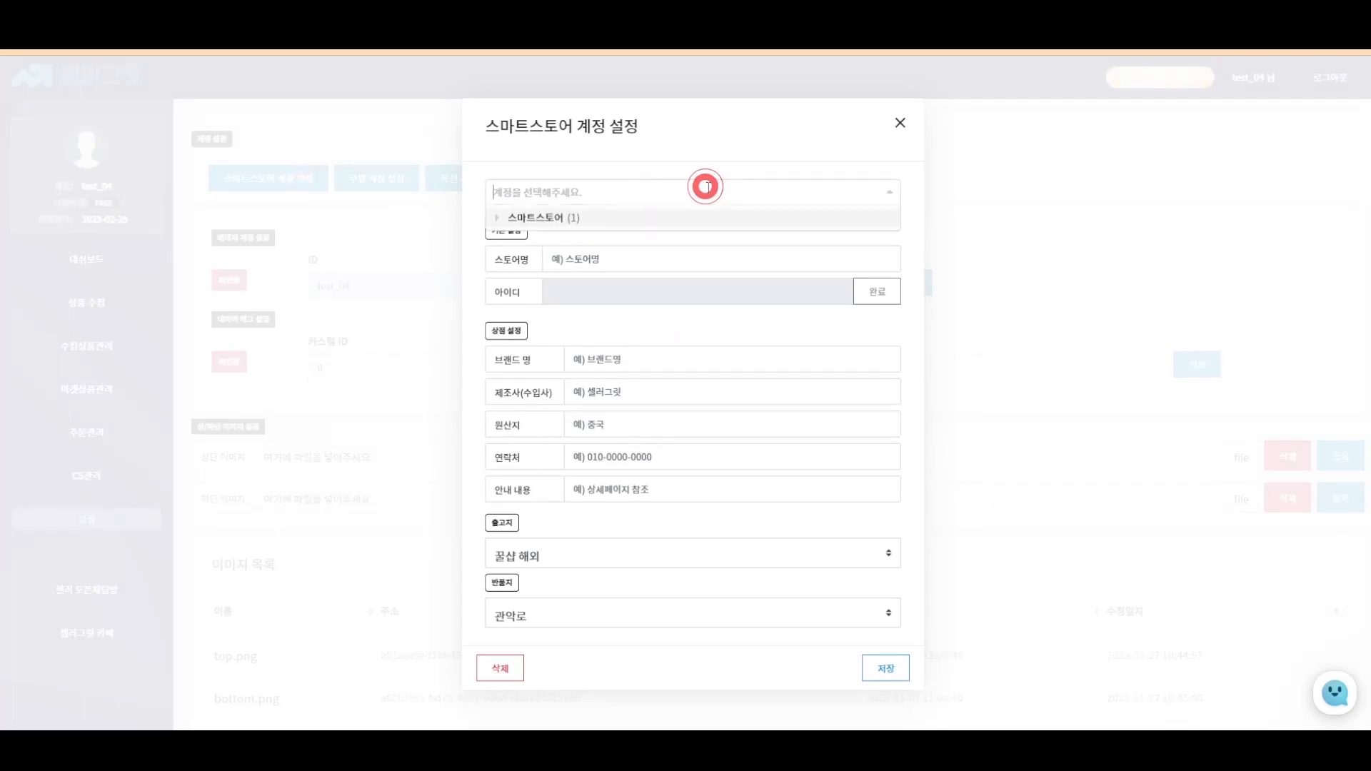
left_click(705, 216)
left_click(708, 234)
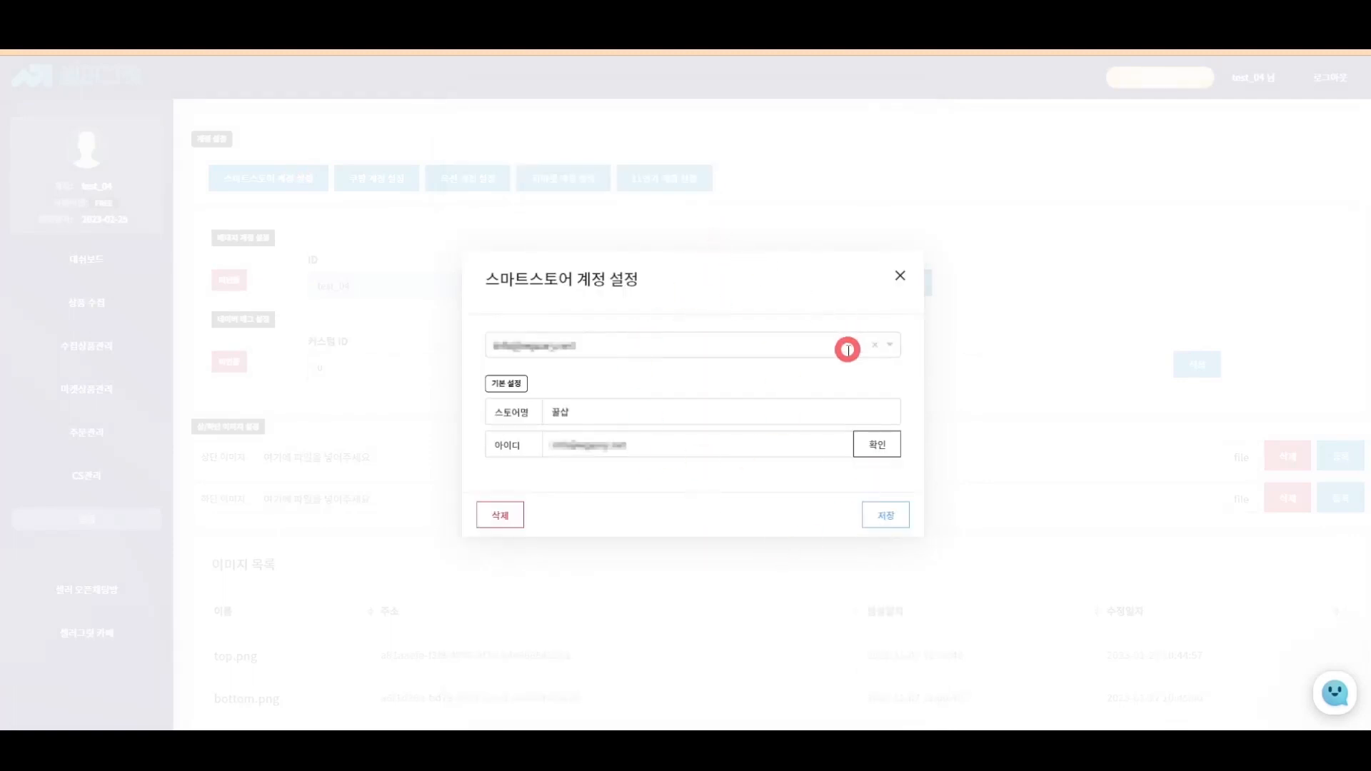
left_click(916, 278)
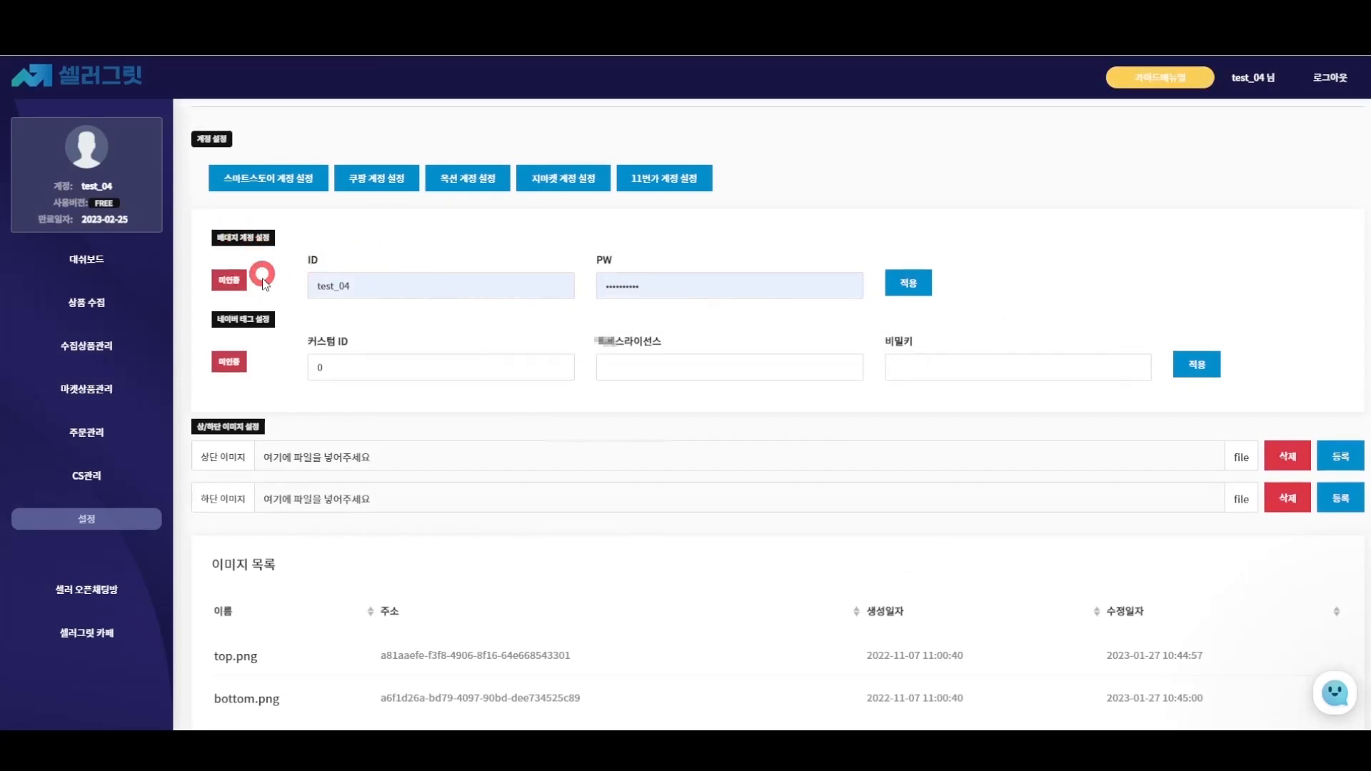
- Check the Coolziku tab, then autofill the saved 배대지 ID and password in SellerGrit and apply
left_click(635, 36)
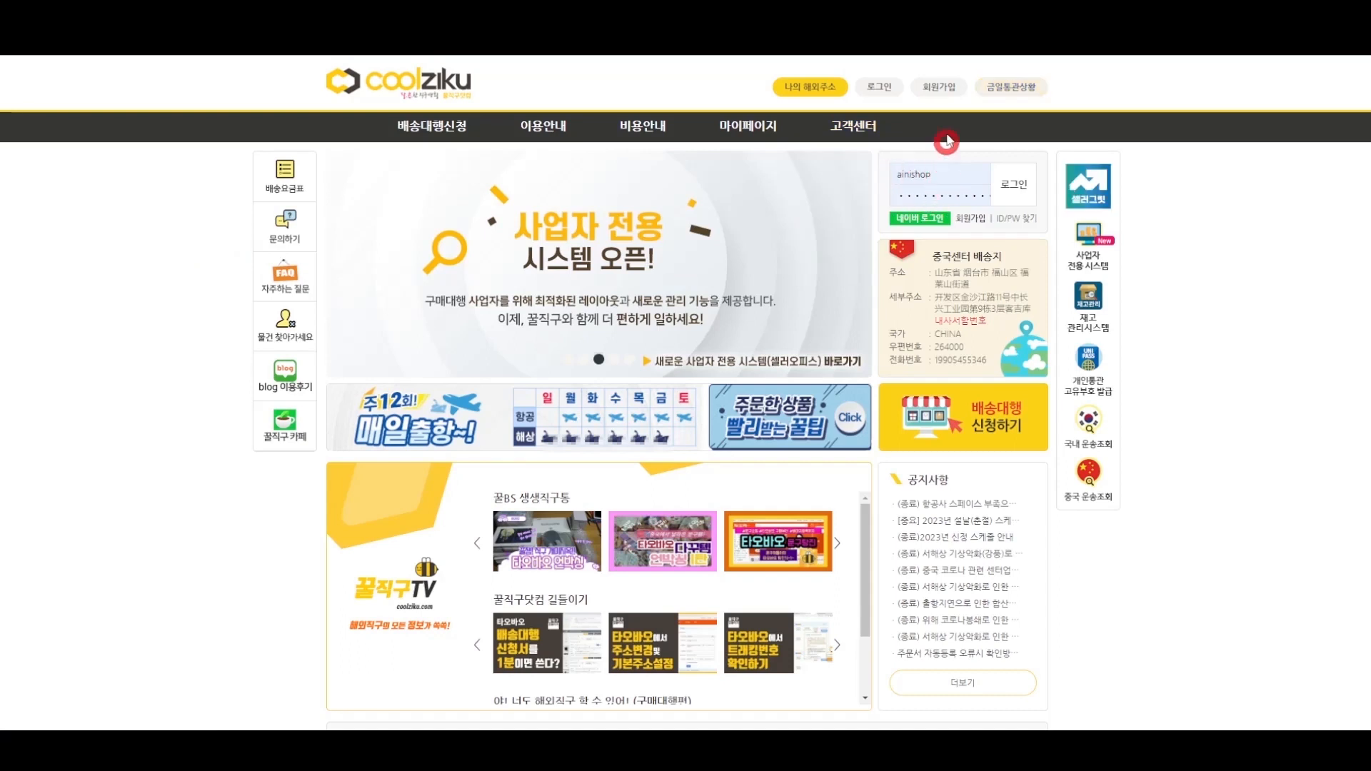
left_click(493, 36)
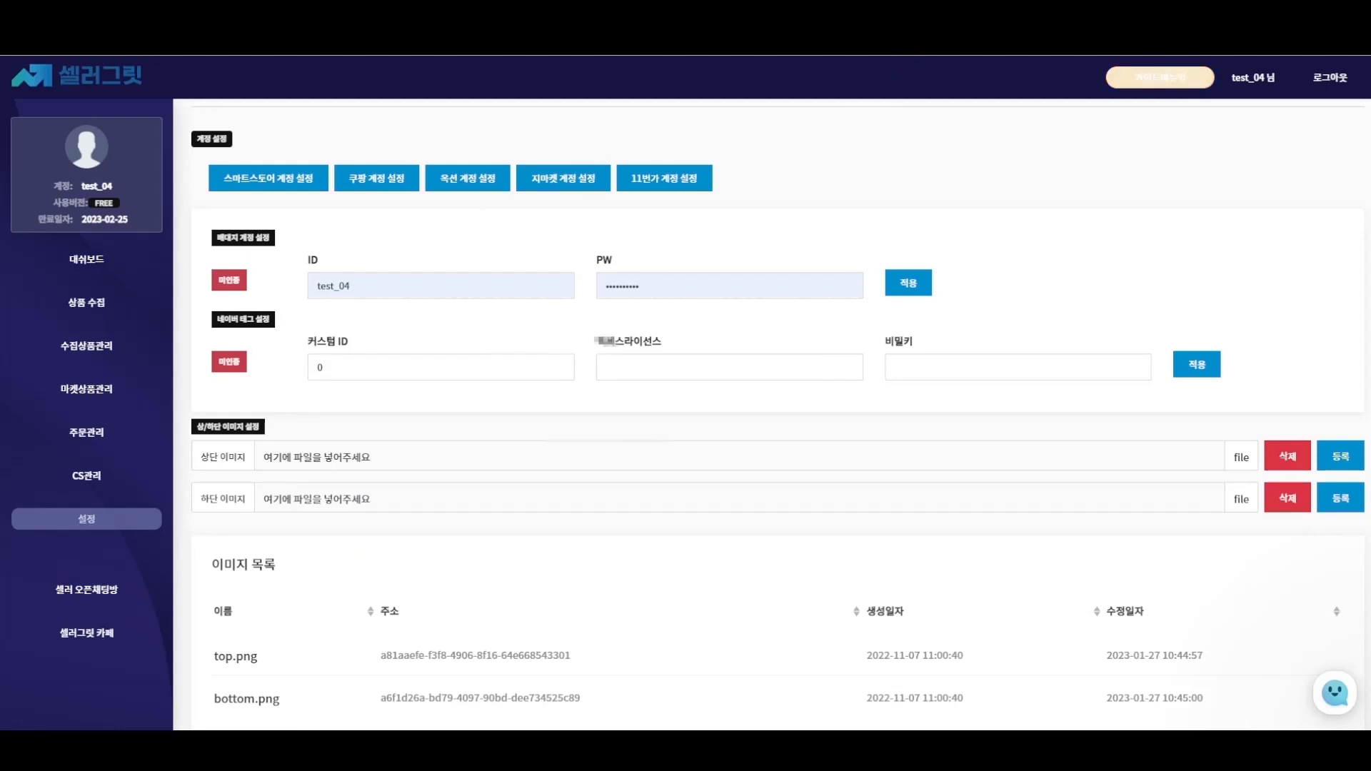
left_click(373, 286)
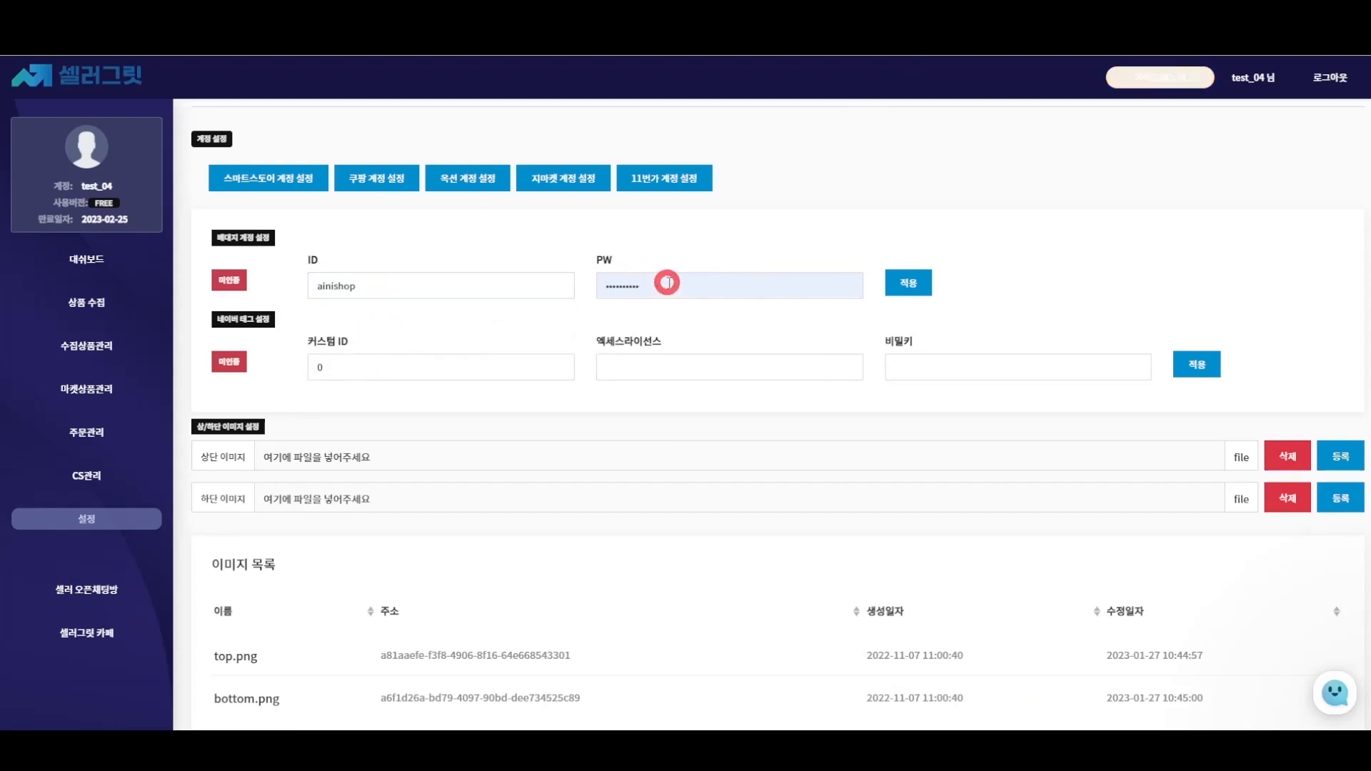
left_click(667, 282)
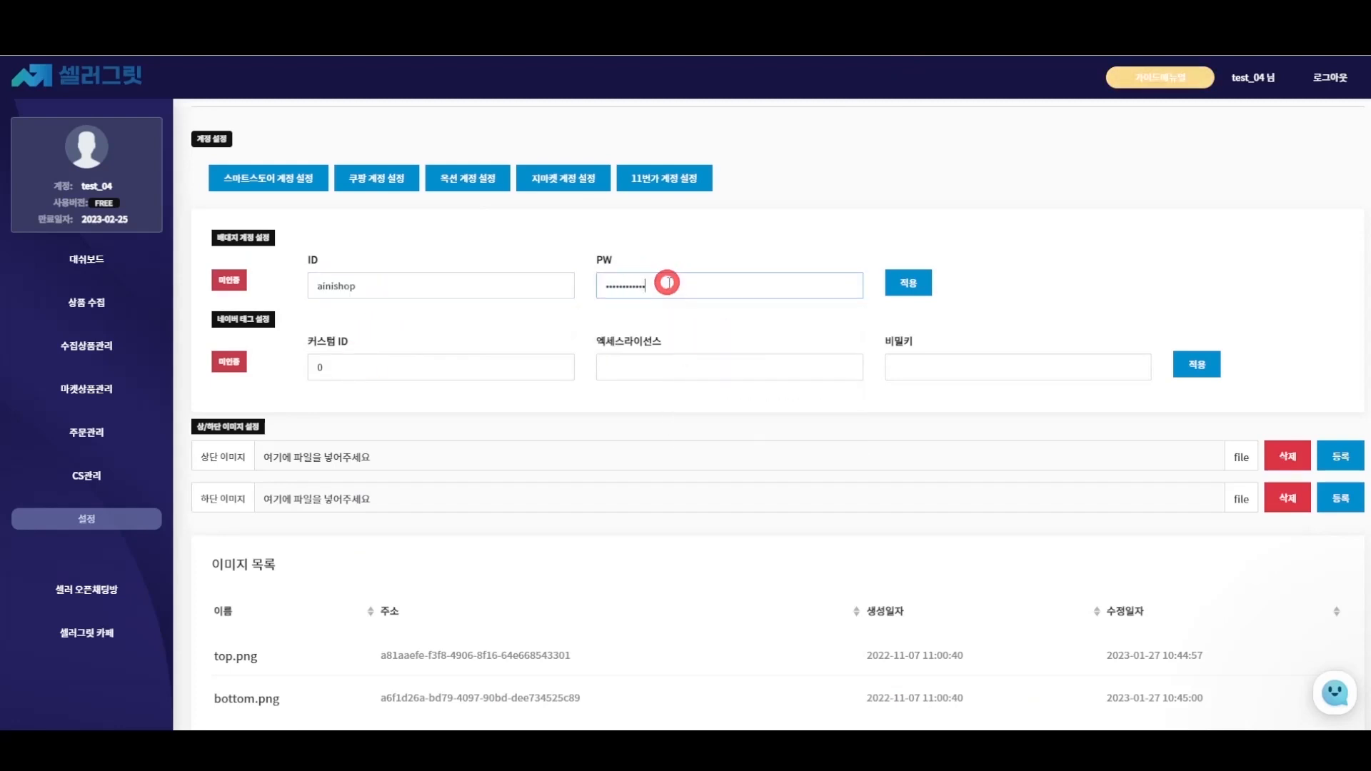
left_click(899, 285)
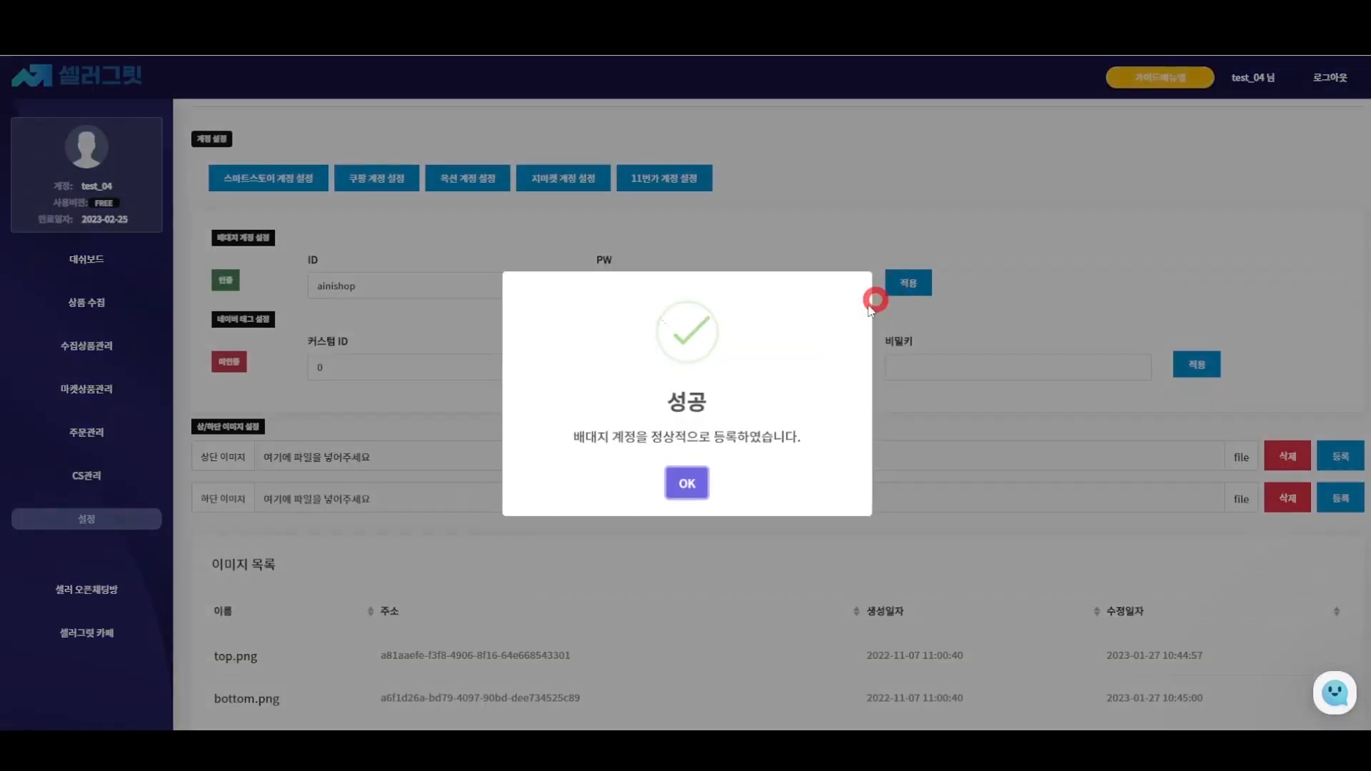
- Dismiss the success message, clear the 0 from 커스텀 ID, and switch to Naver Search Ad
left_click(688, 483)
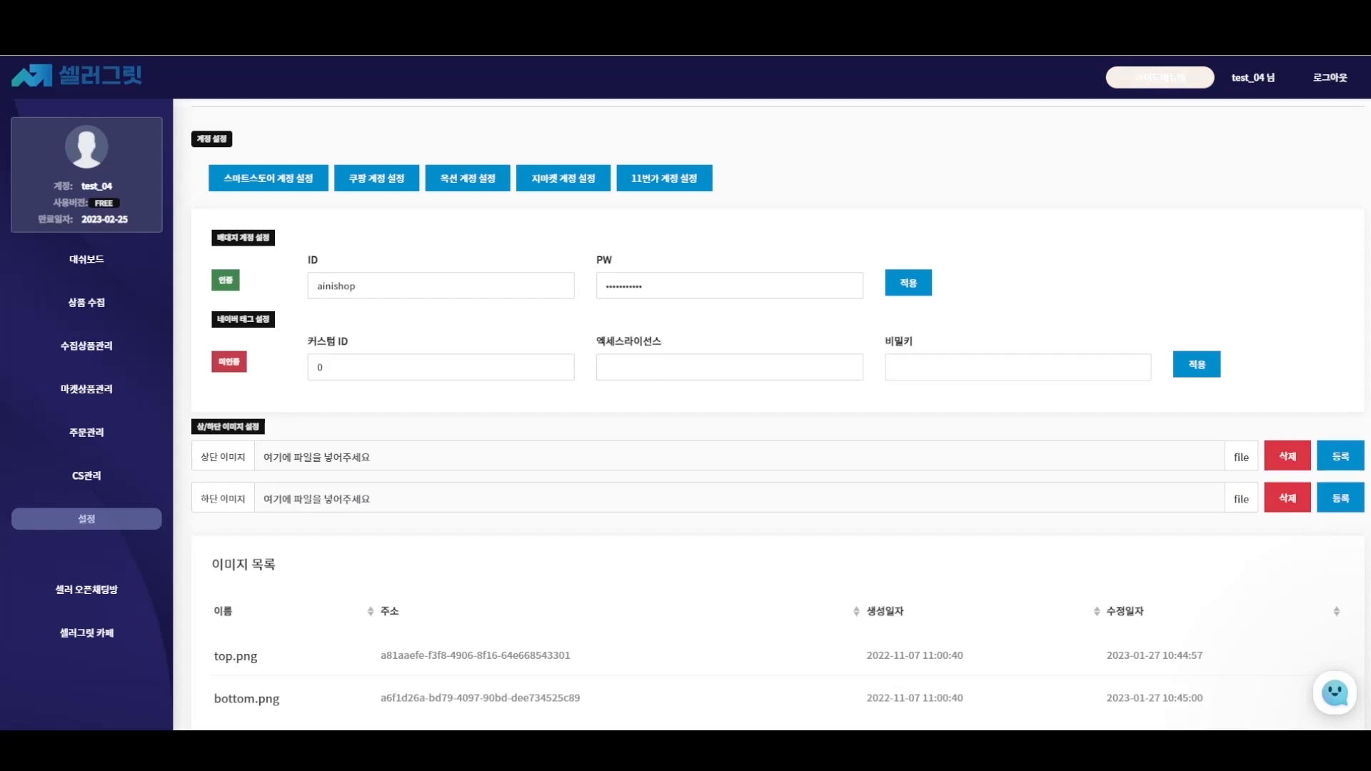
key("BackSpace")
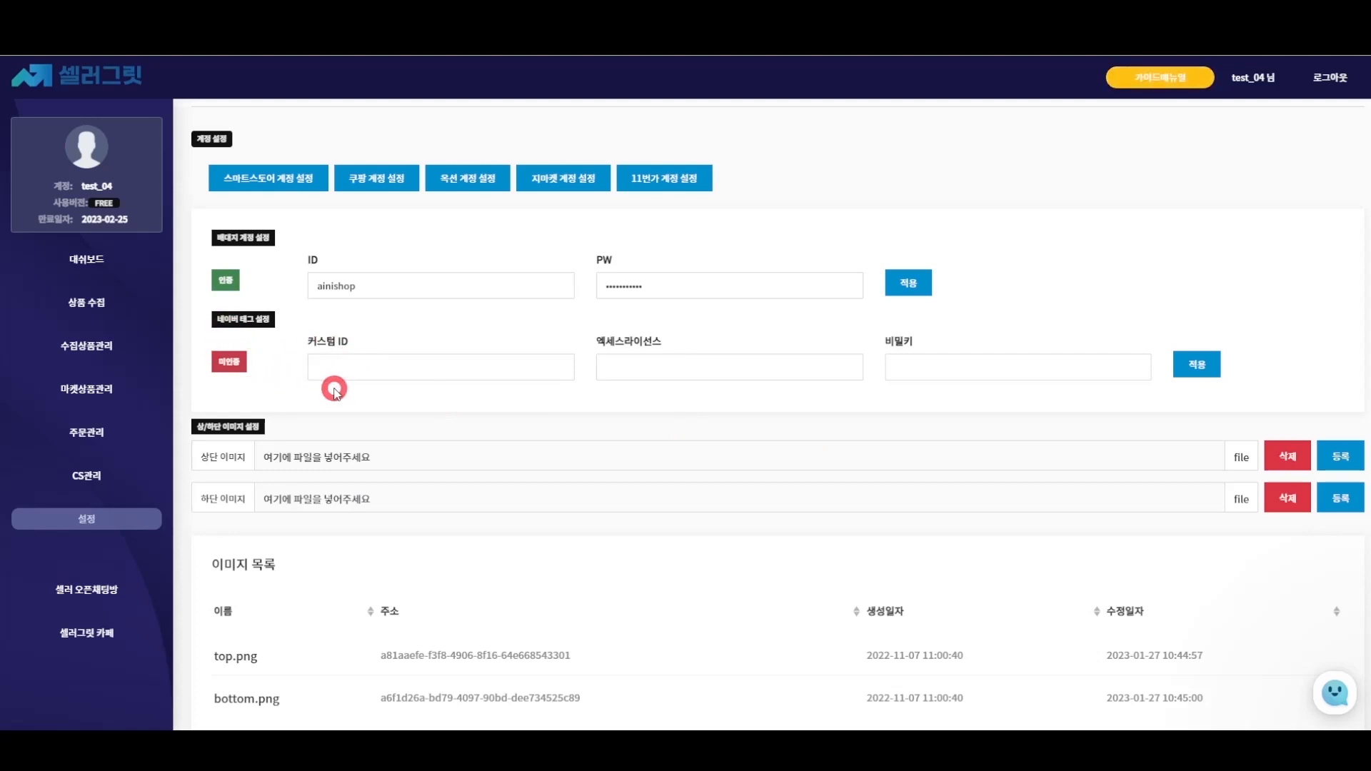
left_click(689, 174)
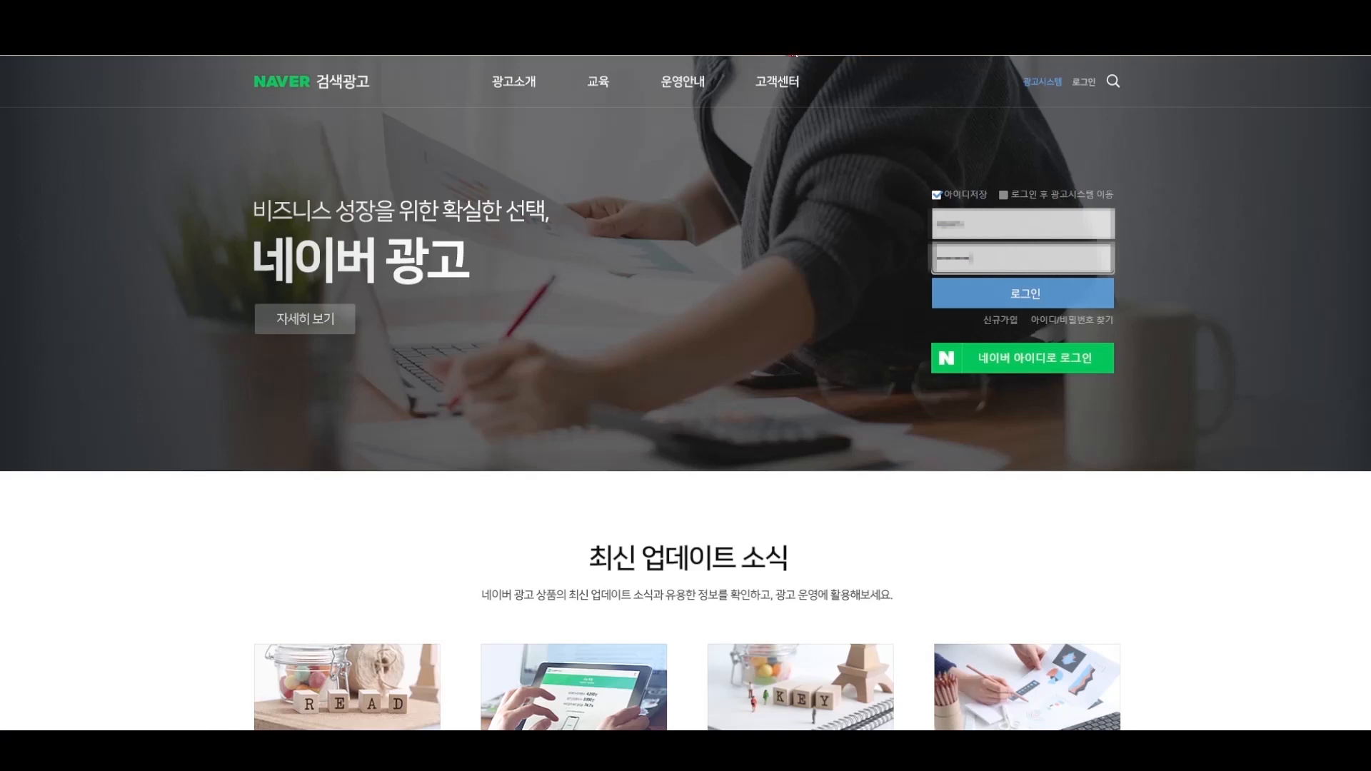
- Sign in to Naver Search Ad and go to 도구 > API 사용 관리 in the ad system
left_click(808, 85)
left_click(951, 294)
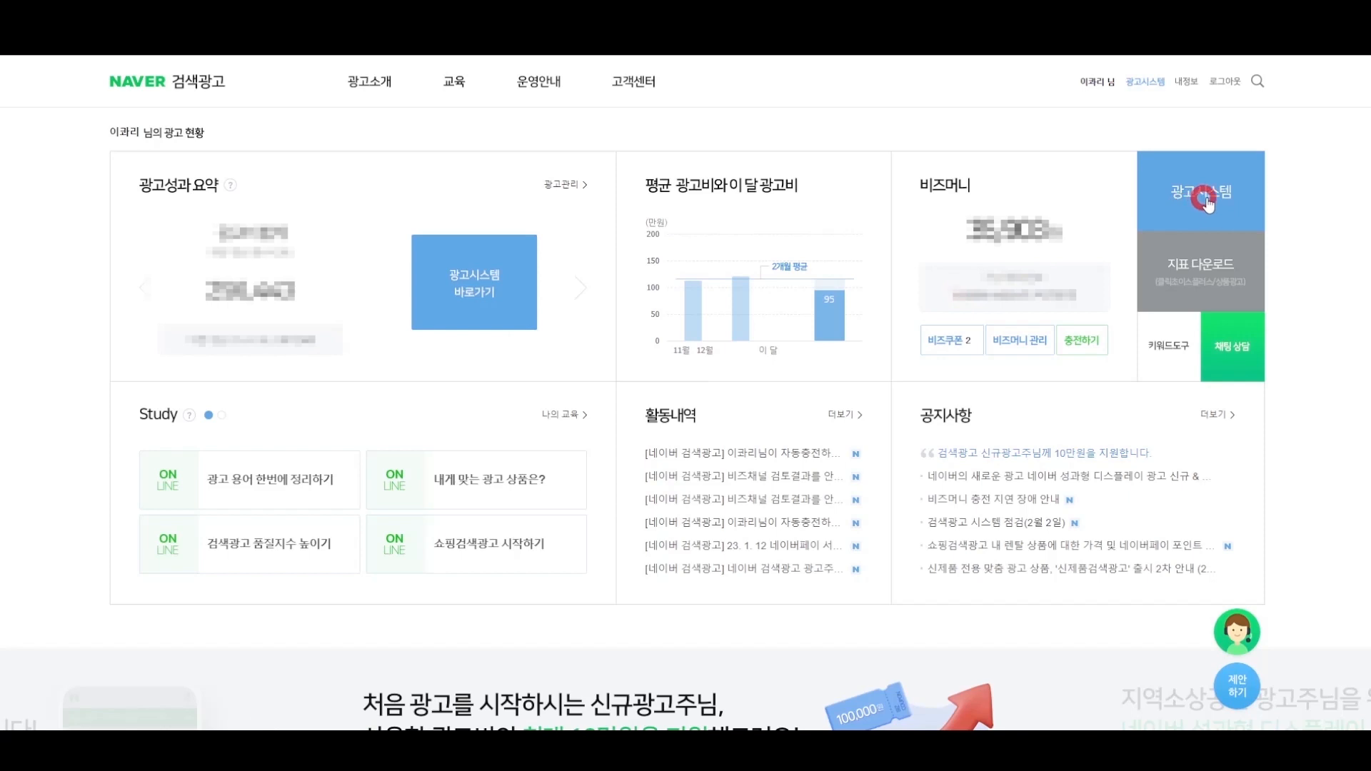
left_click(1205, 200)
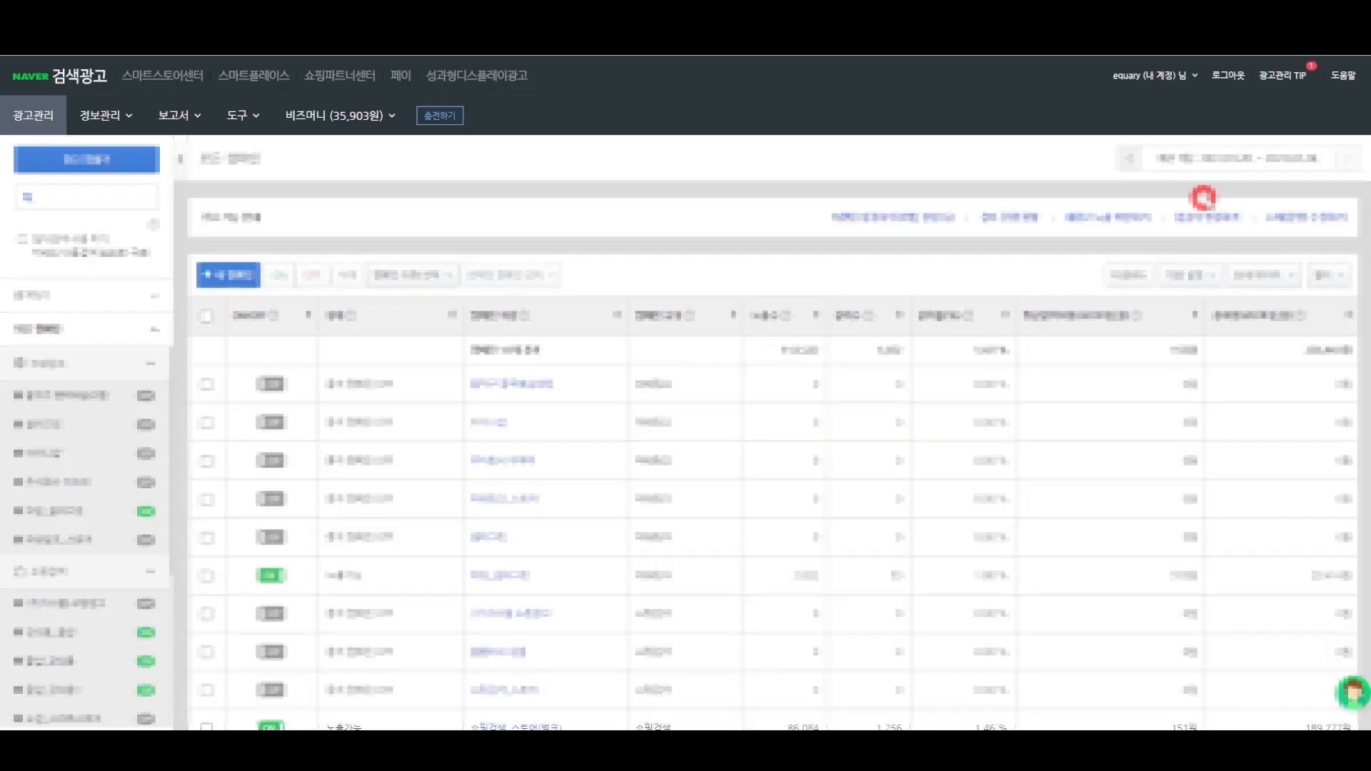
left_click(238, 116)
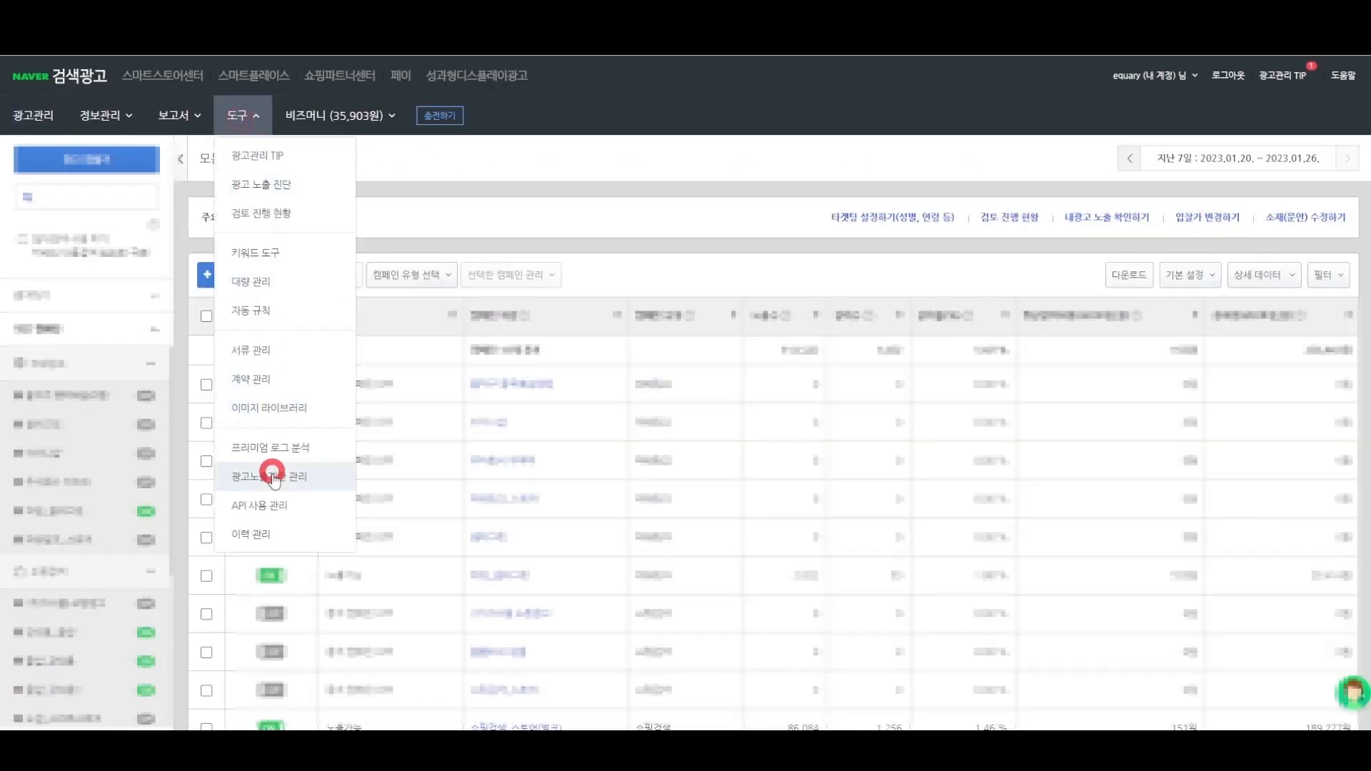
left_click(276, 507)
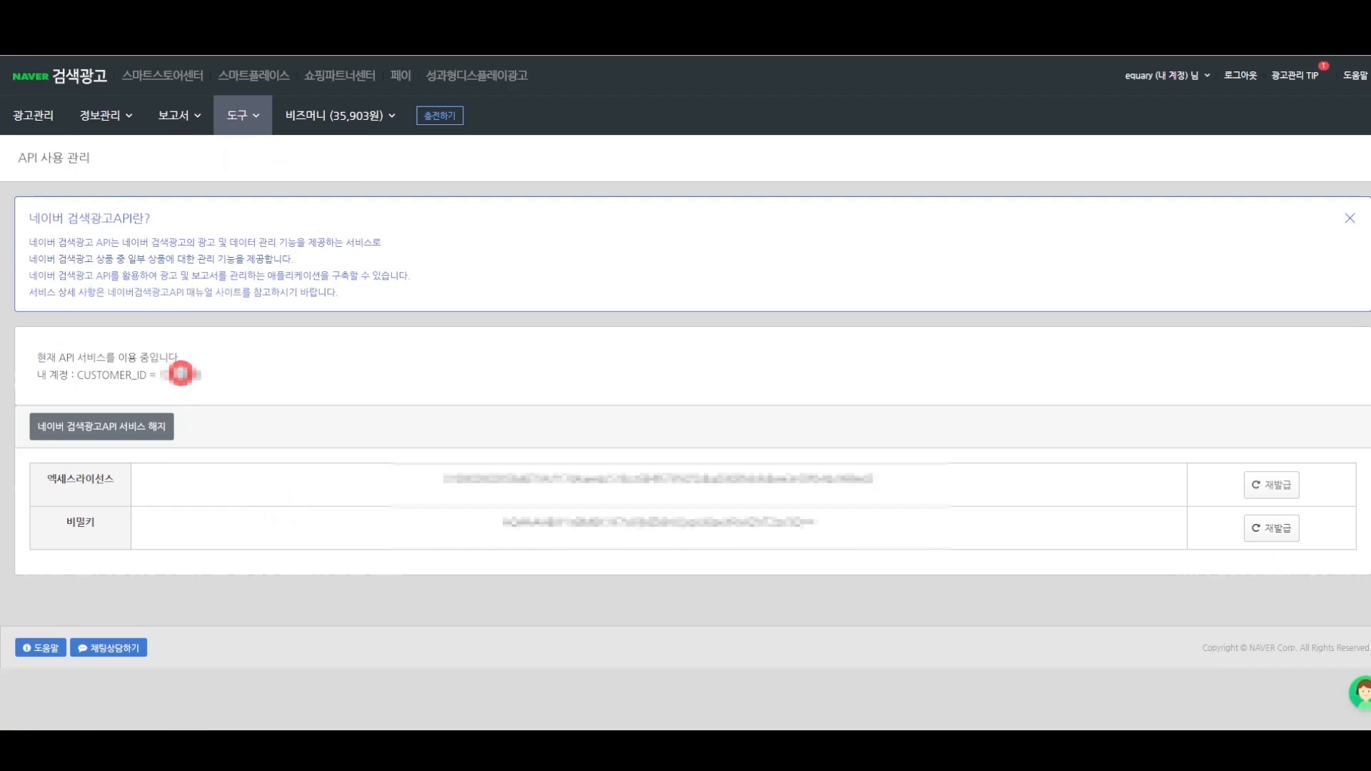
- Copy the customer ID and access license into SellerGrit's custom ID and license fields
left_click(181, 372)
double_click(181, 373)
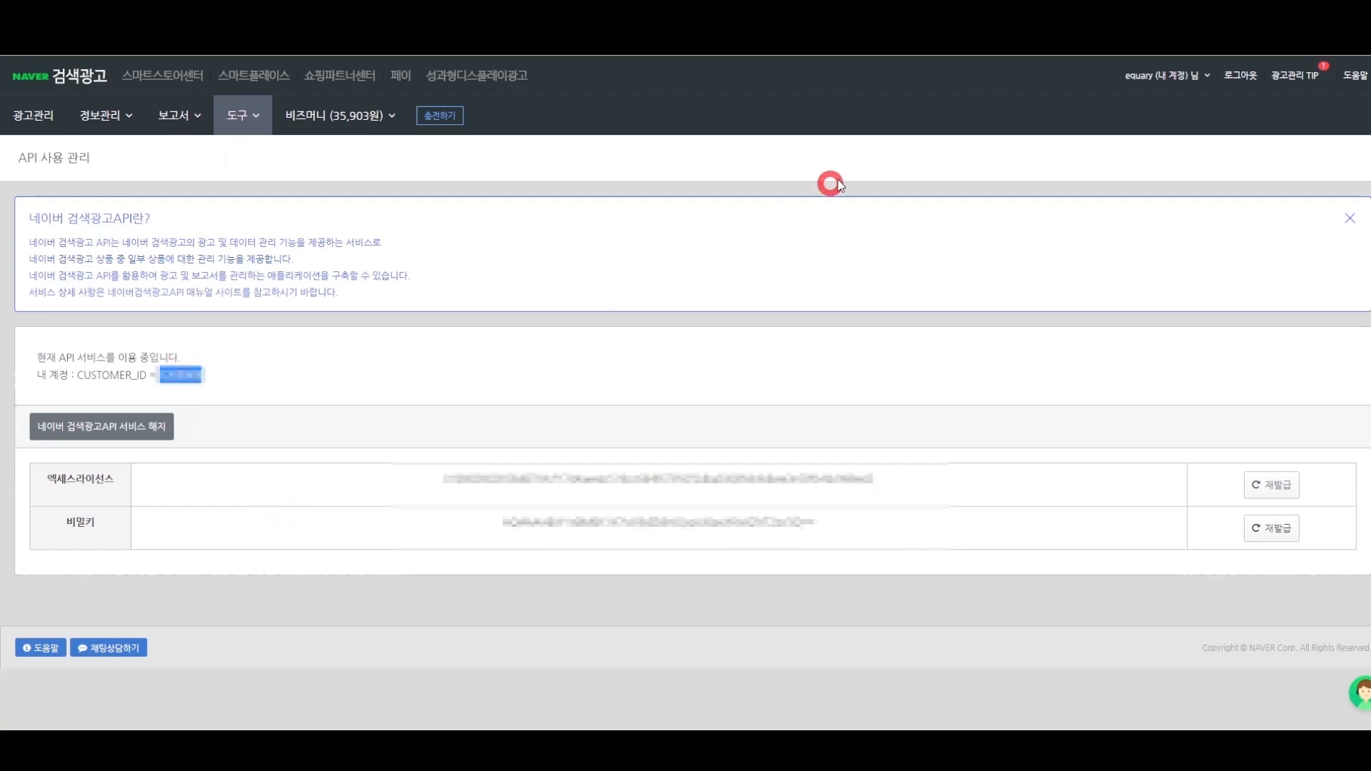
key("alt+Tab")
left_click(464, 360)
key("ctrl+v")
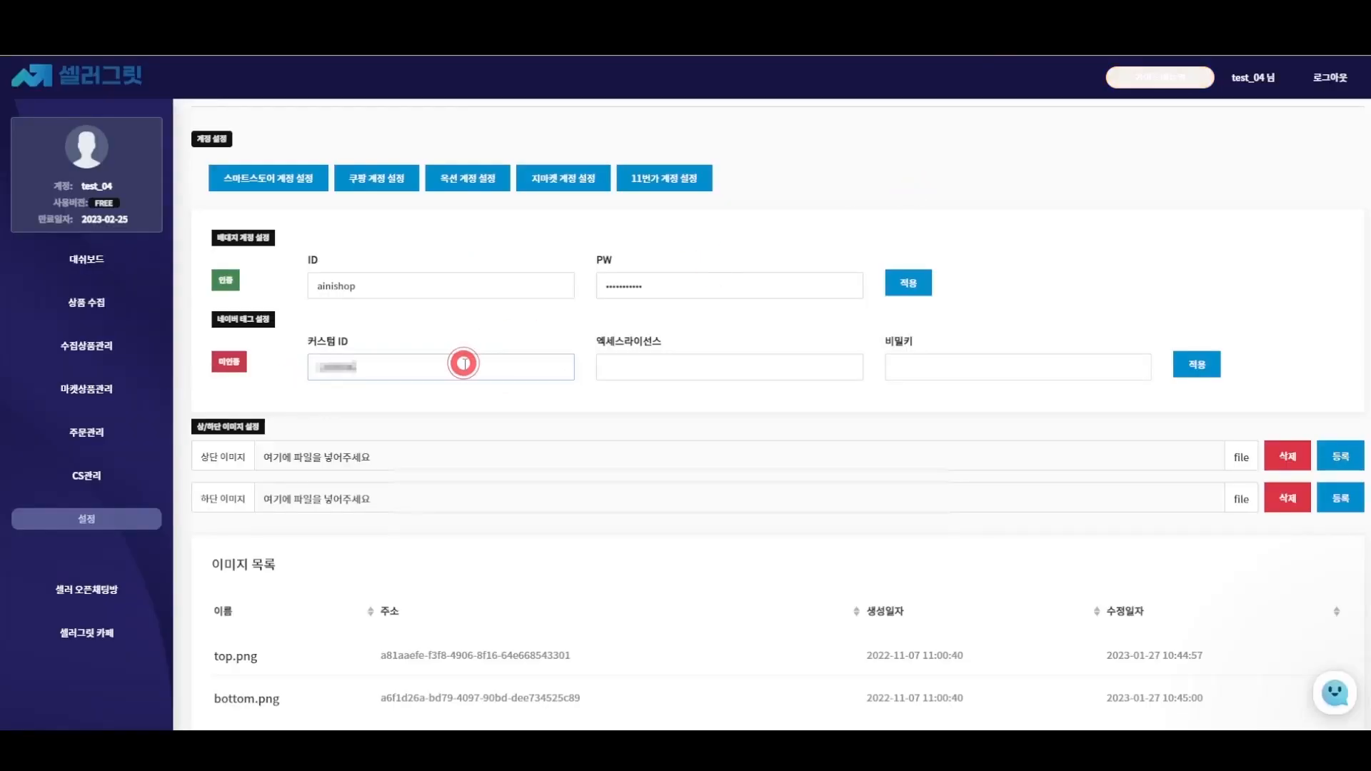
key("alt+Tab")
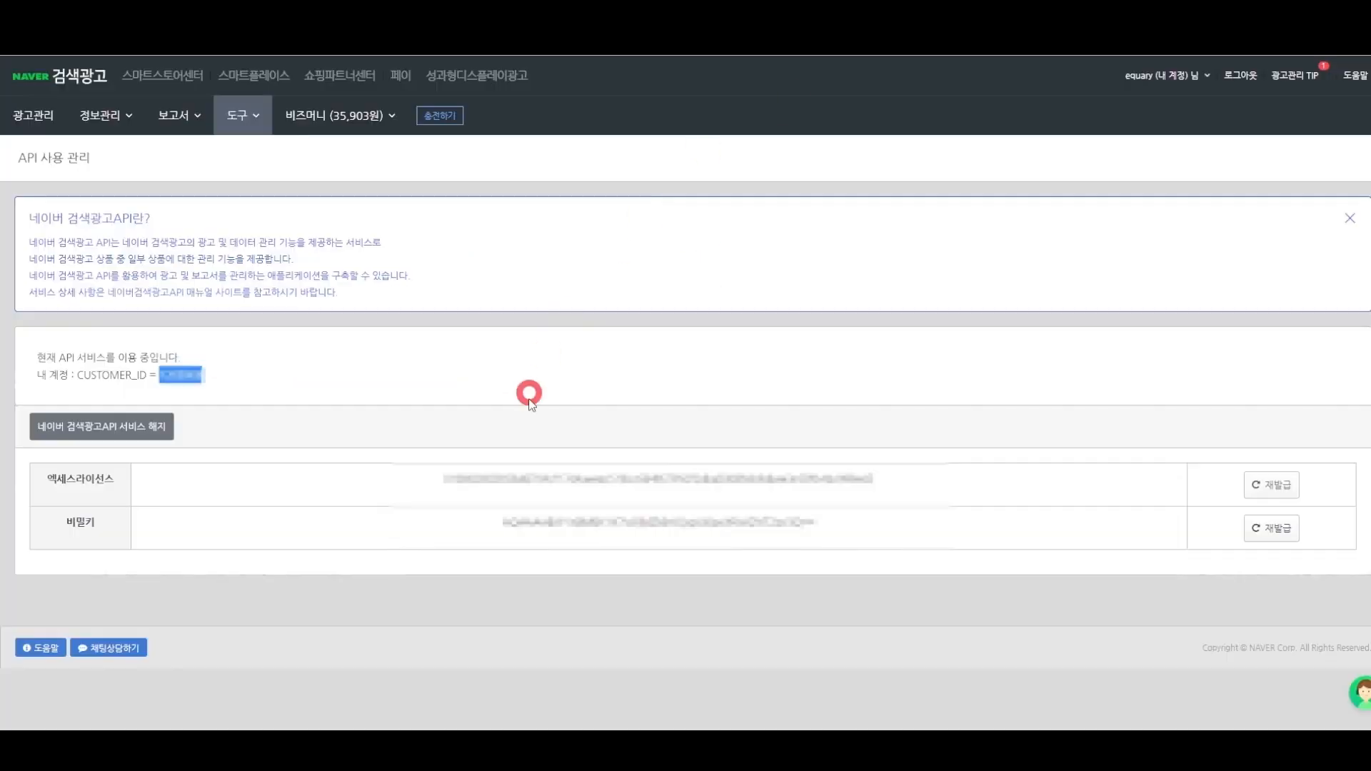
double_click(575, 478)
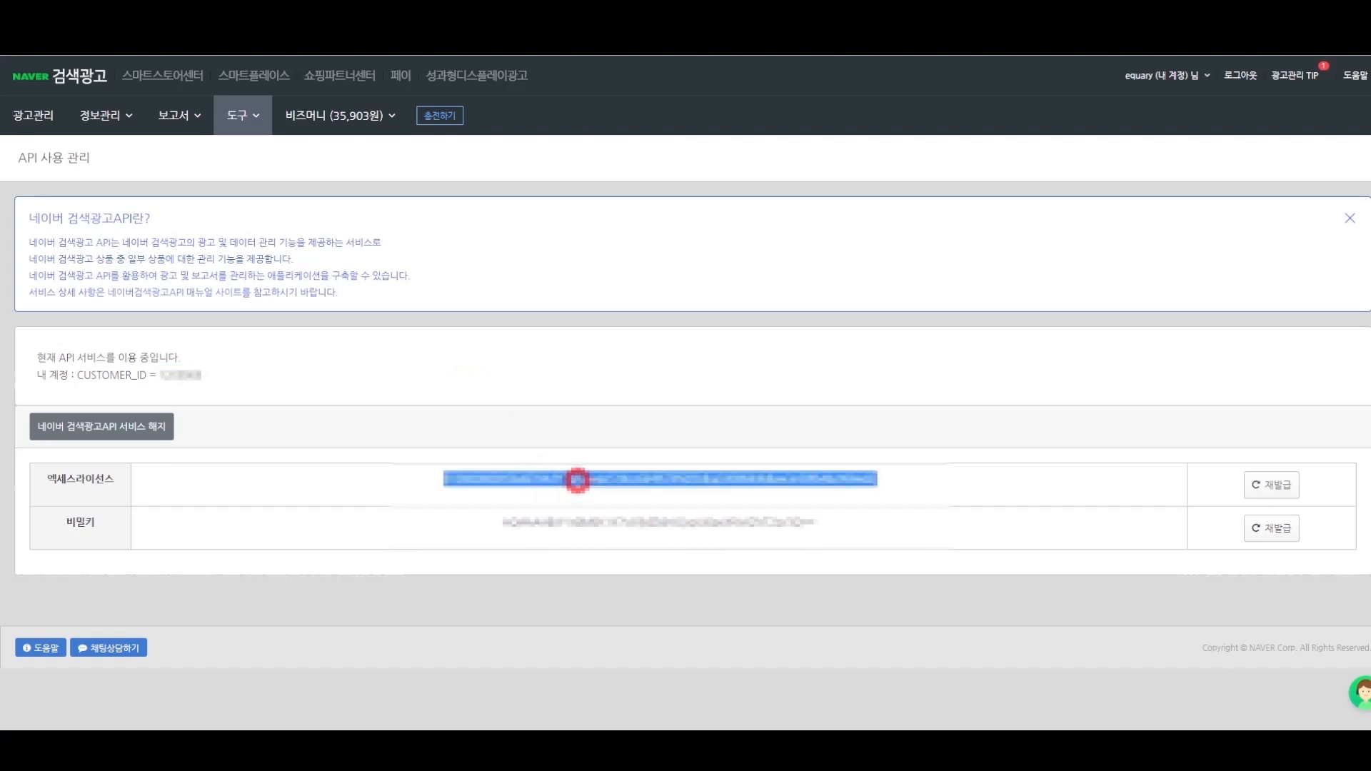
key("ctrl+c")
key("alt+Tab")
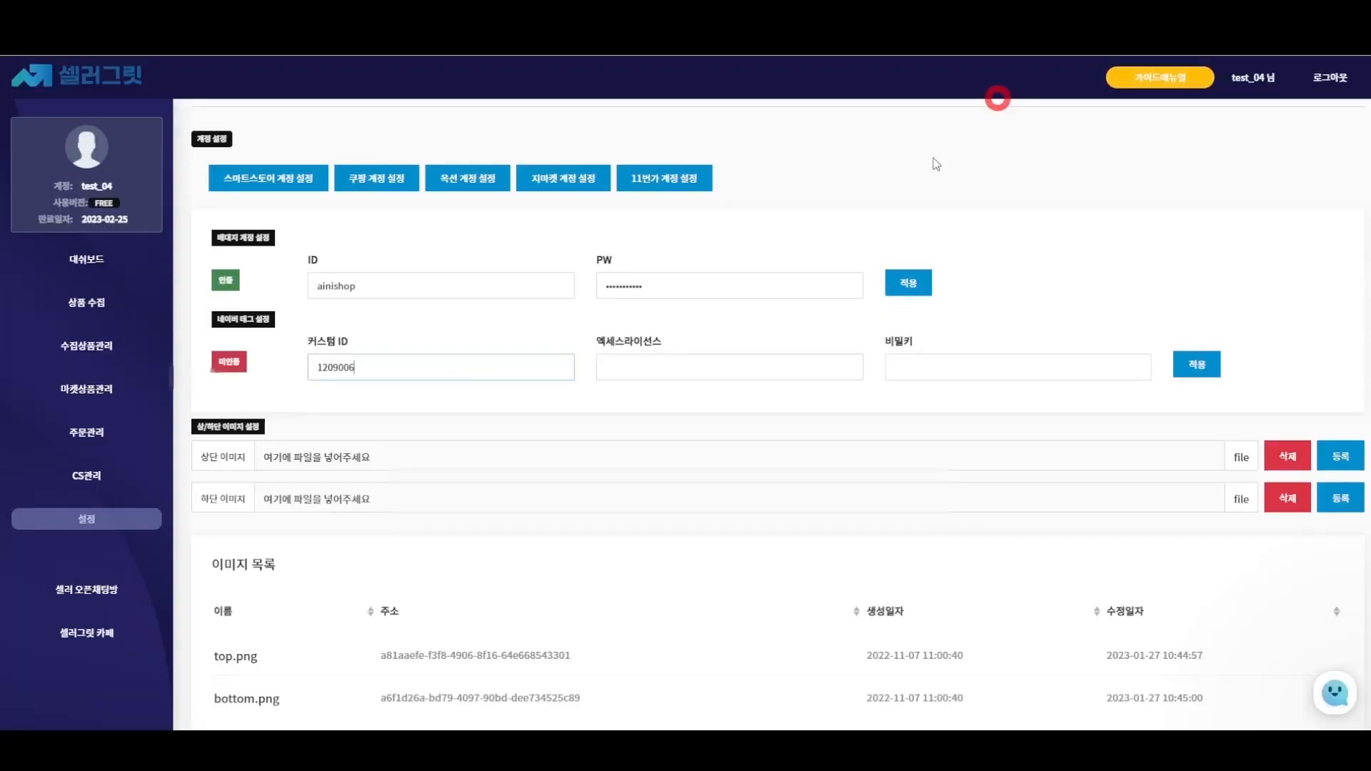
left_click(672, 370)
key("ctrl+v")
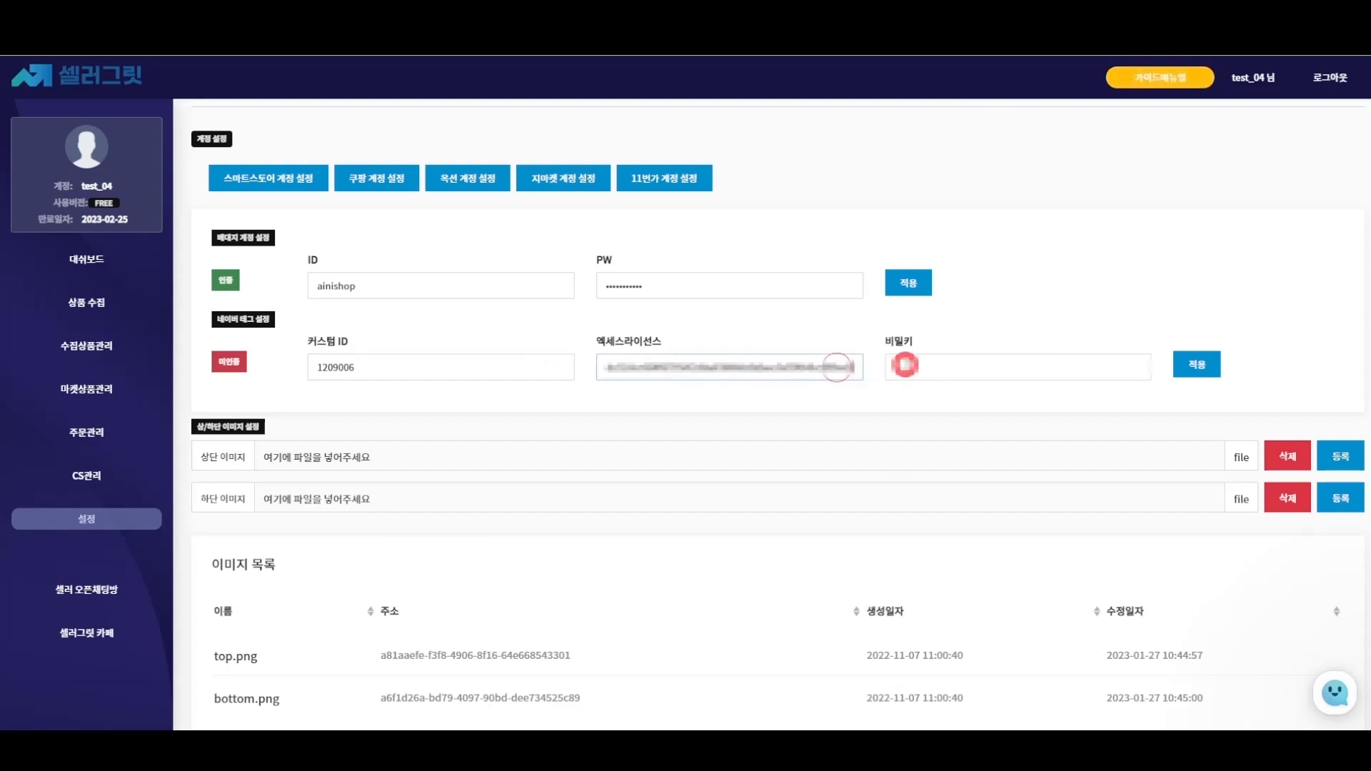
- Copy the secret key into SellerGrit, apply the Naver tag credentials, and dismiss the confirmation
left_click(904, 364)
key("alt+Tab")
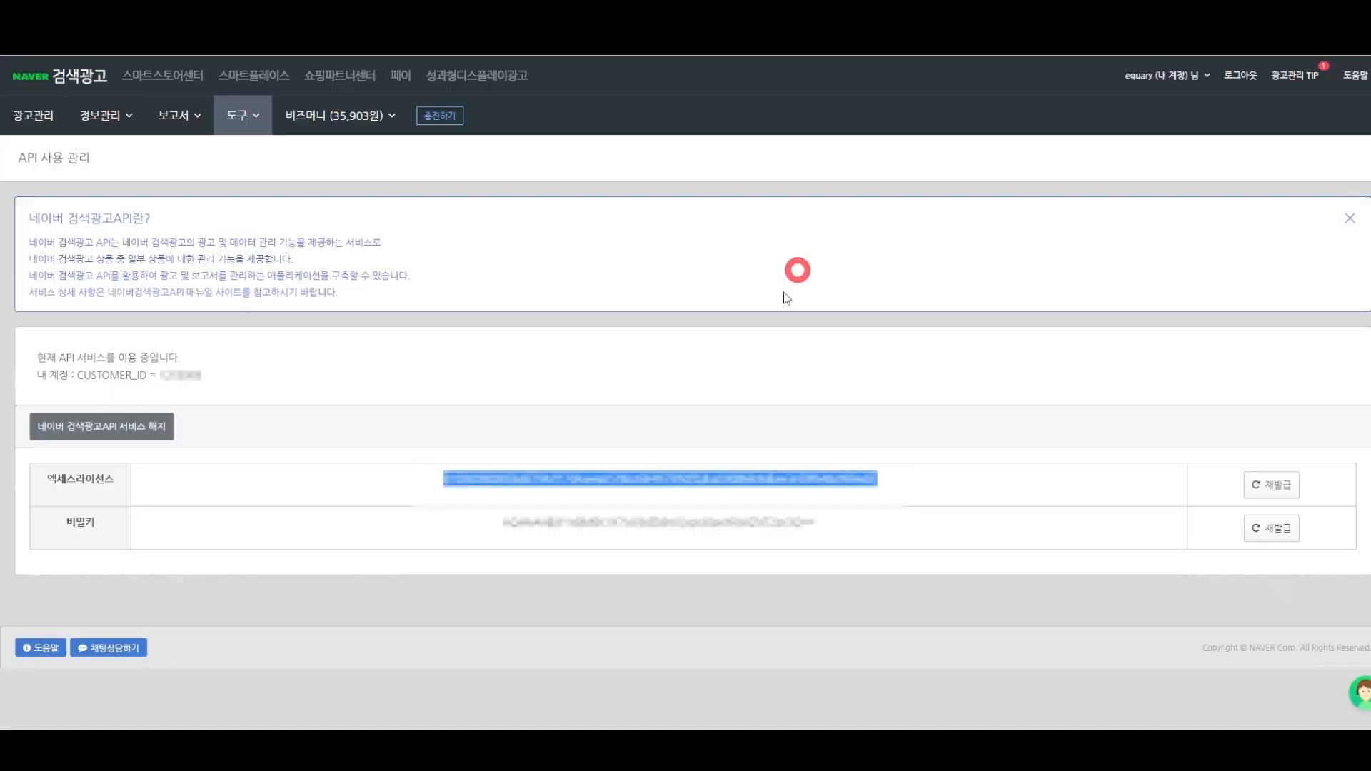
left_click(500, 527)
left_click_drag(499, 526, 834, 520)
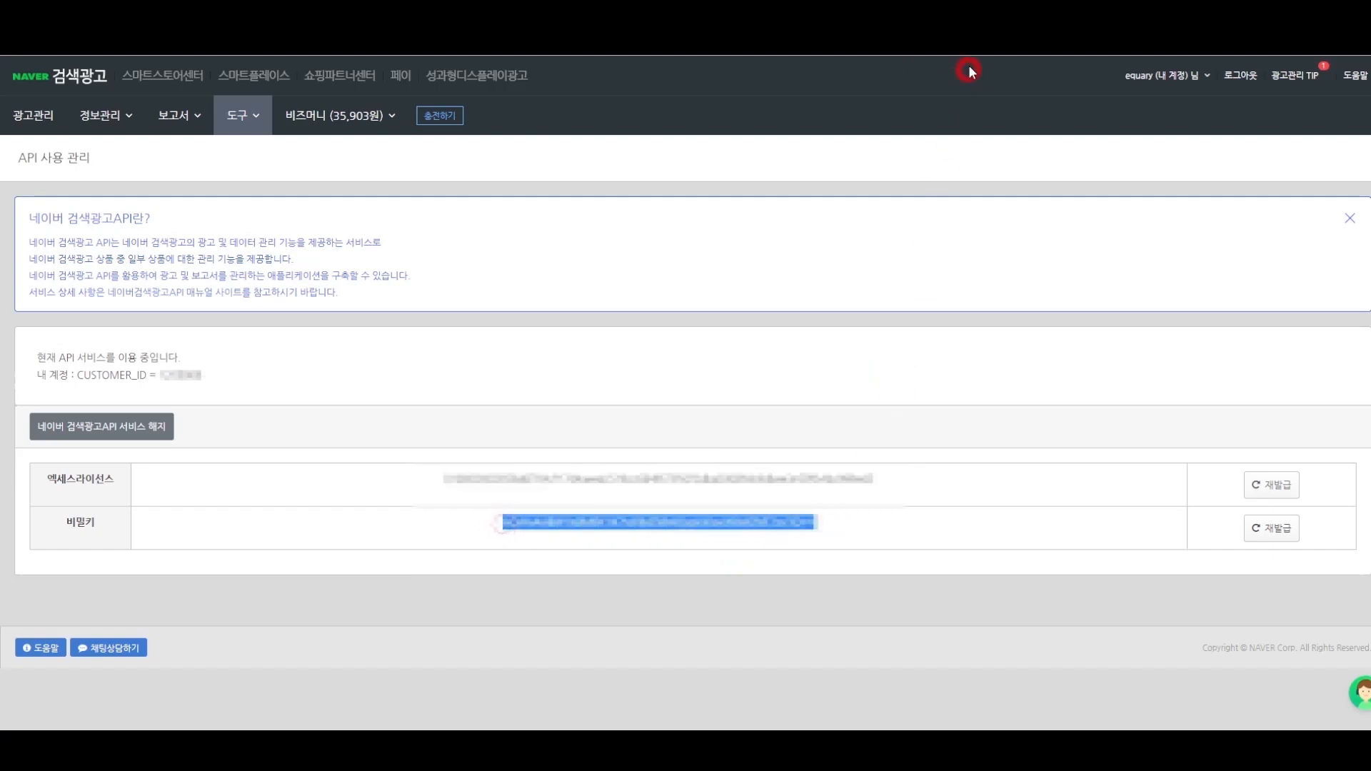
key("alt+Tab")
left_click(910, 371)
key("ctrl+v")
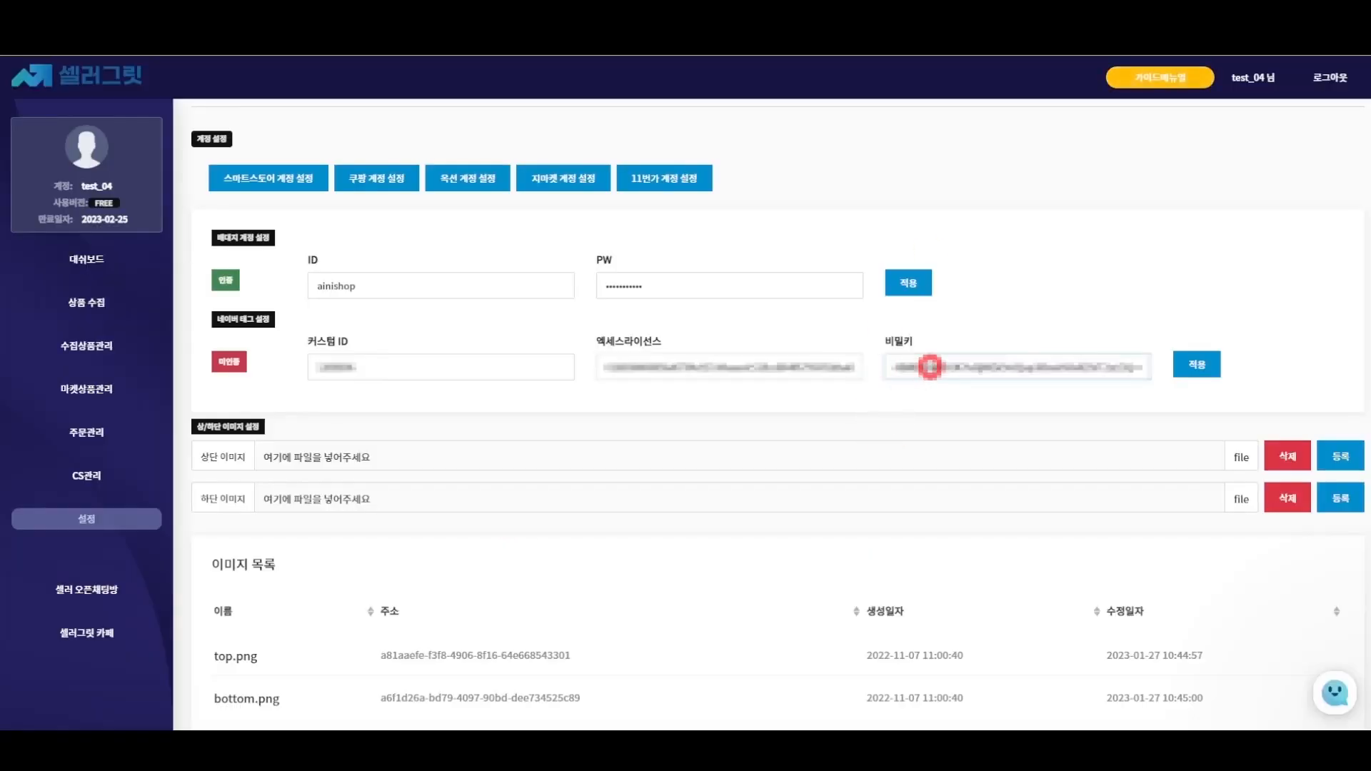
left_click(1141, 367)
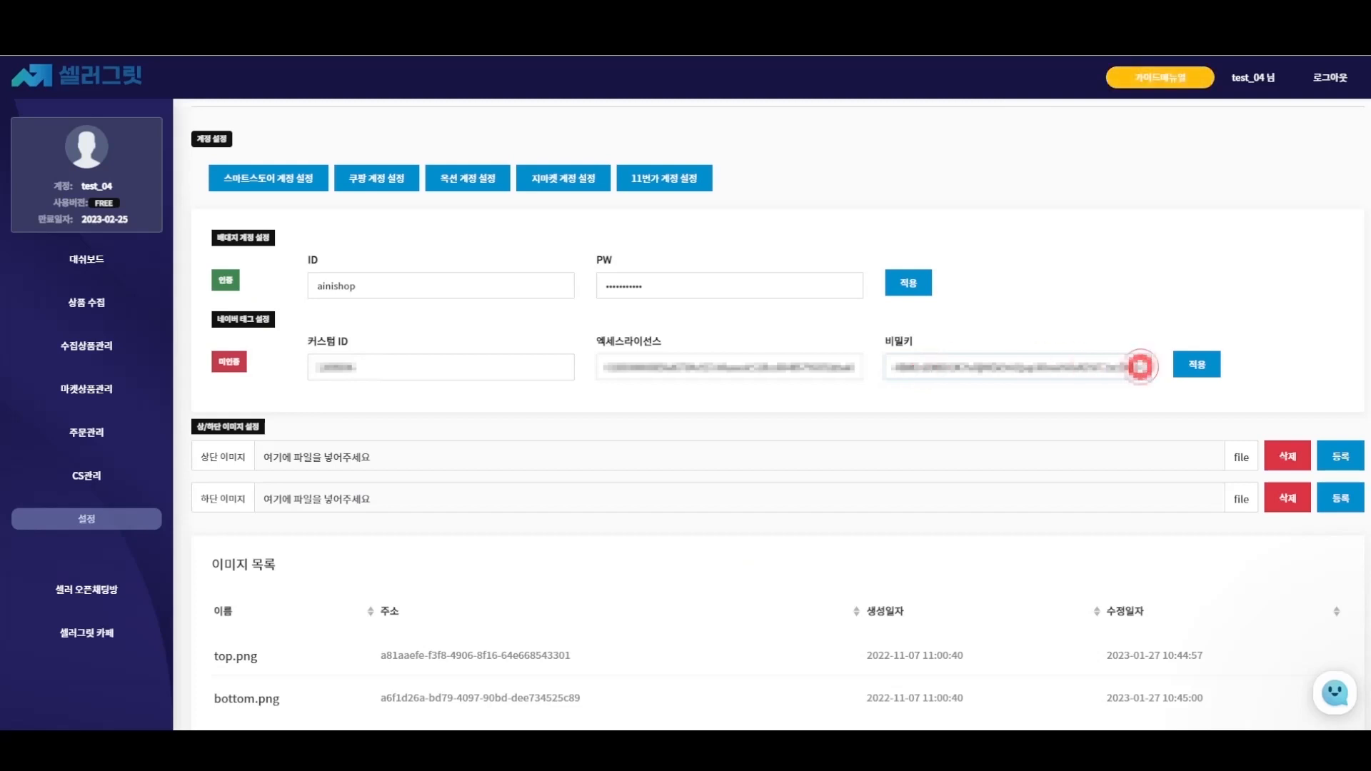
left_click(1189, 366)
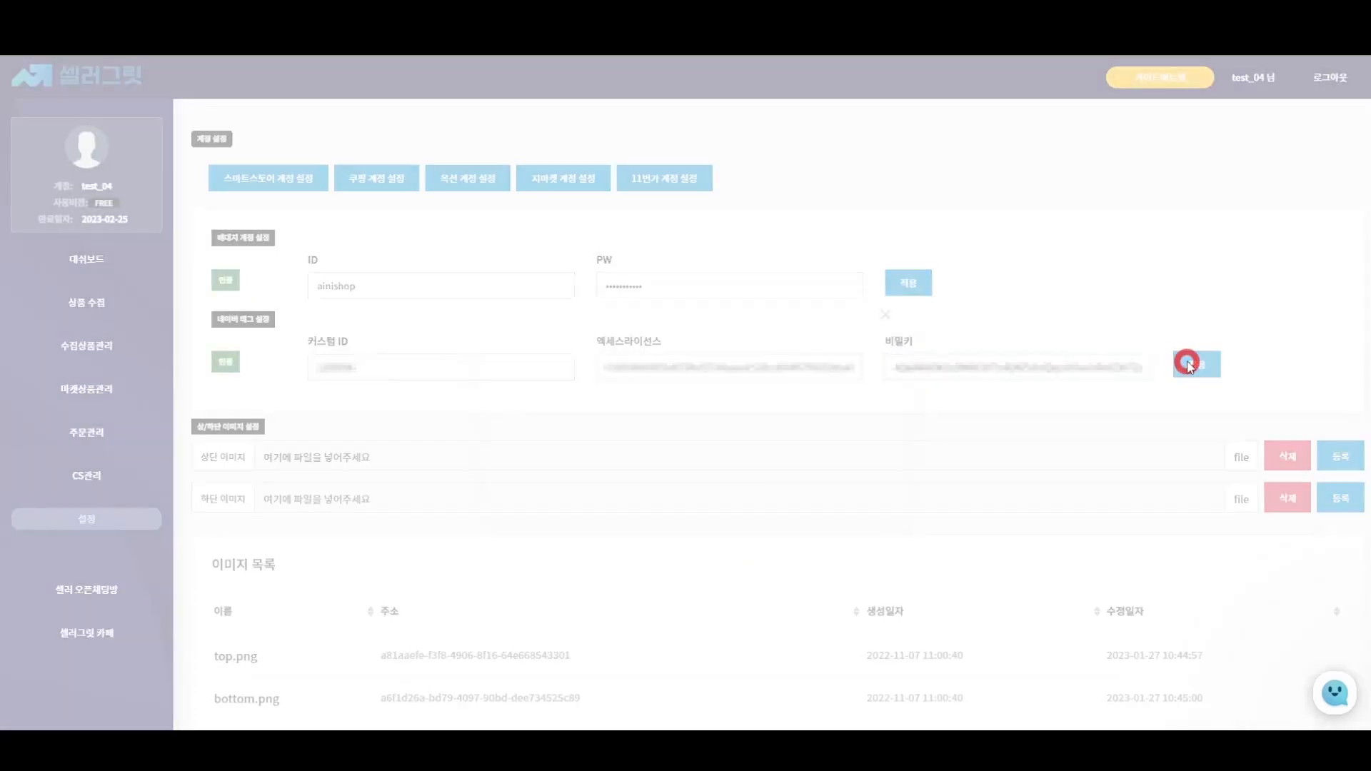
left_click(696, 459)
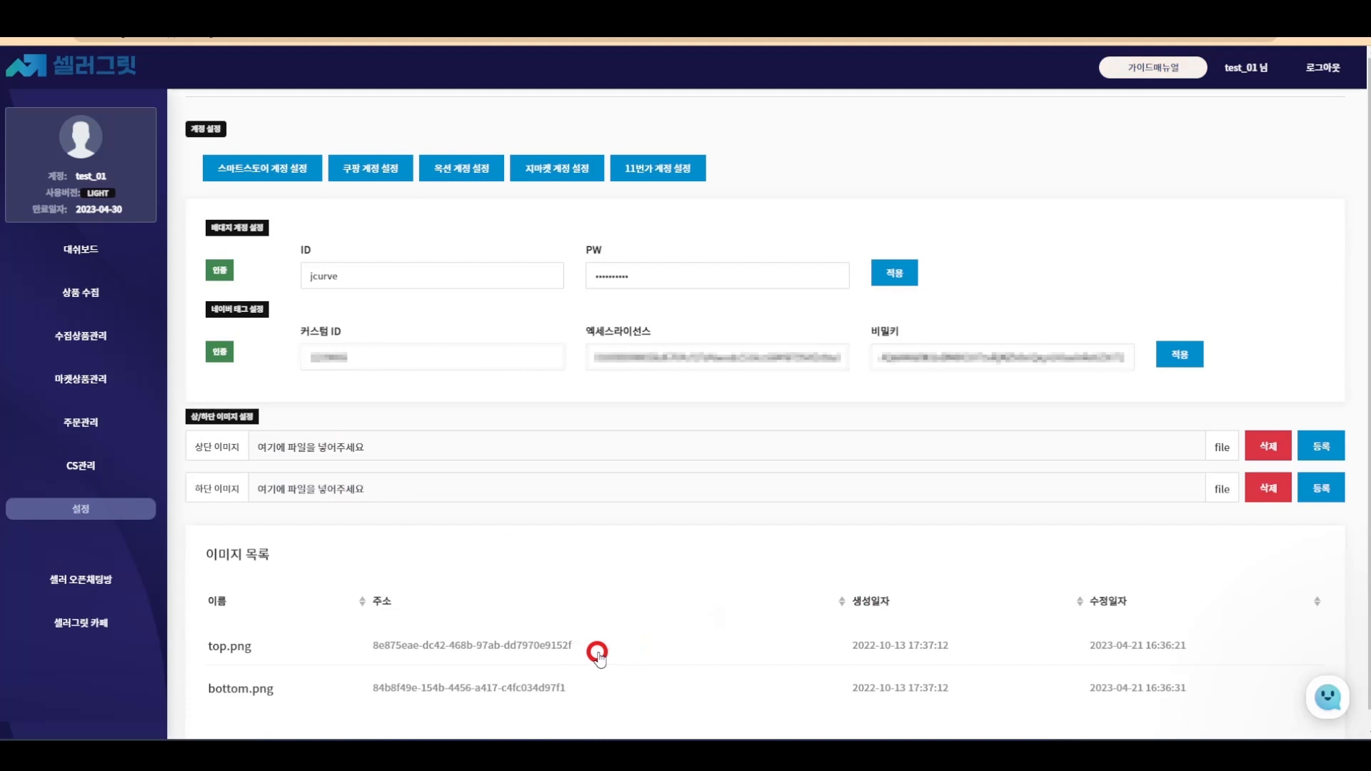
- Register 개인통관고유부호 안내.jpg as the top detail image in Settings and check it
left_click(598, 656)
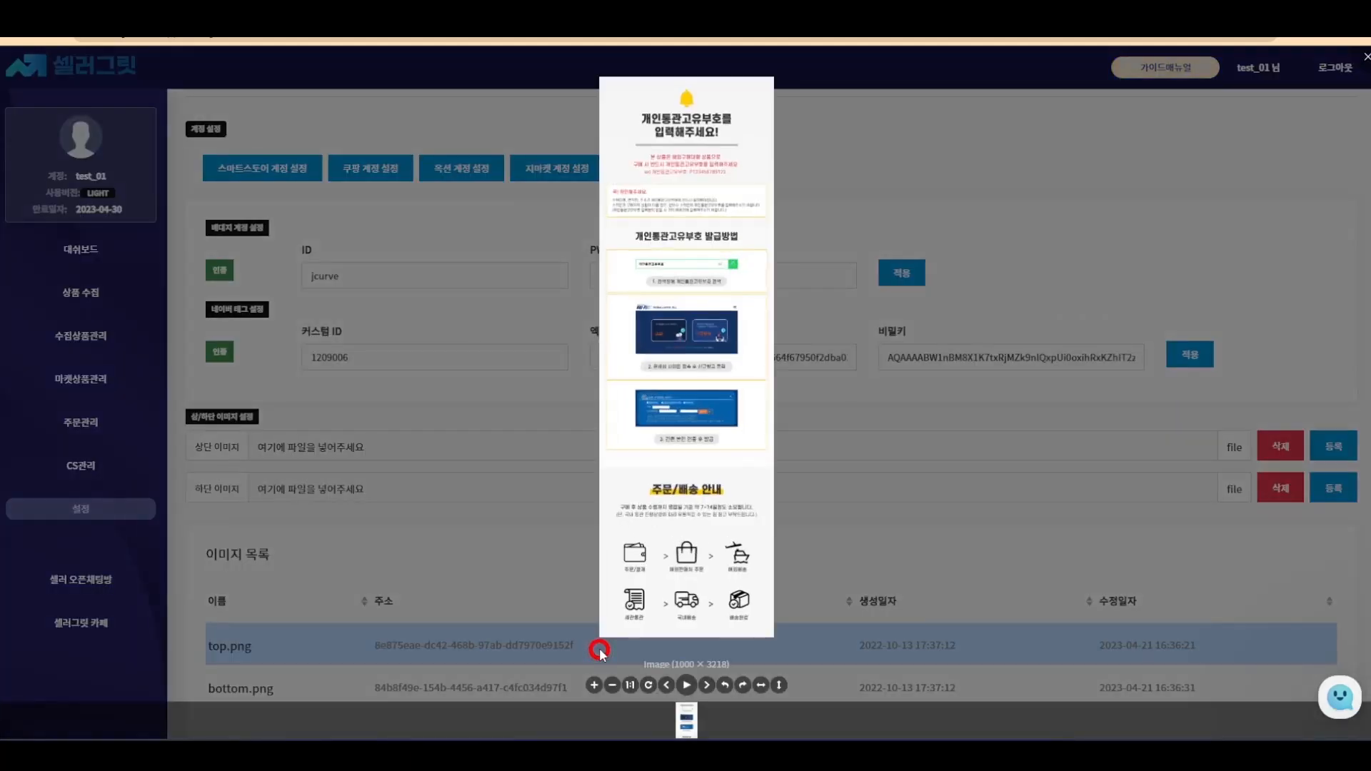
left_click(600, 652)
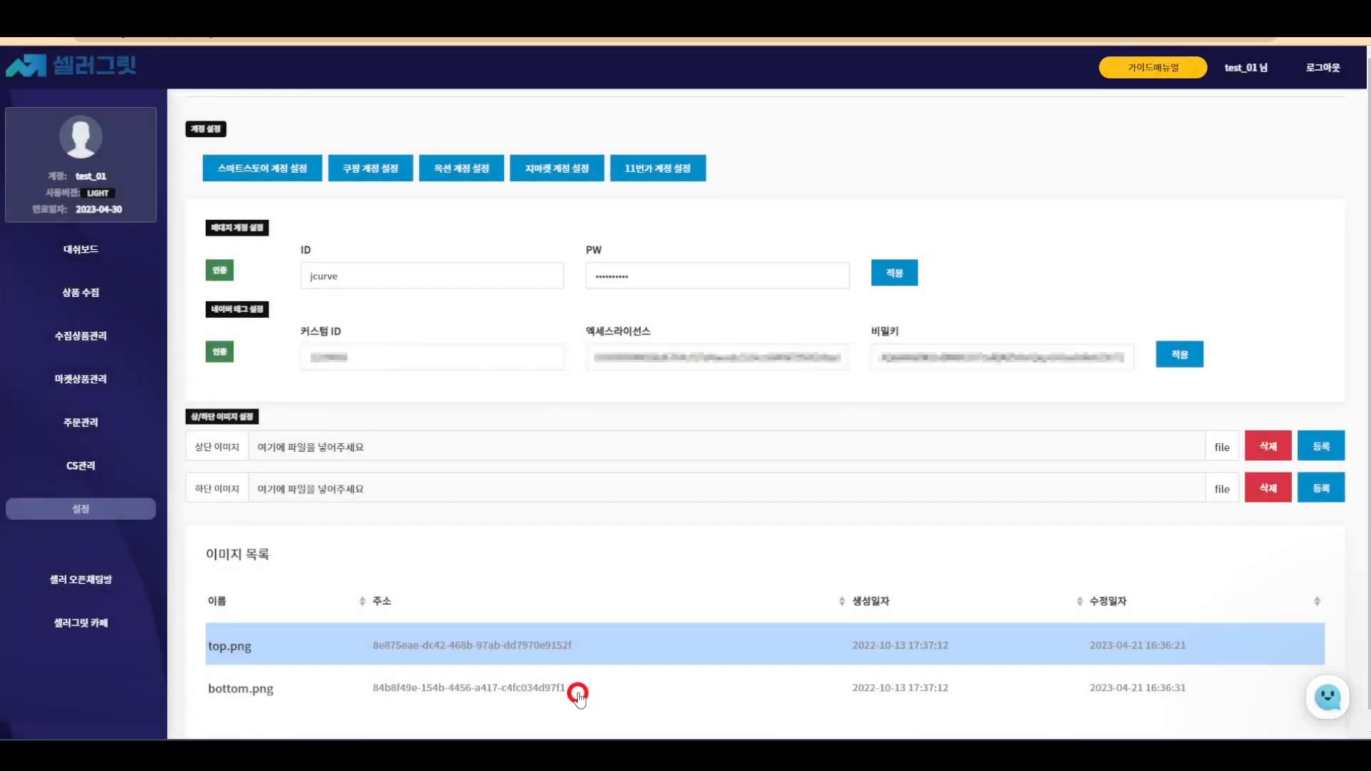
left_click(579, 692)
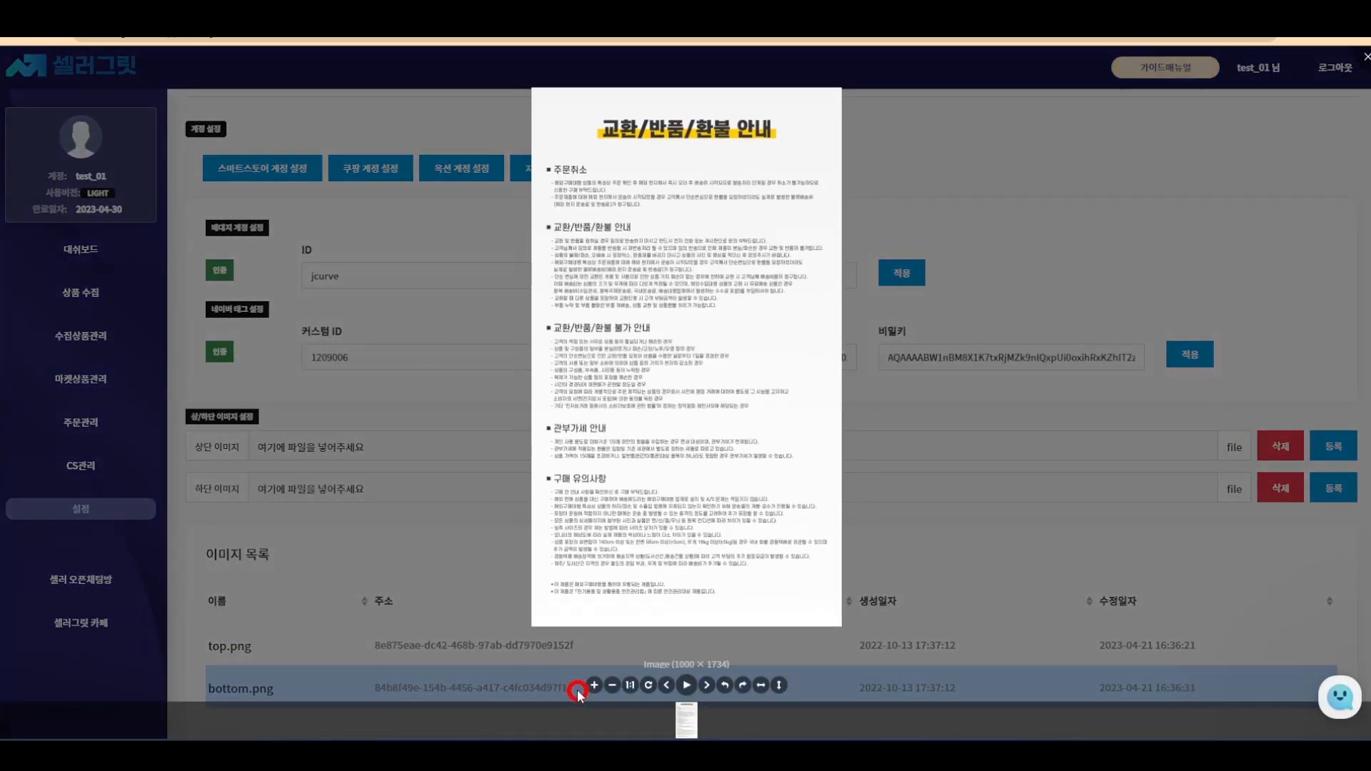
left_click(587, 684)
left_click(686, 444)
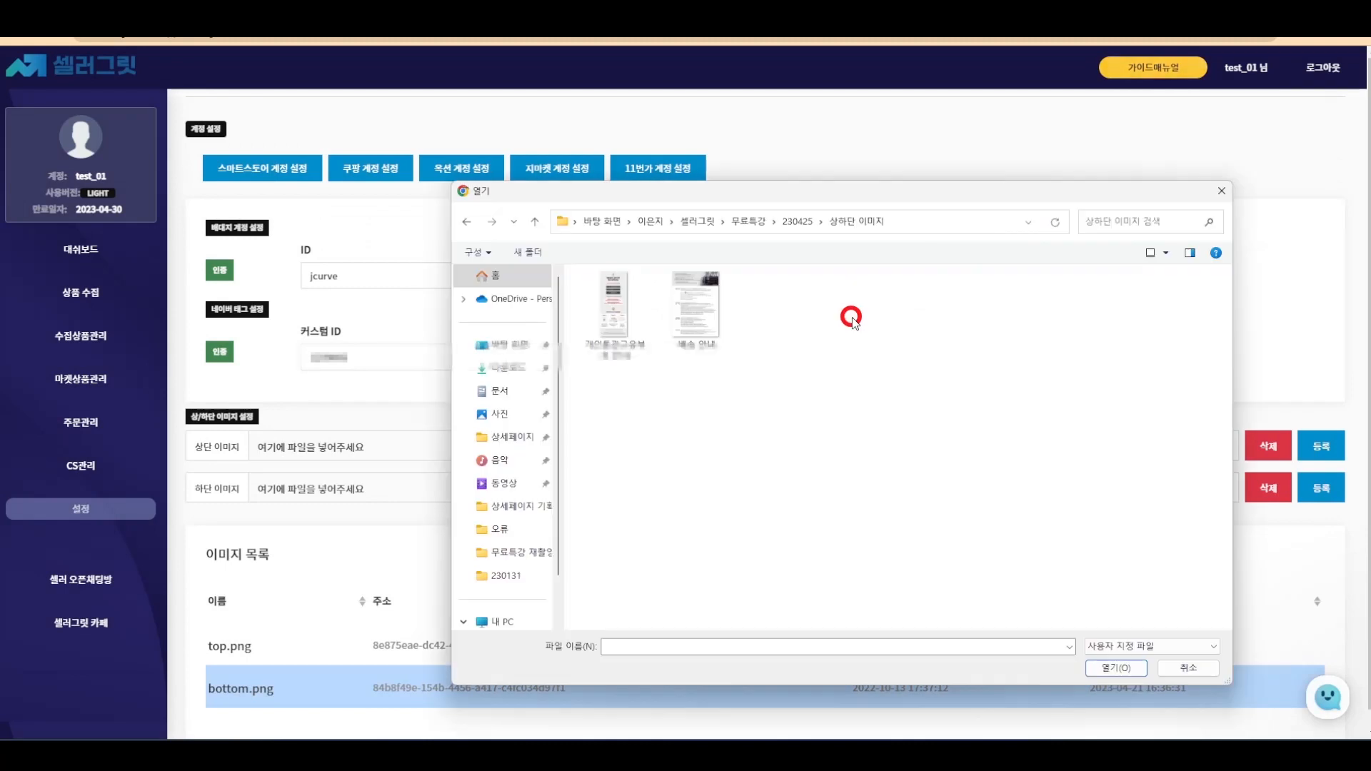
double_click(606, 314)
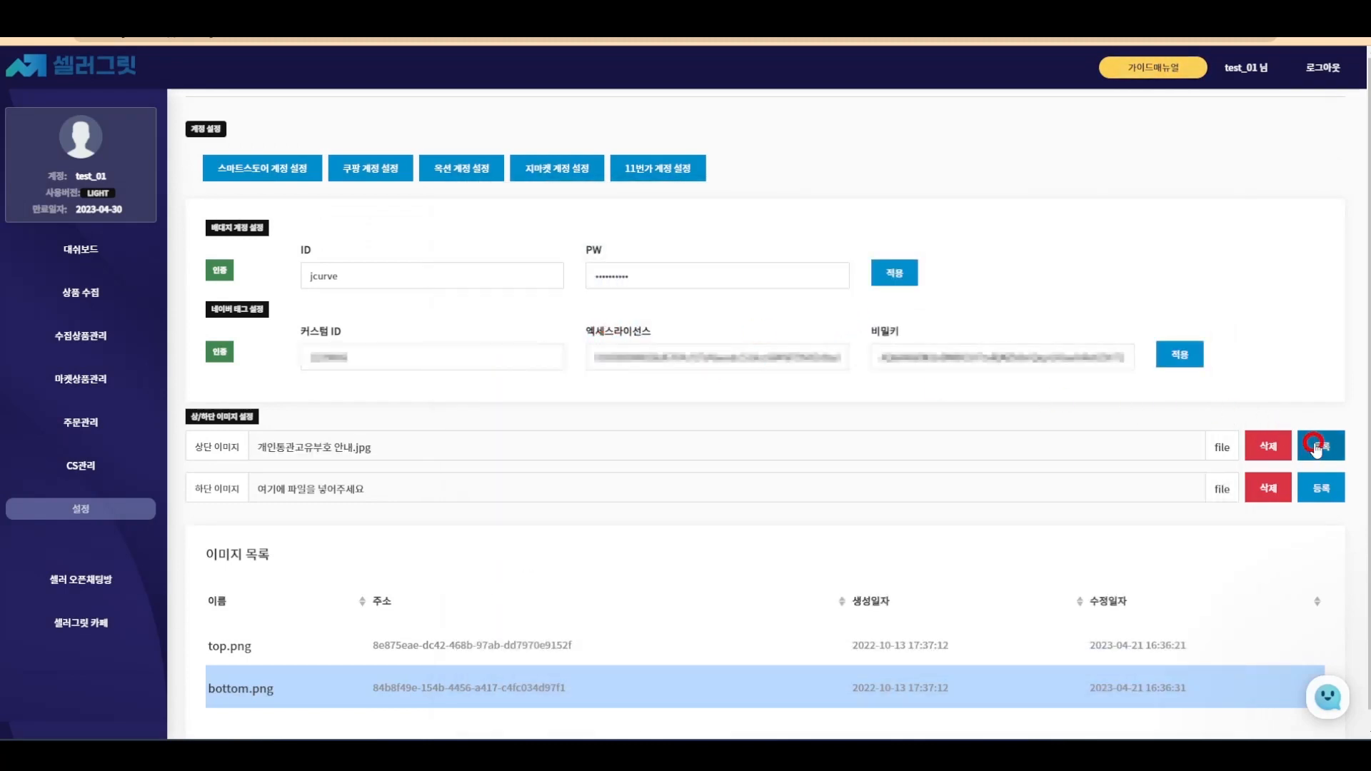
left_click(1314, 444)
left_click(665, 479)
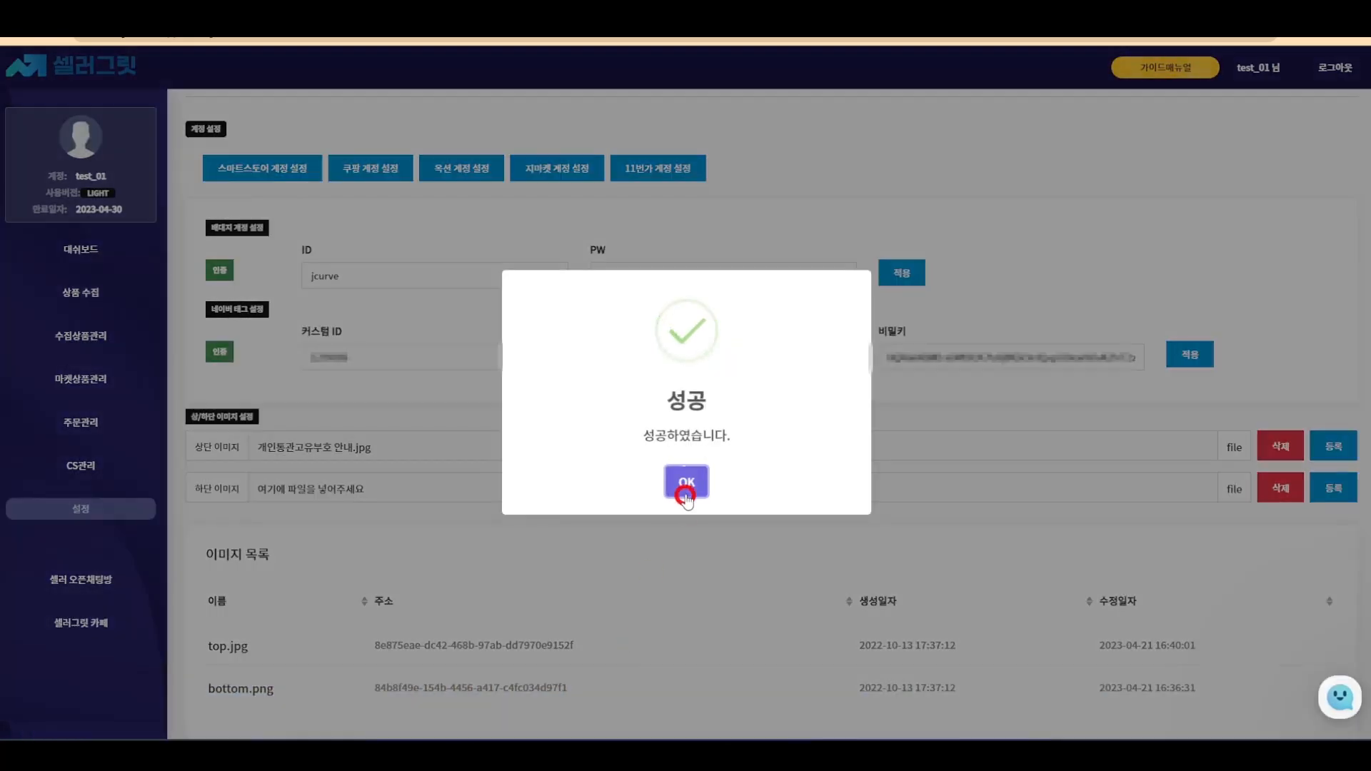
left_click(684, 484)
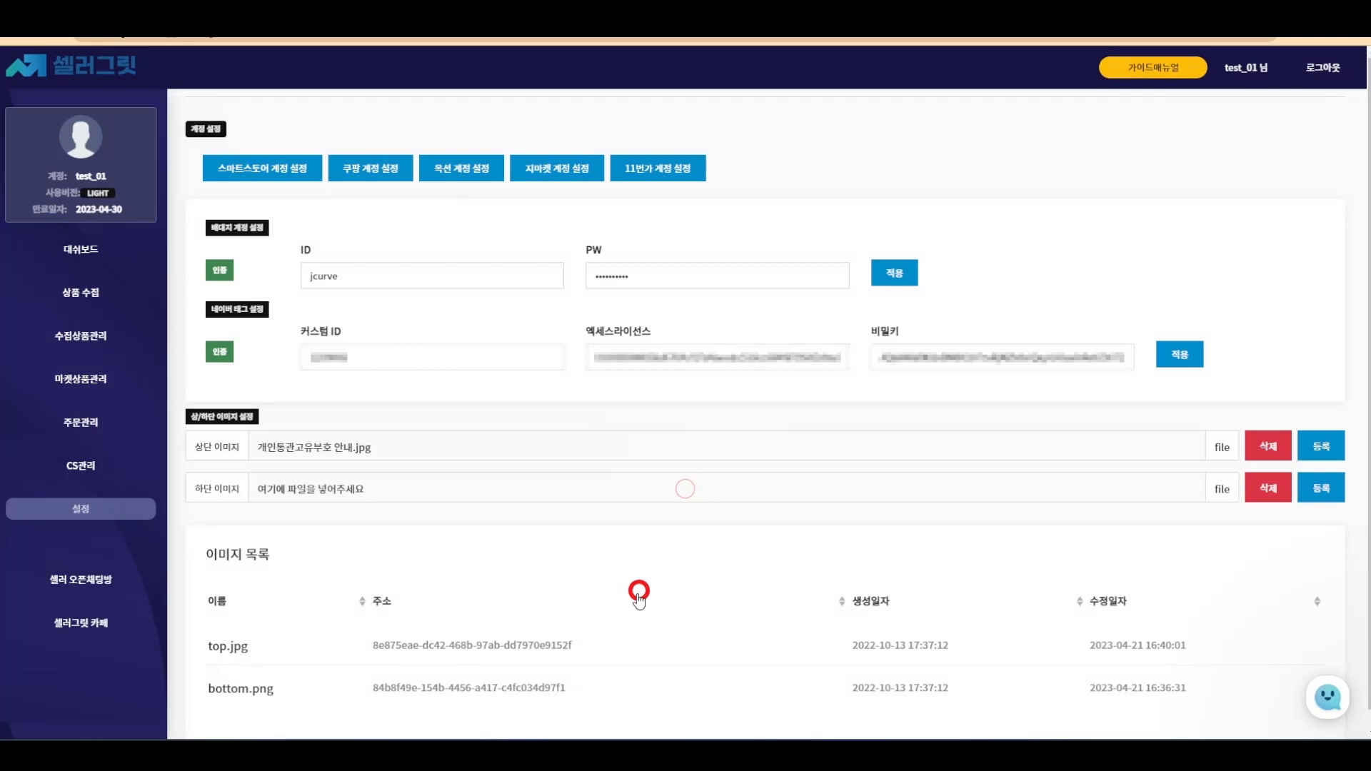
left_click(604, 642)
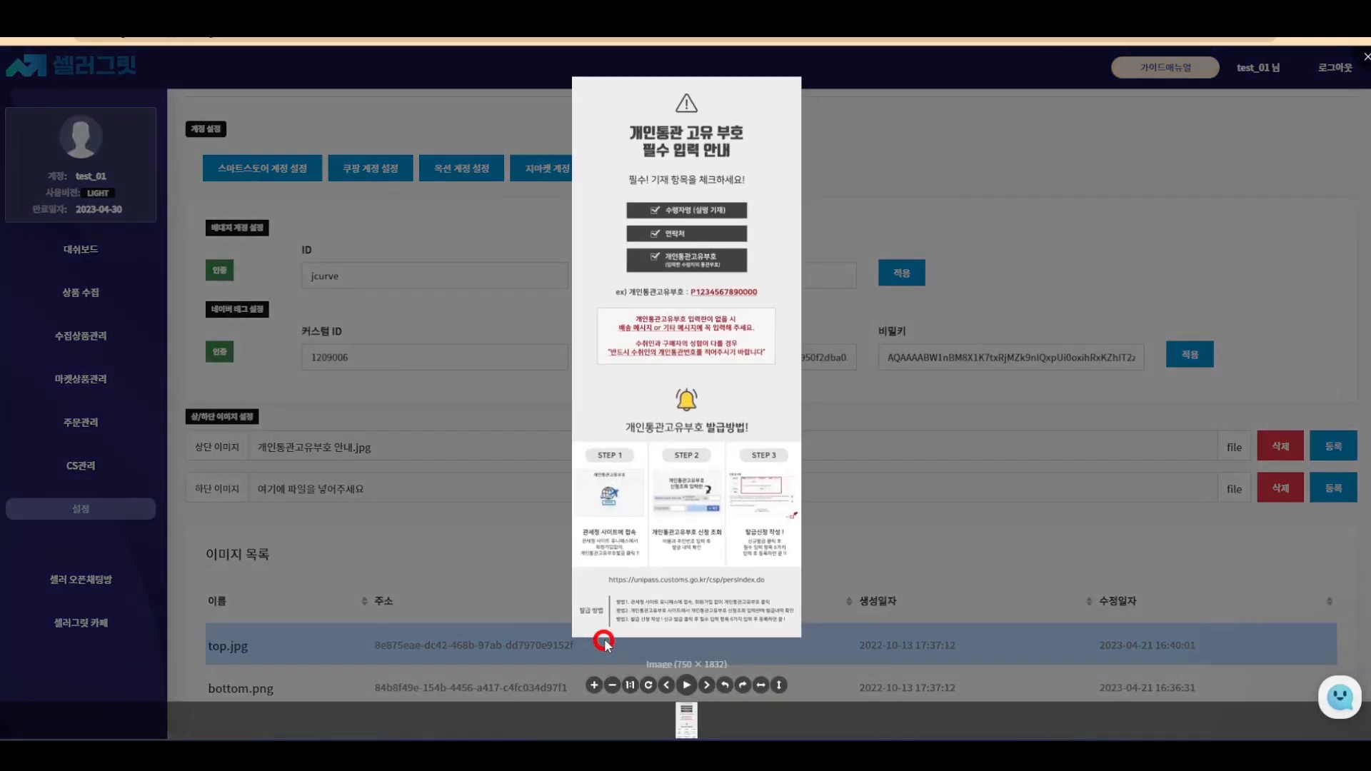
left_click(605, 642)
- Register 배송 안내.jpg as the bottom detail image and check it
left_click(559, 486)
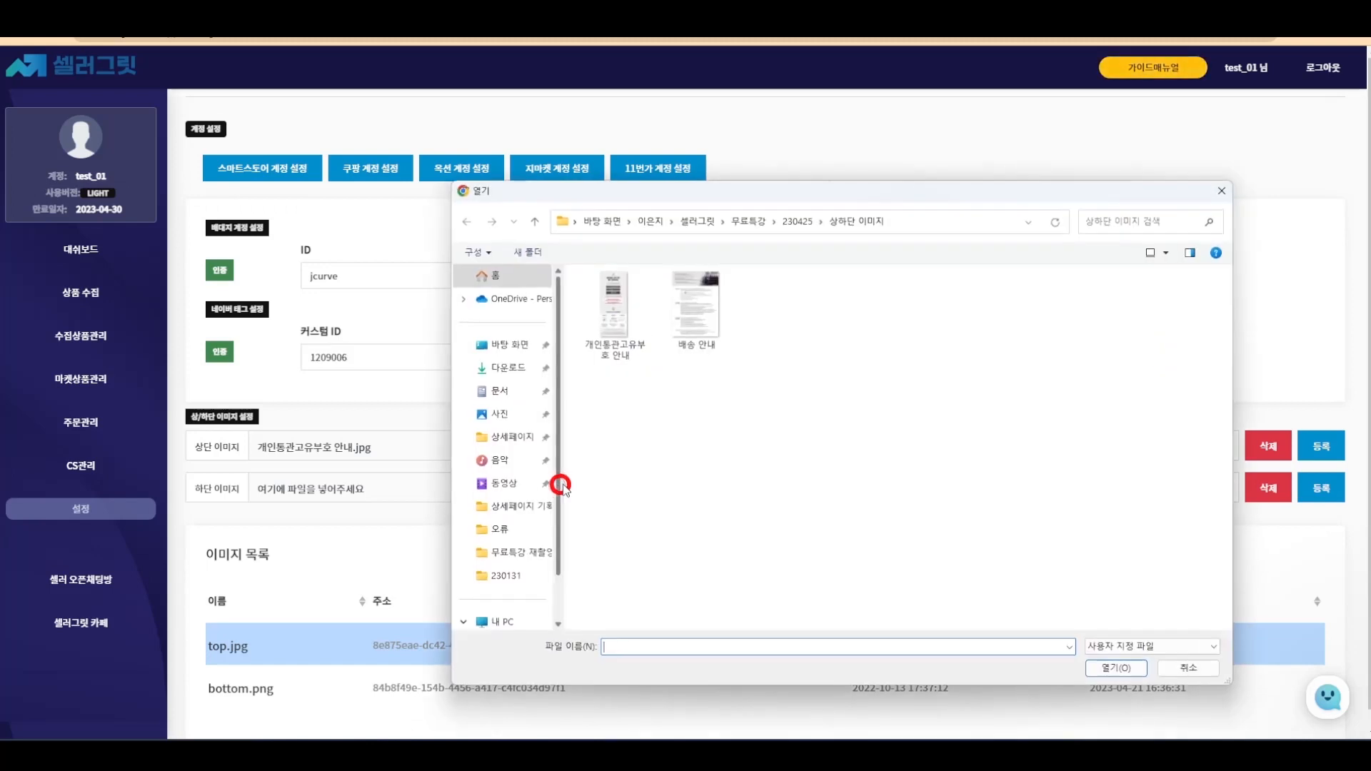
double_click(697, 306)
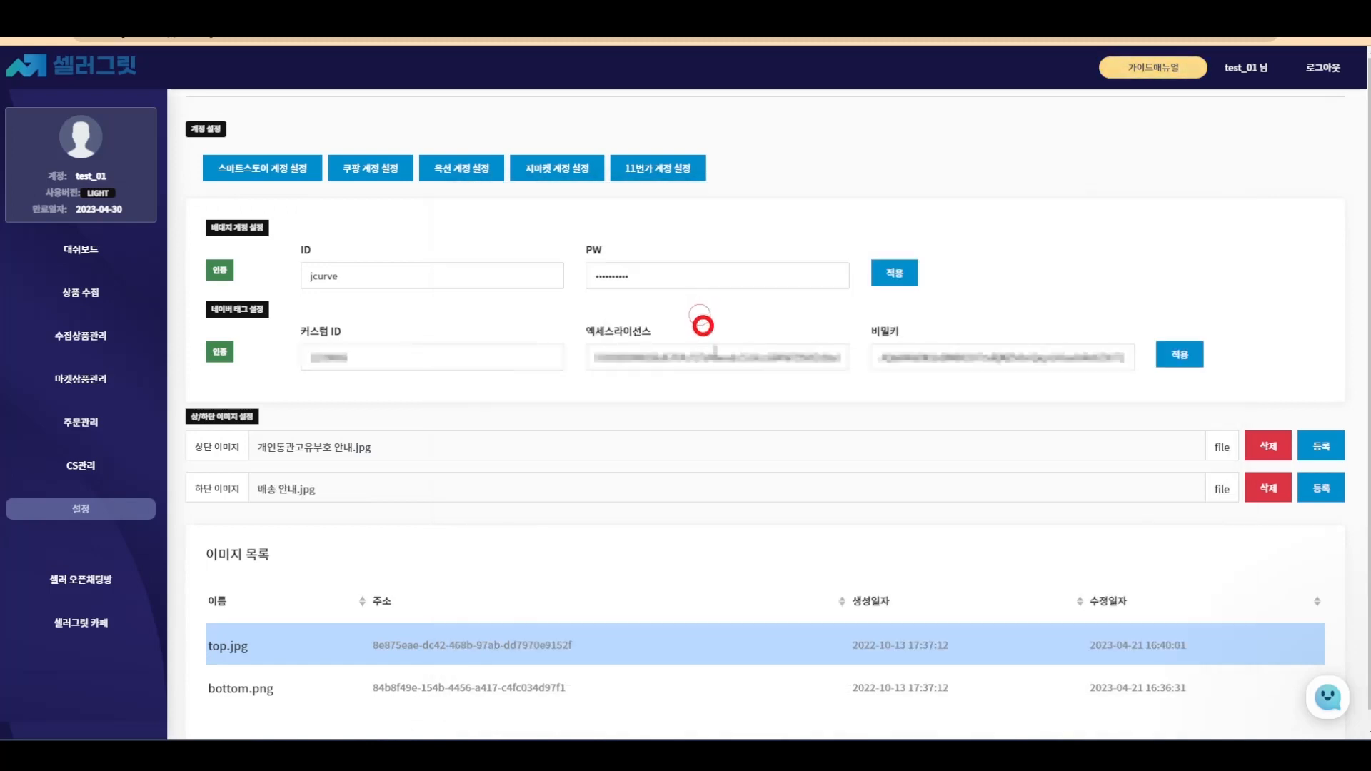
left_click(1336, 489)
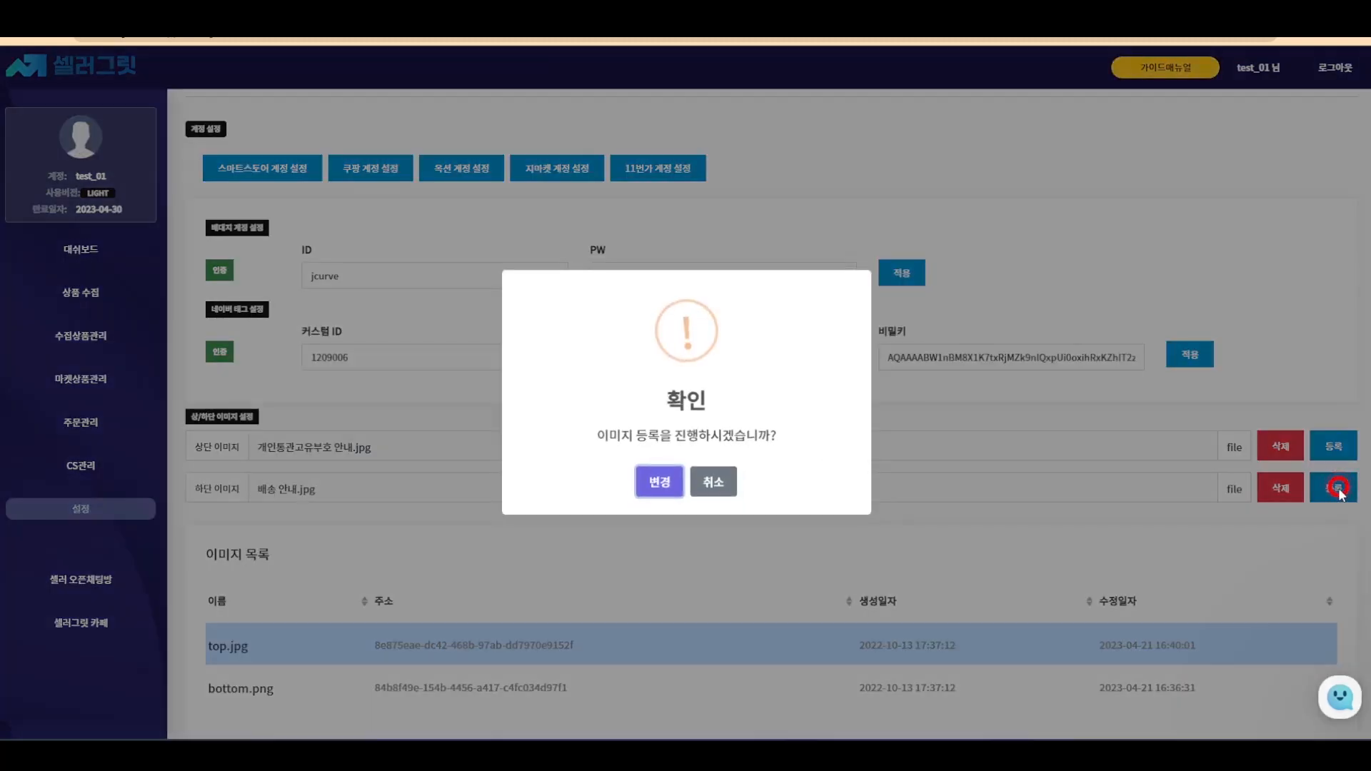
left_click(664, 484)
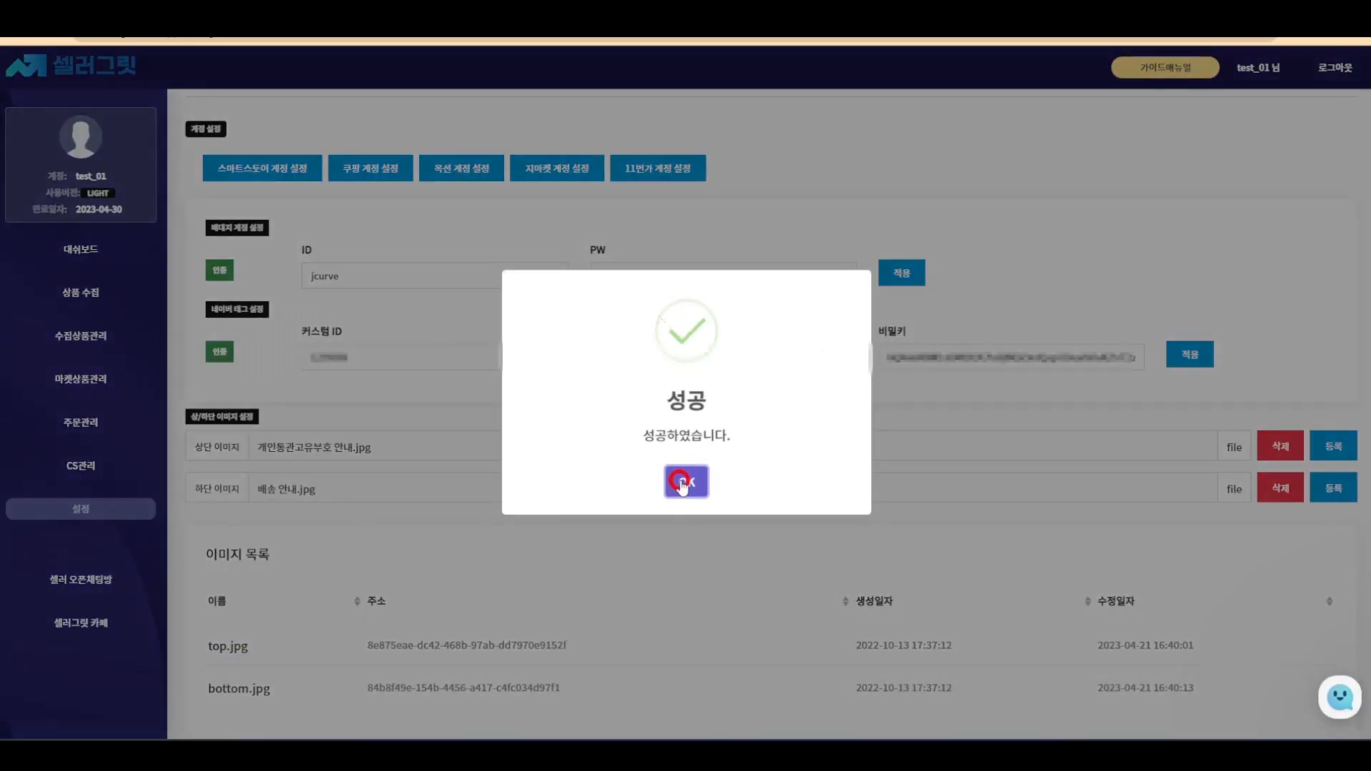
left_click(679, 481)
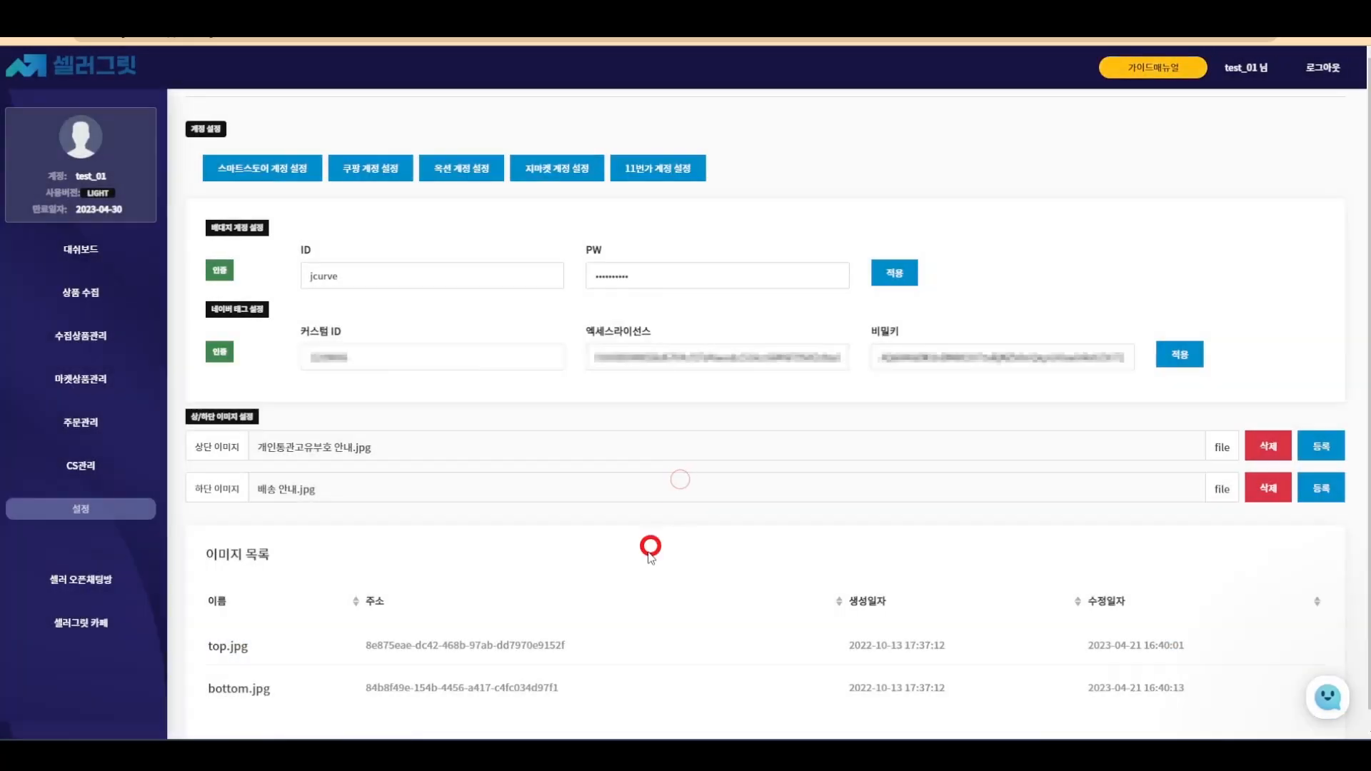
left_click(520, 686)
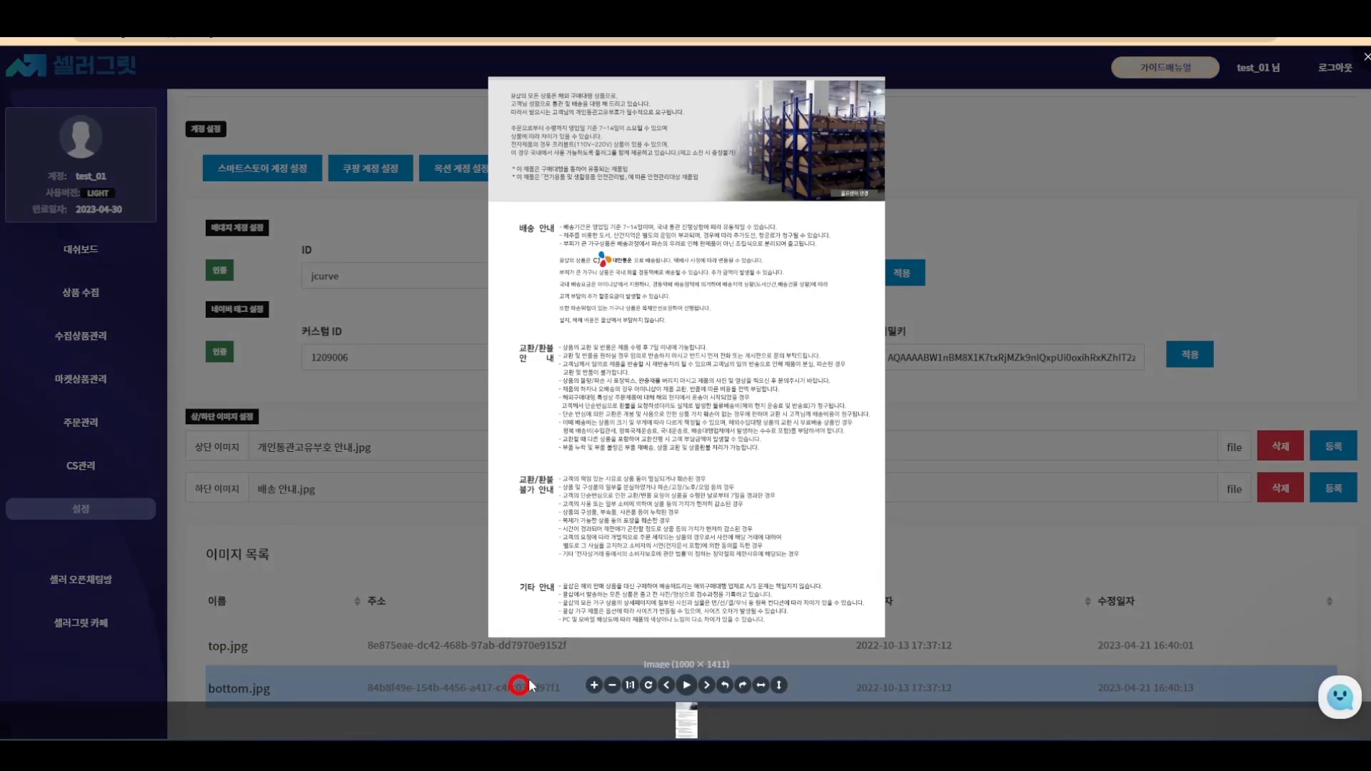
left_click(528, 680)
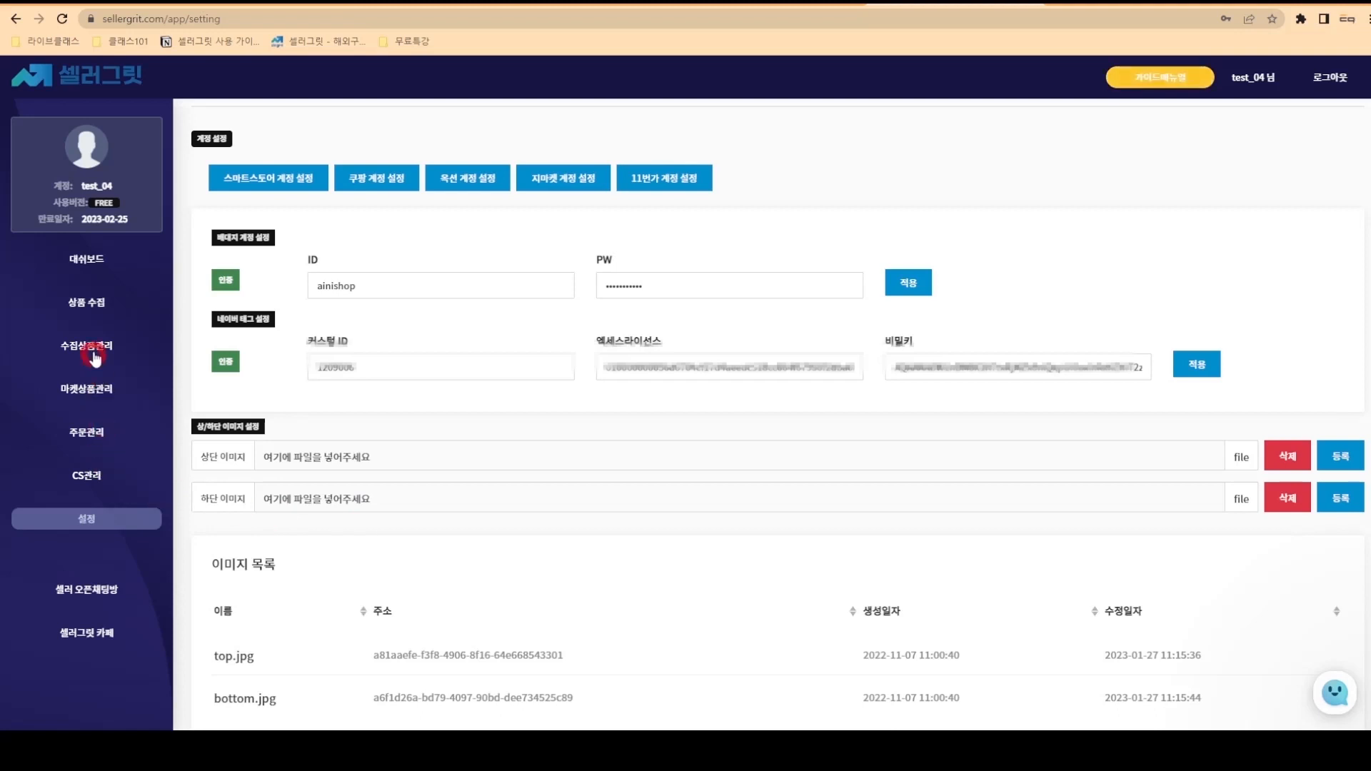
- Open 상품 수집 in 대량수집 mode, then switch to the Taobao browser tab
left_click(88, 305)
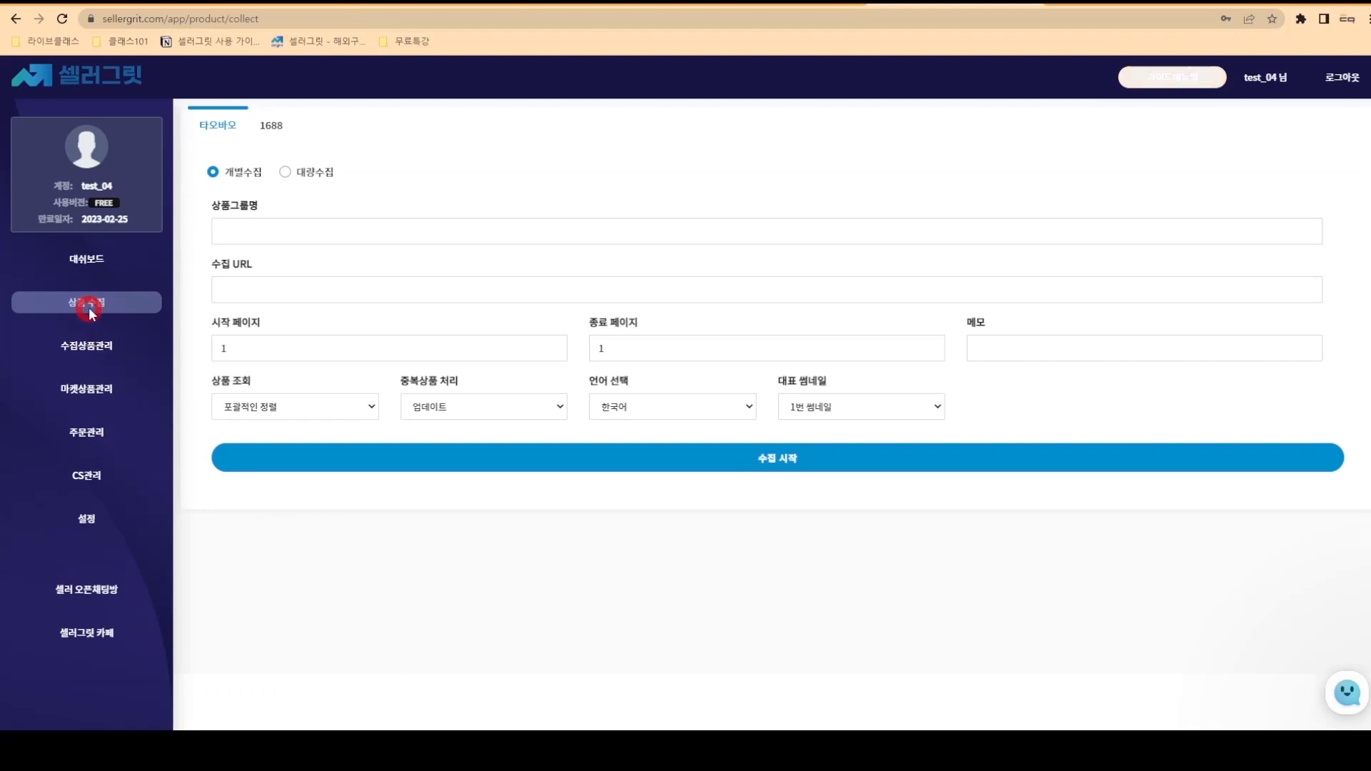
left_click(287, 172)
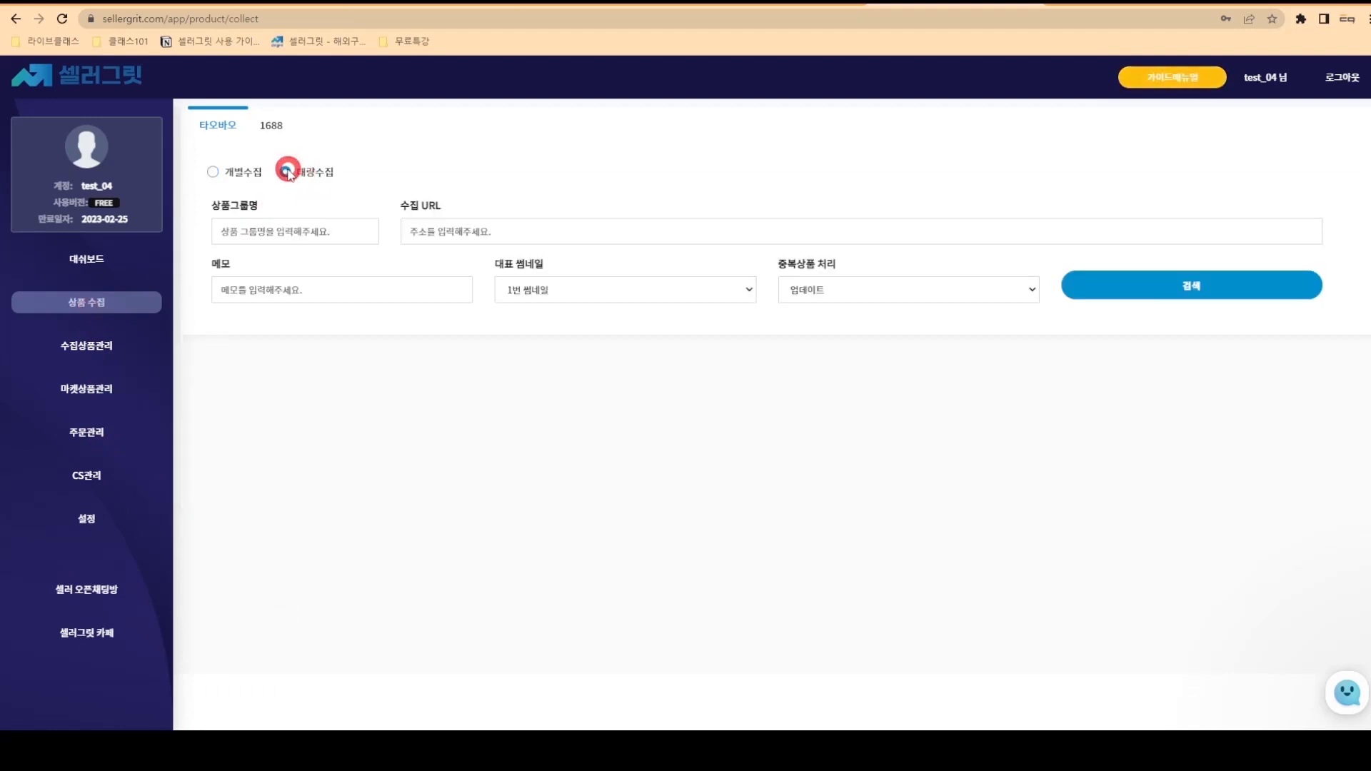
left_click(762, 5)
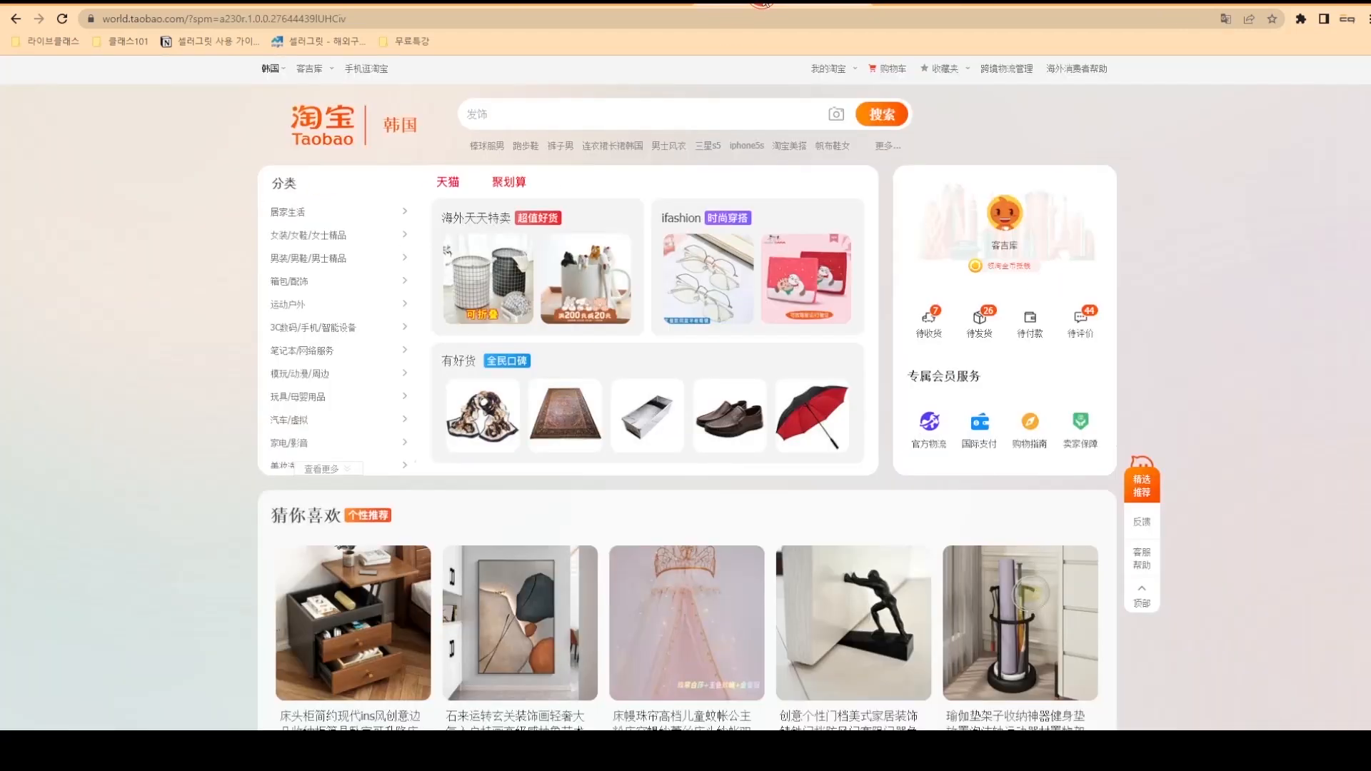
- Search Taobao for 挂钟 and paste the results URL into SellerGrit's 수집 URL field
type("挂钟")
left_click(884, 117)
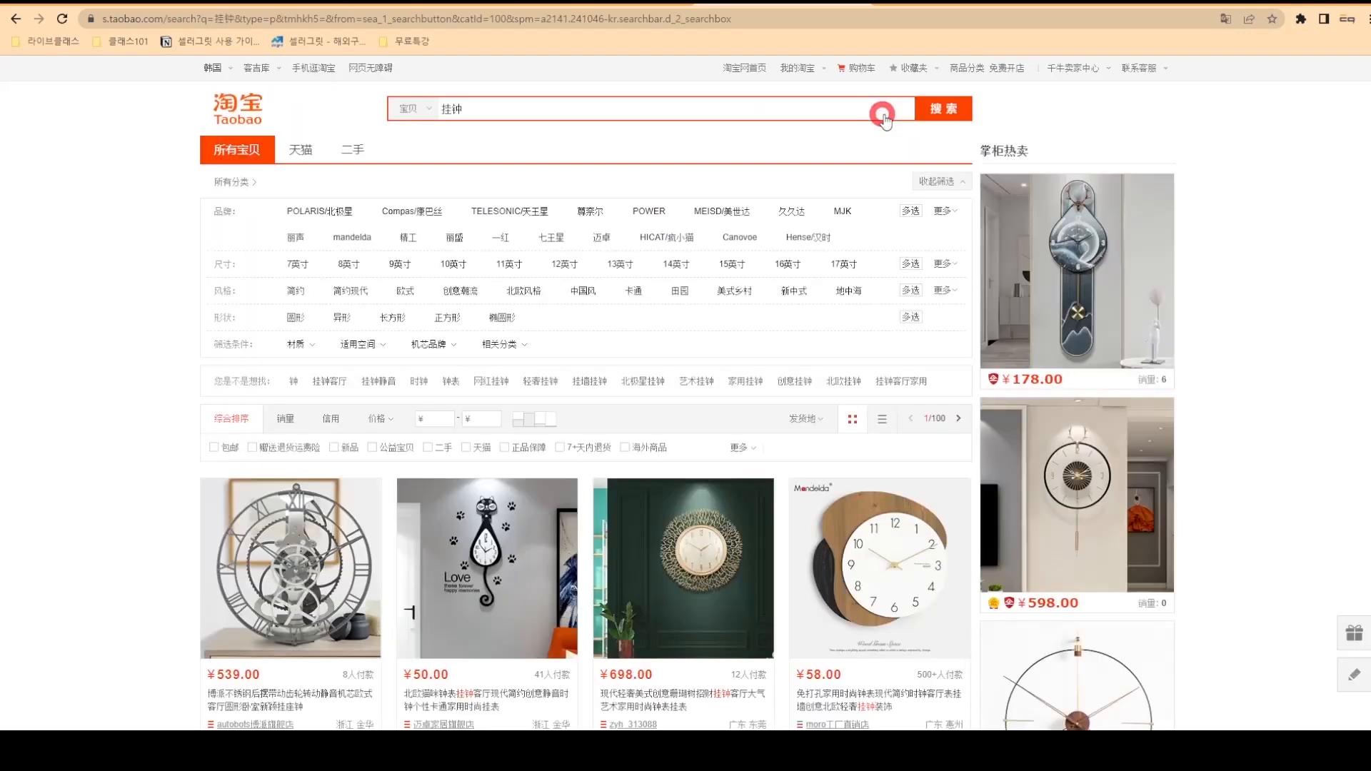
left_click(849, 19)
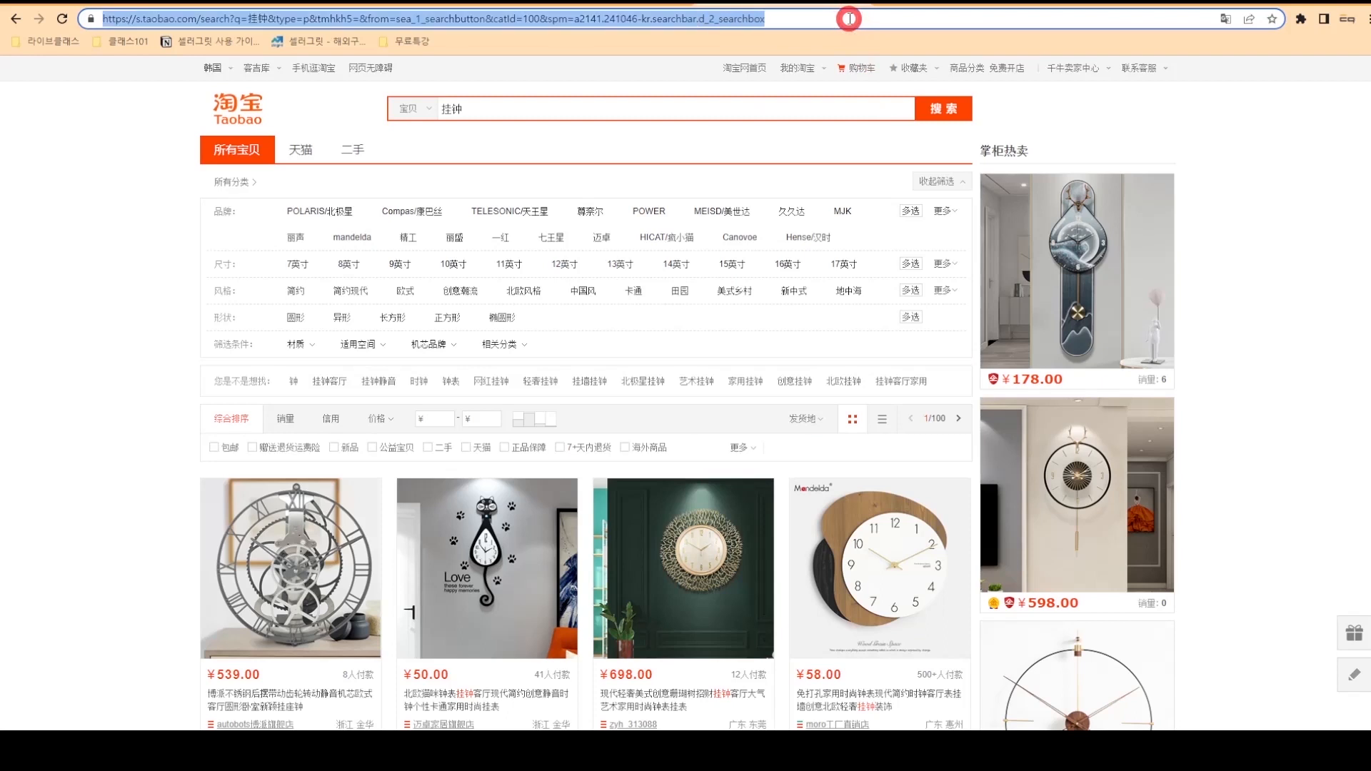
key("ctrl+c")
left_click(917, 4)
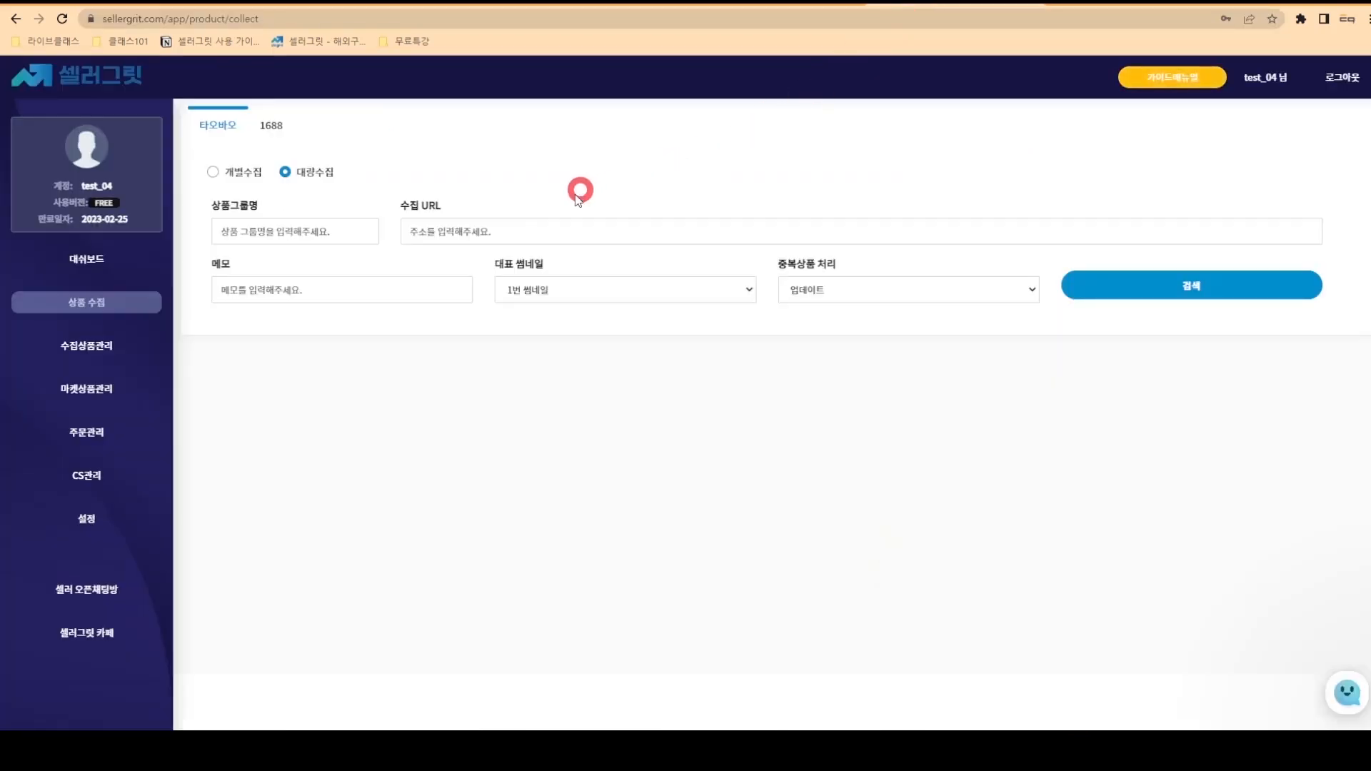
left_click(542, 227)
key("ctrl+v")
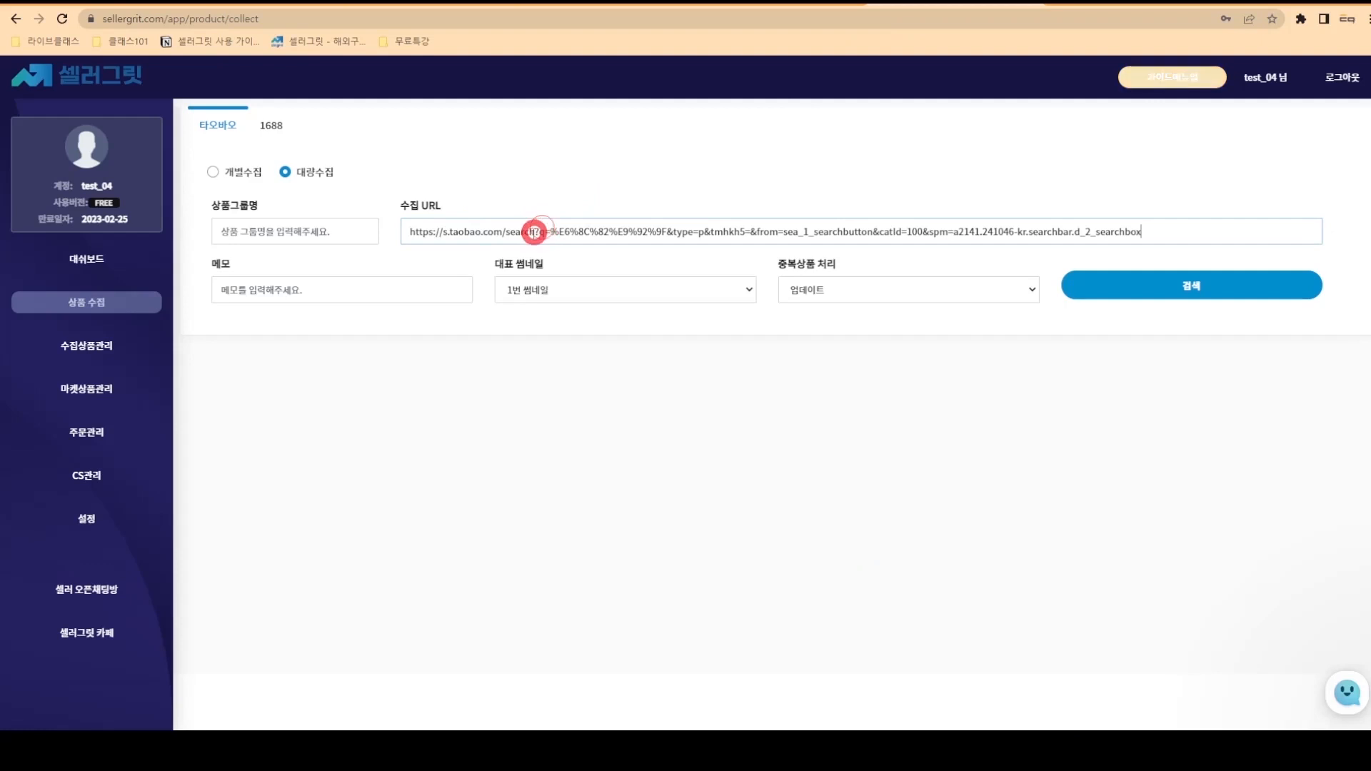
- Name the product group 시계 and load the Taobao wall-clock search results
left_click(334, 231)
type("식")
key("BackSpace")
key("BackSpace")
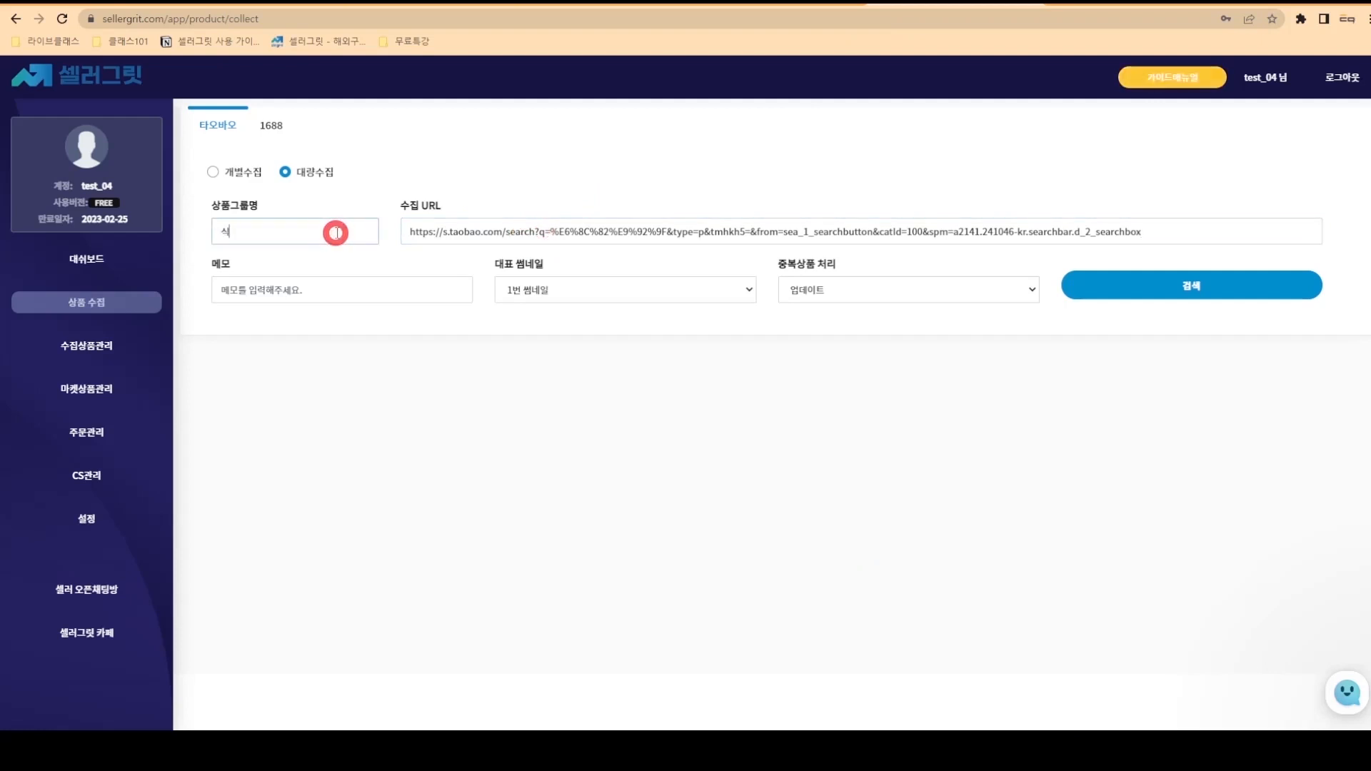
type("시계")
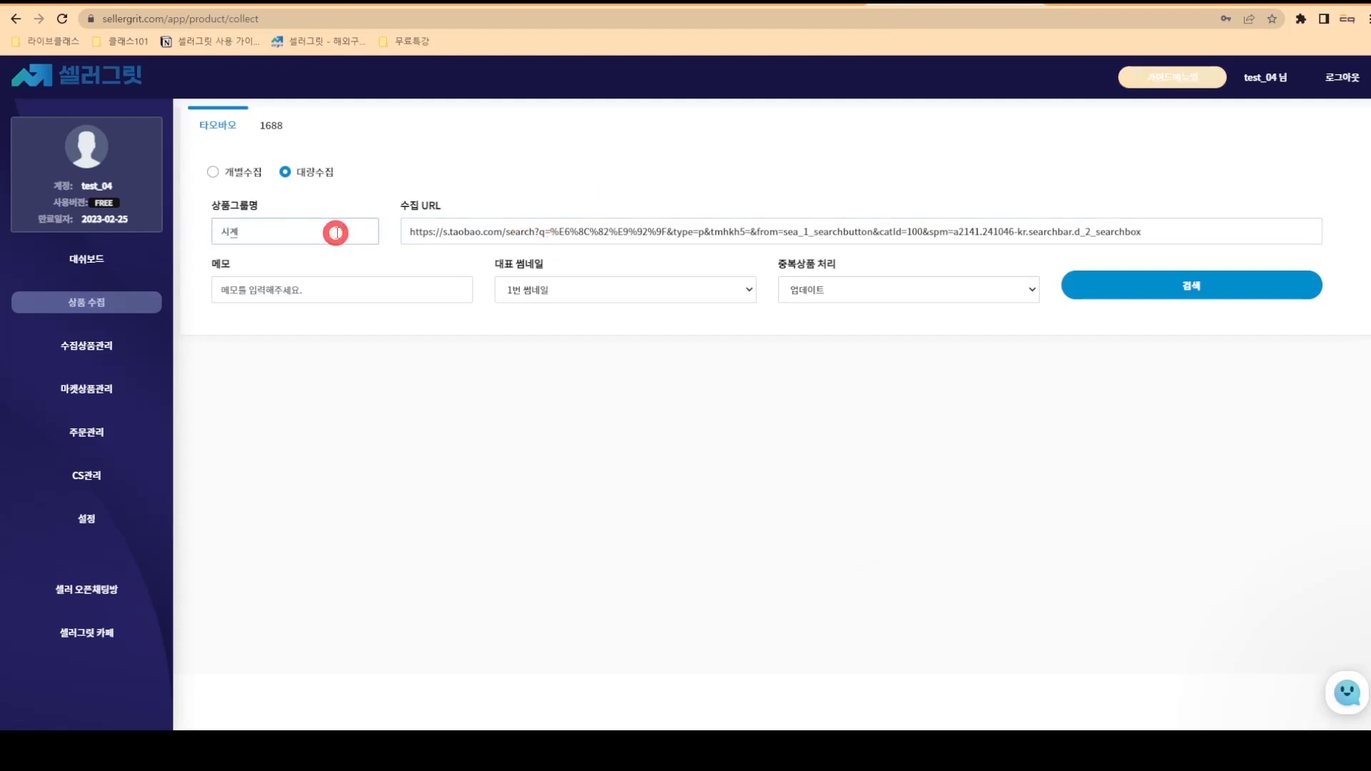
left_click(1123, 292)
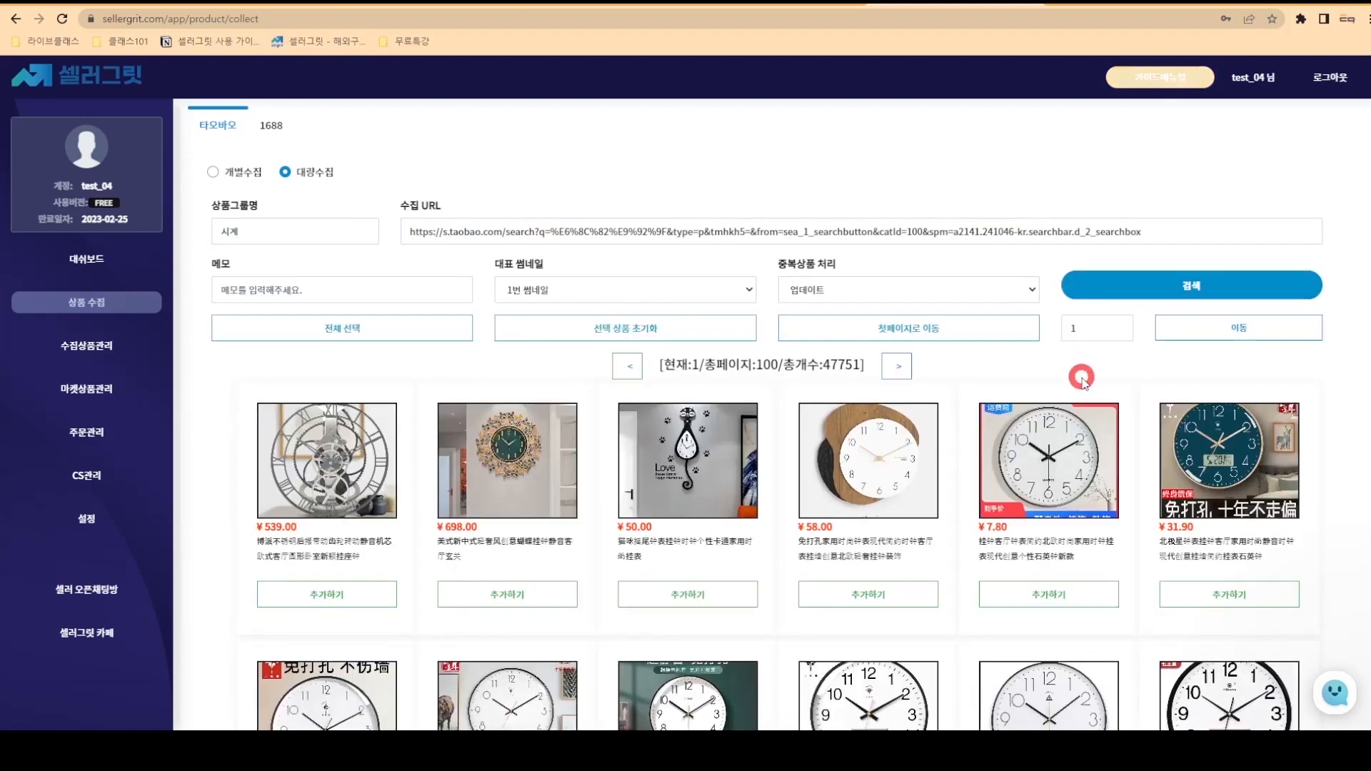
scroll(1077, 374, "down", 9)
scroll(1082, 425, "up", 5)
scroll(1082, 421, "up", 3)
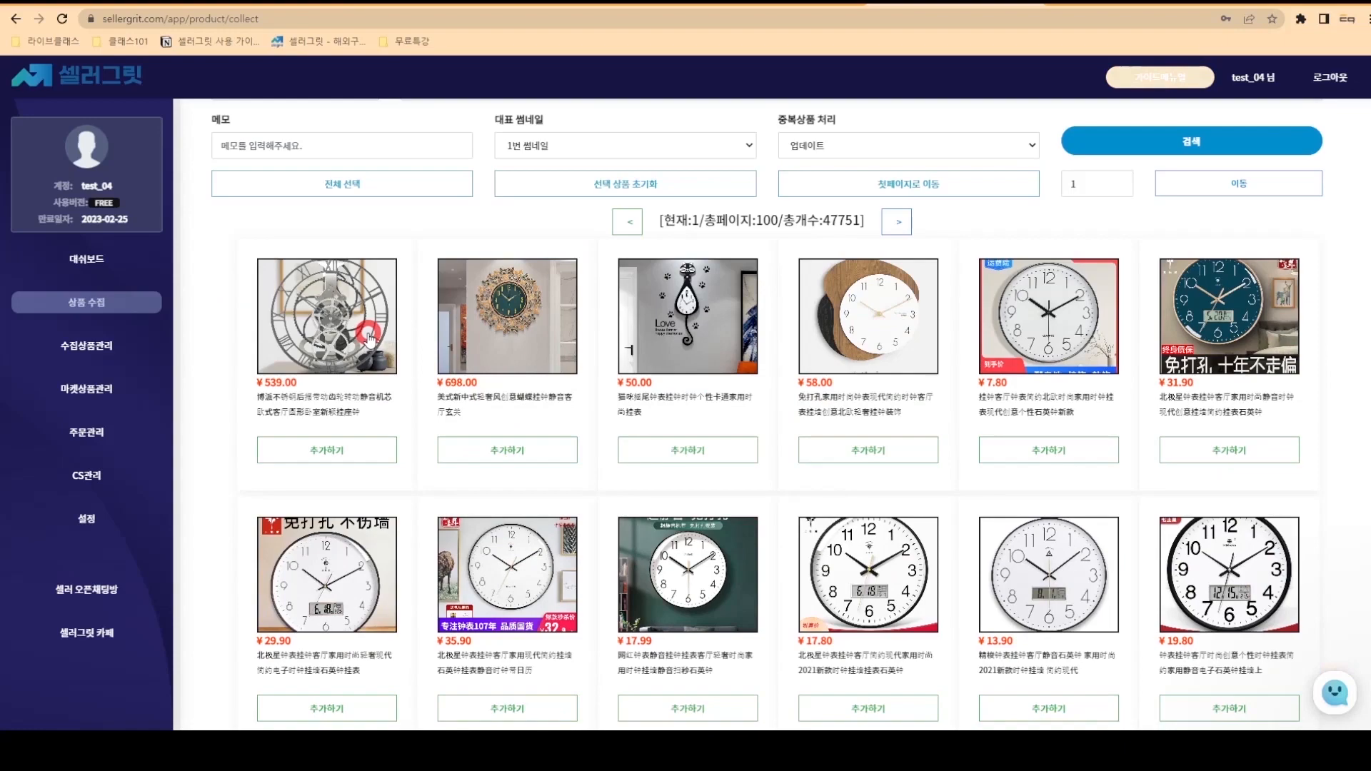
- Preview the first clock's Tmall product page, then close it
left_click(369, 337)
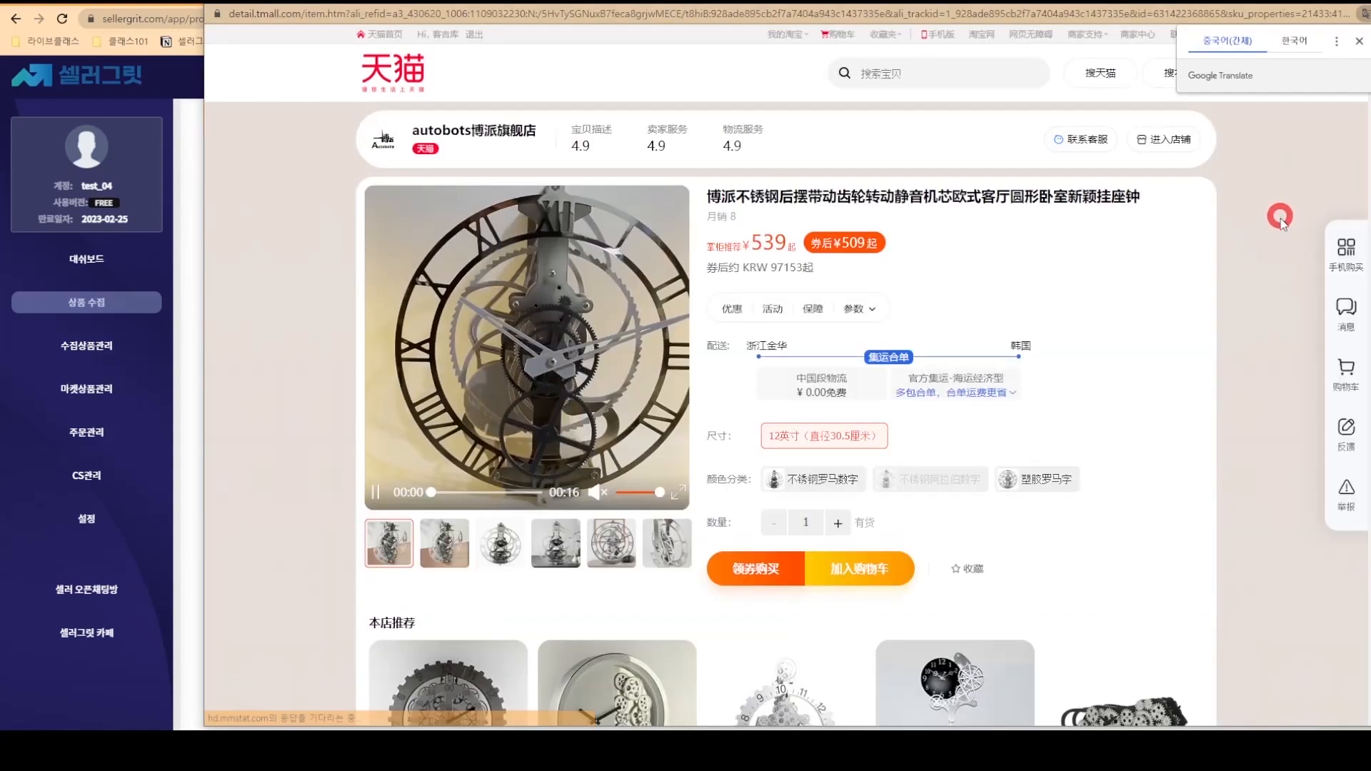
scroll(1269, 227, "down", 4)
scroll(1268, 227, "down", 10)
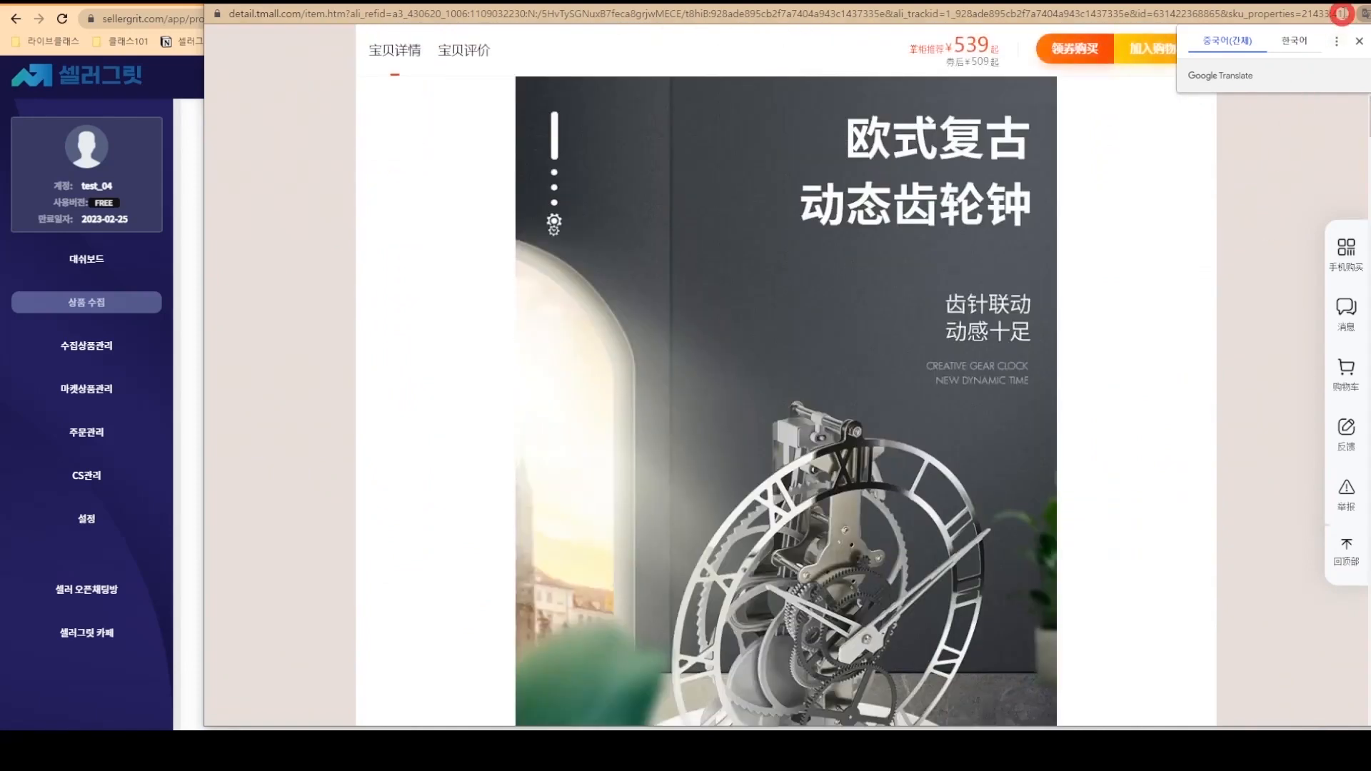
left_click(1359, 6)
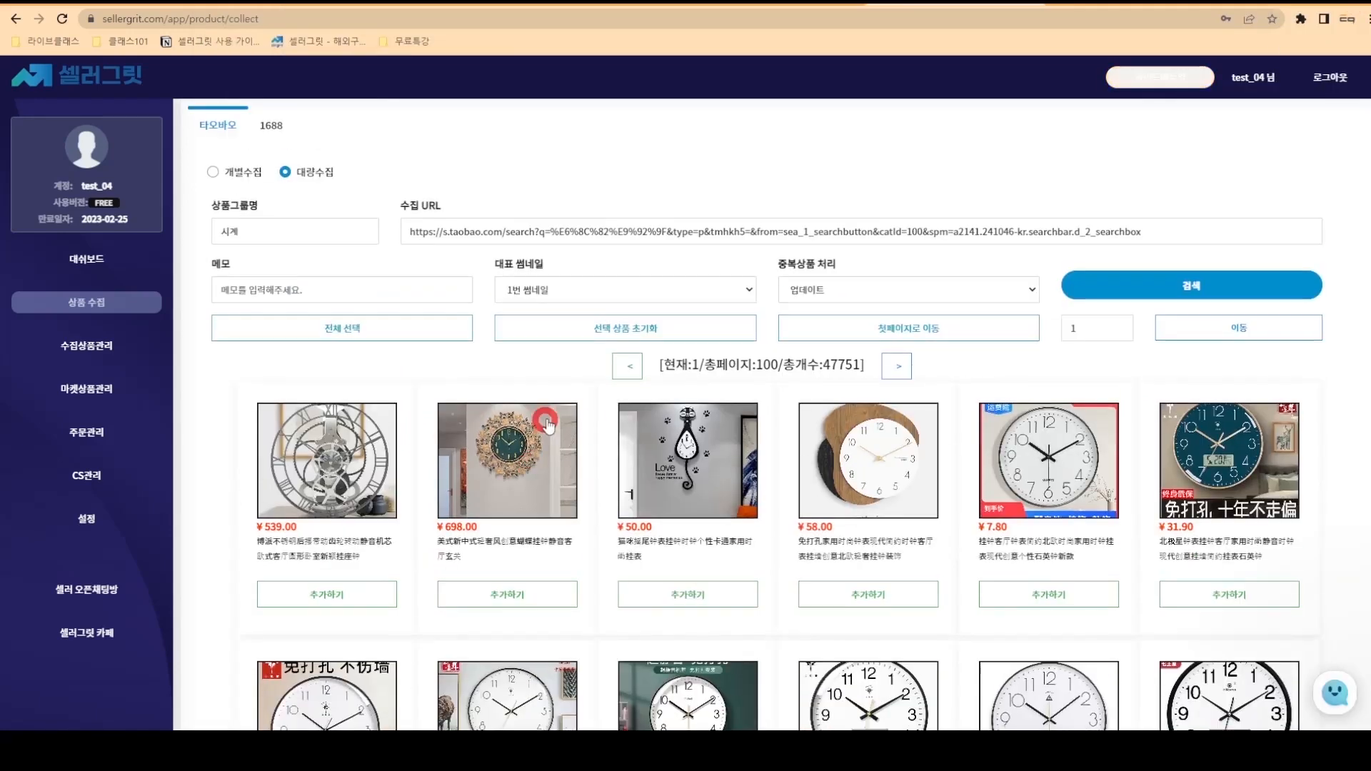
- Browse the results, jumping to page 3 and back to the first page
left_click(443, 335)
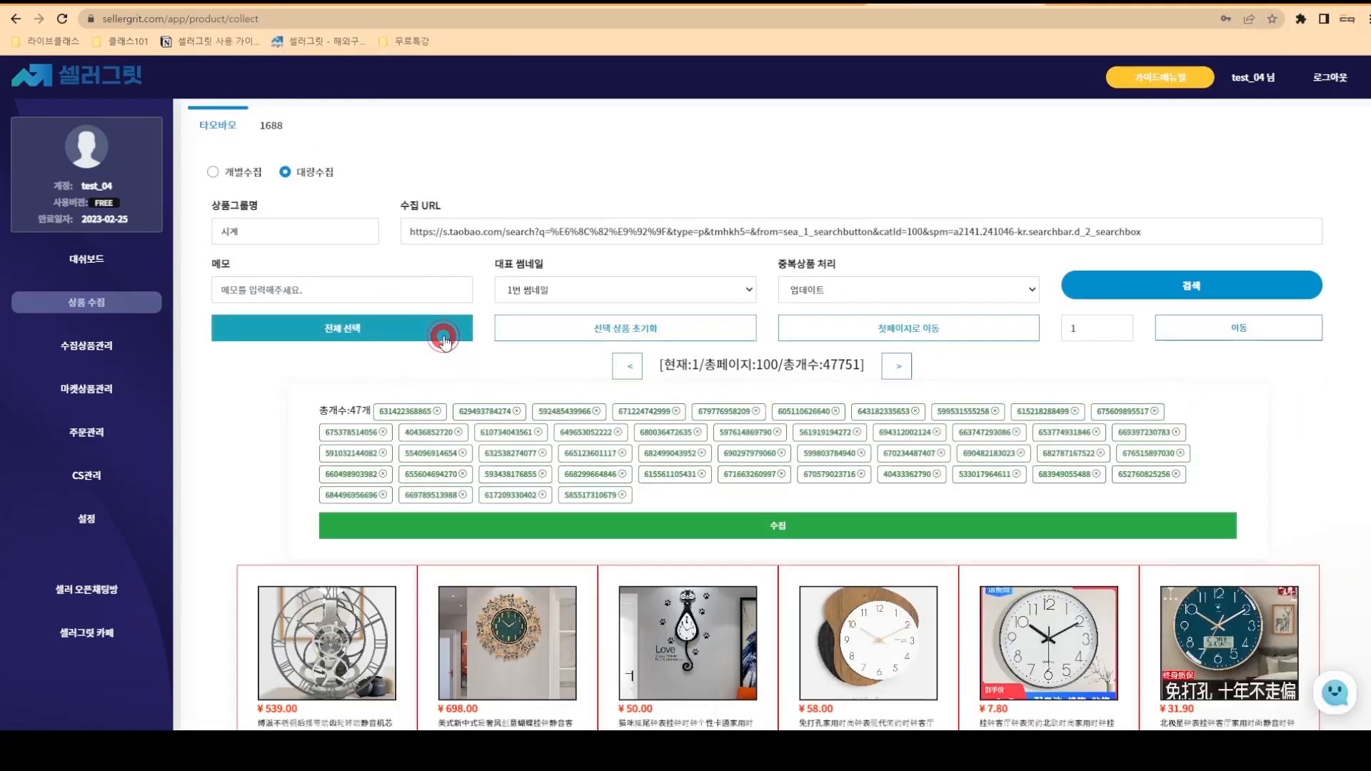
left_click(570, 327)
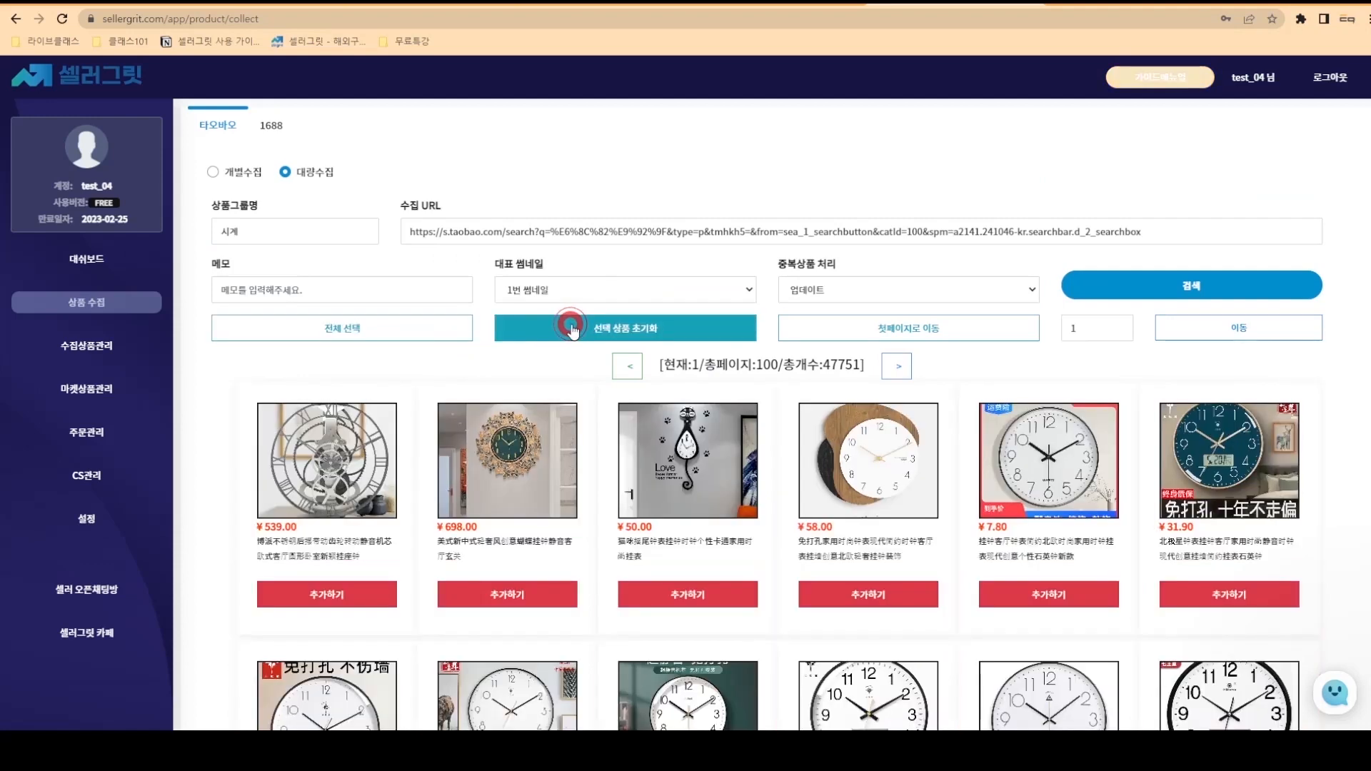
left_click_drag(1081, 325, 1063, 326)
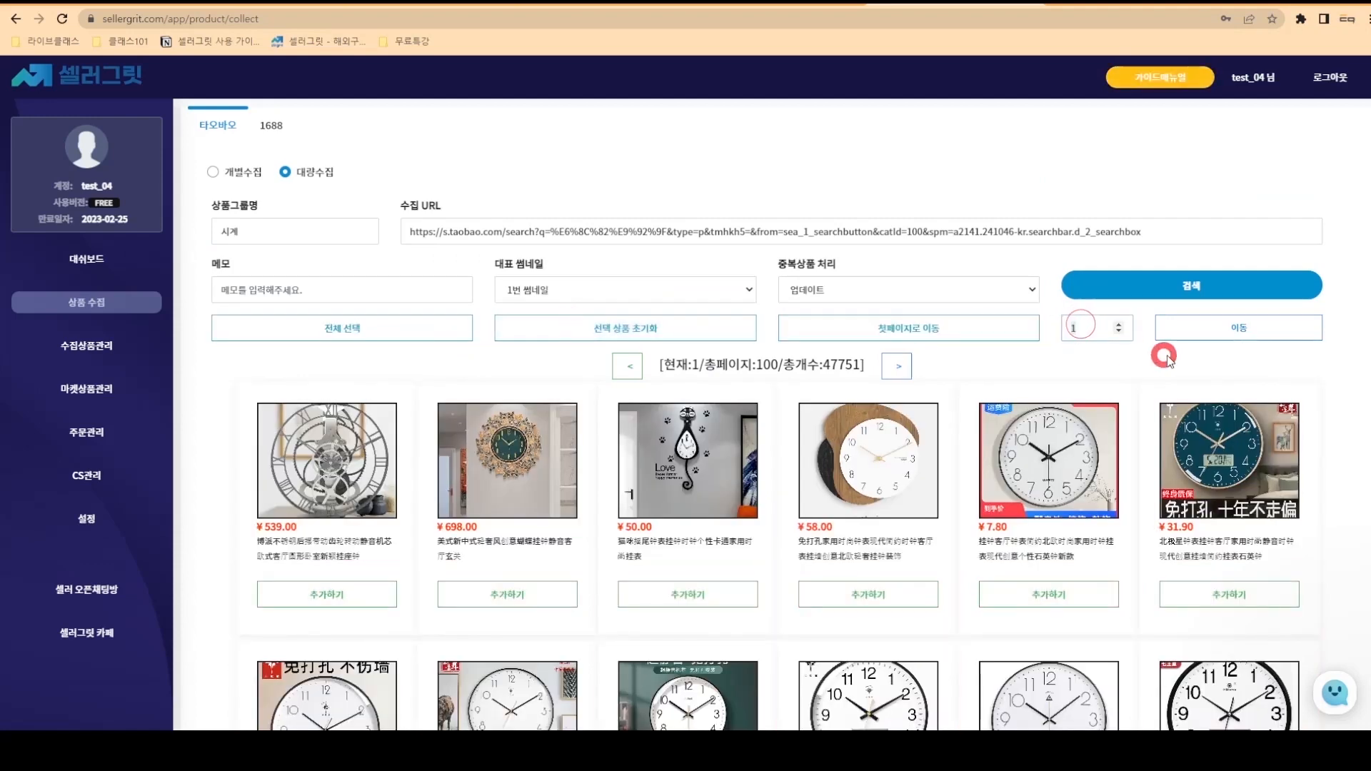
type("3")
left_click(1221, 340)
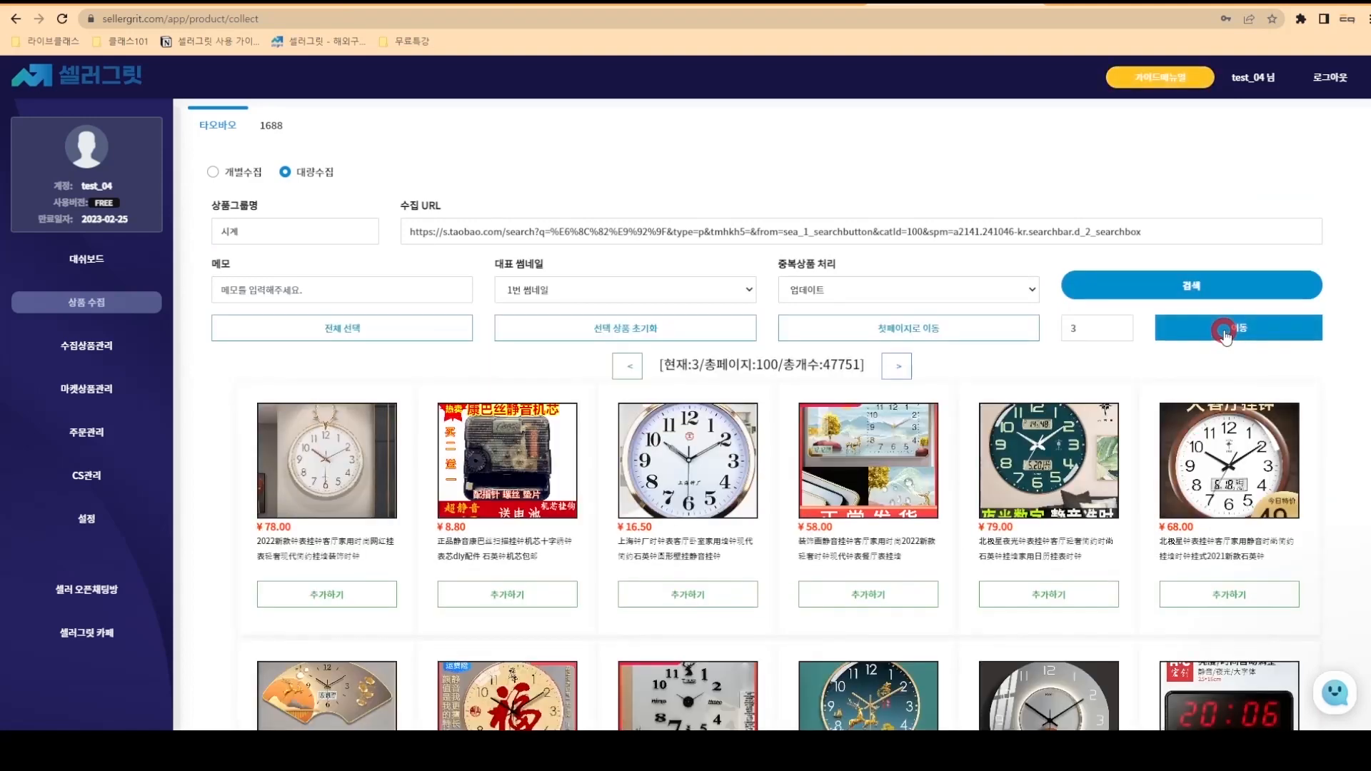
left_click(1004, 329)
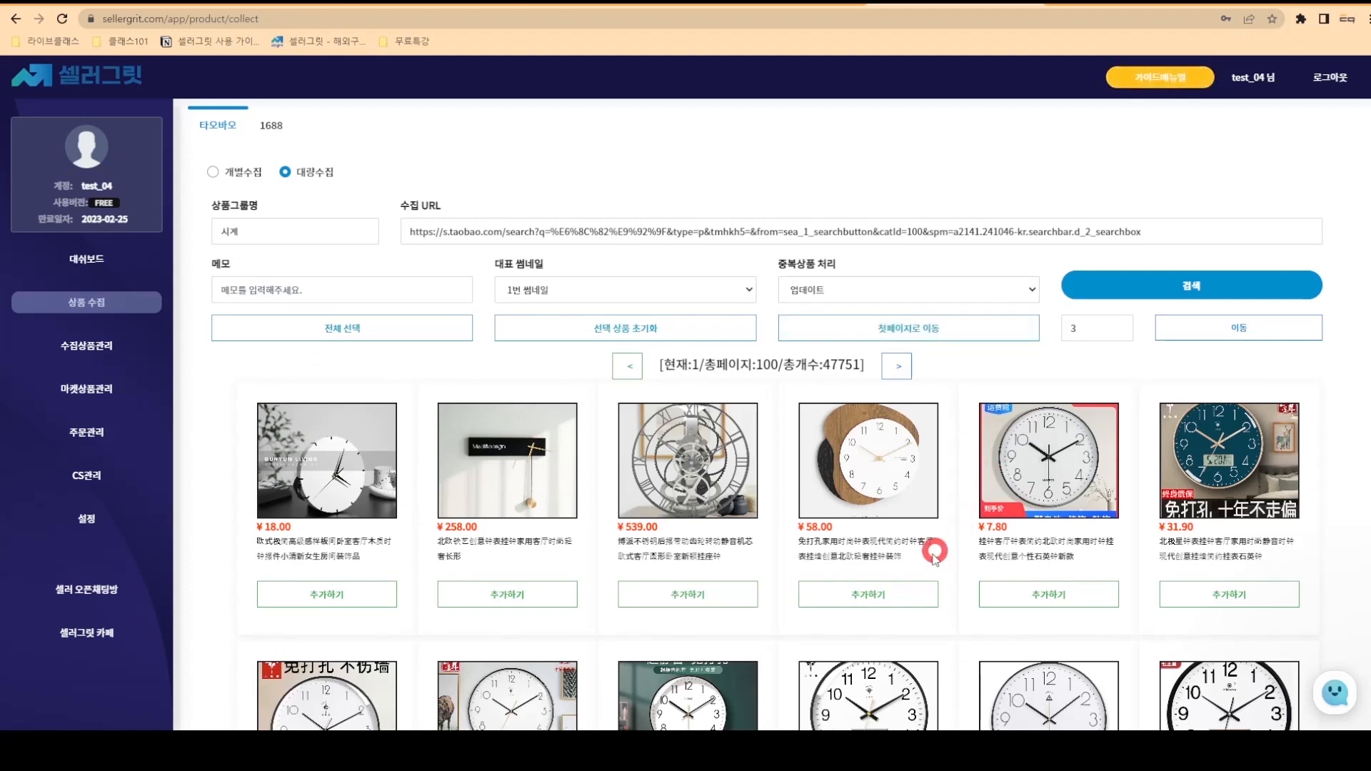
- Add five clocks to the collection list and start collection job 3
left_click(904, 592)
left_click(1051, 698)
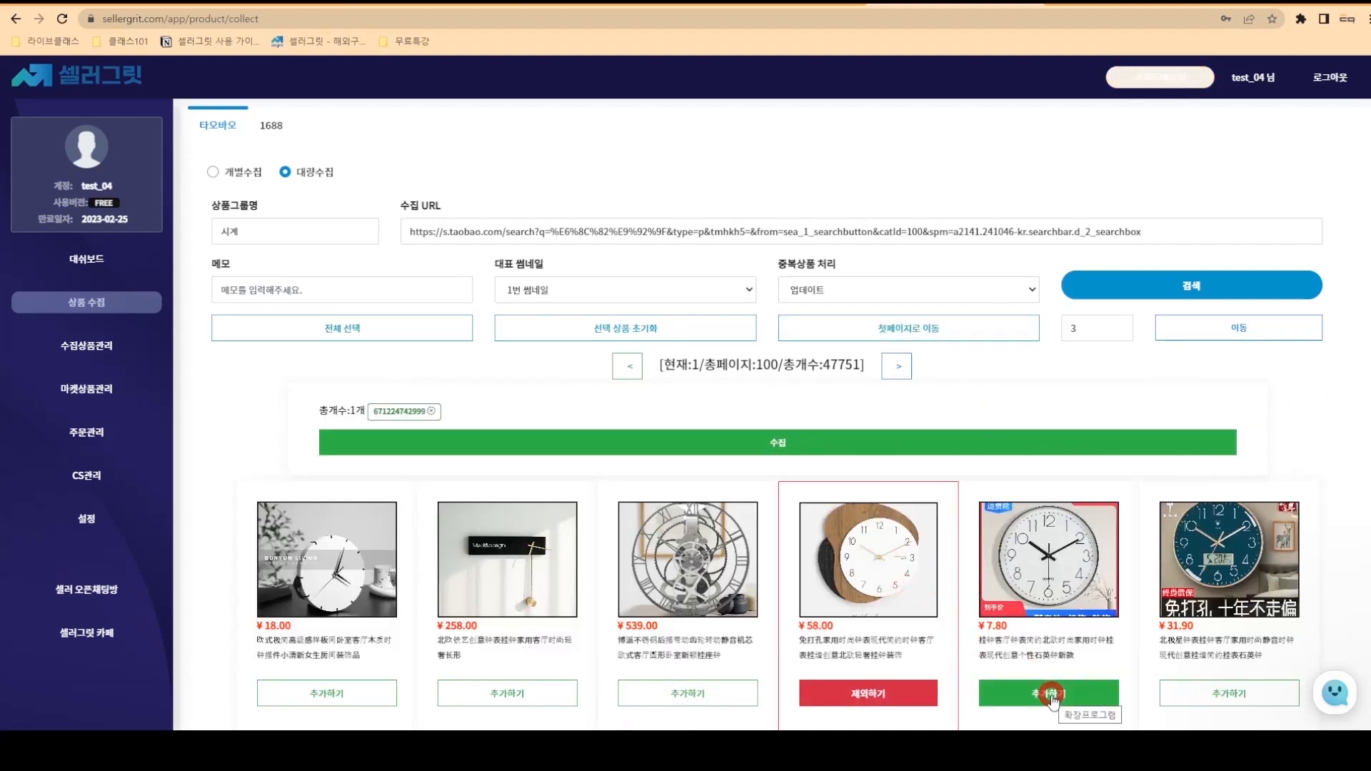
left_click(1187, 694)
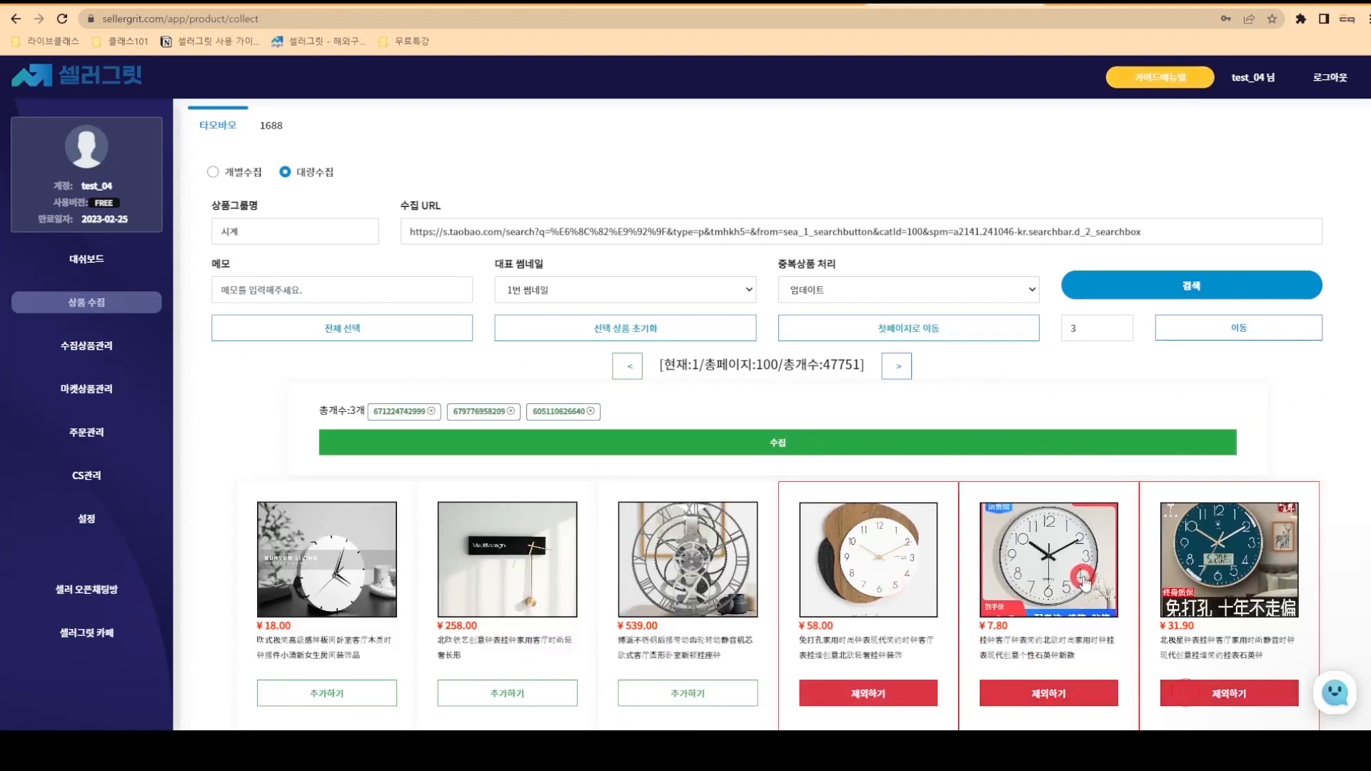
scroll(1077, 560, "down", 5)
left_click(937, 526)
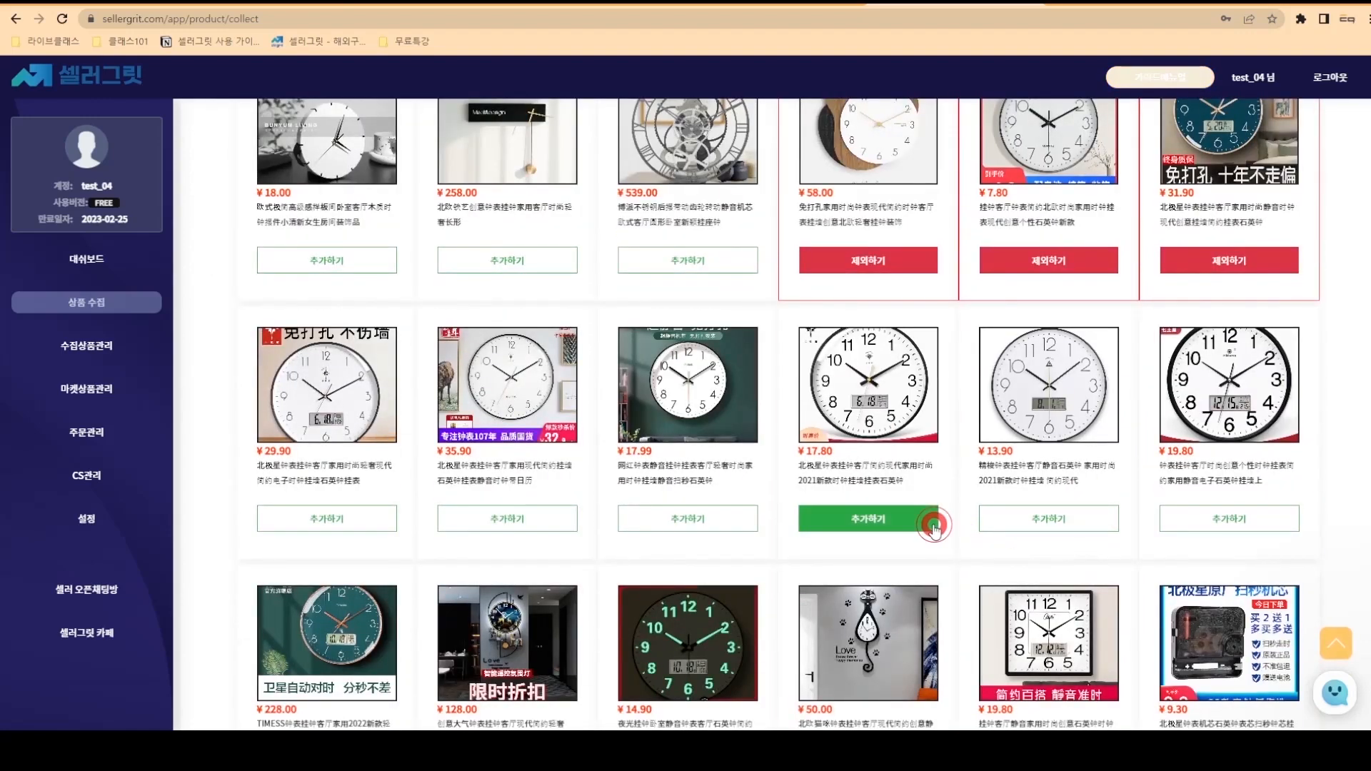
left_click(1025, 526)
scroll(1025, 529, "up", 5)
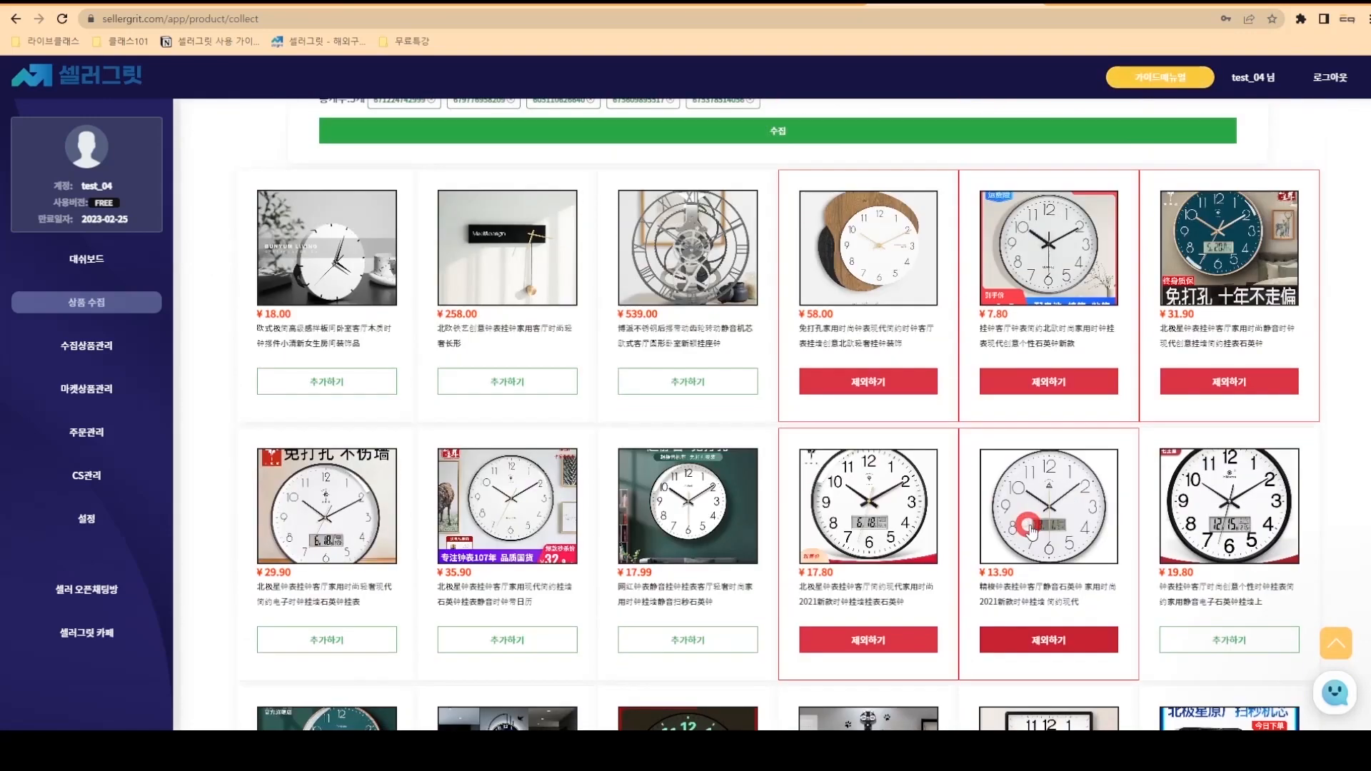
left_click(901, 446)
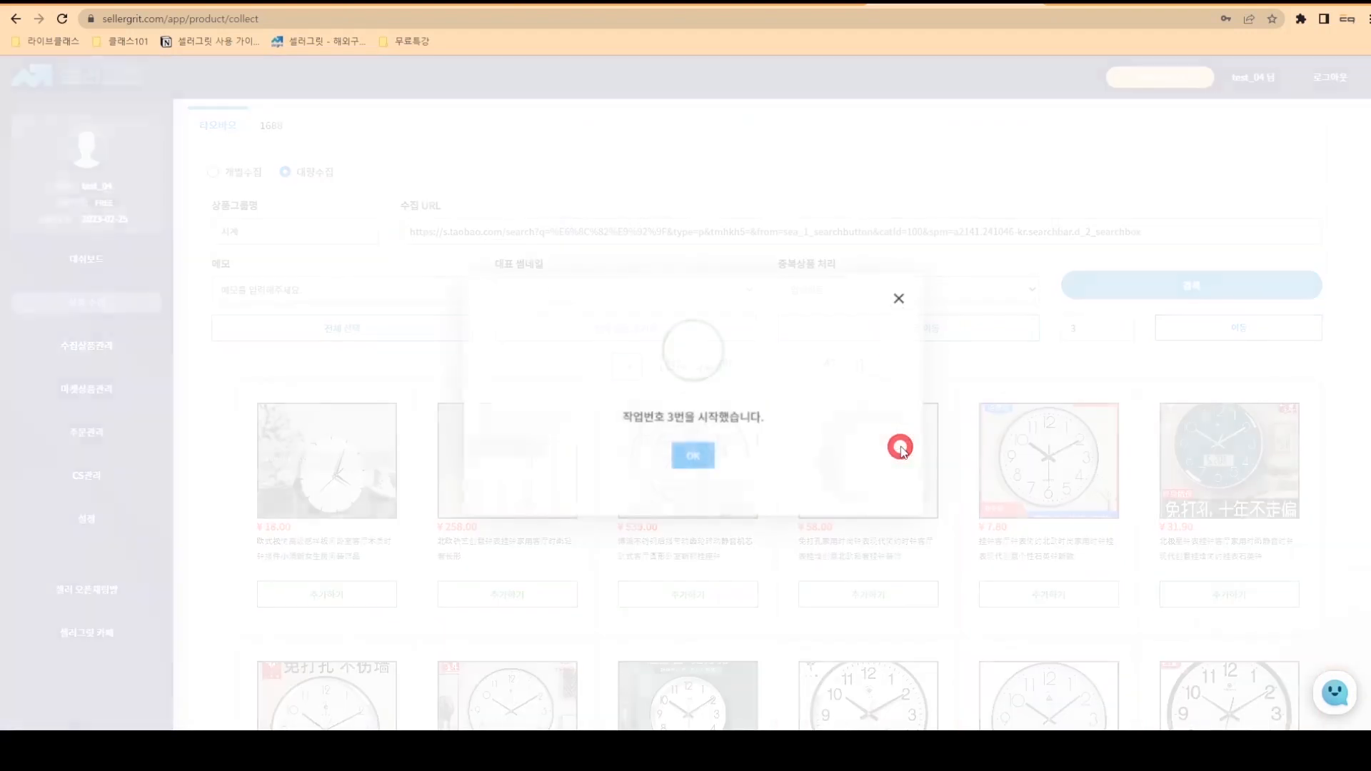
left_click(689, 455)
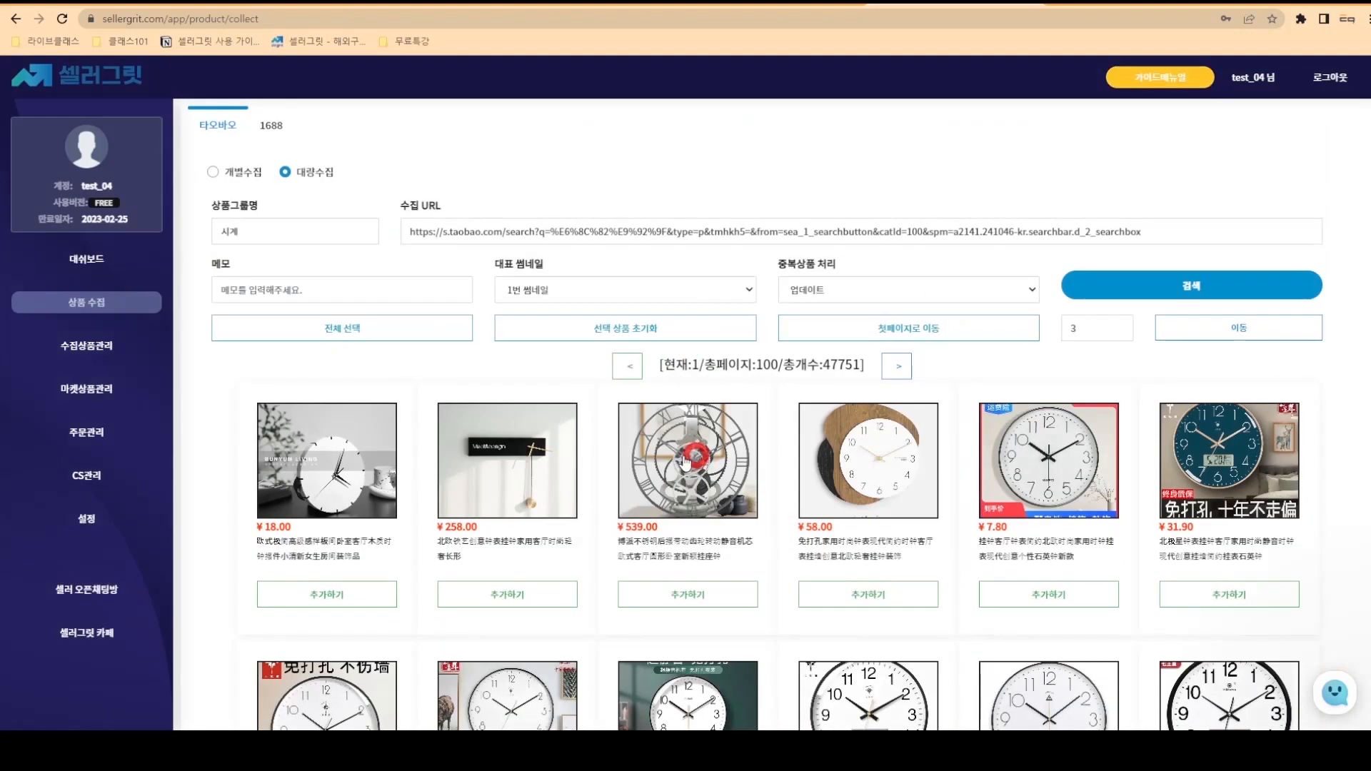
- On the dashboard, refresh 수집 기록 and check job 3 collected all 5 clocks
left_click(123, 269)
left_click(94, 262)
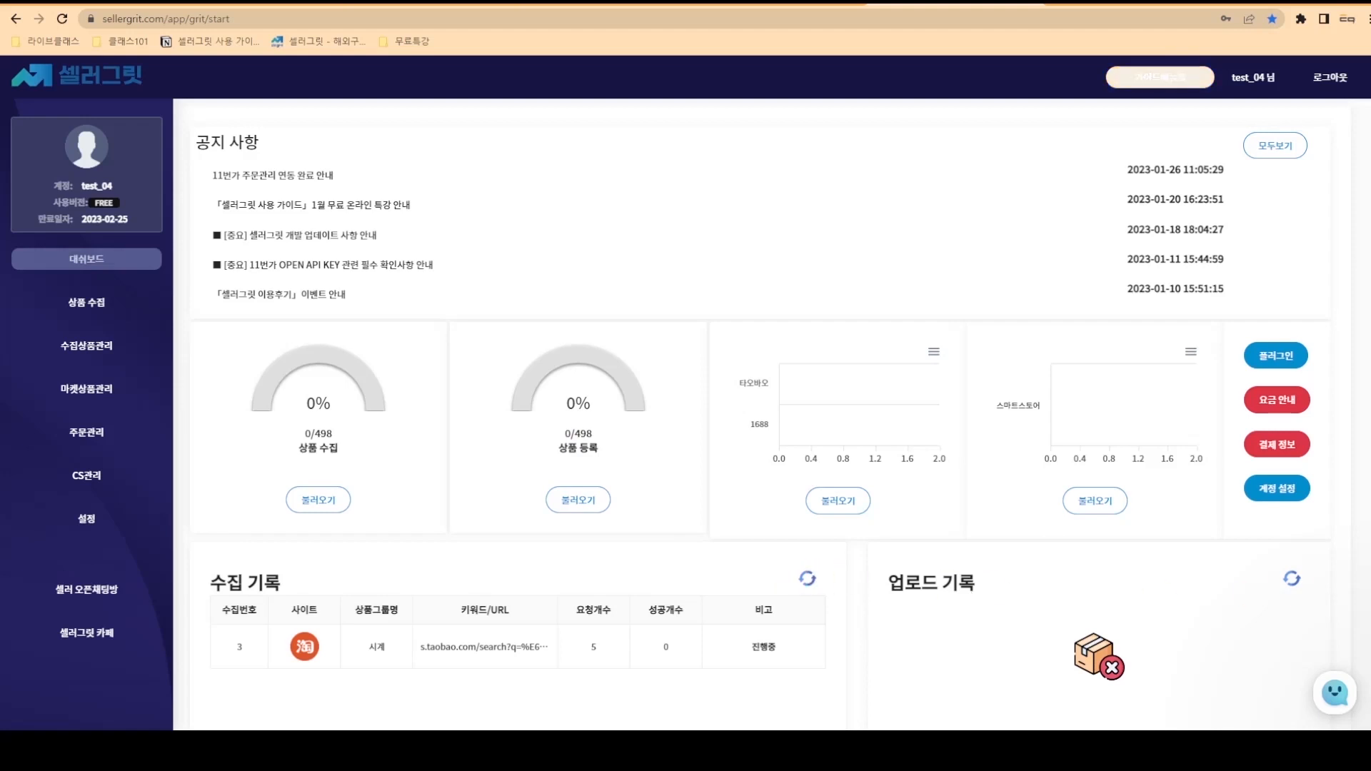
left_click(809, 582)
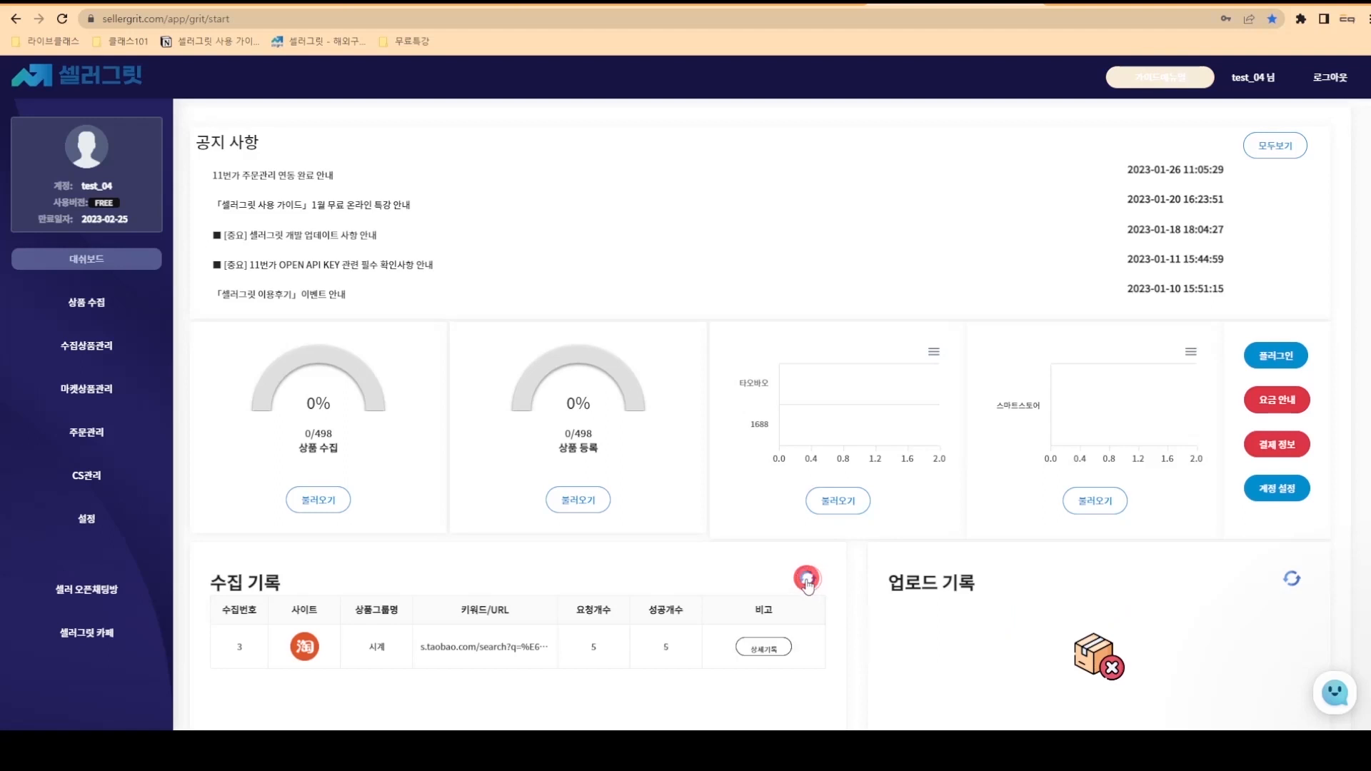
left_click(765, 650)
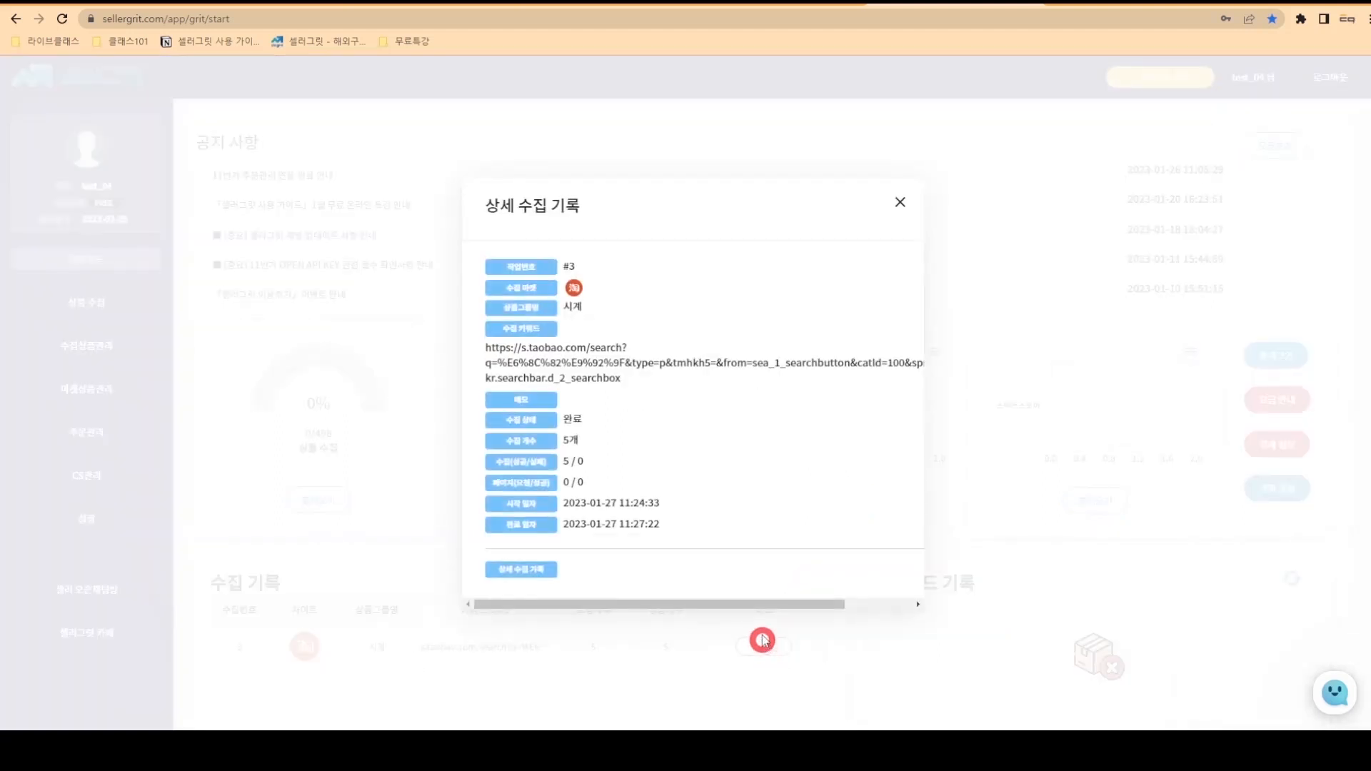
left_click(897, 203)
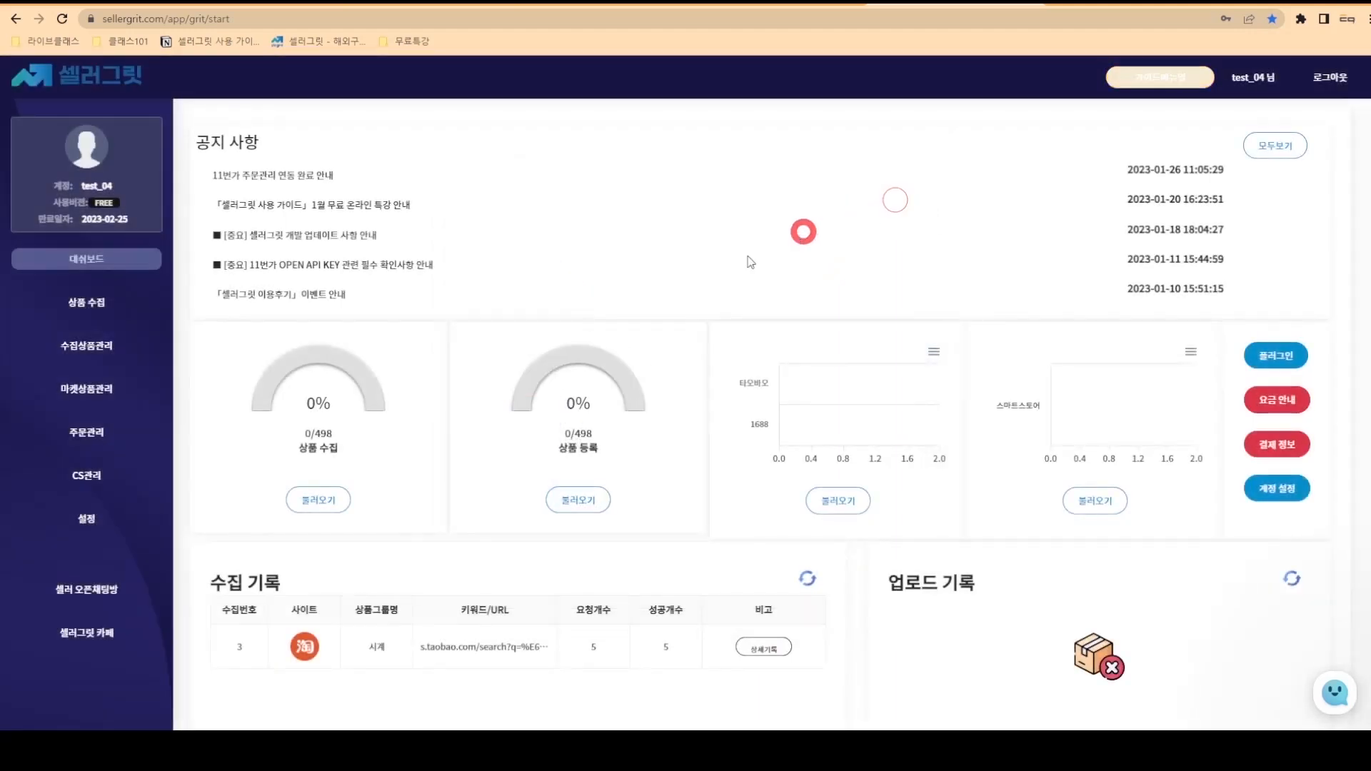
- Open 수집상품관리 and preview the top product's original Taobao listing
left_click(102, 346)
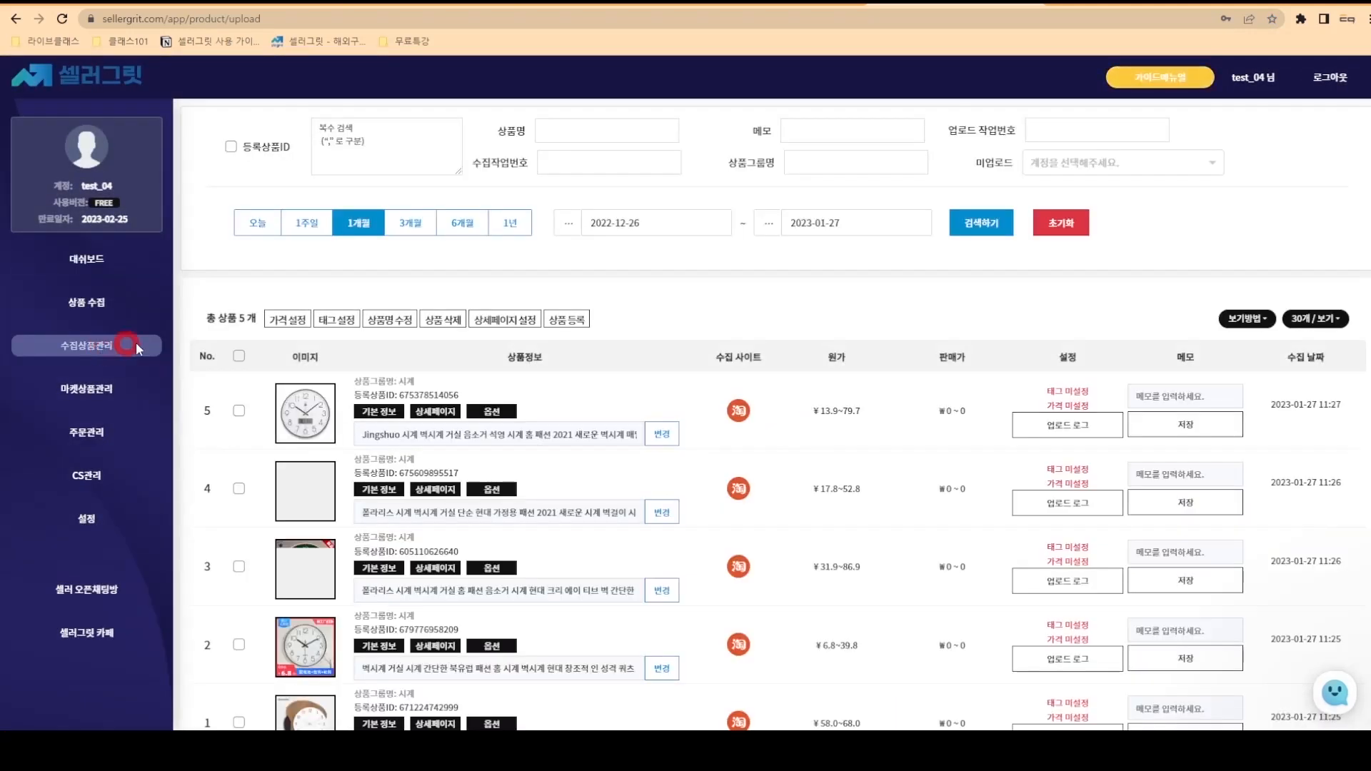
scroll(742, 440, "down", 2)
scroll(746, 443, "up", 1)
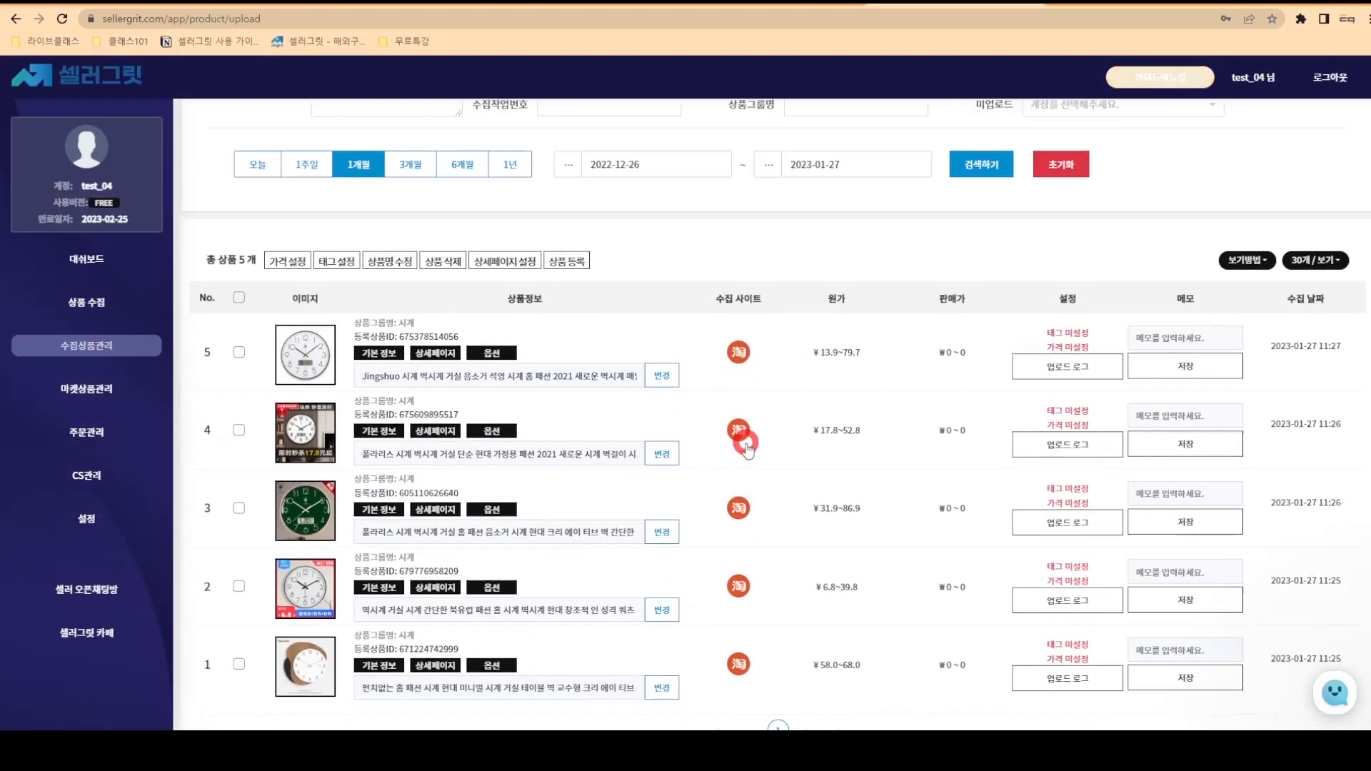
scroll(774, 414, "up", 1)
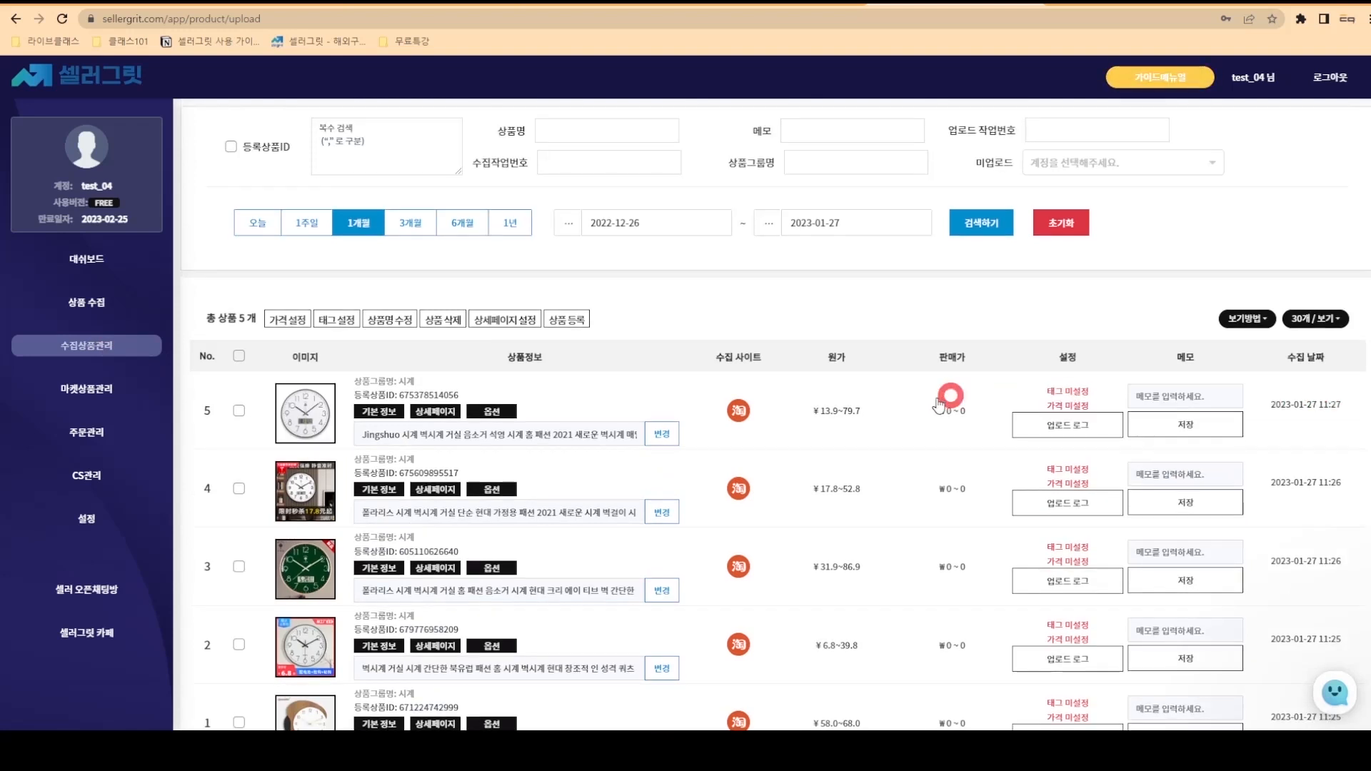
left_click(735, 417)
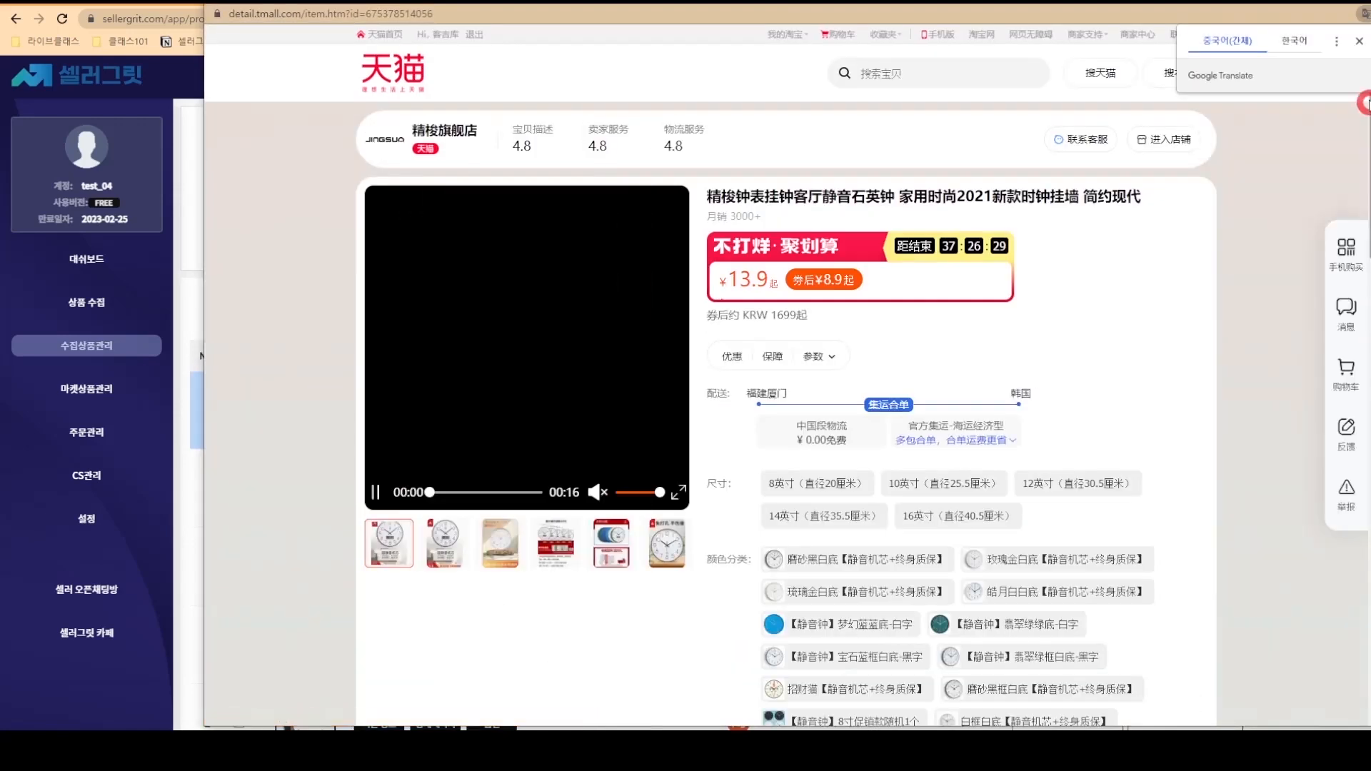
left_click(1366, 5)
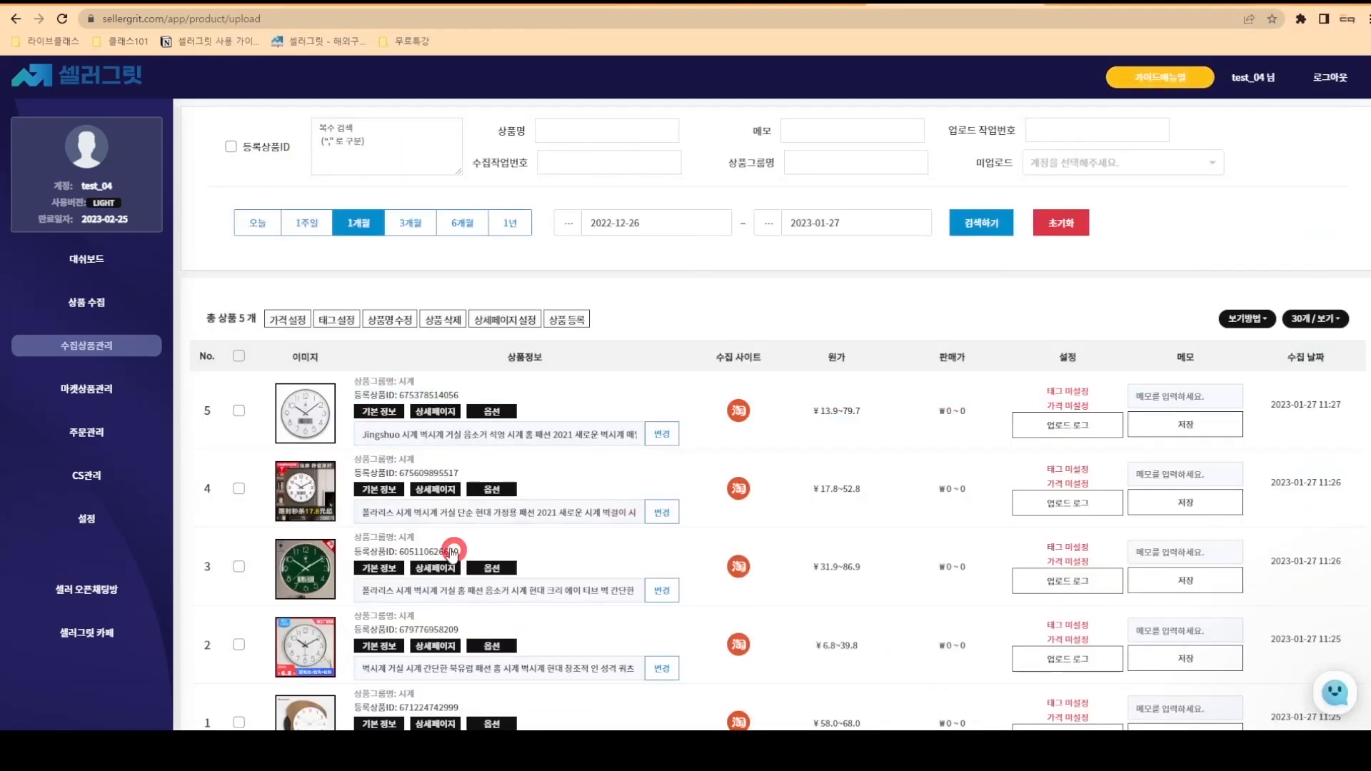
- Select the wooden-rimmed clock in row 1 and open its 가격설정 dialog
scroll(443, 522, "down", 2)
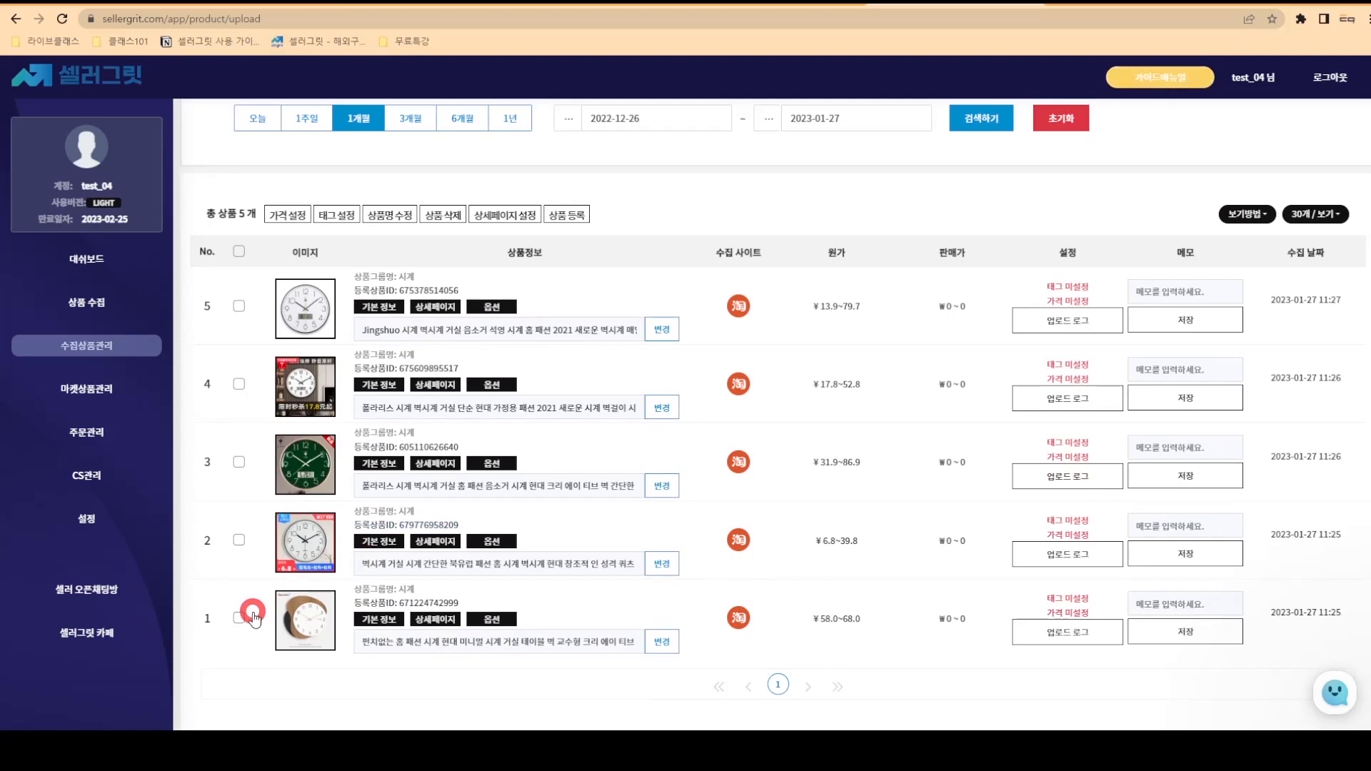
left_click(252, 617)
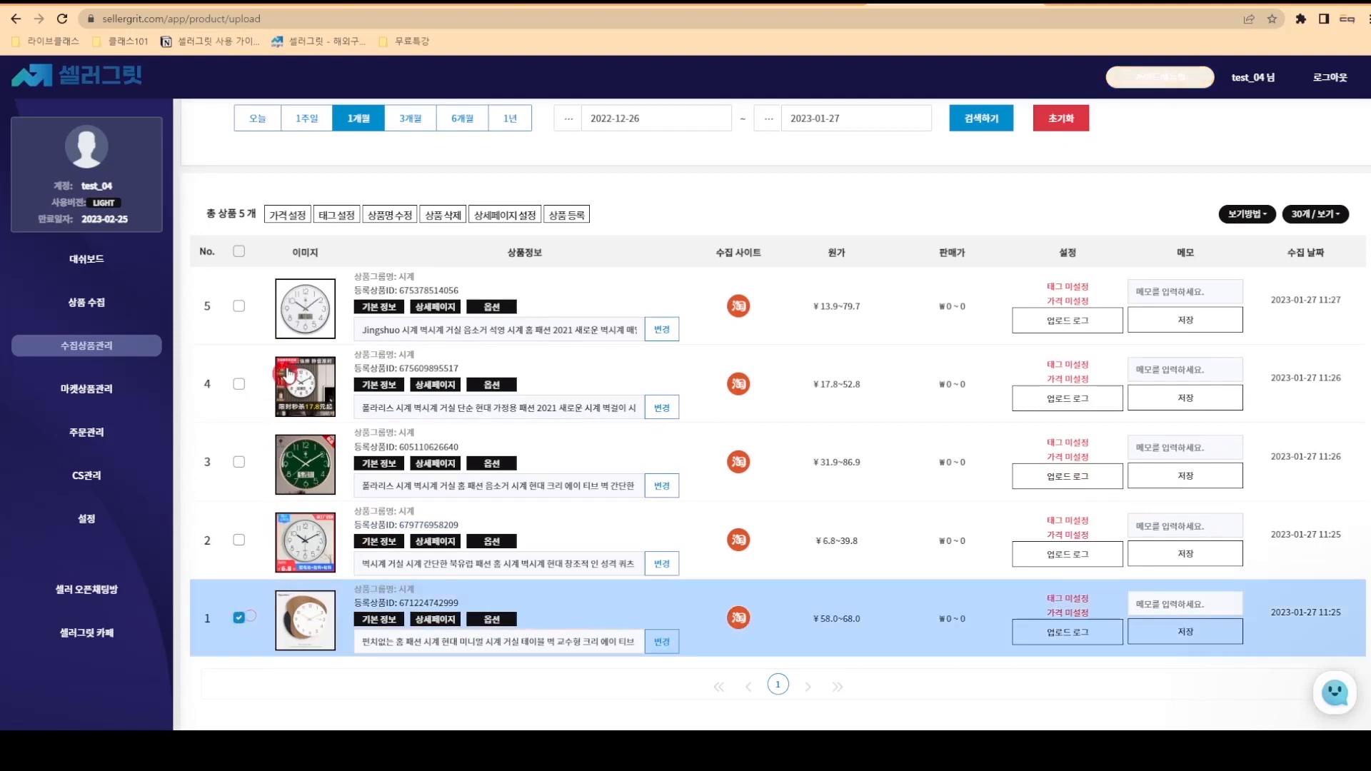
left_click(277, 214)
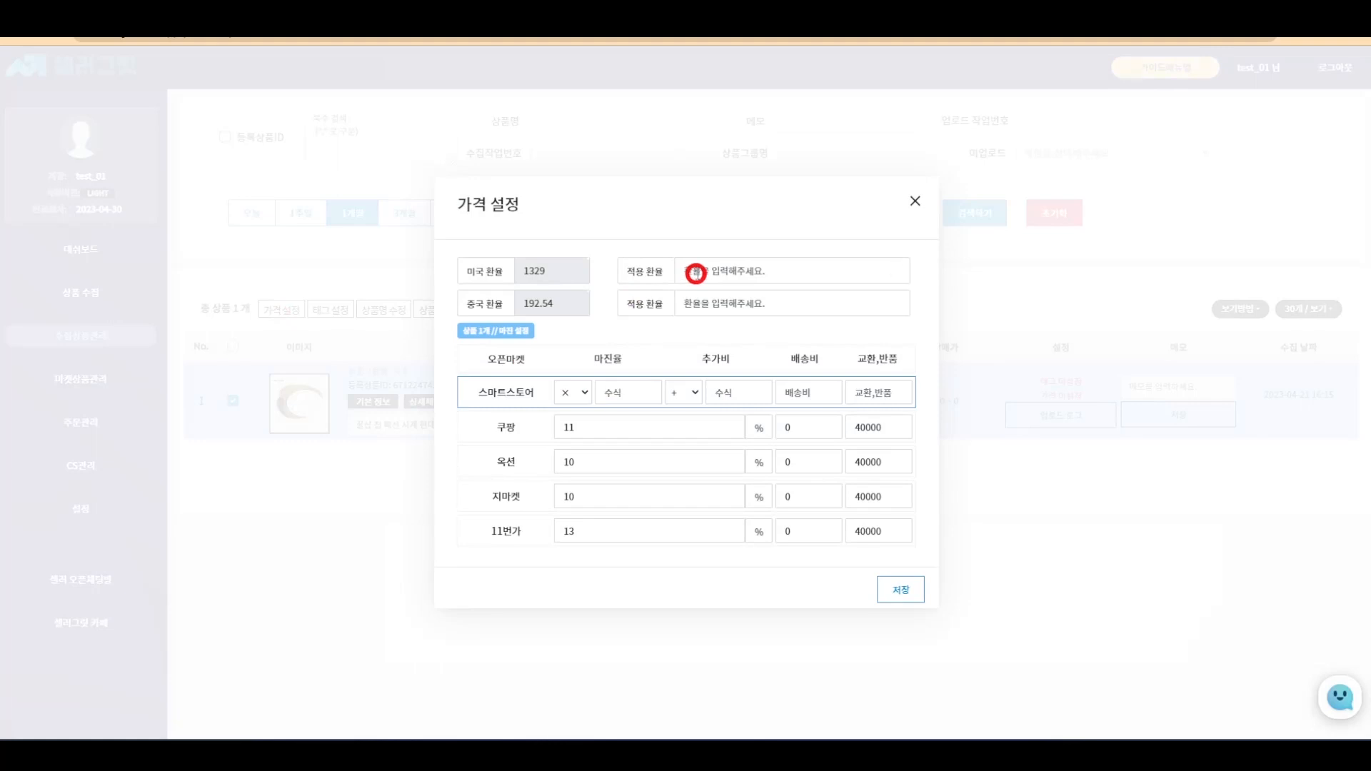
- Set the applied exchange rates to 1330 (dollar) and 195 (yuan)
left_click(698, 271)
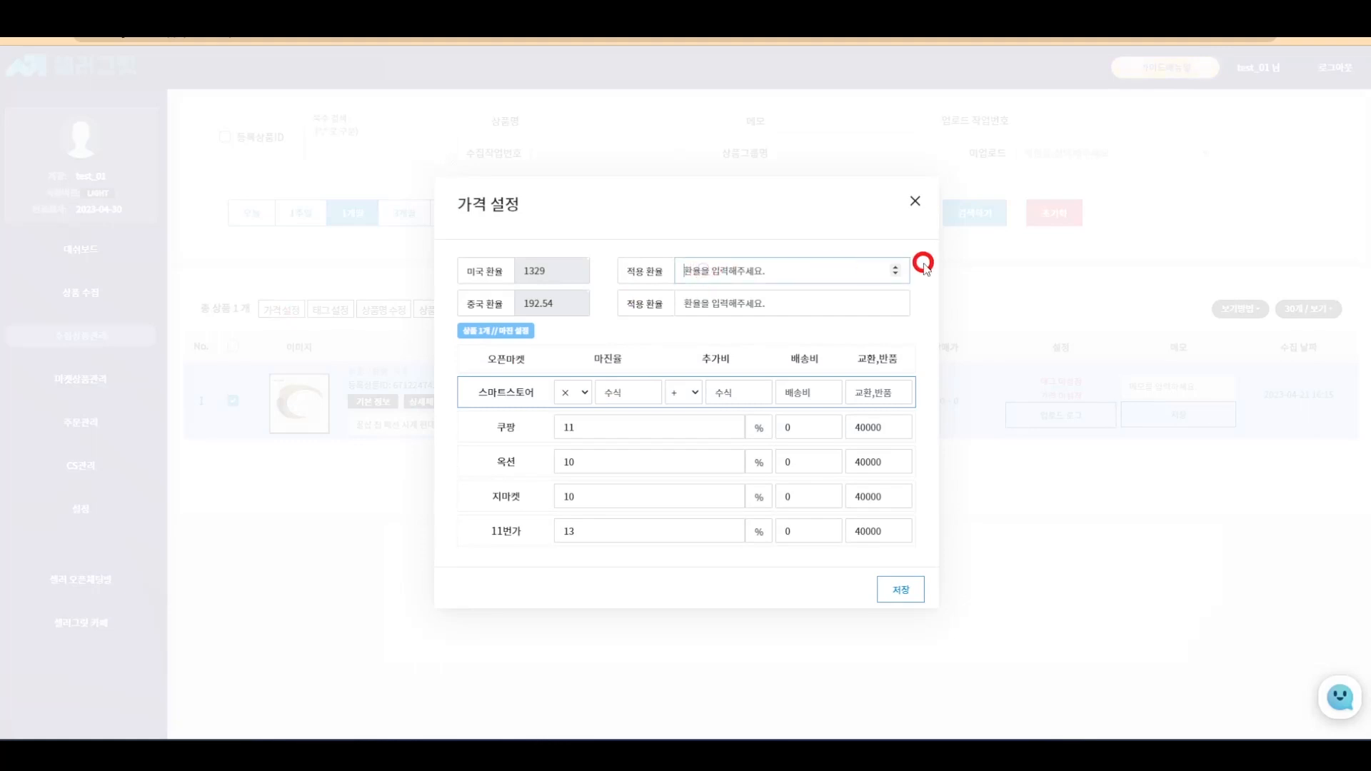
type("1330")
left_click(820, 303)
type("195")
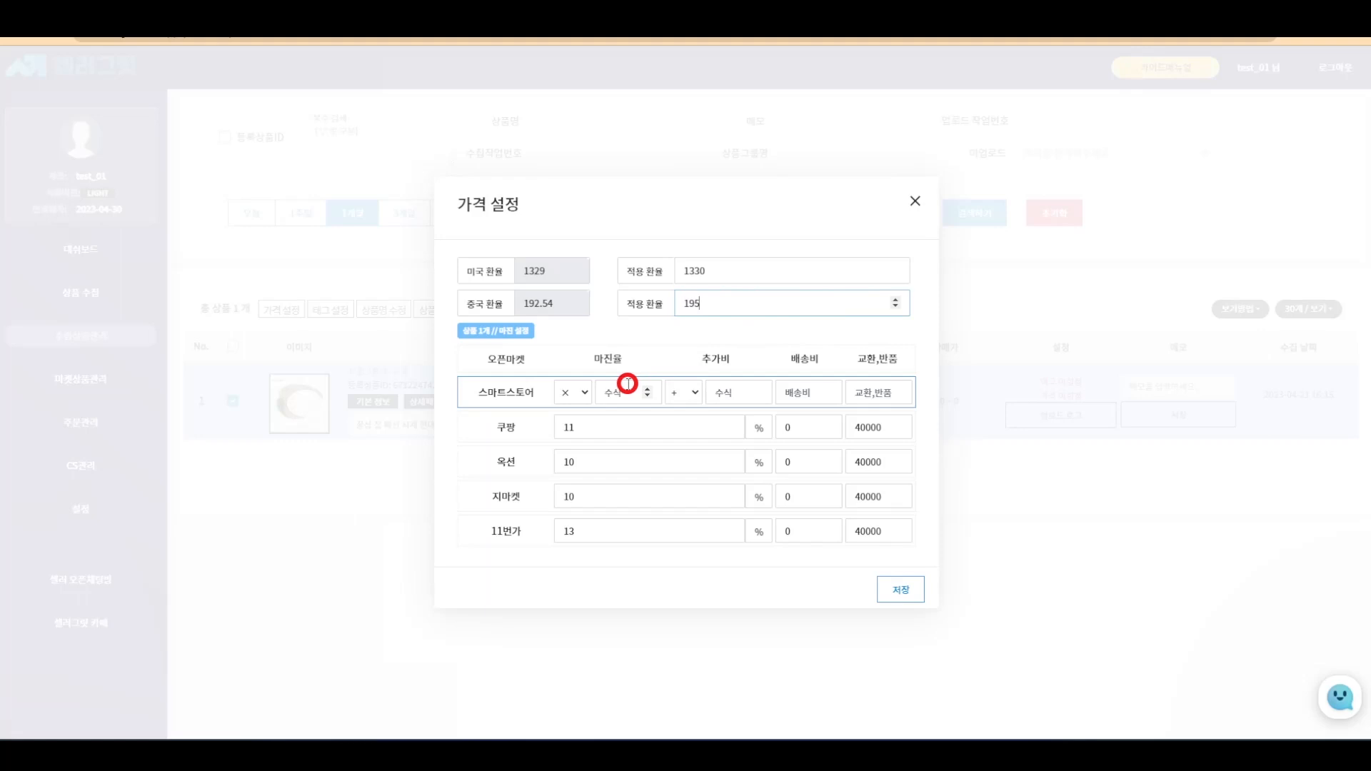
- Give Smart Store margin 1.6, extra 10000, shipping 0, returns 15000, and save
left_click(627, 384)
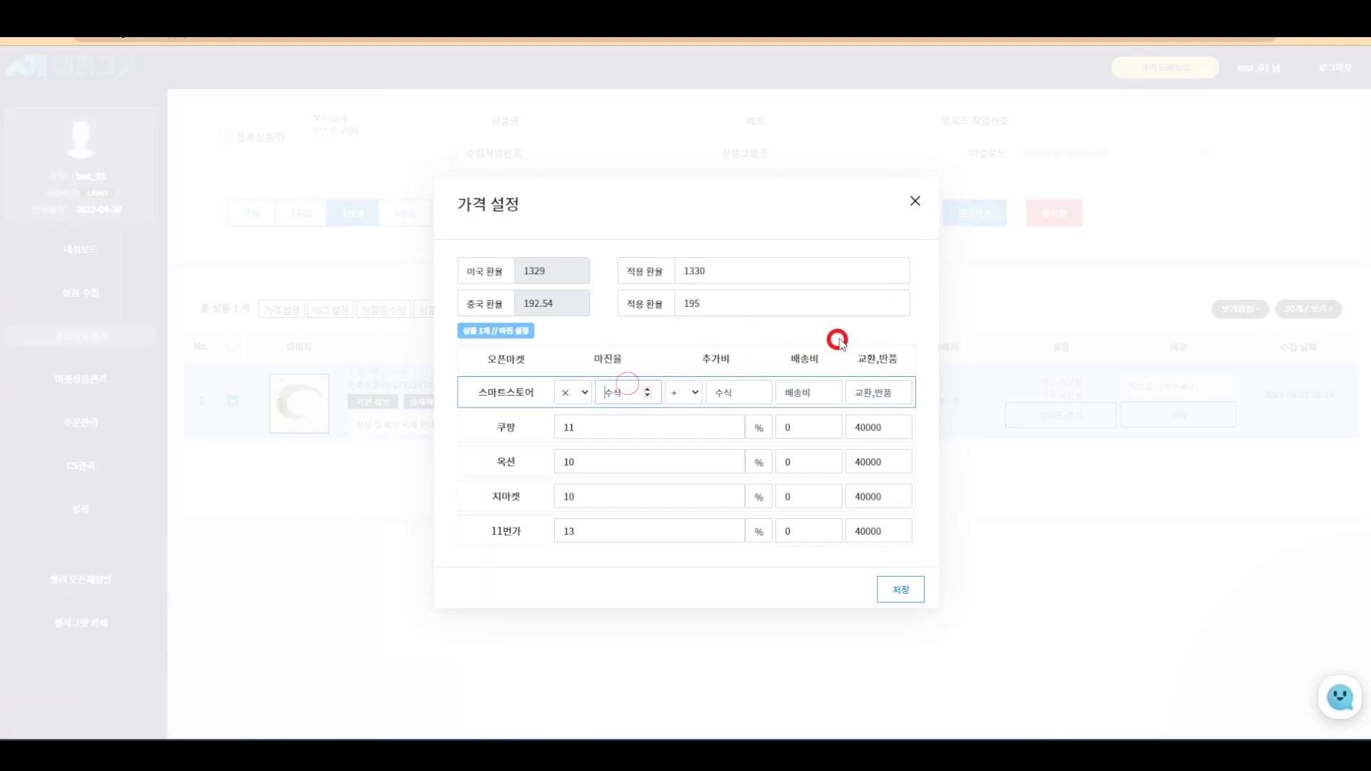
type("1.6")
left_click(739, 387)
type("10000")
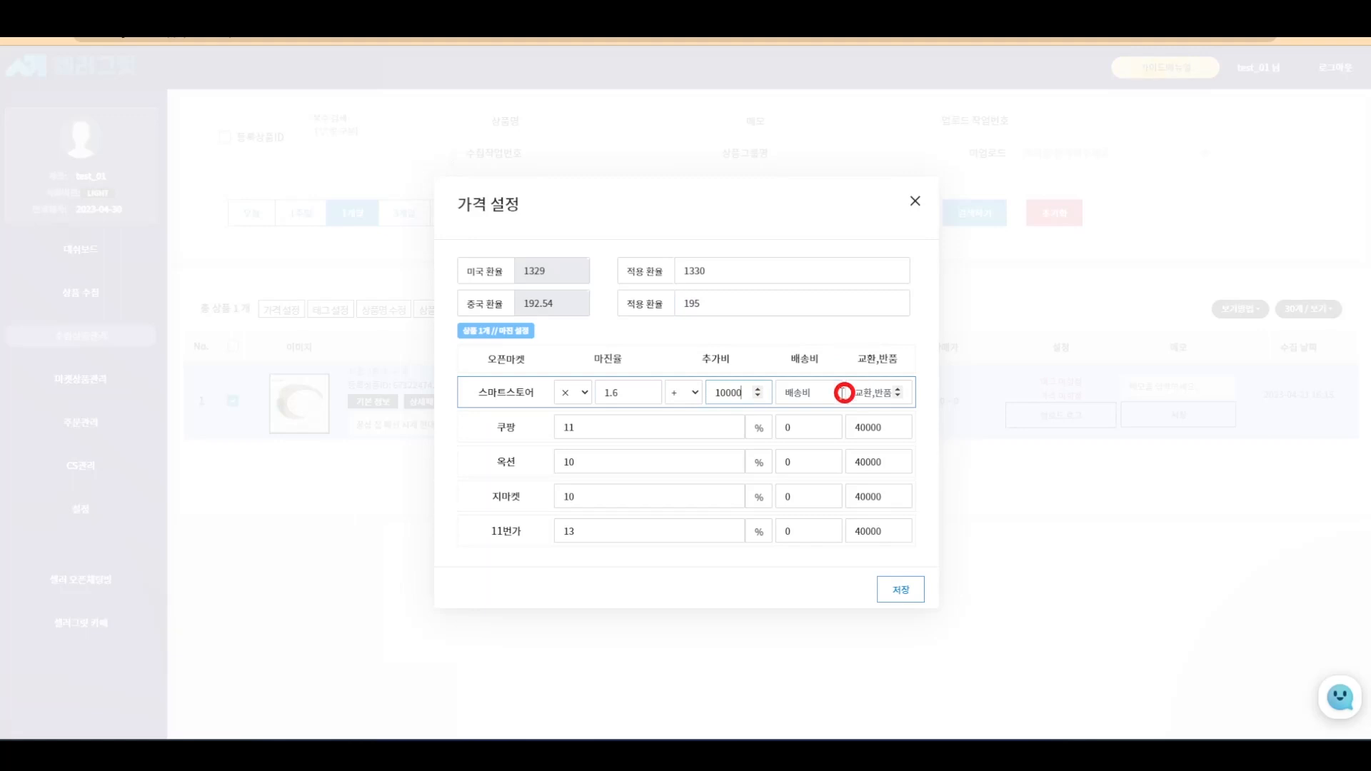
left_click(801, 395)
left_click(916, 374)
type("15000")
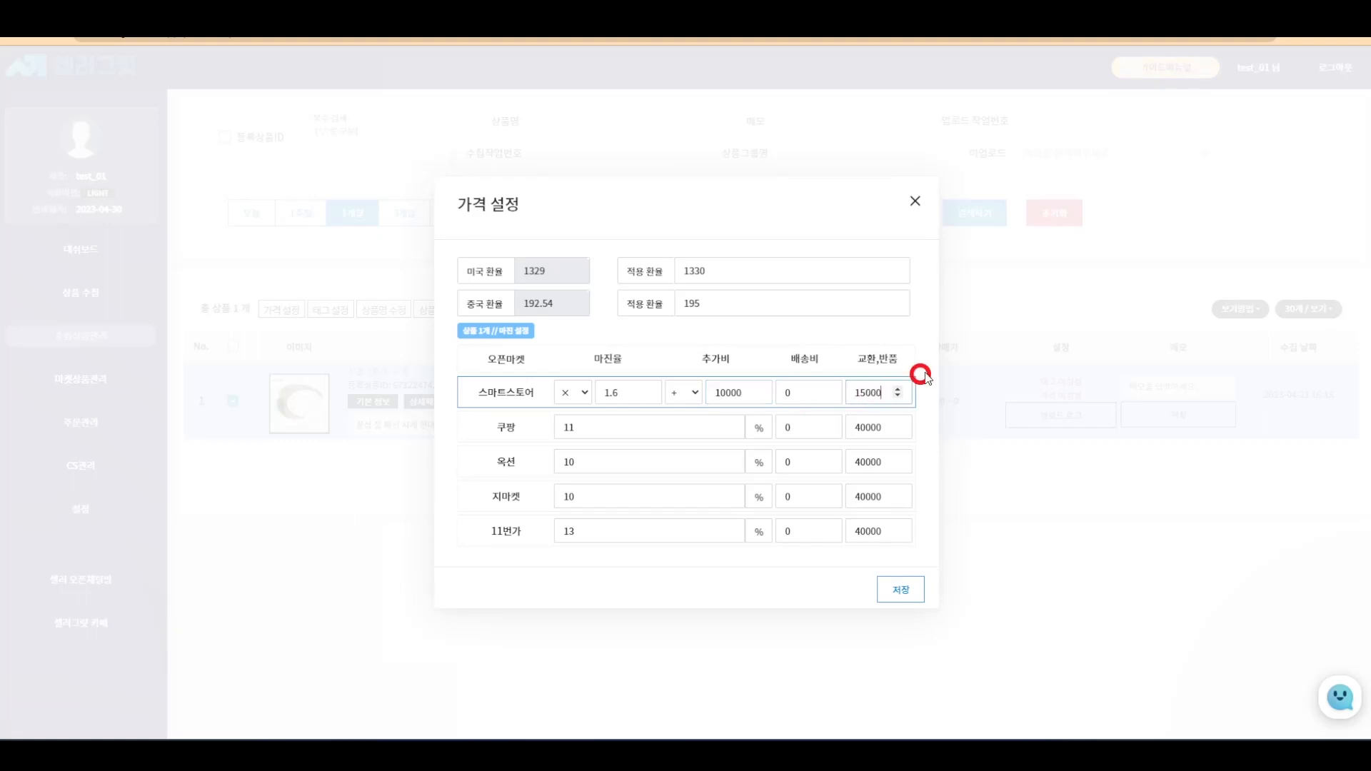
left_click(900, 589)
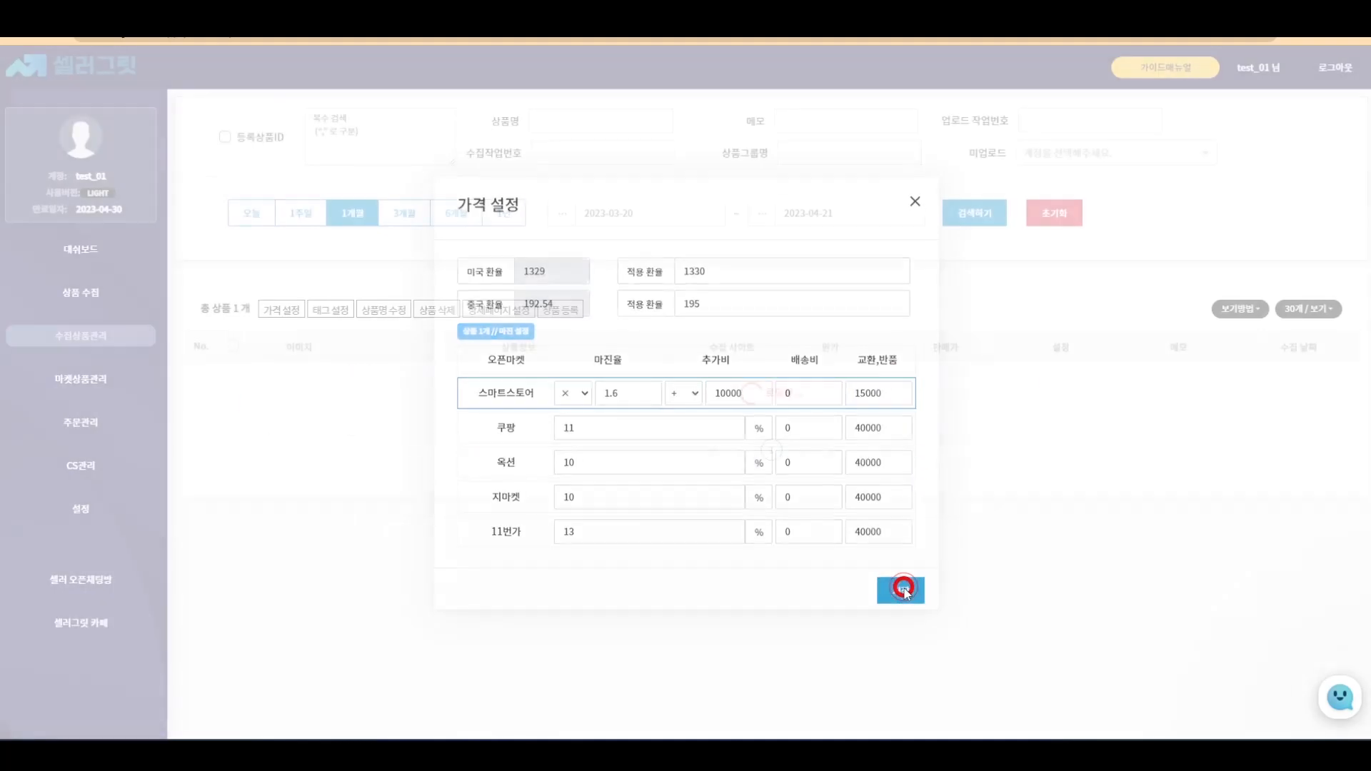
left_click(689, 455)
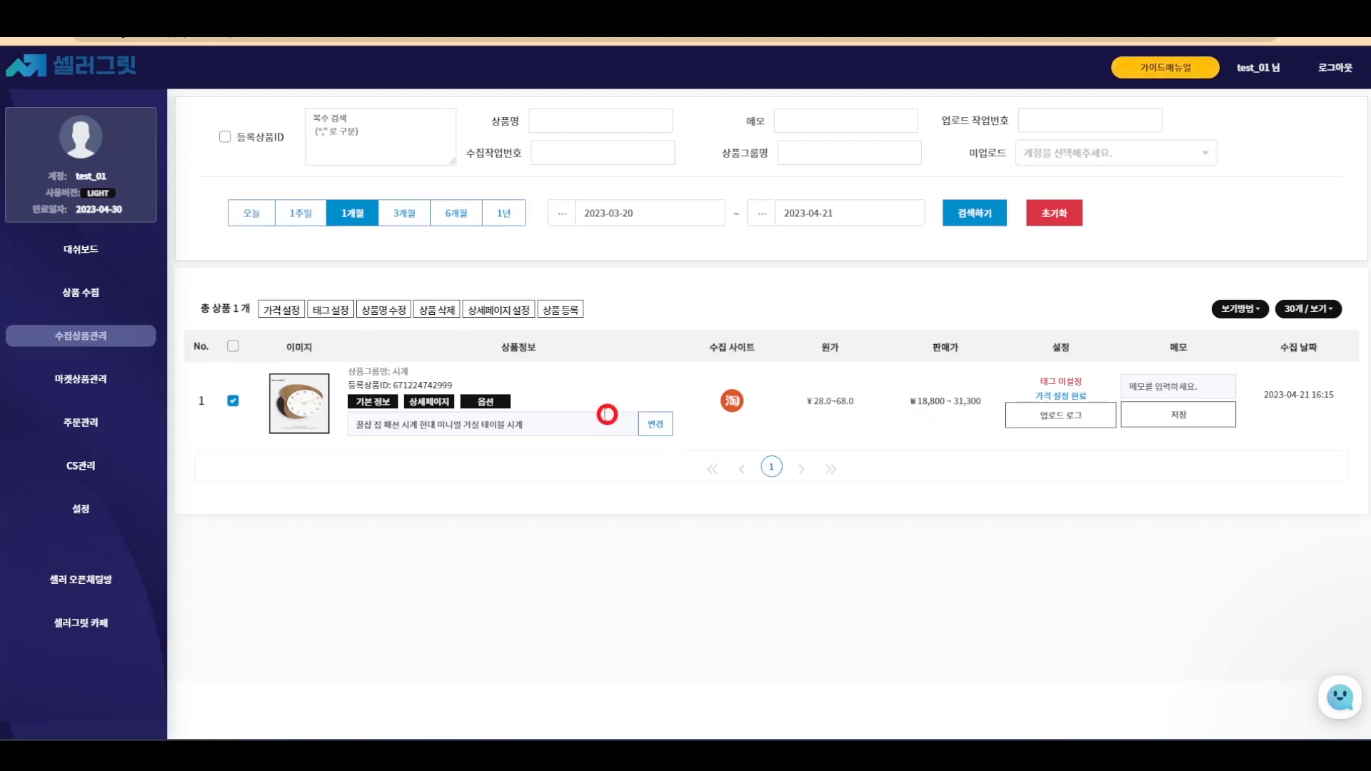
- Open the option editor and shorten the first option type name to 색상
left_click(503, 404)
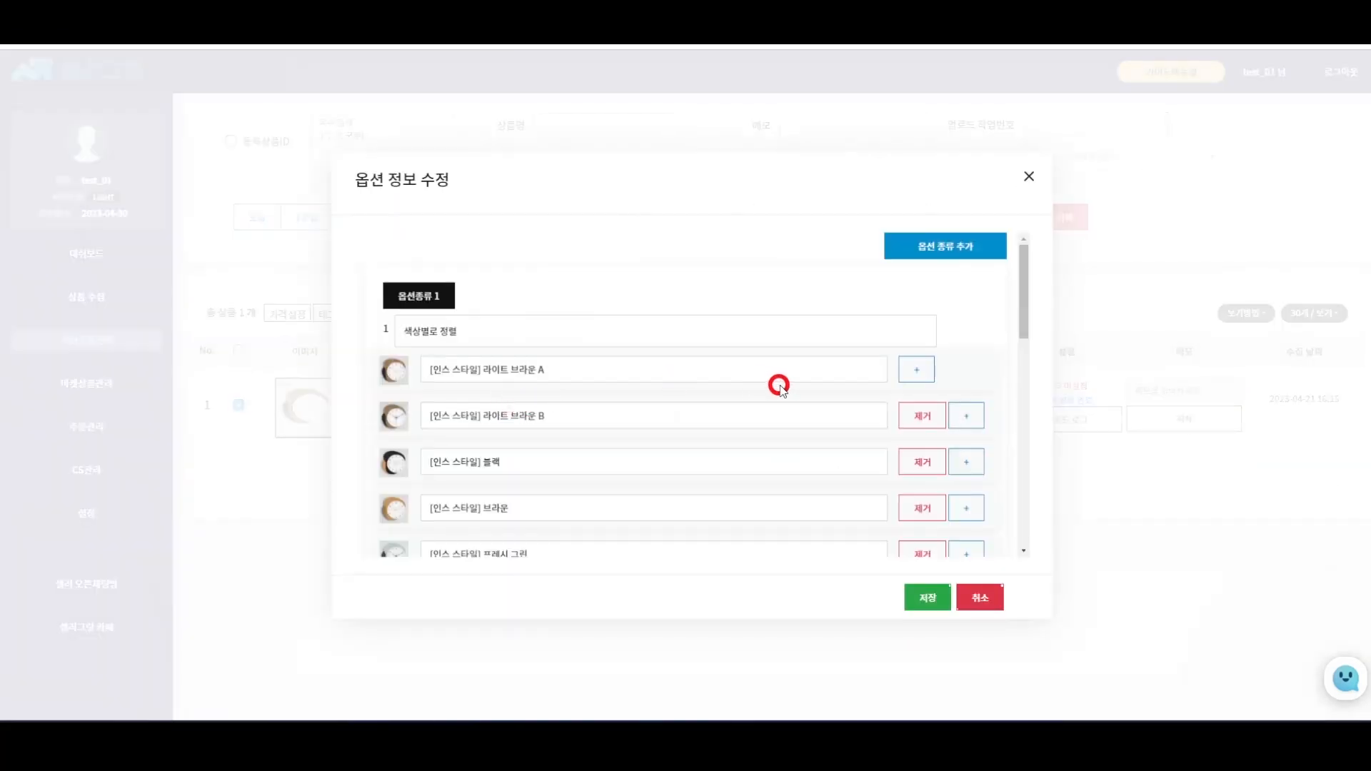
scroll(807, 385, "down", 6)
scroll(809, 388, "down", 4)
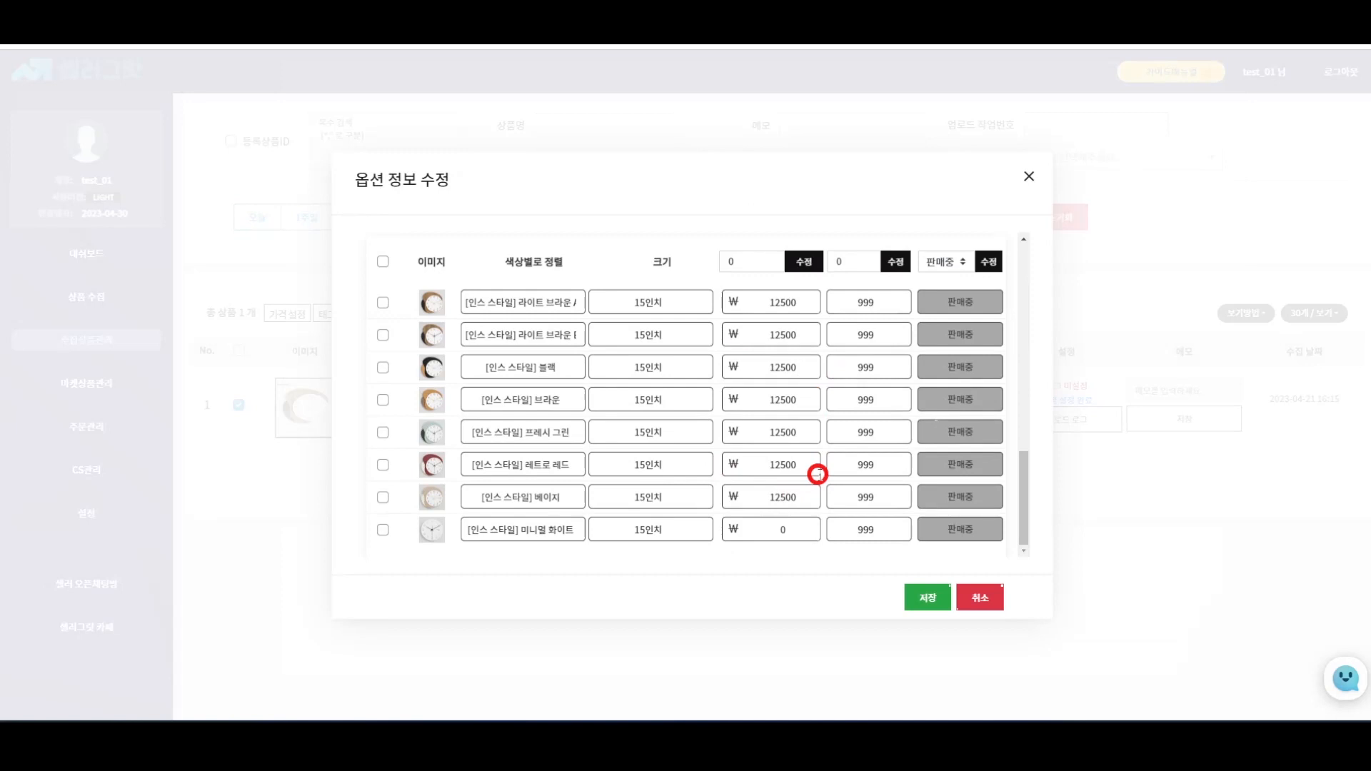
scroll(818, 474, "up", 10)
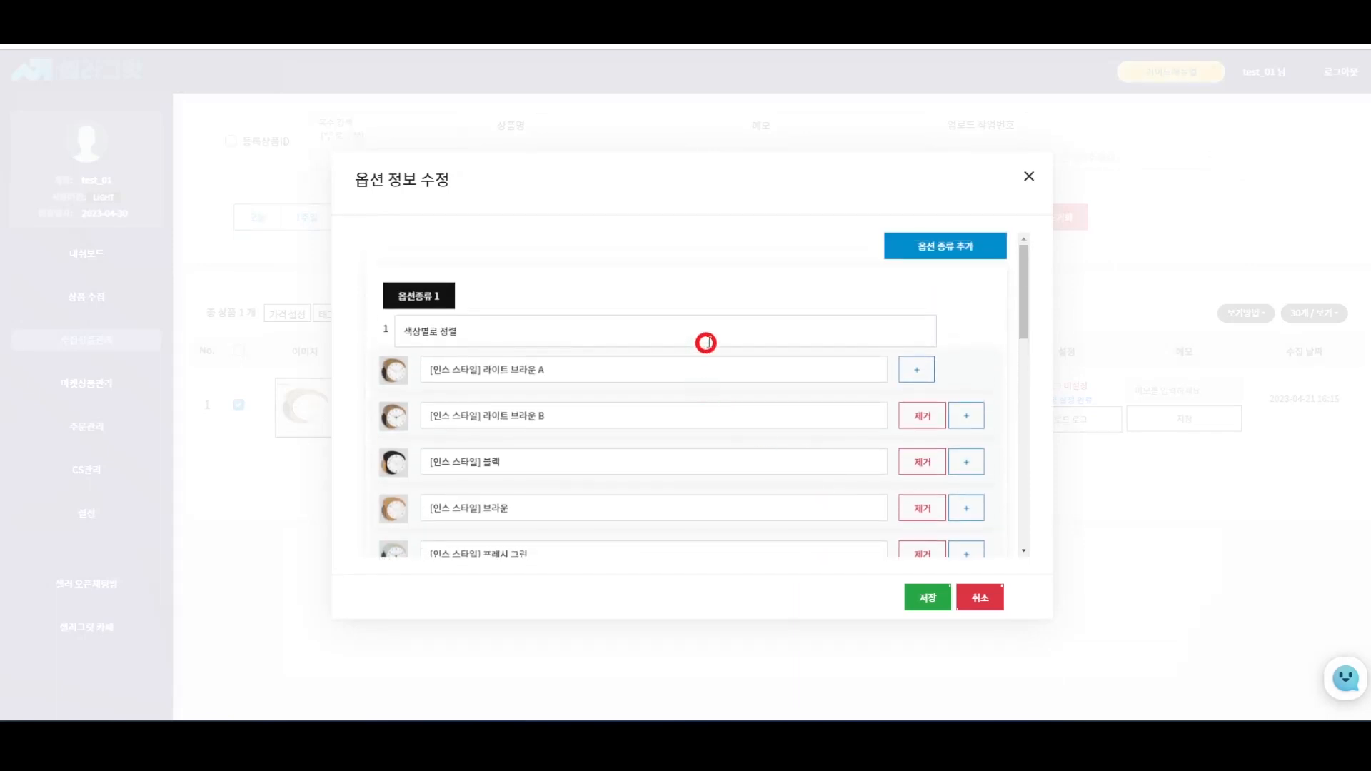
left_click(706, 343)
key("BackSpace")
key("BackSpace")
key("BackSpace")
key("BackSpace")
key("BackSpace")
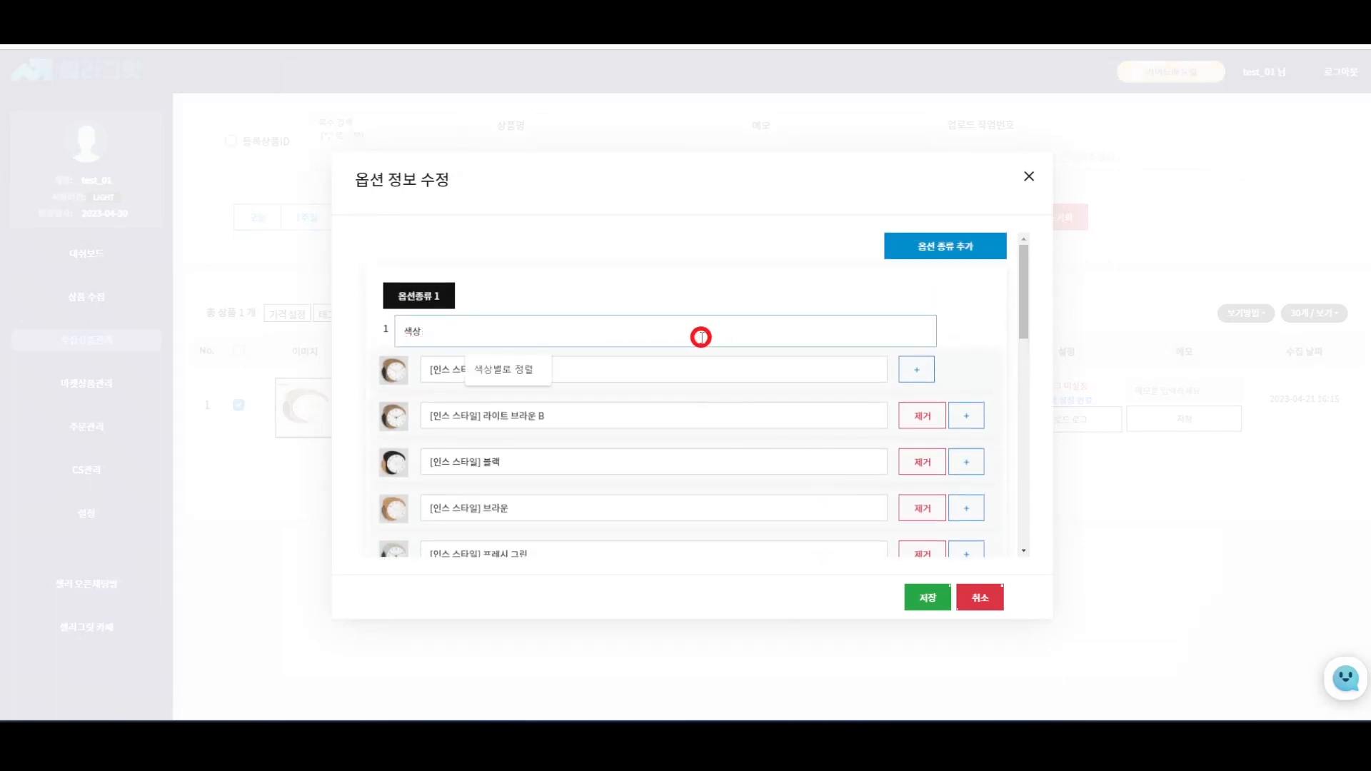
left_click(452, 370)
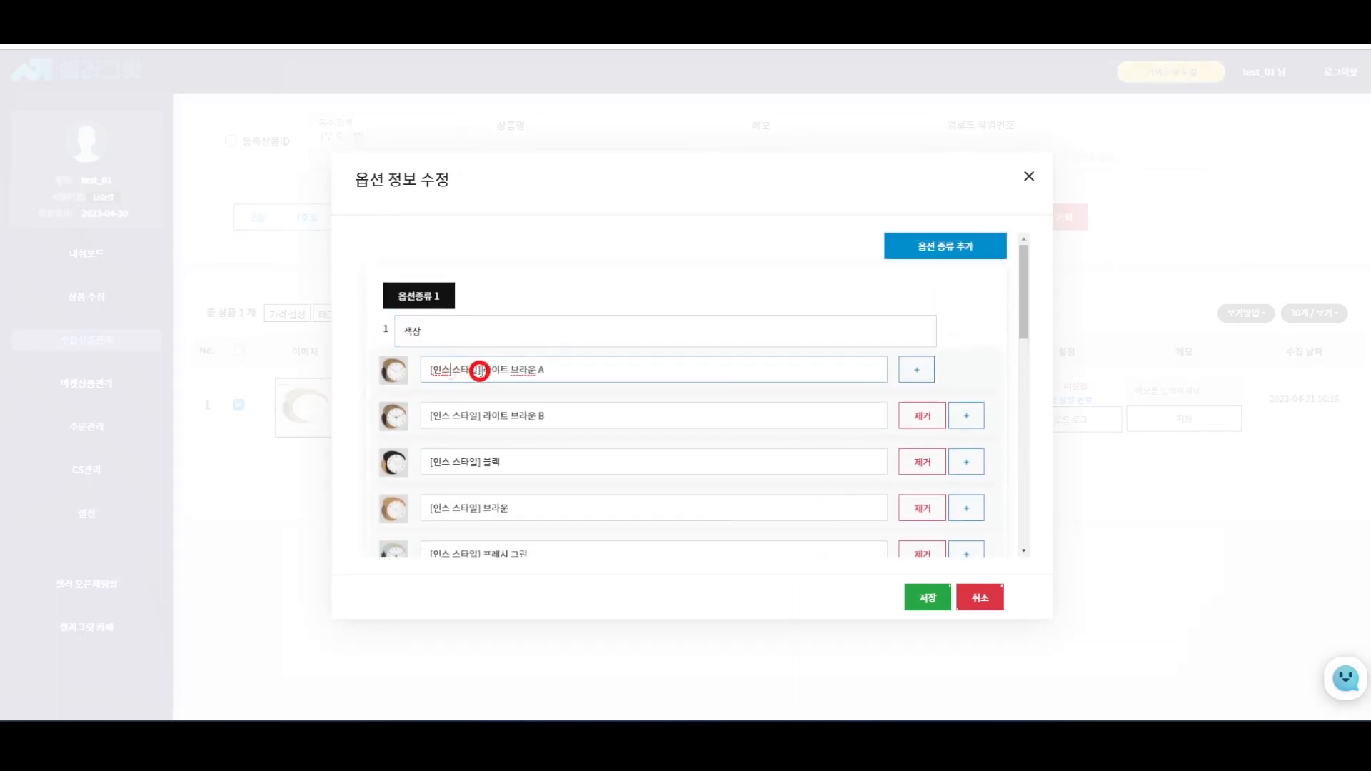
- Remove the [인스 스타일] prefix from 라이트 브라운 A, 라이트 브라운 B, 브라운 and 블랙
left_click_drag(479, 372, 414, 372)
key("BackSpace")
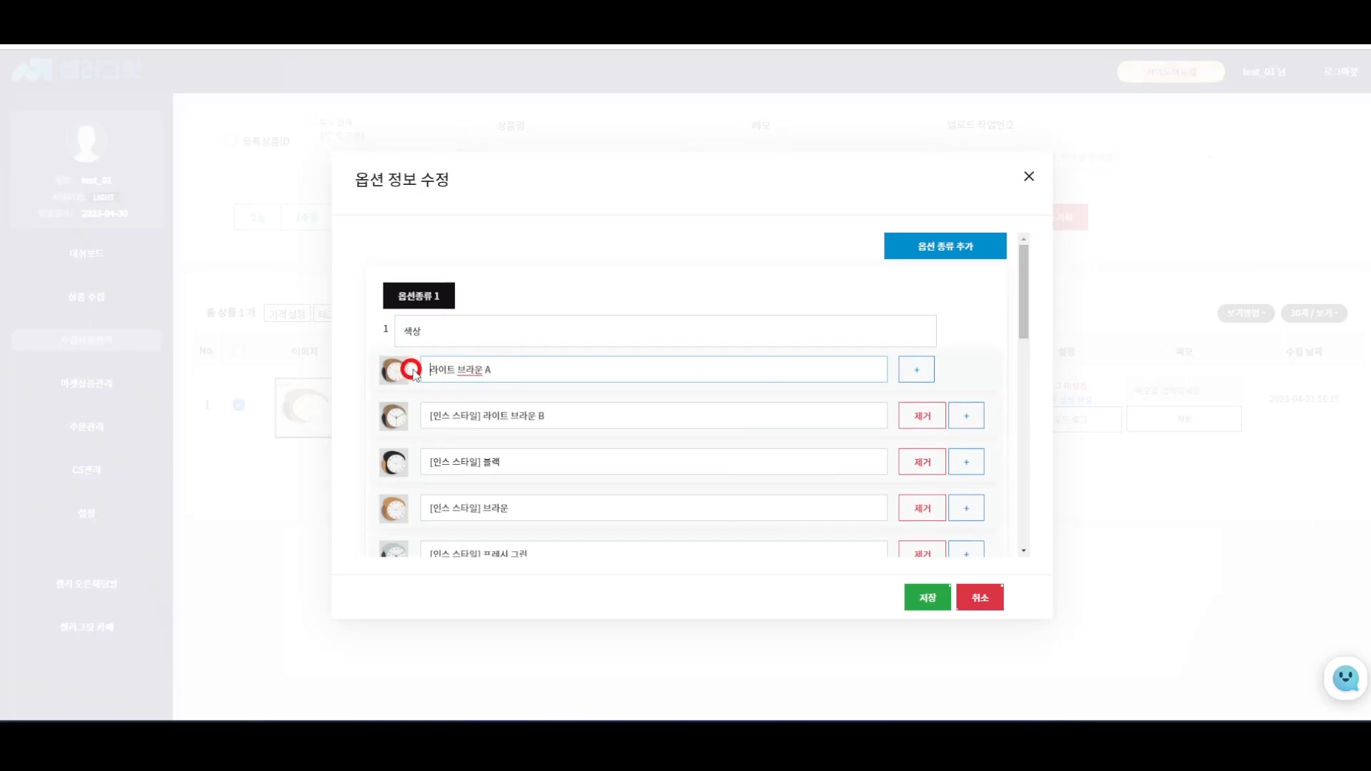
left_click_drag(485, 416, 430, 412)
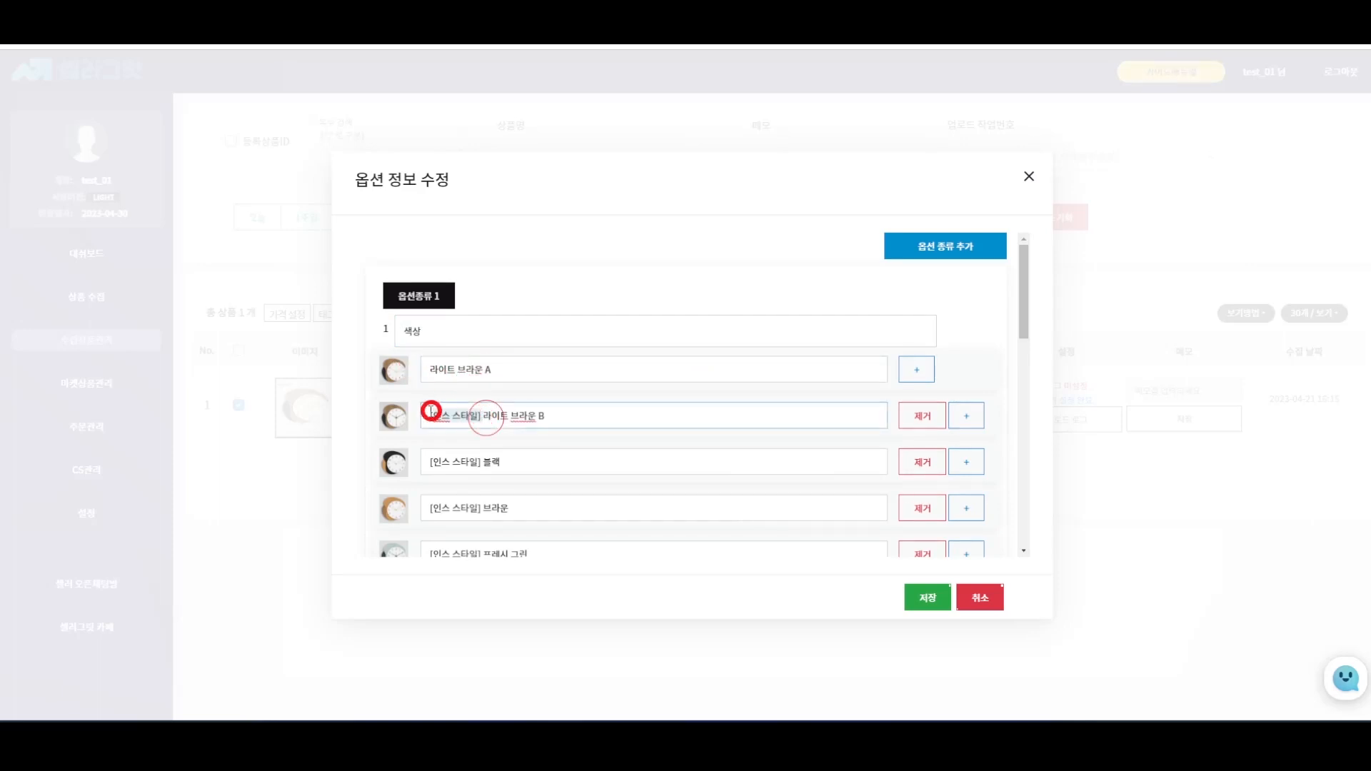
key("BackSpace")
scroll(507, 414, "down", 2)
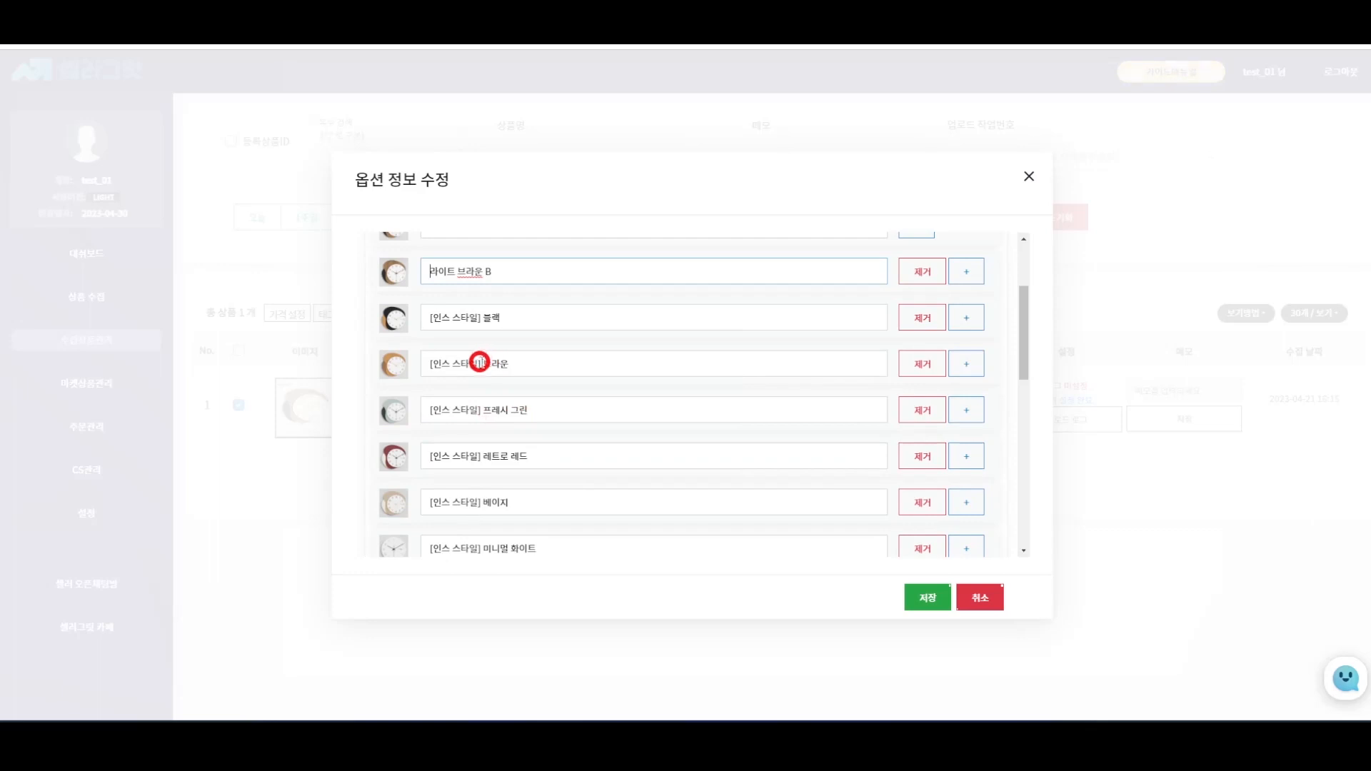
left_click_drag(479, 364, 428, 363)
key("BackSpace")
left_click_drag(479, 316, 424, 320)
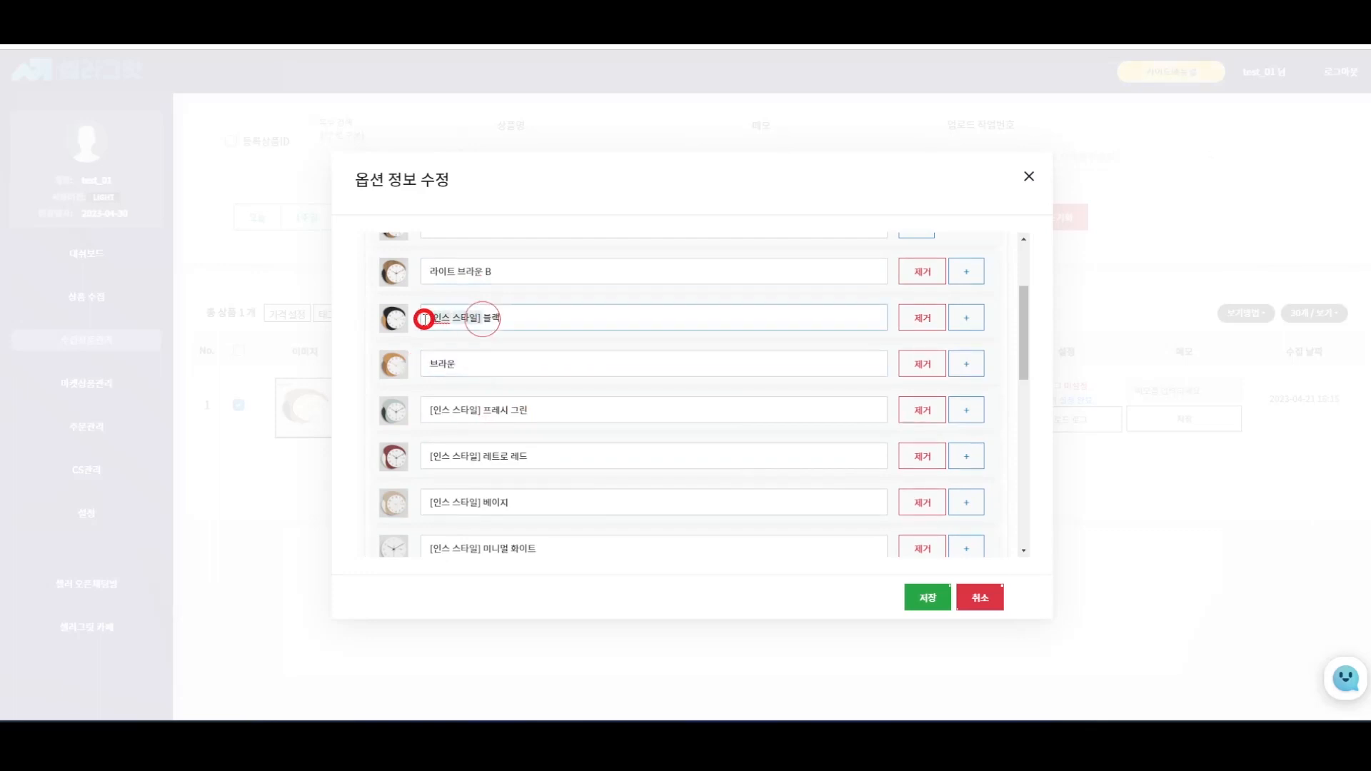
key("BackSpace")
- Remove the prefix from 프레시 그린, 레트로 레드, 베이지 and 미니멀 화이트
left_click_drag(483, 411, 430, 410)
key("BackSpace")
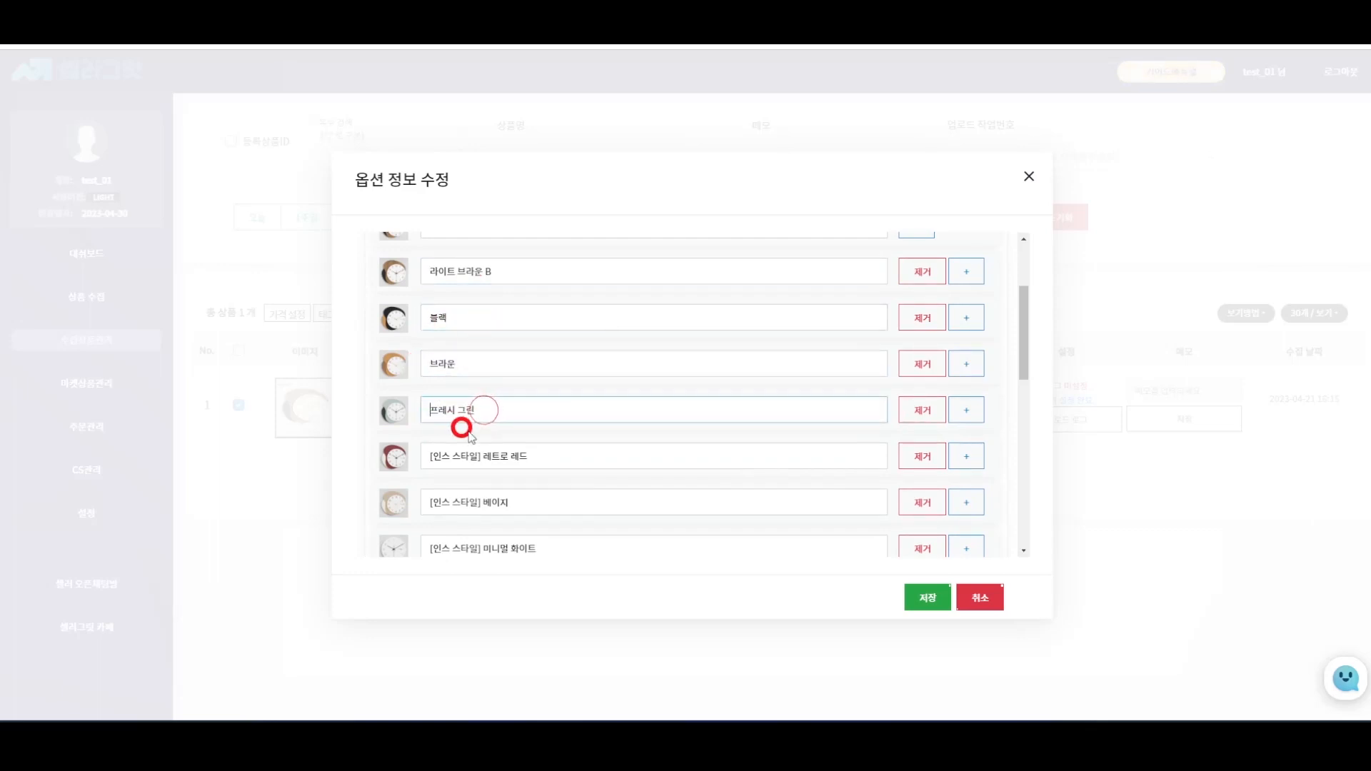
left_click_drag(481, 455, 422, 433)
key("BackSpace")
scroll(543, 447, "down", 1)
key("BackSpace")
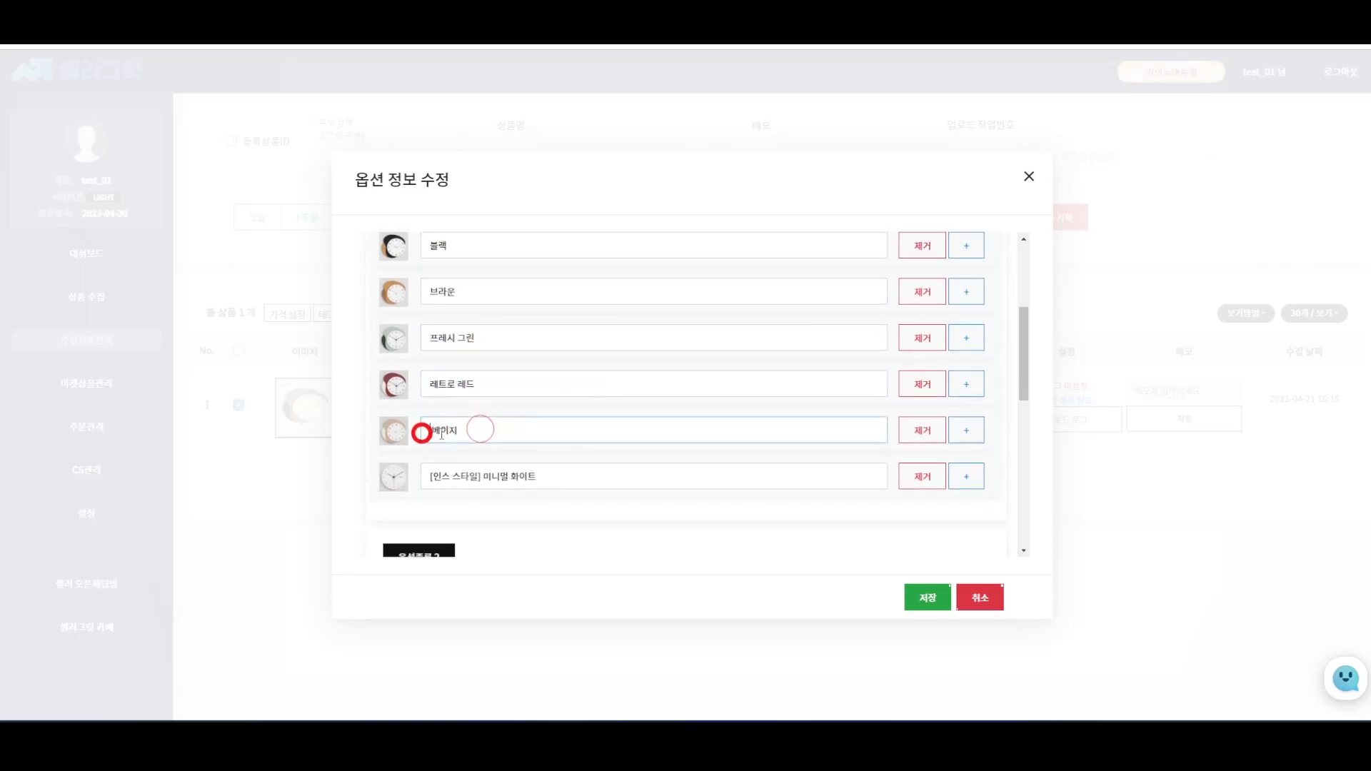
scroll(463, 434, "down", 1)
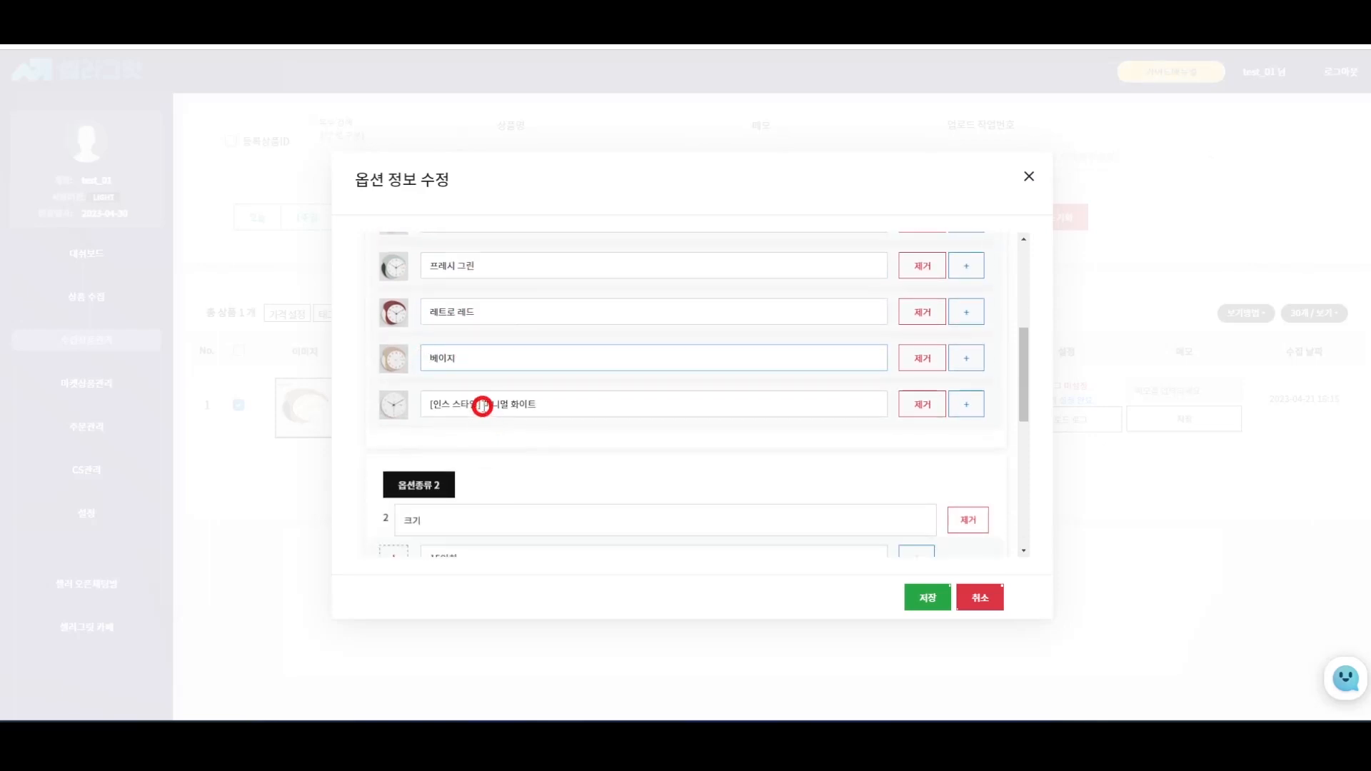
left_click_drag(482, 404, 424, 403)
key("BackSpace")
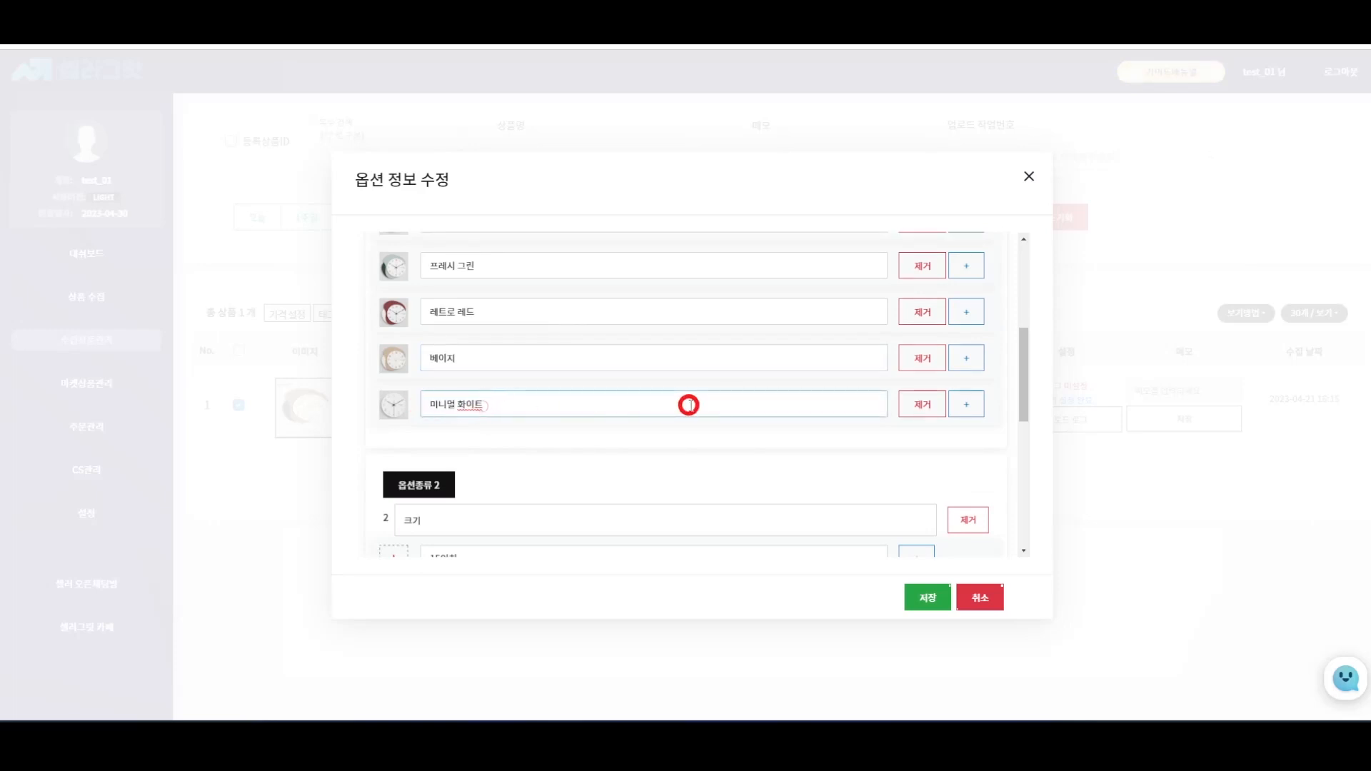
- Add a new colour option named 추가상품
left_click(968, 416)
left_click(616, 448)
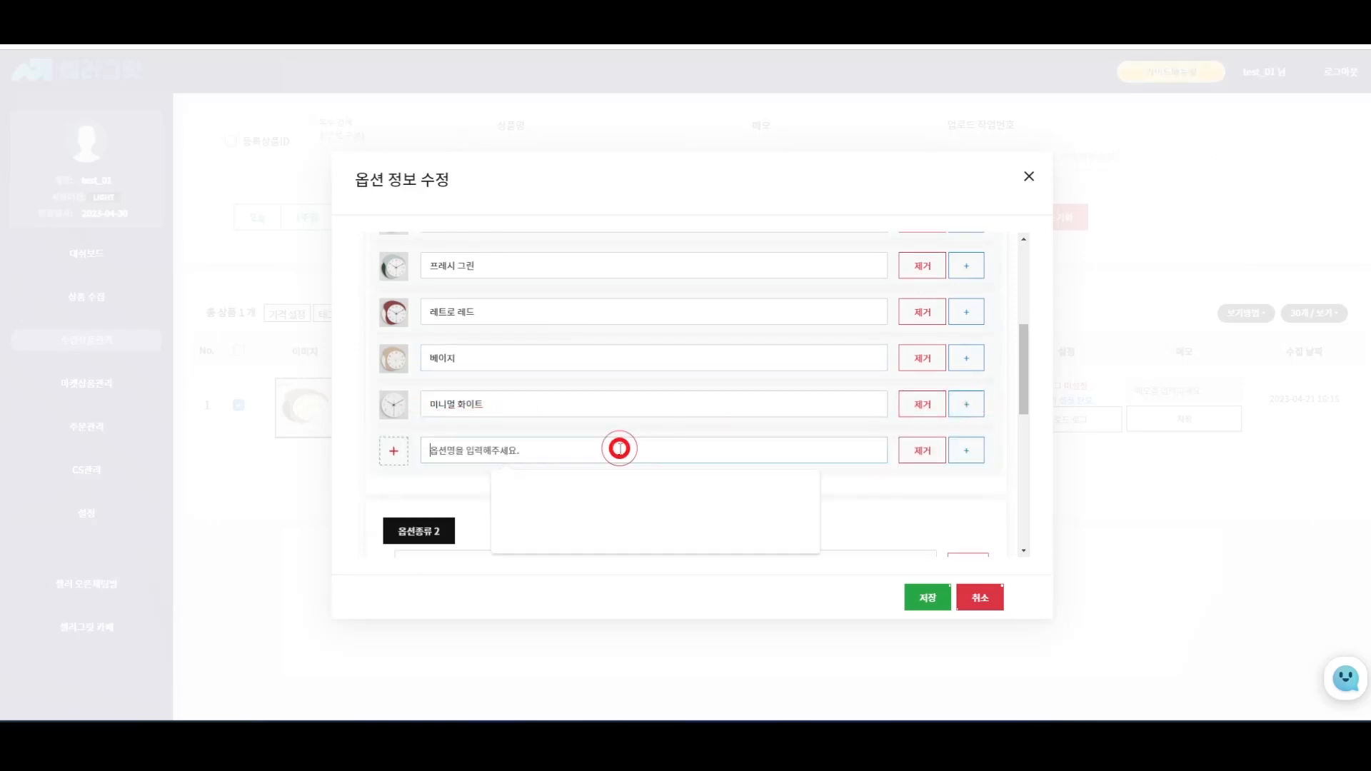
type("추가상프")
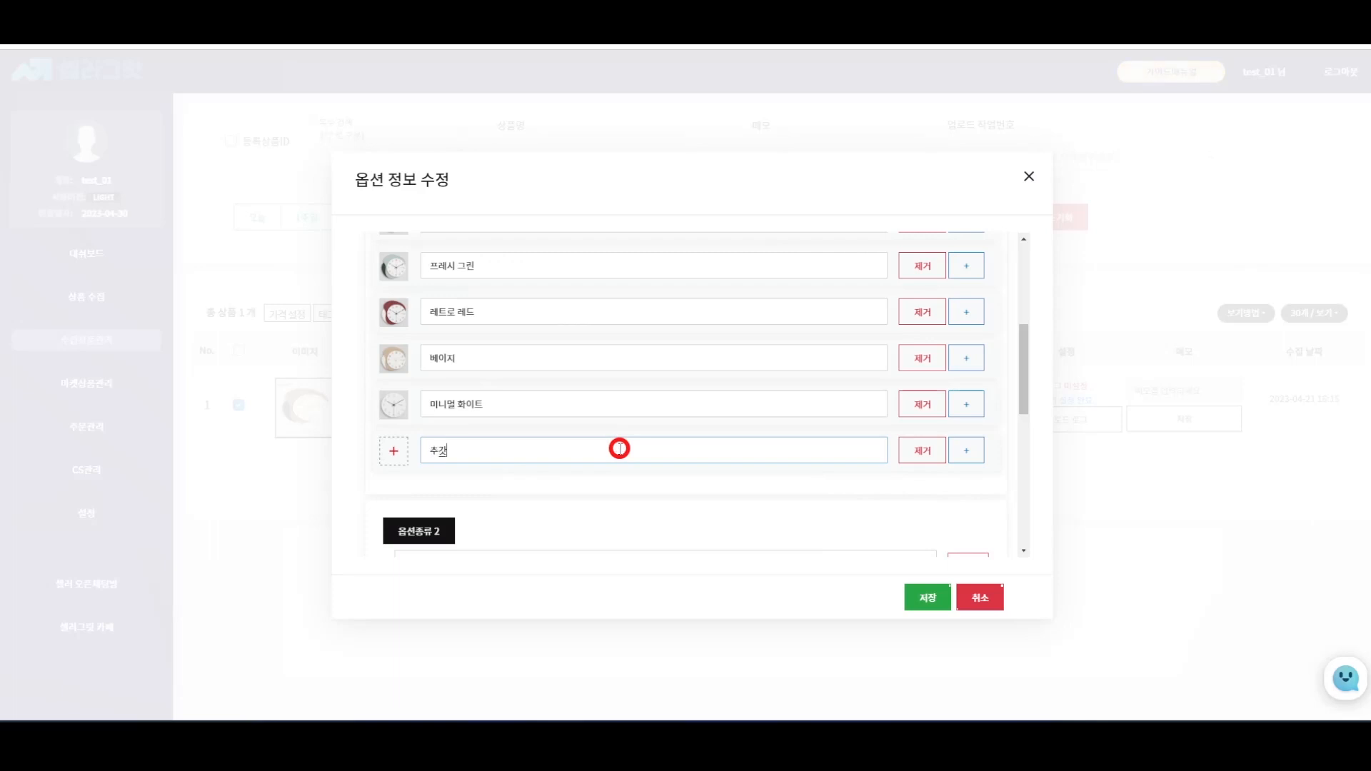
type("ㅁ")
scroll(928, 389, "down", 2)
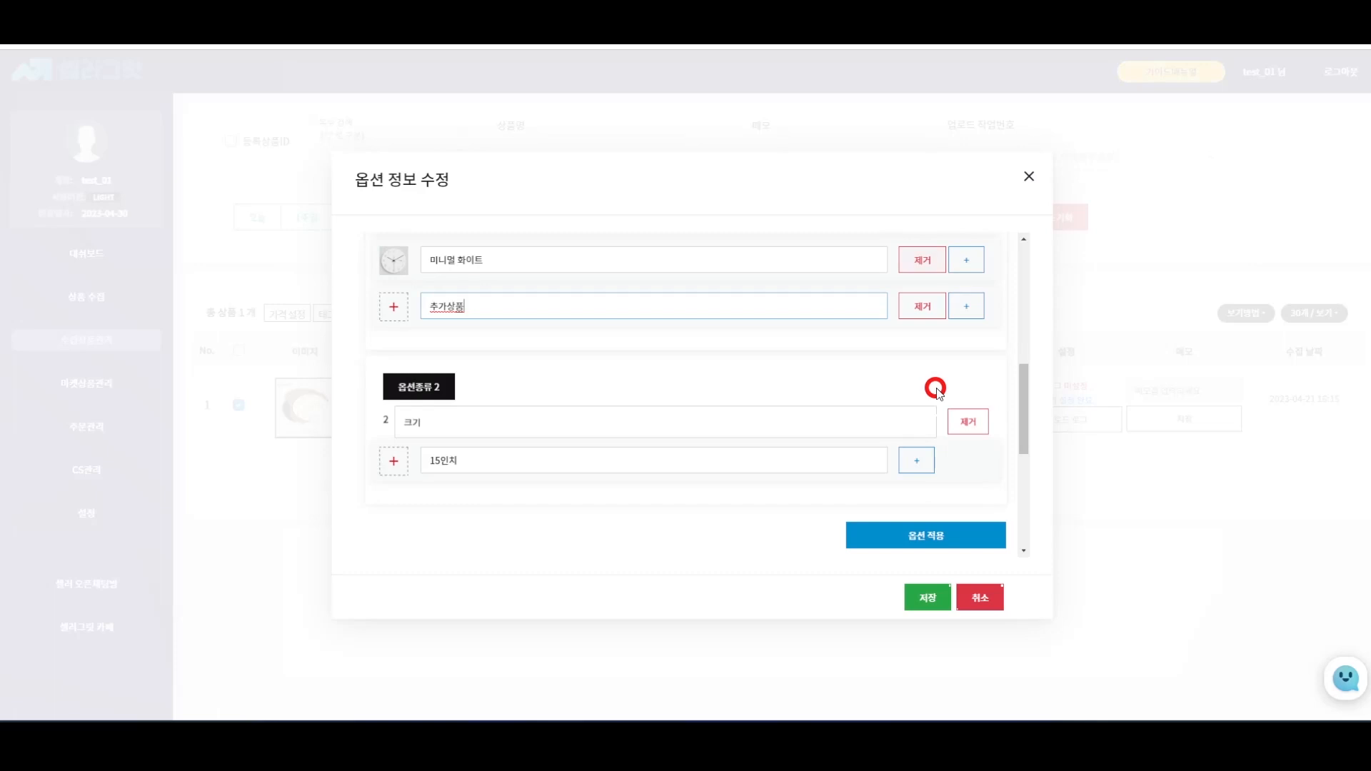
scroll(935, 389, "down", 2)
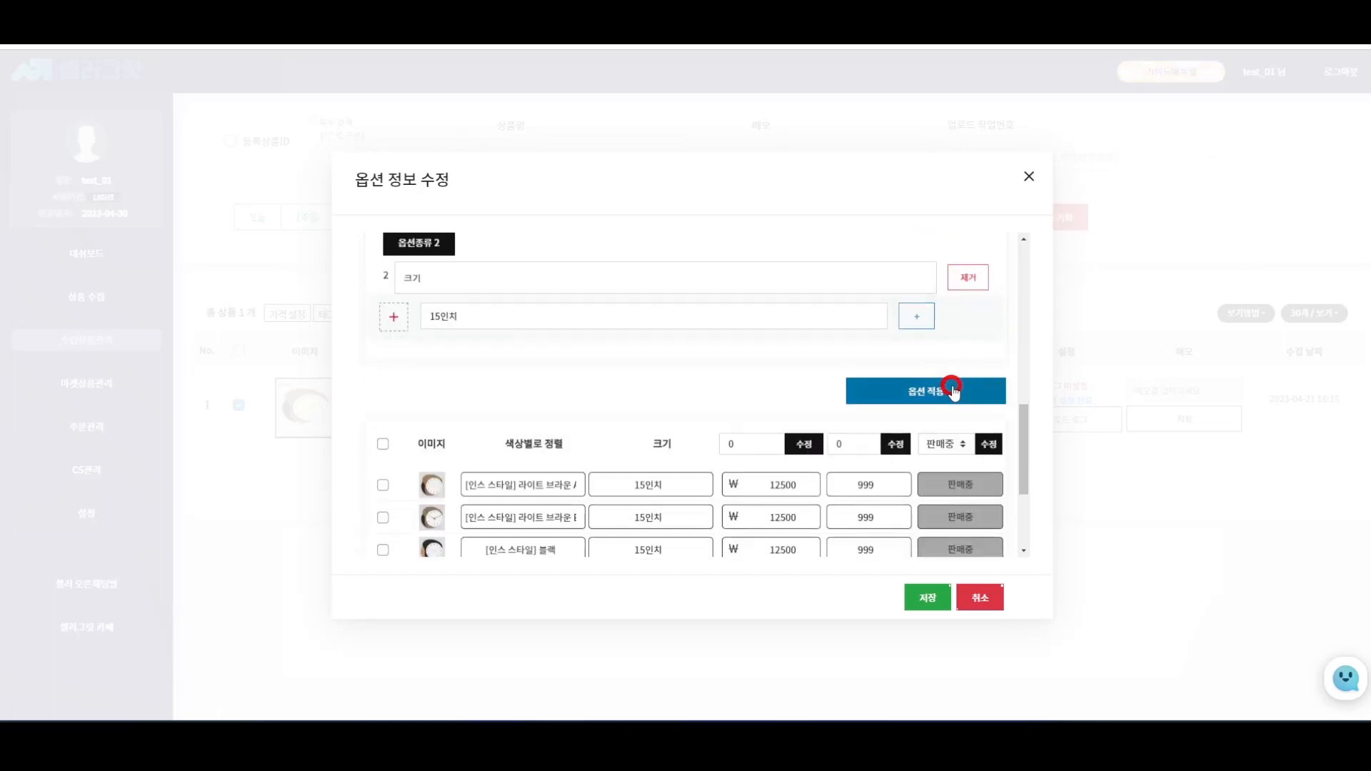
- Apply the options to generate the colour-and-size rows
scroll(946, 429, "up", 1)
left_click(949, 469)
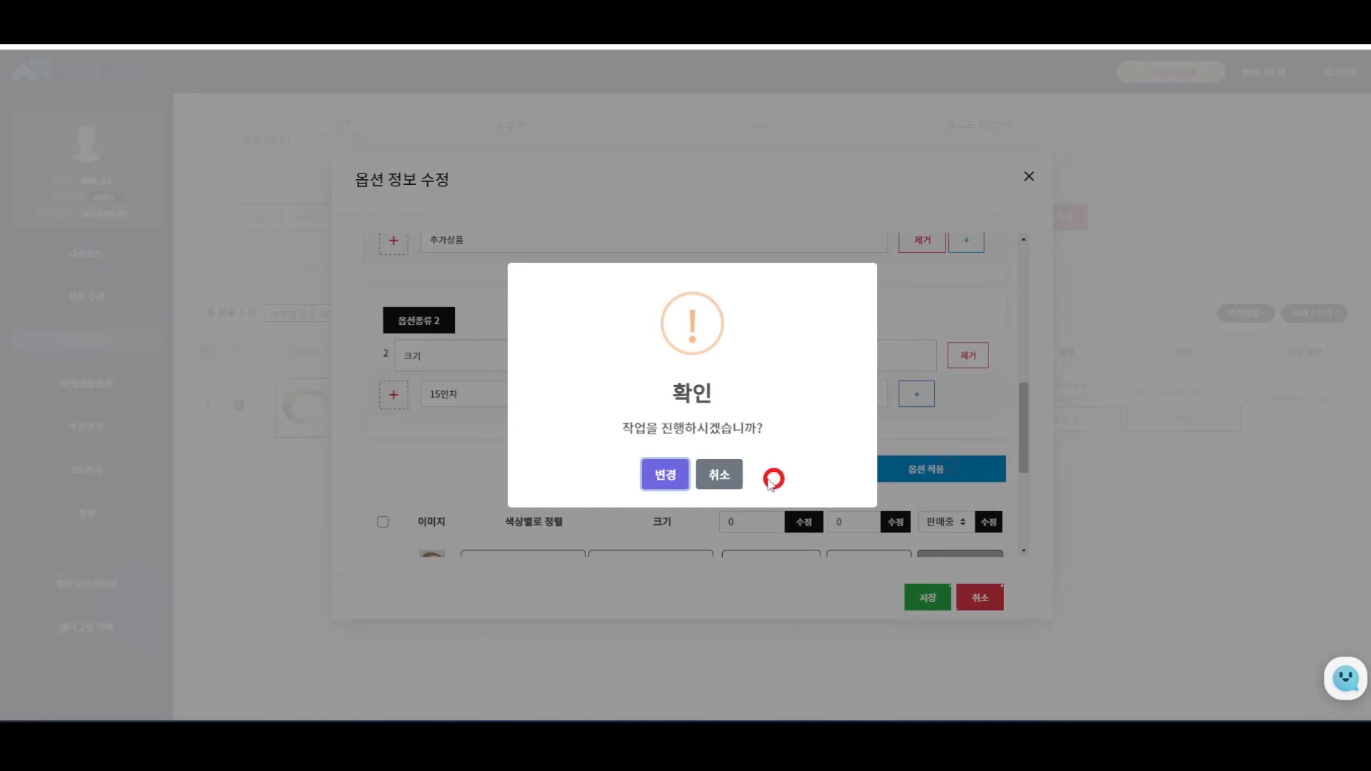
left_click(665, 475)
scroll(759, 449, "down", 3)
scroll(763, 448, "down", 2)
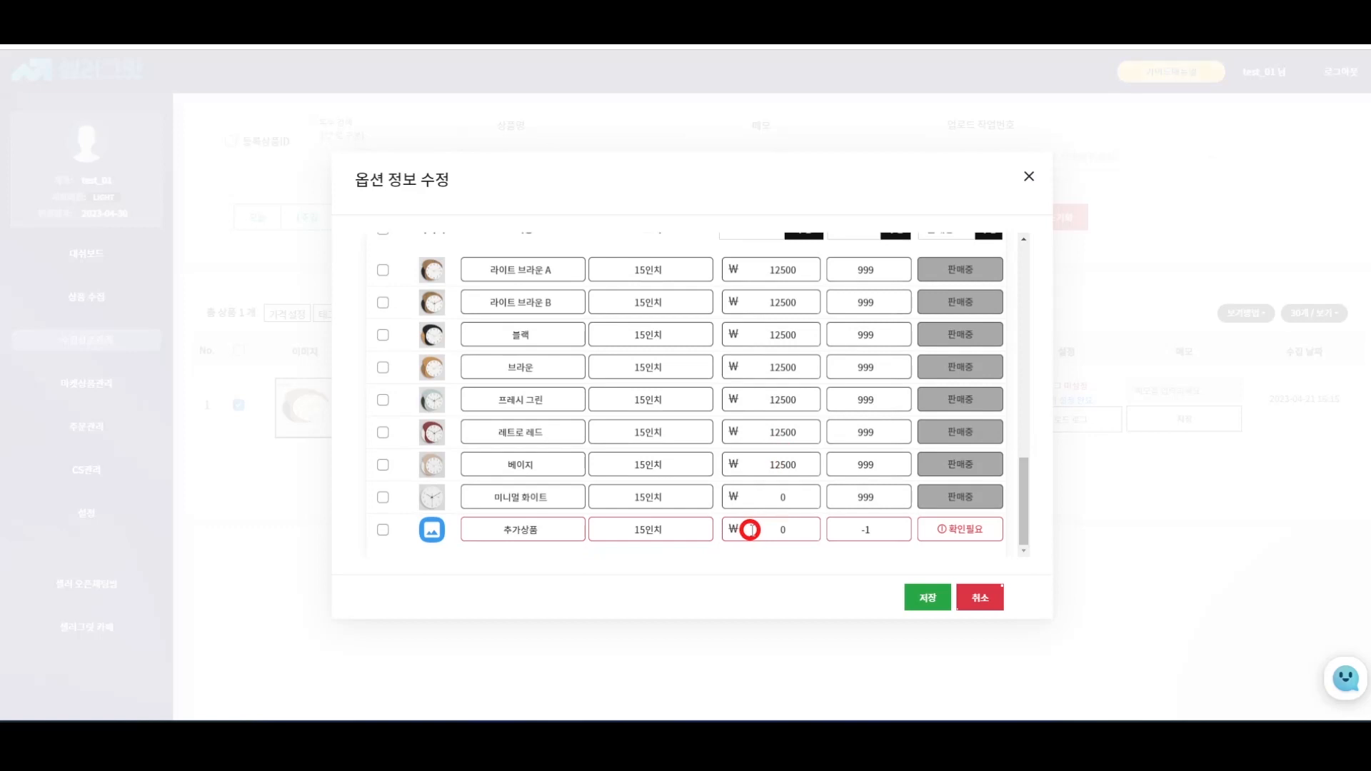
- Set the 추가상품 row to price 20000 and stock 9999, then save
left_click(810, 530)
key("BackSpace")
type("20000")
left_click(883, 532)
left_click_drag(883, 532, 851, 531)
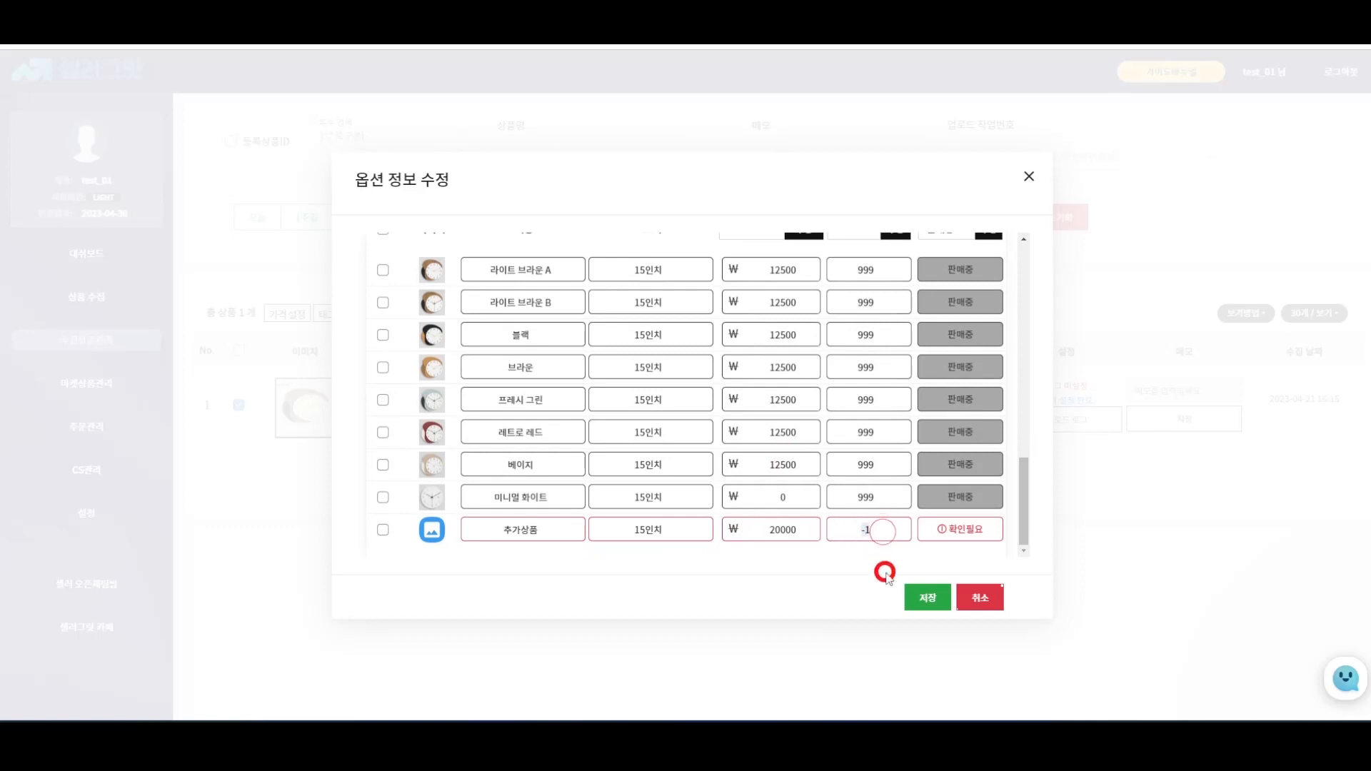
type("9999")
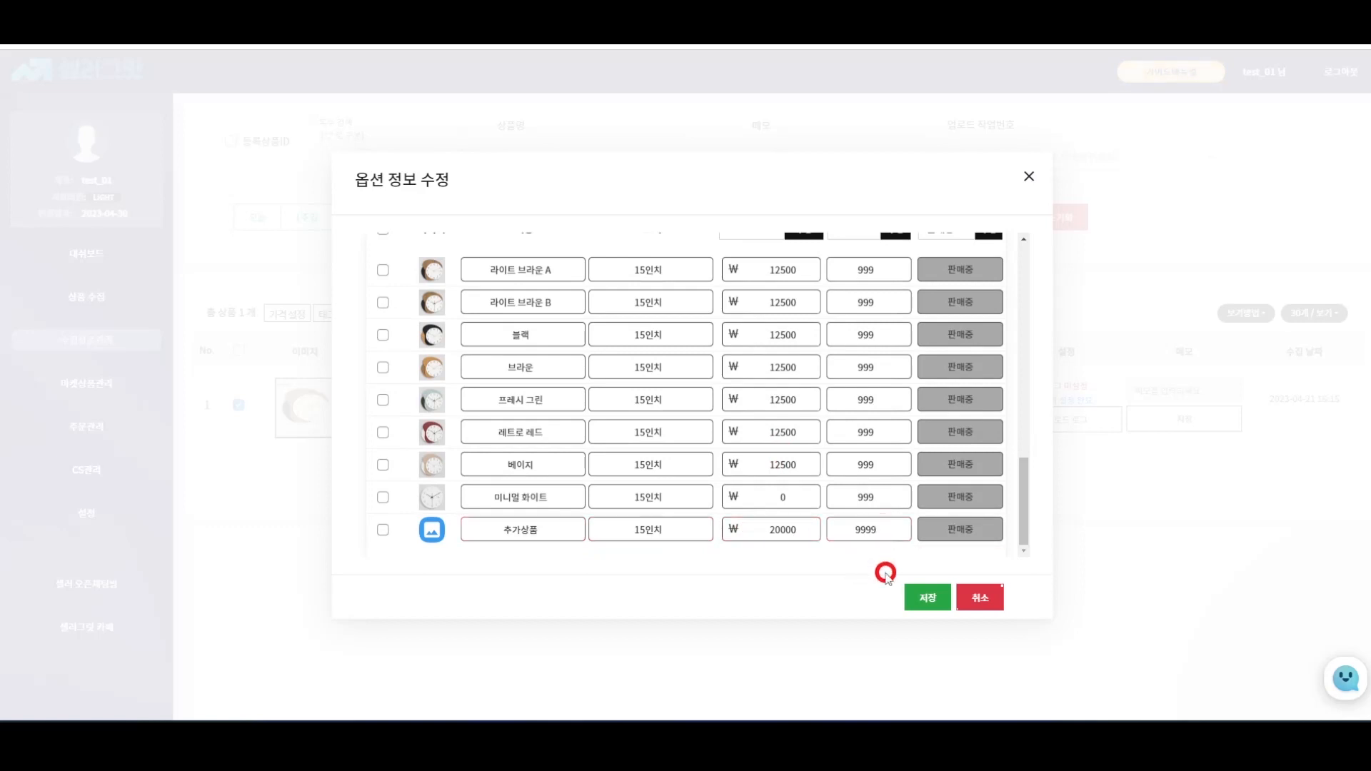
left_click(928, 600)
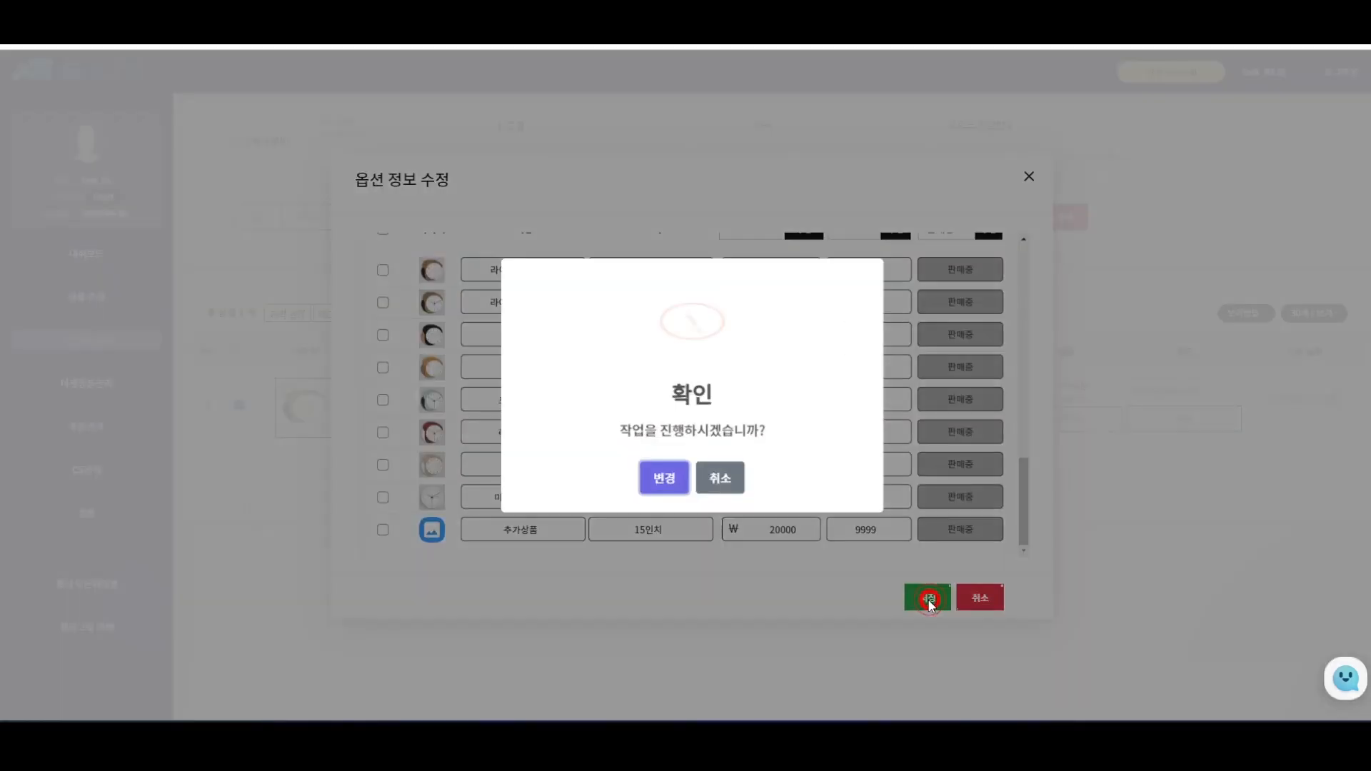
left_click(665, 474)
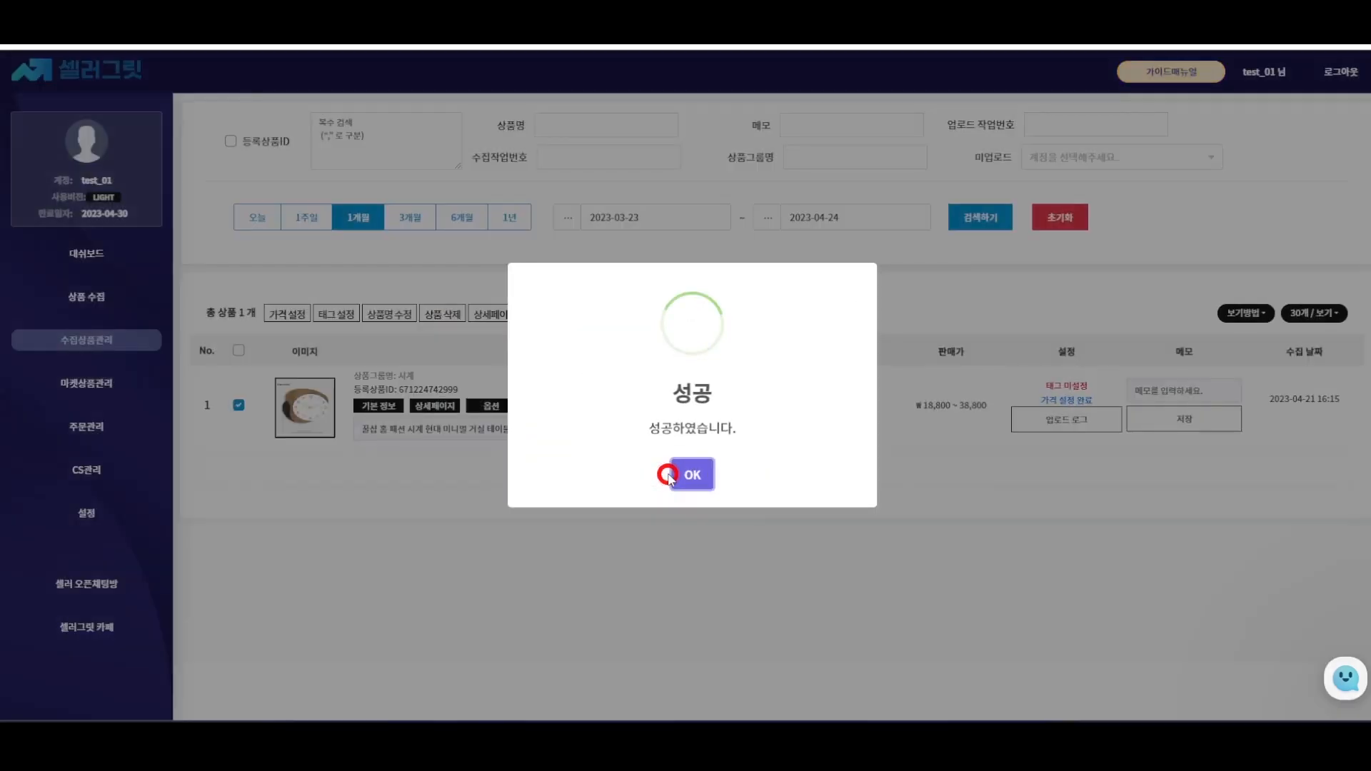
- Search related keywords for 벽시계 in the clock's product-name tag settings
left_click(705, 474)
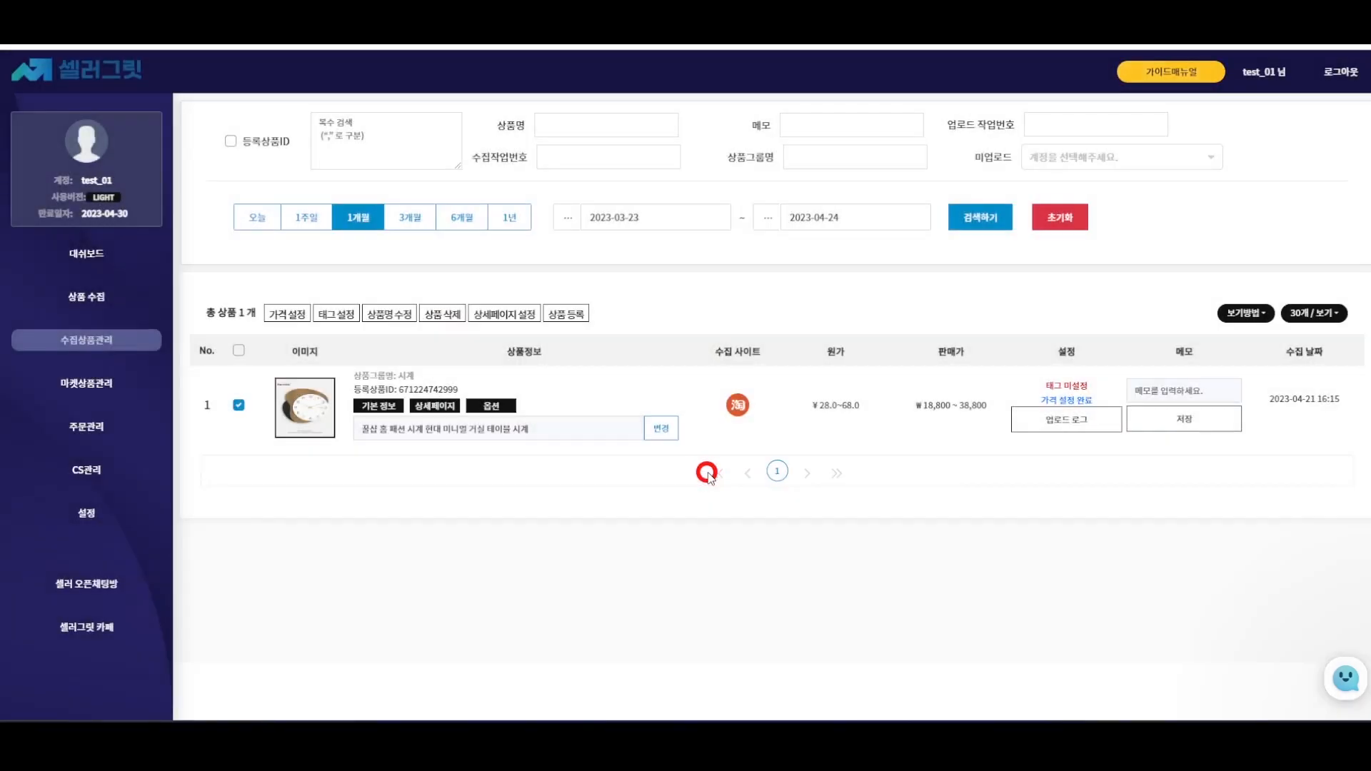
left_click(335, 321)
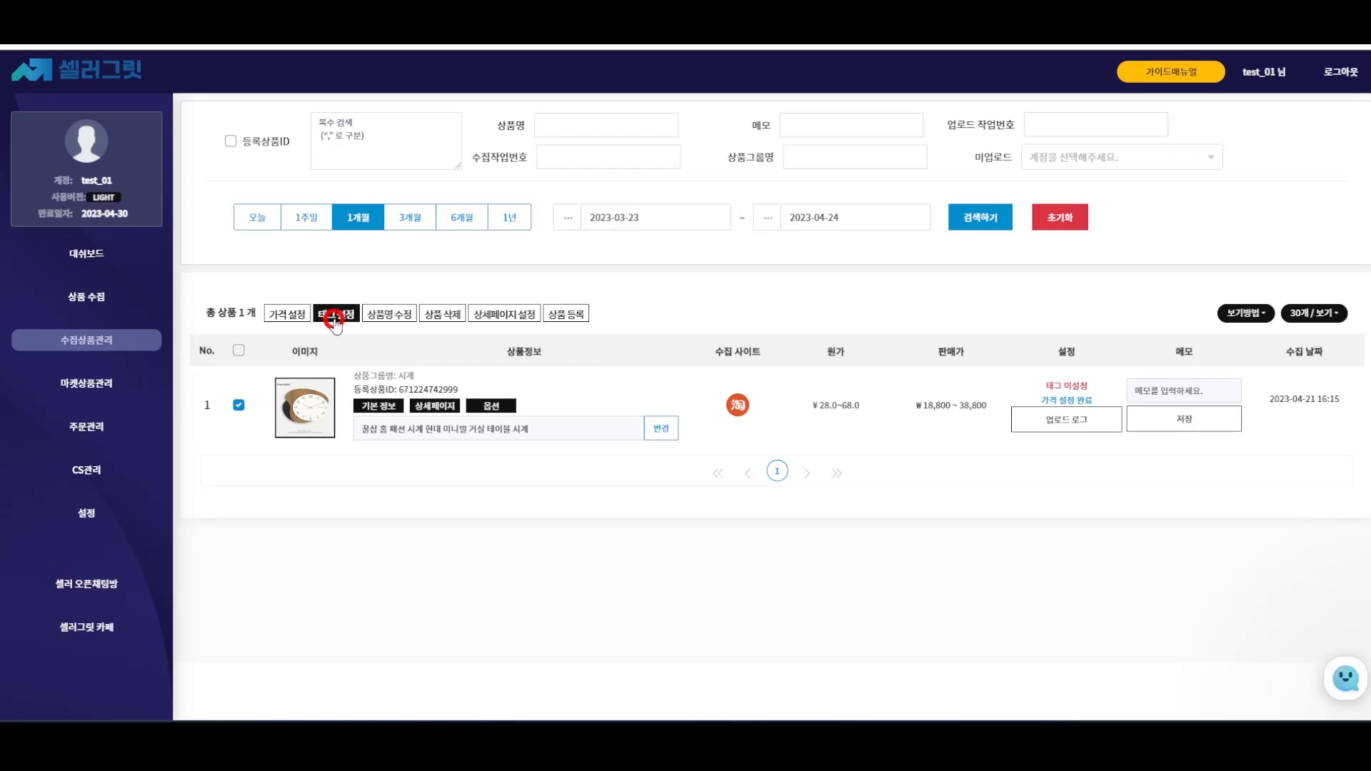
left_click(334, 321)
left_click(464, 274)
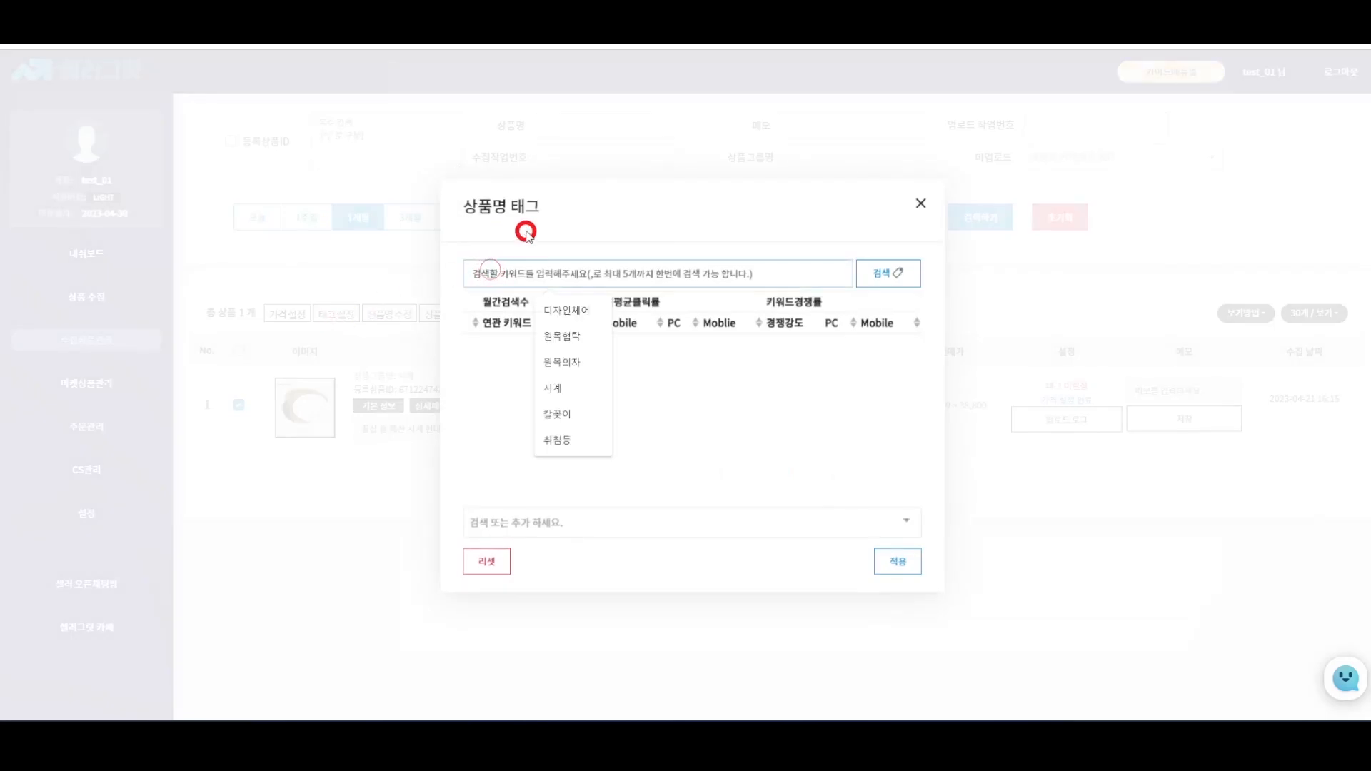
type("벽시계")
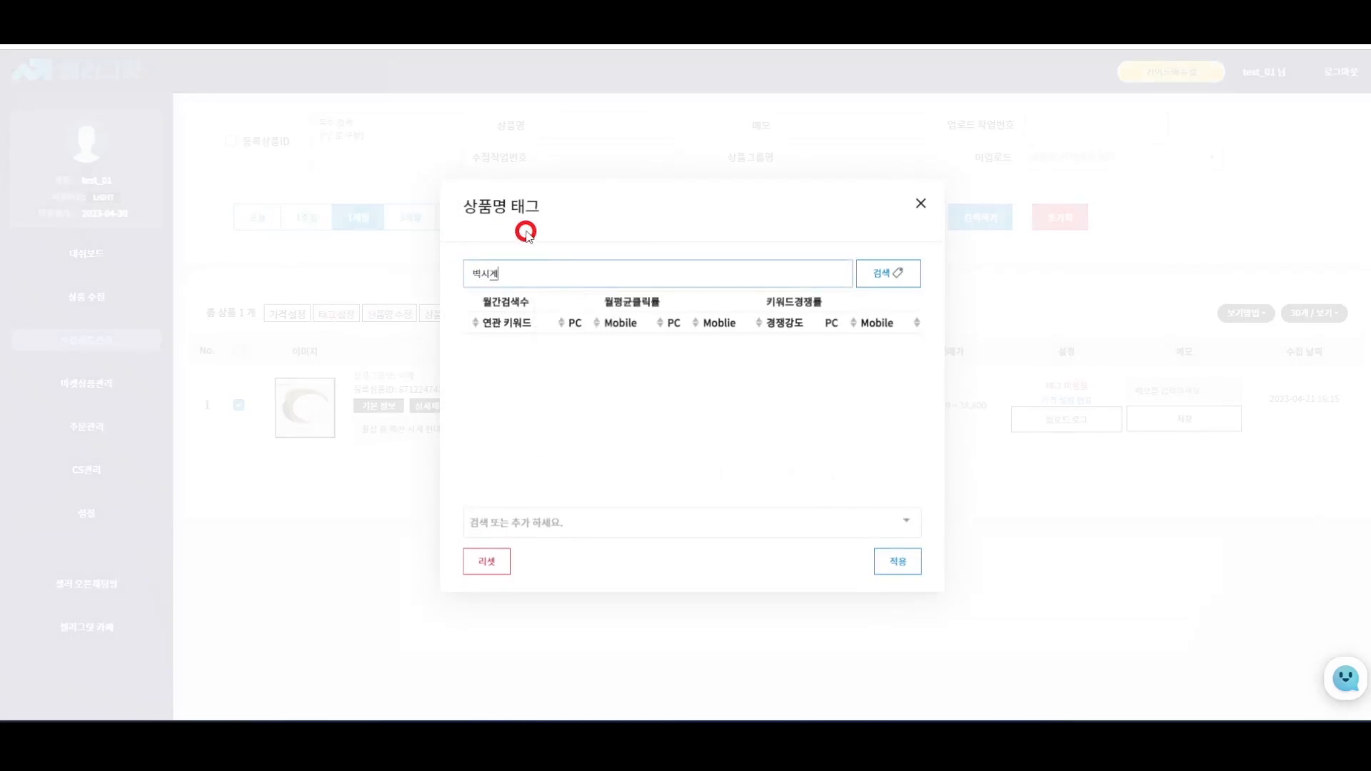
key("Return")
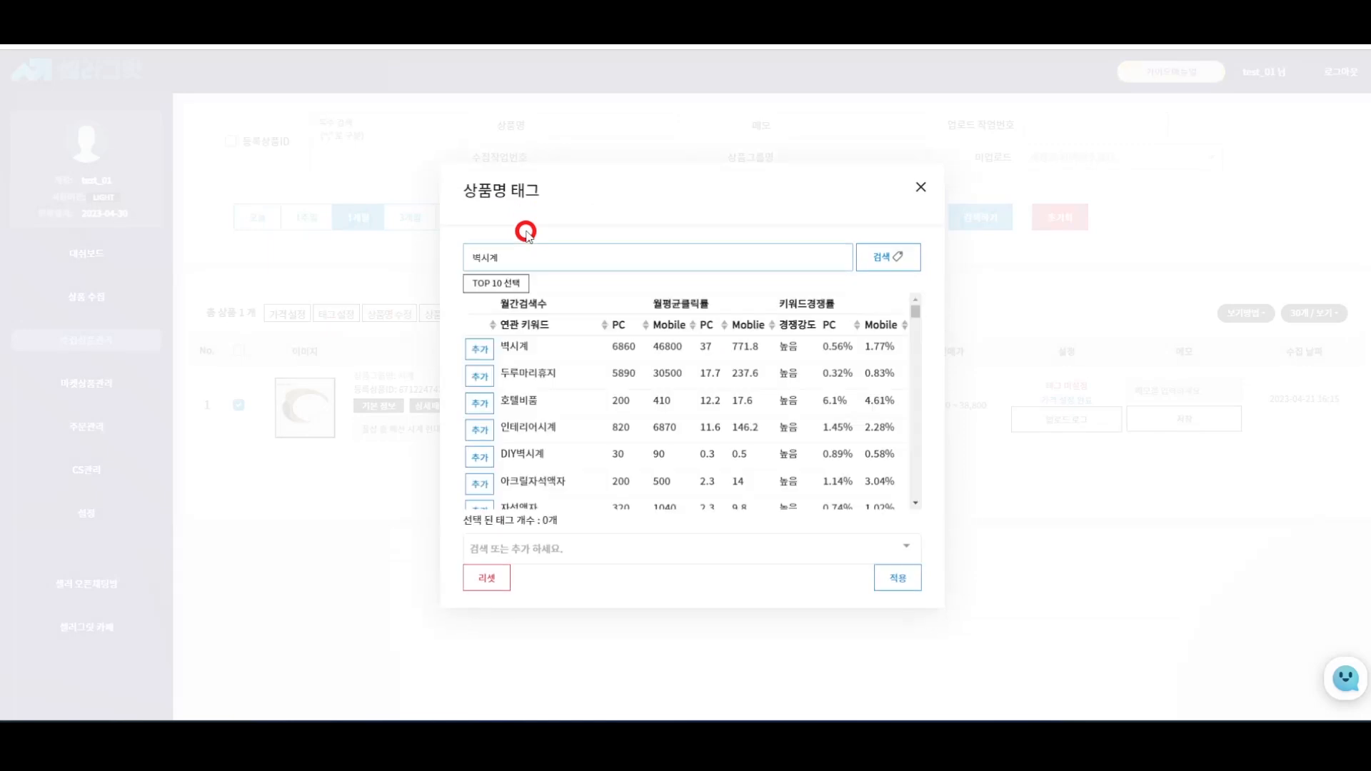
- Apply the top 10 keywords as tags, swapping 호텔비품 for DIY벽시계
left_click(489, 285)
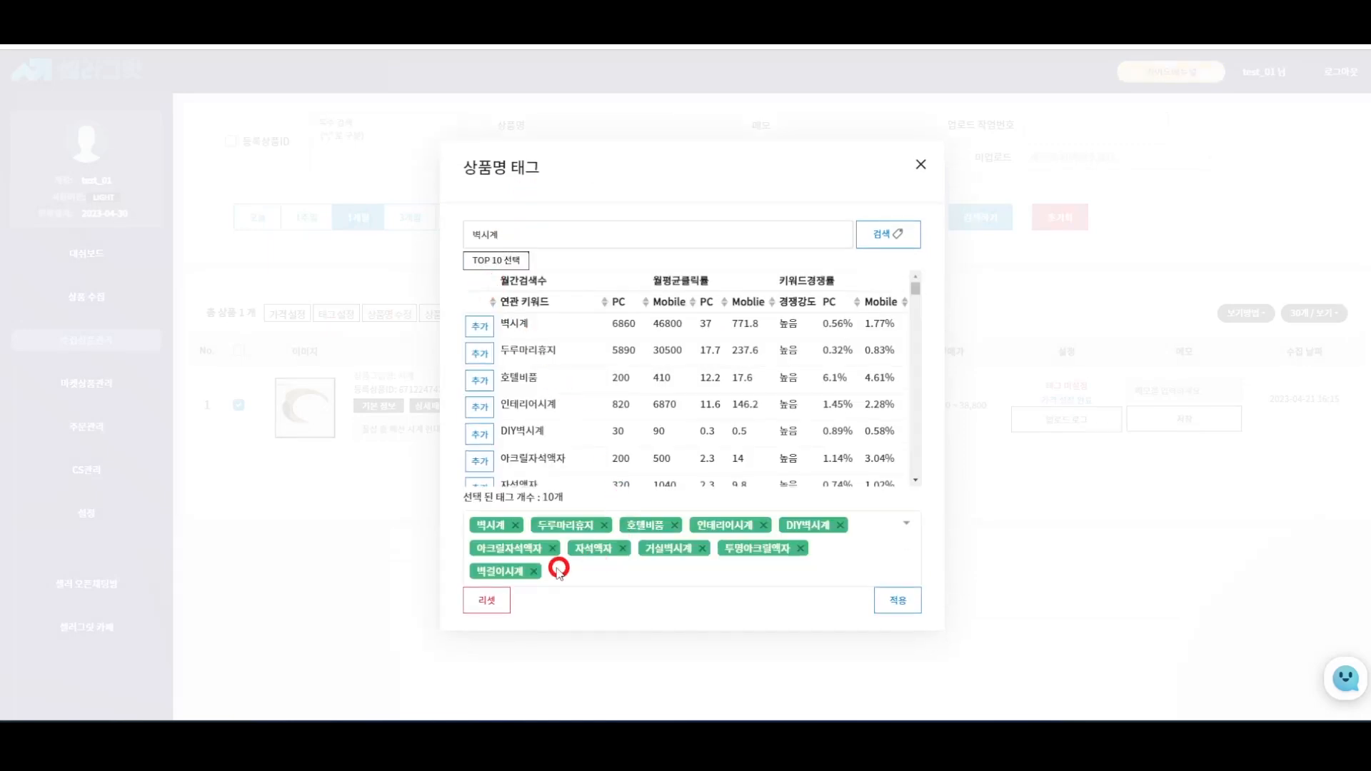
left_click(674, 525)
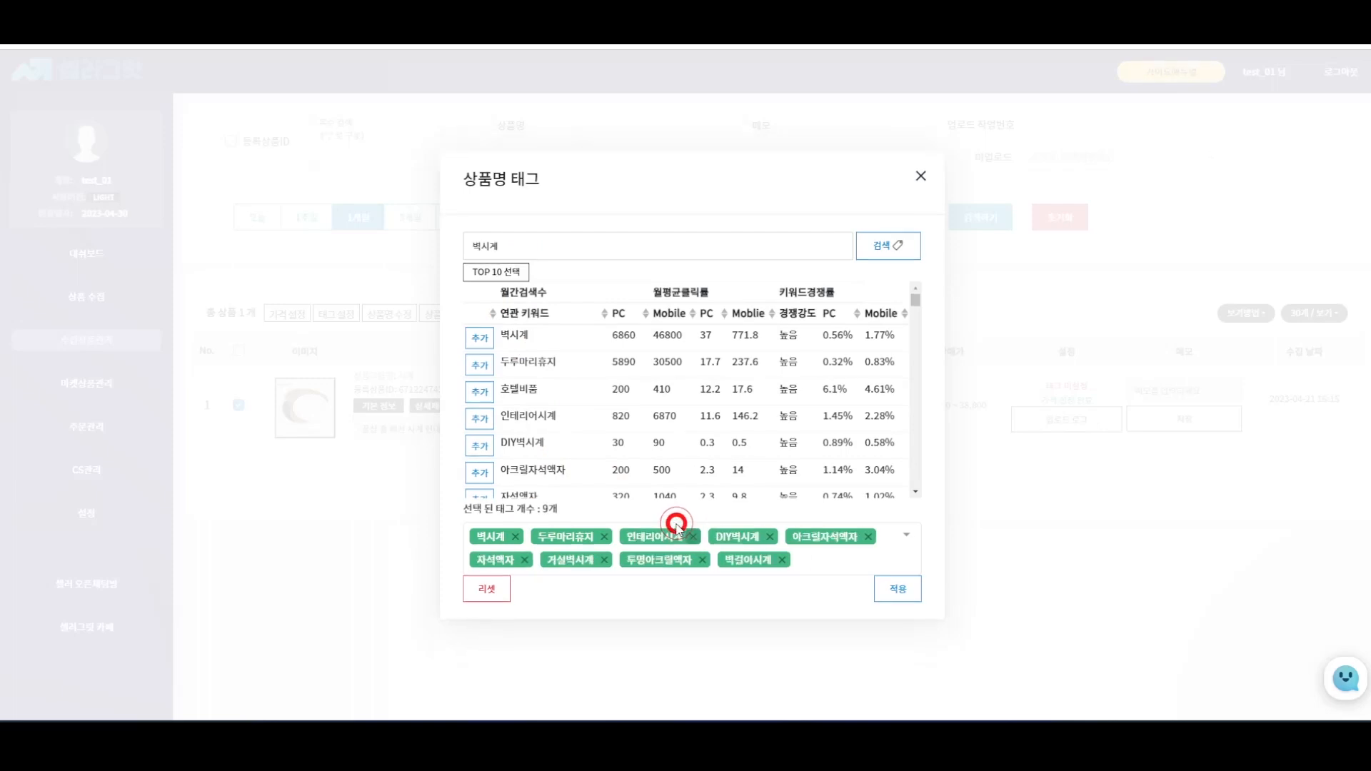
left_click(492, 446)
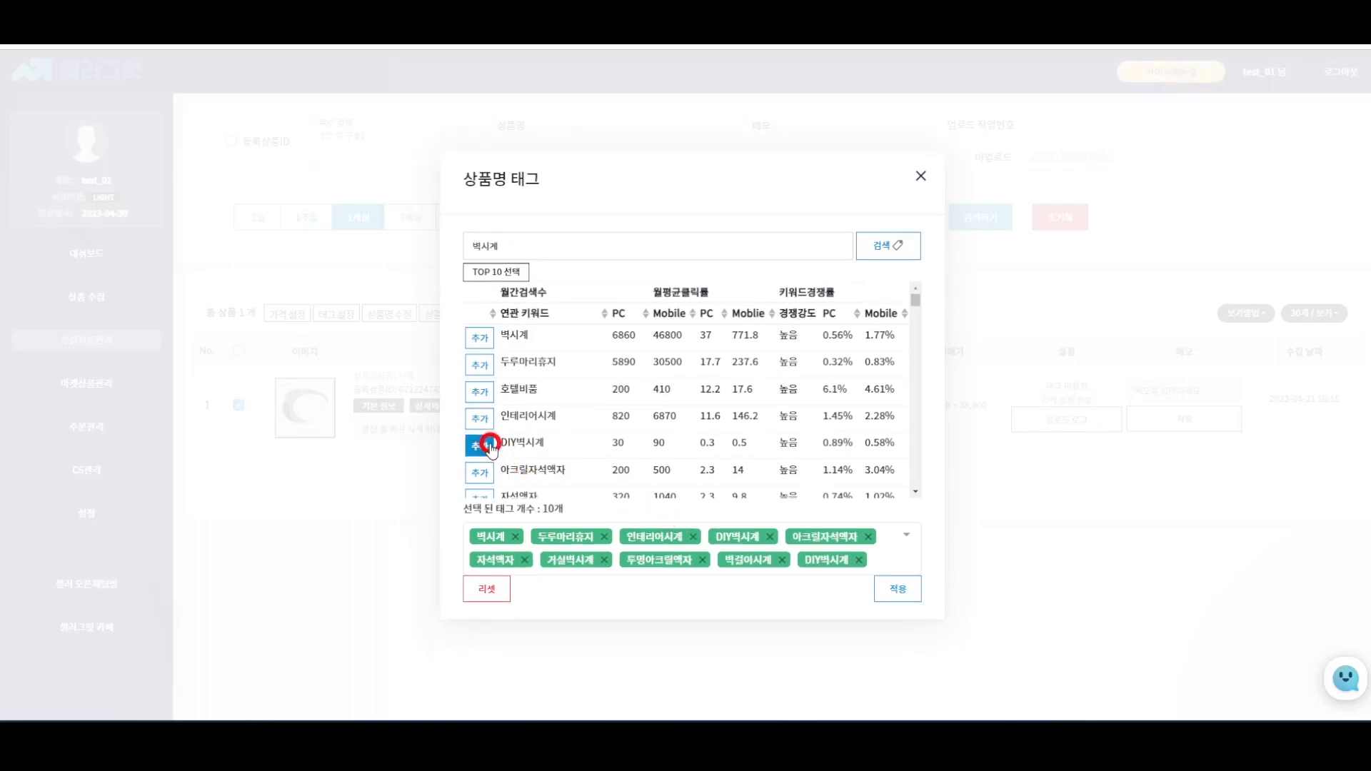
left_click(887, 589)
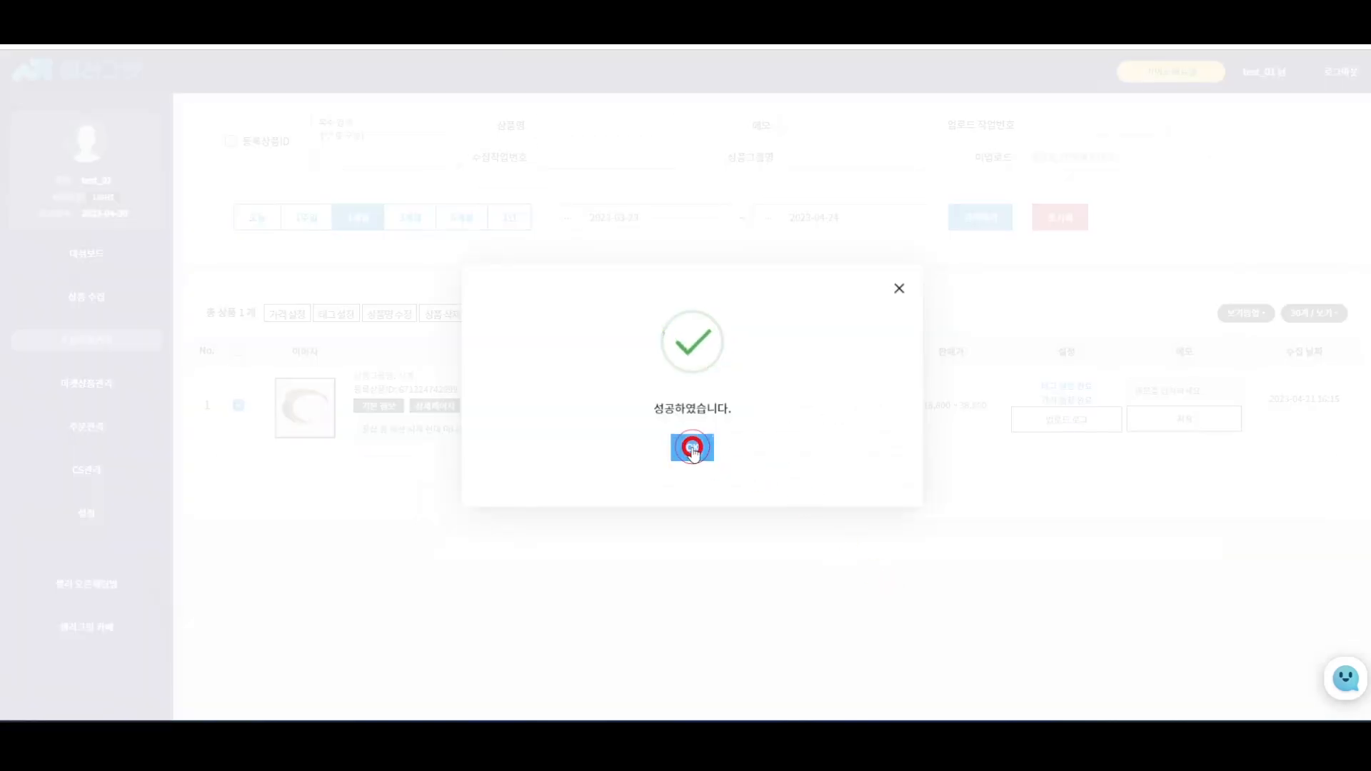
left_click(692, 448)
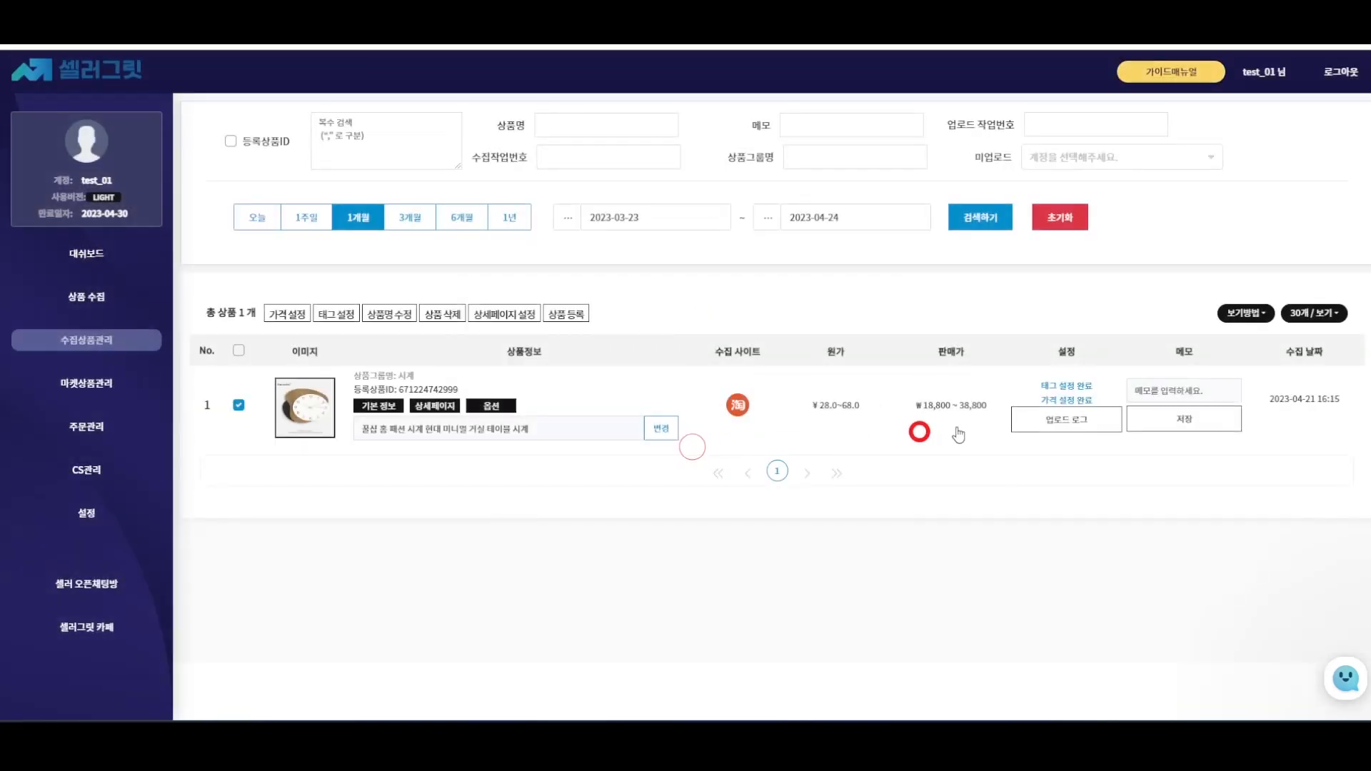
left_click(1083, 417)
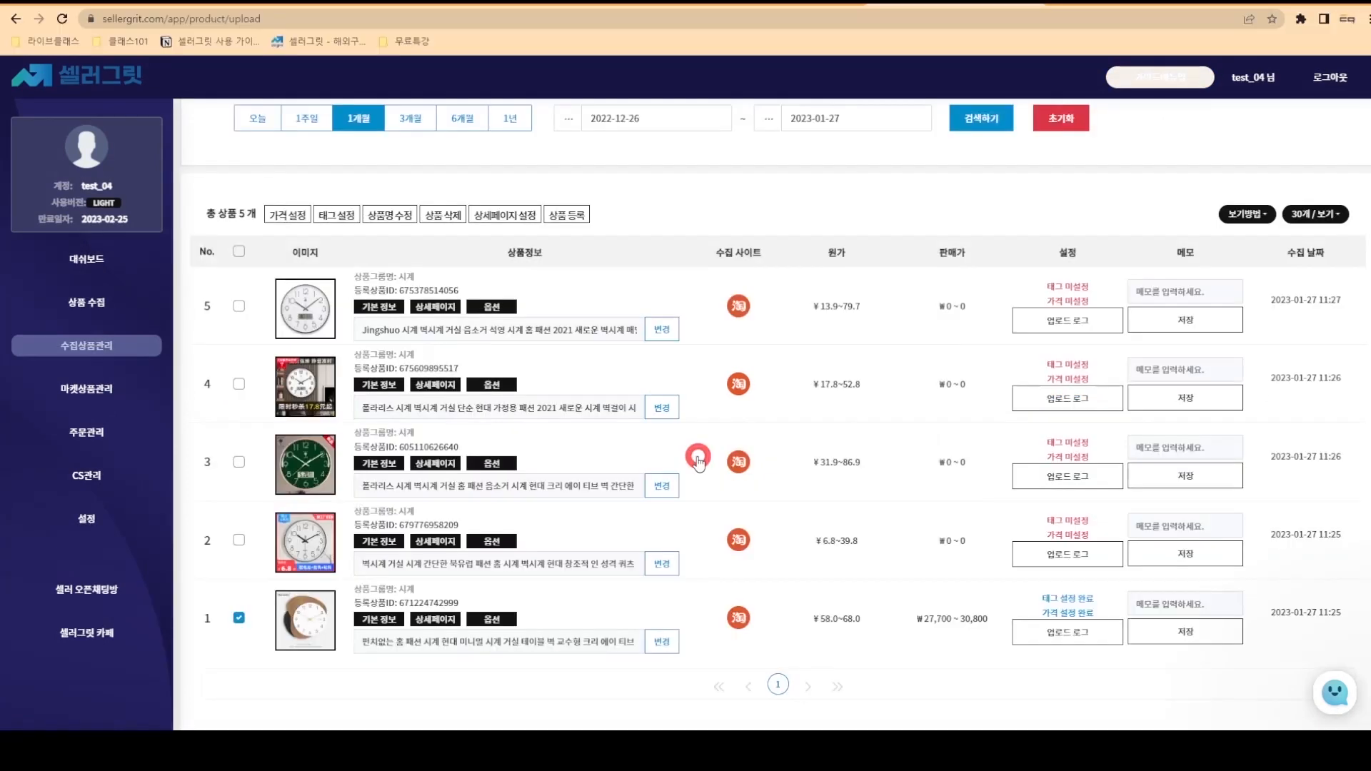
- Trim the clock's name from 63 to 49 characters, then bring up the banned-words list
left_click(398, 213)
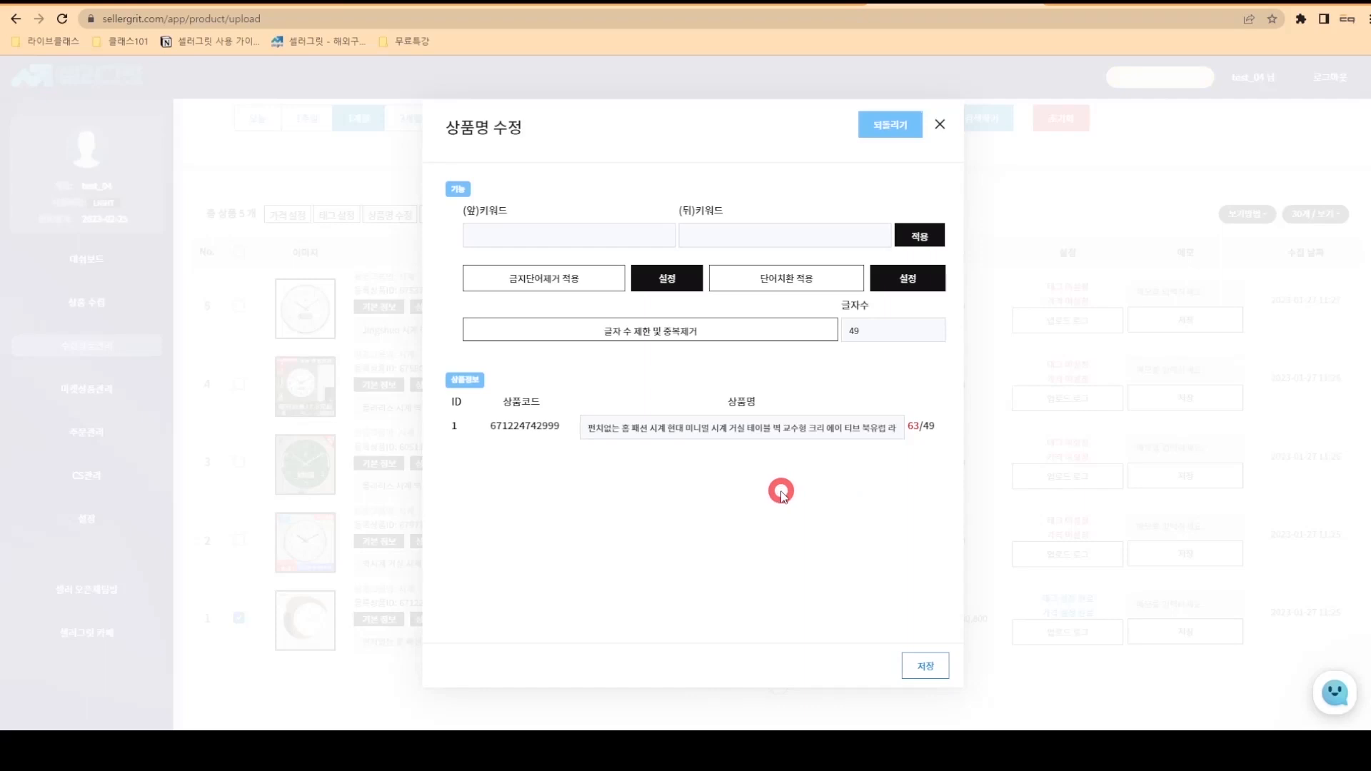
left_click(764, 333)
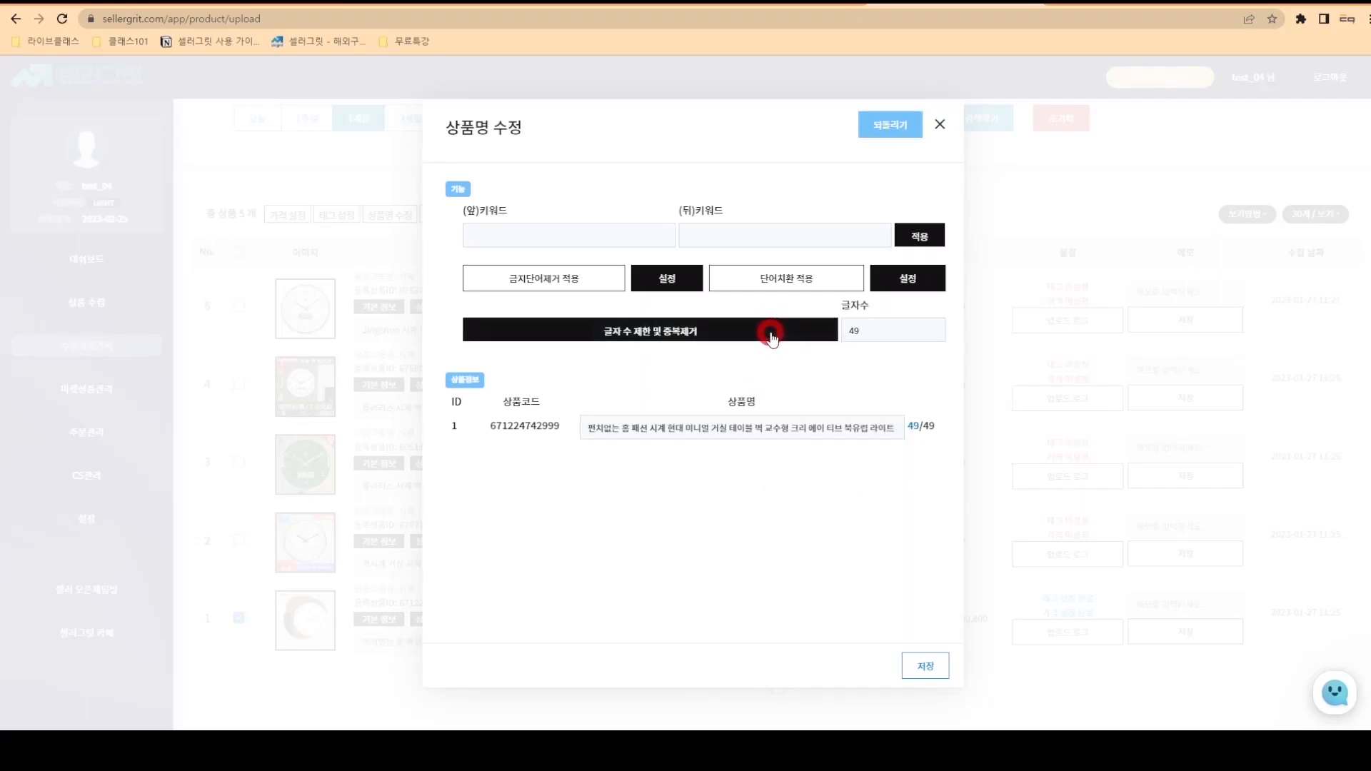
left_click(684, 284)
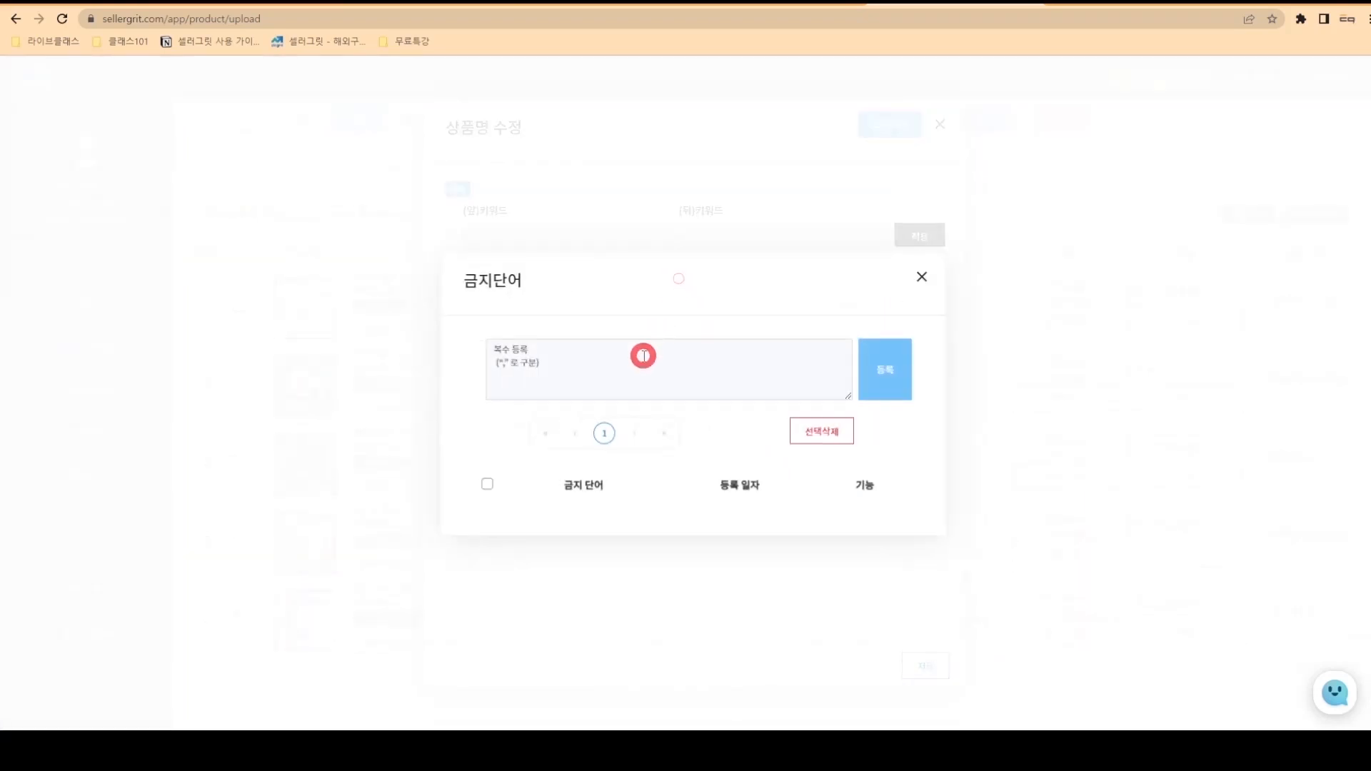
- Register 펀치없는 as a banned word
left_click(643, 356)
type("펴")
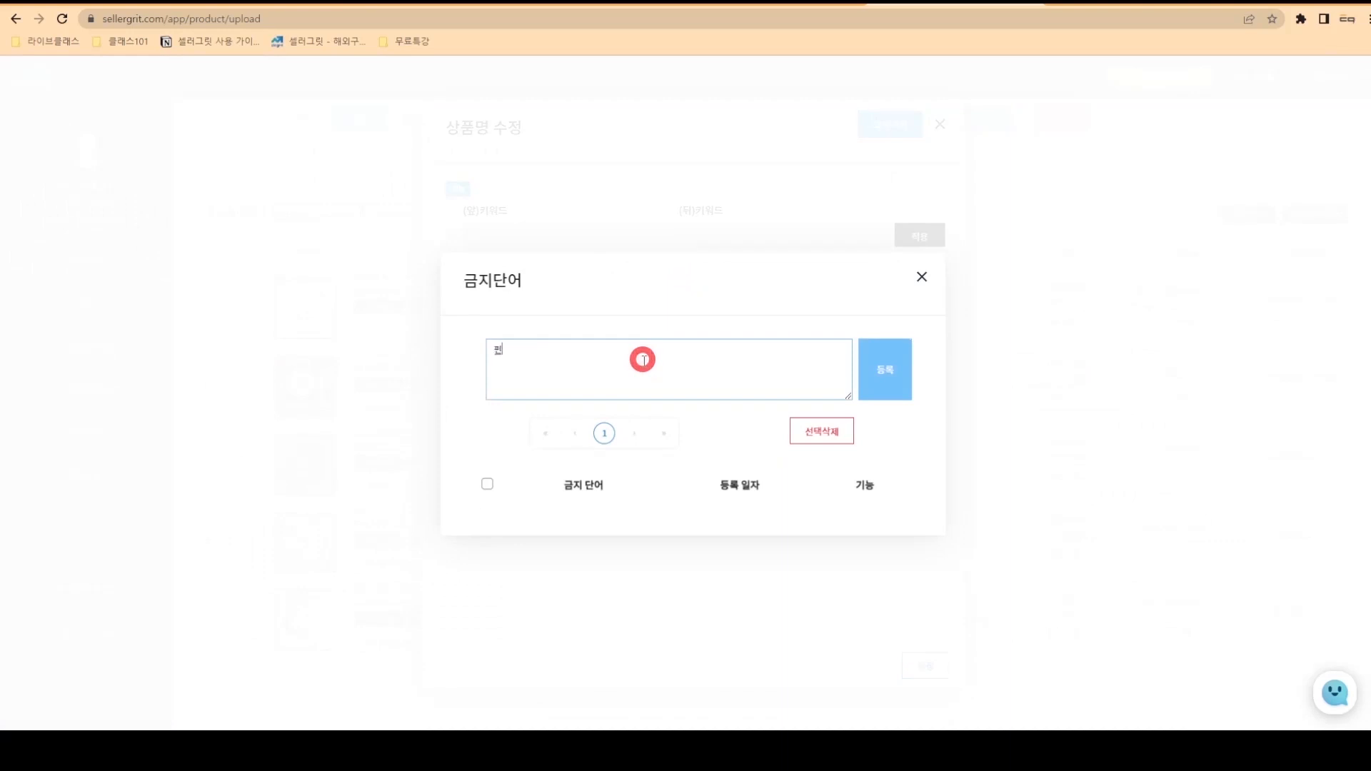
type("치없는")
left_click(896, 360)
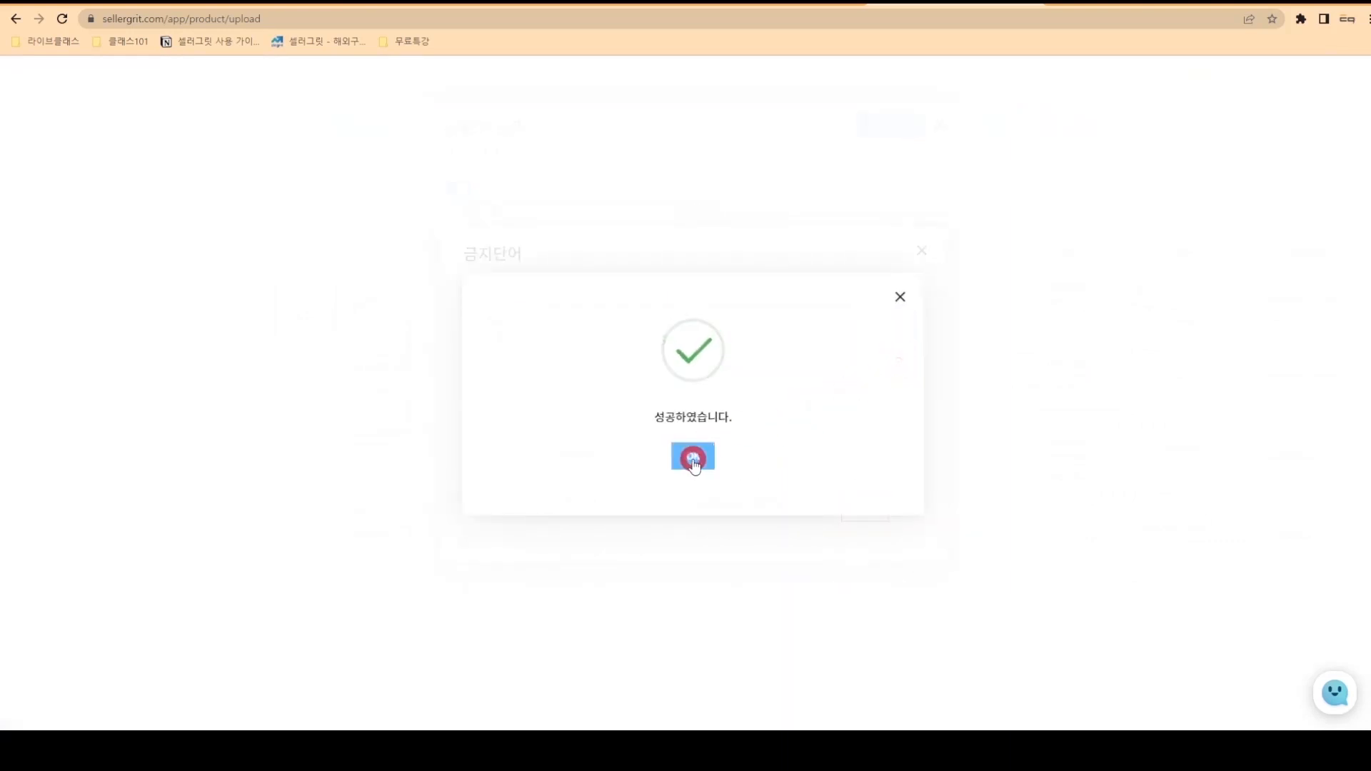
left_click(692, 459)
left_click(920, 251)
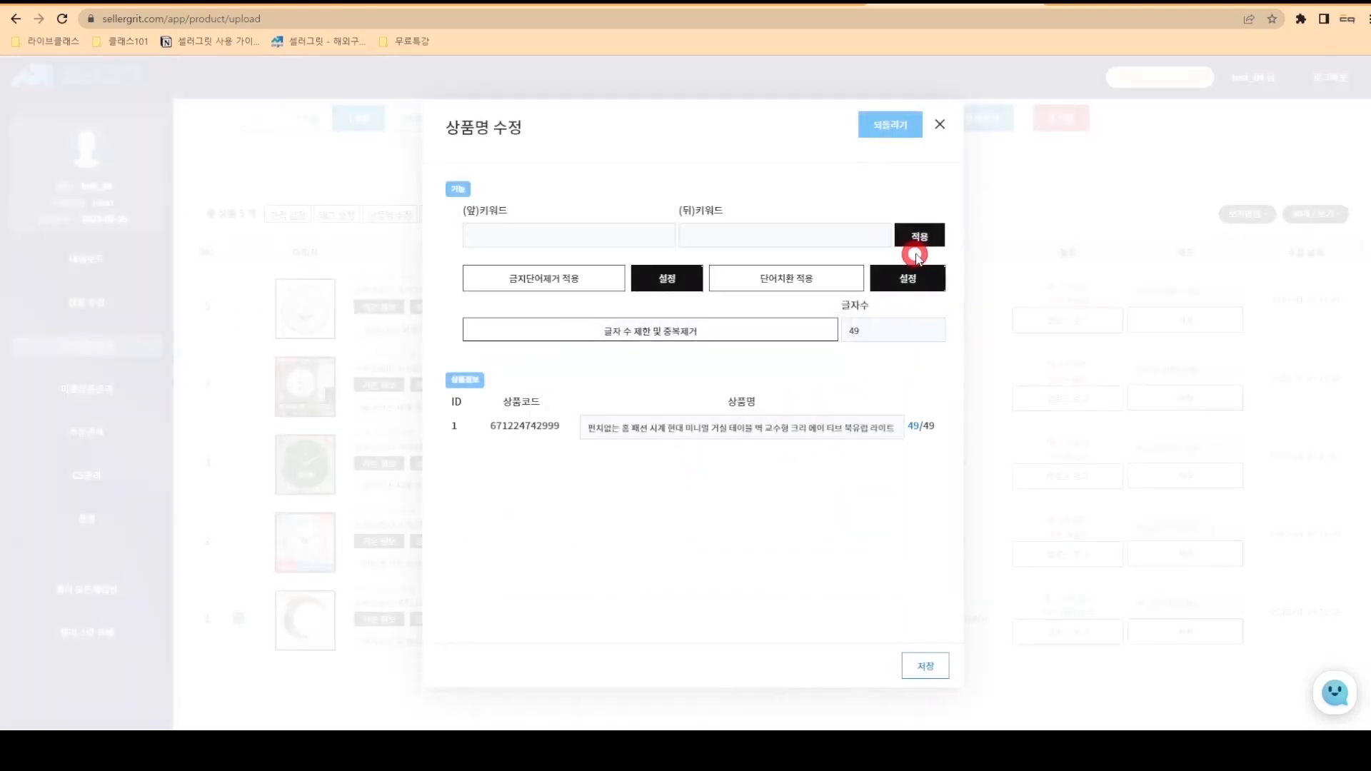
- Strip banned words and duplicates, cutting the name to 44 of 49 characters
left_click(592, 283)
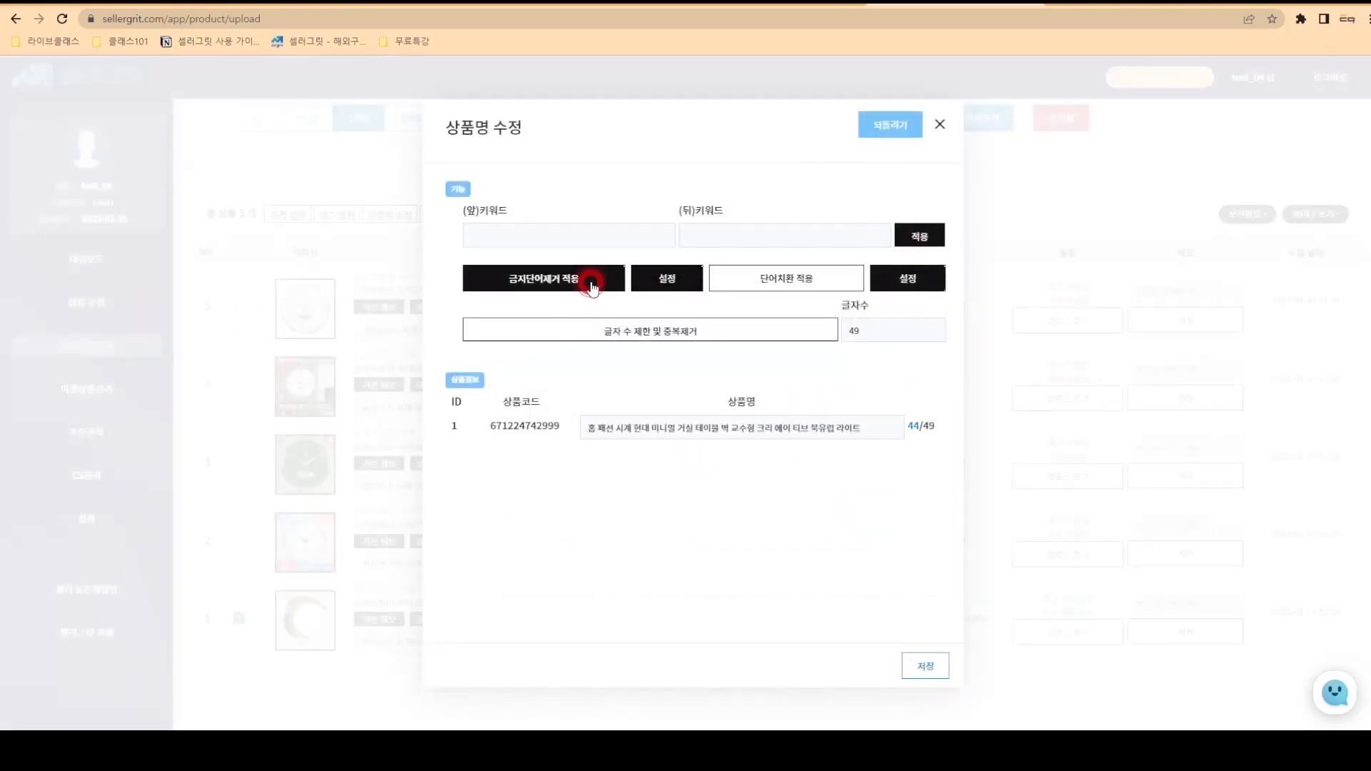
left_click(771, 333)
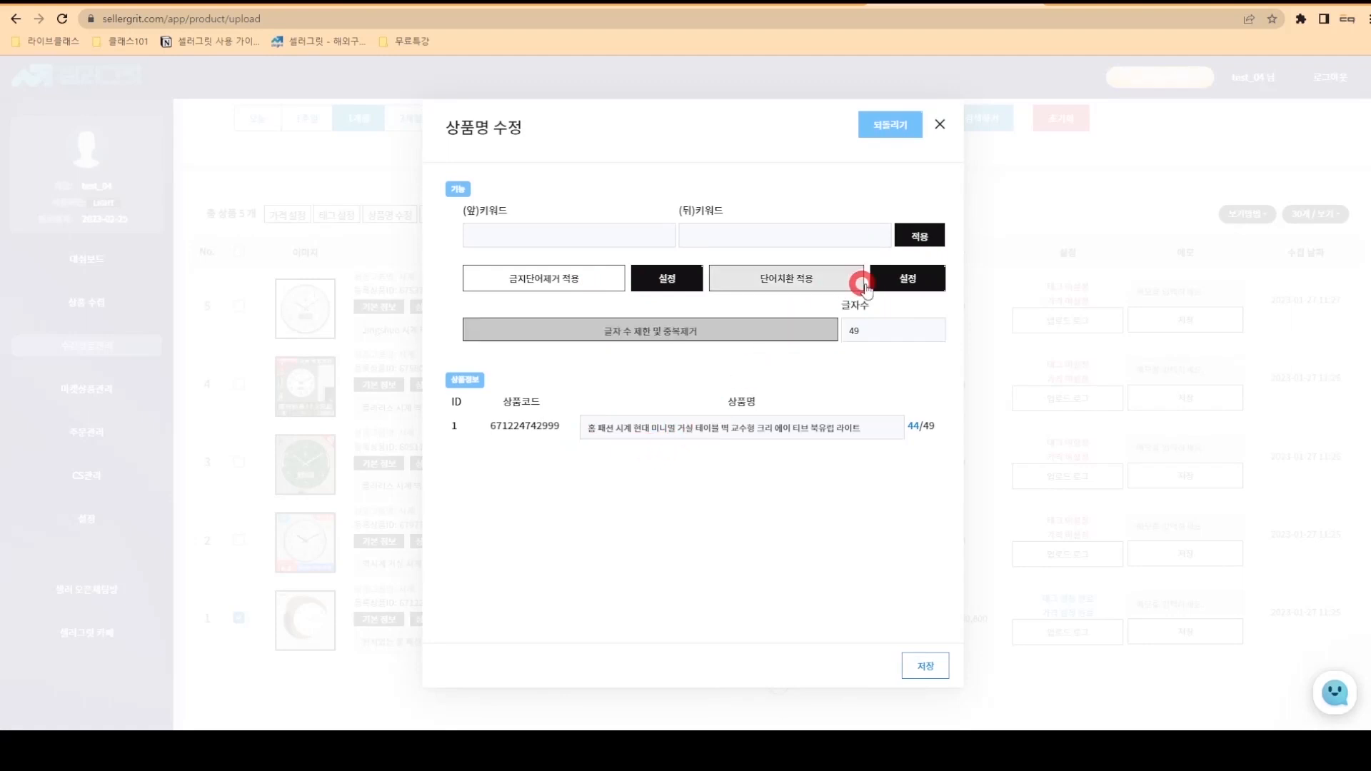
left_click(861, 283)
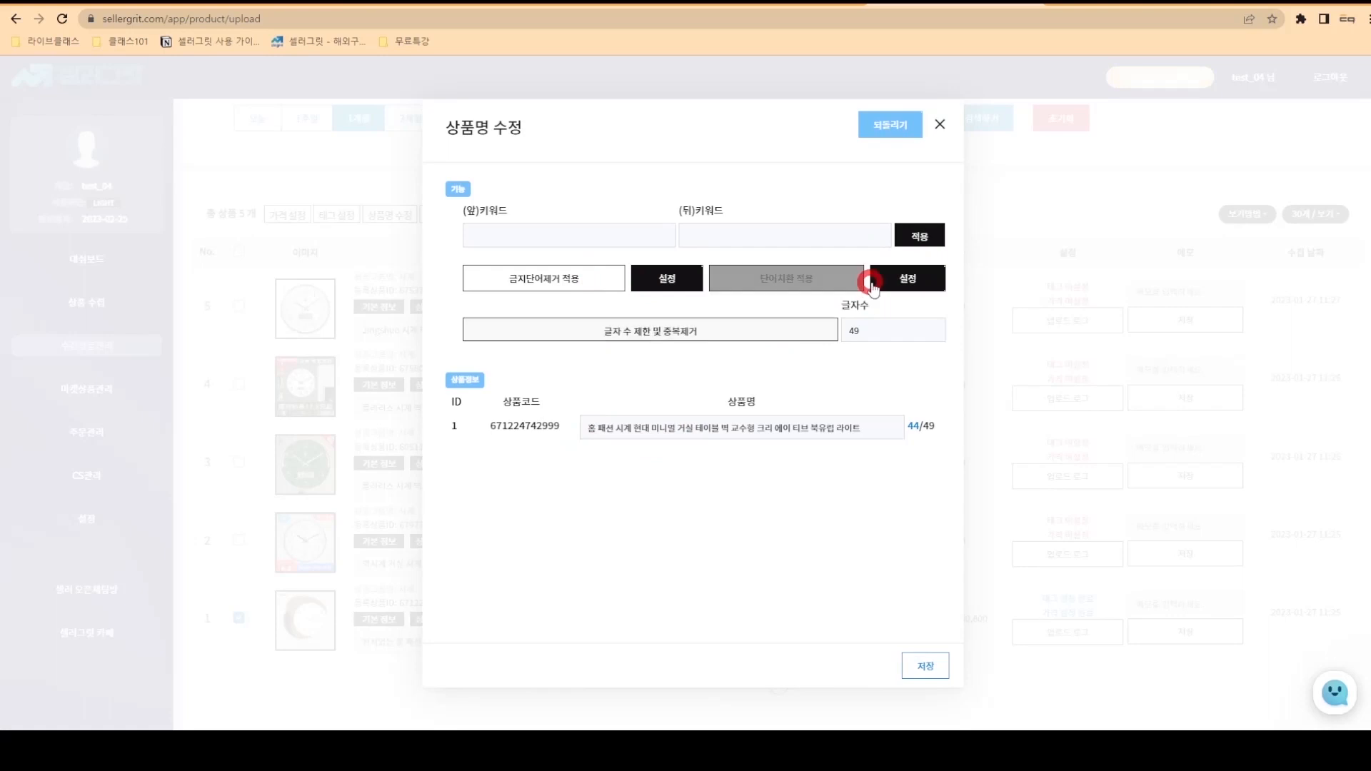
left_click(889, 279)
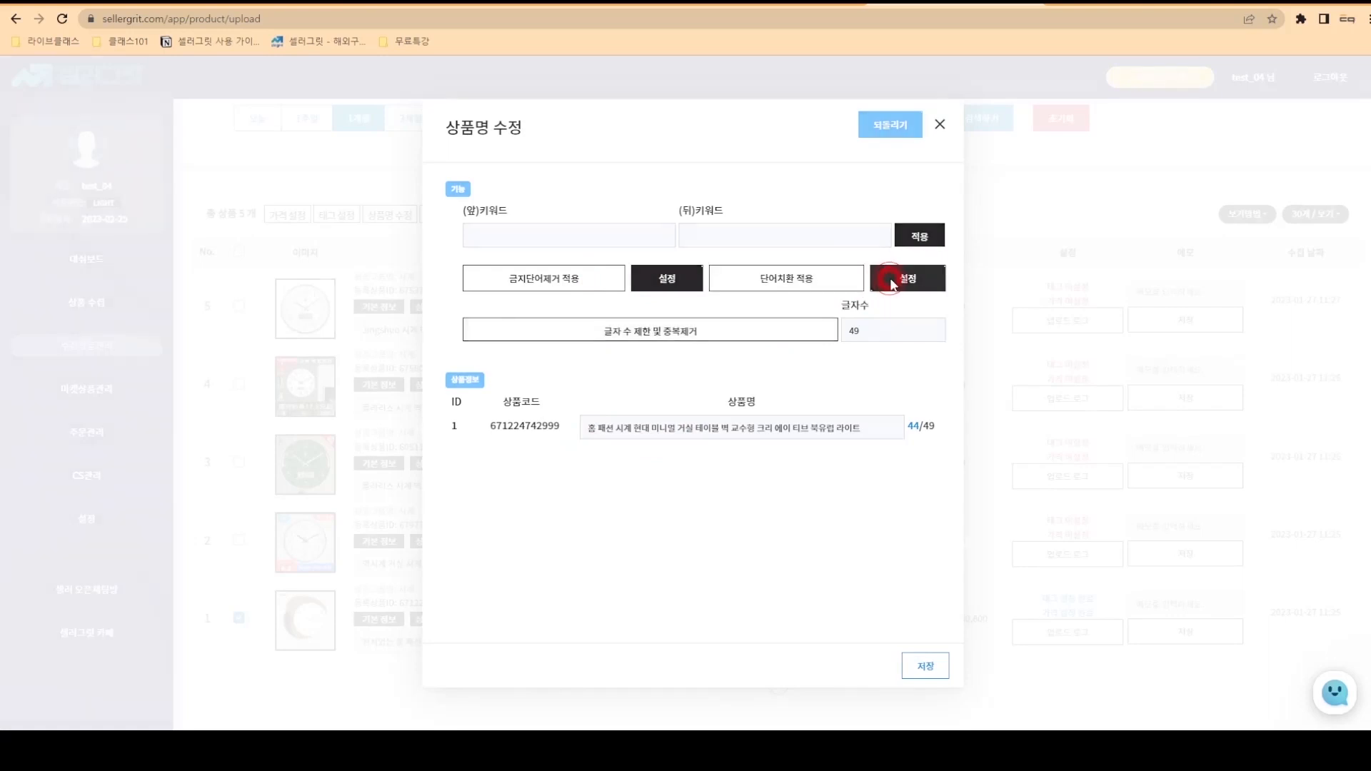
left_click(579, 368)
- Register a 홈→집 replacement rule and apply it so the name starts with 집
type("회")
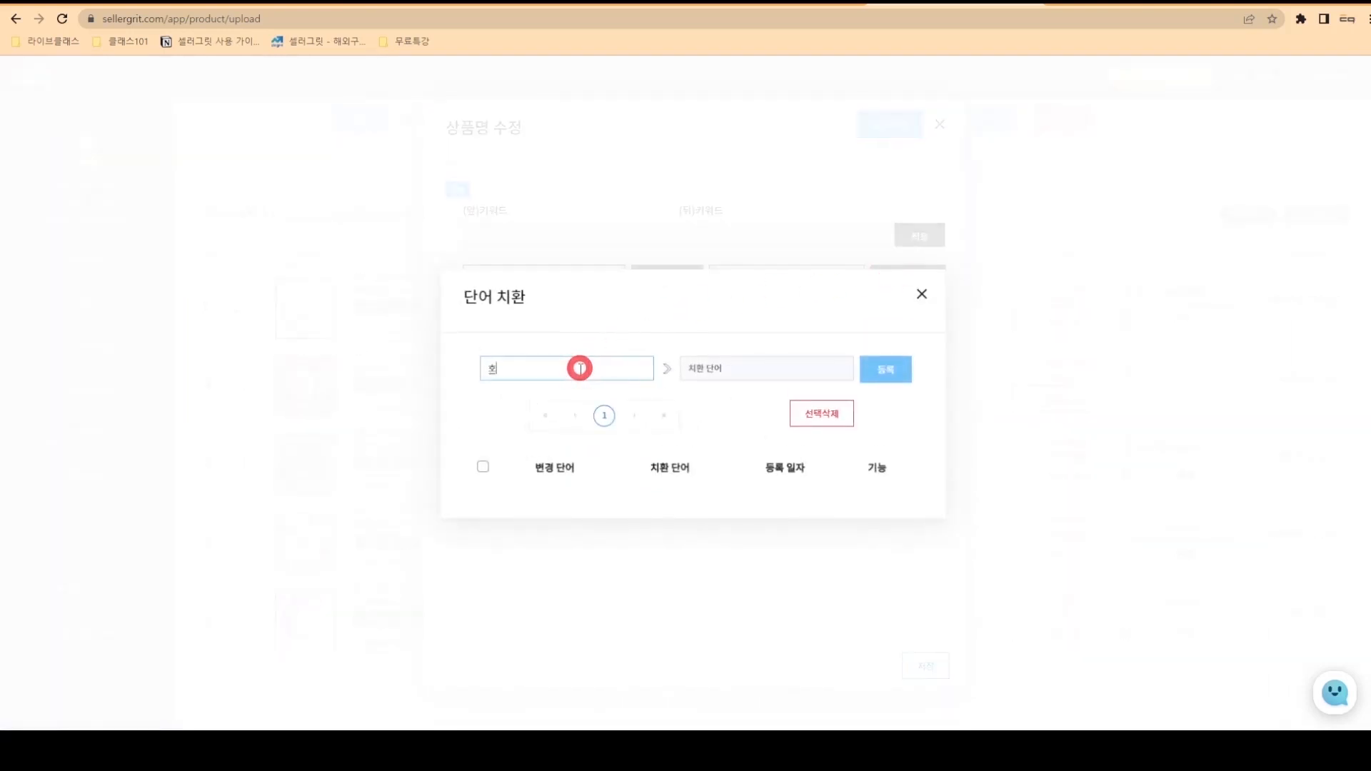
left_click(702, 370)
type("ㄹ")
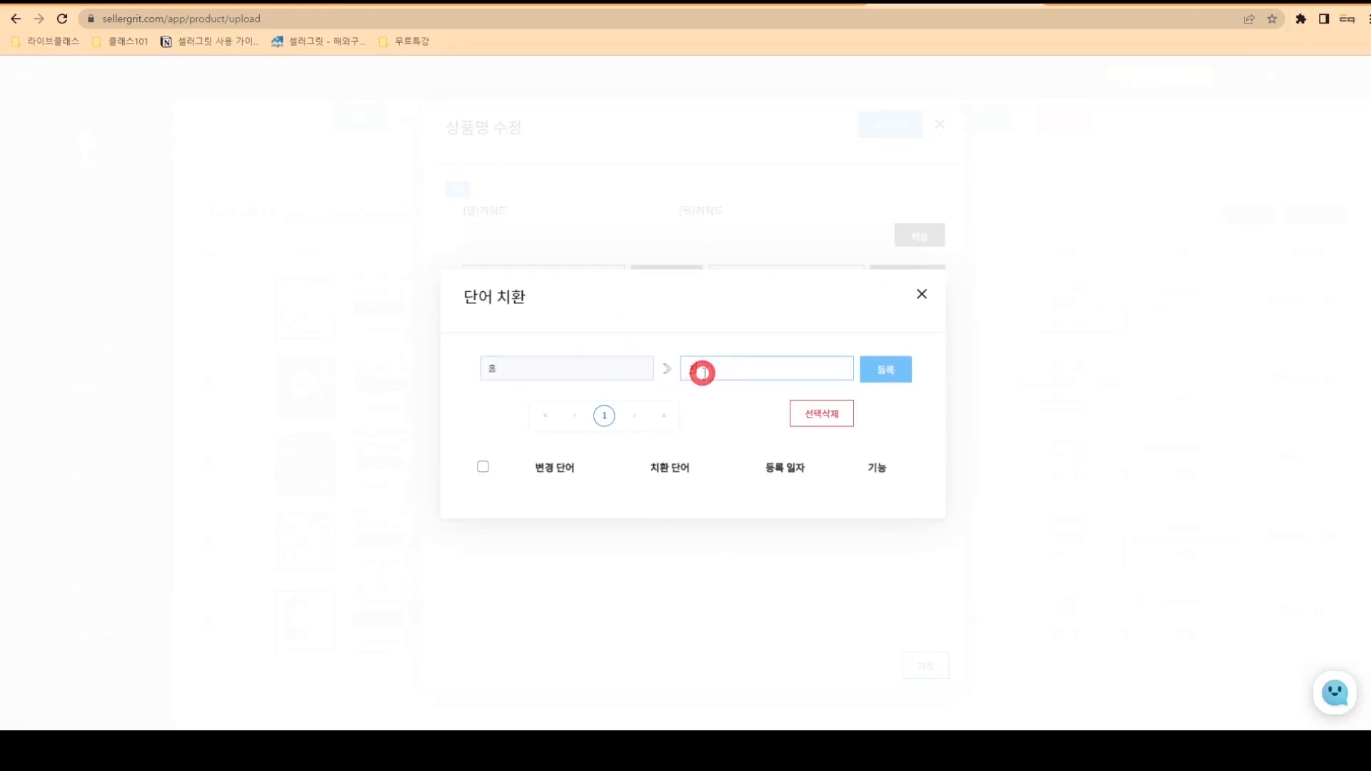
left_click(901, 370)
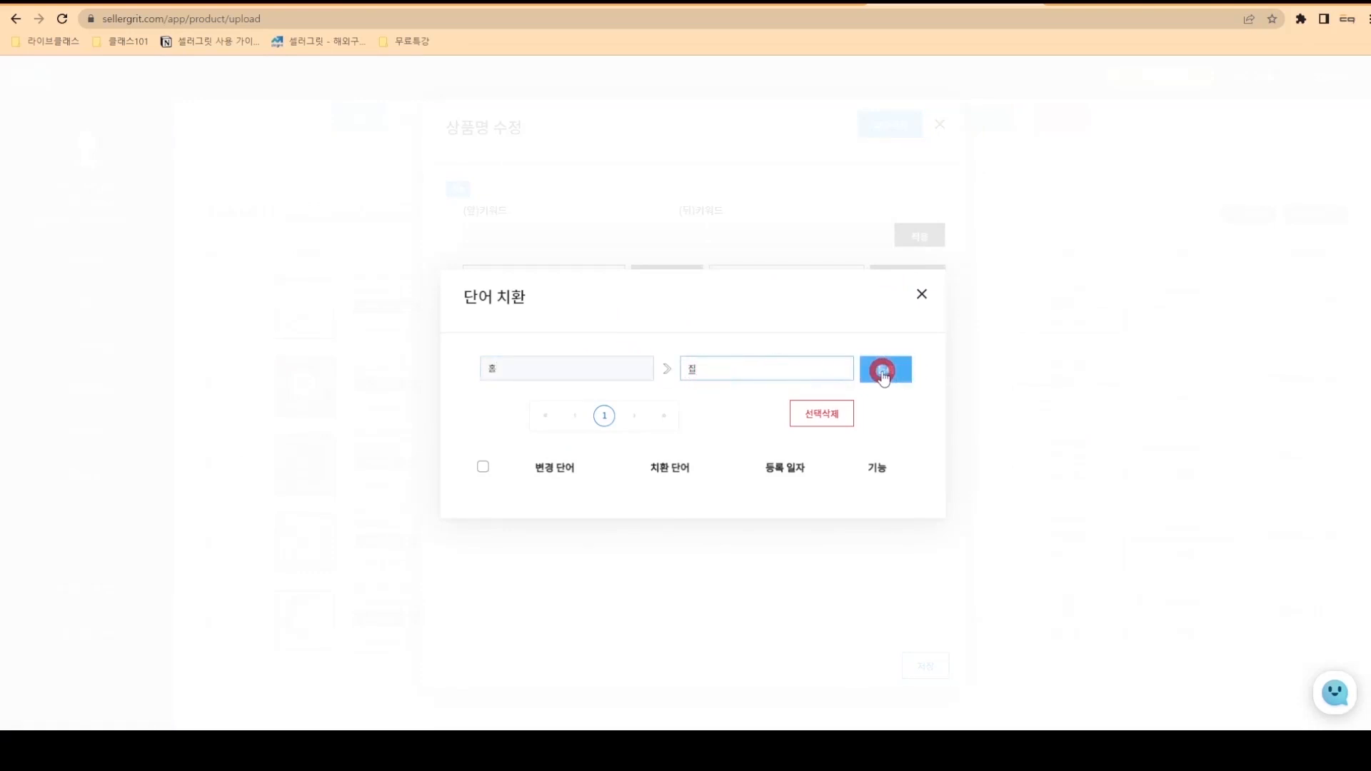
left_click(684, 457)
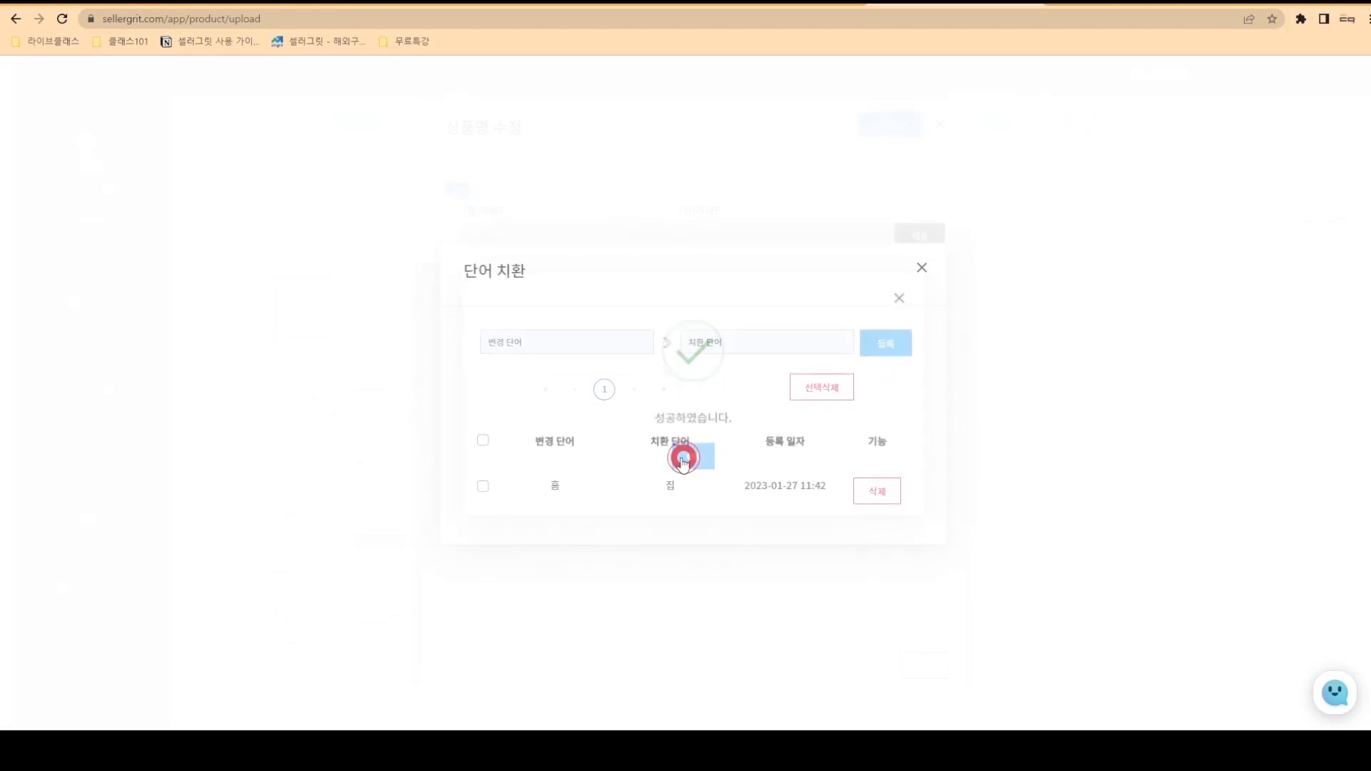
left_click(921, 267)
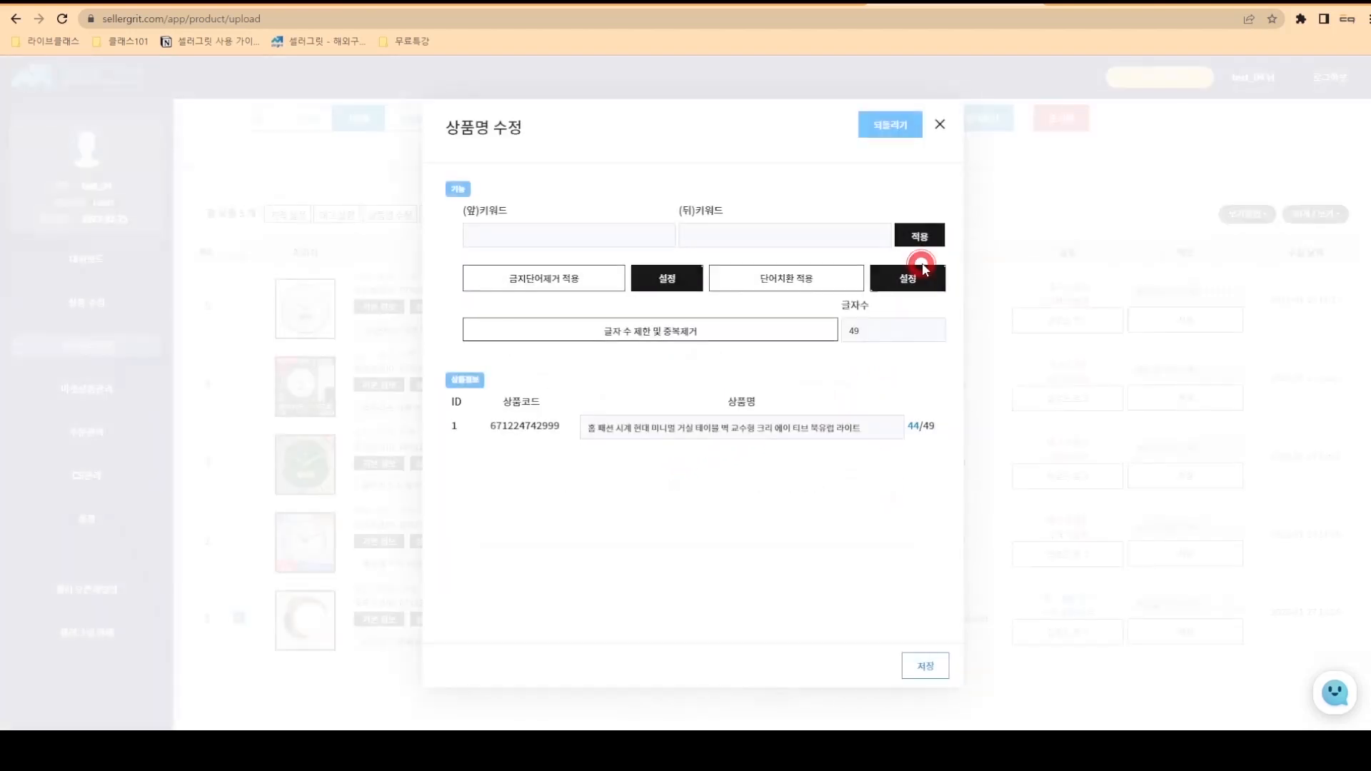
left_click(827, 280)
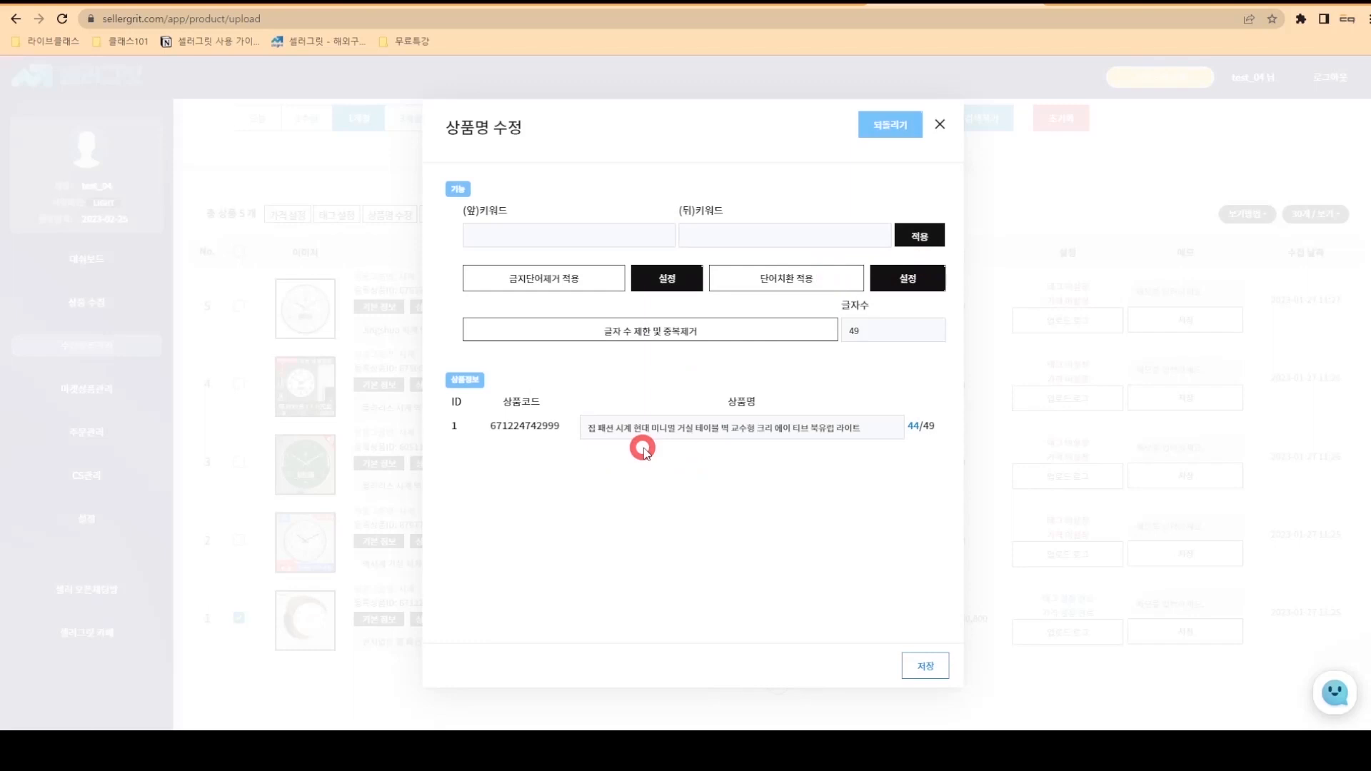
- Prefix the product name with the keyword 꿀샵
left_click(580, 237)
type("퀴")
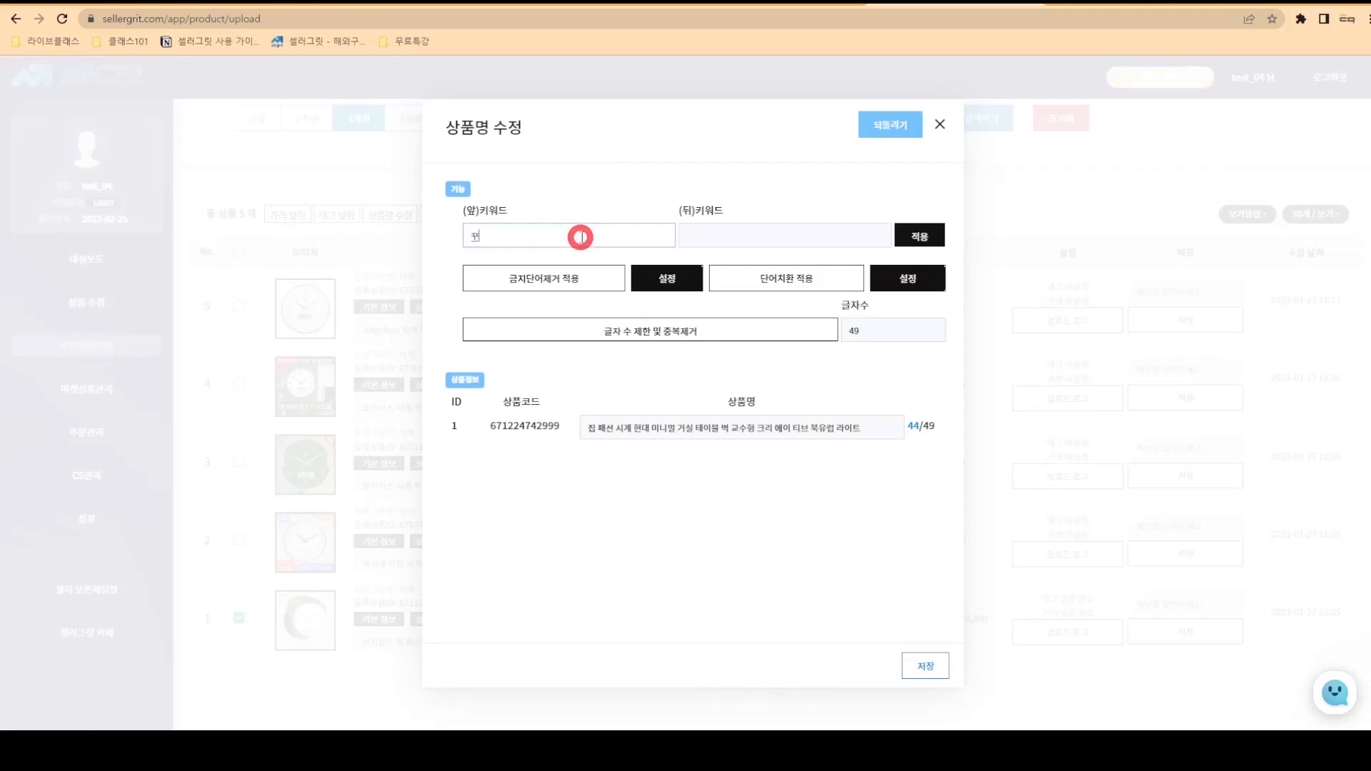
type("샵")
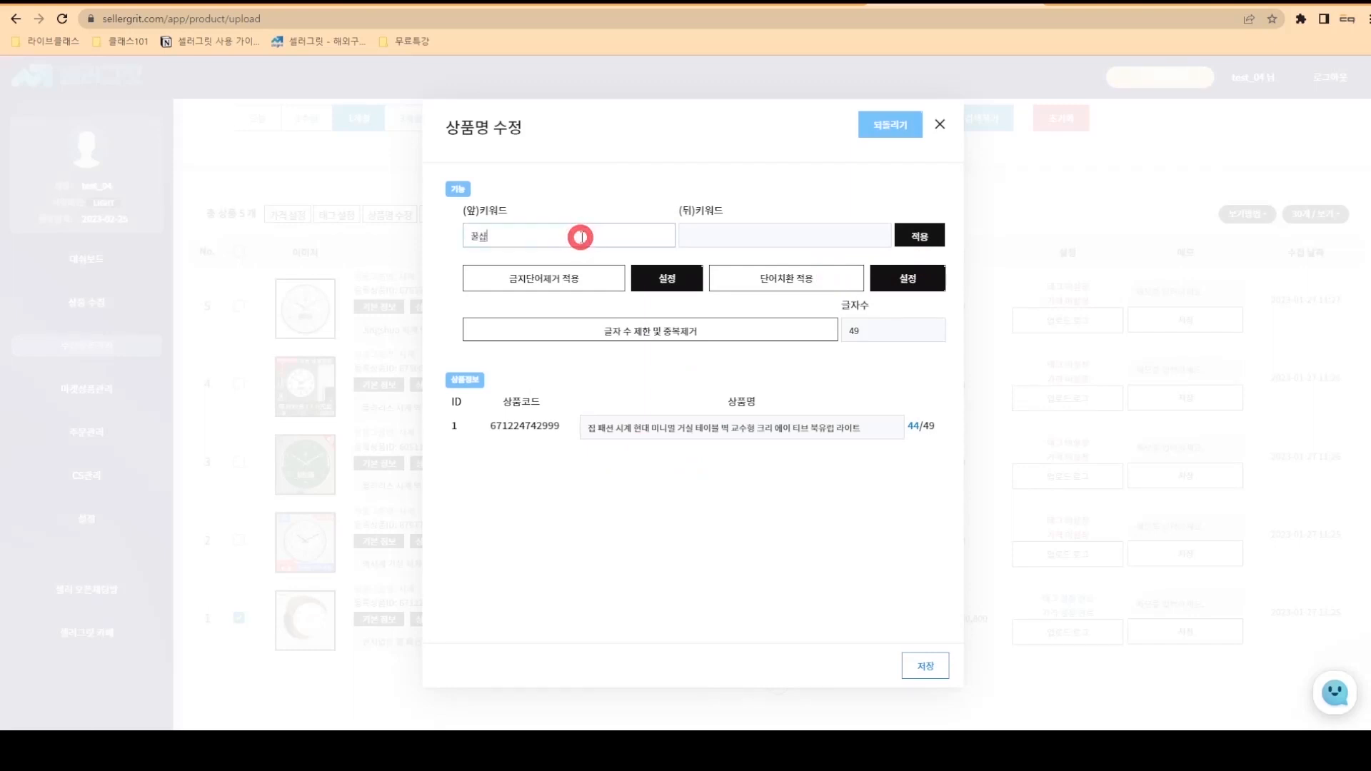
left_click(919, 237)
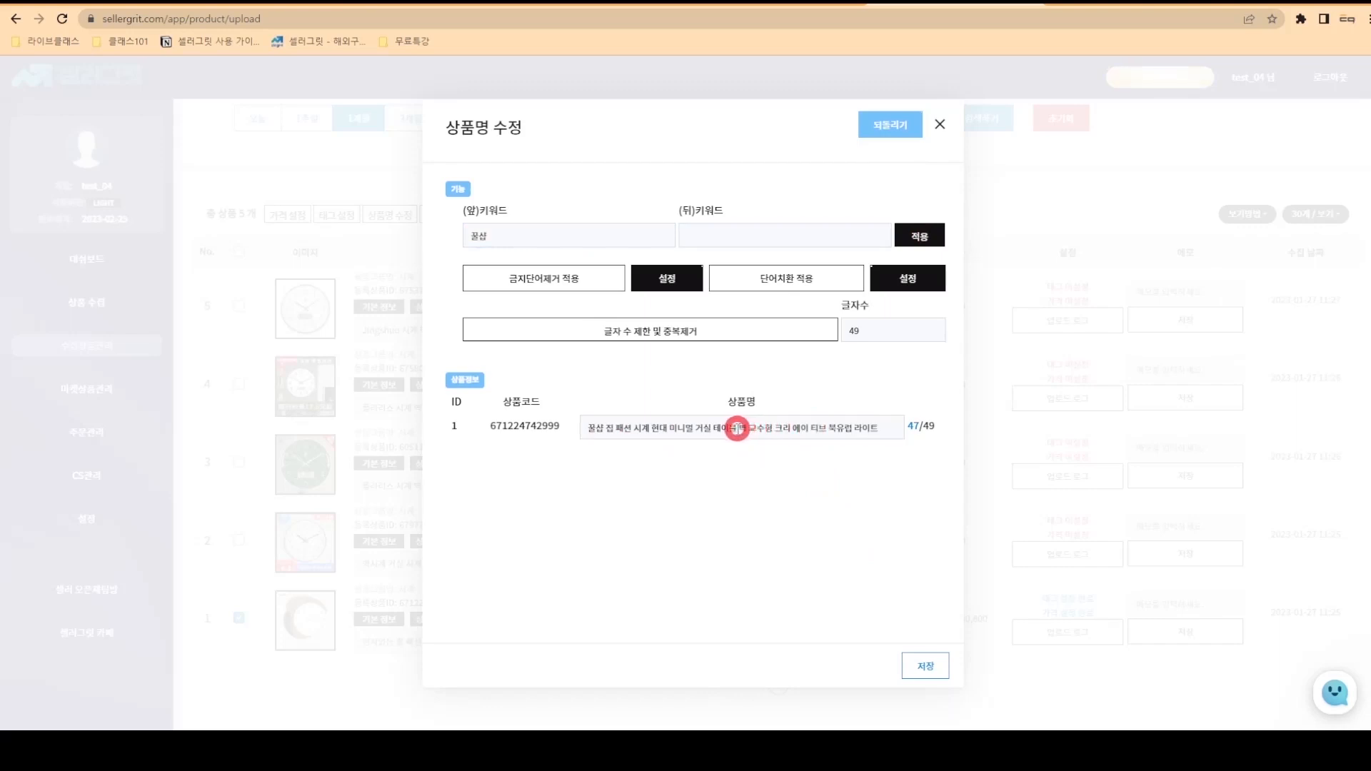
- Replace the words after 테이블 with 시계 and save the 47-character name
left_click_drag(743, 427, 901, 427)
key("BackSpace")
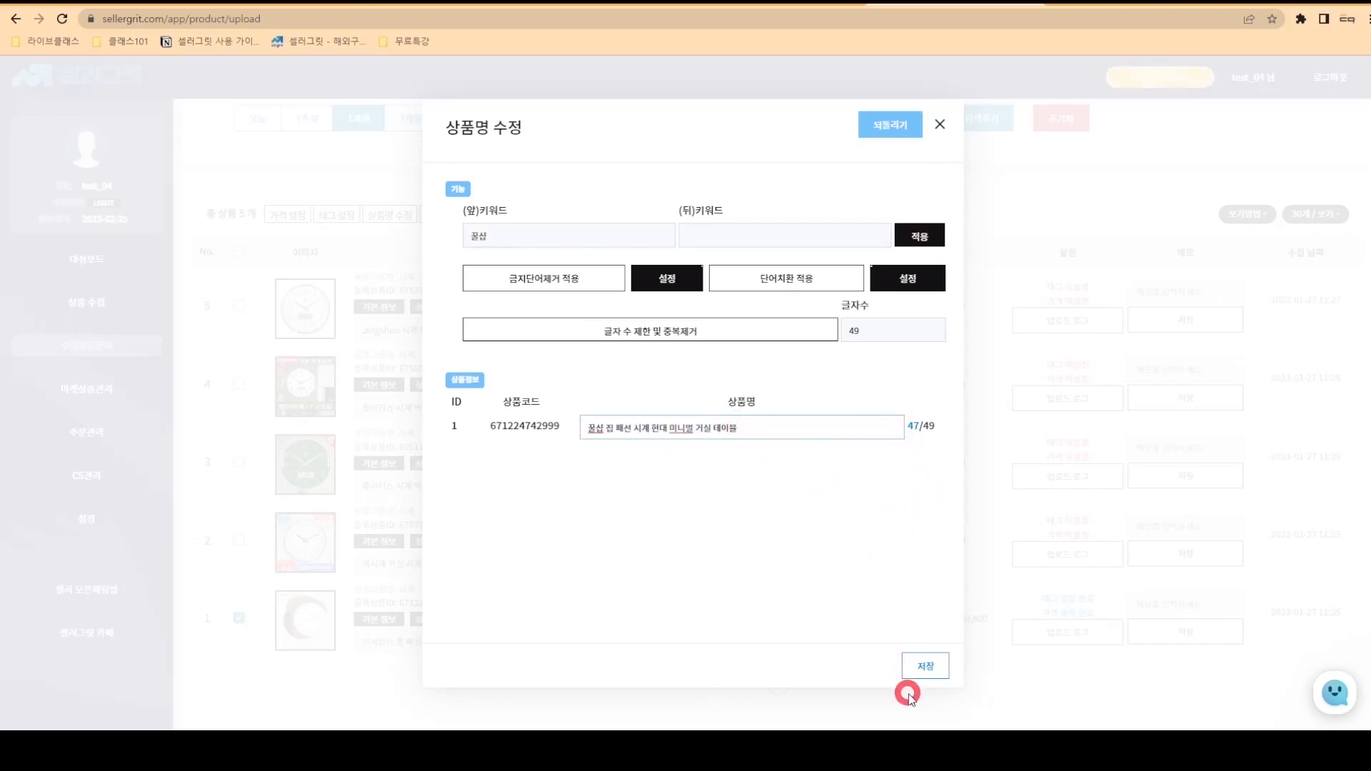
left_click(923, 670)
type("시계")
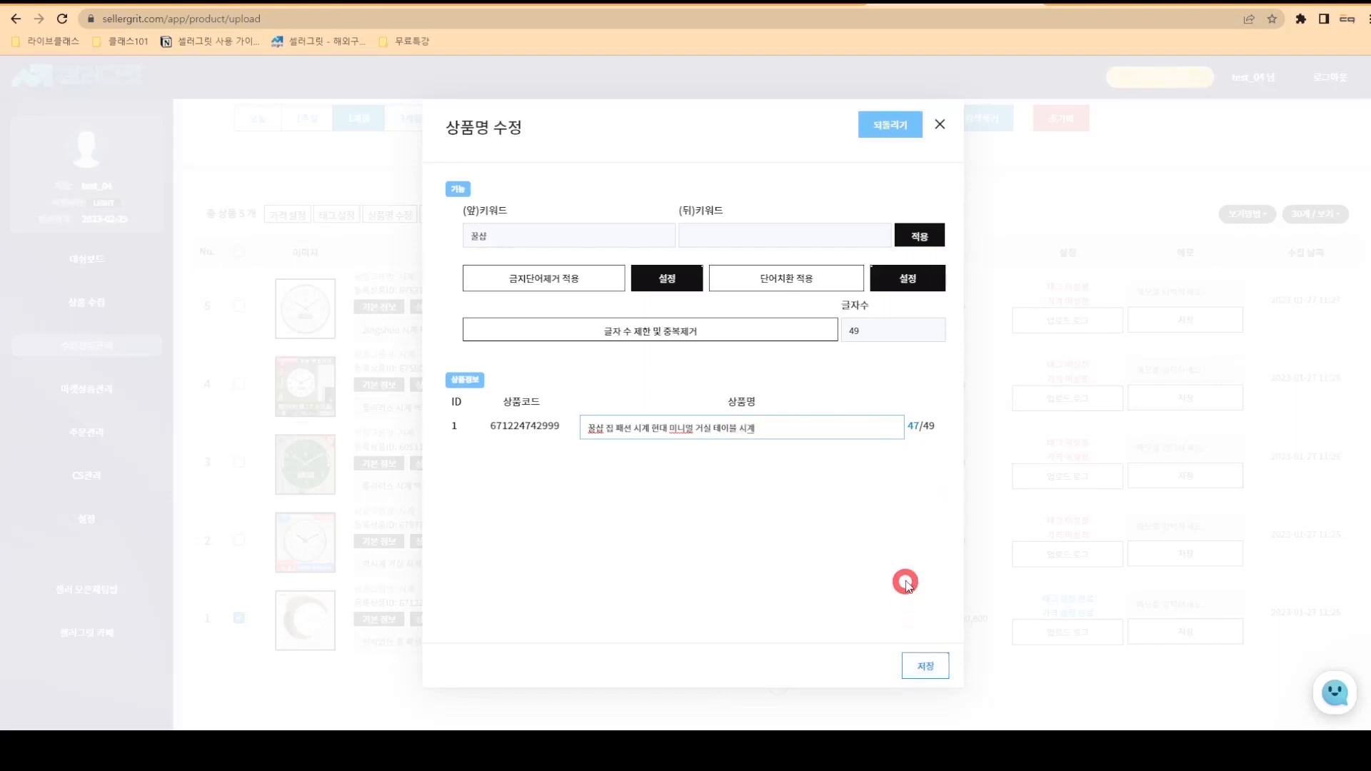
left_click(921, 661)
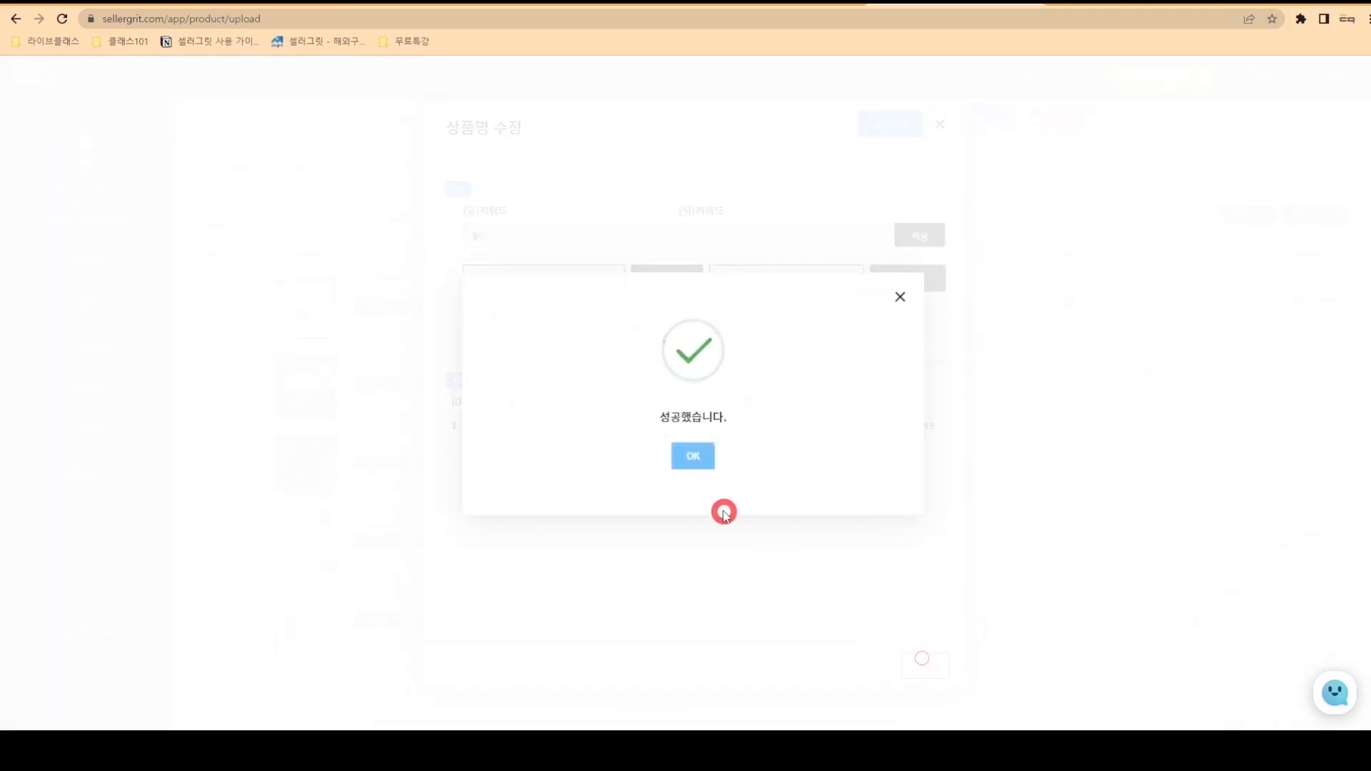
left_click(697, 457)
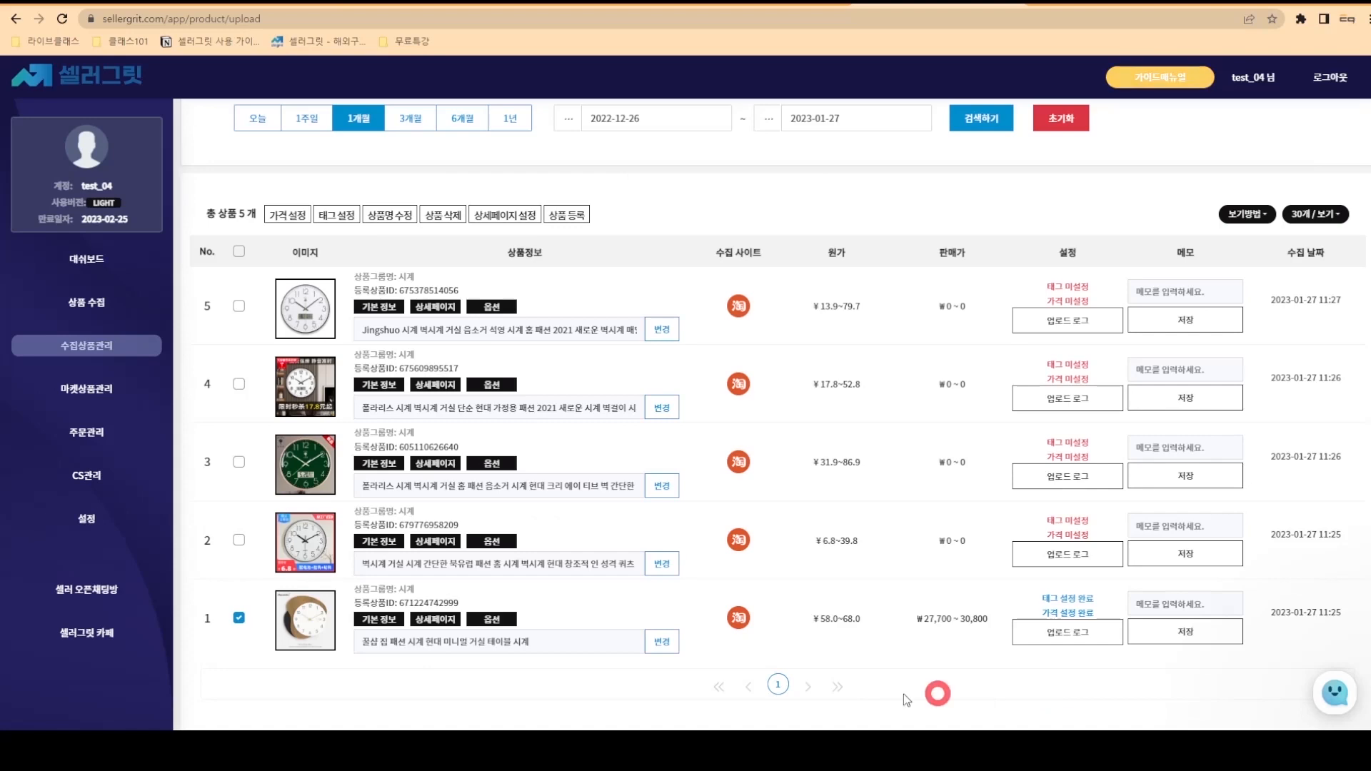
- Review a sample Smart Store plate listing's attribute table, then return to SellerGrit
left_click(529, 216)
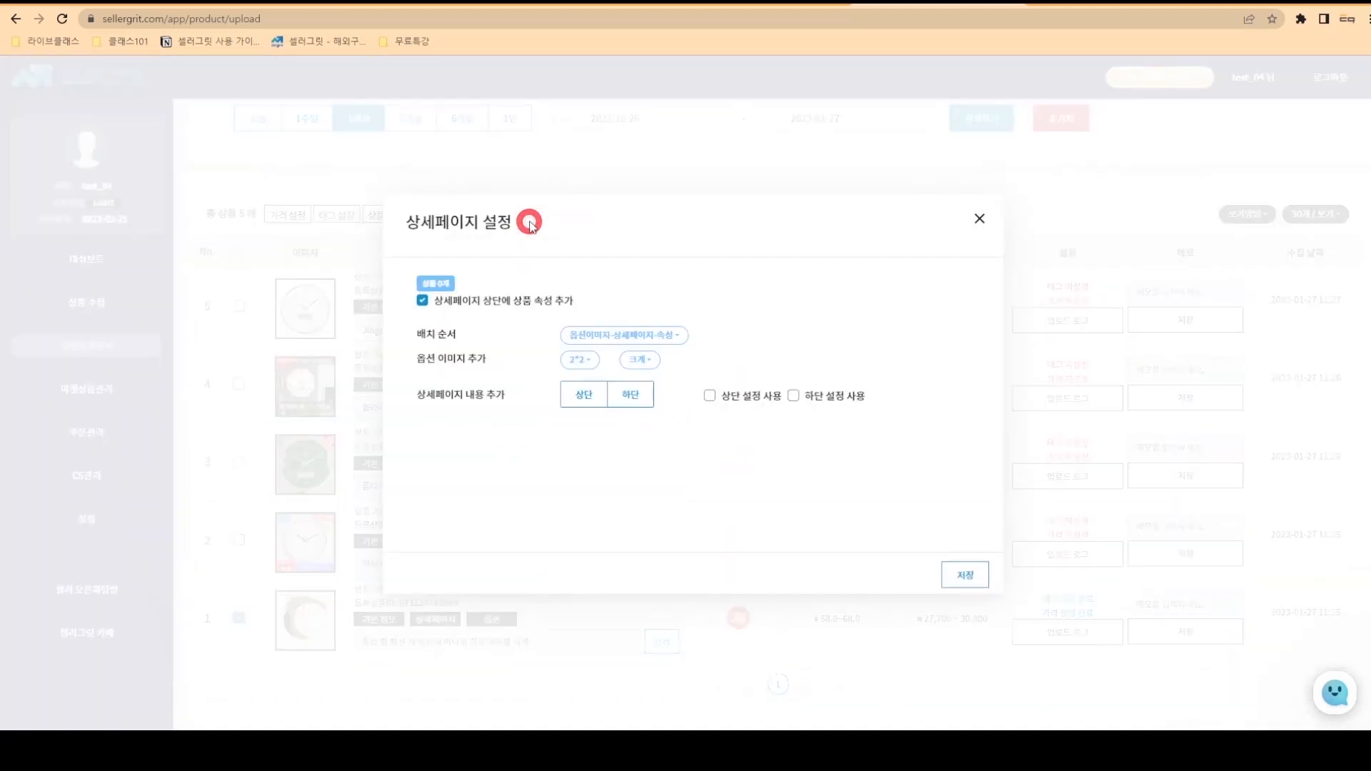
left_click(1050, 7)
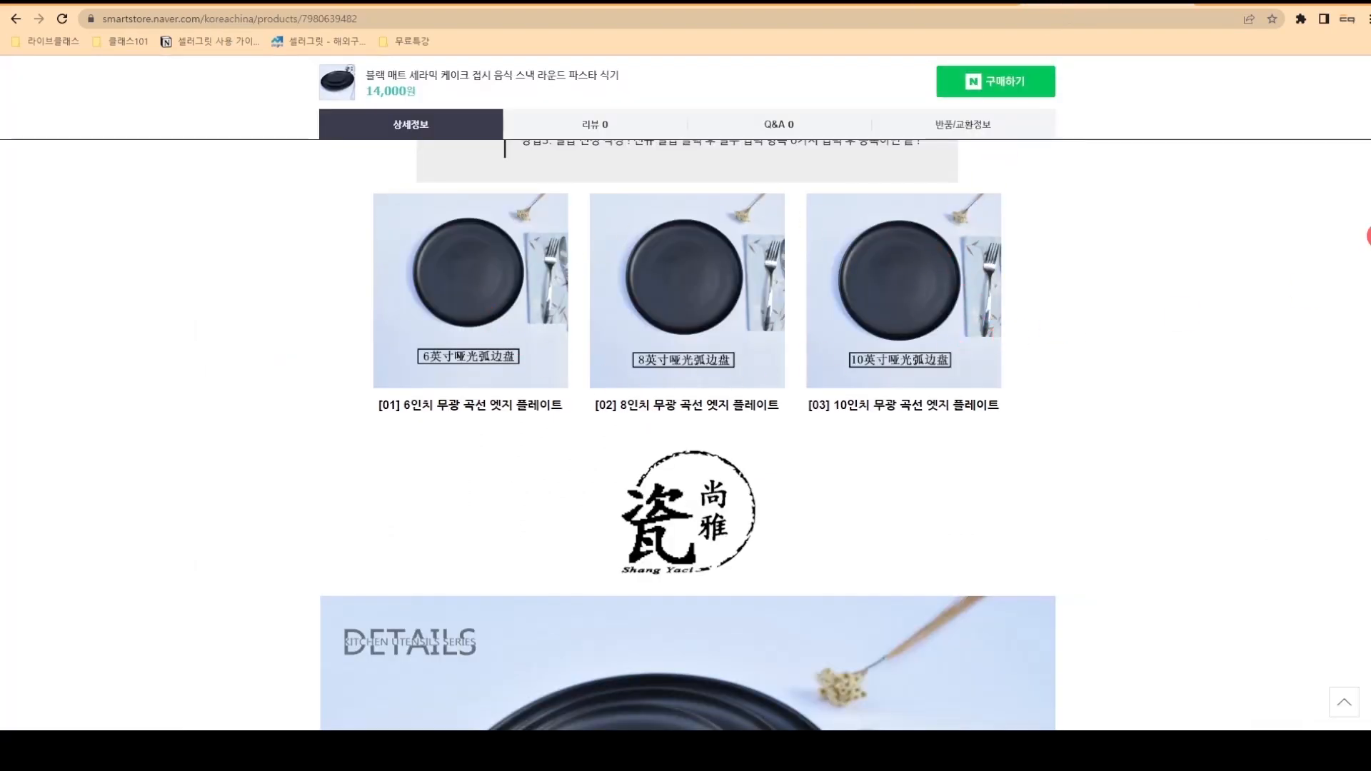
scroll(1368, 235, "down", 15)
scroll(1369, 236, "down", 15)
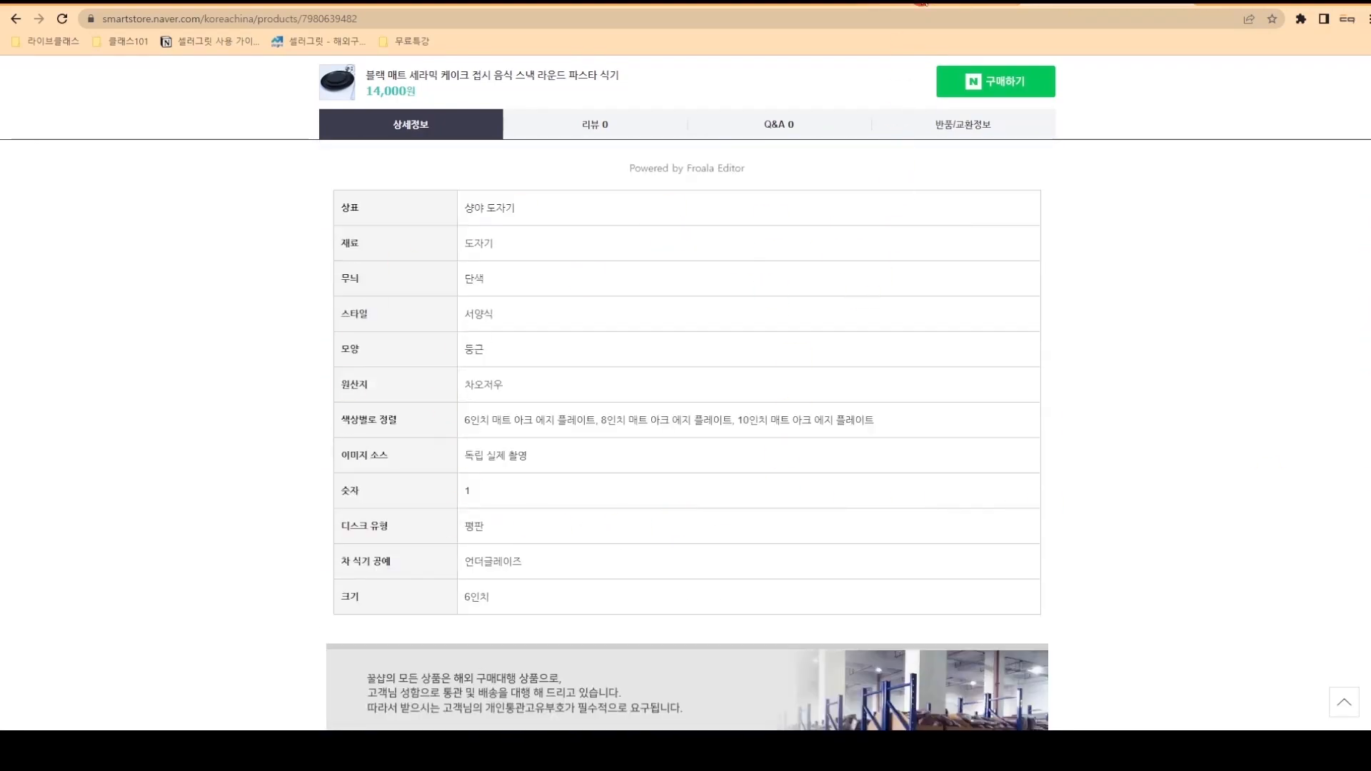
left_click(921, 3)
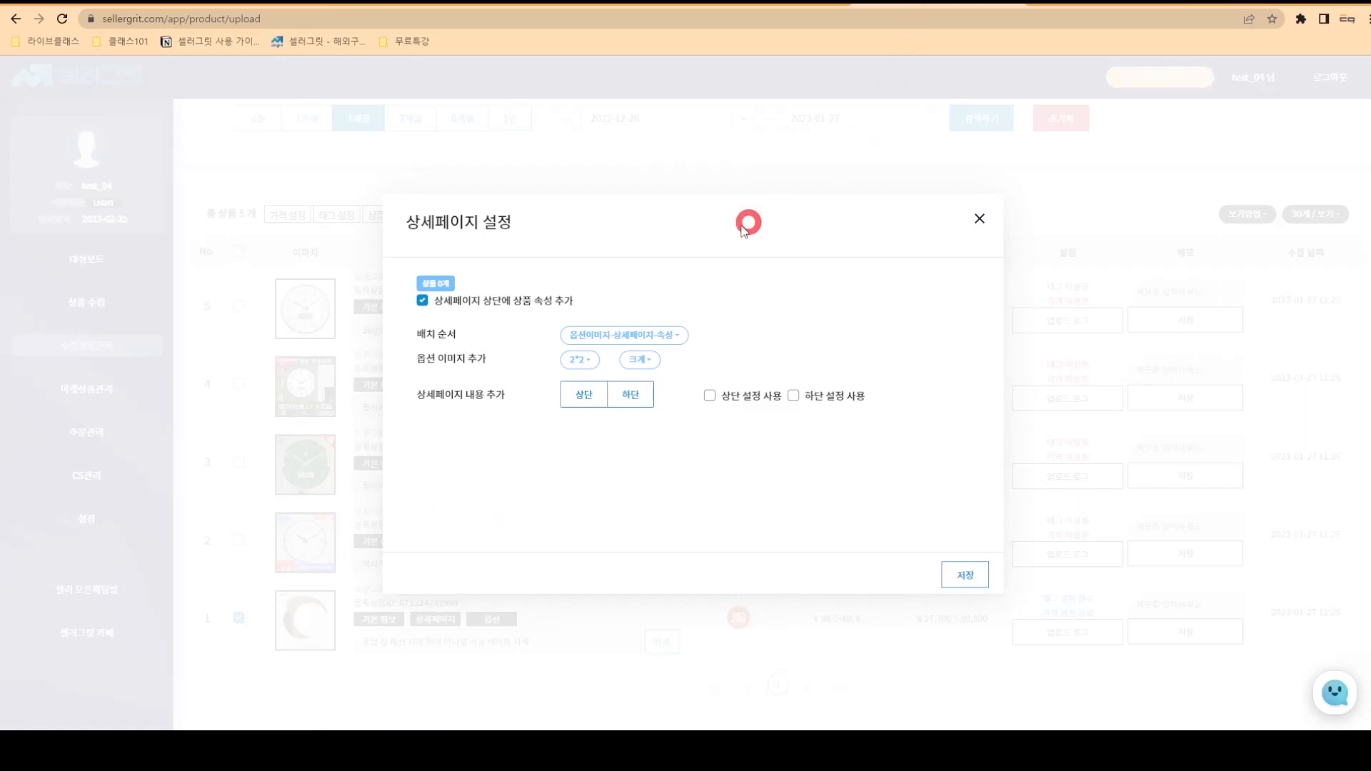
- Save the layout order option images, detail page, attributes with a 2*2 option image grid
left_click(657, 333)
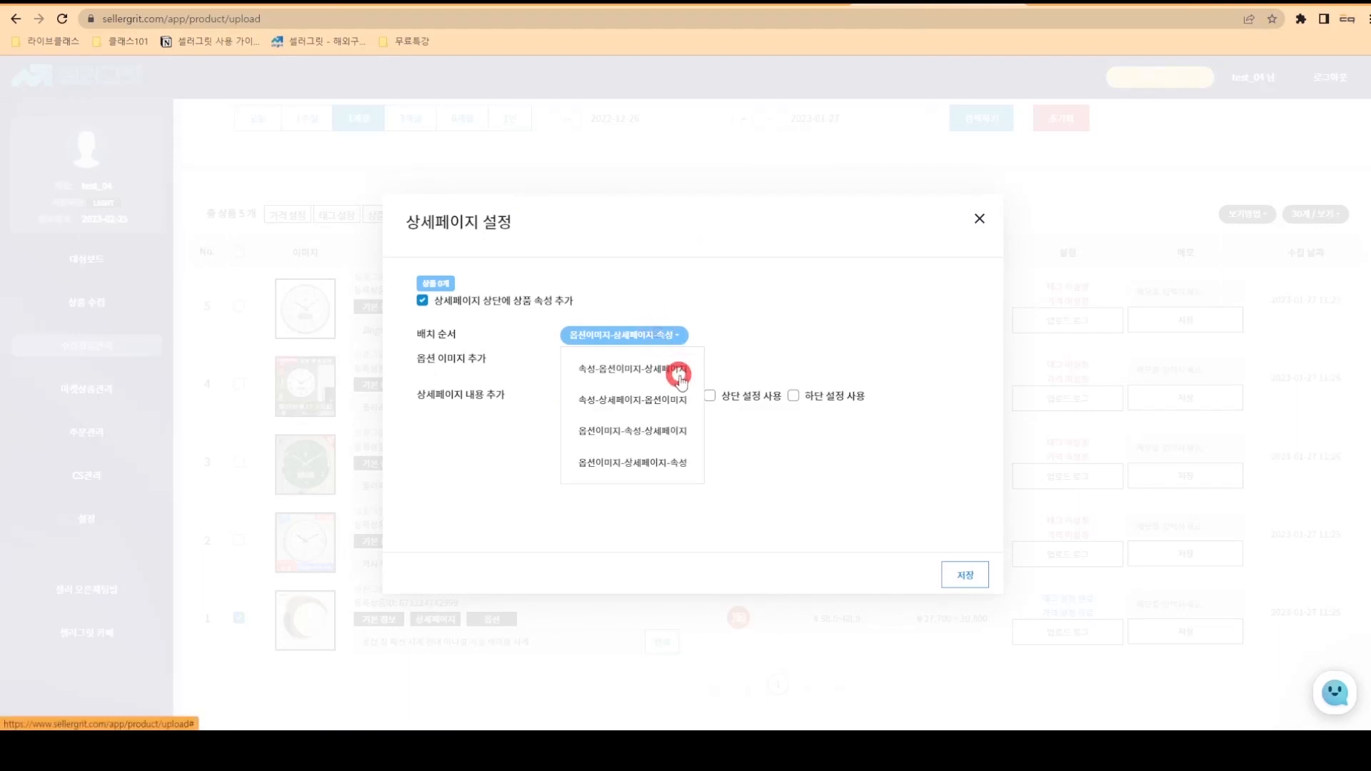
left_click(669, 463)
left_click(595, 359)
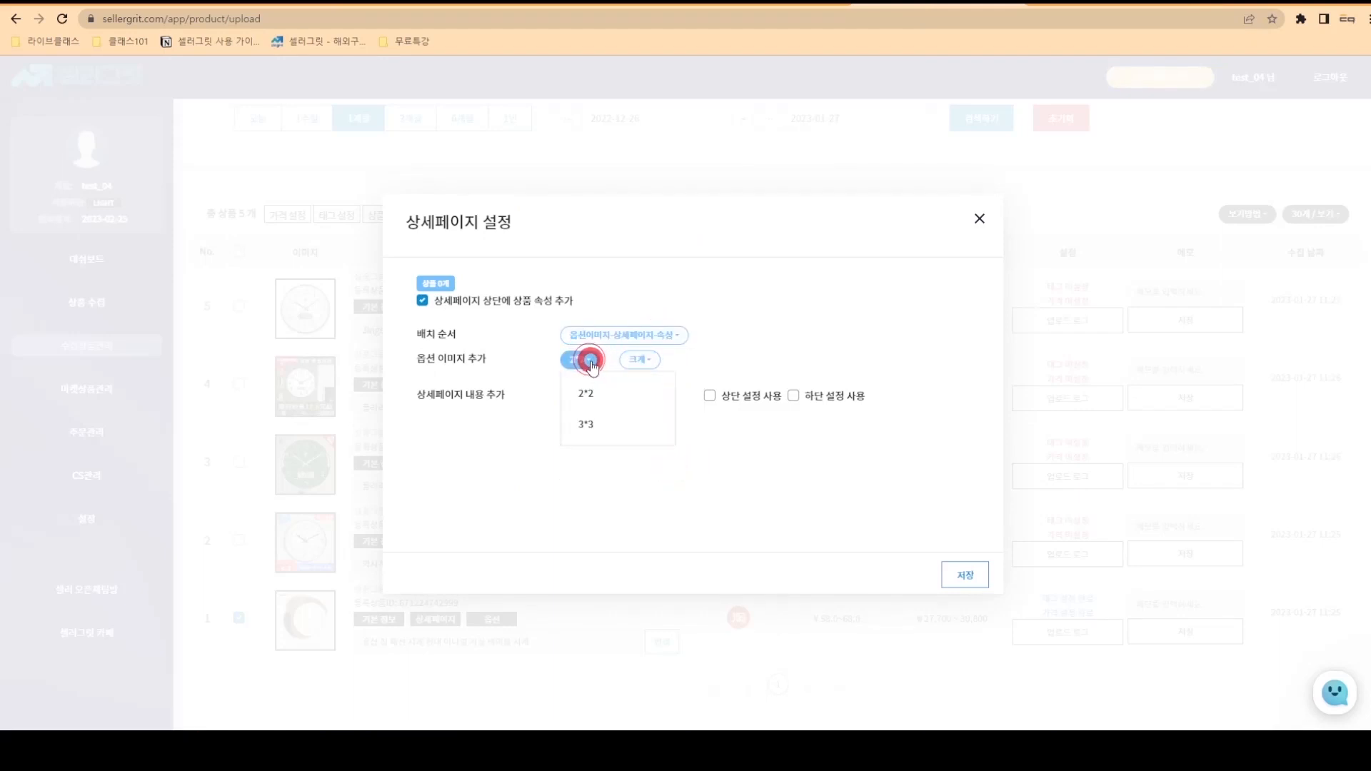
left_click(607, 391)
left_click(966, 575)
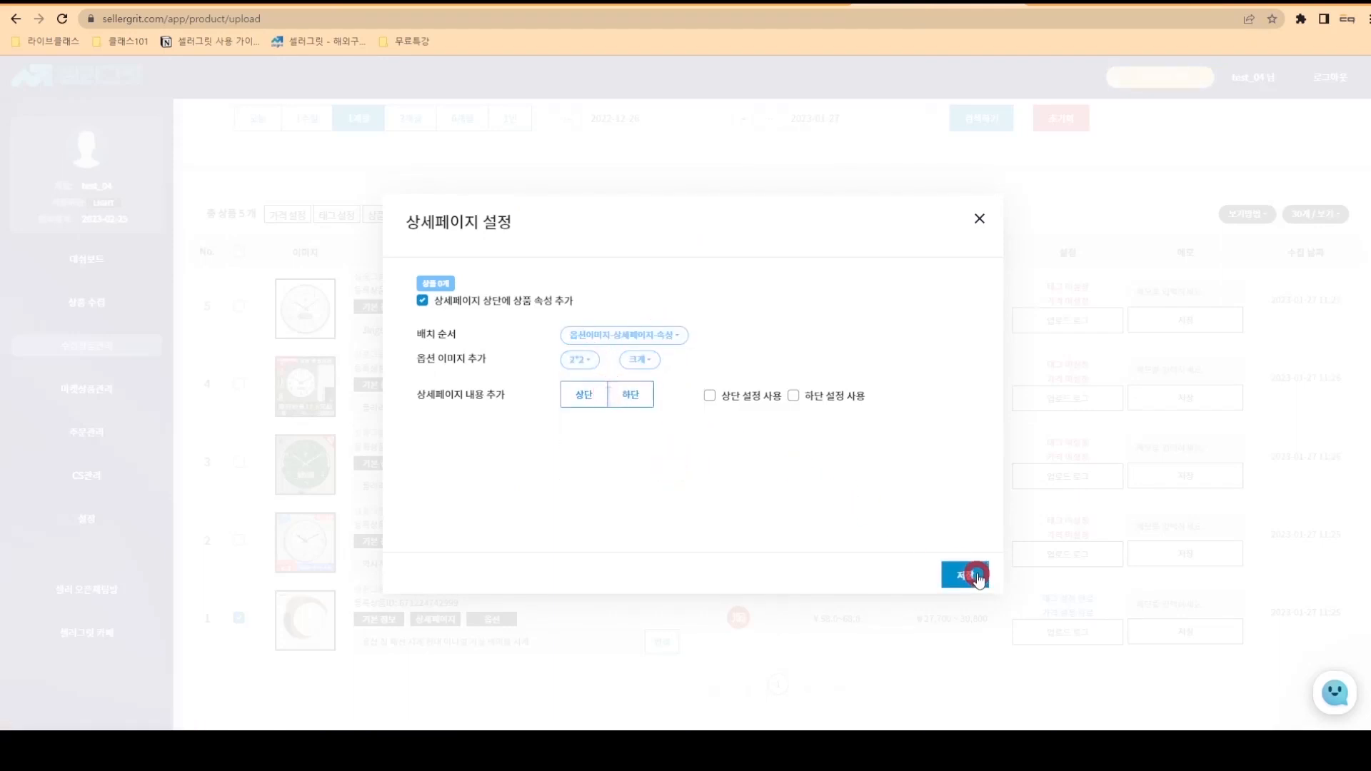
left_click(693, 457)
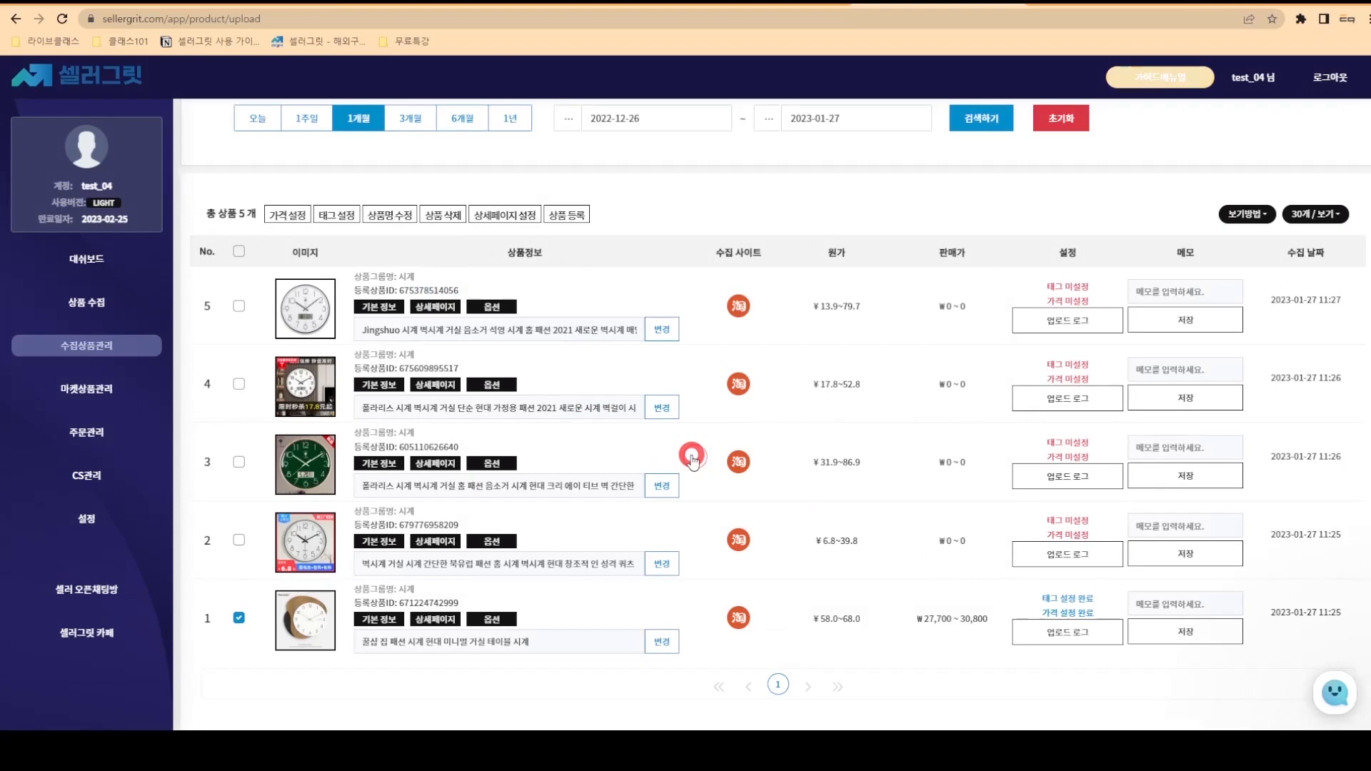
- Load the 상품 등록 테스트 image, crop it to the full picture, and apply it as the sixth main image
left_click(285, 617)
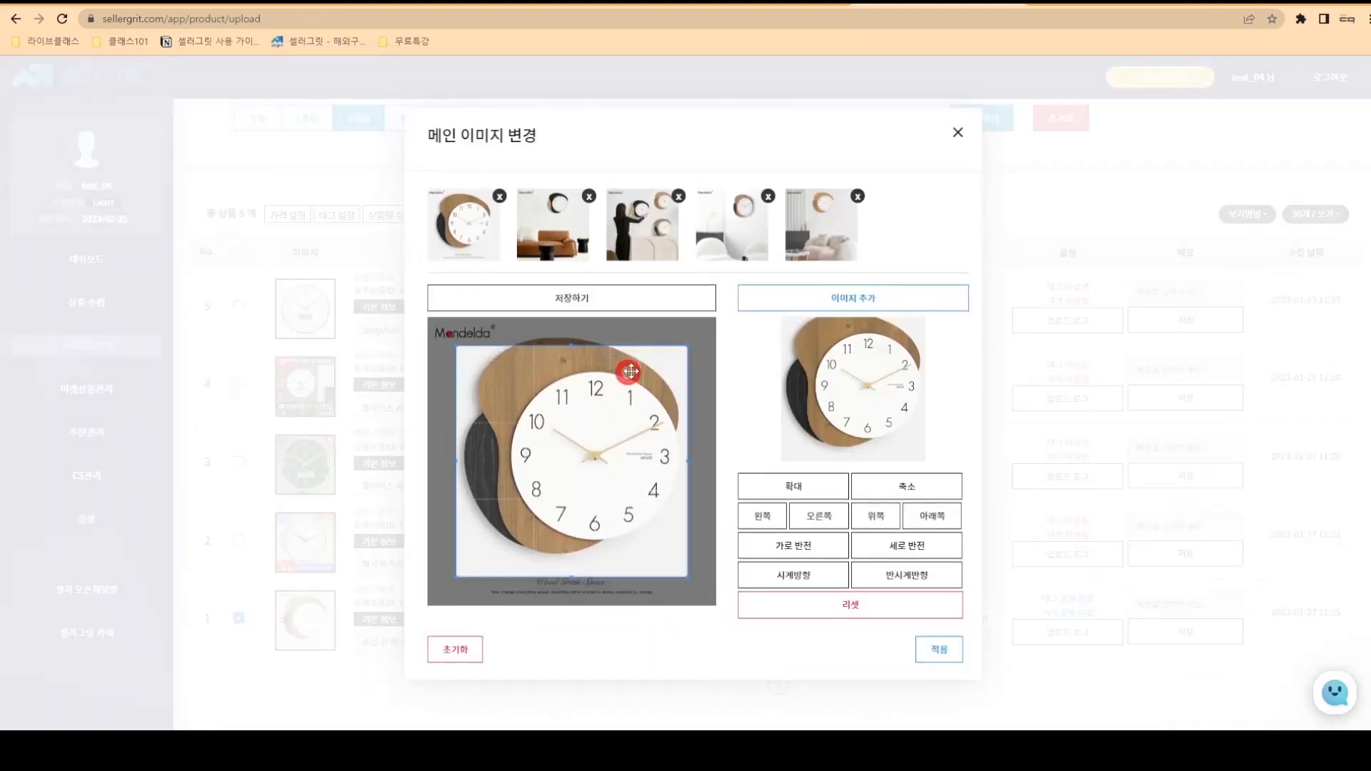
left_click(831, 298)
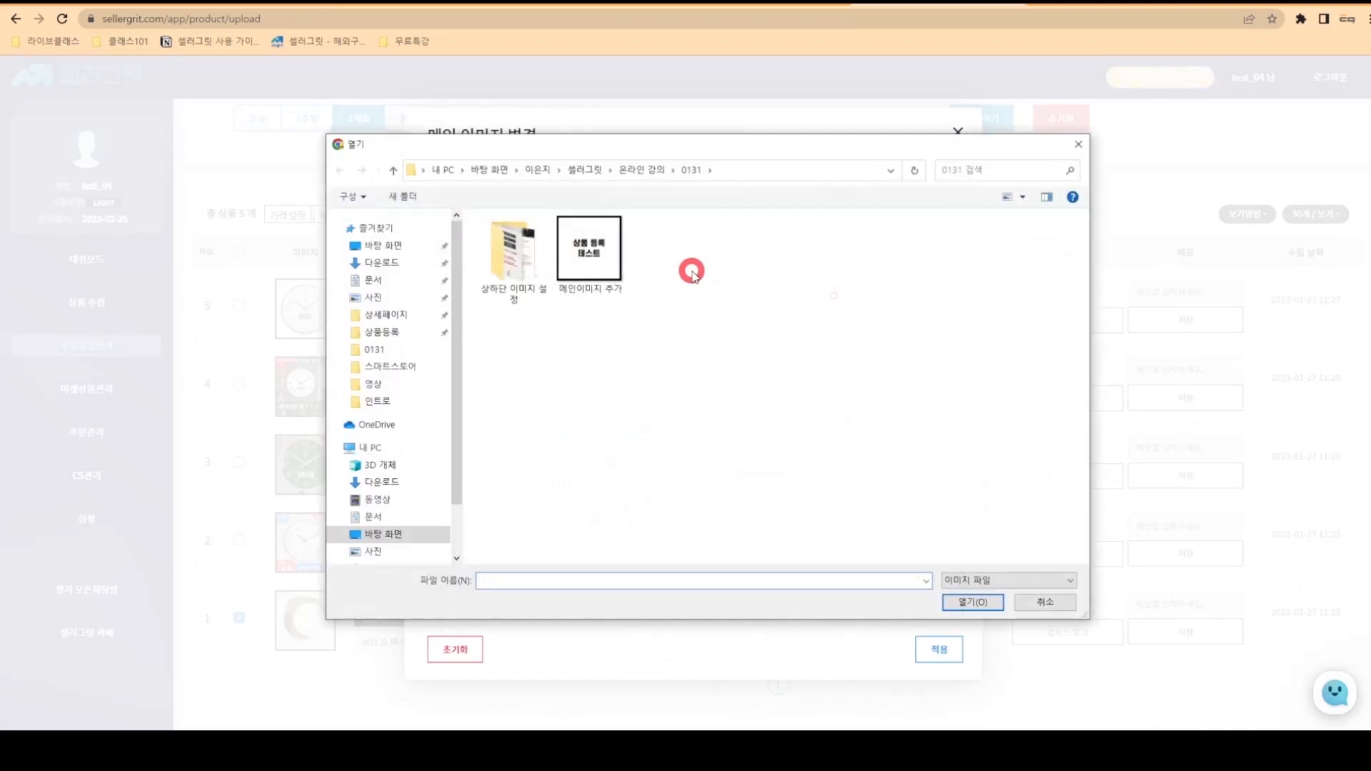
left_click(600, 254)
left_click(956, 603)
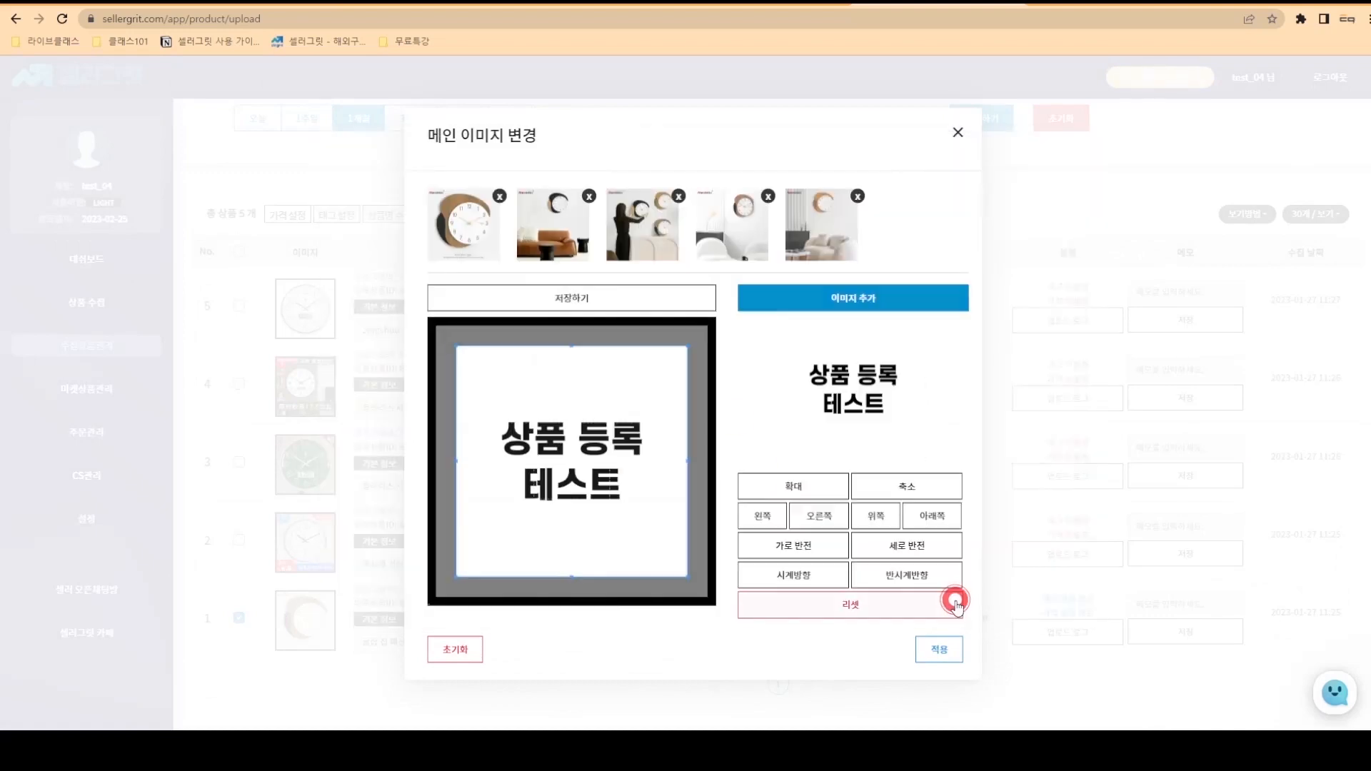
left_click(614, 486)
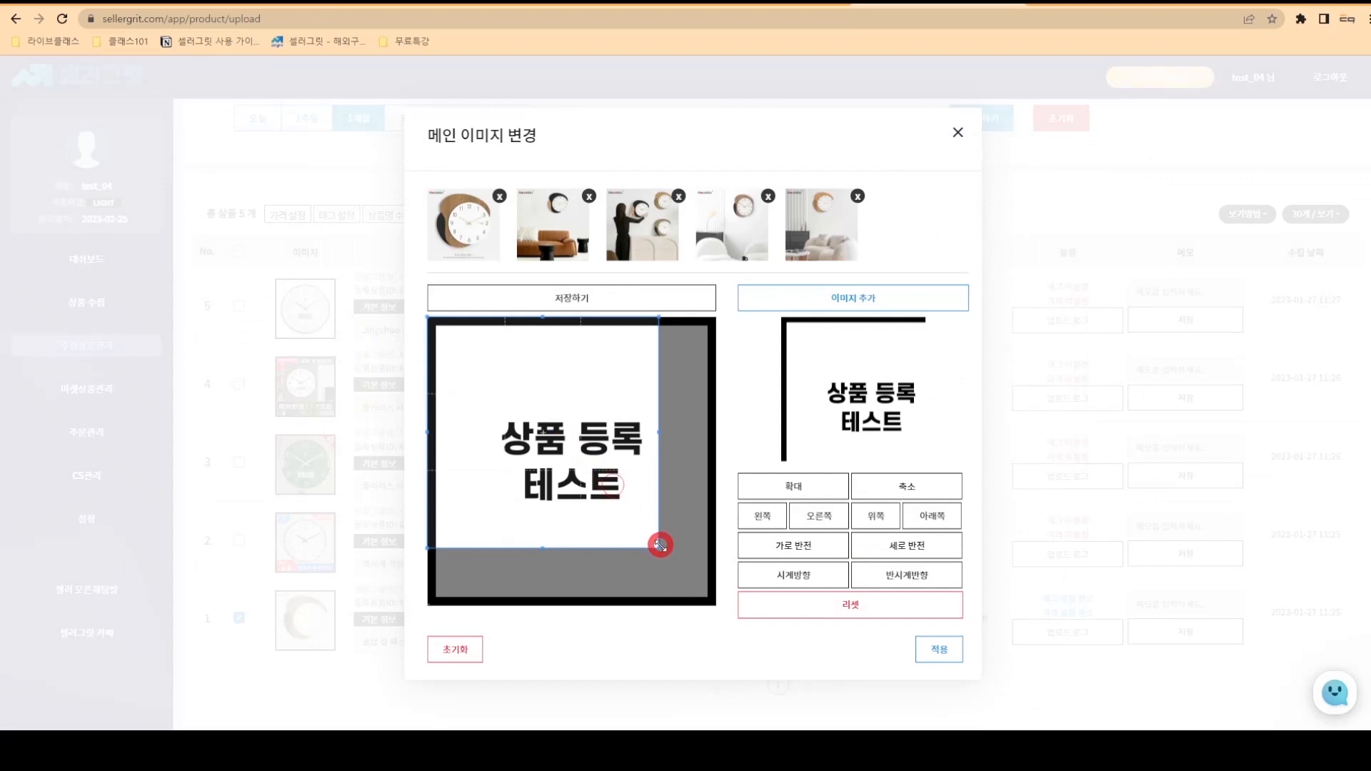
left_click_drag(660, 545, 714, 602)
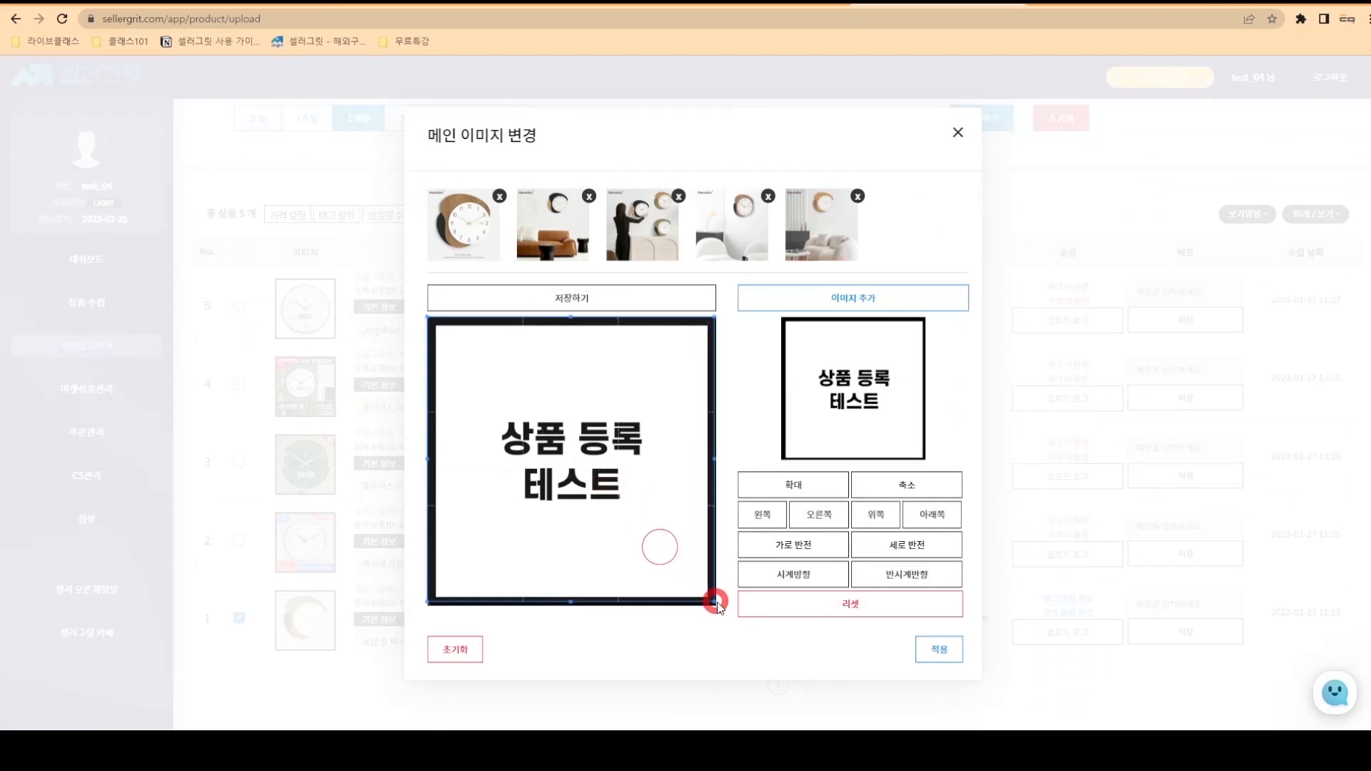
left_click(794, 546)
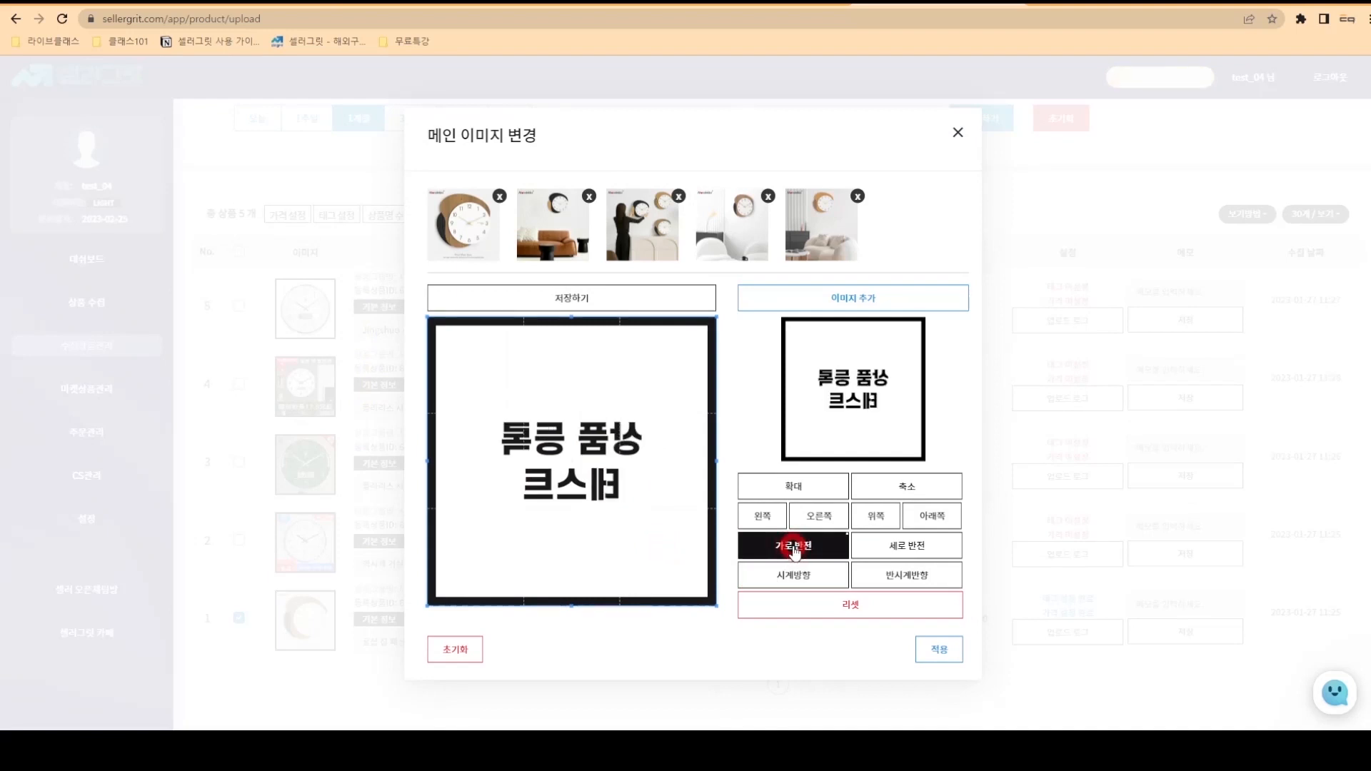
left_click(794, 548)
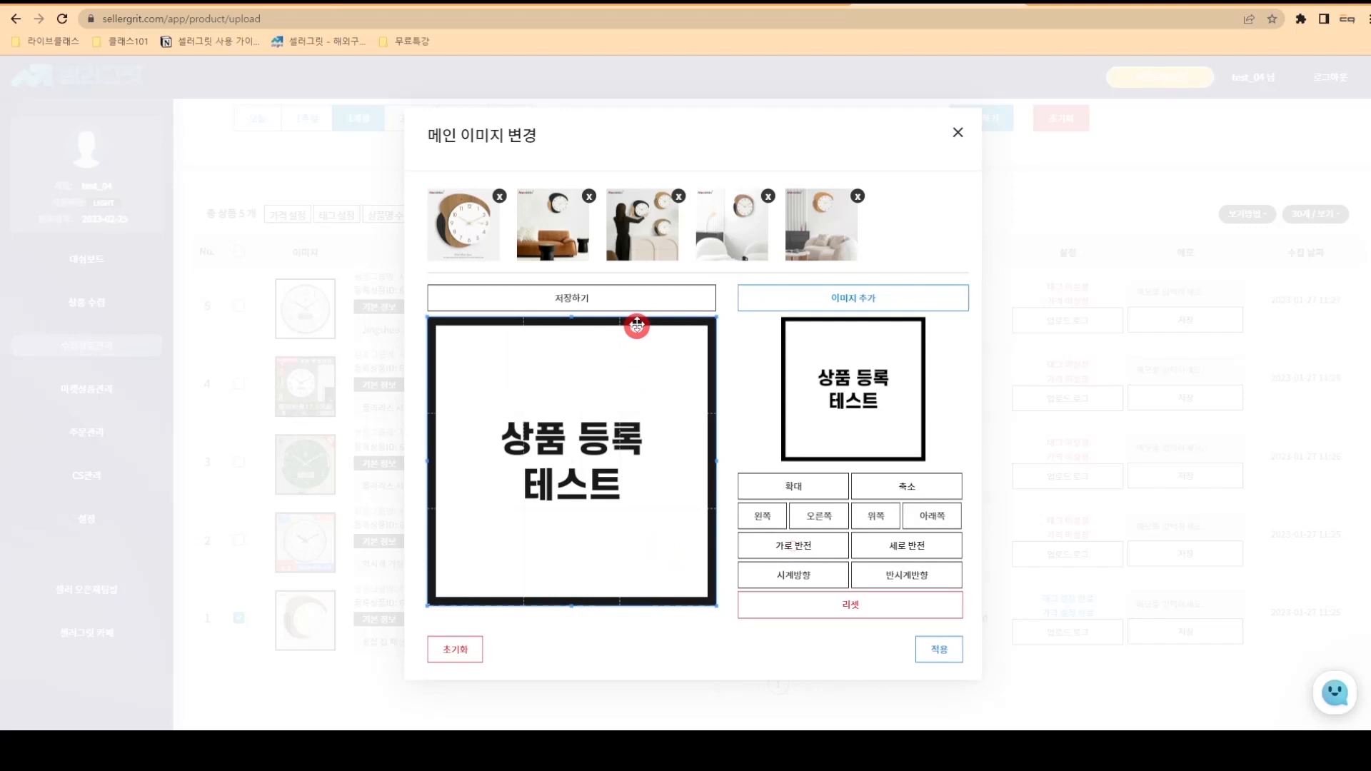
left_click(644, 304)
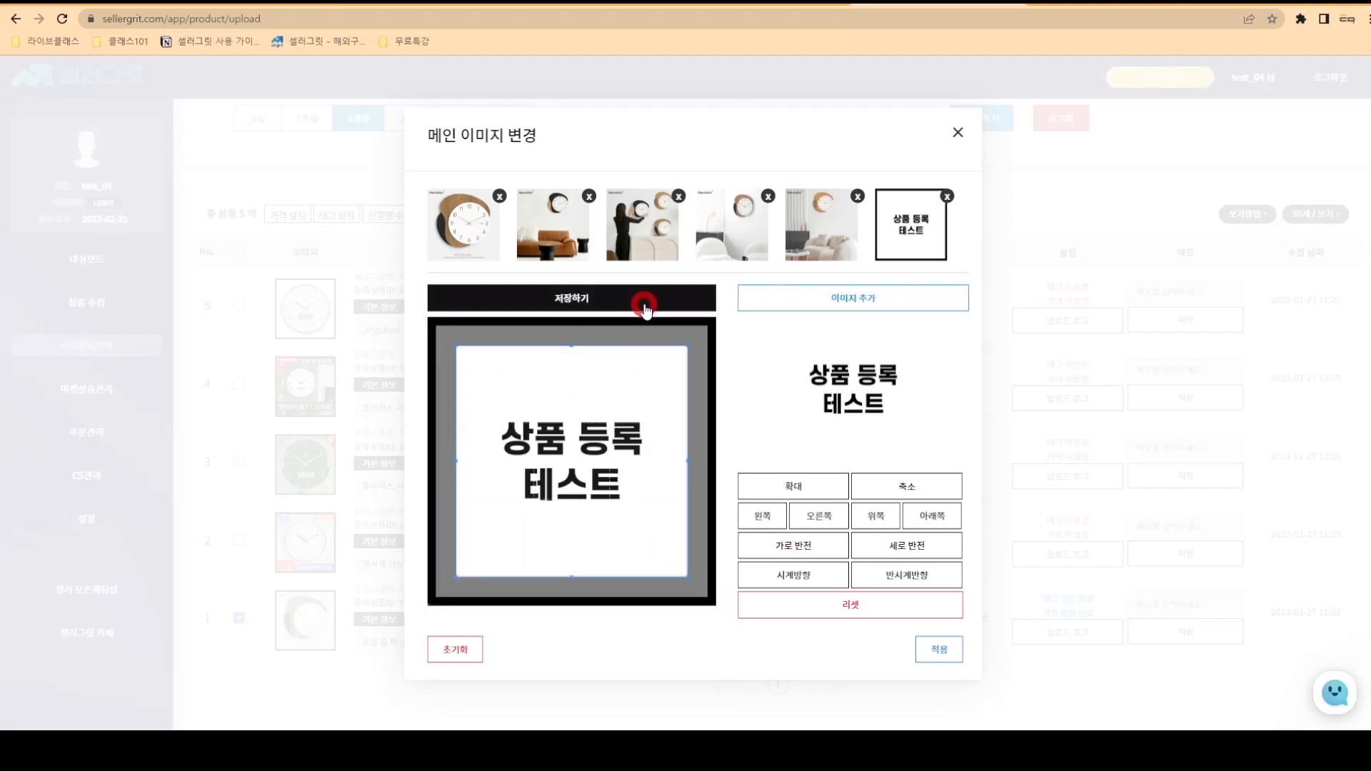
left_click(922, 647)
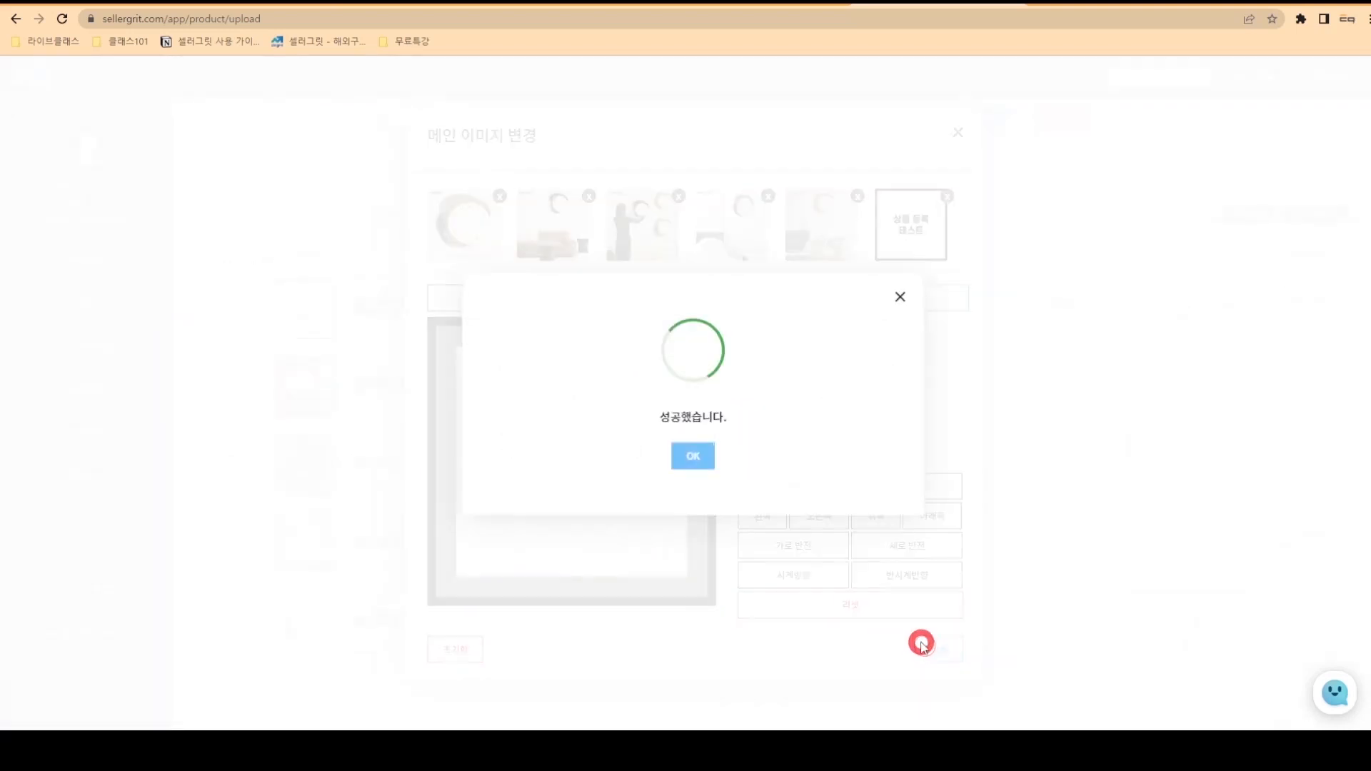
left_click(696, 452)
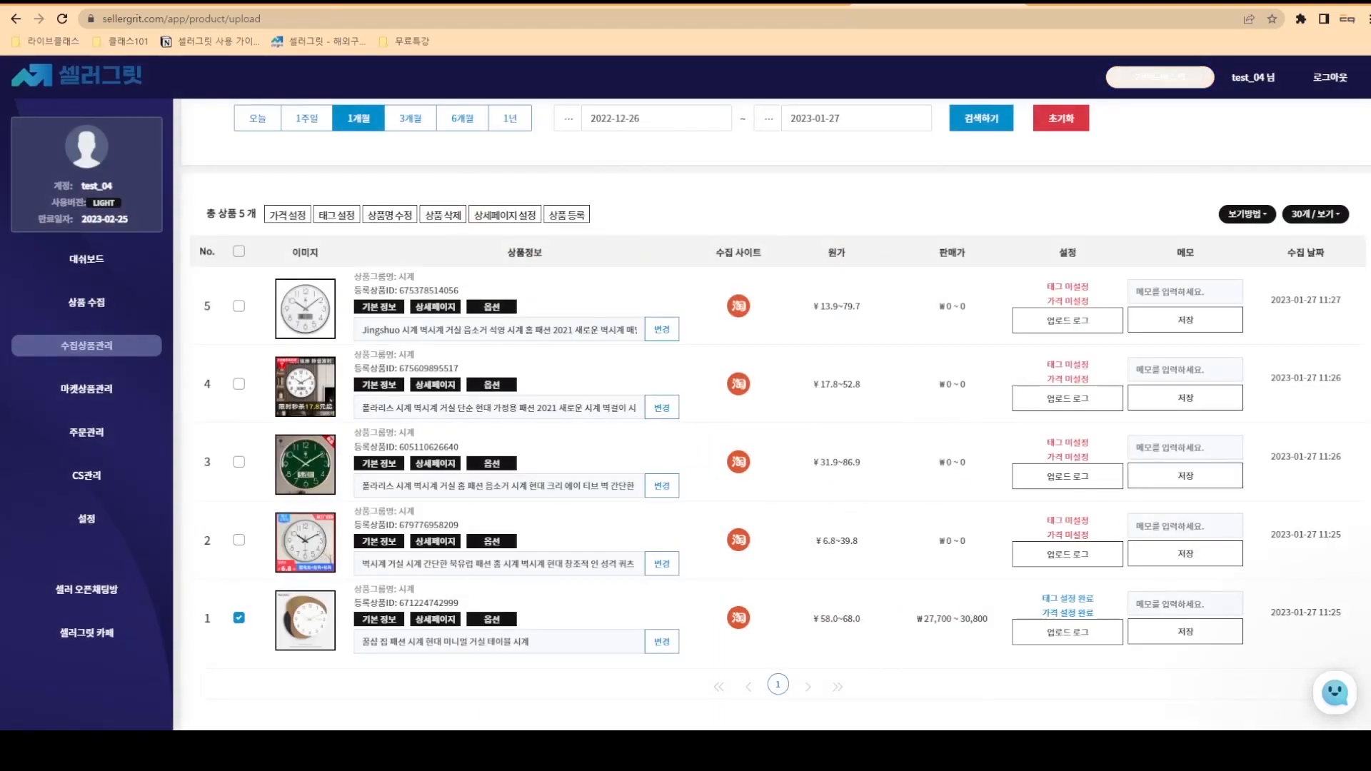
- Move the sixth image, 상품 등록 테스트, to the front of product 1's main images and save
left_click(382, 624)
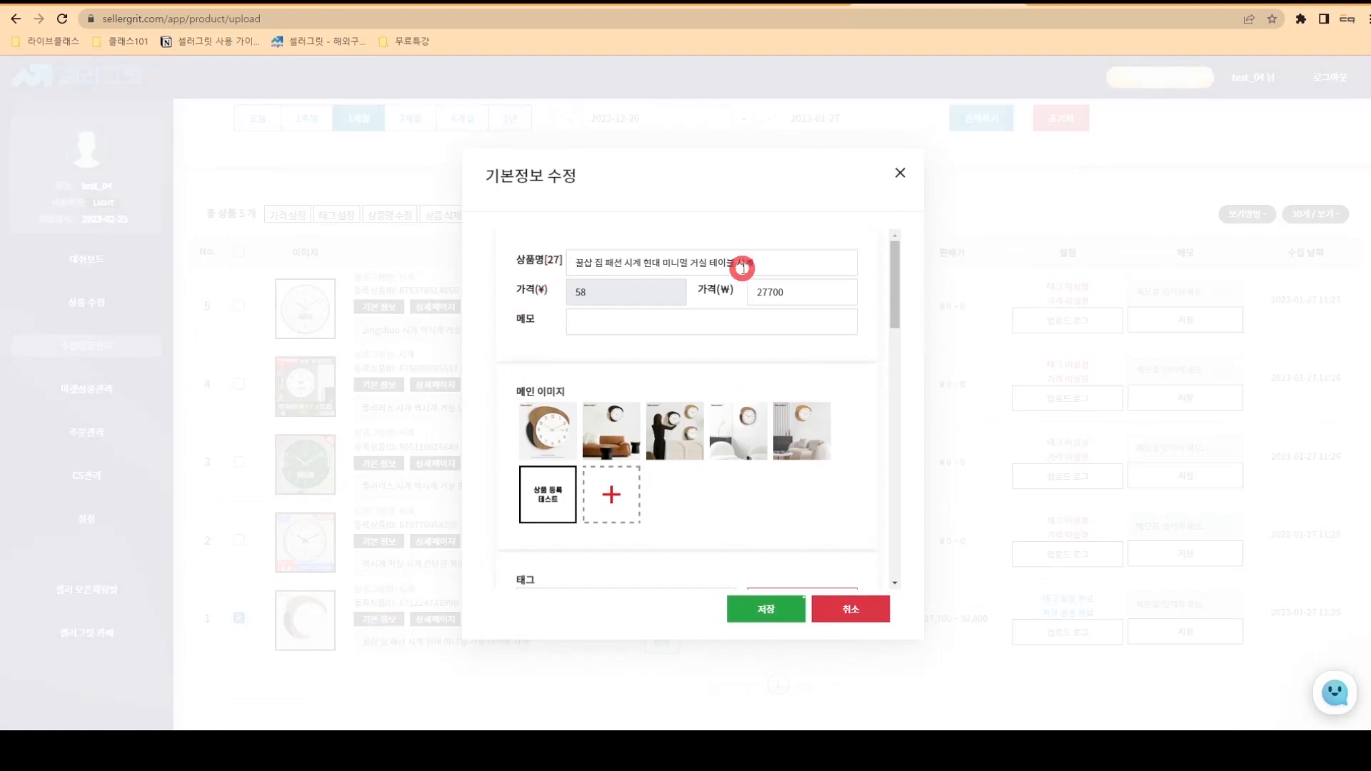
scroll(871, 393, "down", 10)
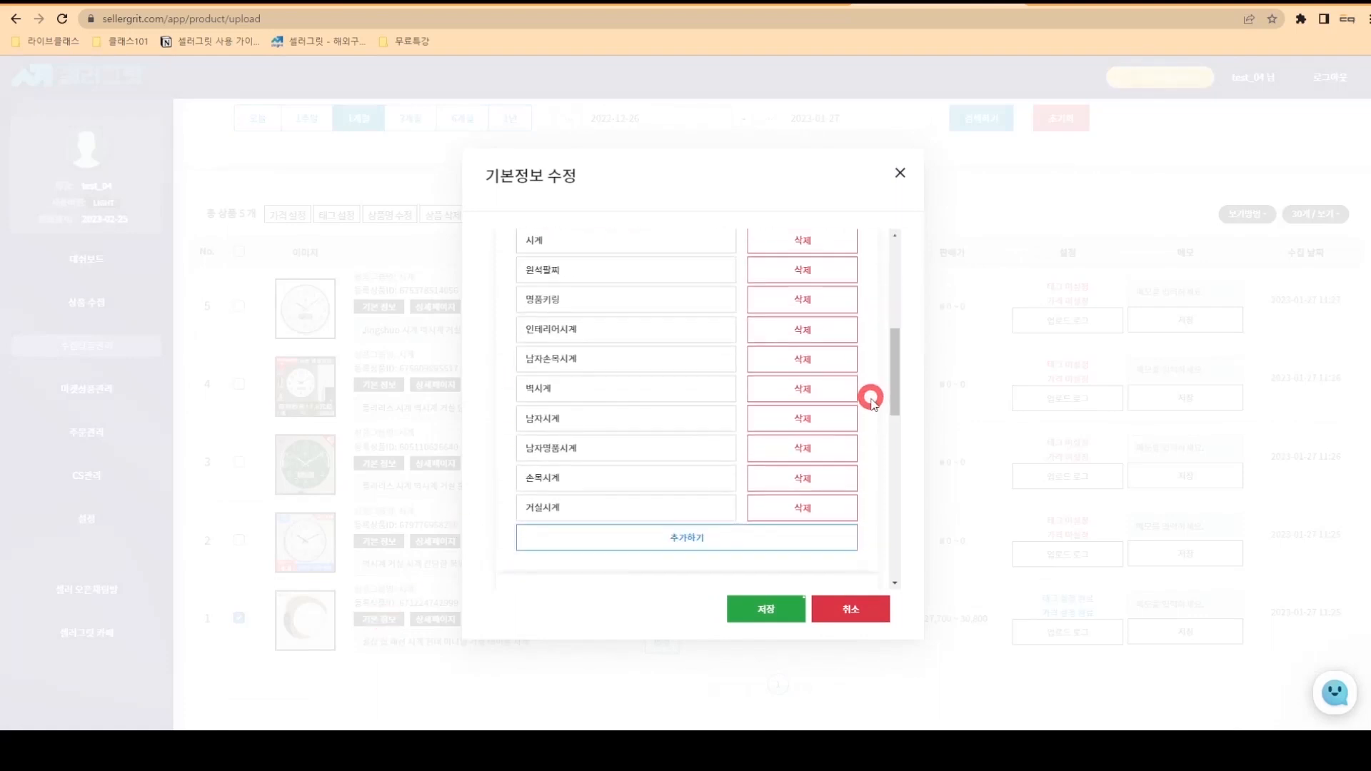
scroll(871, 401, "down", 8)
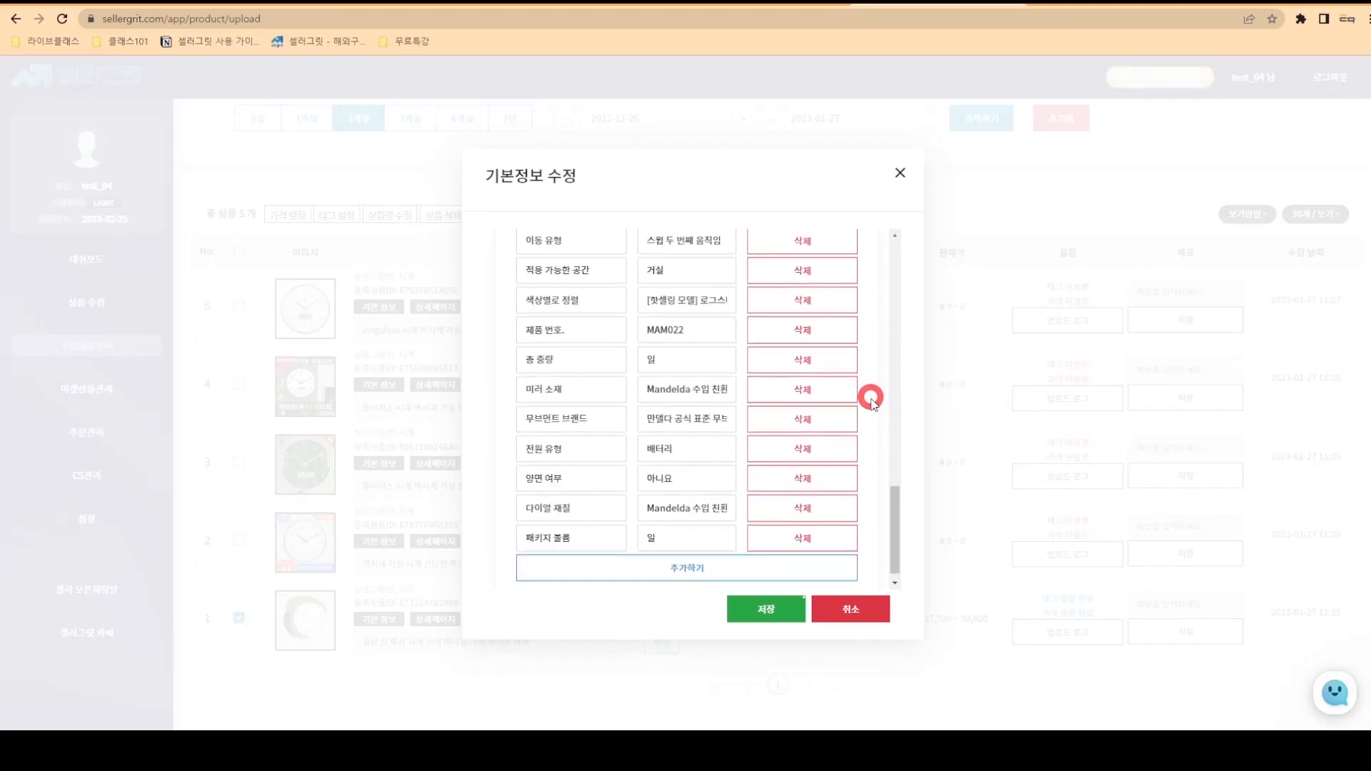
scroll(870, 401, "up", 18)
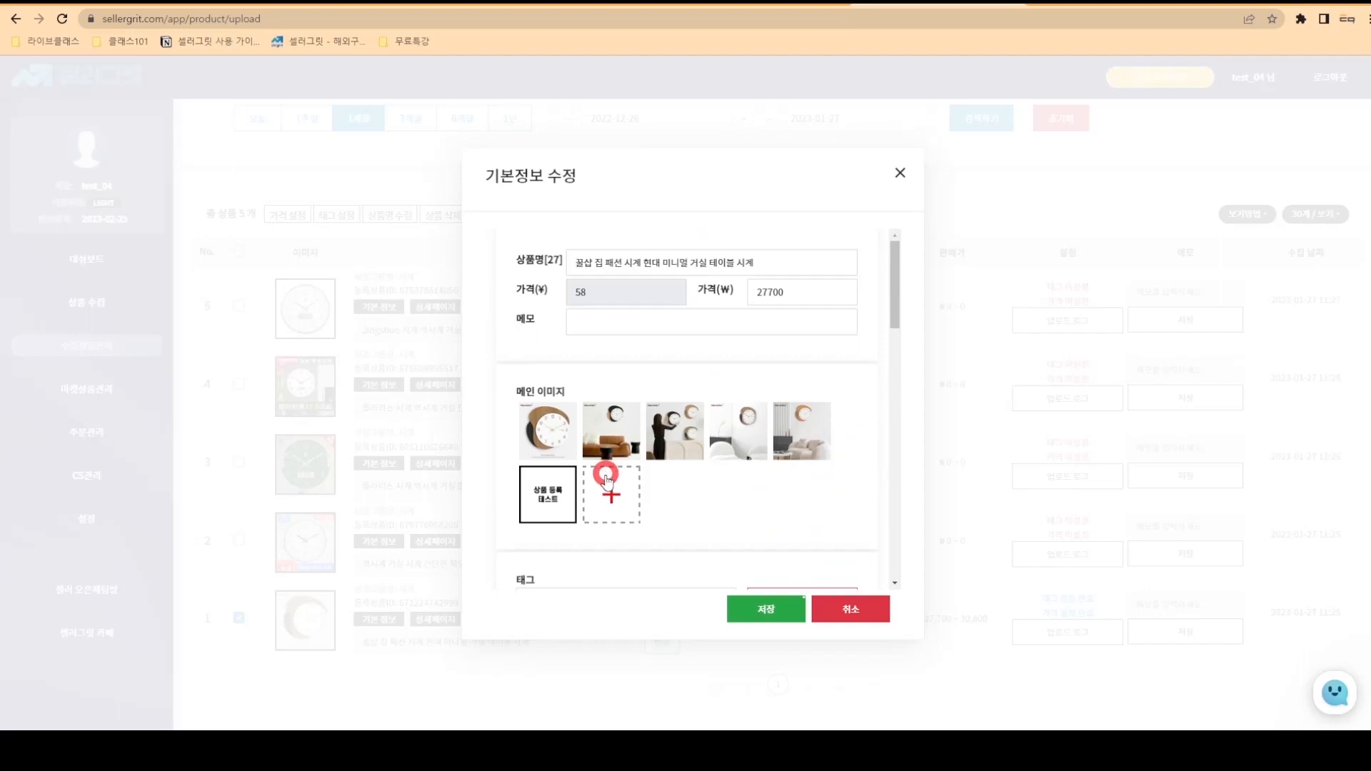
left_click(571, 490)
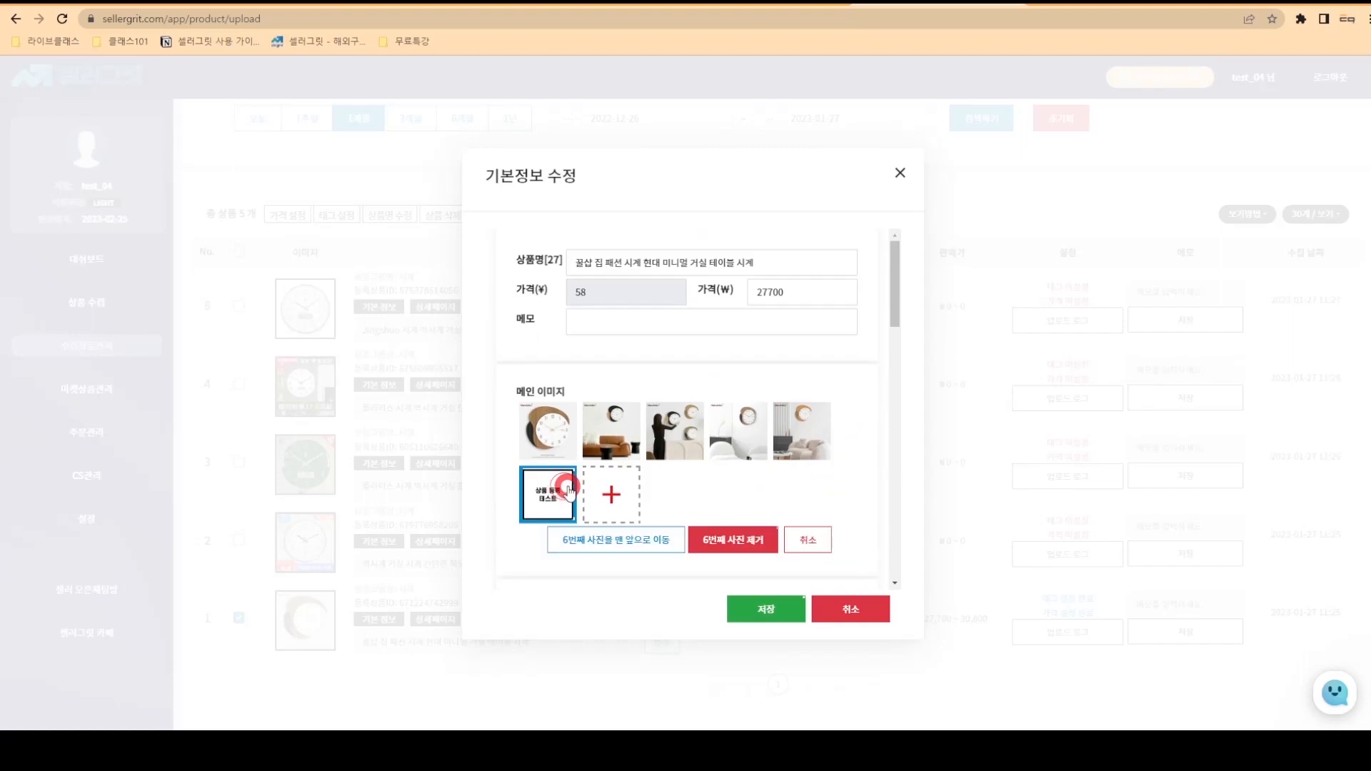
left_click(606, 543)
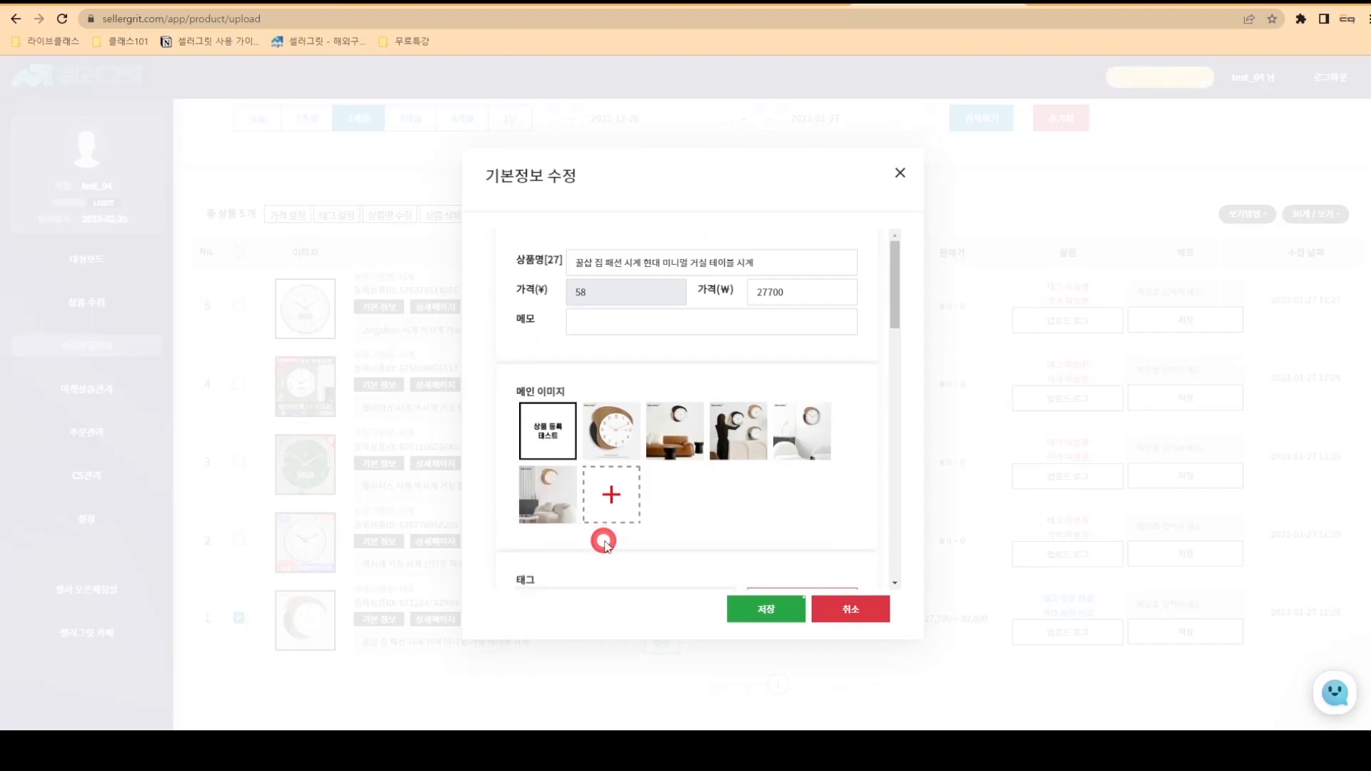
left_click(761, 610)
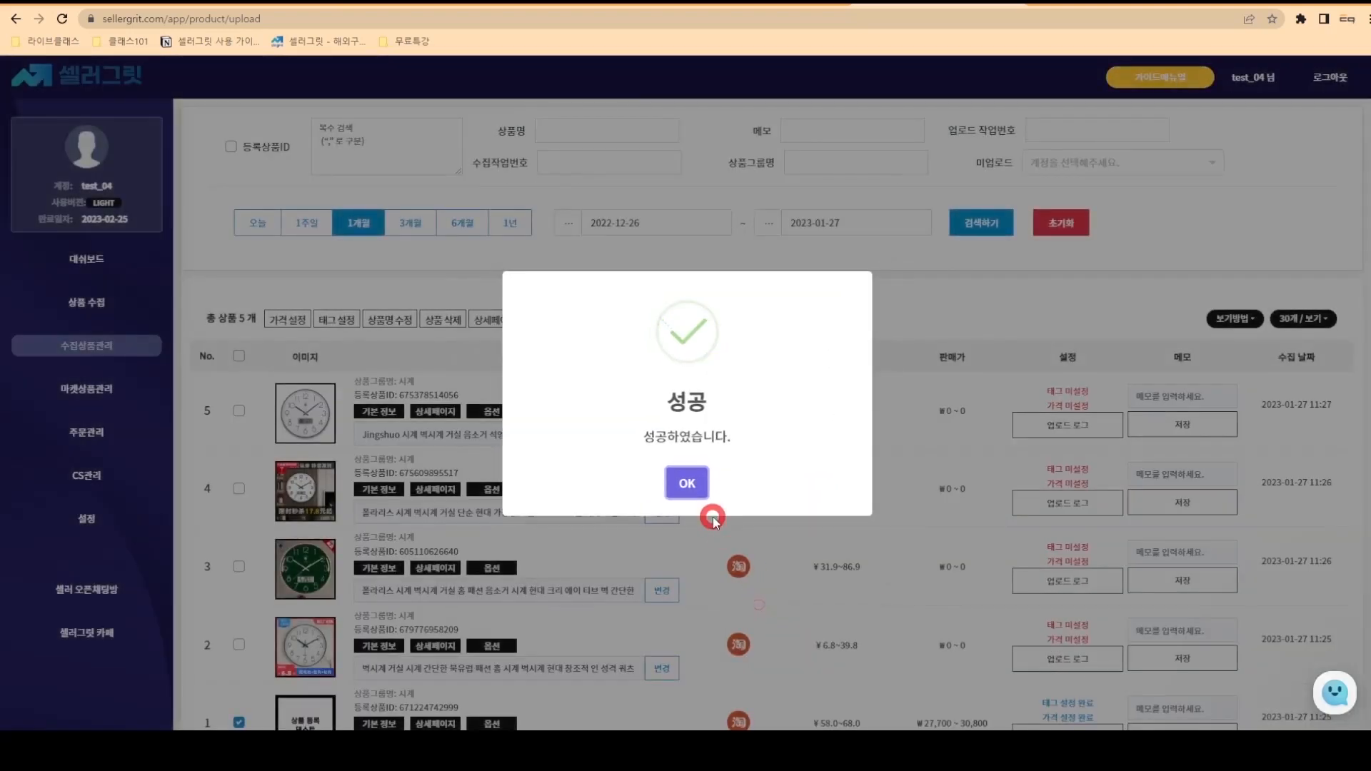
left_click(696, 482)
scroll(696, 488, "down", 2)
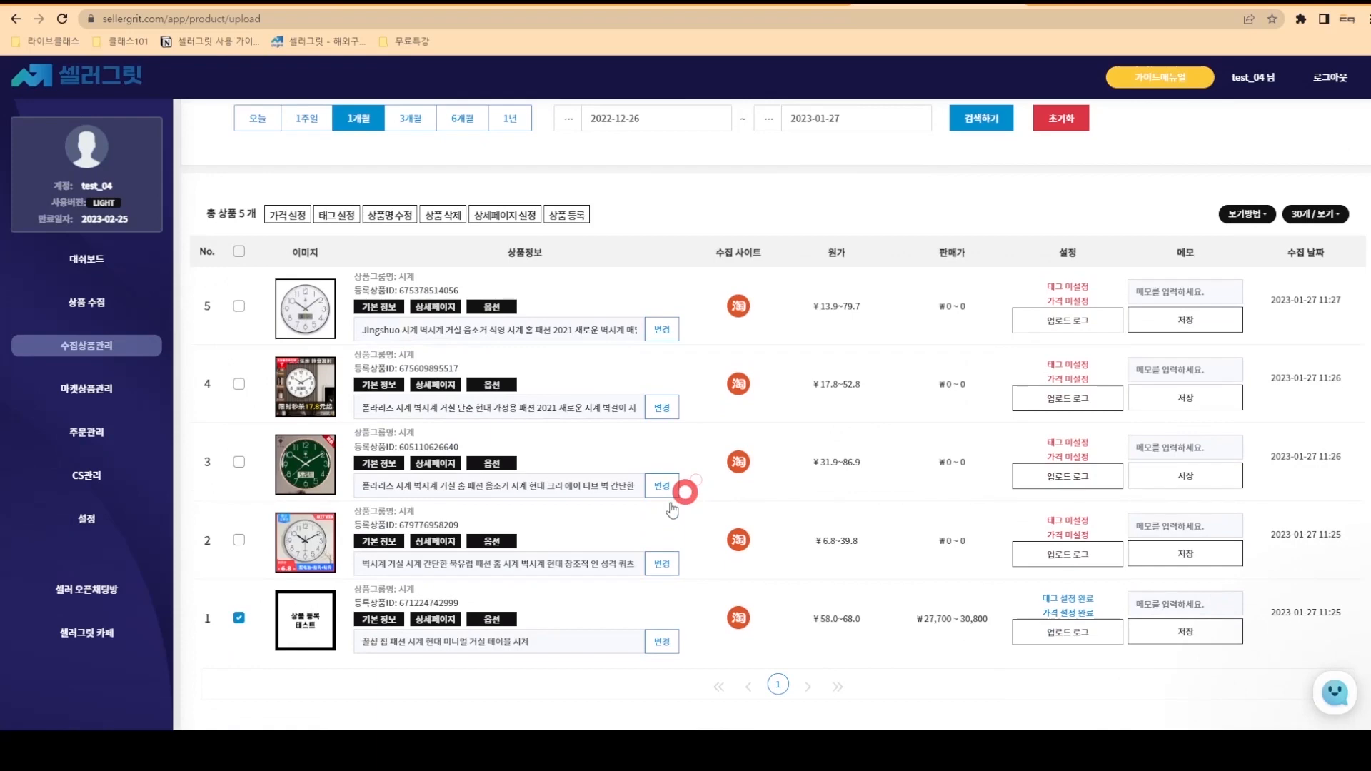
- Select detail images three through six of product 1 and launch their AI translation to Korean
left_click(437, 619)
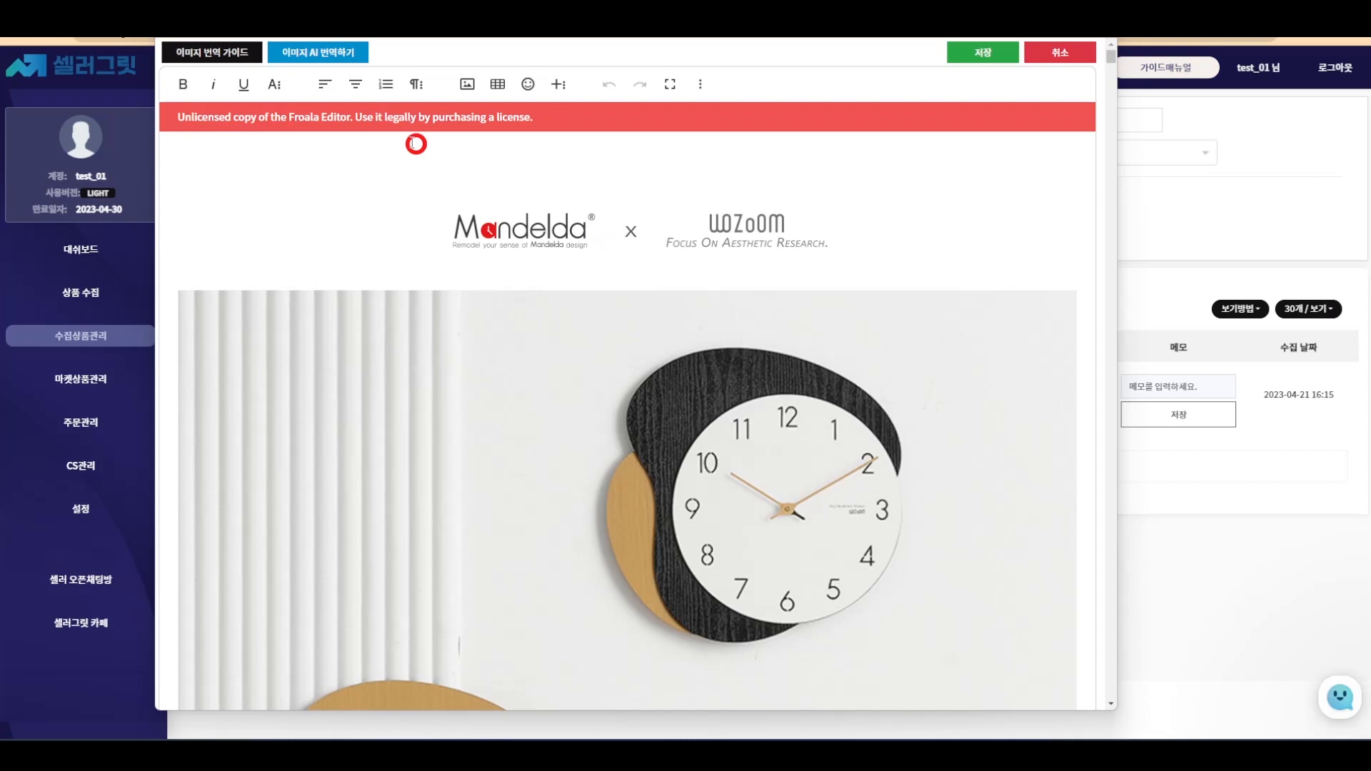
left_click(336, 52)
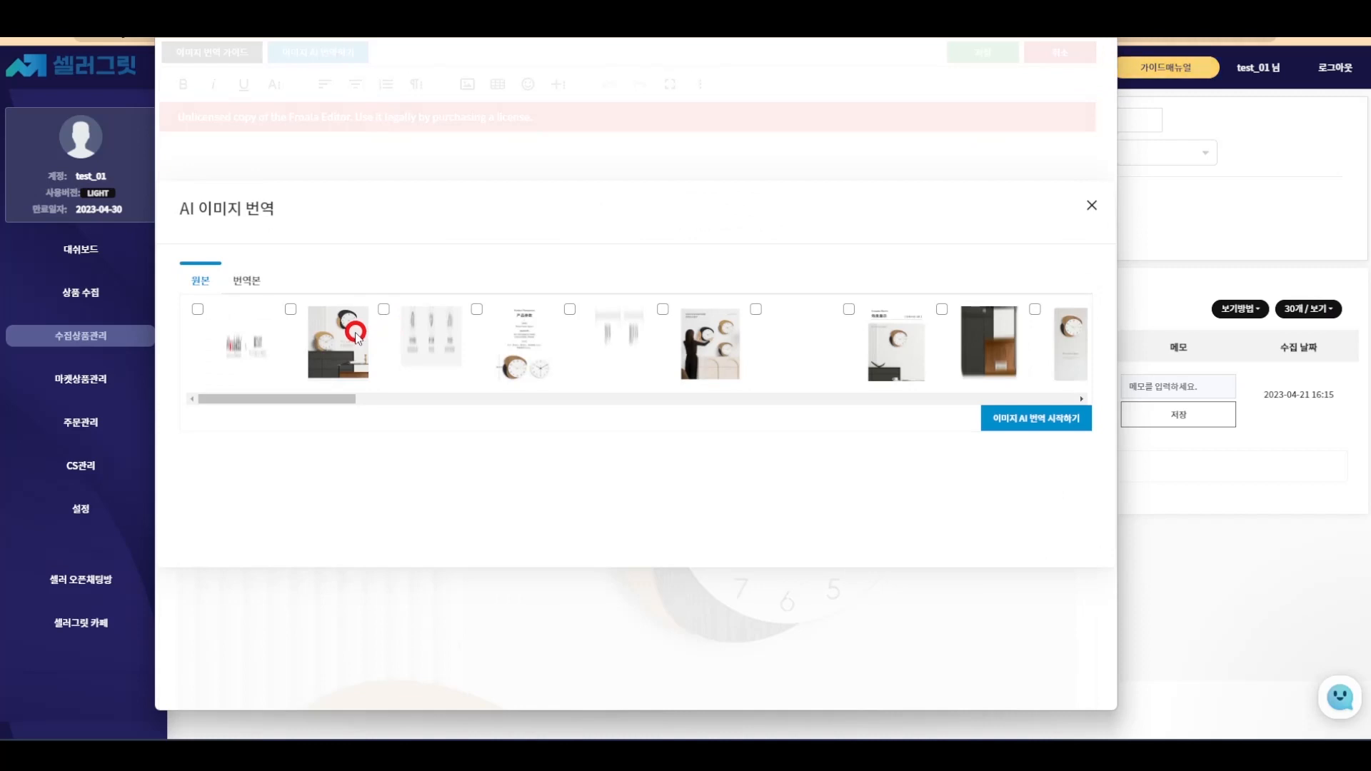
left_click(355, 334)
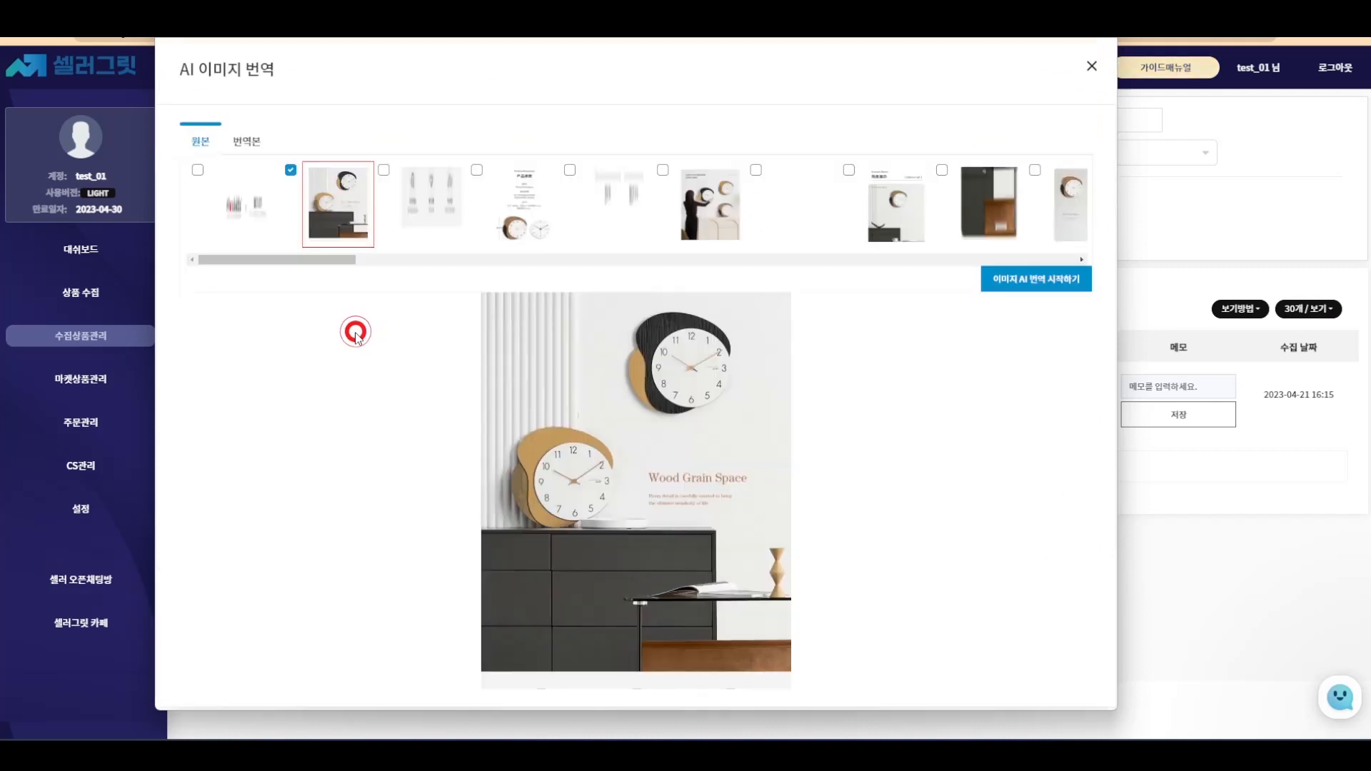
left_click(432, 213)
left_click(493, 312)
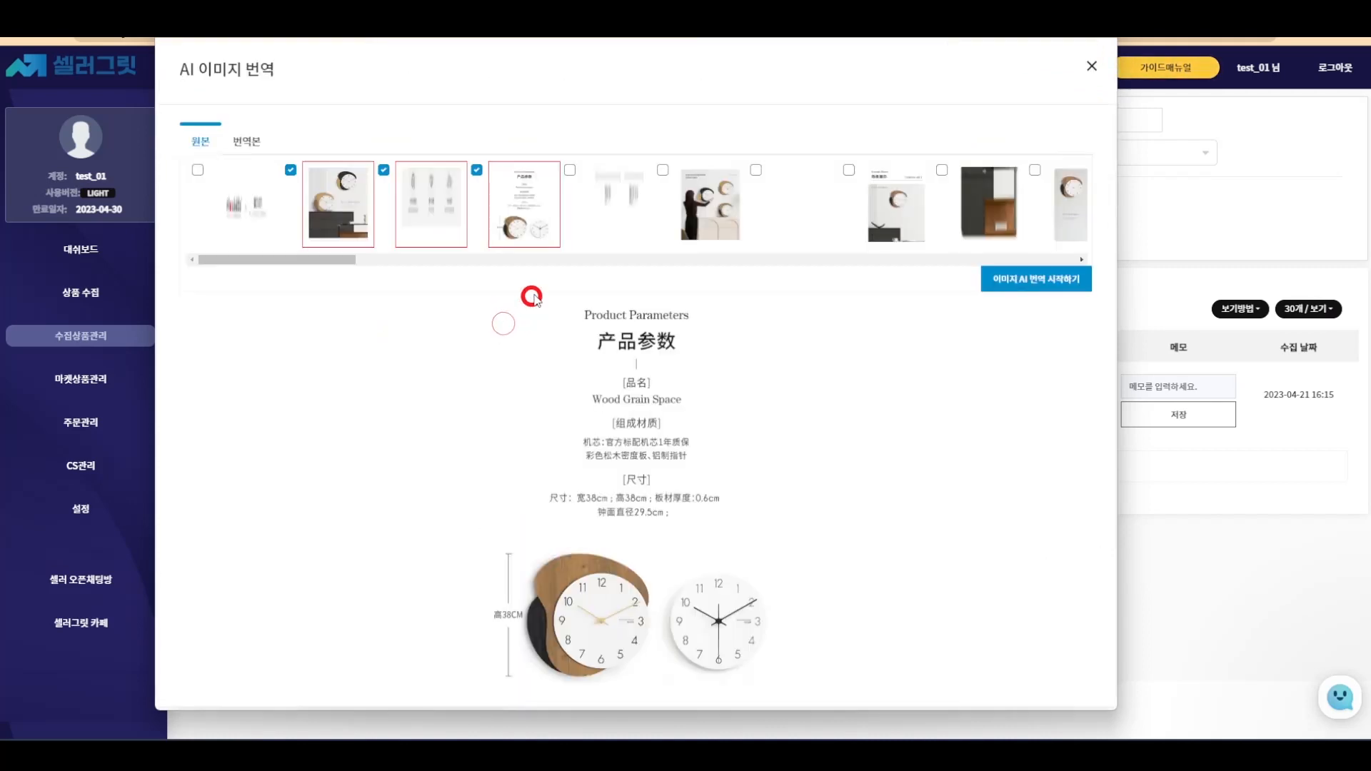
left_click(586, 360)
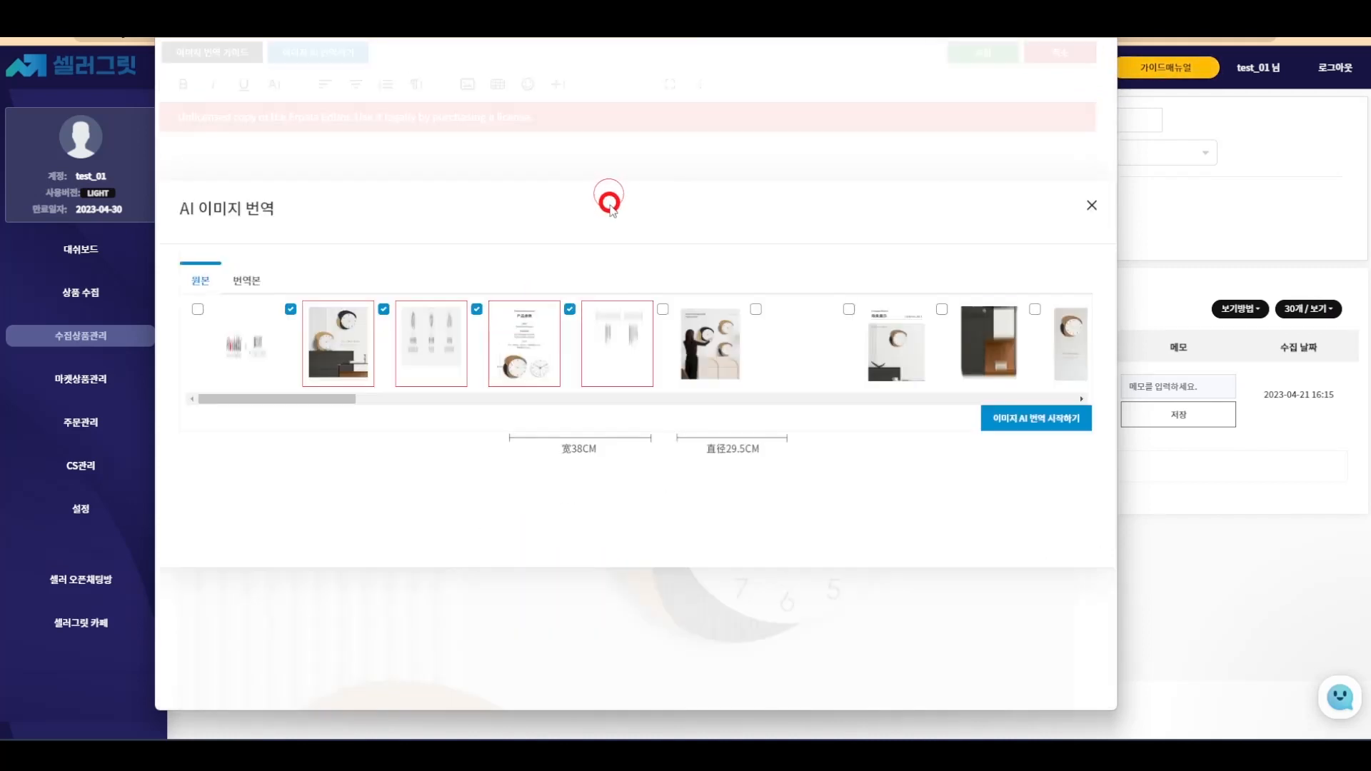
left_click(714, 347)
left_click(338, 214)
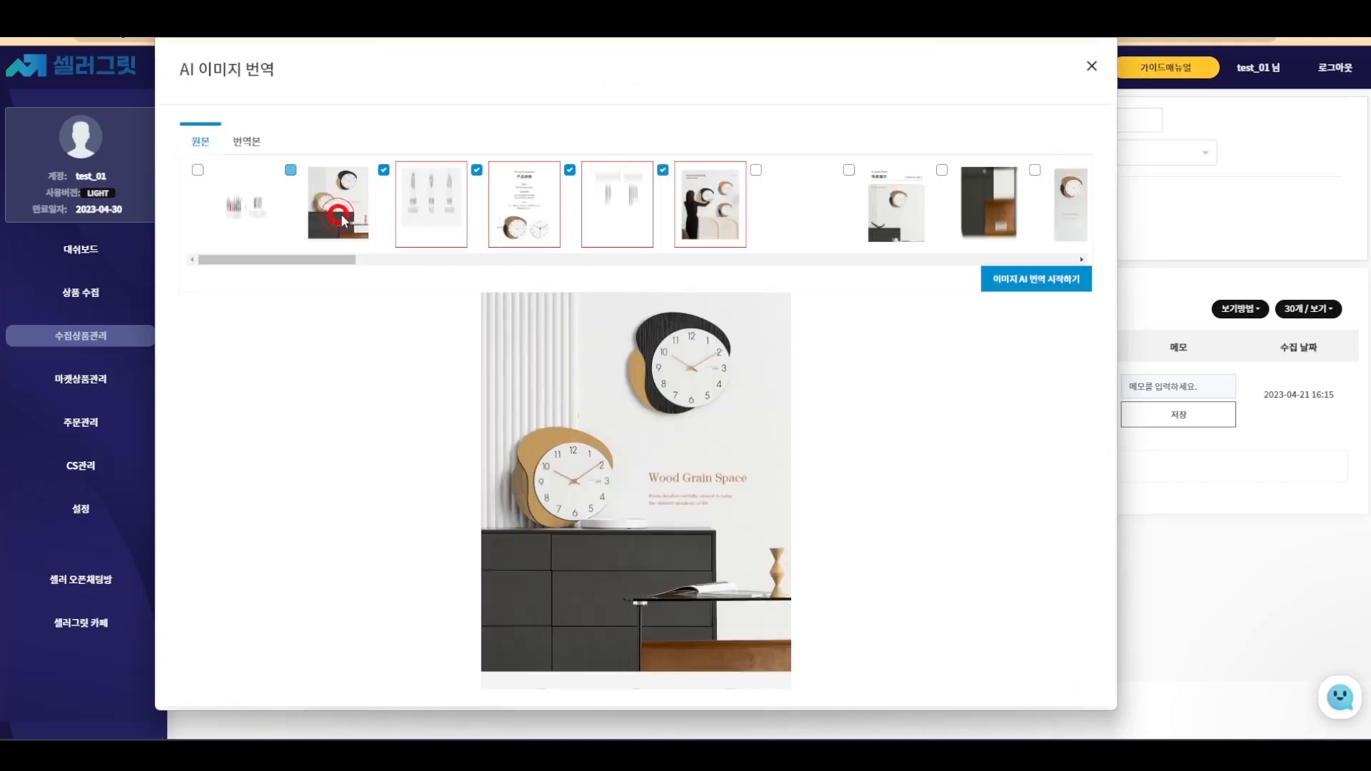
left_click(980, 278)
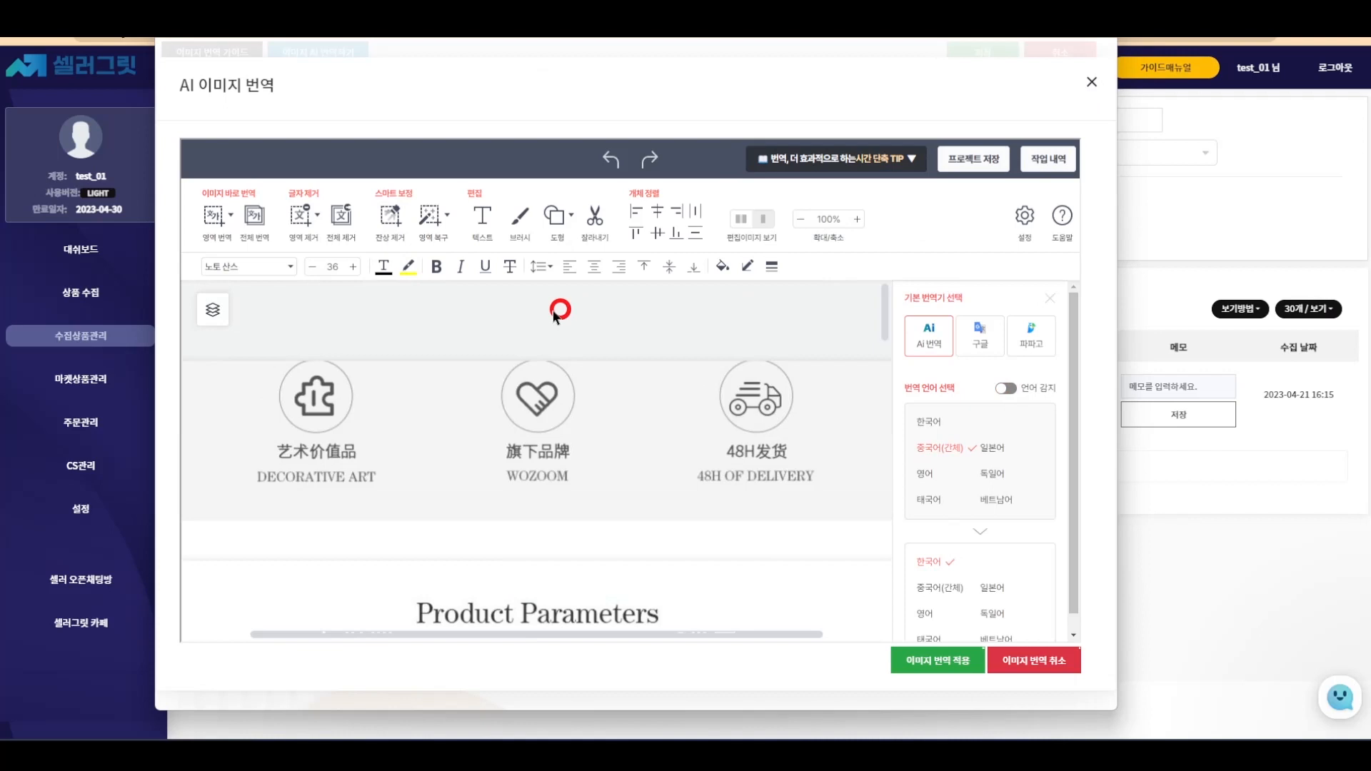
left_click(213, 309)
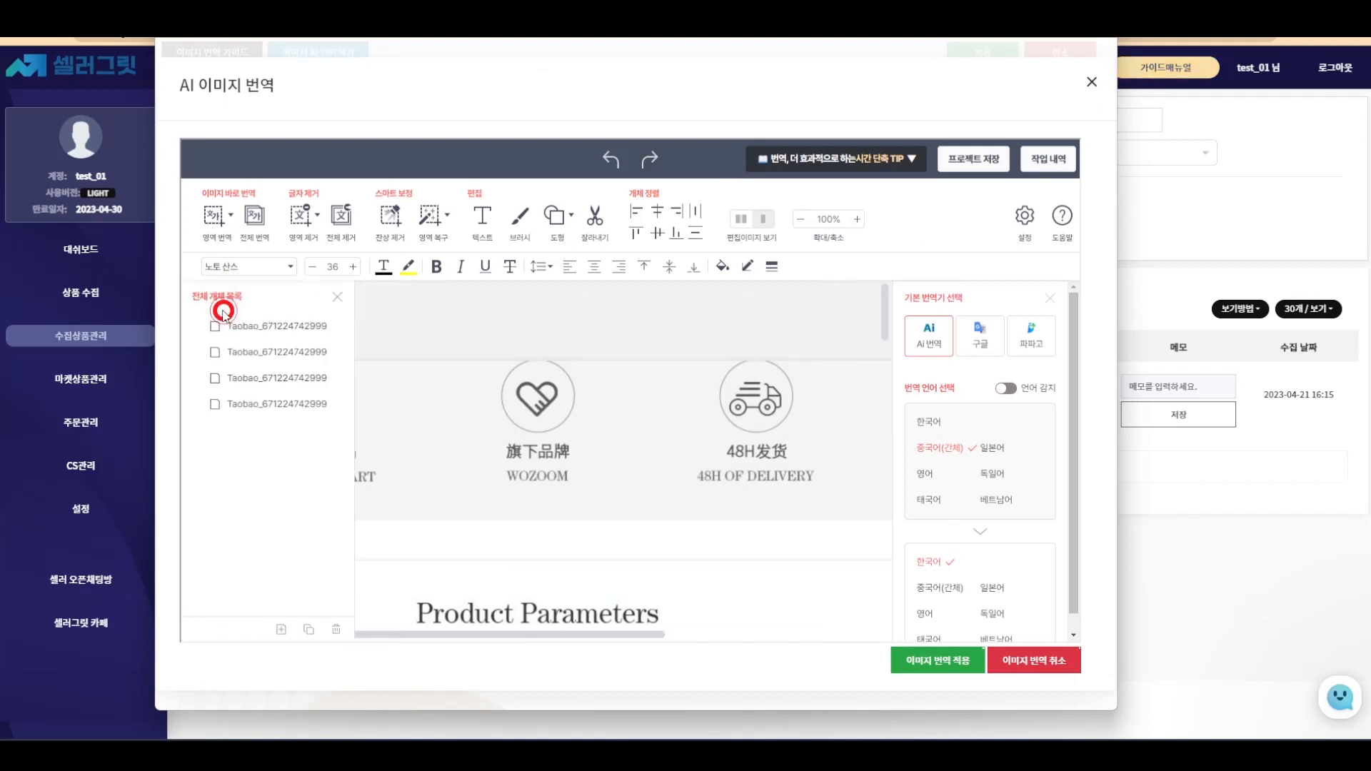
left_click(336, 298)
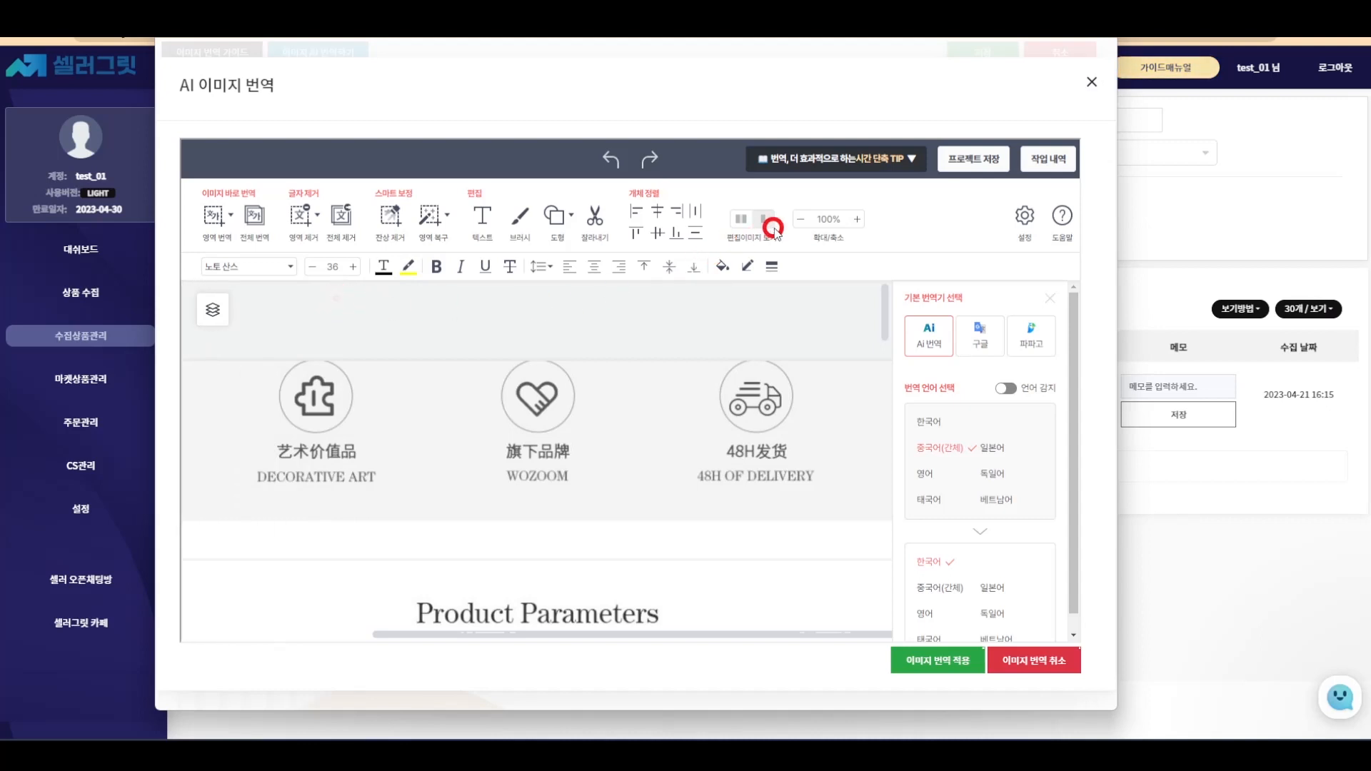
left_click(800, 220)
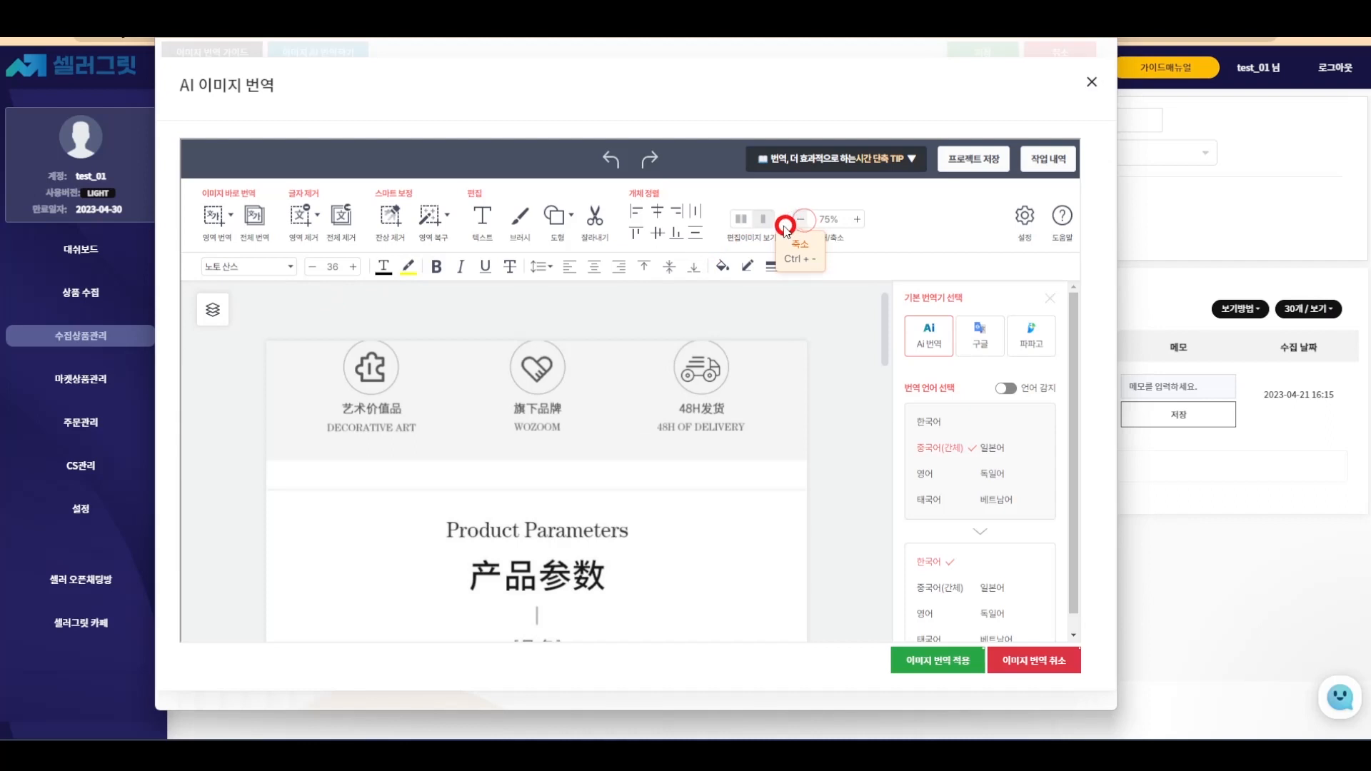
left_click(216, 215)
left_click_drag(319, 397, 414, 421)
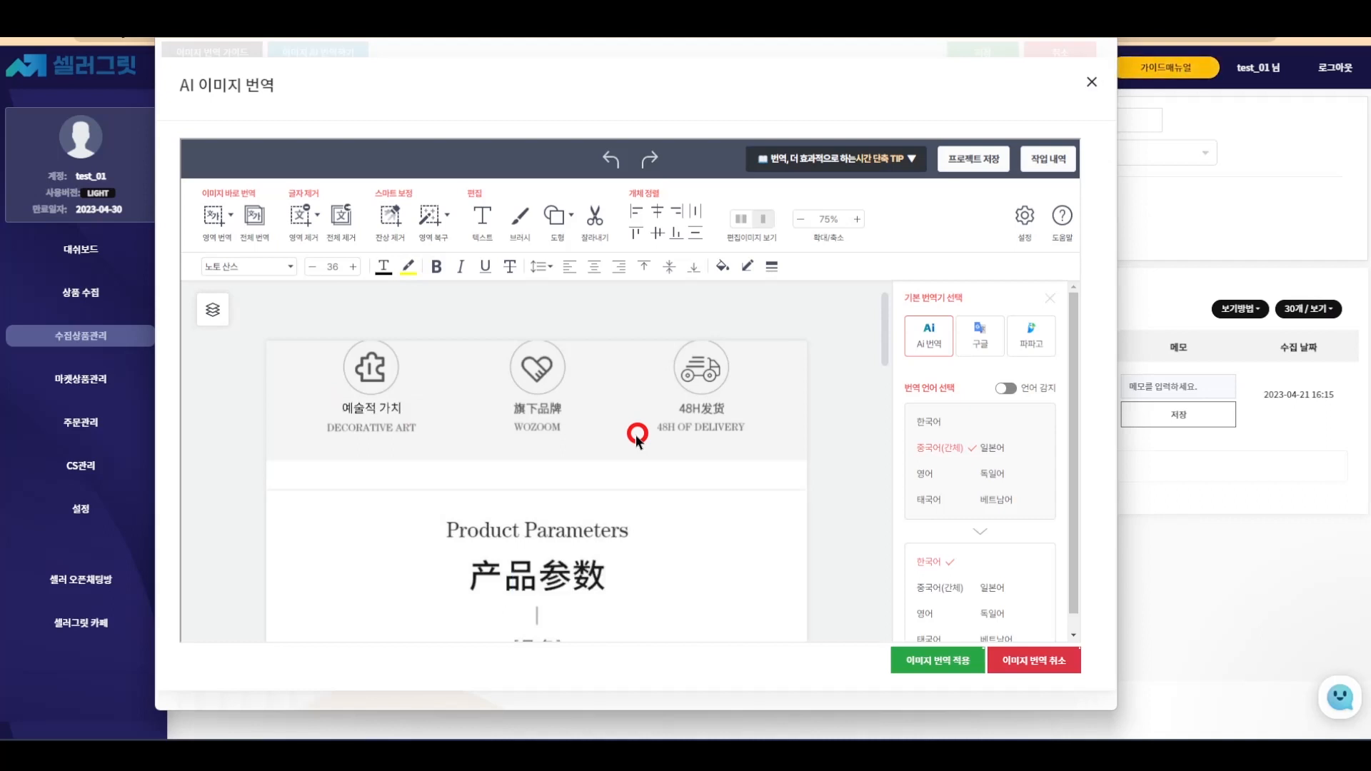
left_click(611, 160)
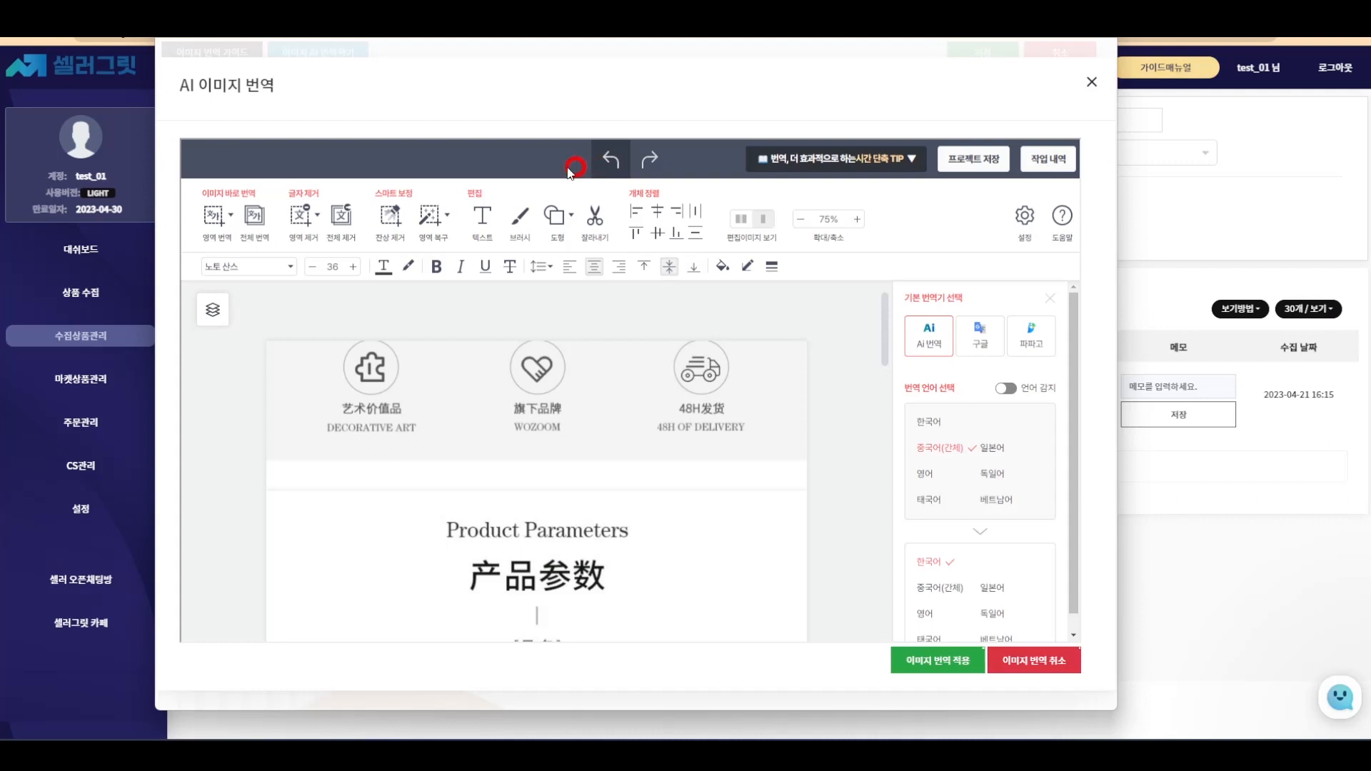
- Translate the top detail-image section into Korean using section translation mode
left_click(230, 216)
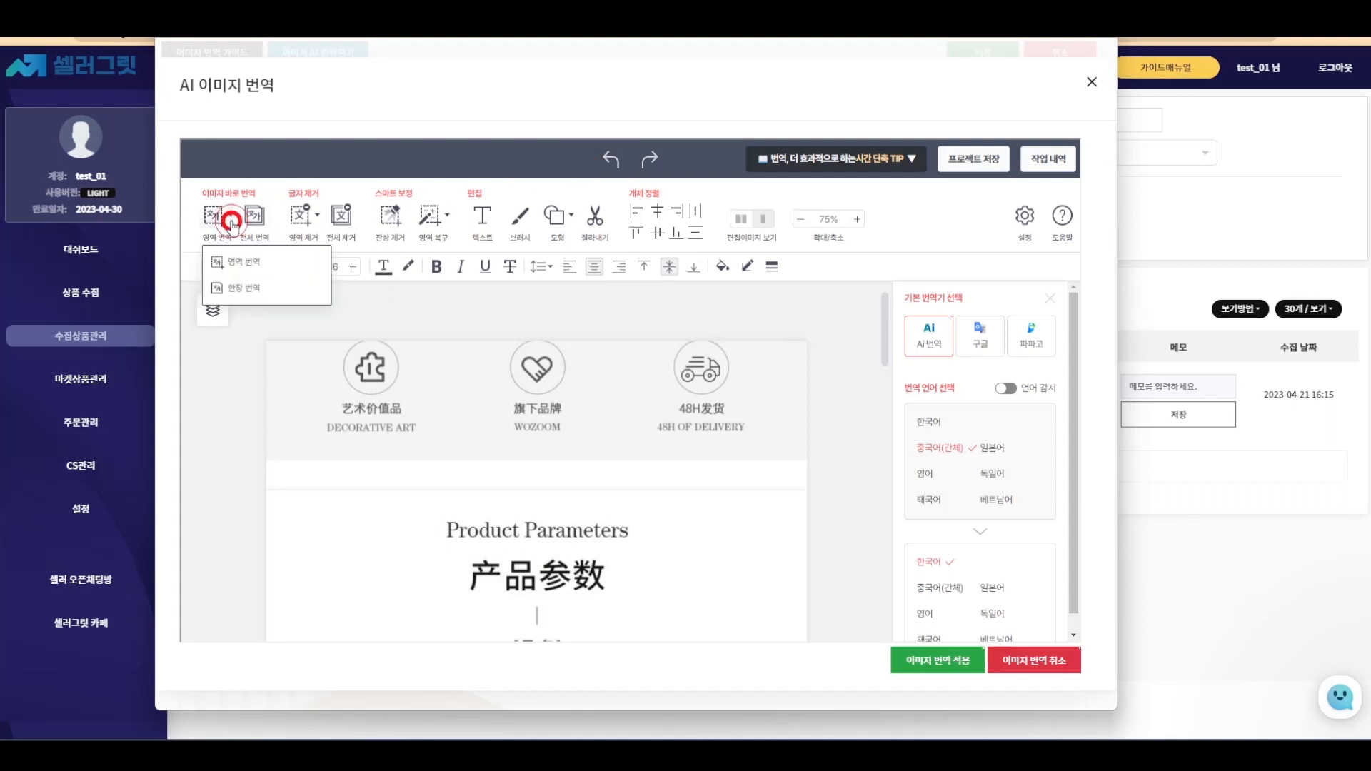
left_click(246, 287)
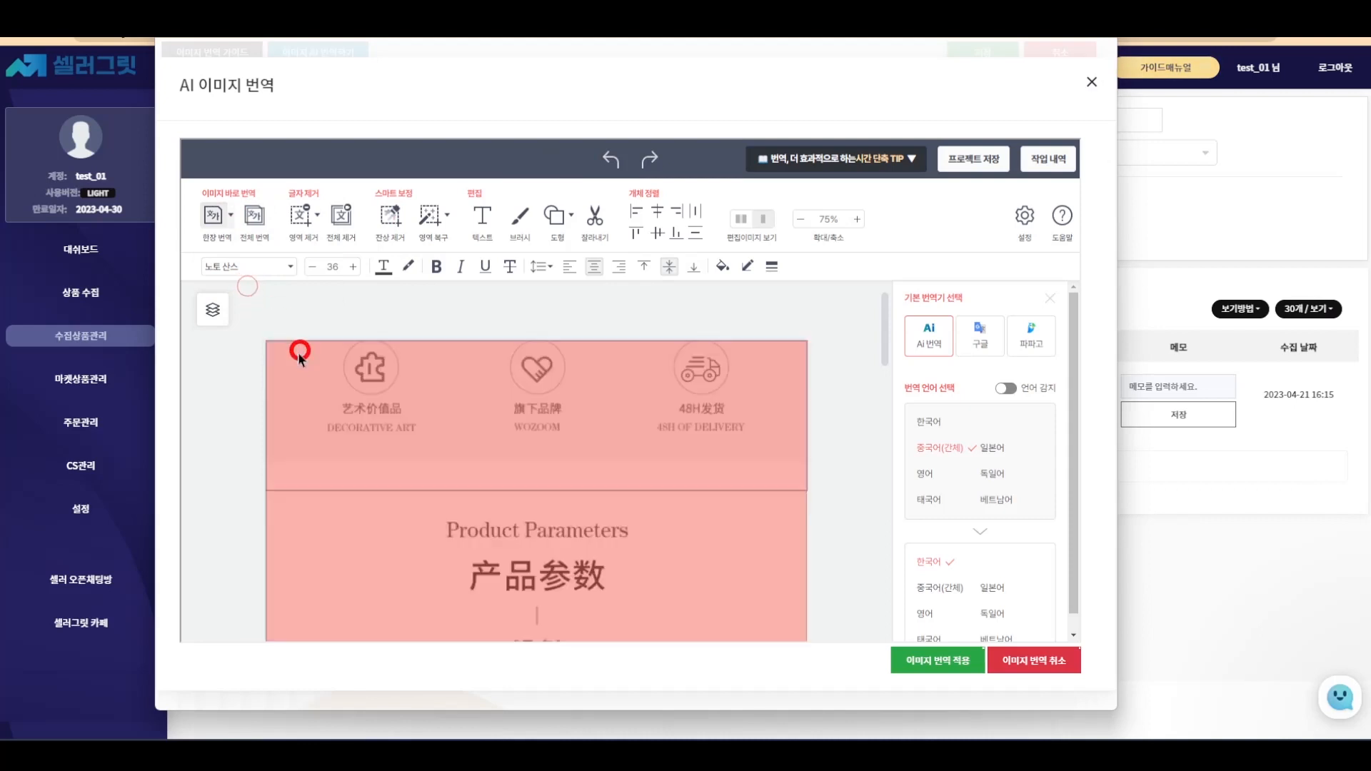
left_click(303, 364)
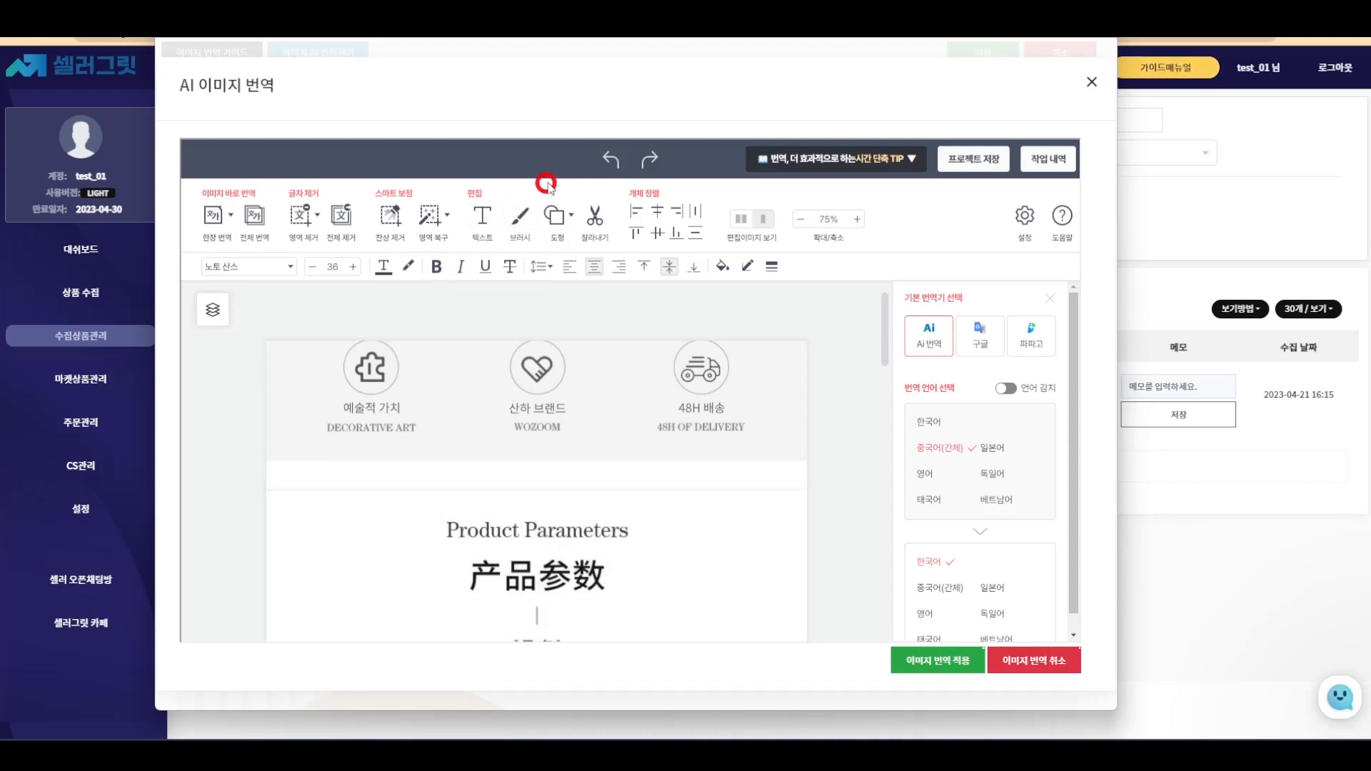
- Undo the feature-label translation, try afterimage removal and remove-all, then start whole-image translation
left_click(606, 160)
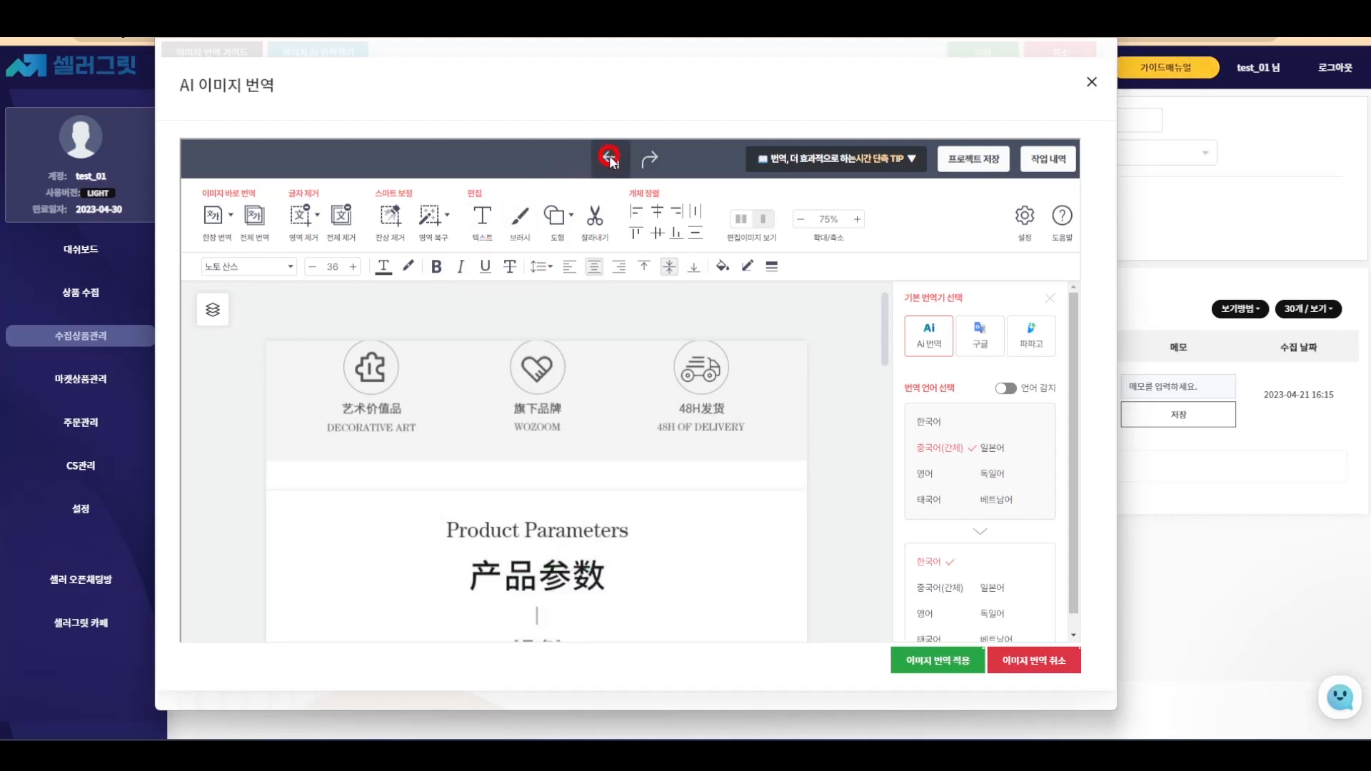
left_click(394, 213)
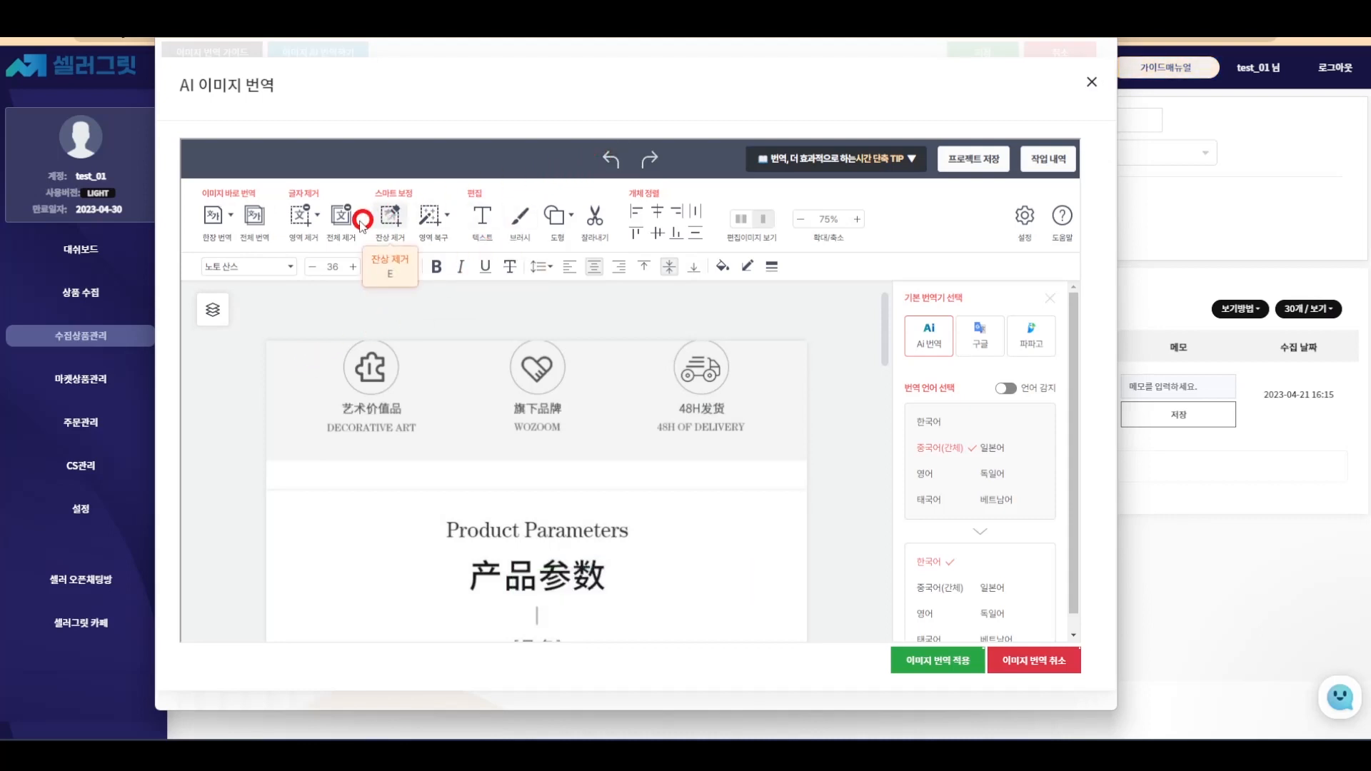
left_click(346, 223)
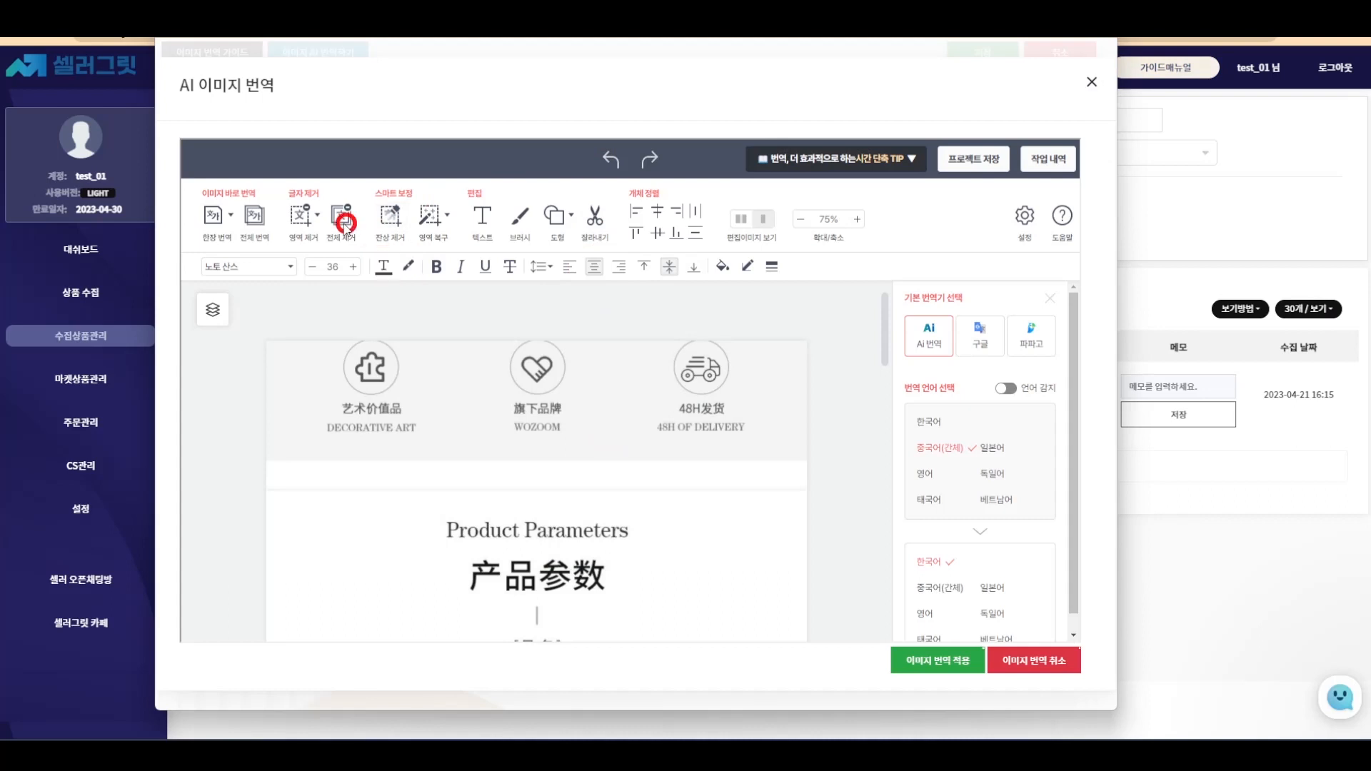
left_click(339, 223)
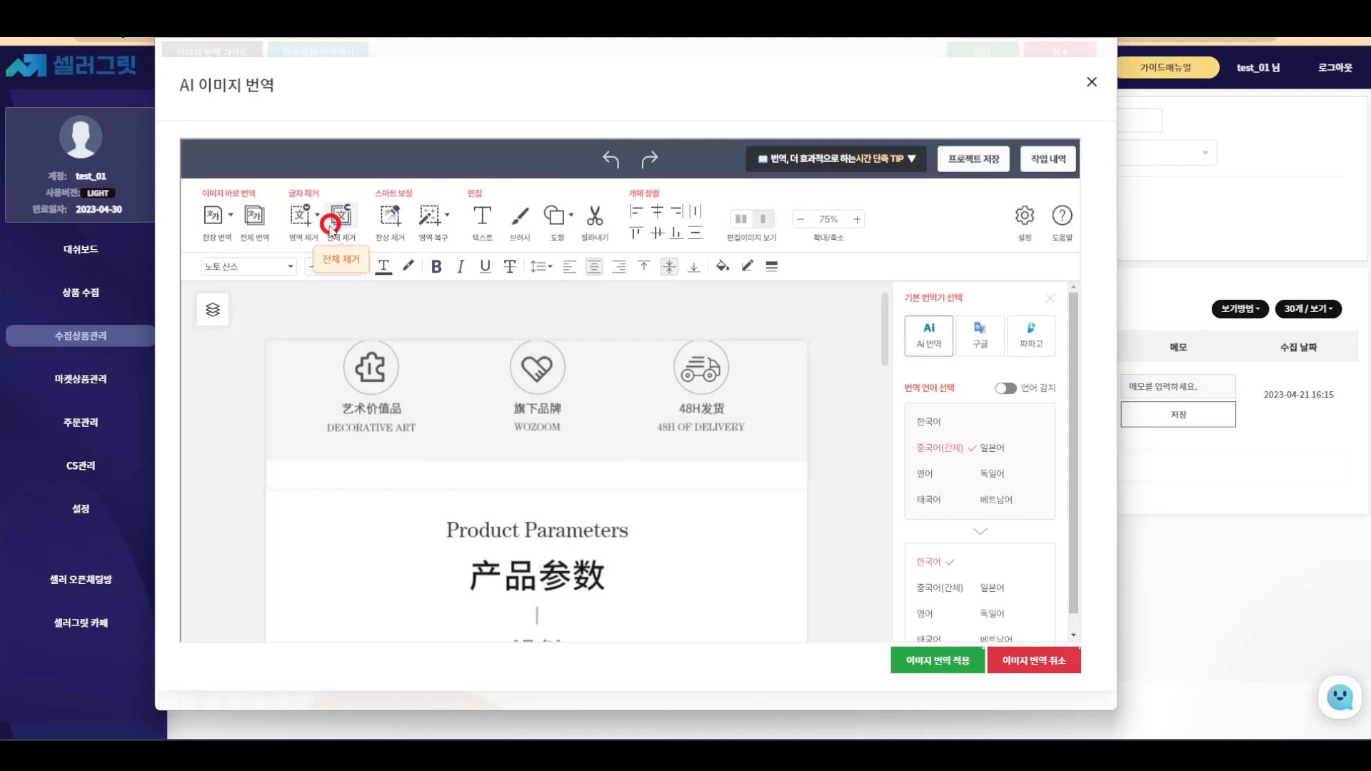
left_click(254, 218)
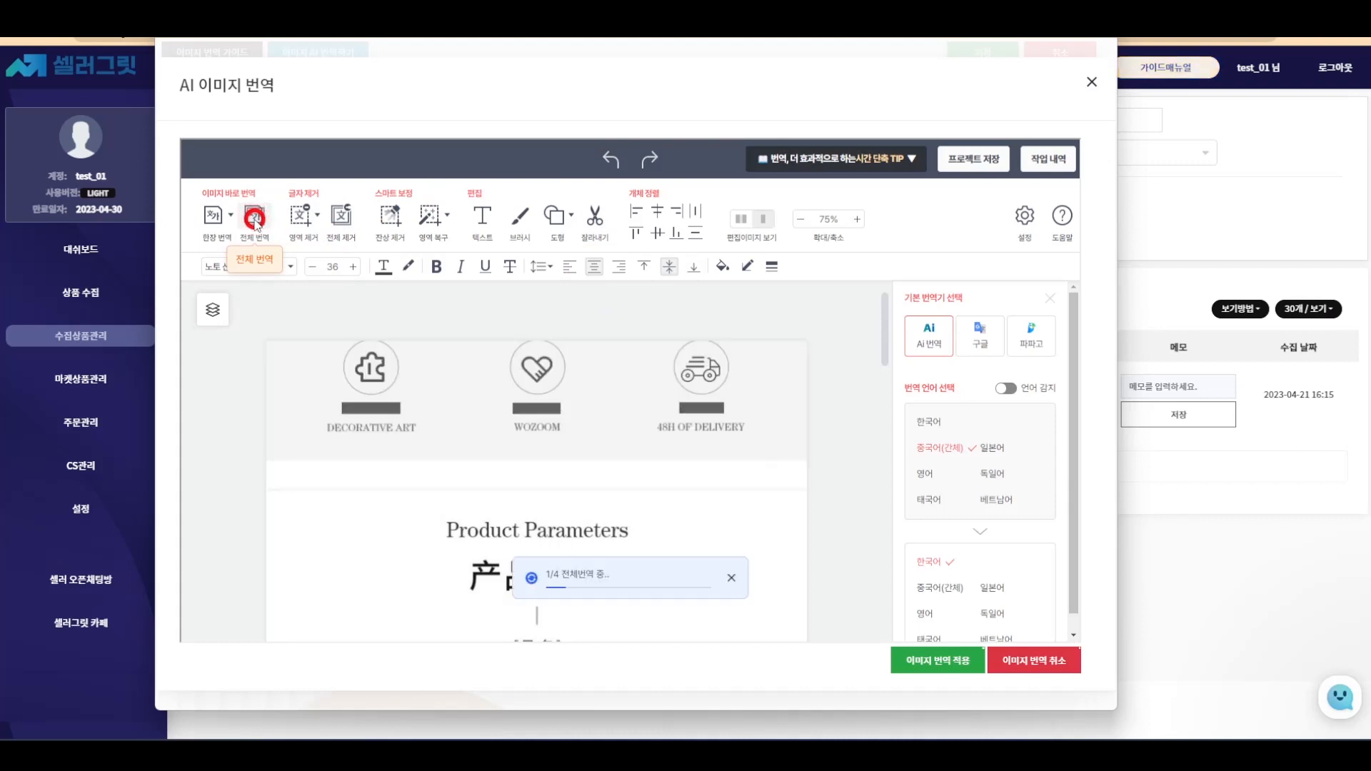
- Let all 4 detail images finish translating into Korean, then apply the translations
scroll(707, 370, "down", 3)
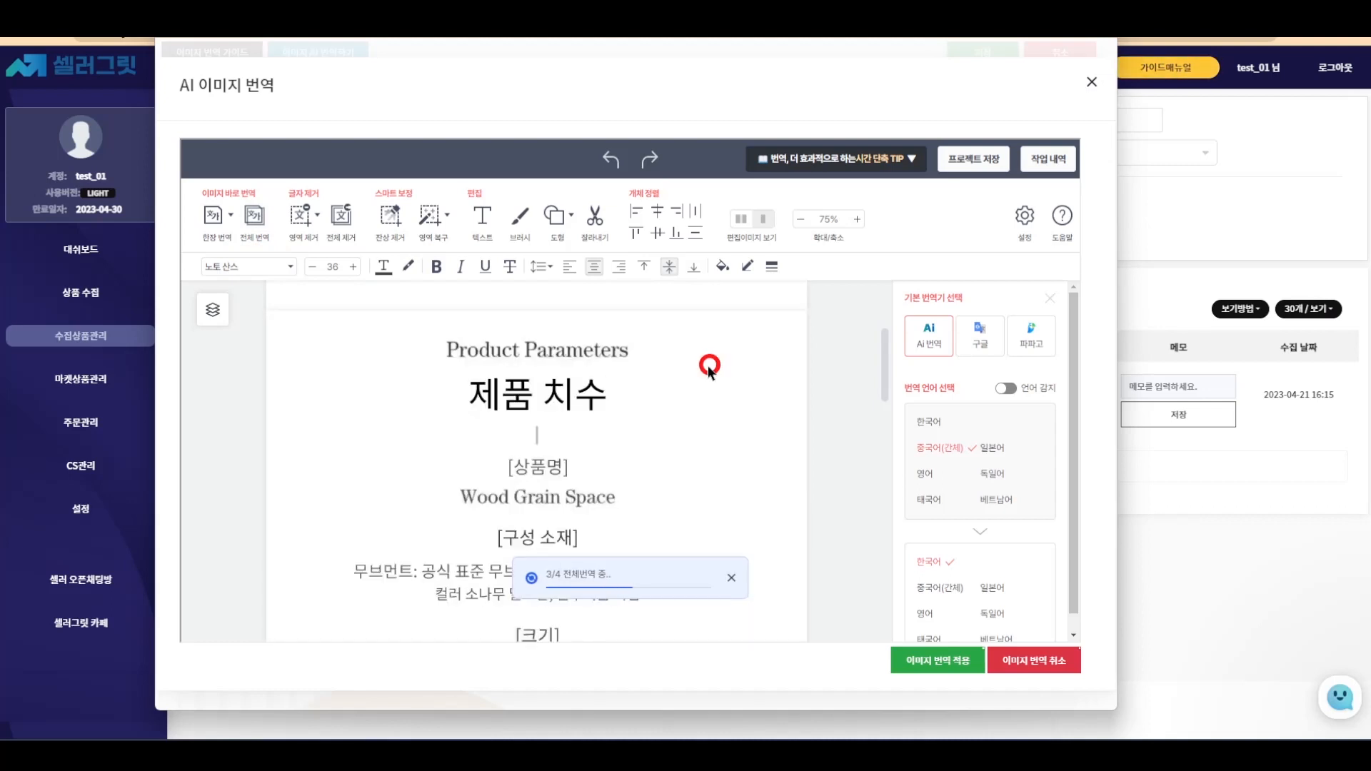
scroll(708, 365, "down", 6)
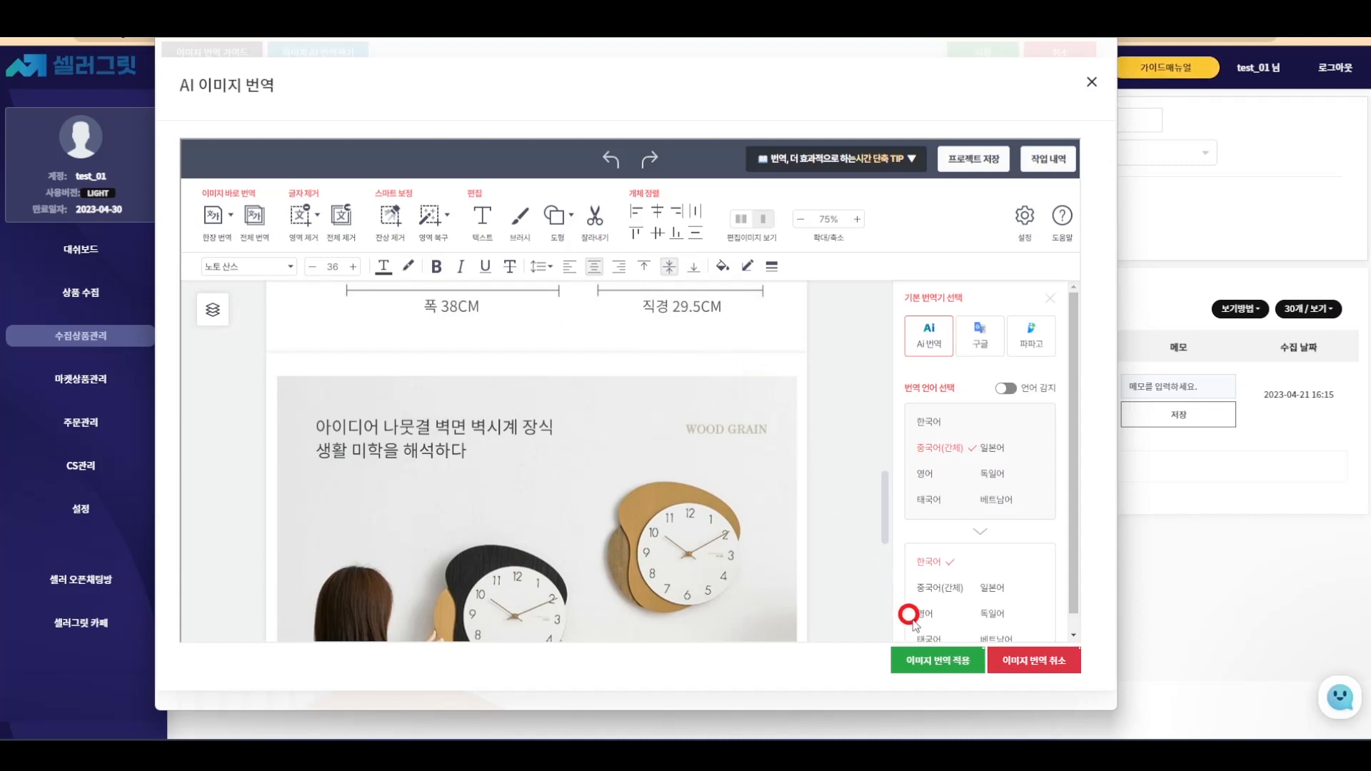
left_click(926, 661)
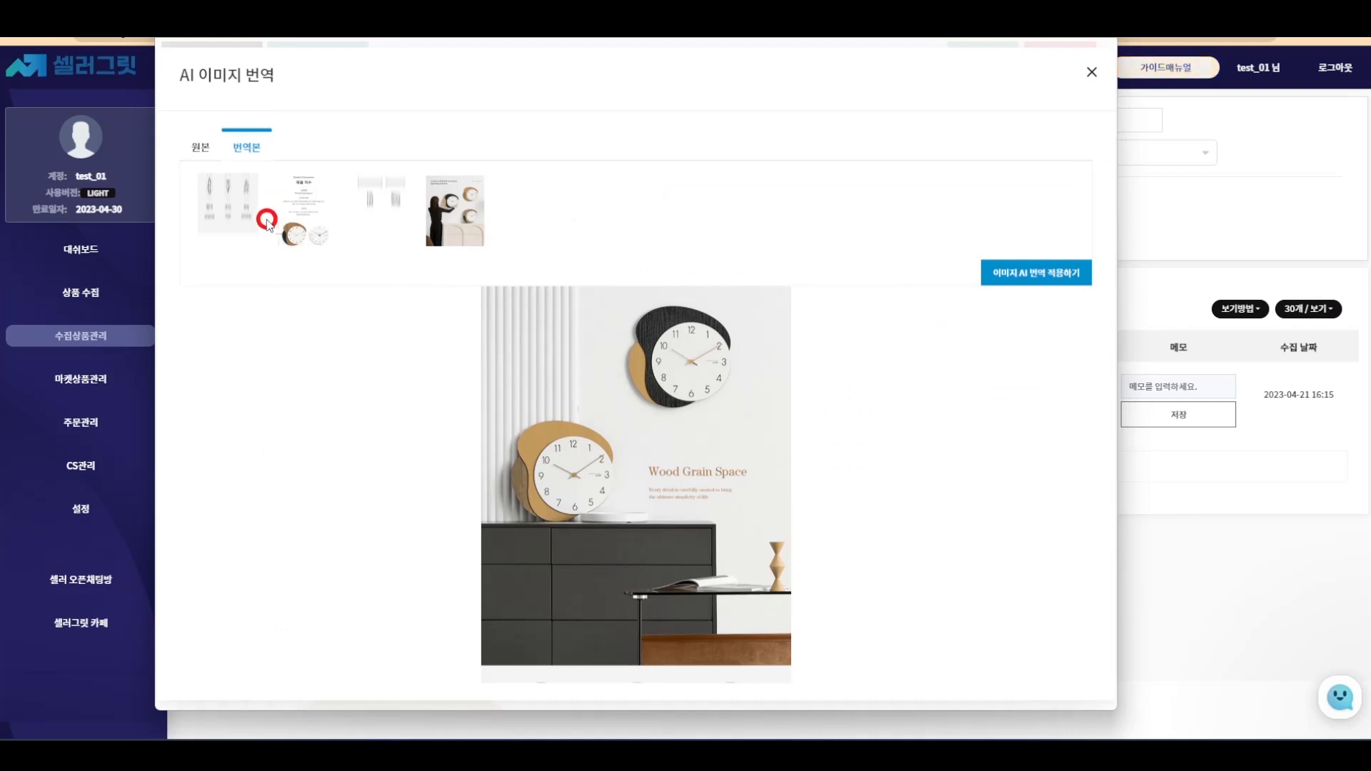
- Preview each of the four translated images and insert them into the detail page
left_click(233, 210)
left_click(303, 311)
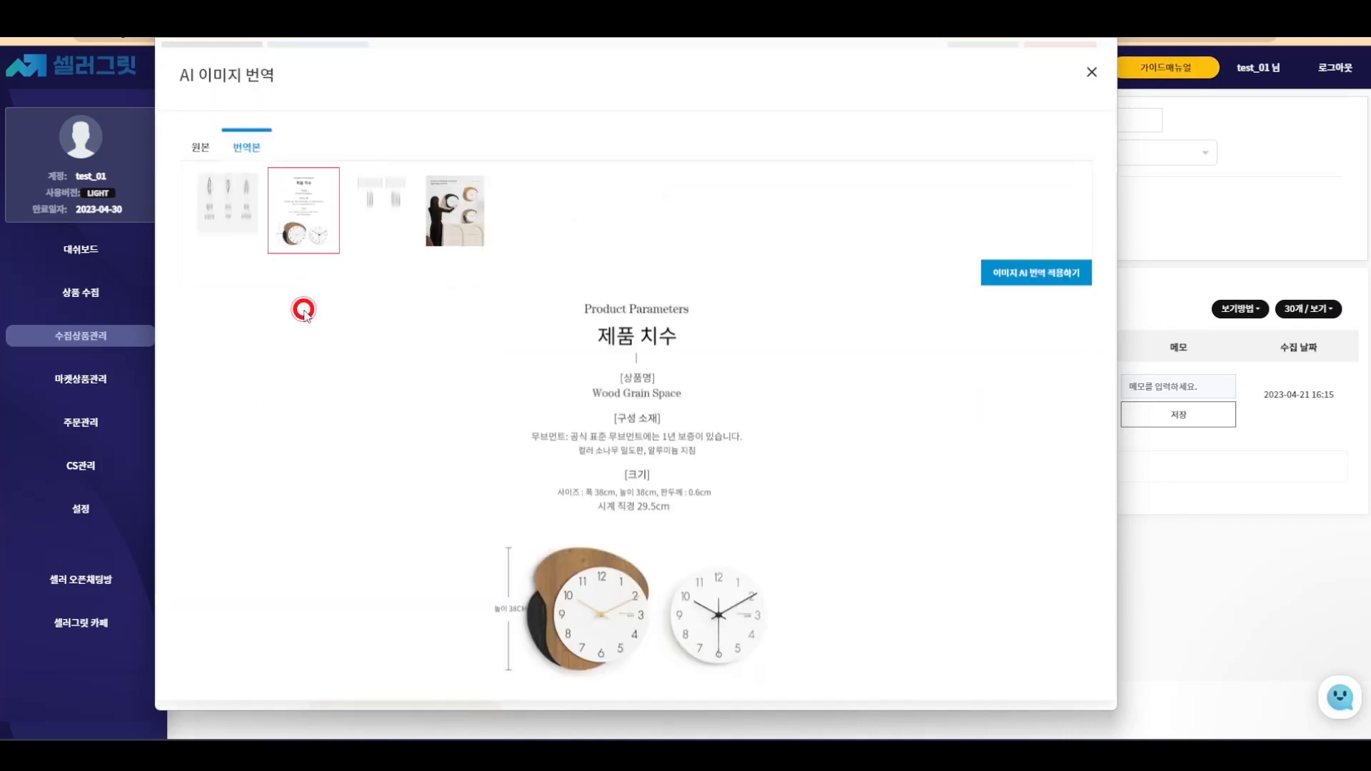
left_click(381, 212)
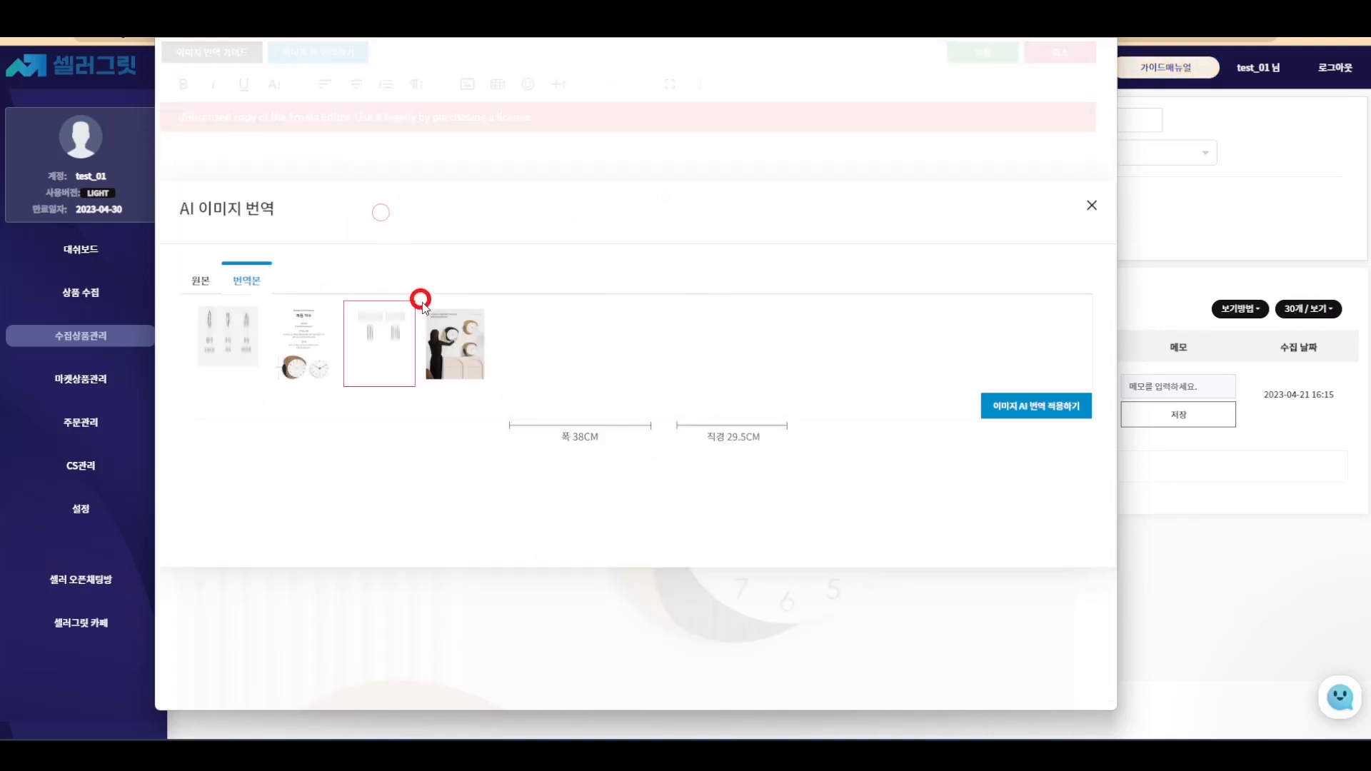
left_click(450, 322)
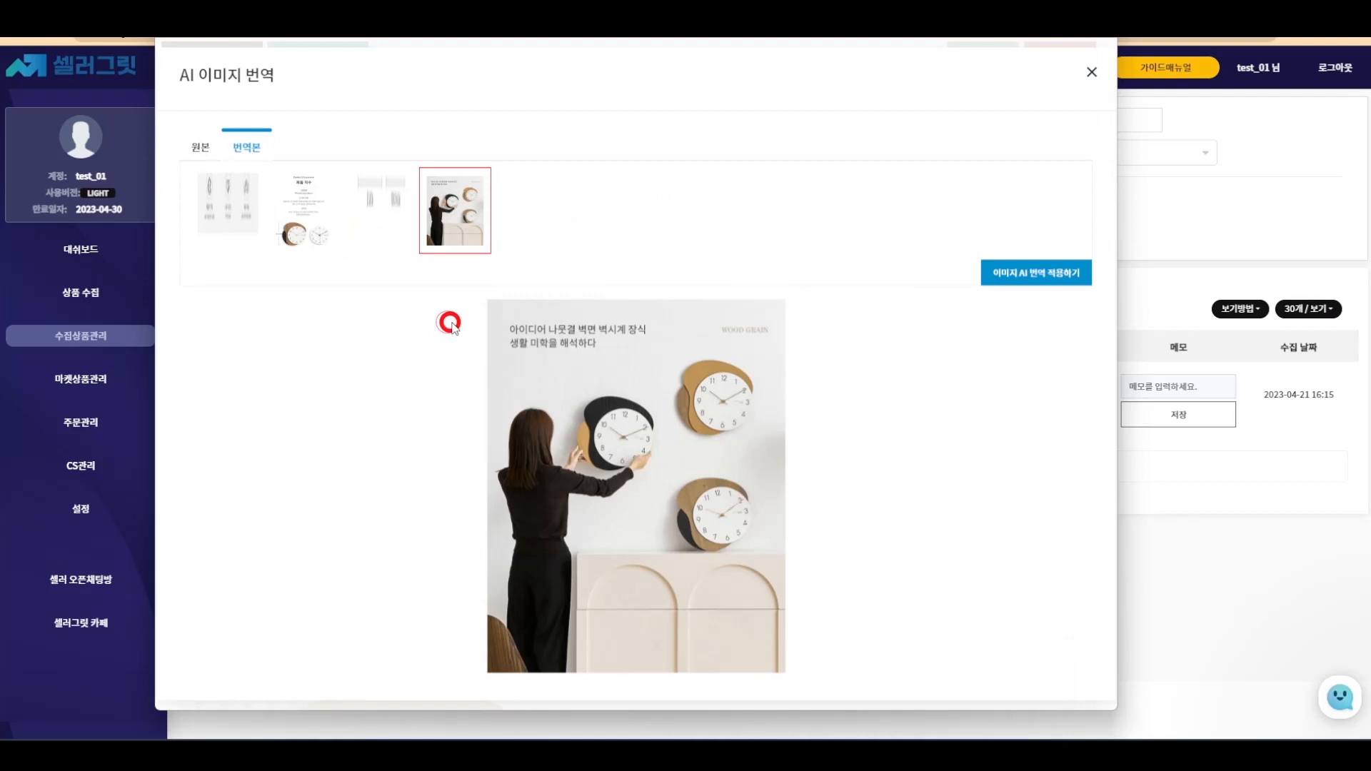
left_click(997, 271)
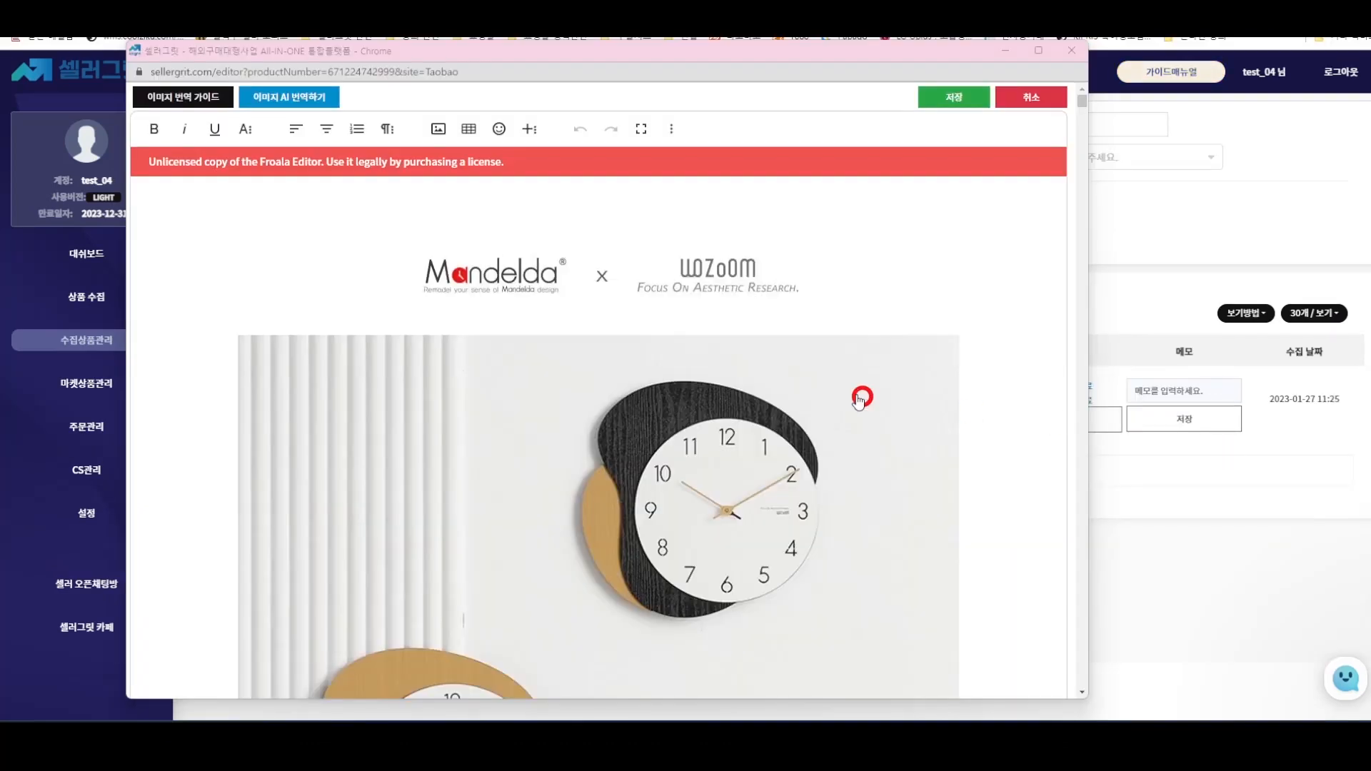
- Review the detail page with Korean images, save it, and close the editor
scroll(861, 399, "down", 3)
scroll(862, 399, "down", 15)
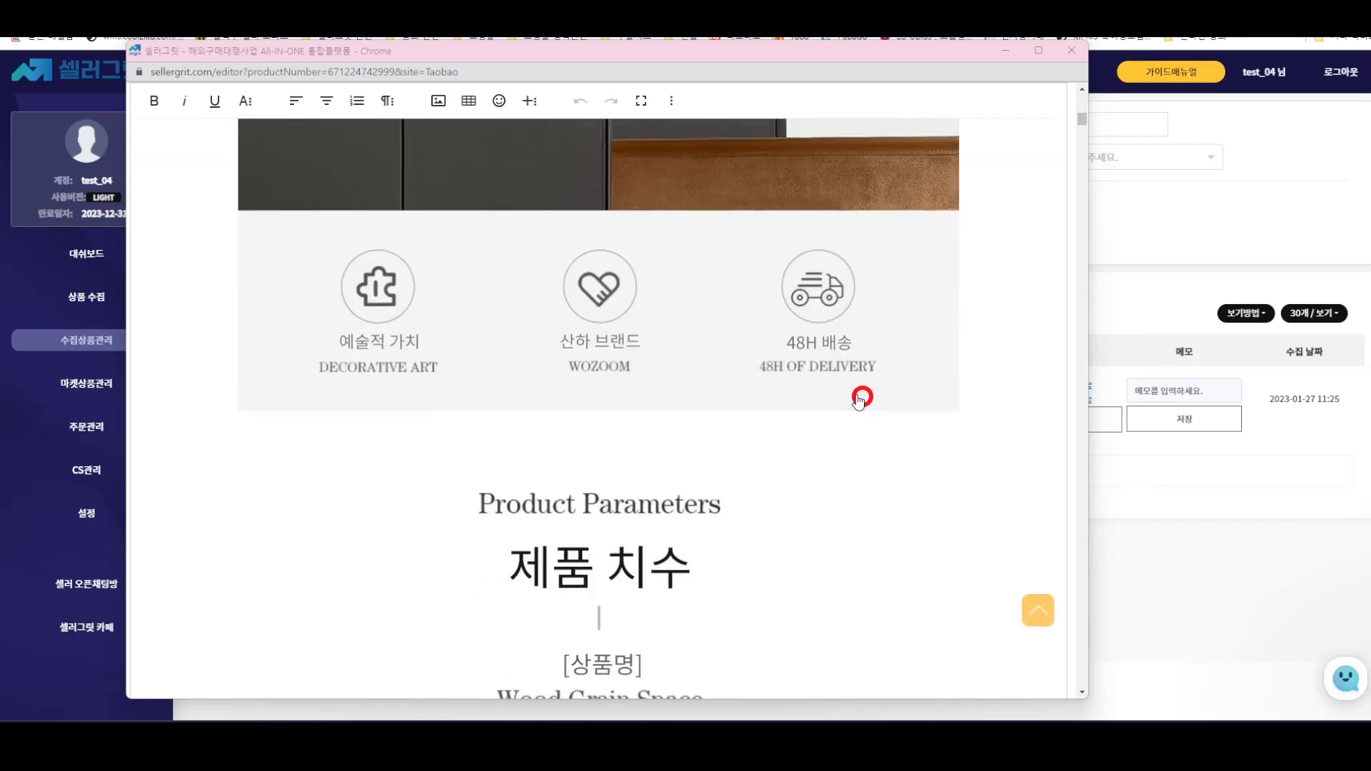
scroll(861, 399, "down", 10)
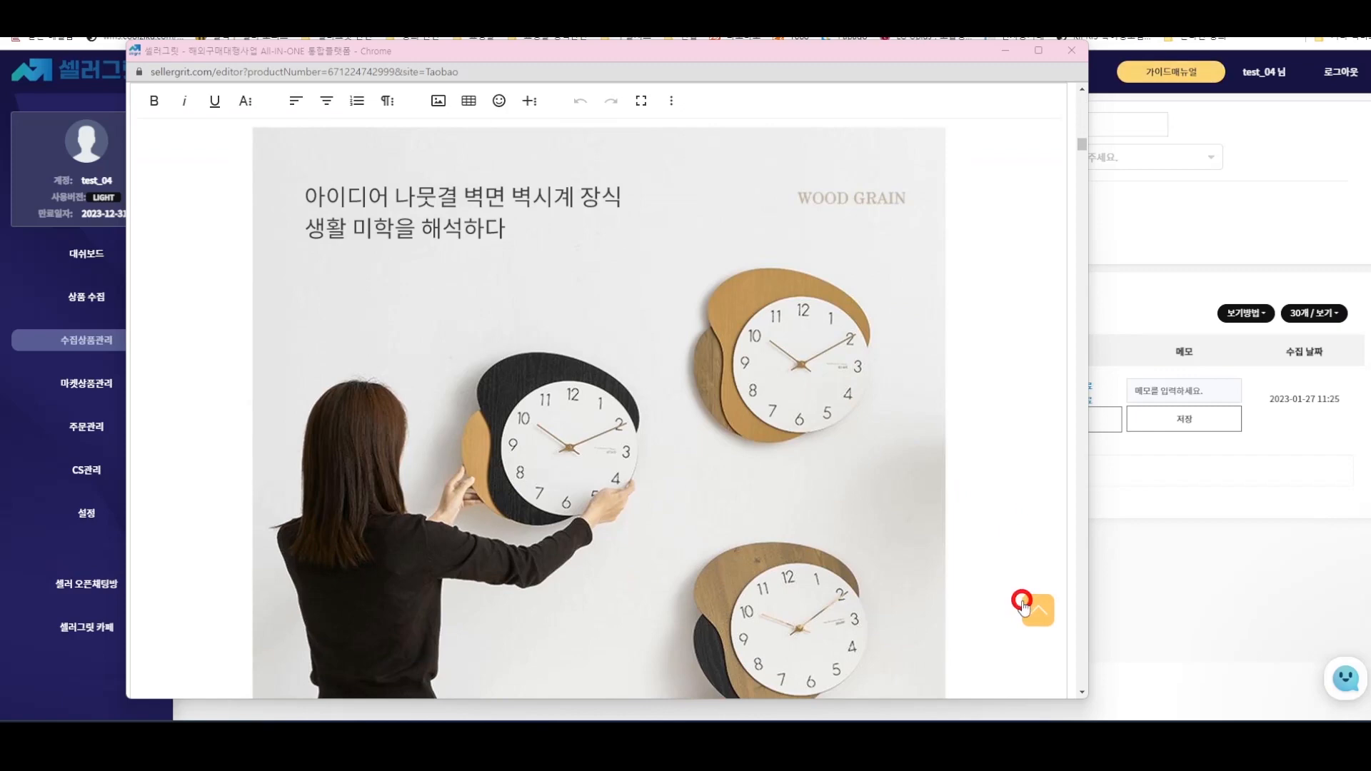
left_click(1030, 606)
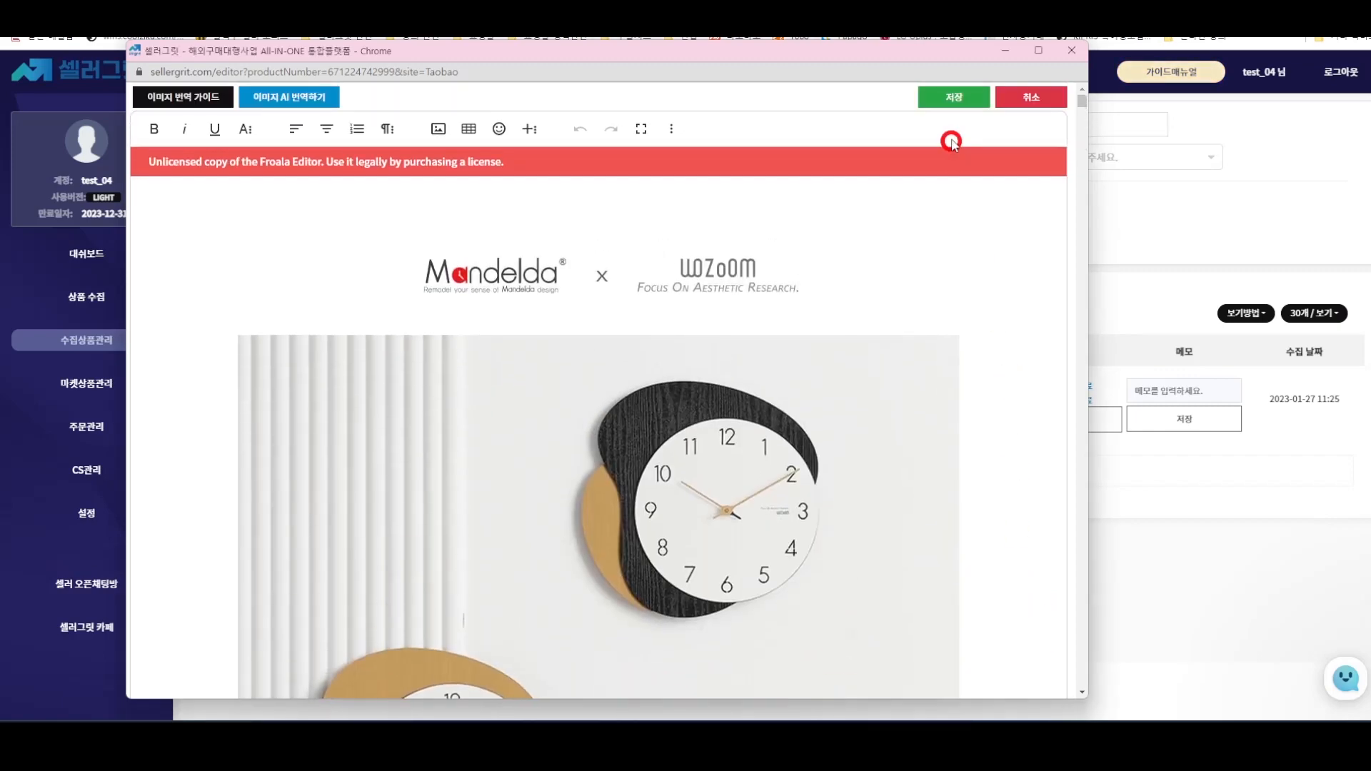
left_click(949, 102)
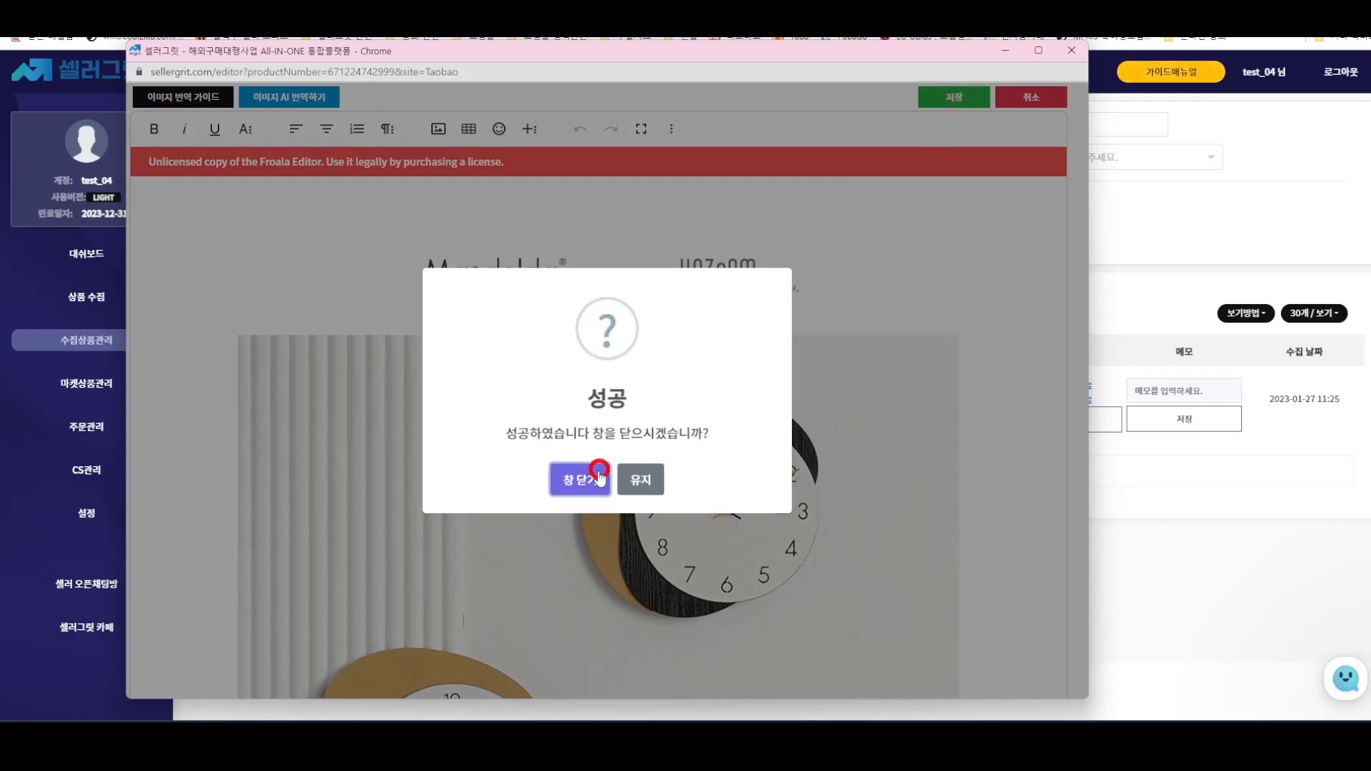
left_click(582, 479)
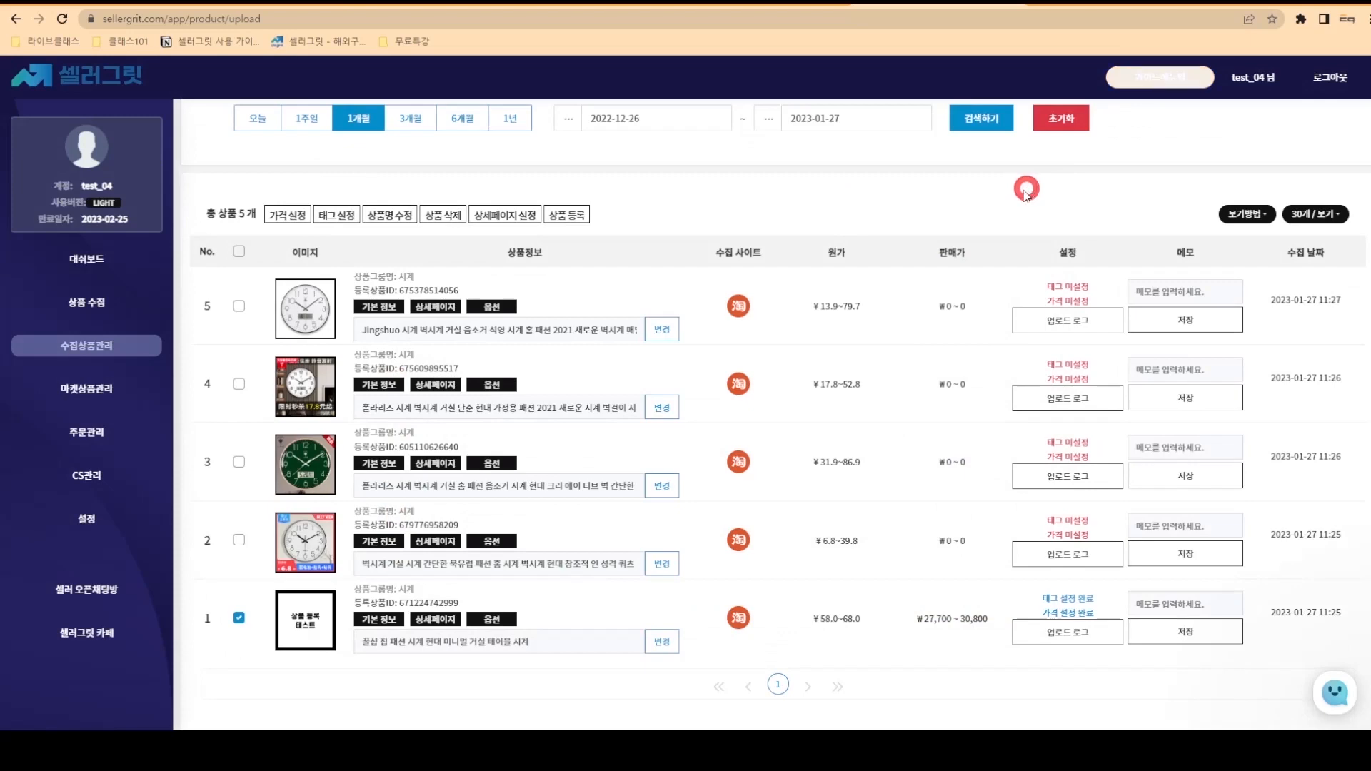
- Open upload settings for the clock and browse categories 가구/인테리어 > DIY자재/용품
left_click(580, 216)
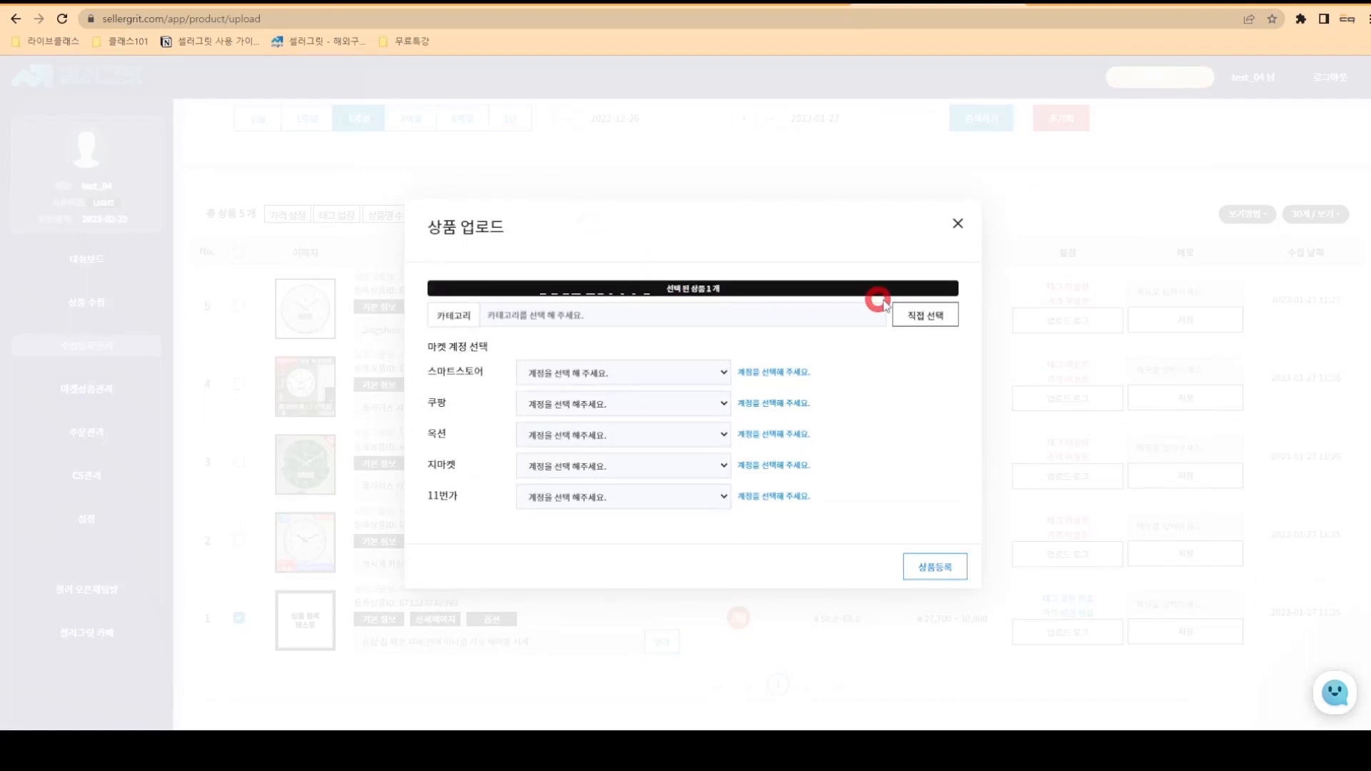
left_click(920, 315)
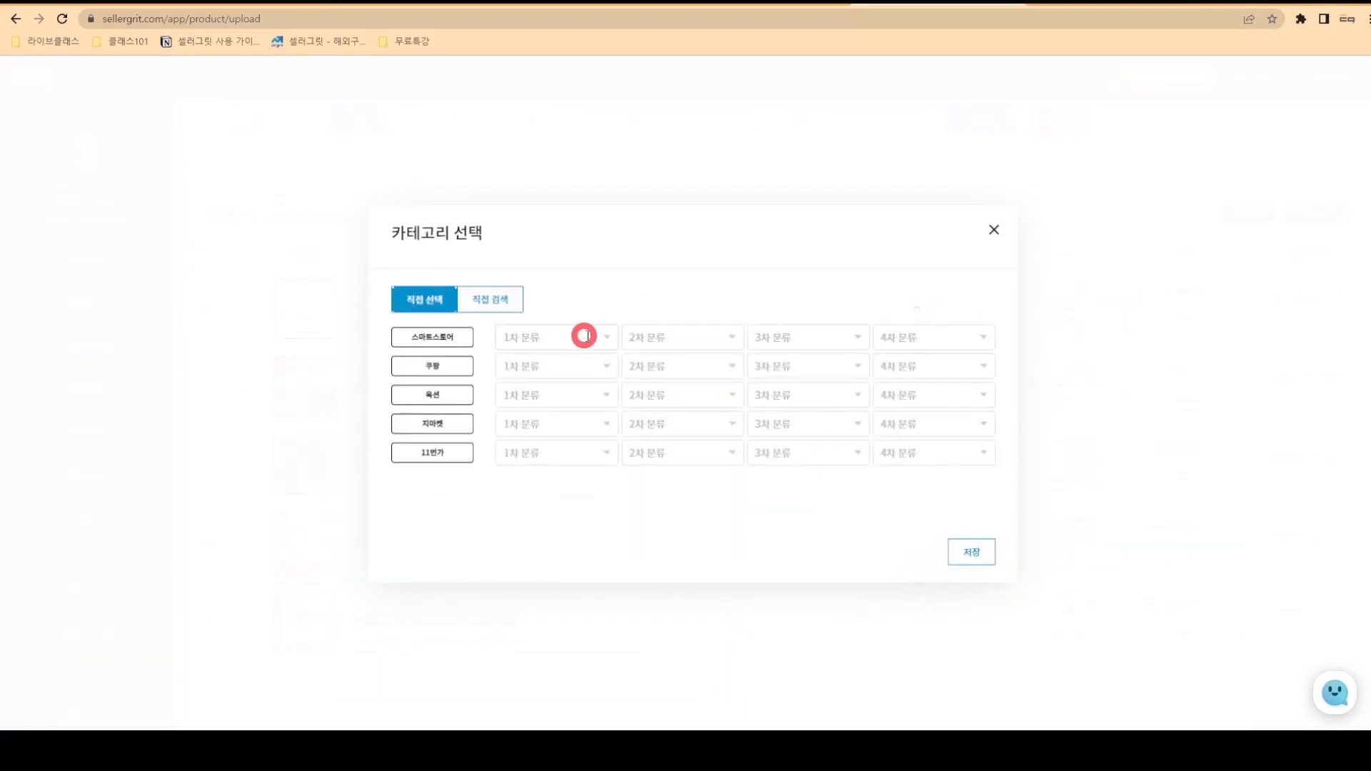
left_click(598, 335)
left_click(590, 365)
left_click(689, 340)
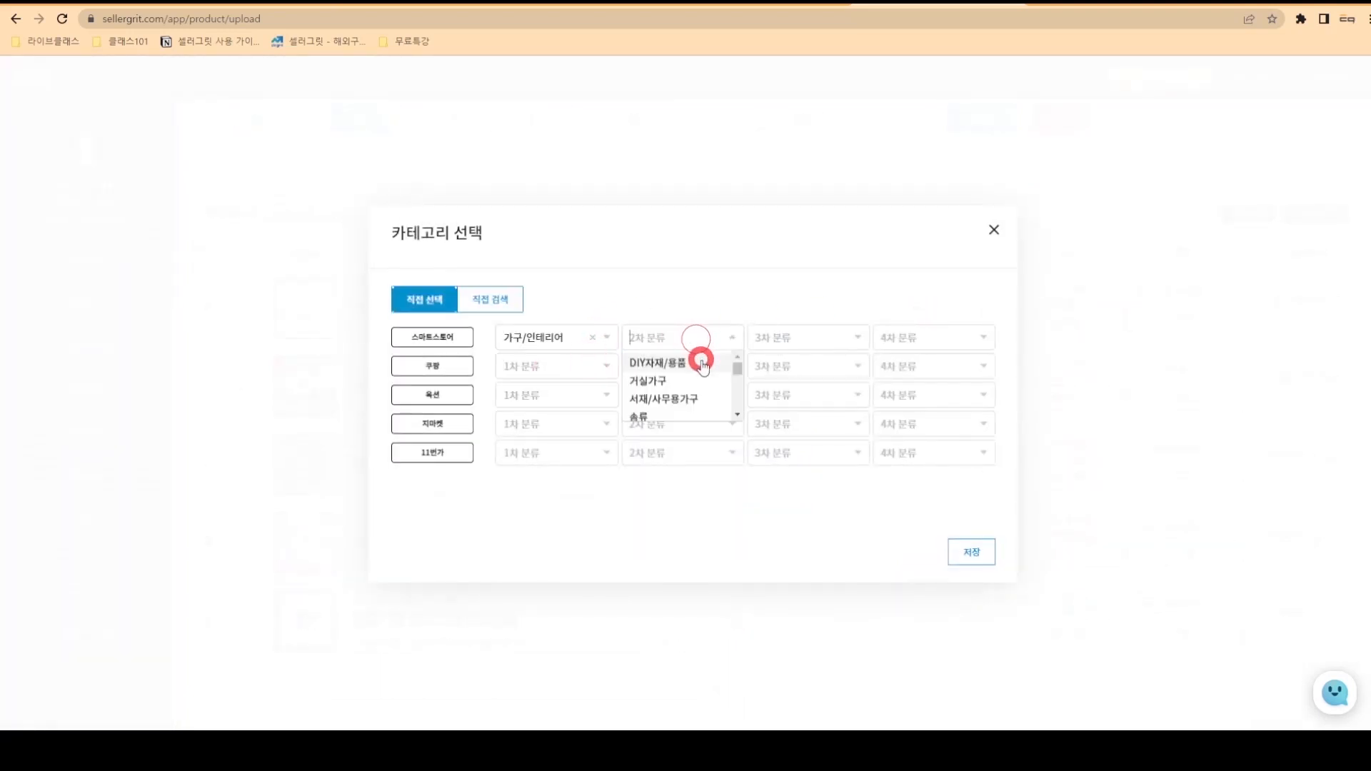
left_click(698, 361)
- Search categories for 시계, choose 벽시계 (가구/인테리어>인테리어소품>시계>벽시계), and save
left_click(513, 299)
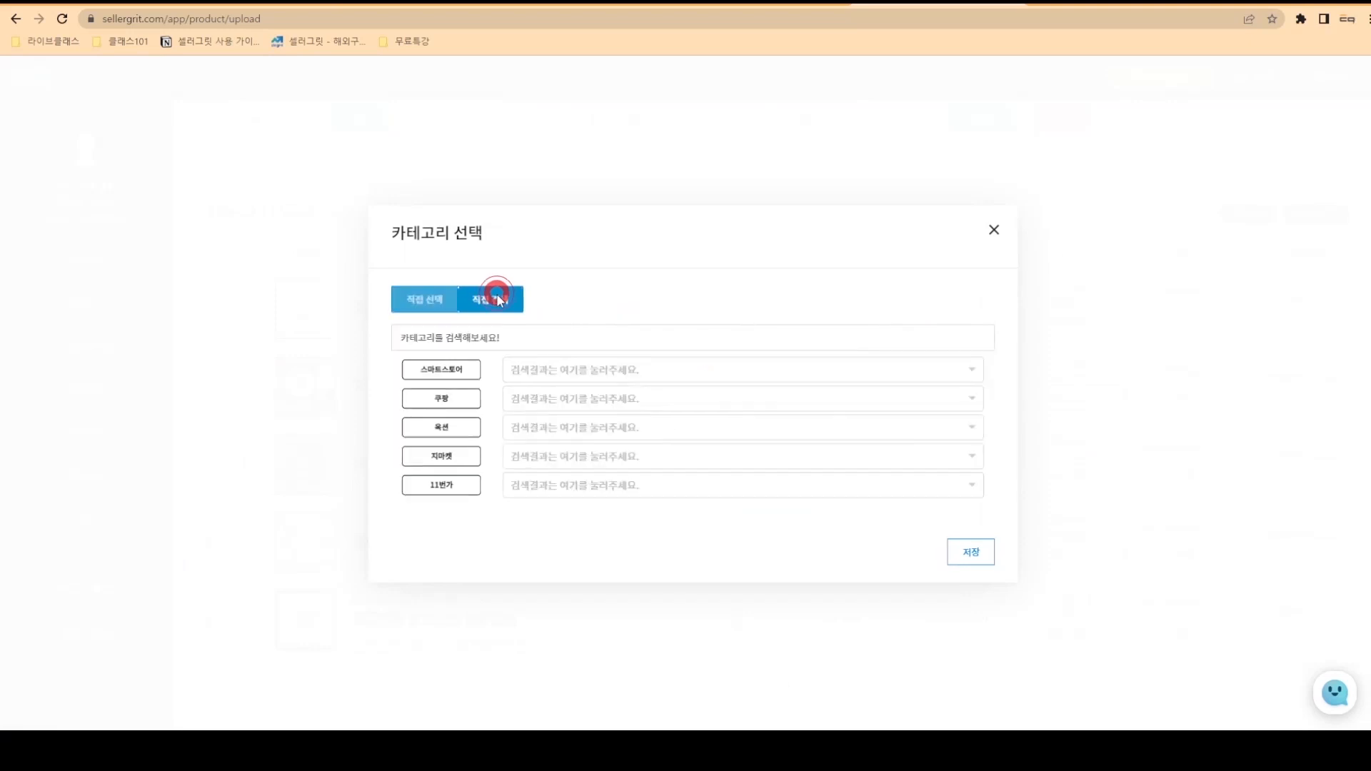
left_click(527, 336)
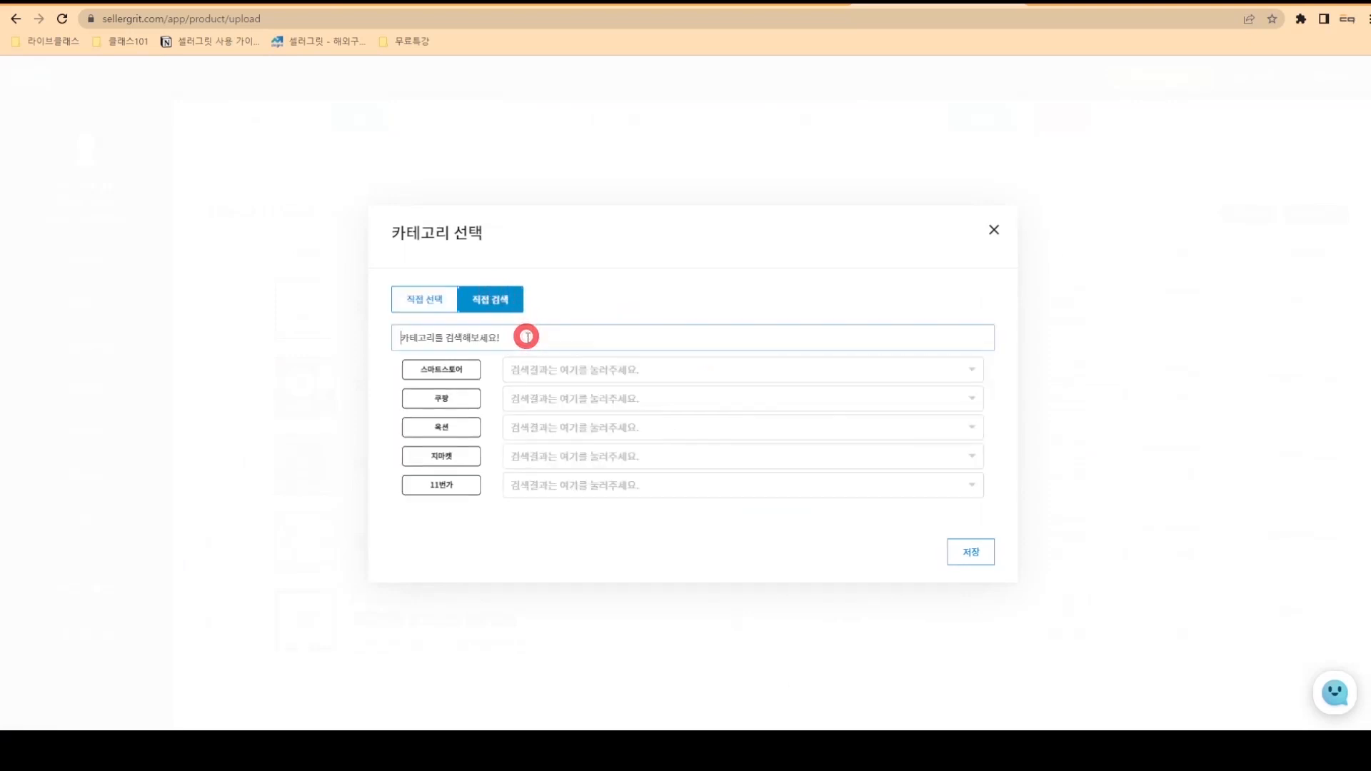
type("시계")
left_click(868, 363)
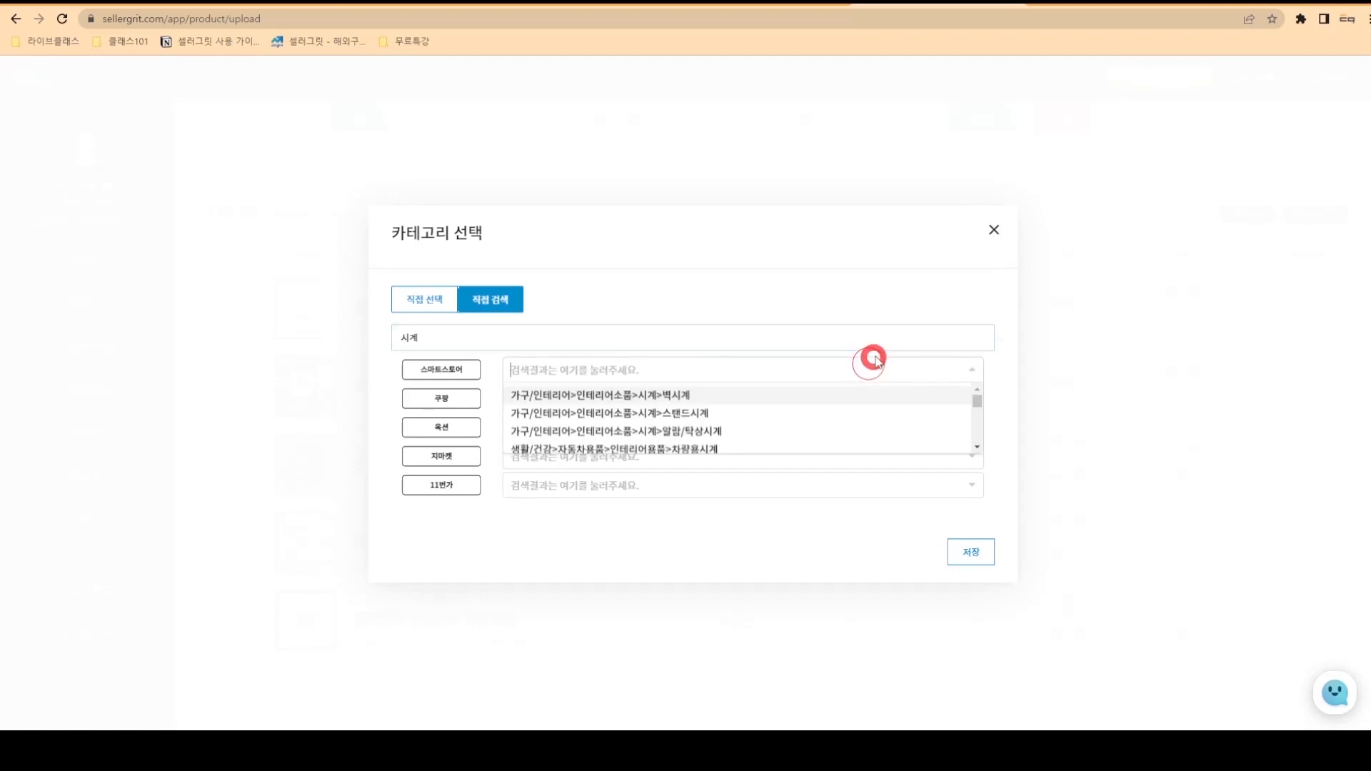
left_click(717, 393)
left_click(973, 557)
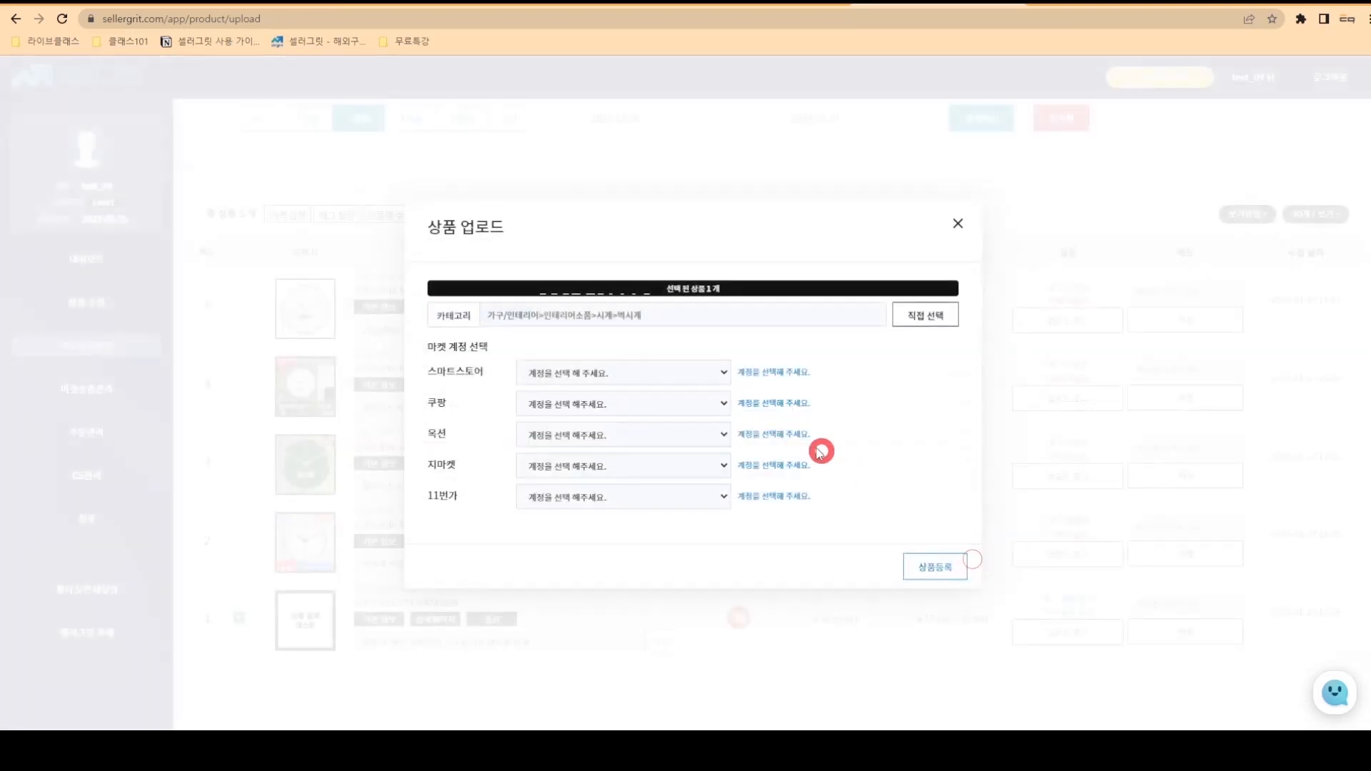
- Register the clock product to the selected Smart Store seller account and confirm the success popup
left_click(709, 374)
left_click(702, 403)
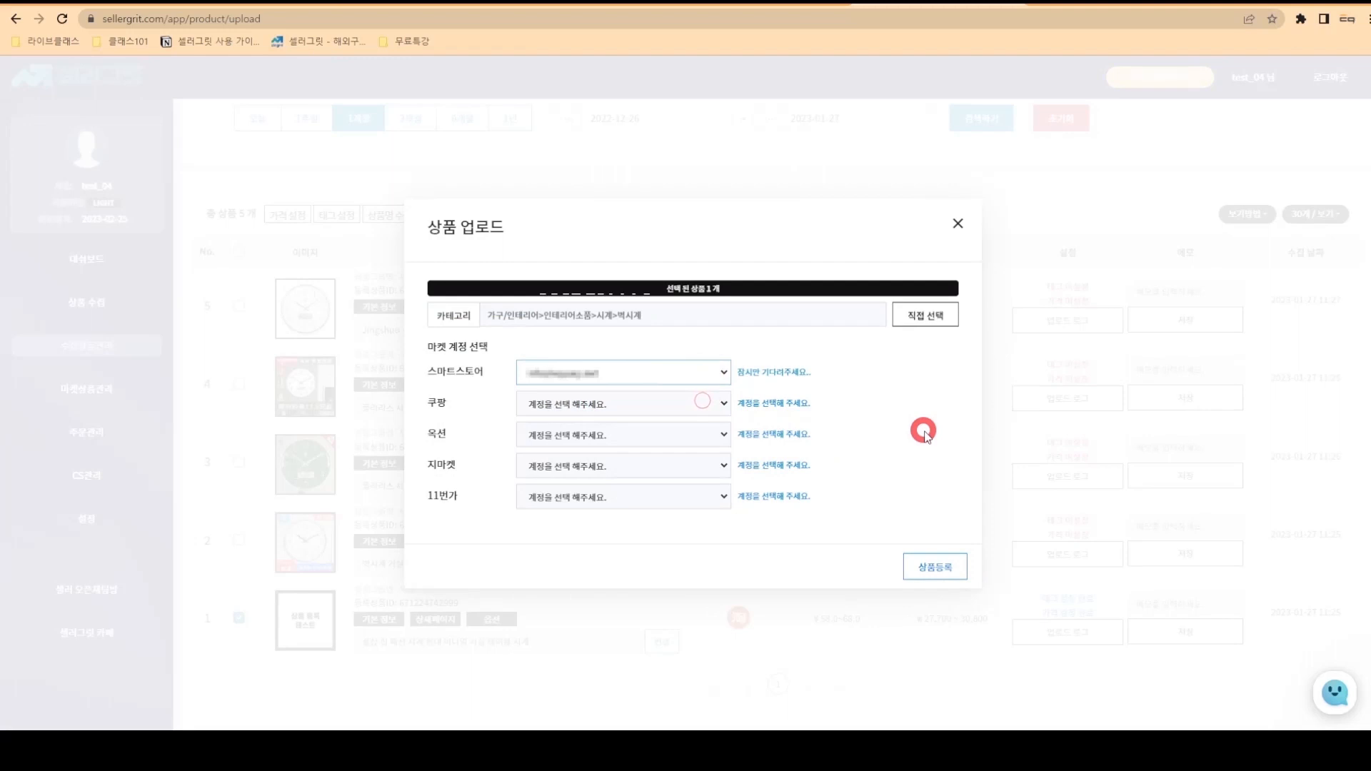
left_click(942, 567)
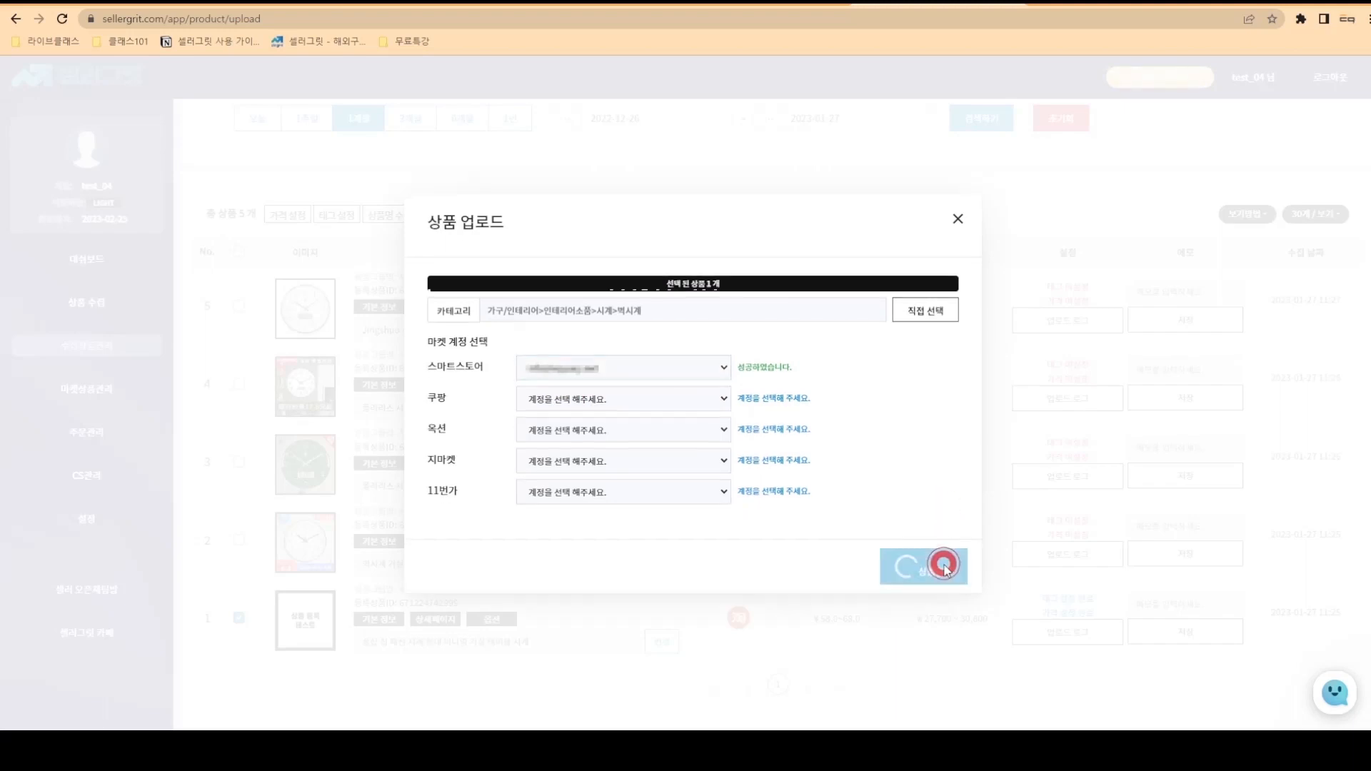
left_click(698, 455)
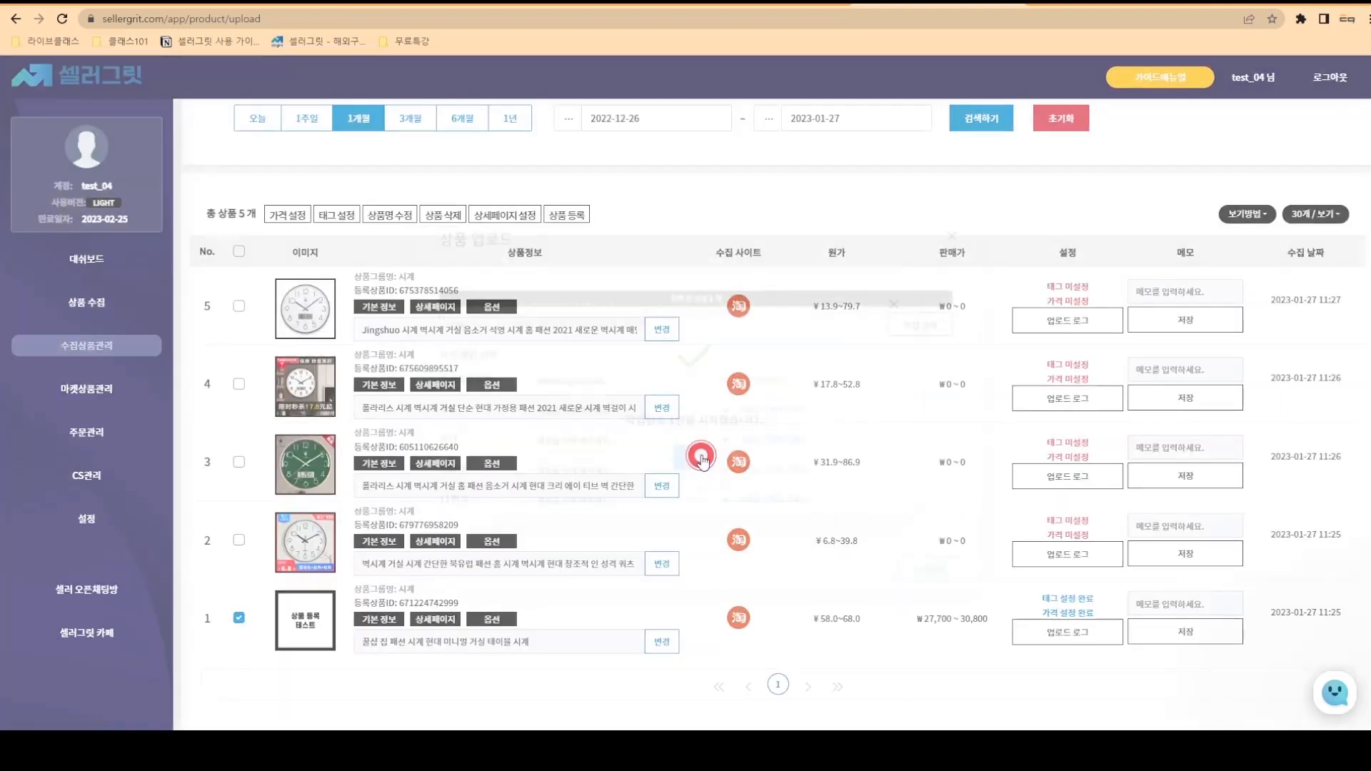
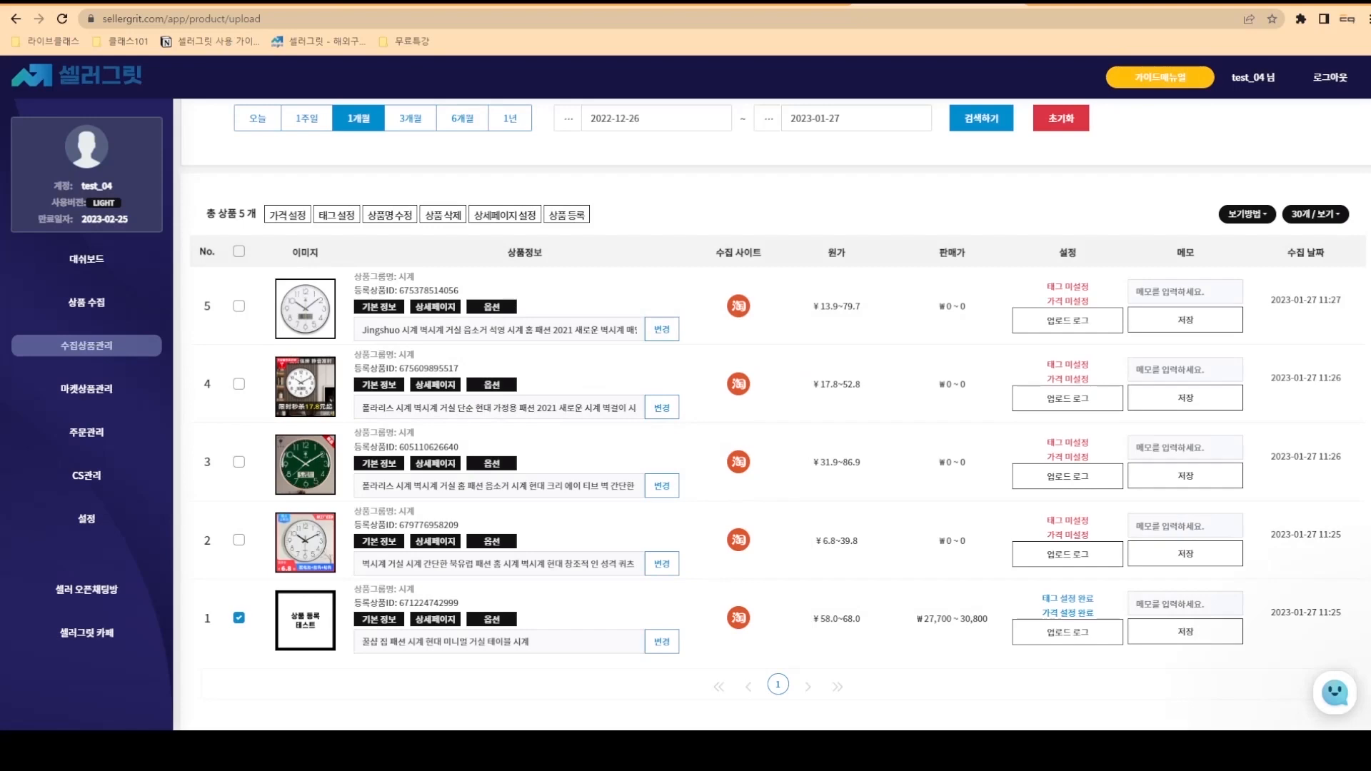
- Open the clock's upload log and follow its registered Smart Store product link
left_click(1085, 630)
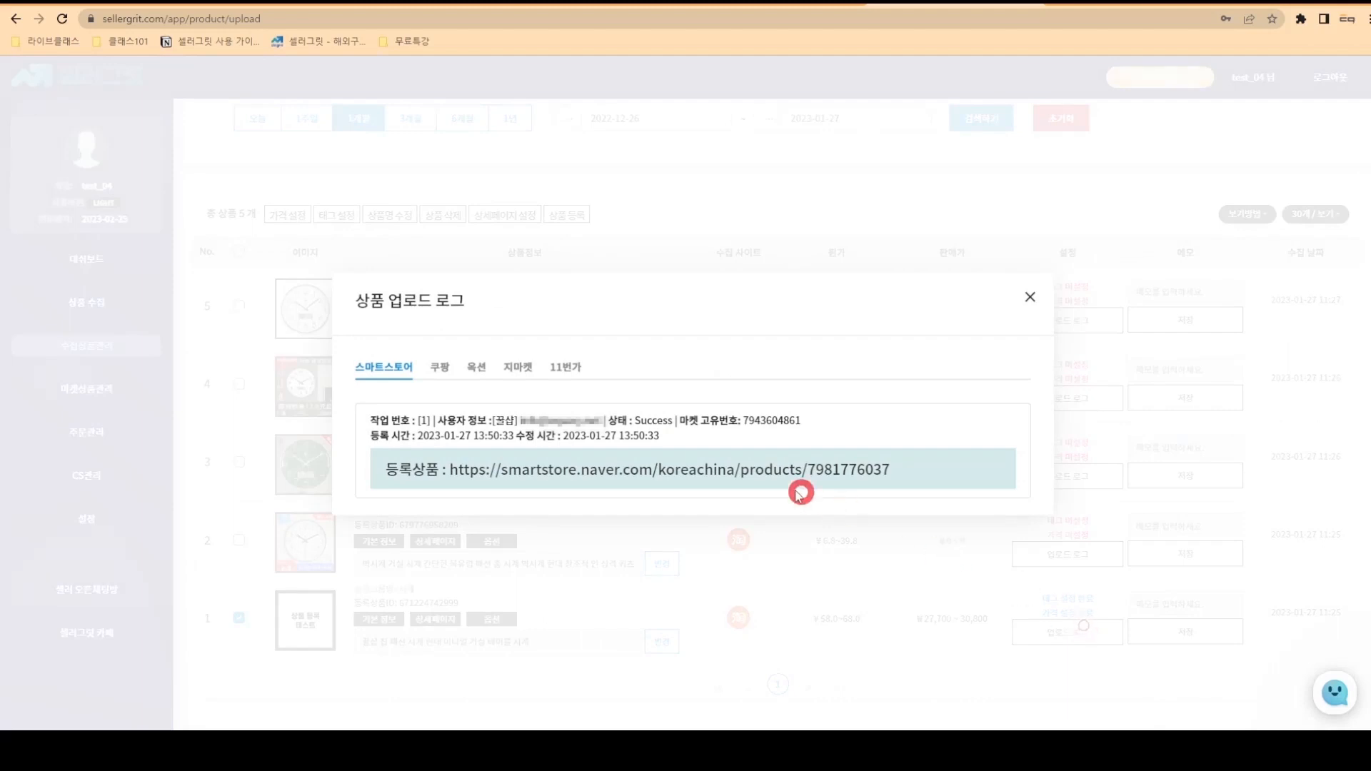
left_click(677, 471)
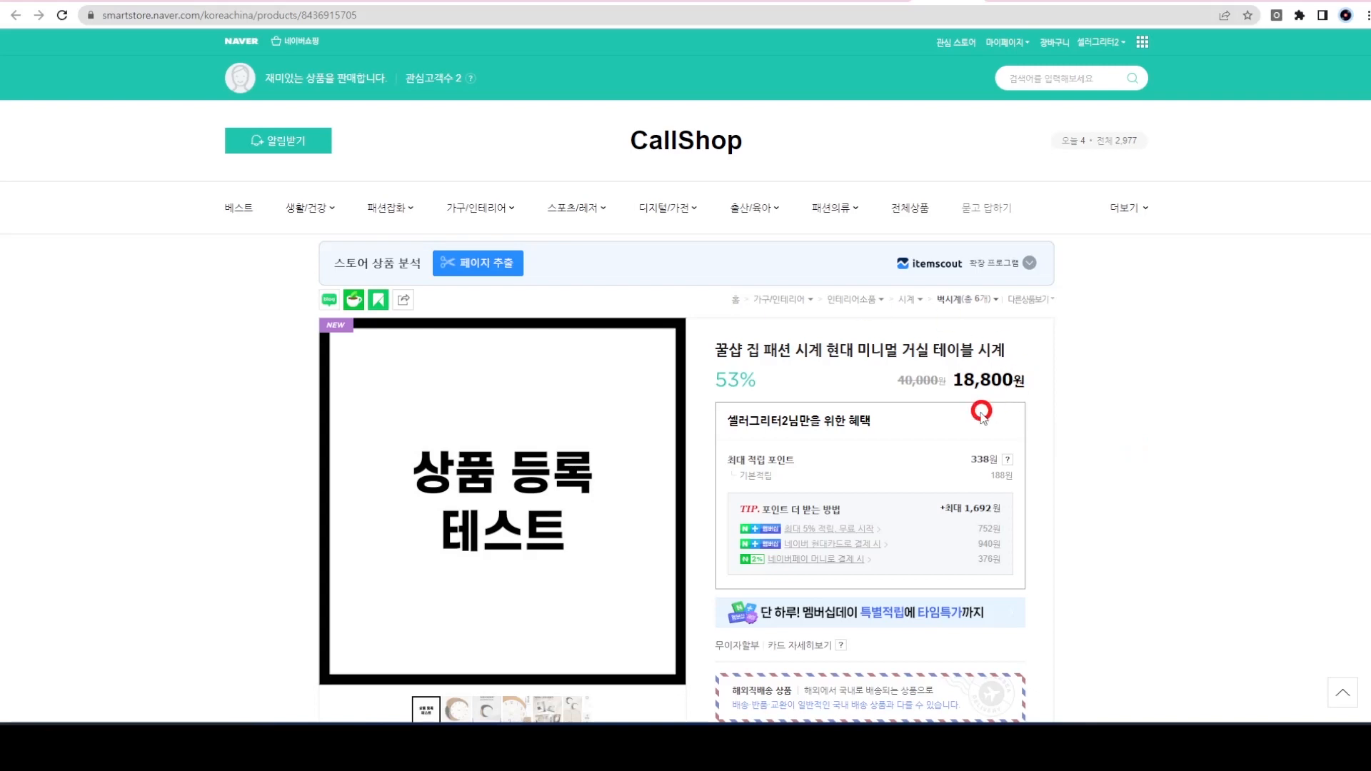
- On the Smart Store listing, pick colour 01 라이트 브라운 A and check the 크기 options
scroll(1114, 399, "down", 5)
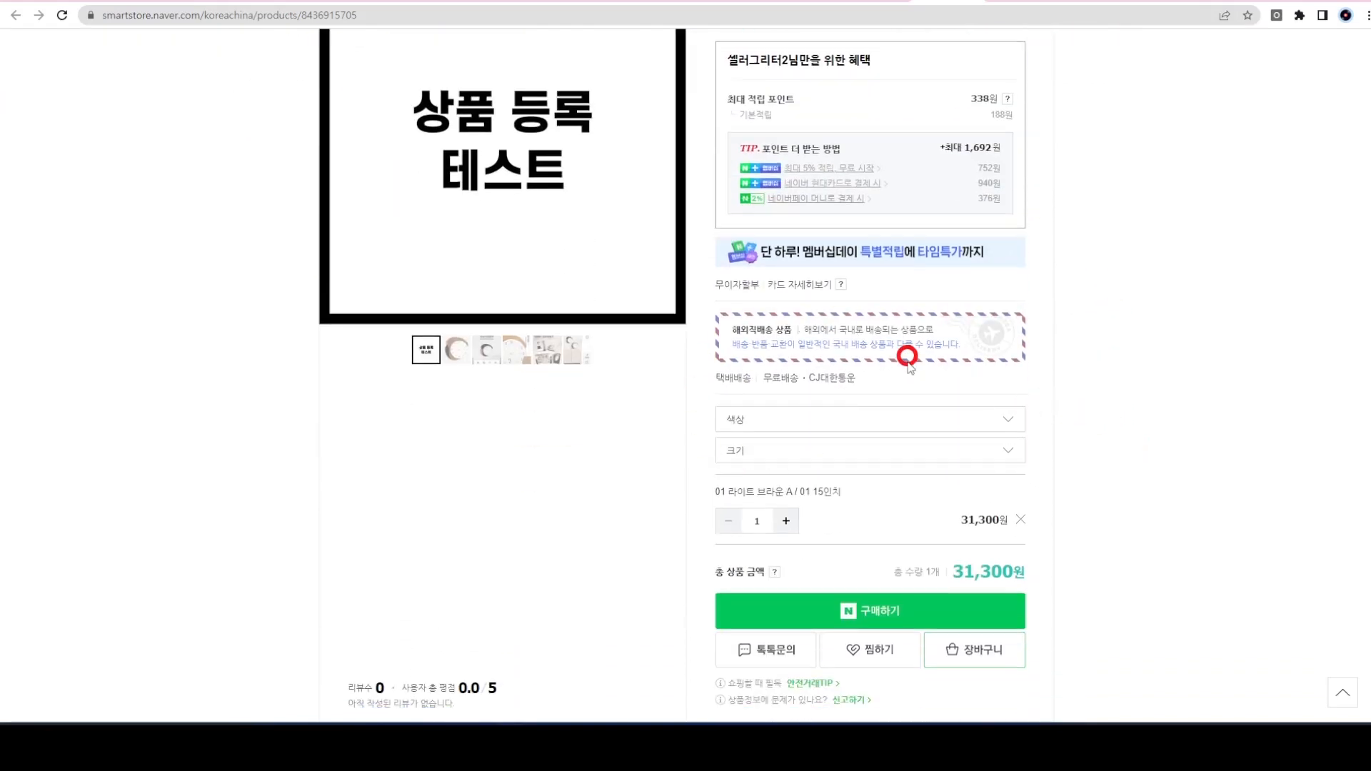
left_click(916, 426)
left_click(921, 473)
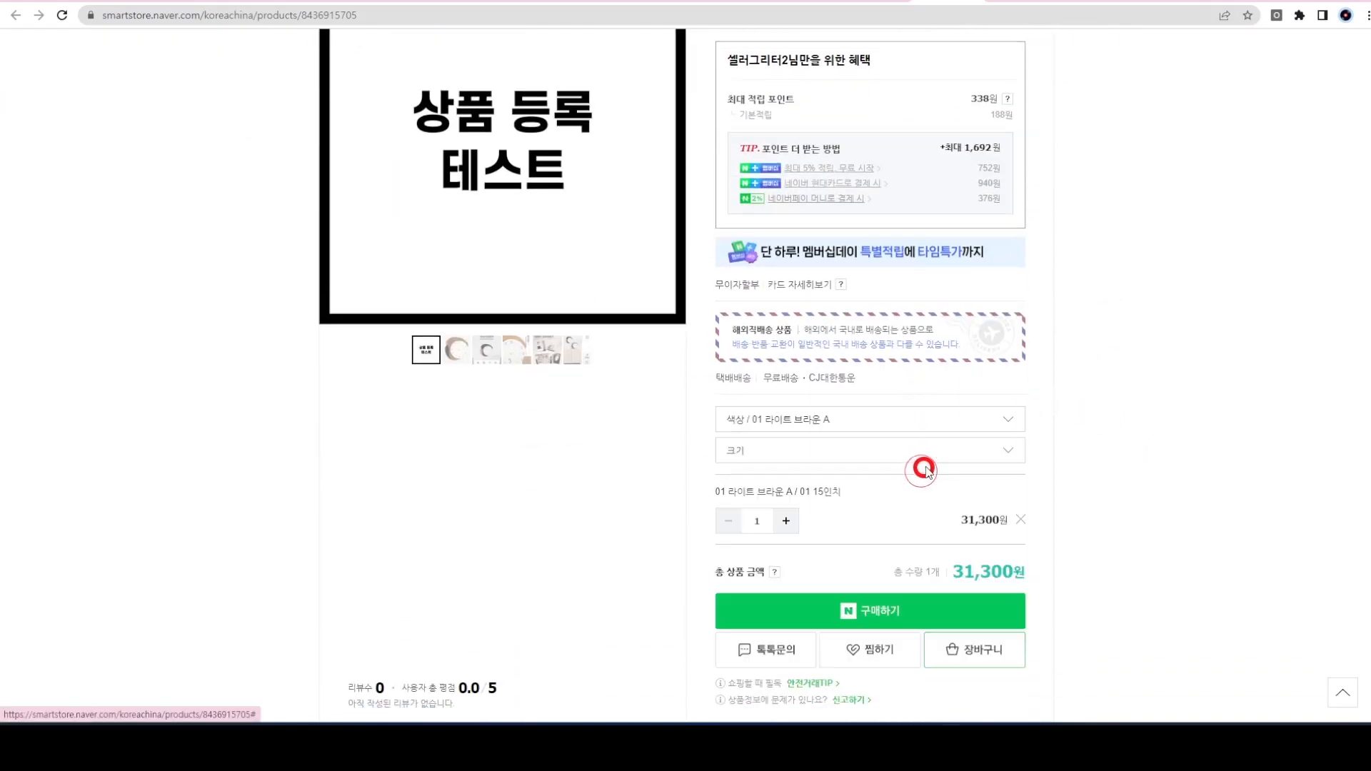
left_click(930, 453)
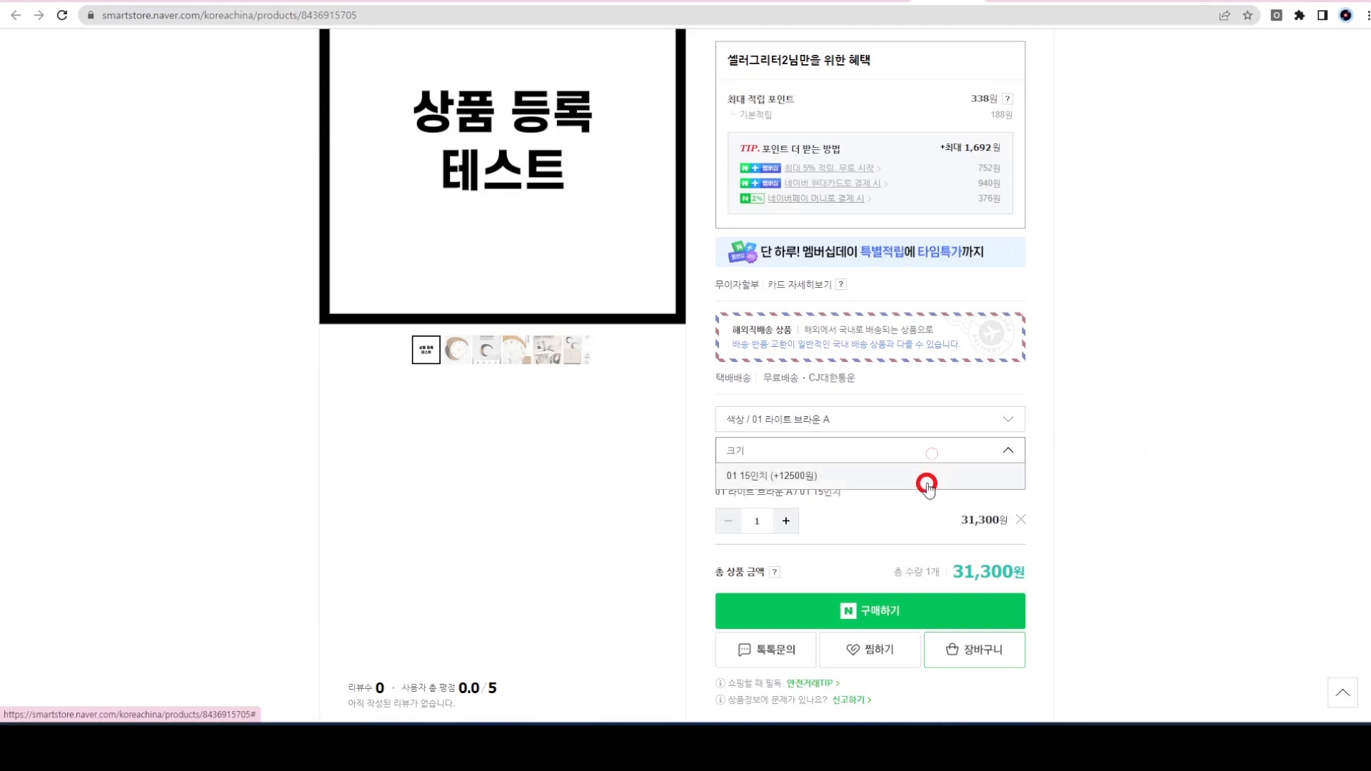
left_click(1048, 469)
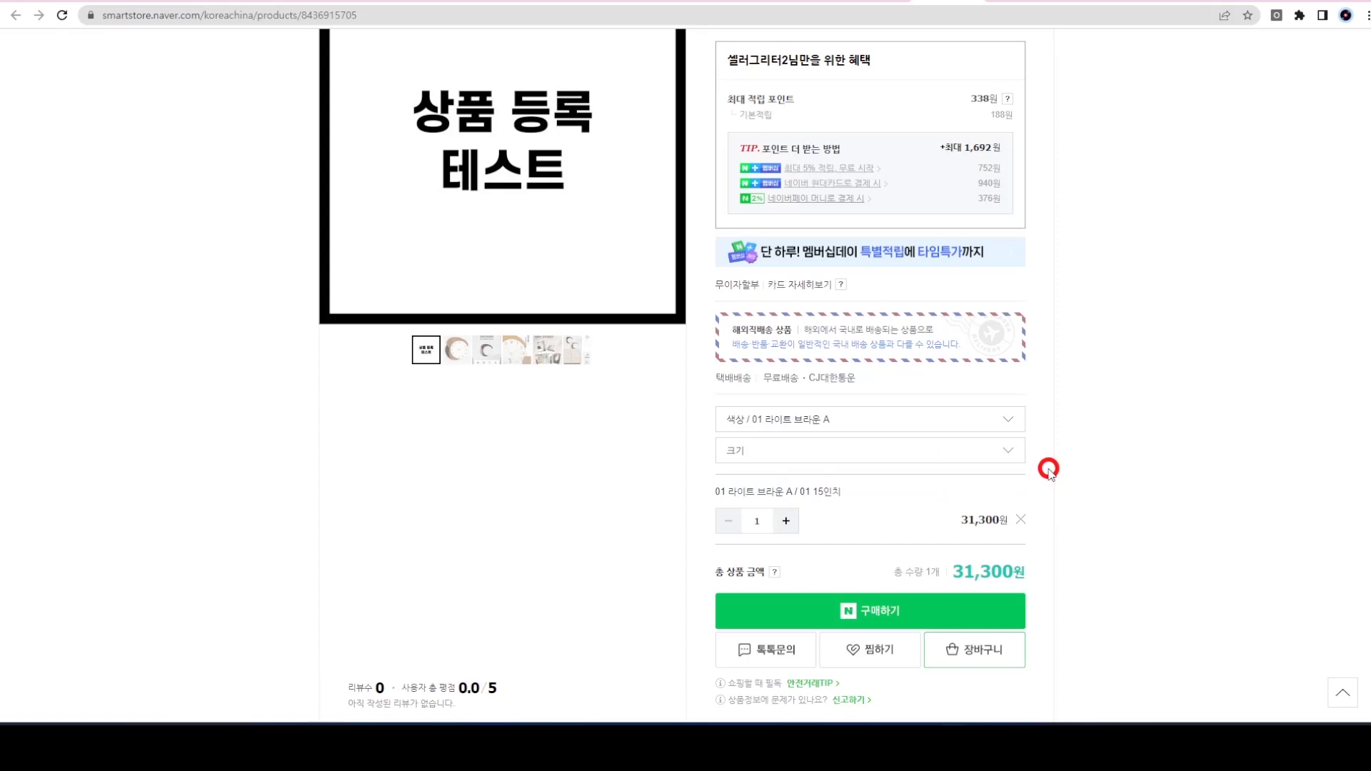
- Scroll through the clock listing's detail page description
scroll(1048, 469, "down", 9)
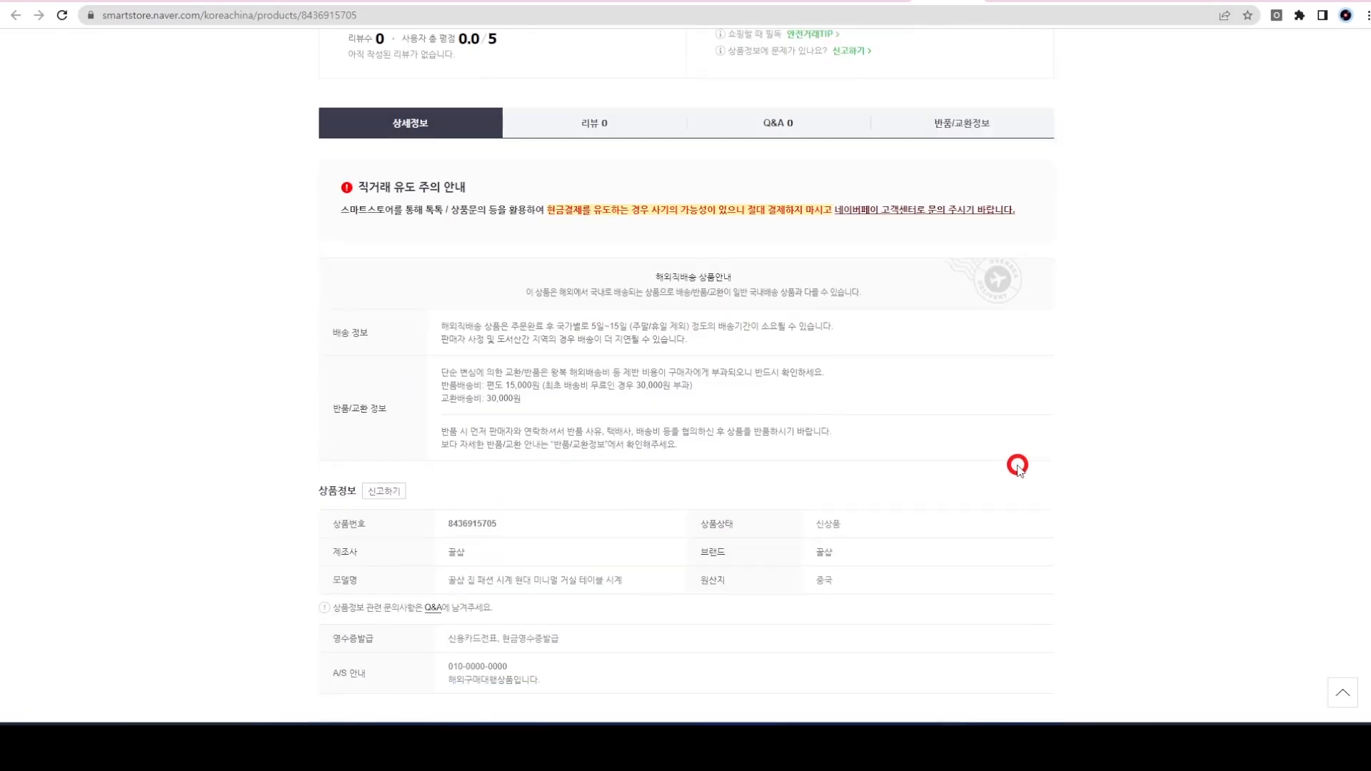
scroll(1143, 375, "down", 3)
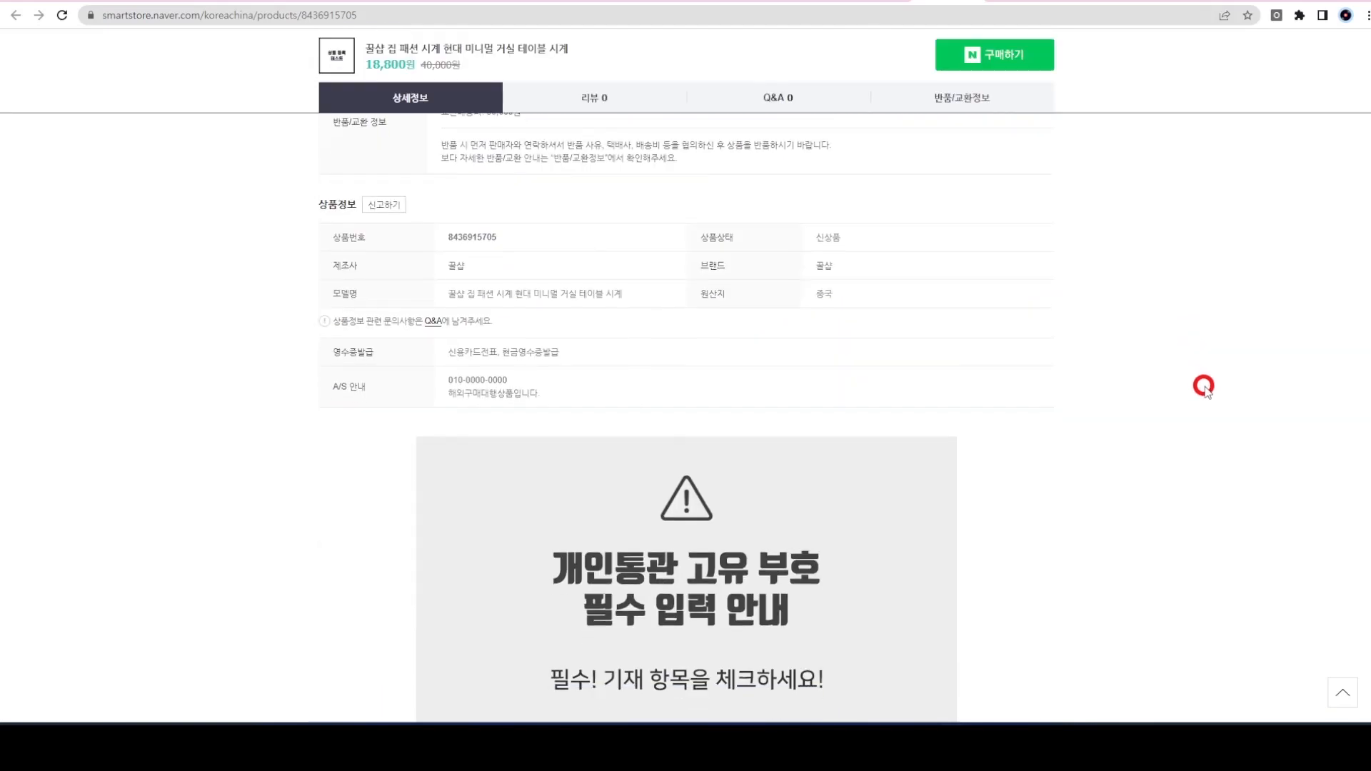
scroll(1203, 386, "down", 20)
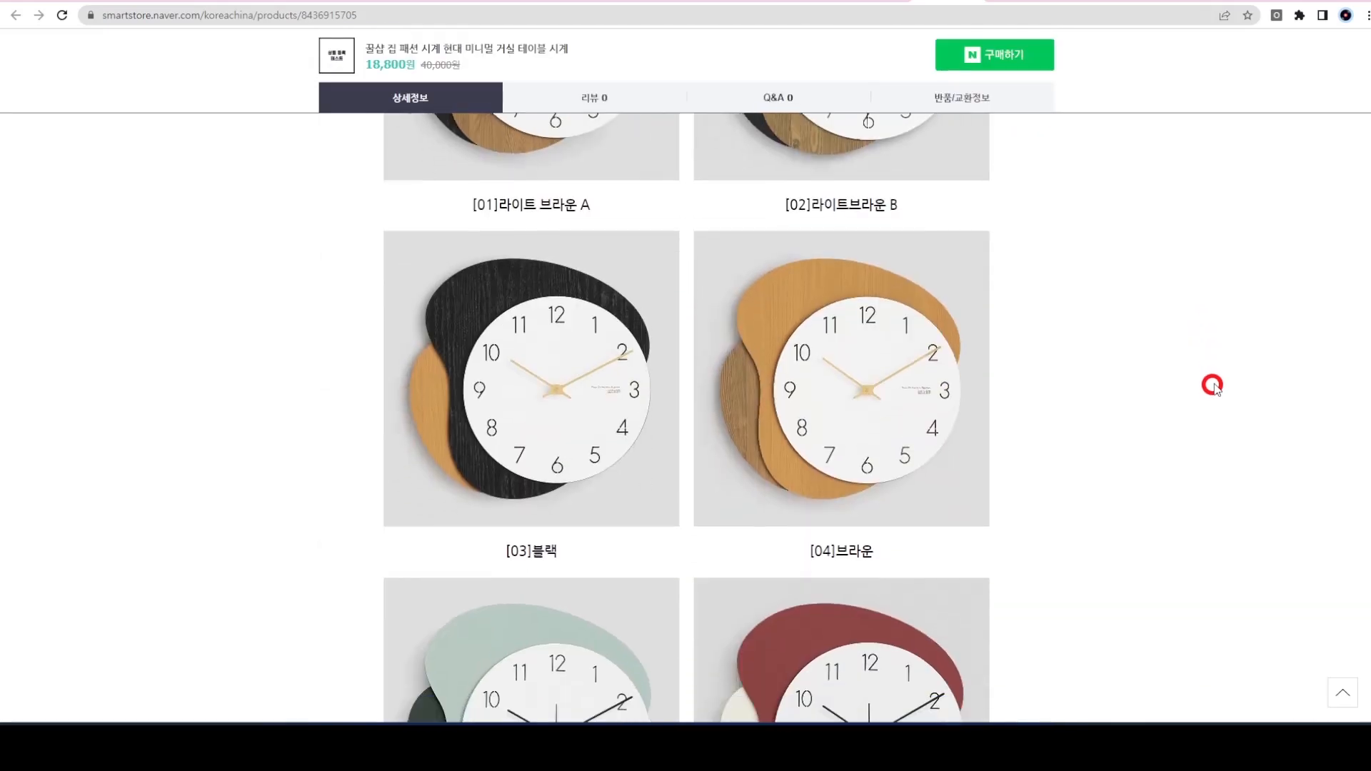
scroll(1212, 386, "down", 20)
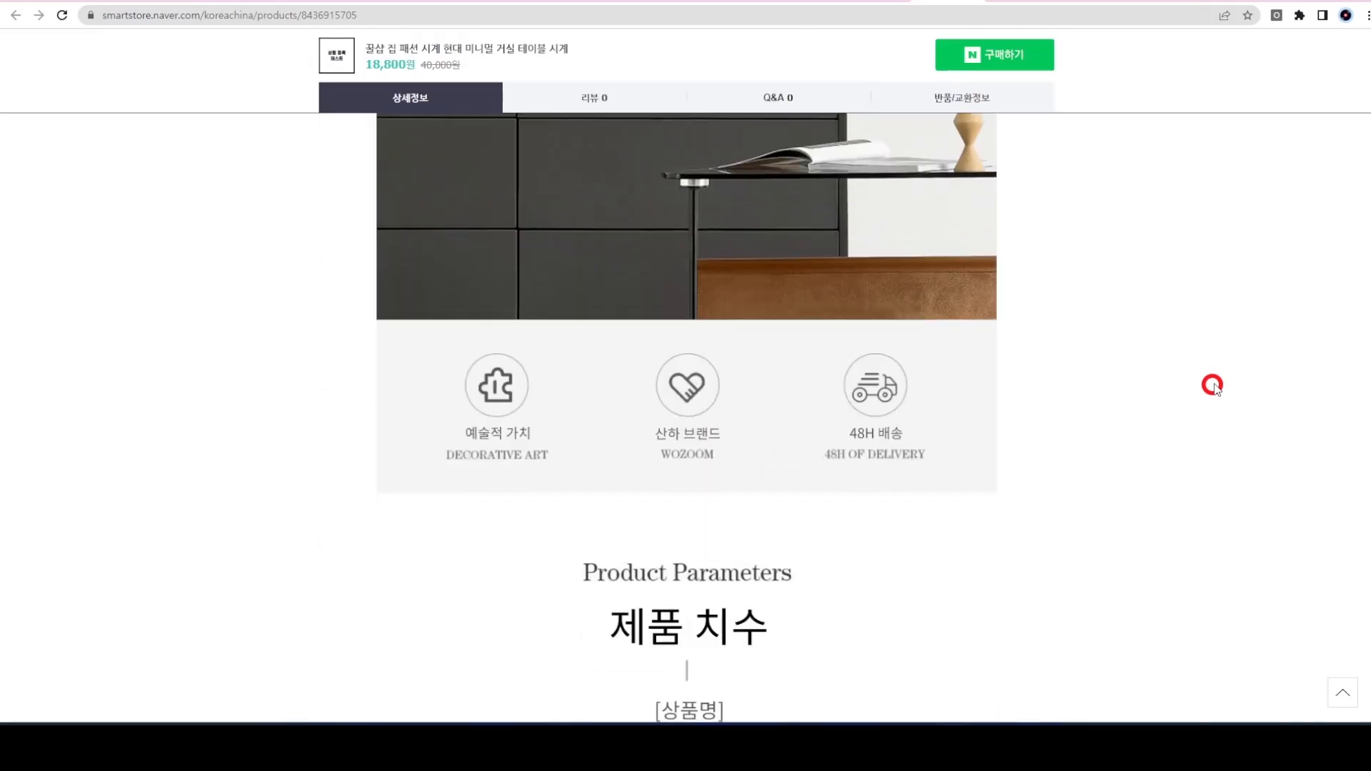
scroll(1212, 385, "down", 17)
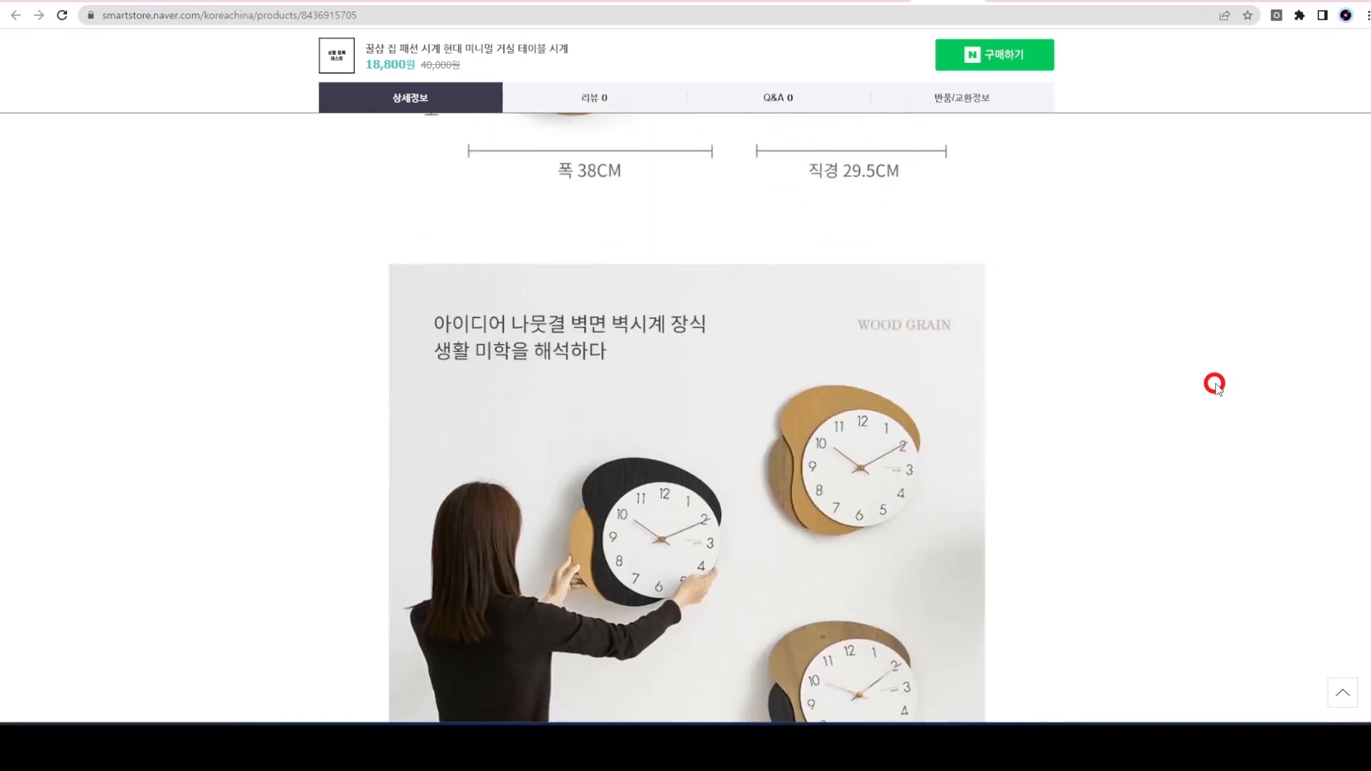
left_click_drag(1367, 330, 1354, 519)
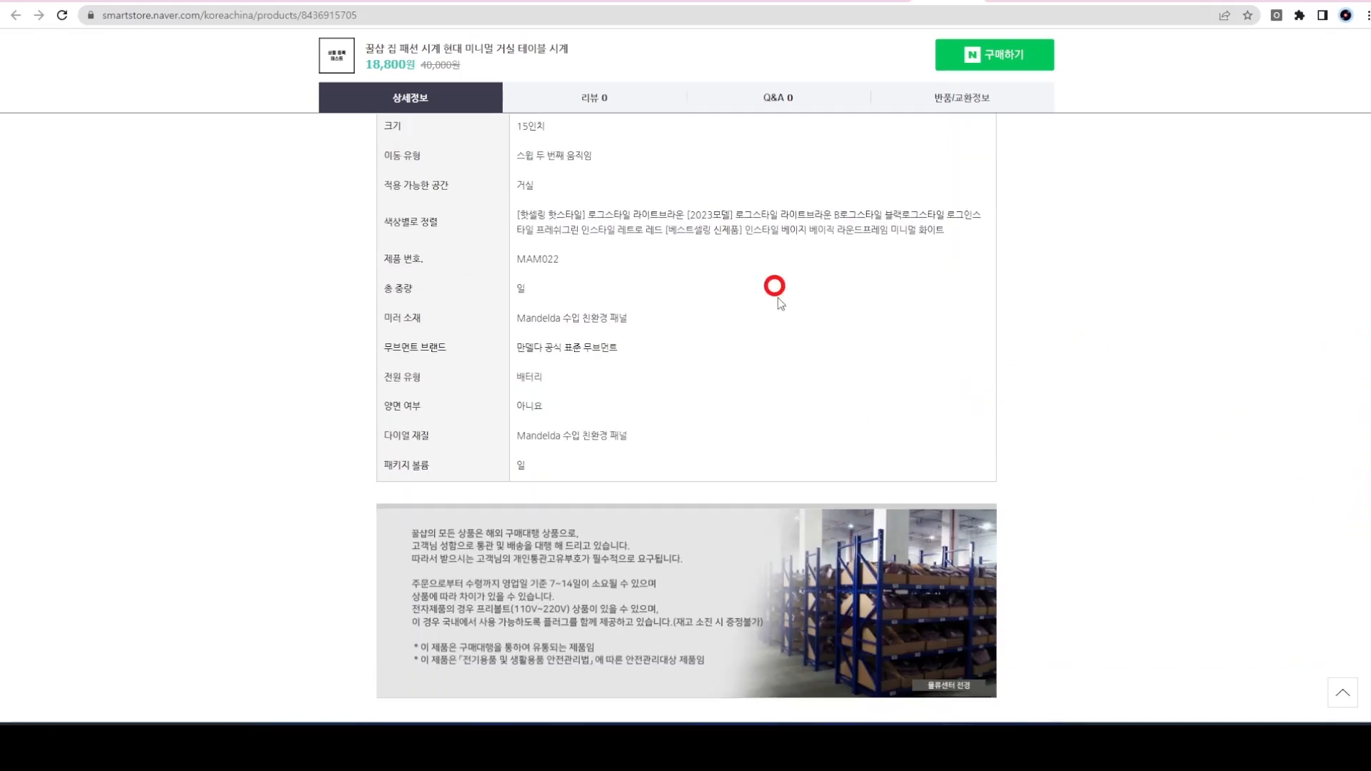
scroll(765, 383, "down", 15)
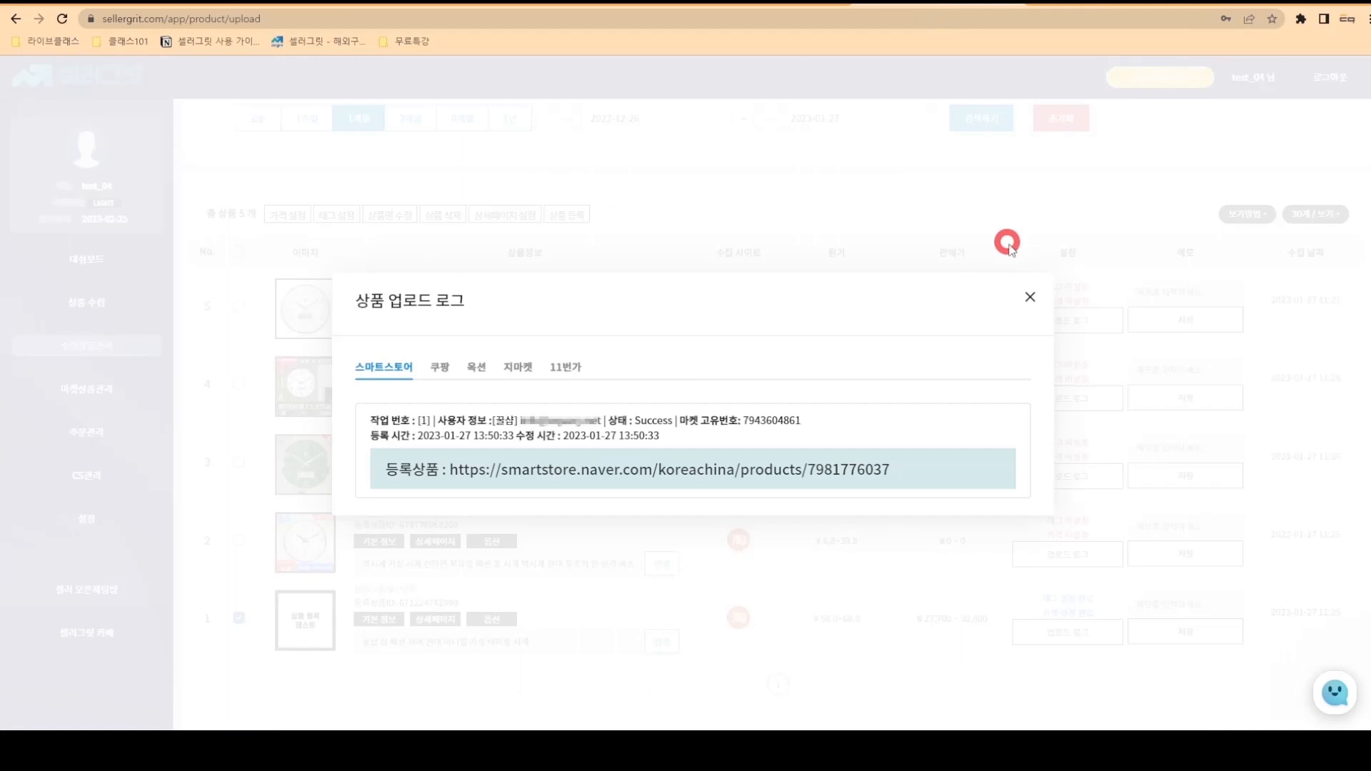
- Search 마켓상품관리 for the Smart Store account's uploads and open the clock's Naver listing
left_click(1029, 297)
left_click(86, 388)
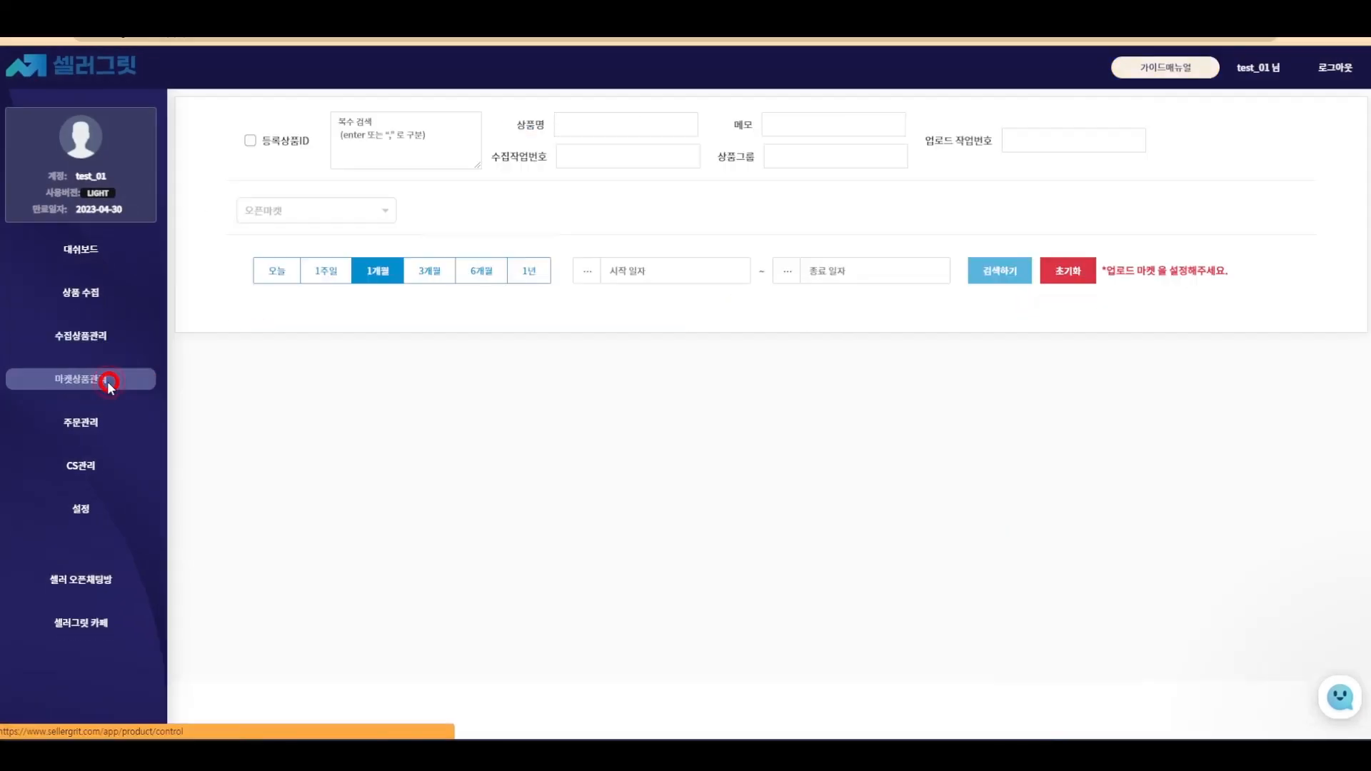
left_click(313, 217)
left_click(312, 234)
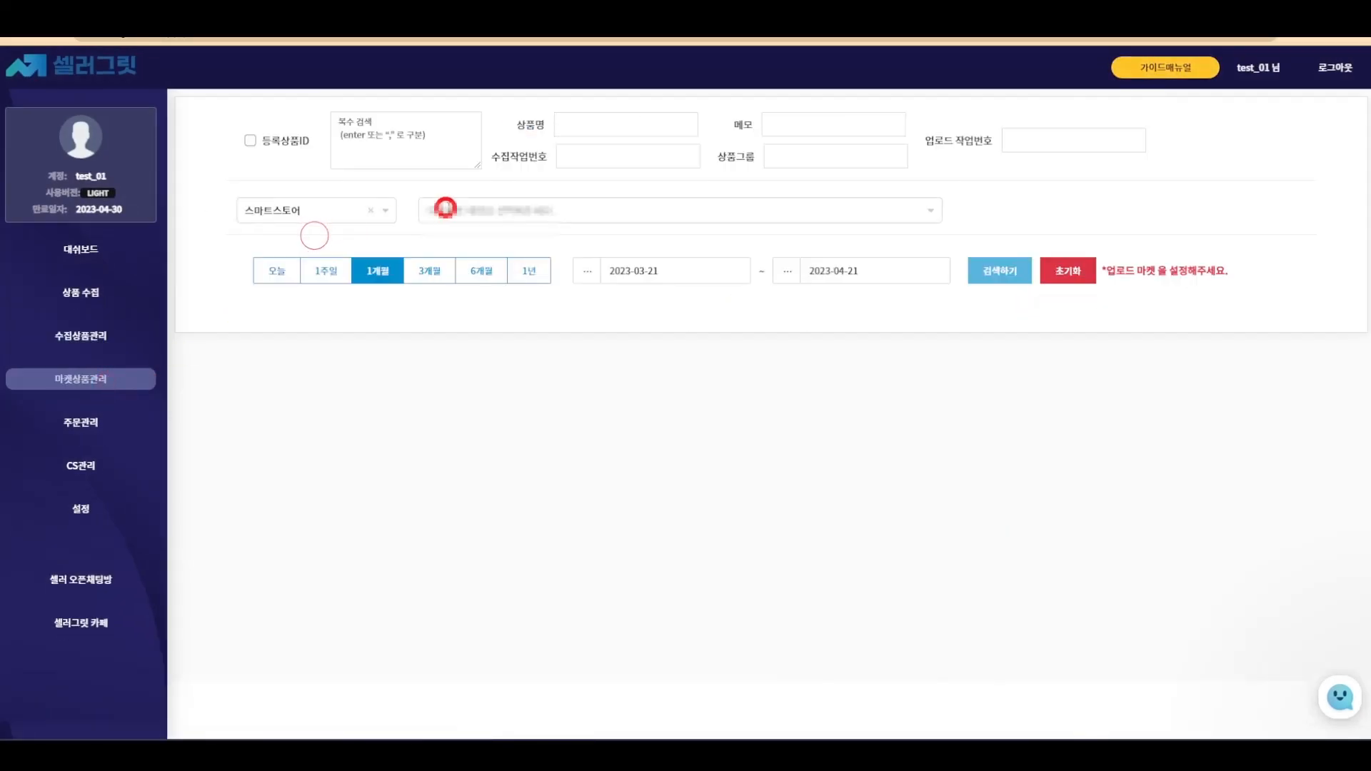
left_click(444, 210)
left_click(454, 233)
left_click(981, 270)
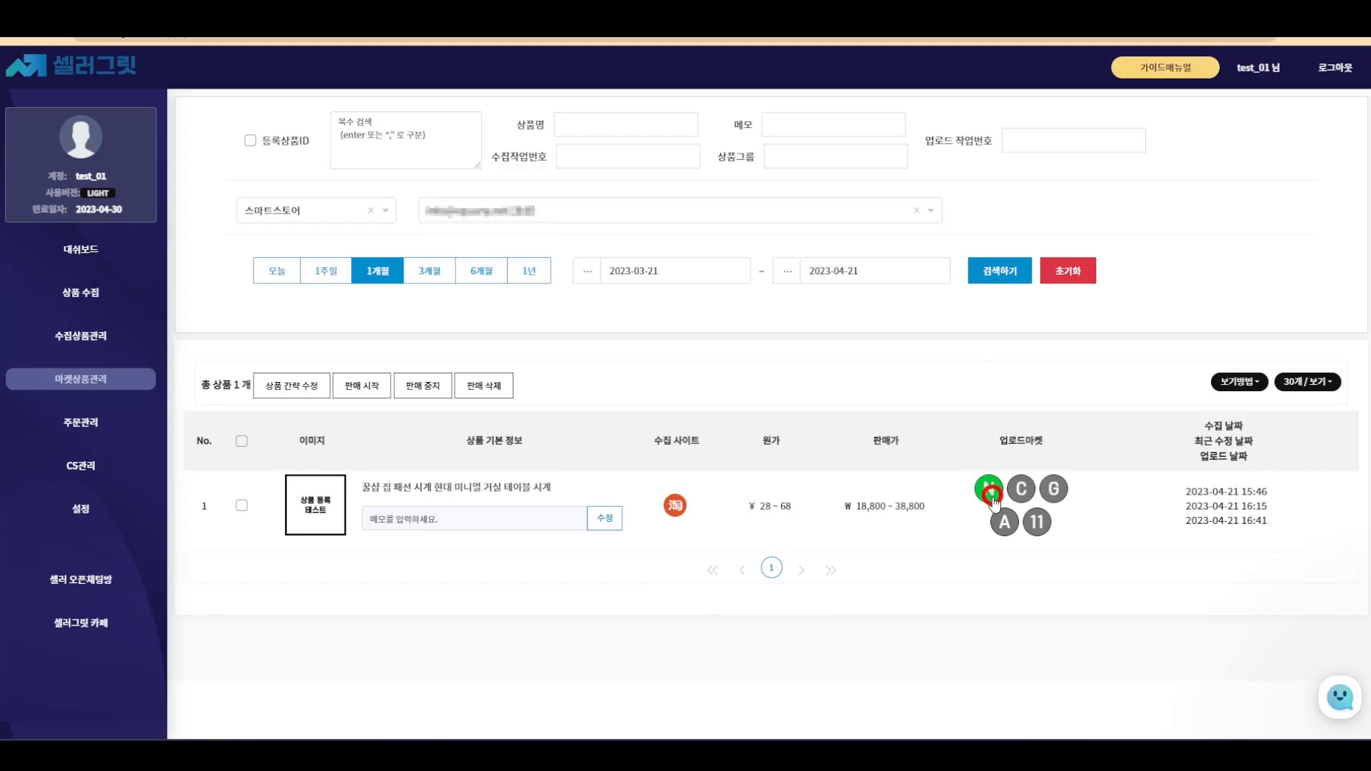
left_click(991, 495)
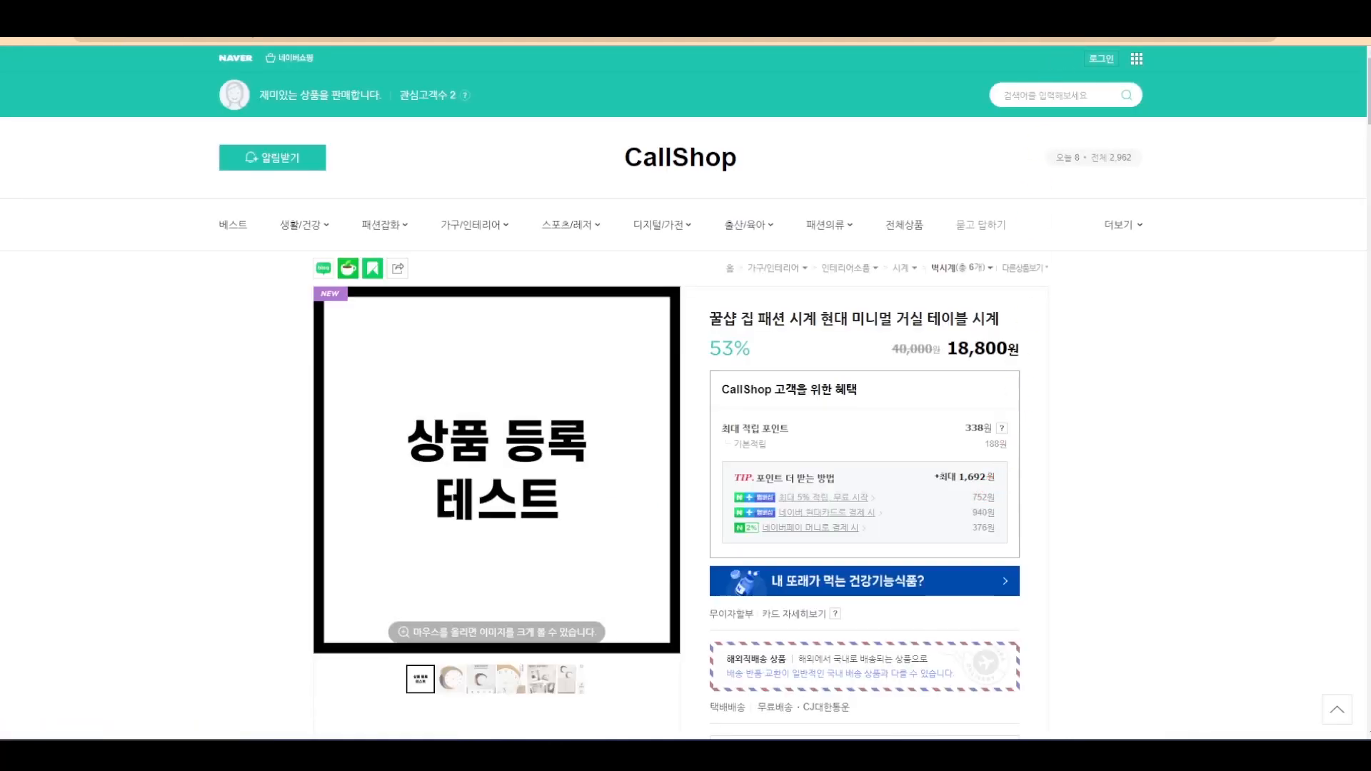
- Close the CallShop clock listing tab to get back to SellerGrit's market product list
key("ctrl+w")
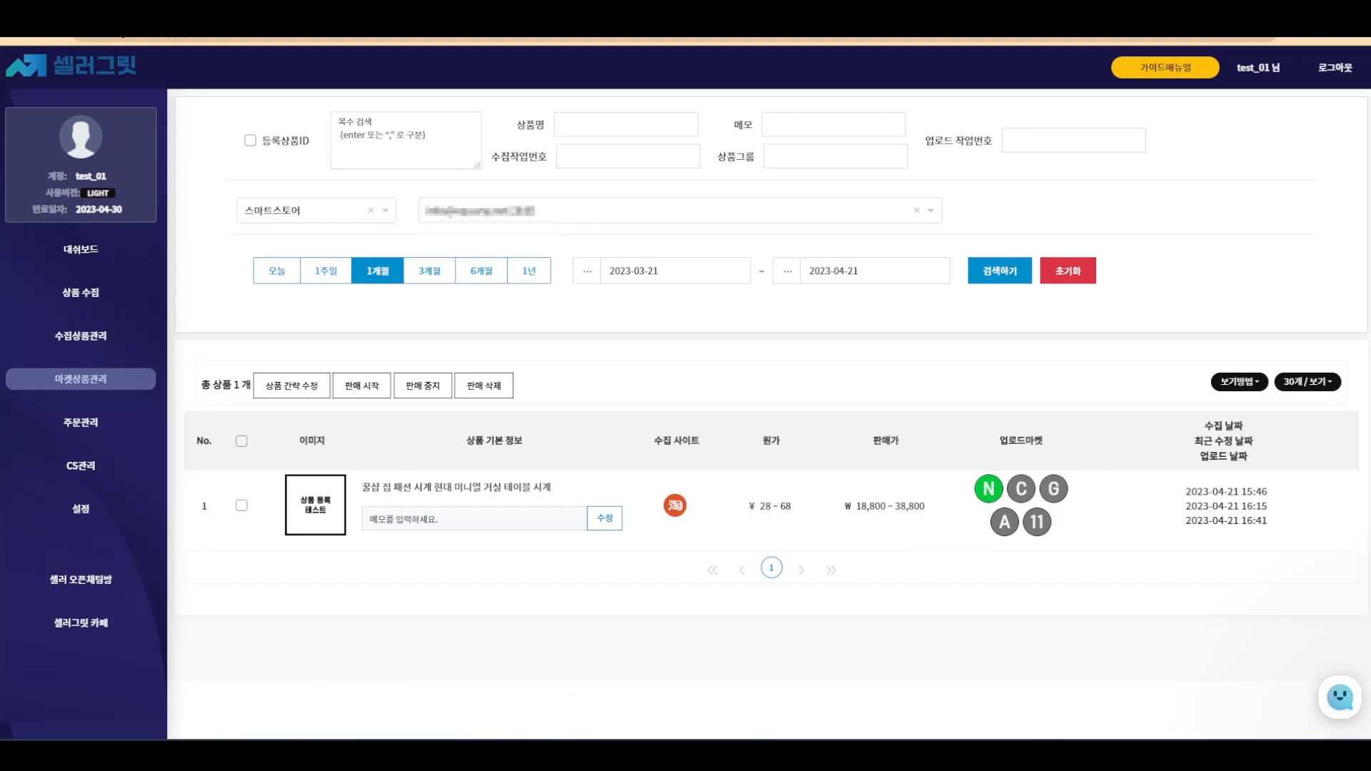
- Select the clock product and preview its 상품 간략 수정 form without changes
left_click(243, 505)
left_click(292, 385)
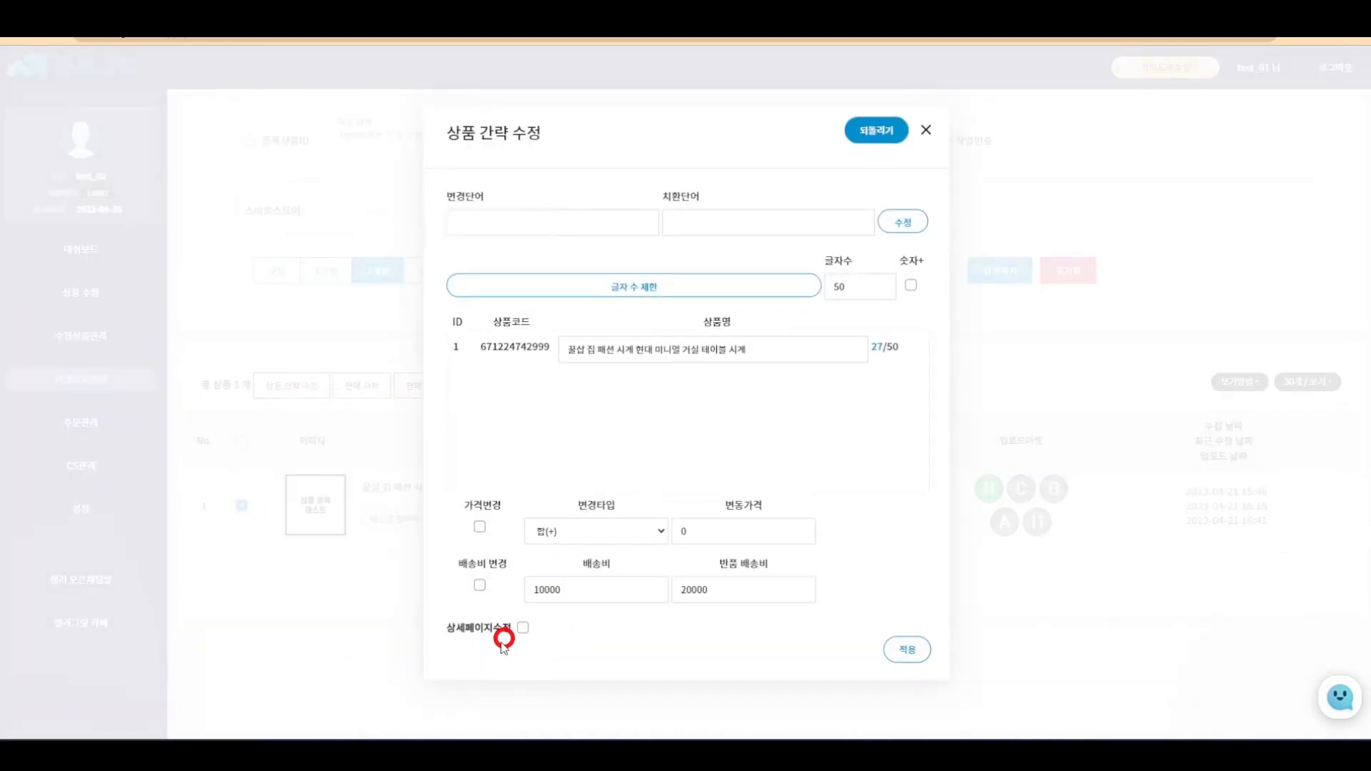
left_click(926, 129)
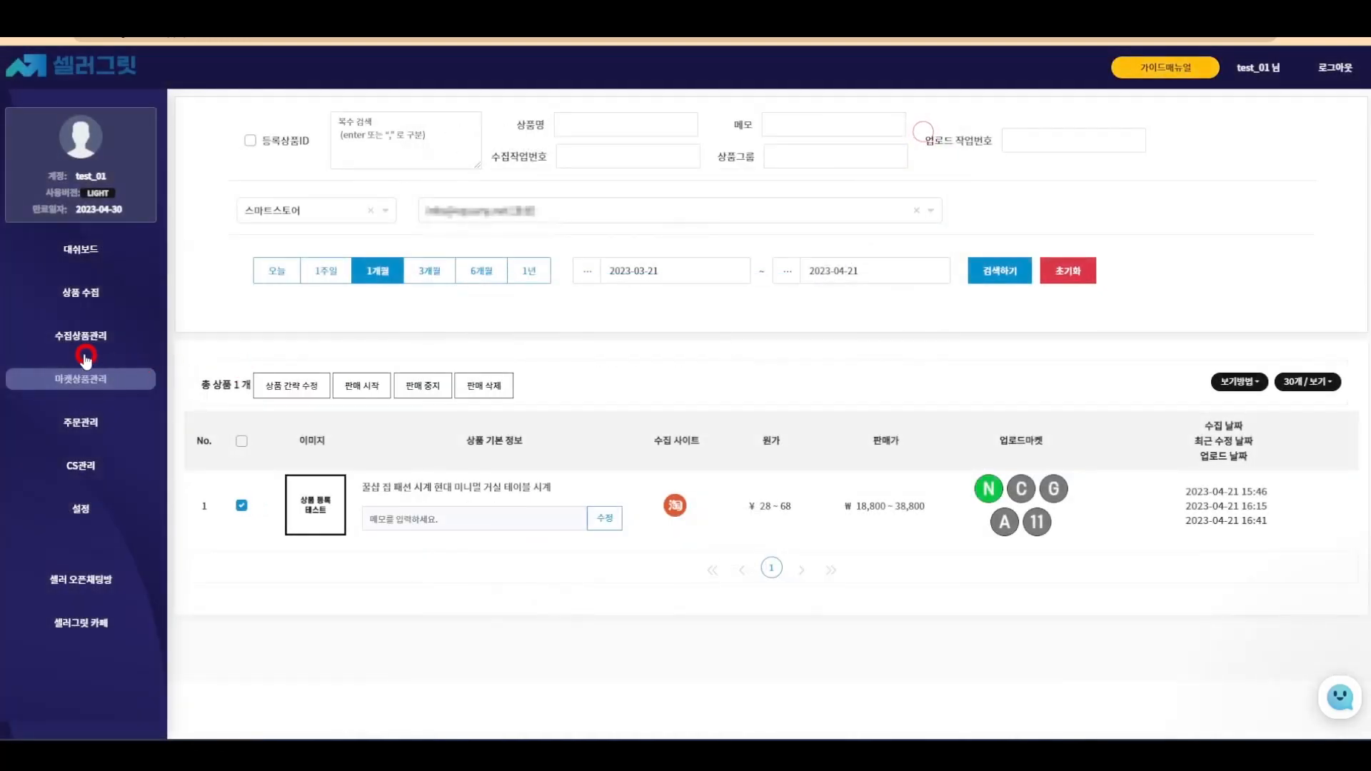
- In 수집상품관리, open the clock's 상세페이지 and load its image into the translation editor
left_click(67, 339)
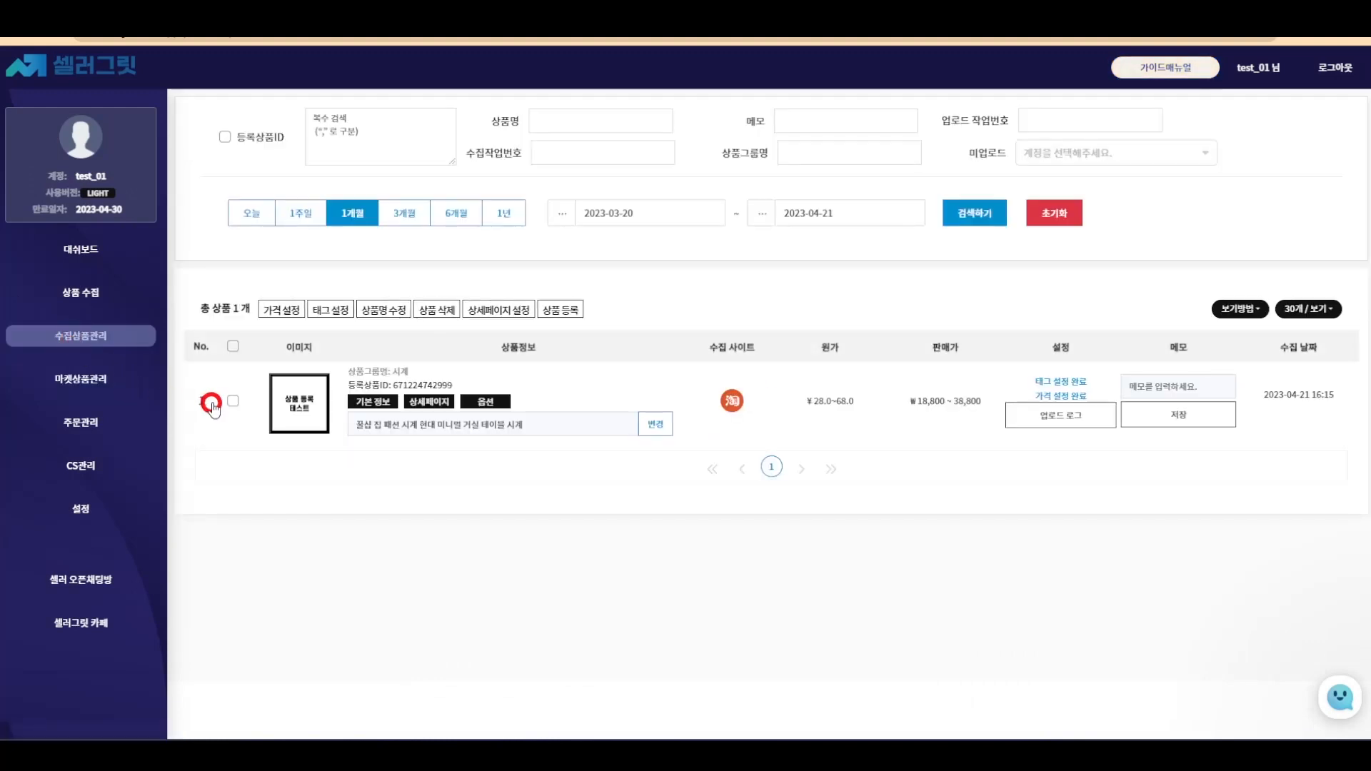
left_click(233, 400)
left_click(415, 399)
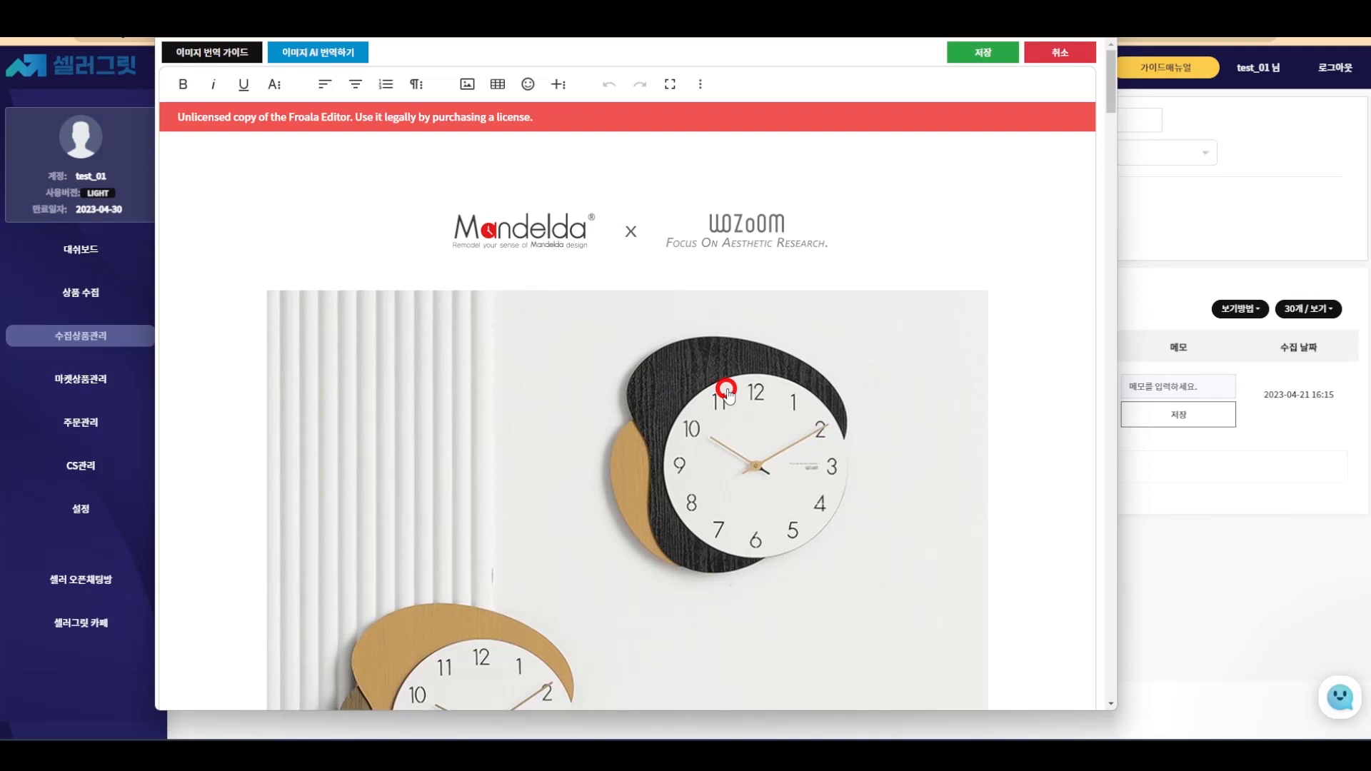
scroll(726, 390, "down", 5)
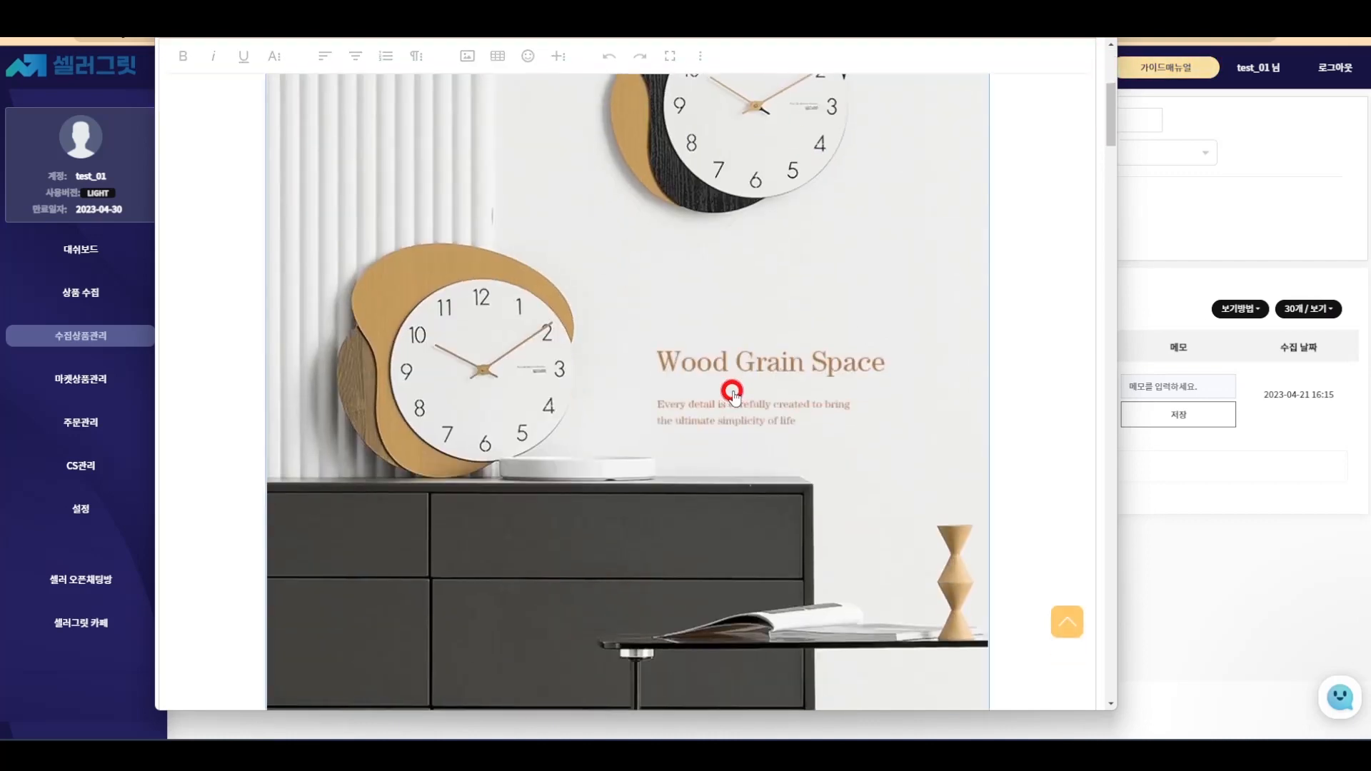
scroll(732, 392, "up", 4)
left_click(658, 243)
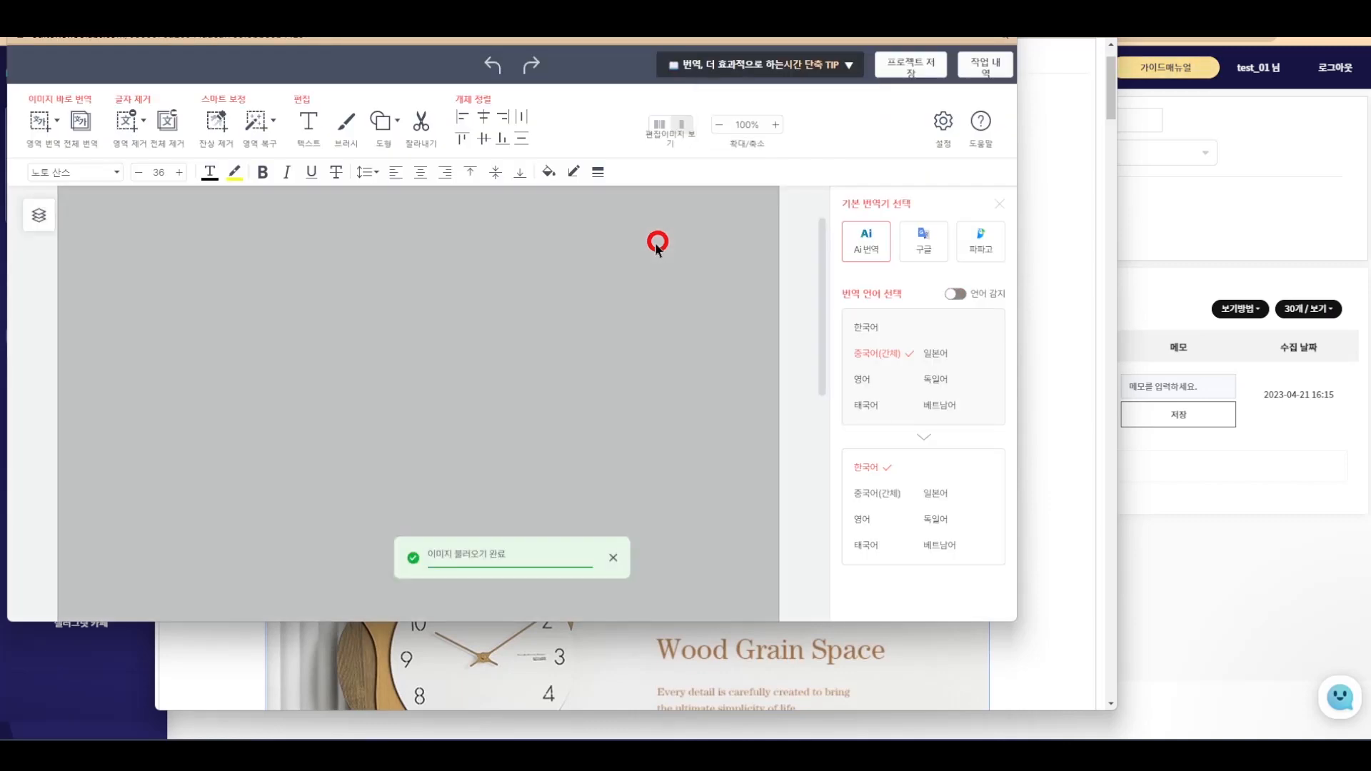
- Translate the 'Wood Grain Space' heading area from English using 영역 번역
left_click(39, 131)
scroll(392, 367, "down", 3)
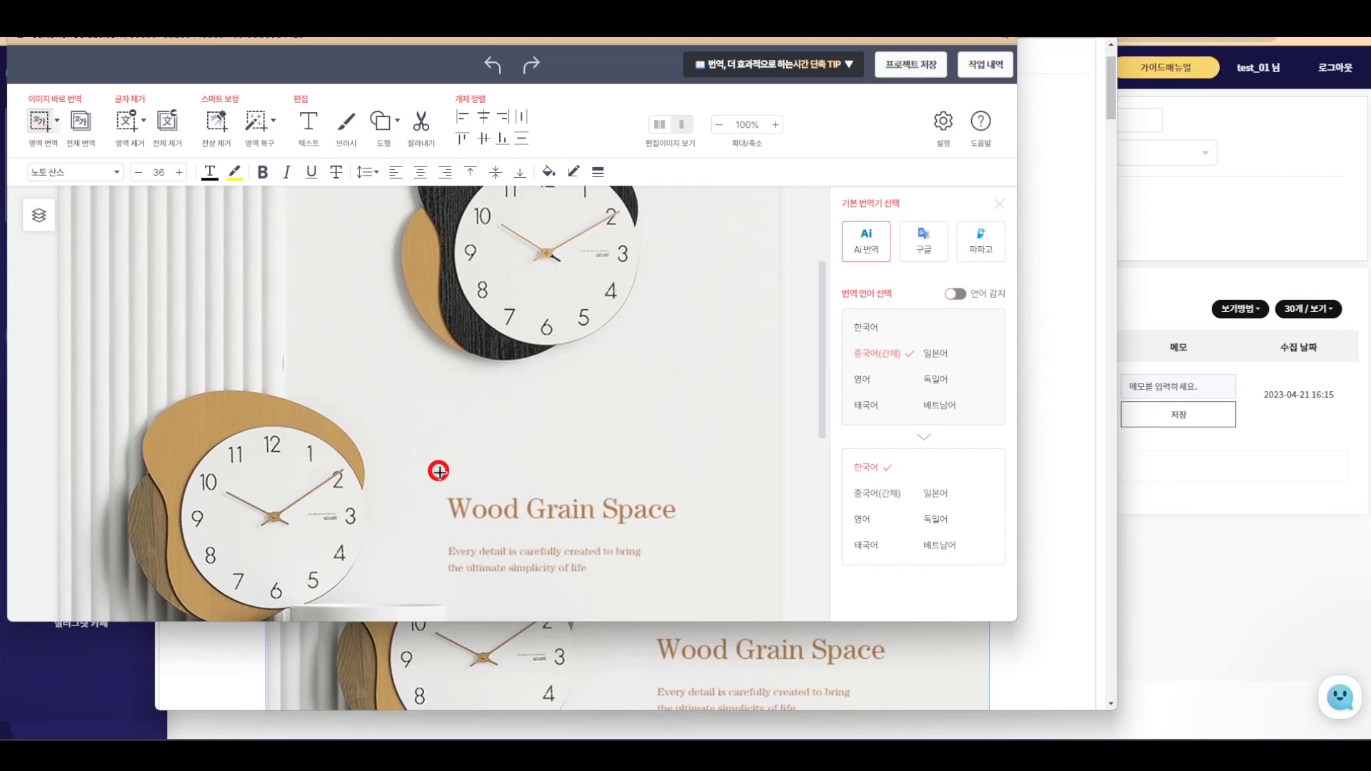
left_click(863, 379)
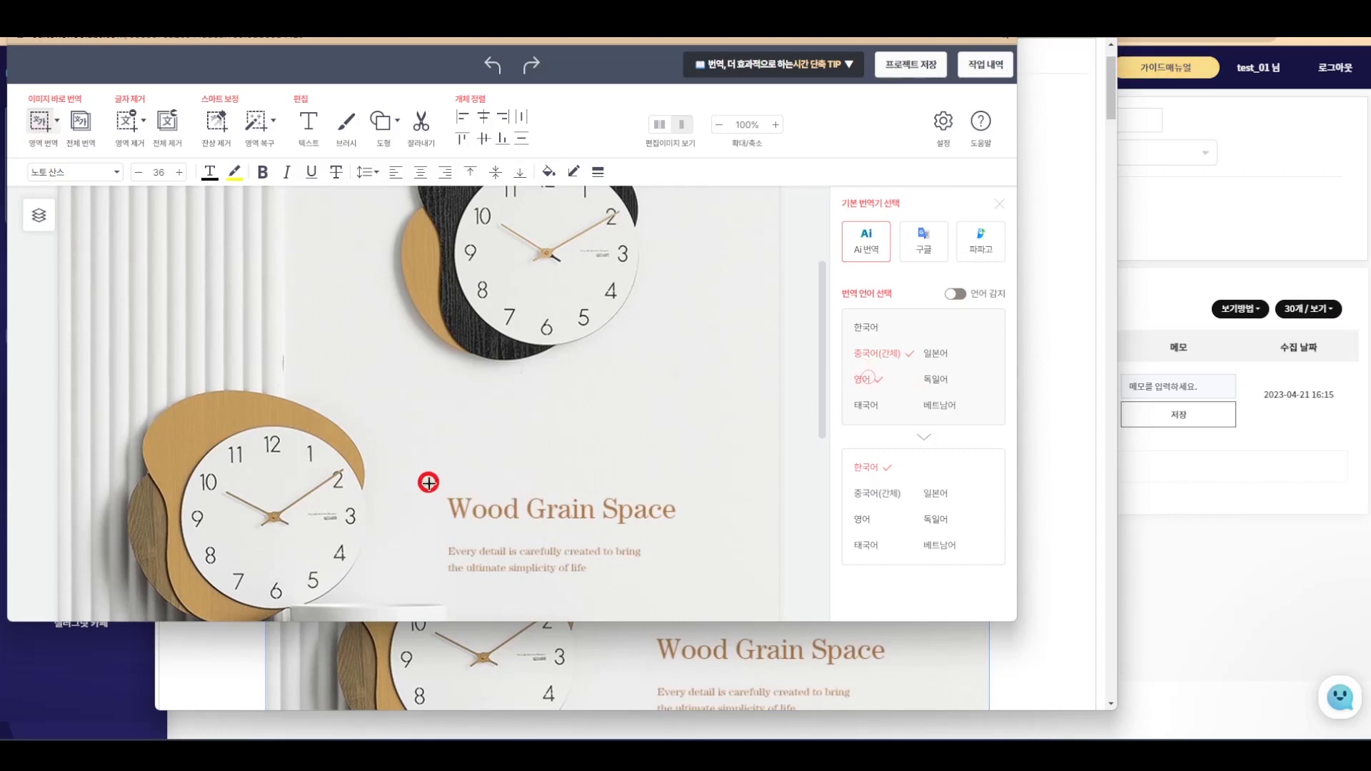
left_click_drag(428, 483, 699, 532)
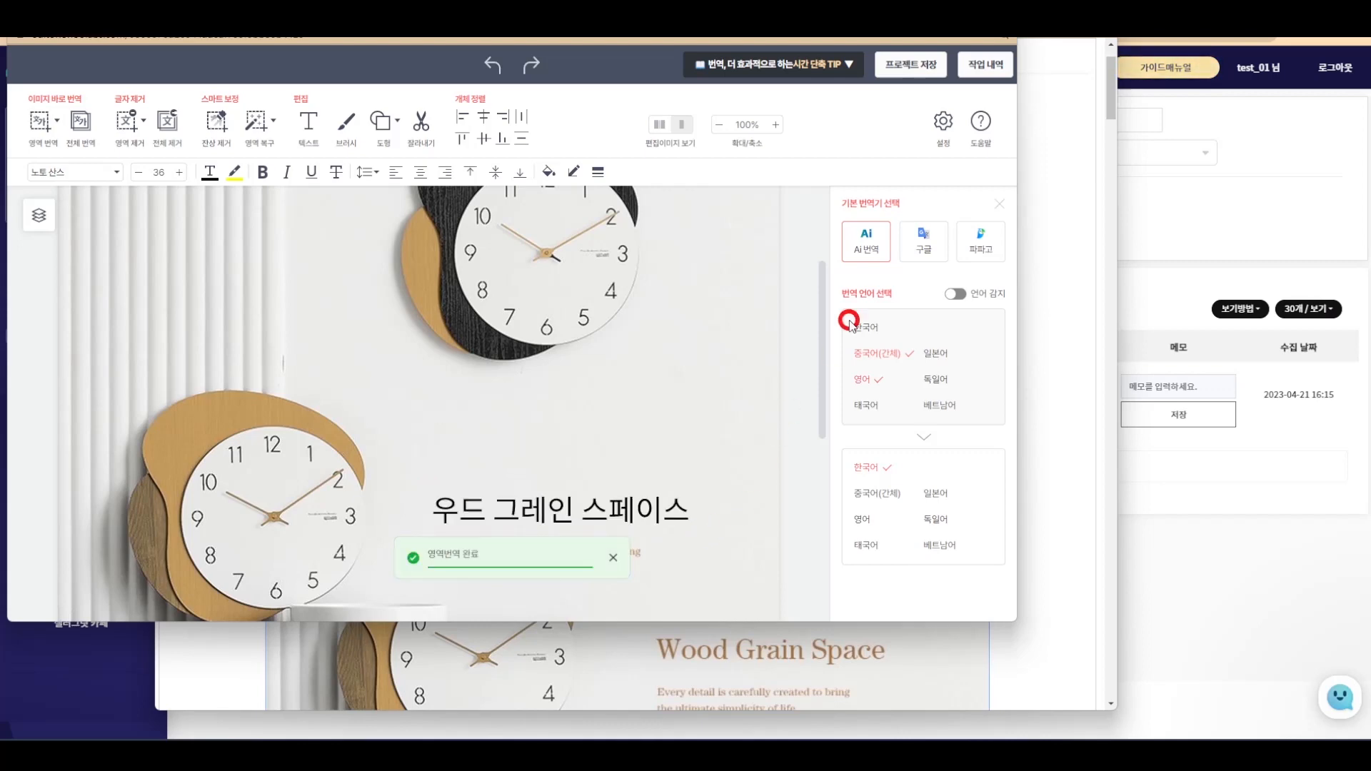
- Save the translation project and close the image translation window
left_click(909, 67)
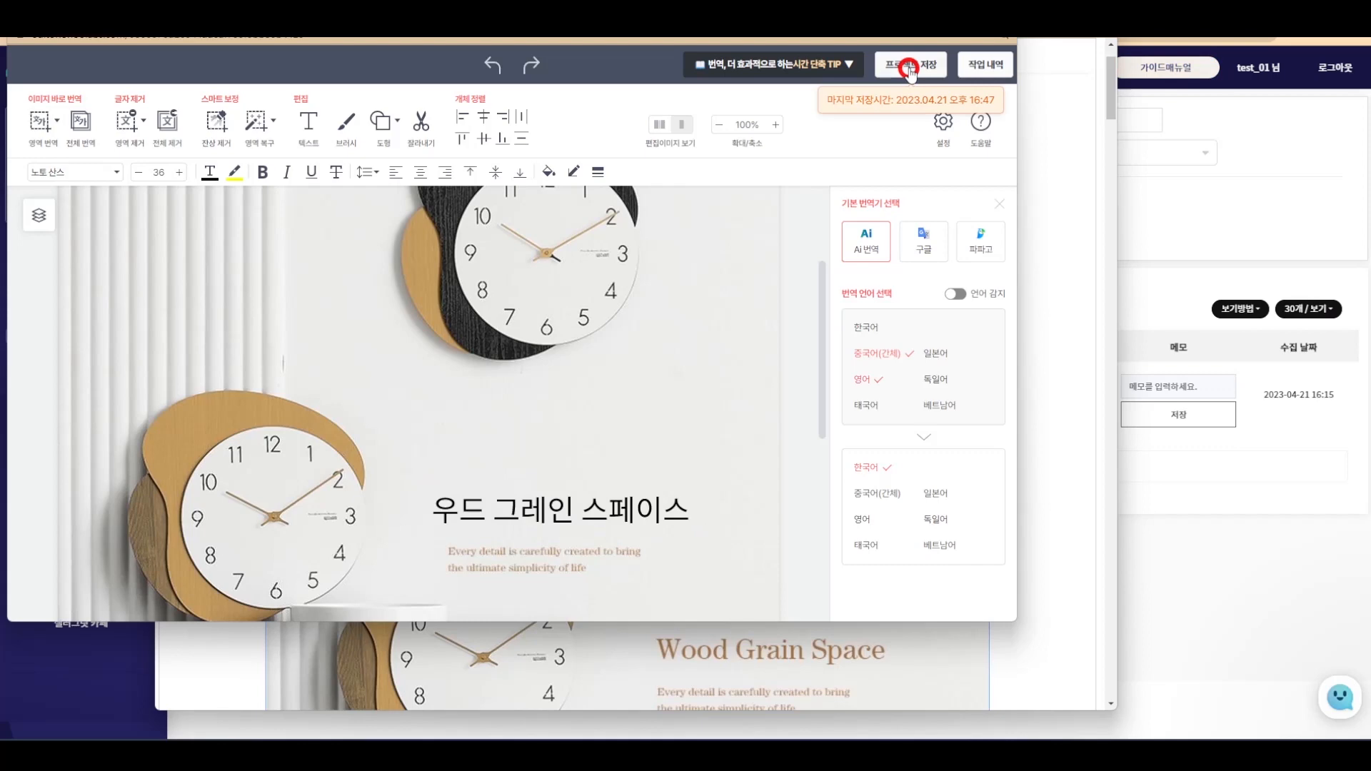
left_click(909, 66)
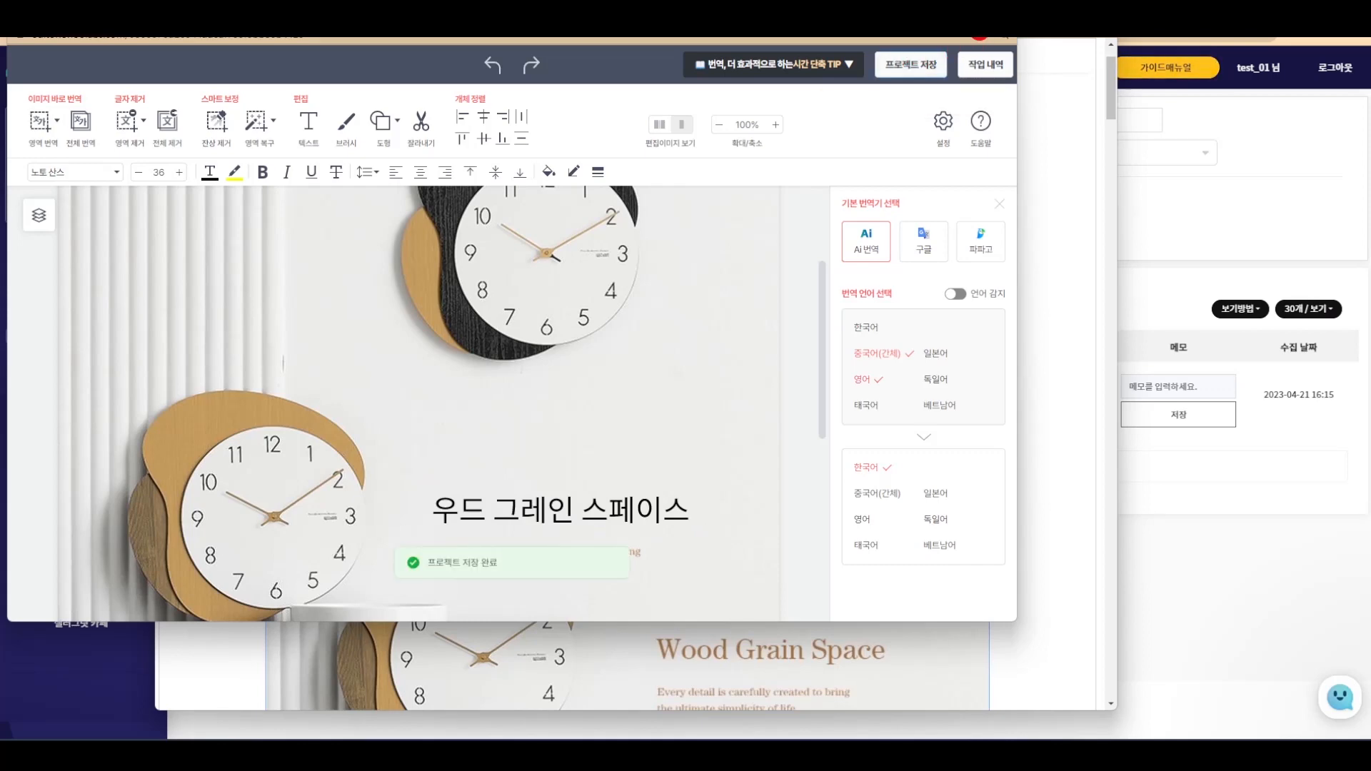
left_click(1000, 14)
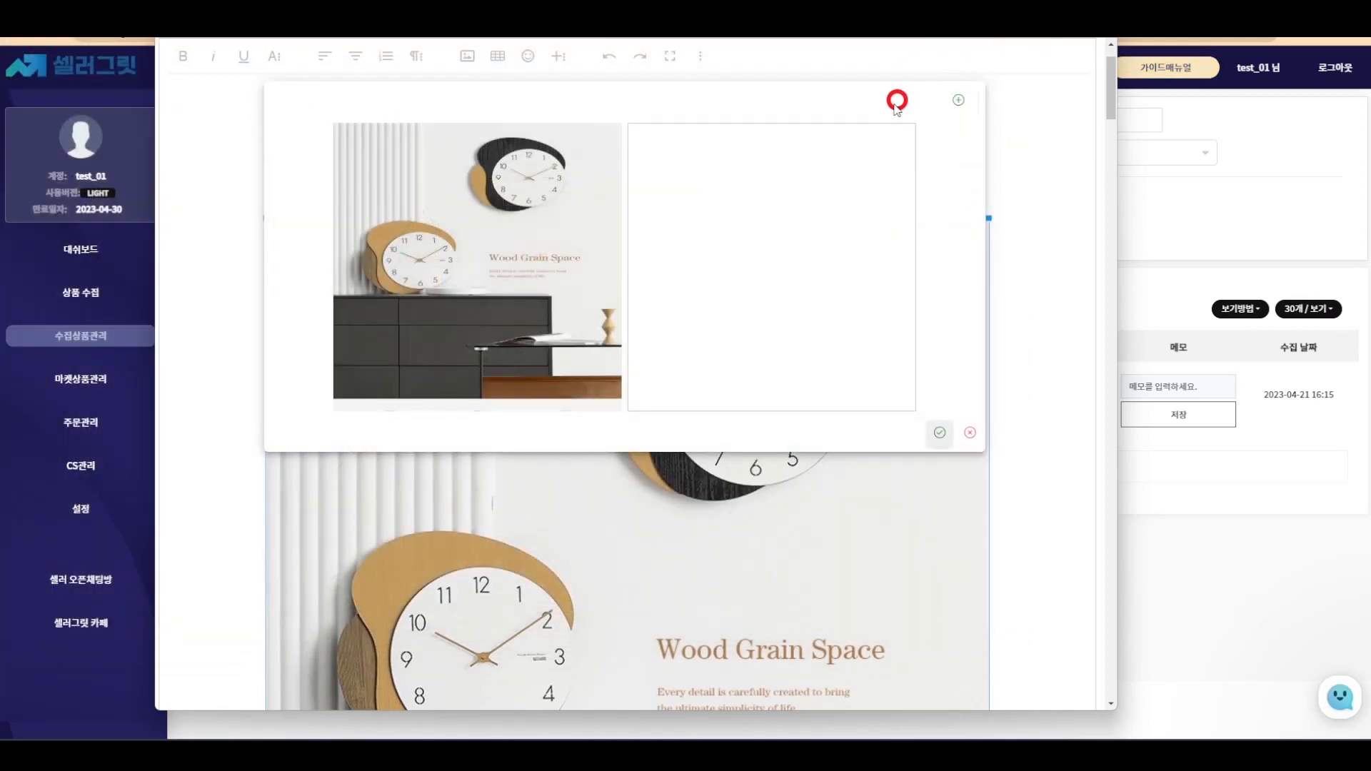
- Apply the Korean-translated clock image to the detail page, save it, and close the success dialog
left_click(954, 103)
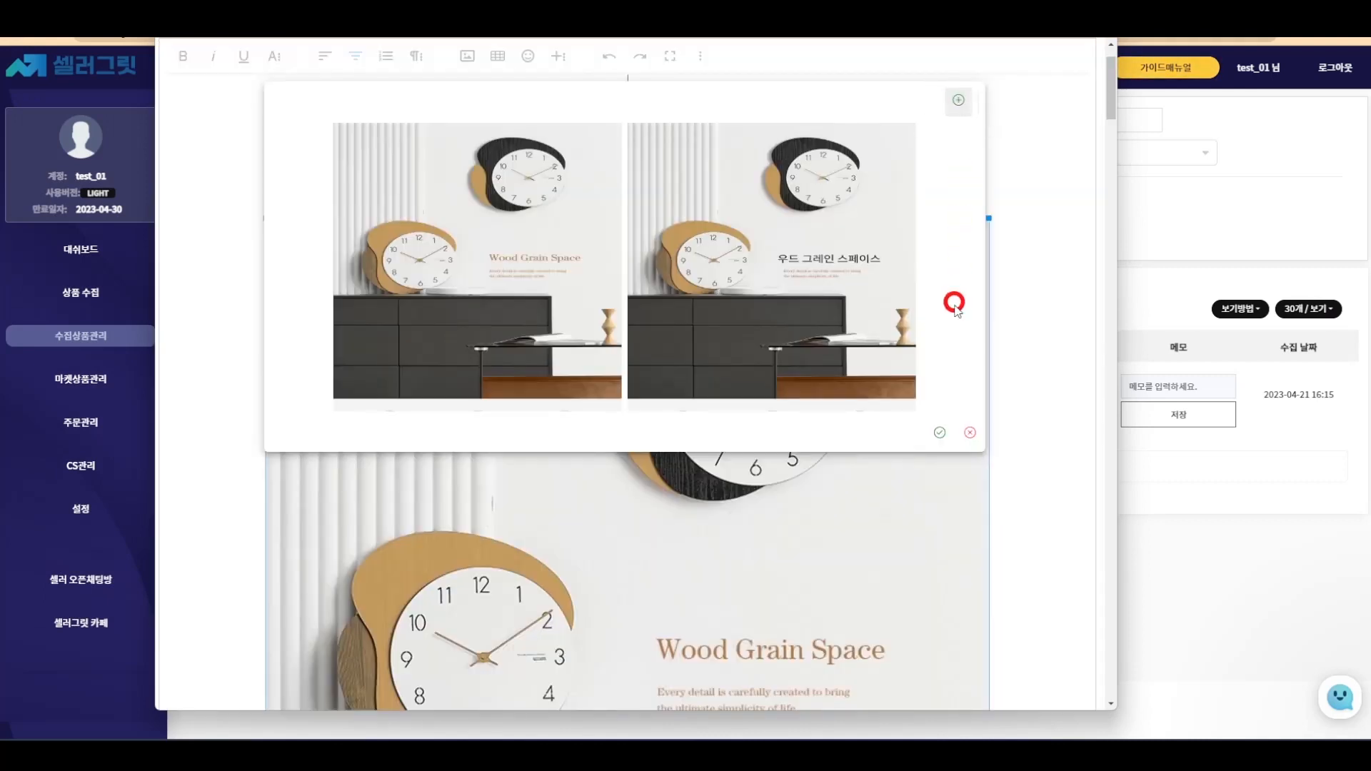
left_click(937, 429)
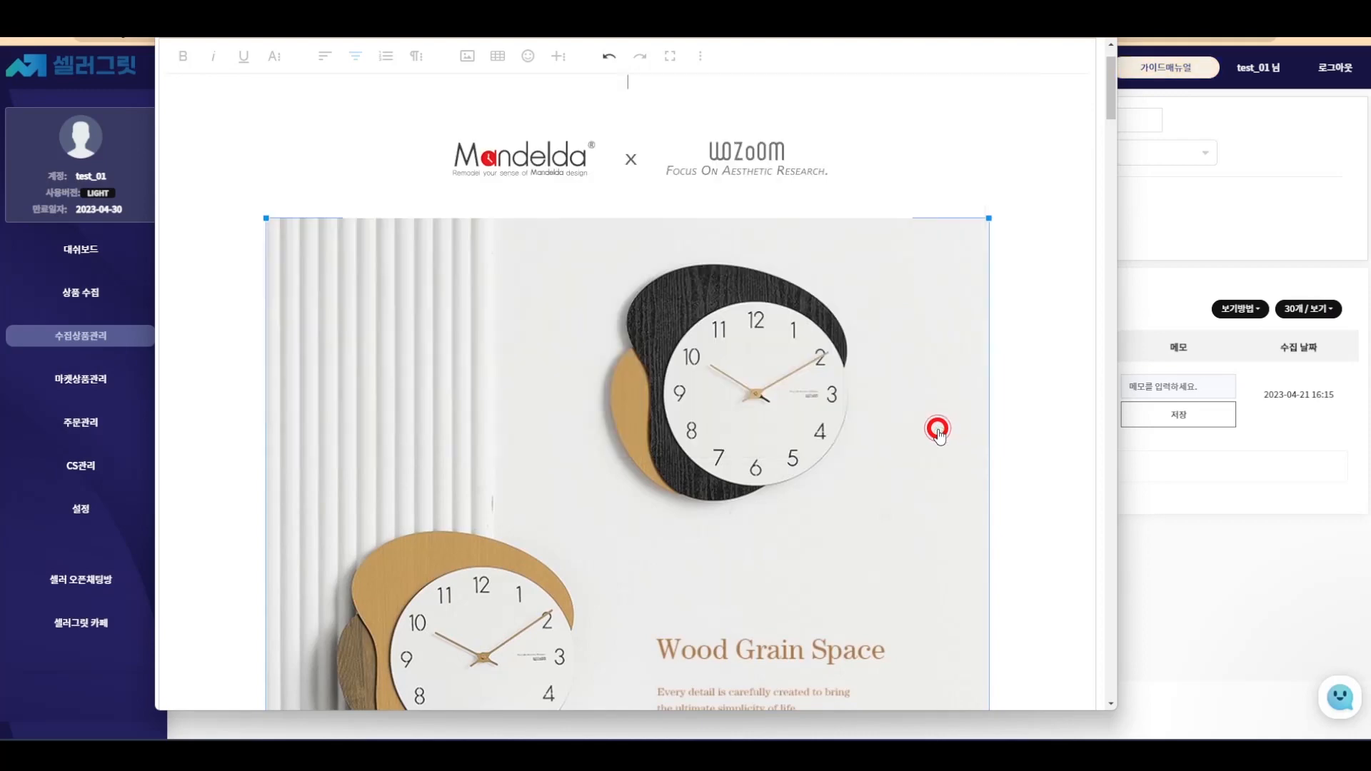
scroll(938, 432, "down", 1)
scroll(946, 425, "up", 2)
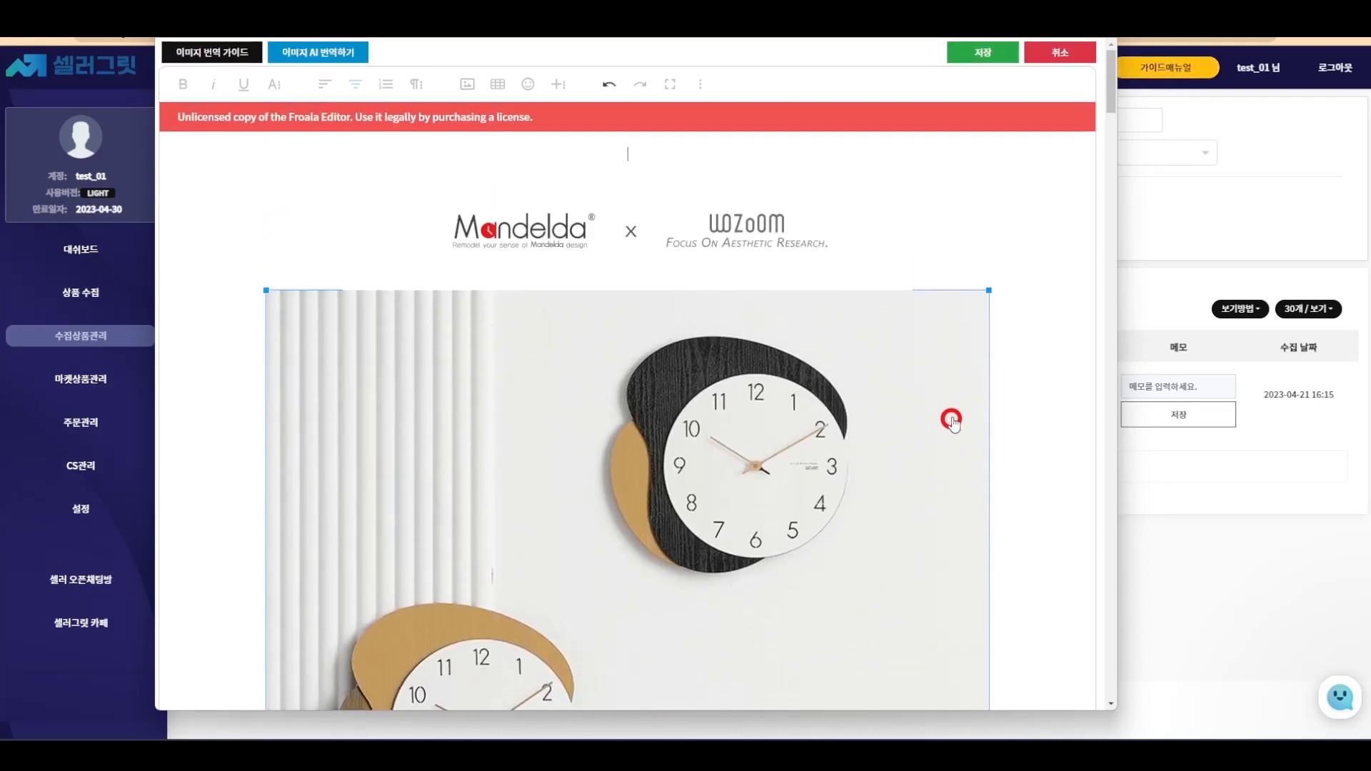
left_click(986, 57)
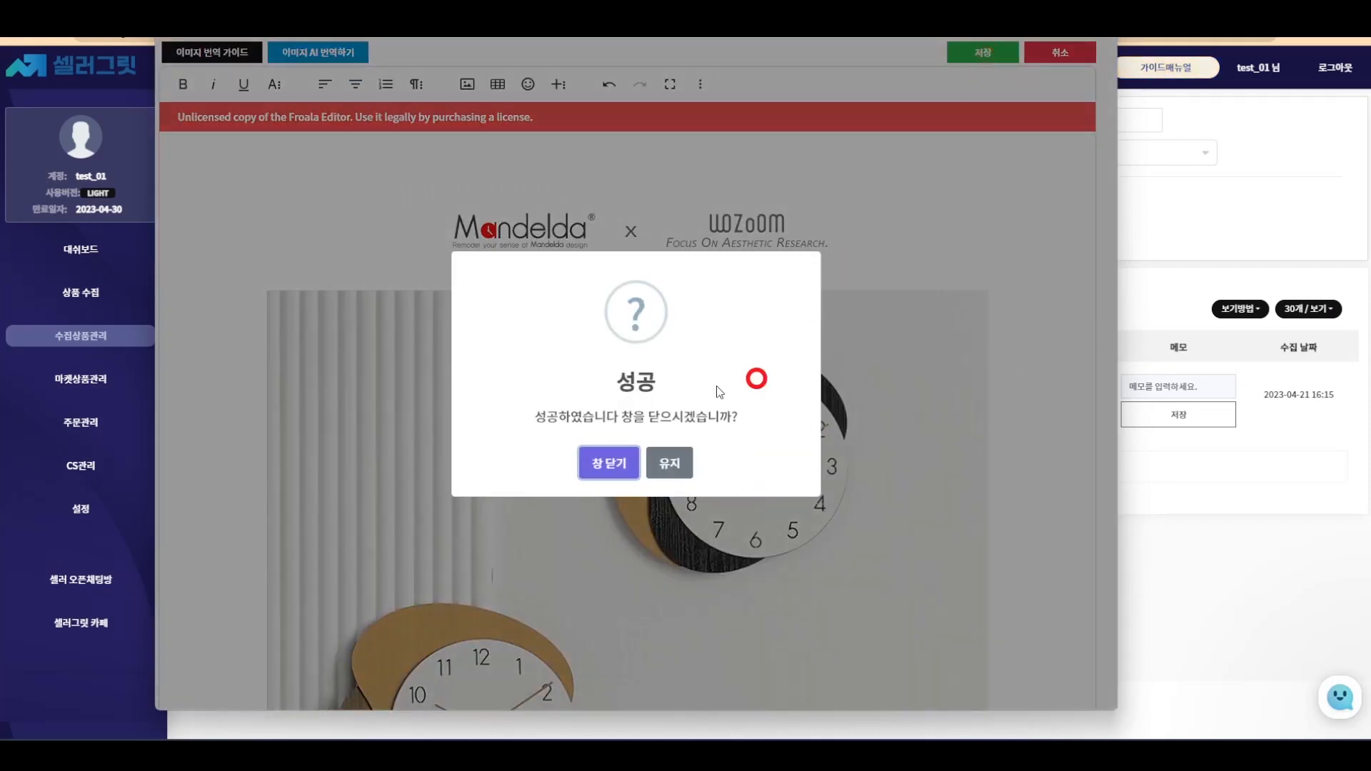
left_click(602, 459)
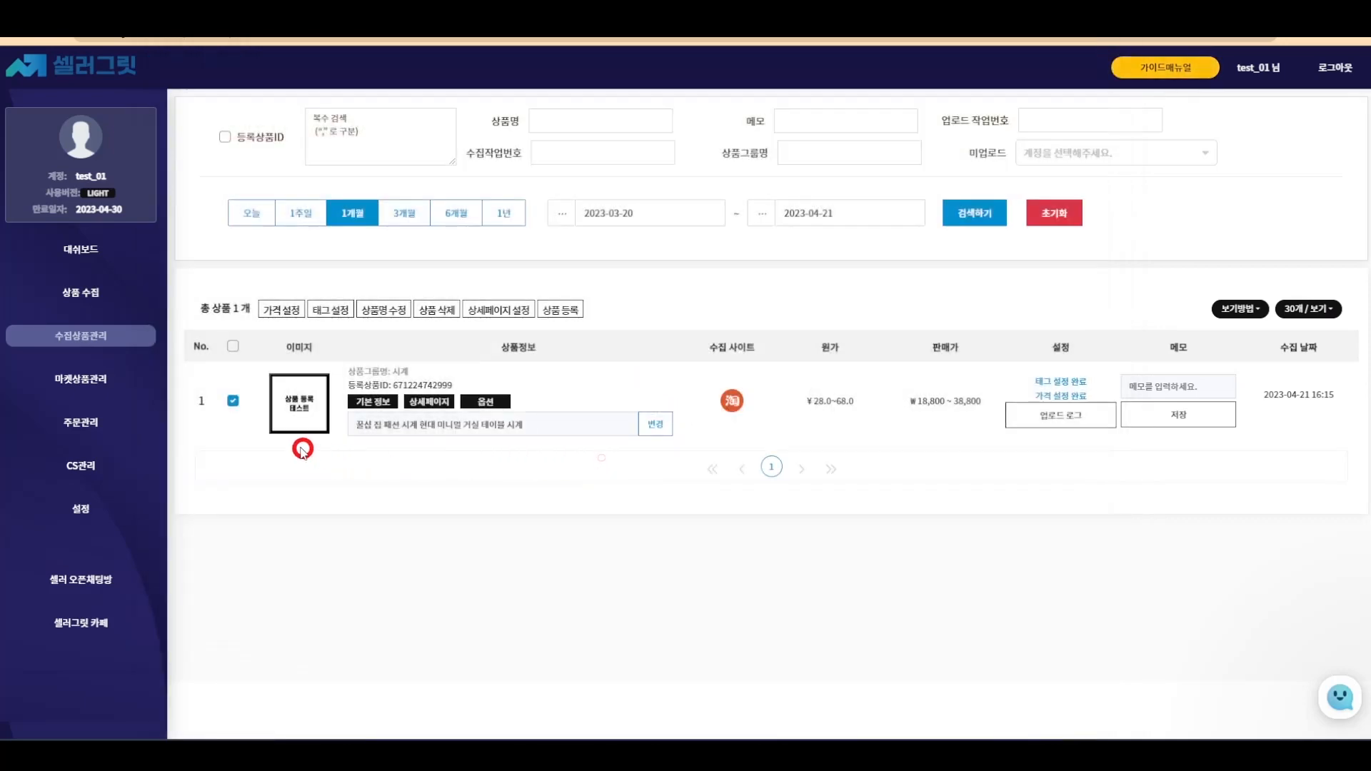
left_click(423, 404)
scroll(881, 374, "down", 3)
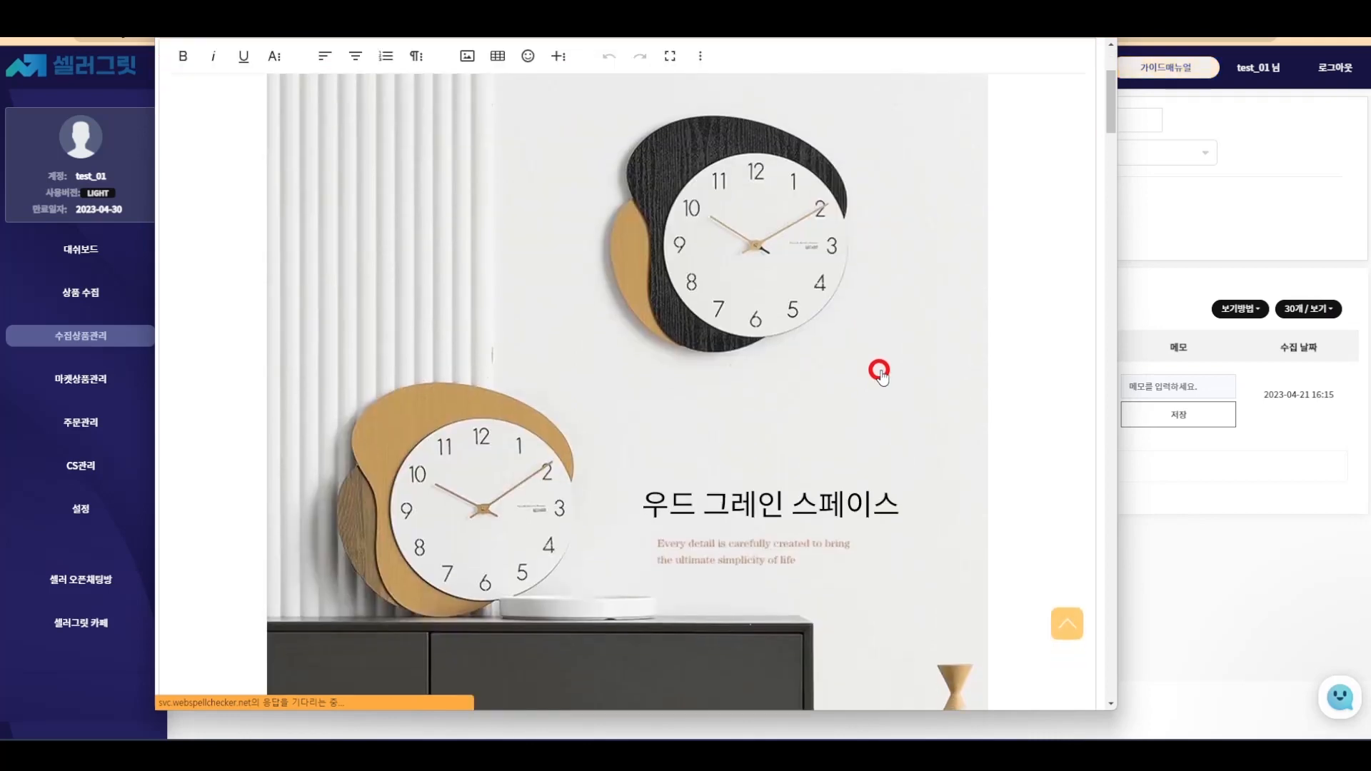
scroll(881, 374, "down", 12)
scroll(889, 327, "up", 5)
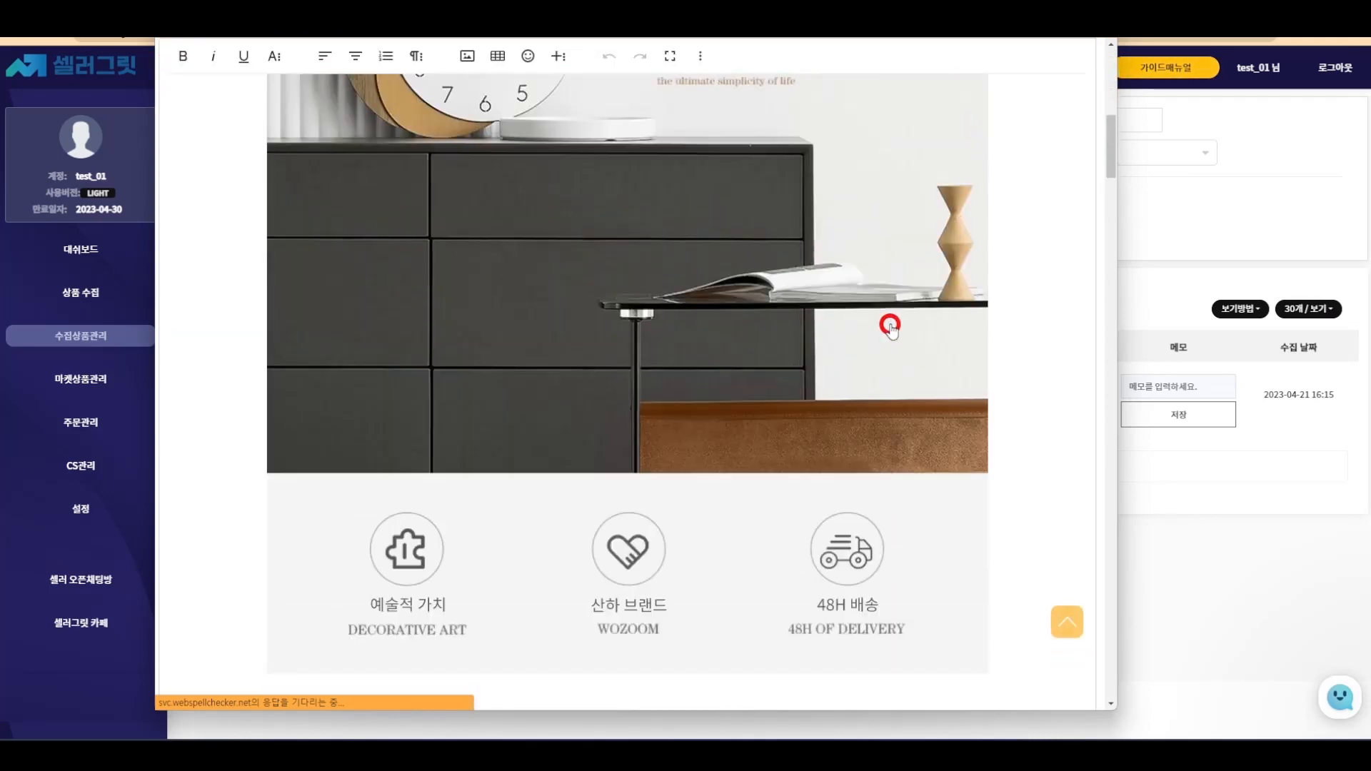
scroll(890, 327, "up", 8)
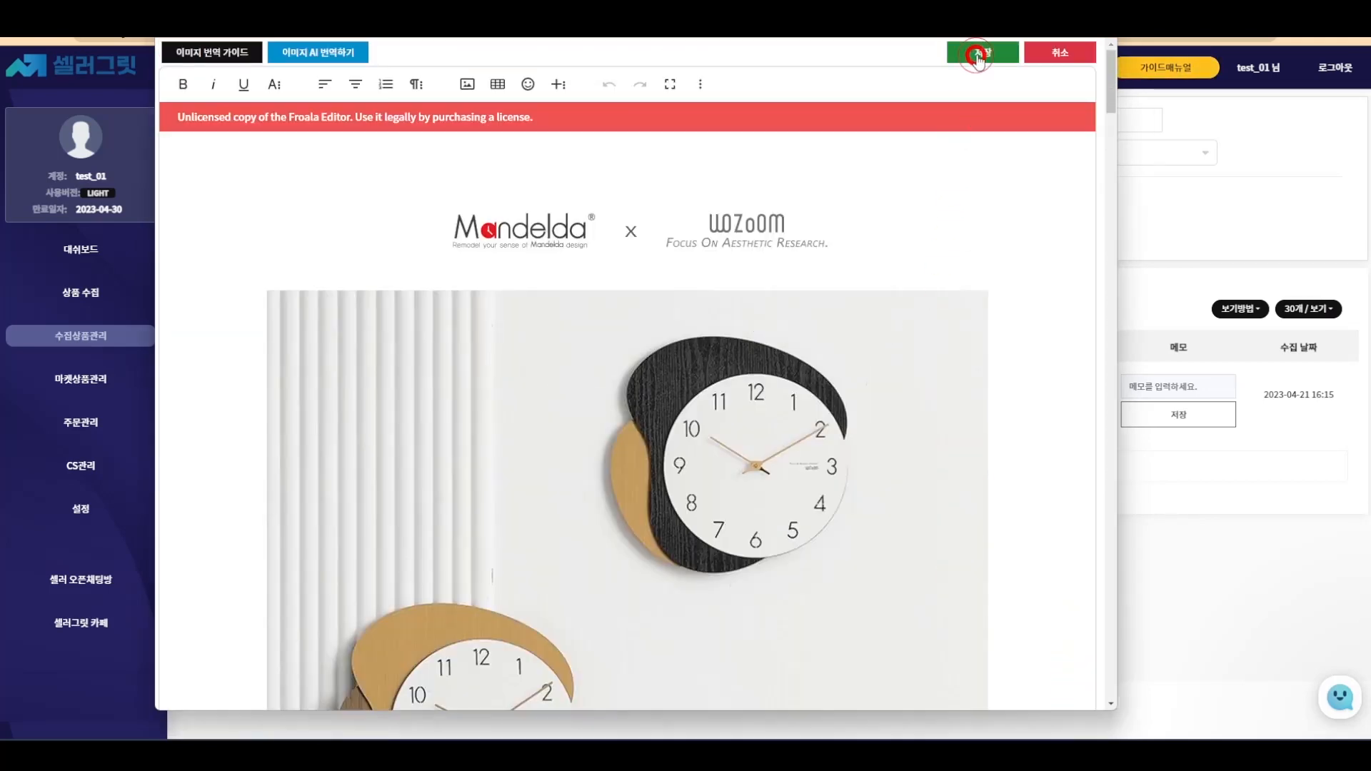
left_click(977, 57)
left_click(619, 457)
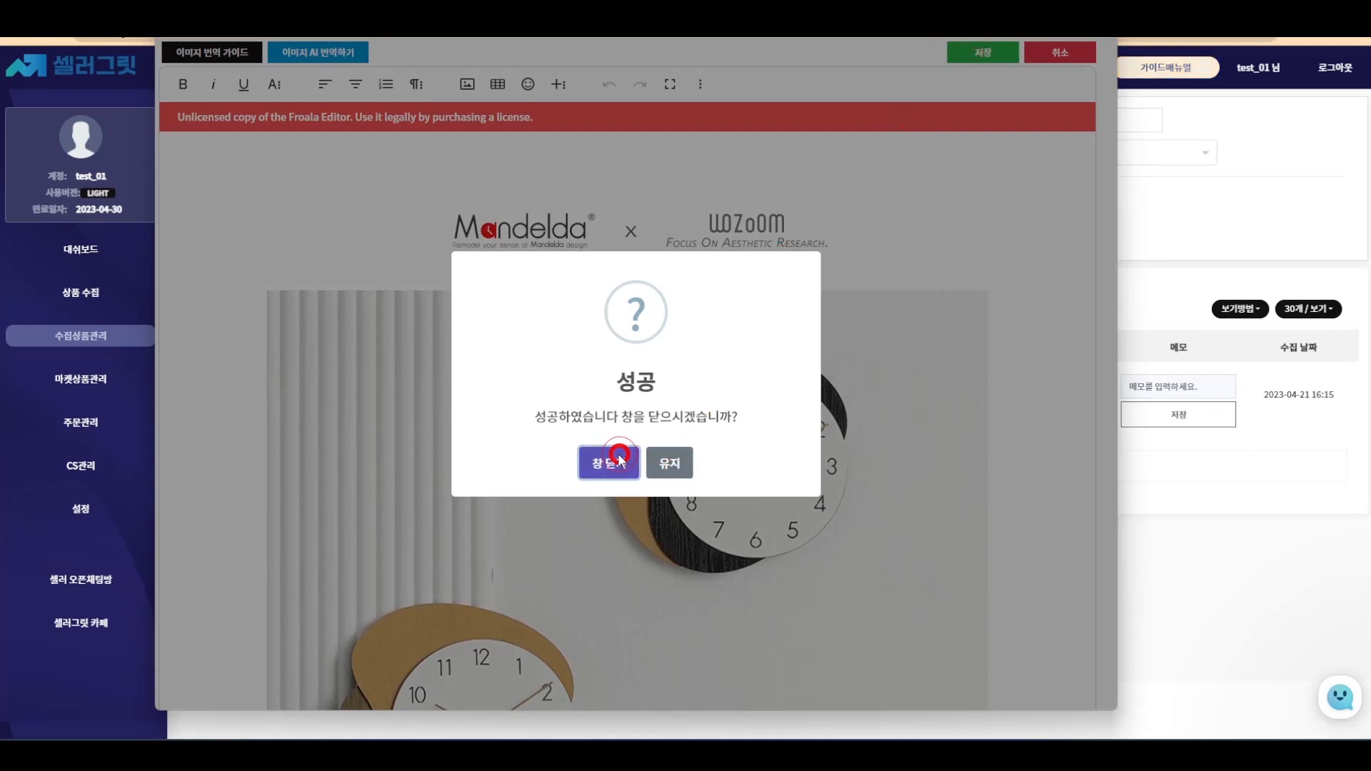
left_click(102, 384)
- Search the Smart Store account's uploads over 1년 and open quick edit for the clock
left_click(288, 212)
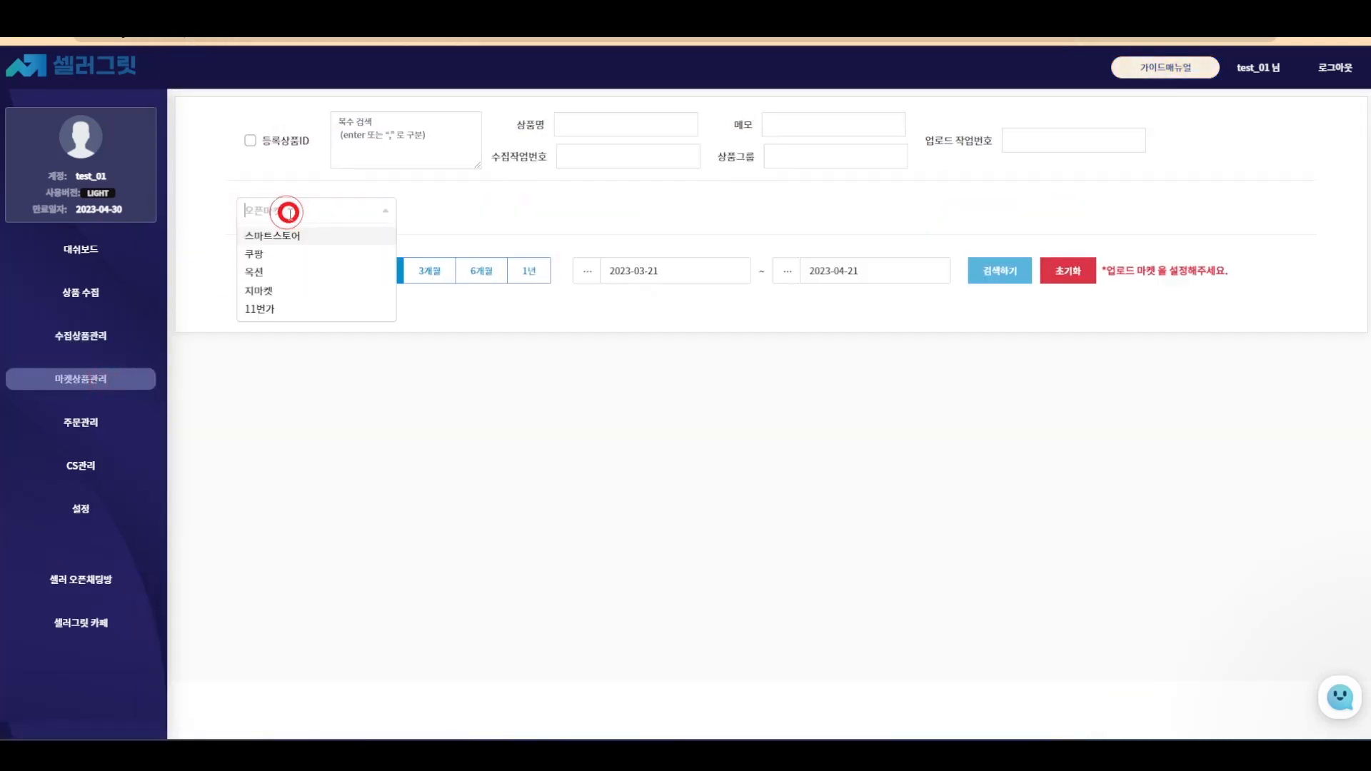
left_click(289, 232)
left_click(452, 209)
left_click(476, 233)
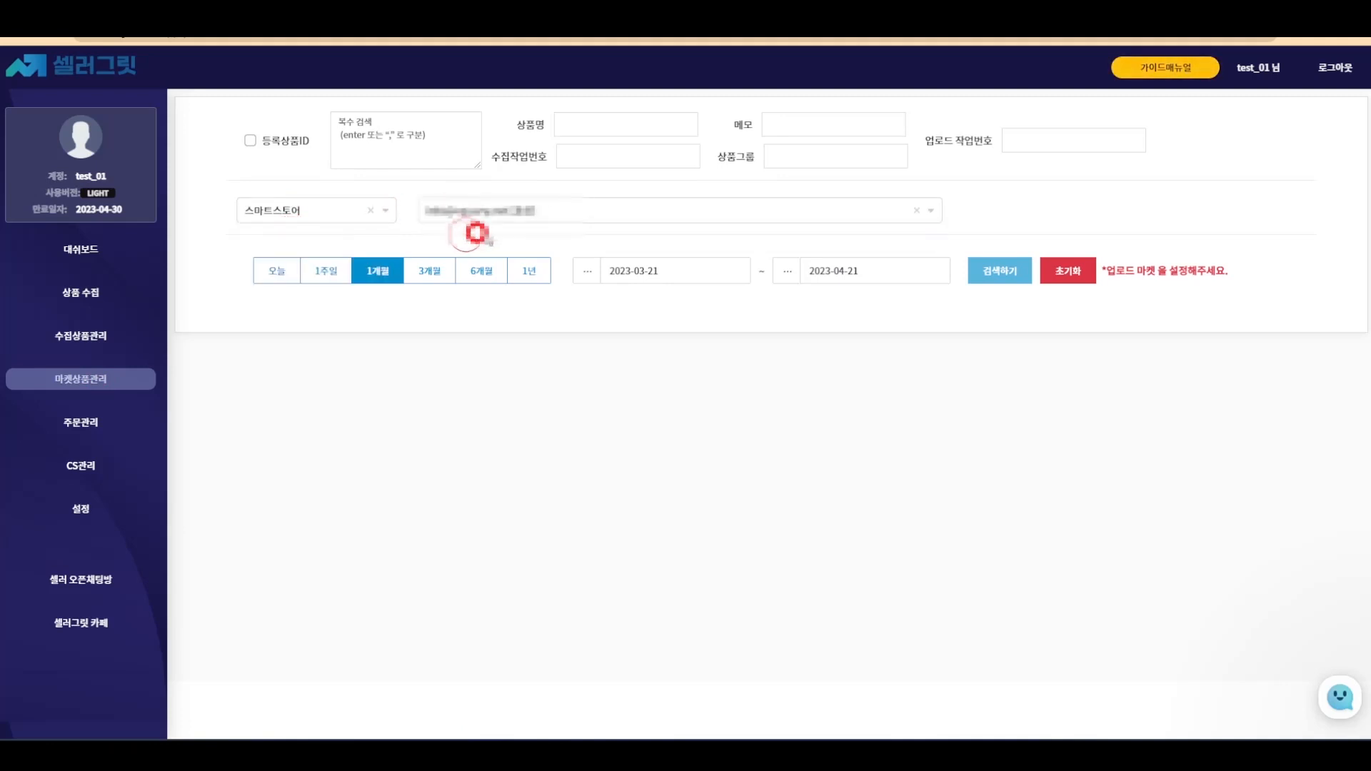
left_click(528, 271)
left_click(981, 272)
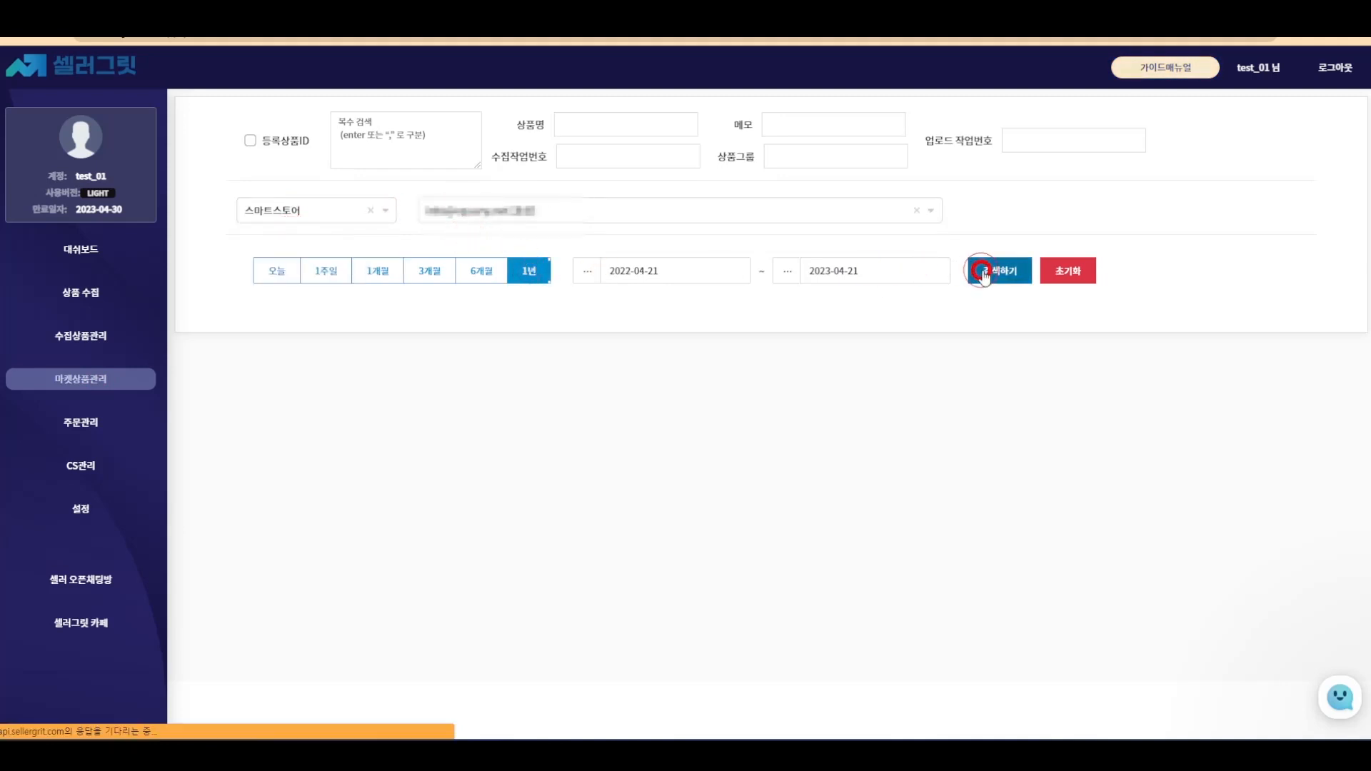
left_click(242, 505)
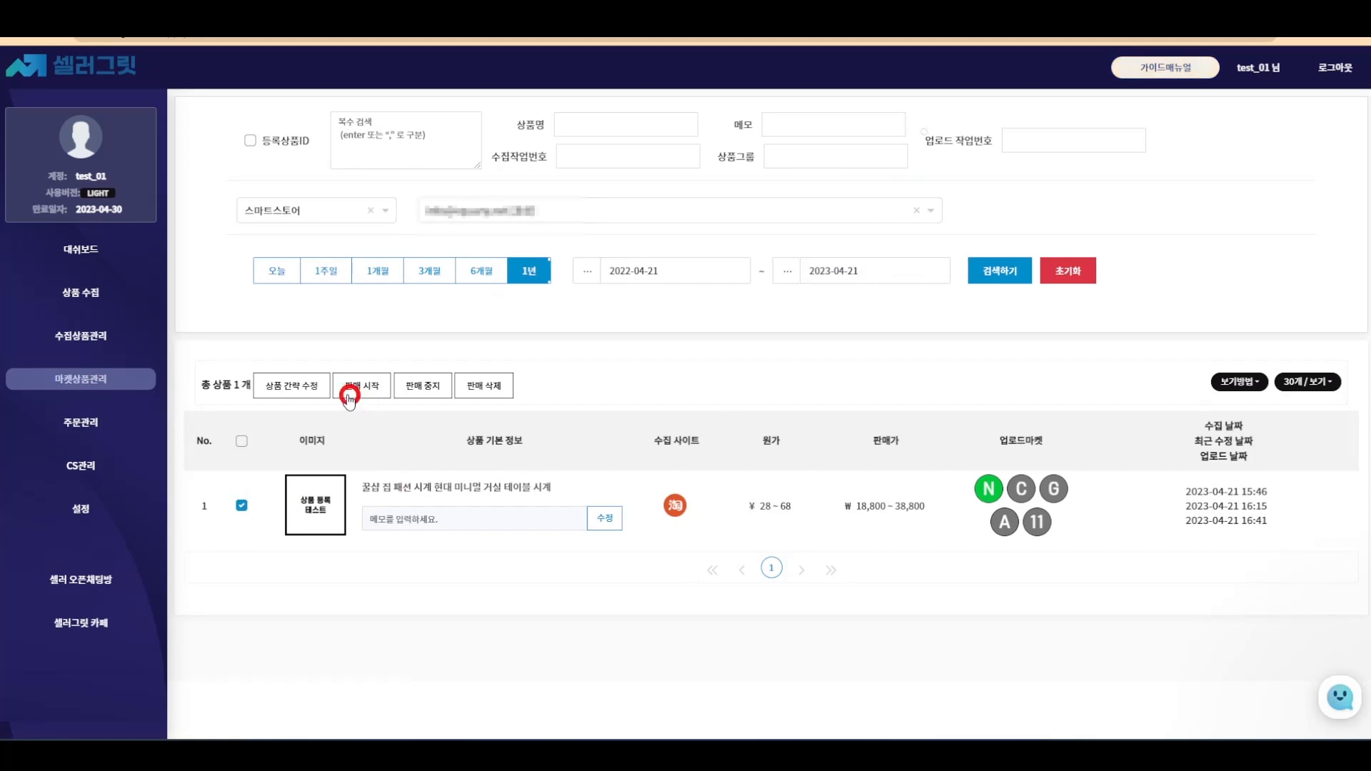
left_click(301, 388)
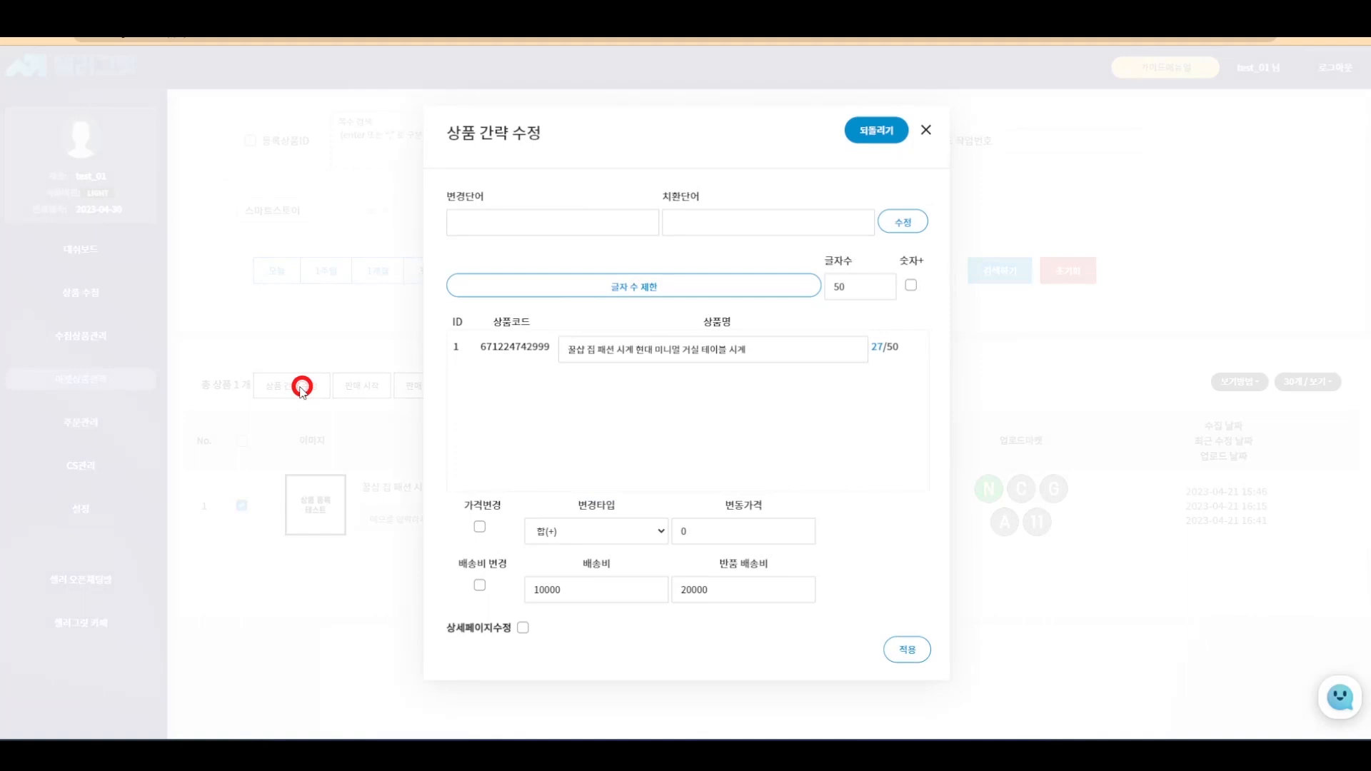
- Replace 집 with 홈 in the clock's product name
left_click(503, 223)
type("집")
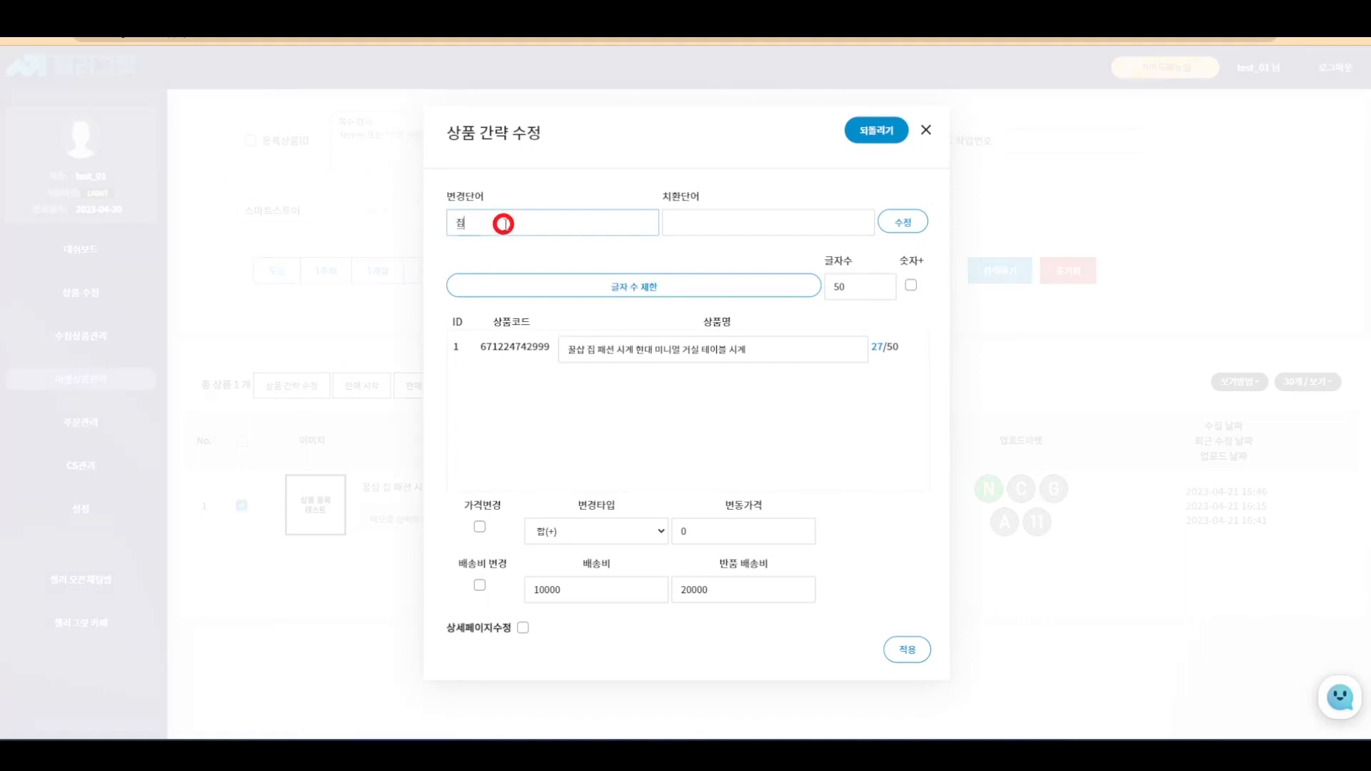
left_click(716, 216)
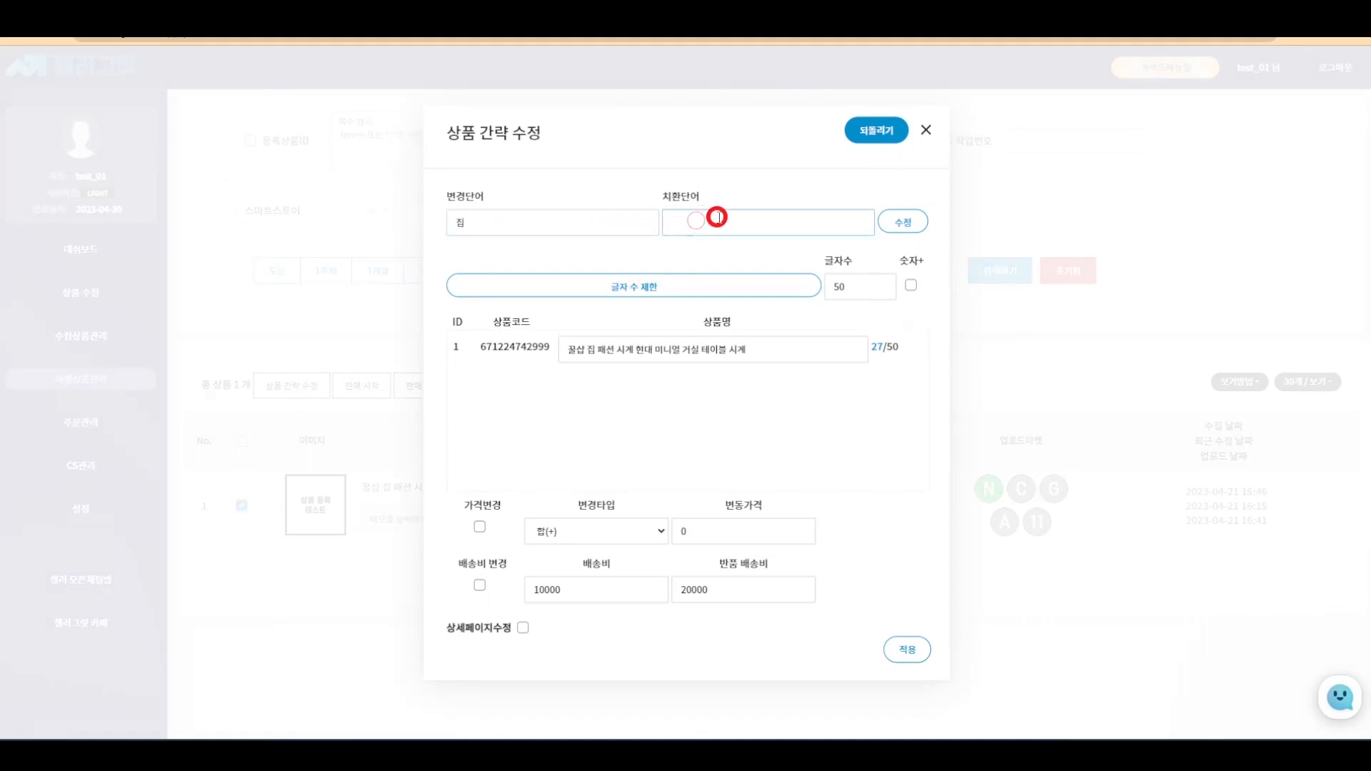
type("회")
key("BackSpace")
type("홈")
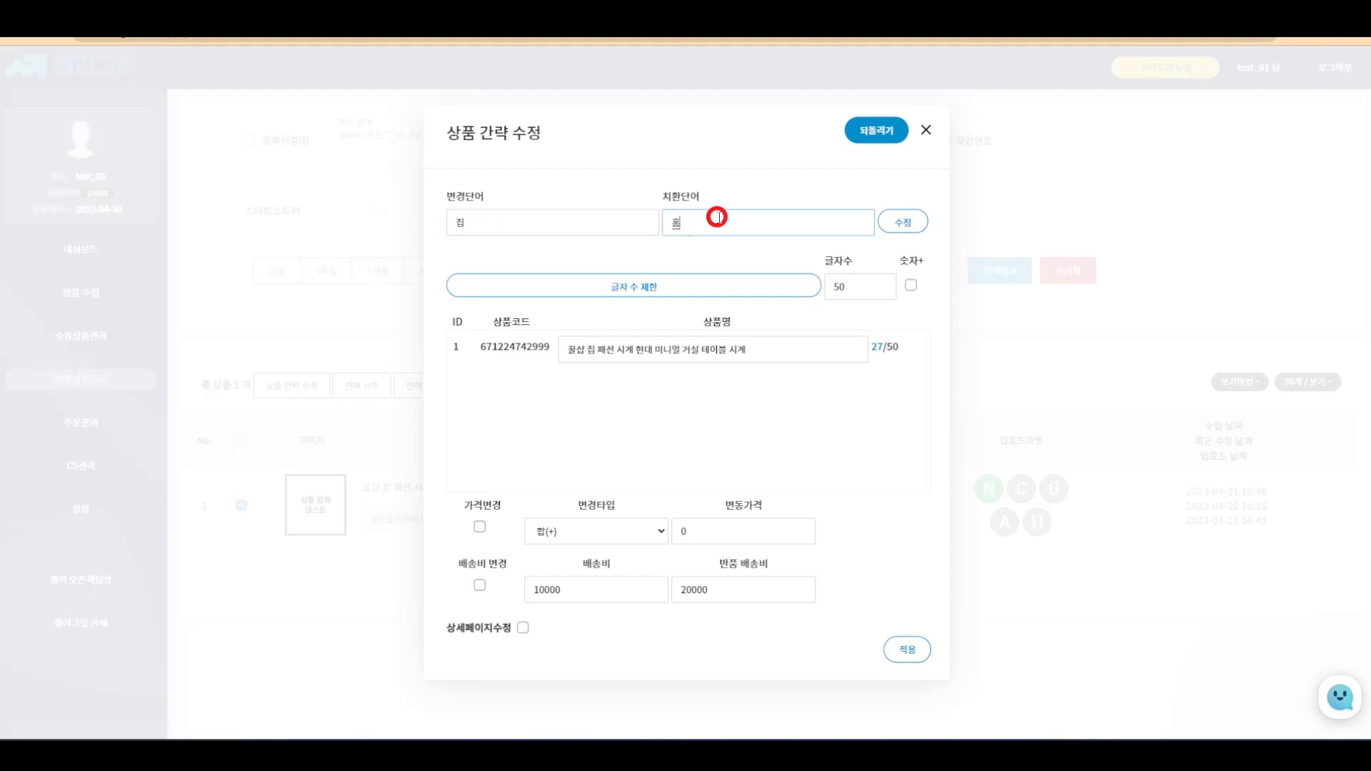
left_click(904, 224)
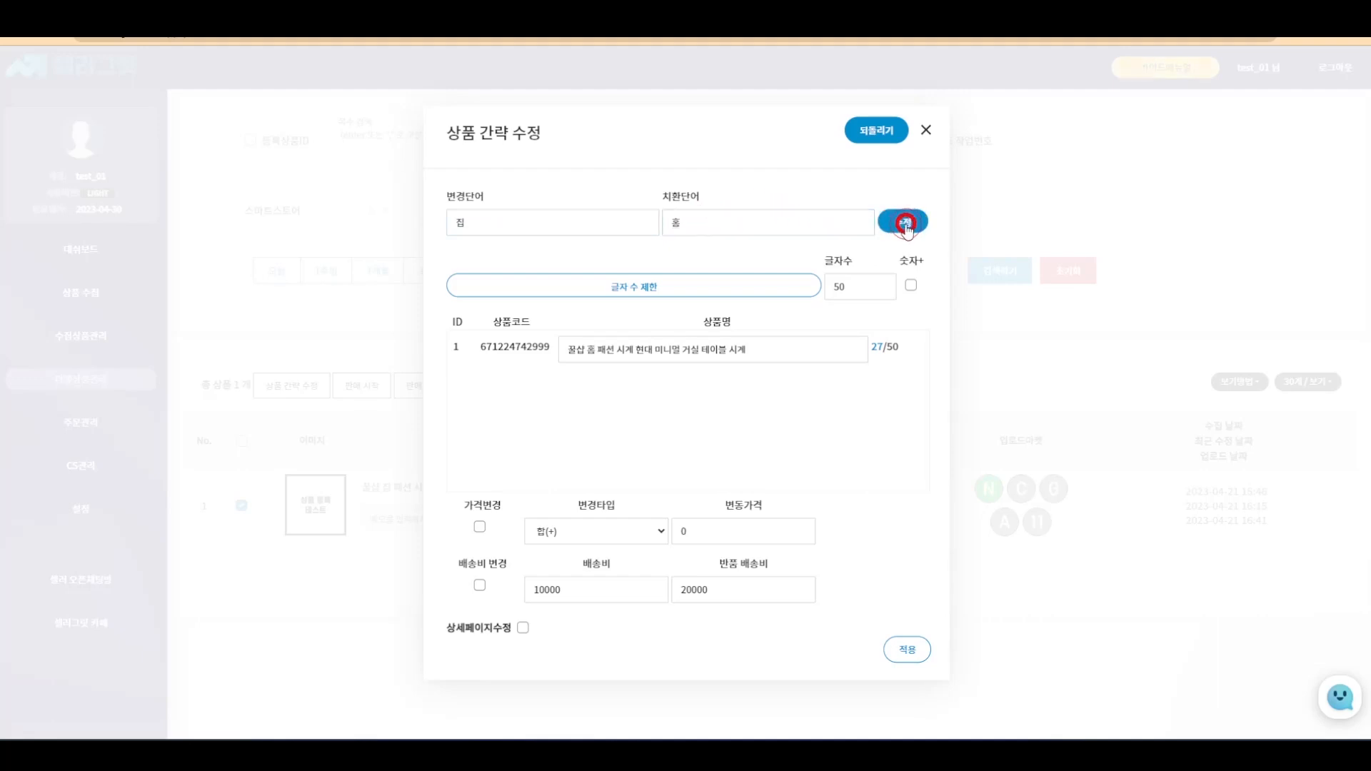
- Compare the renamed title with the live Smart Store page
left_click(590, 350)
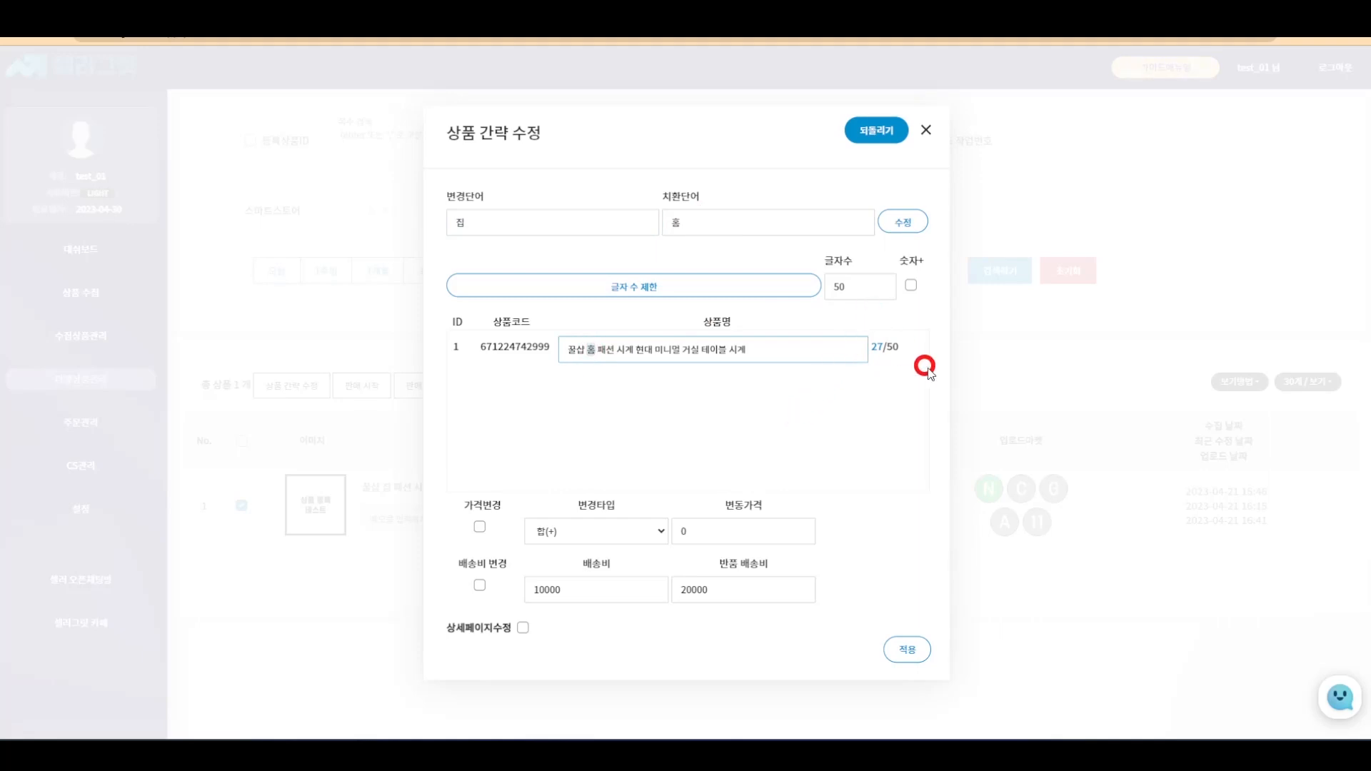
left_click(1113, 10)
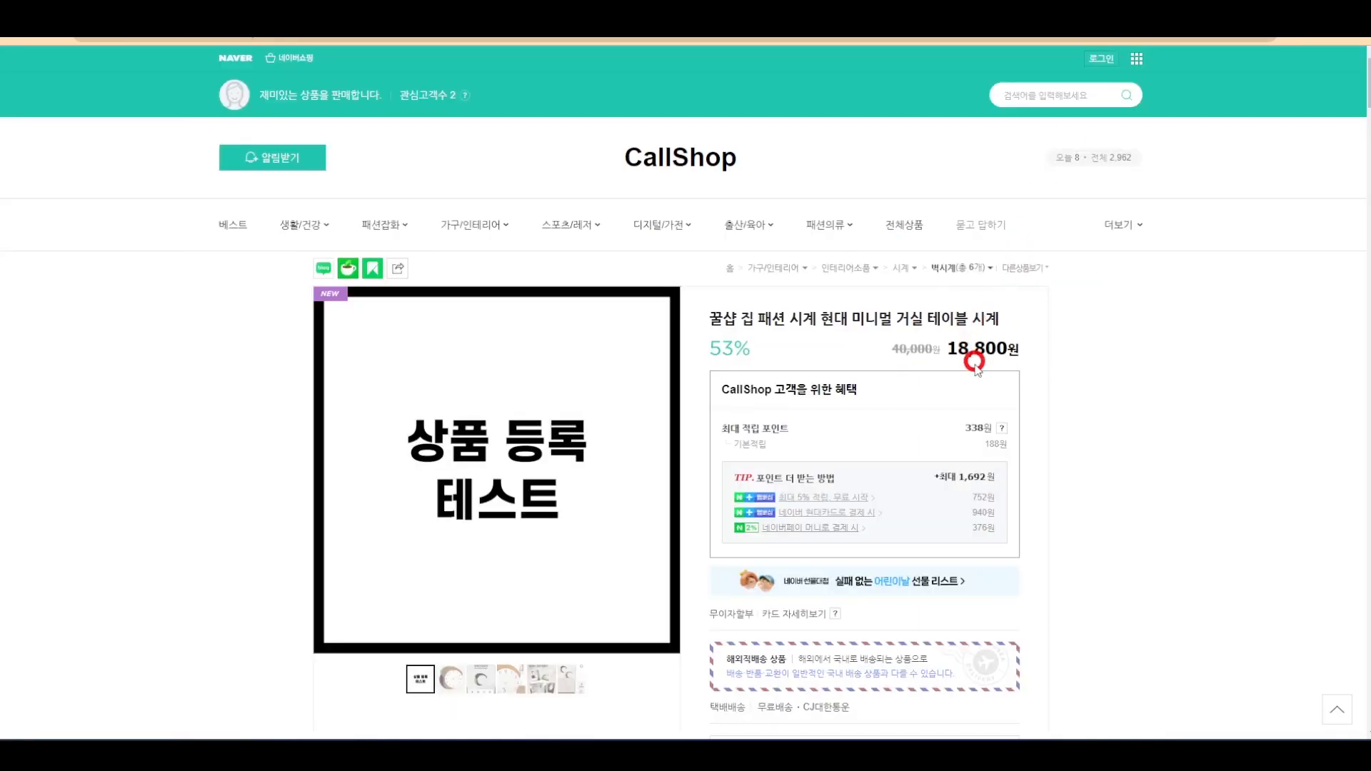
left_click(1000, 10)
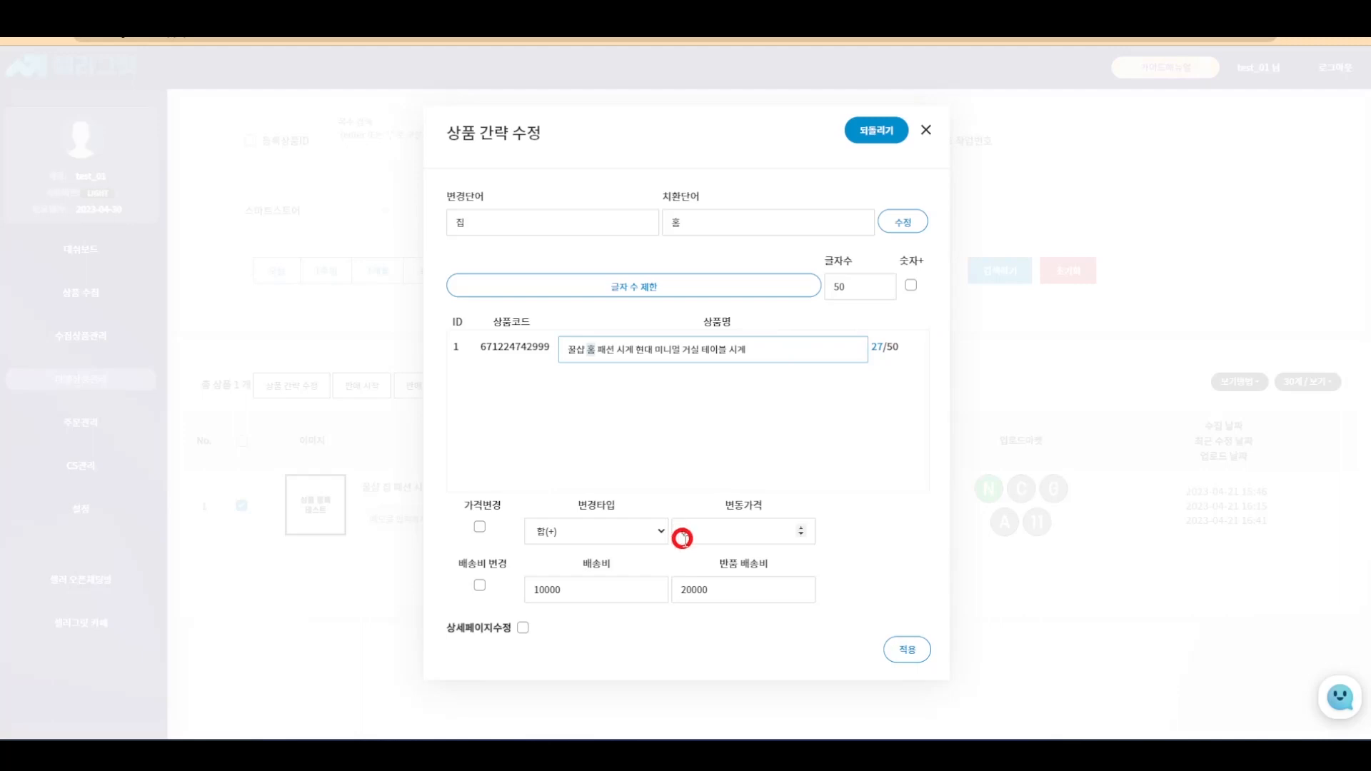
- Enter a 10000 price change and 3000 shipping fee, keeping the 20000 return fee
left_click(679, 532)
type("1")
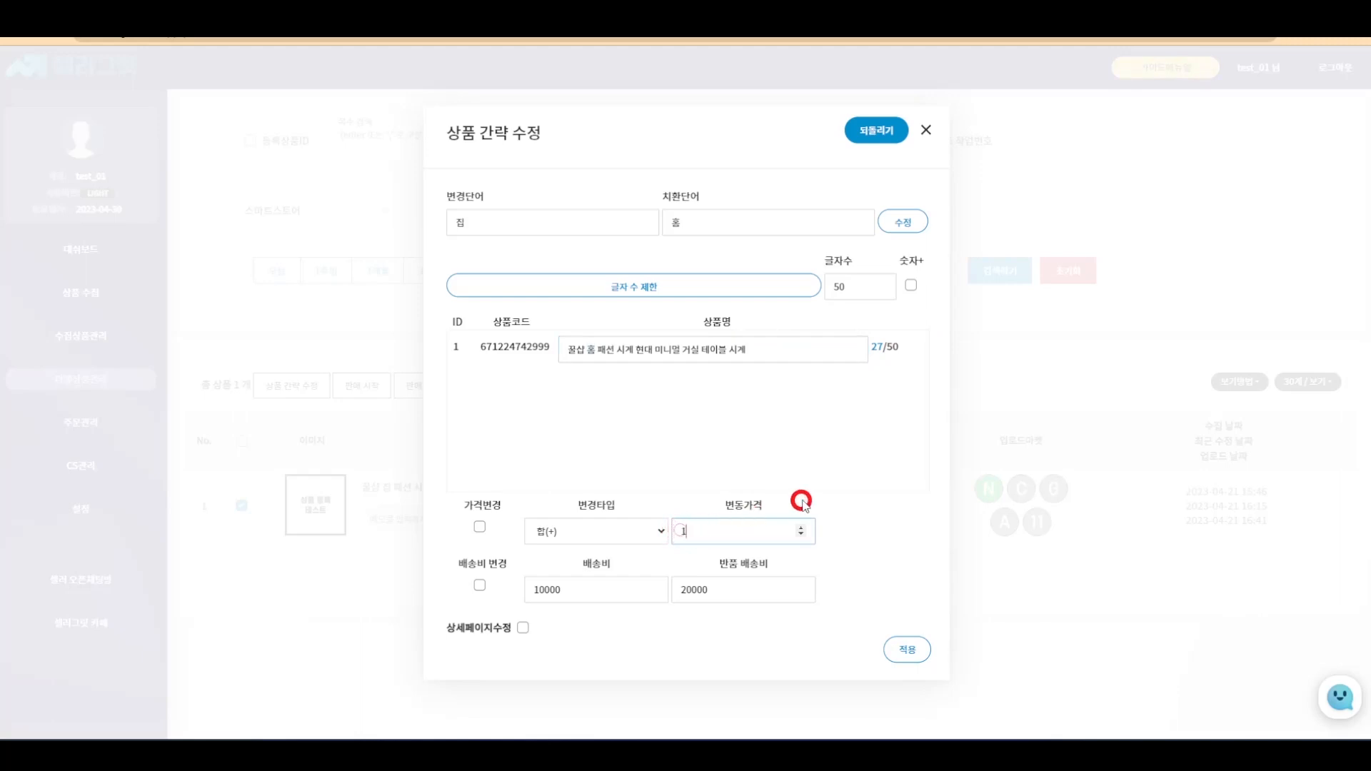
type("0000")
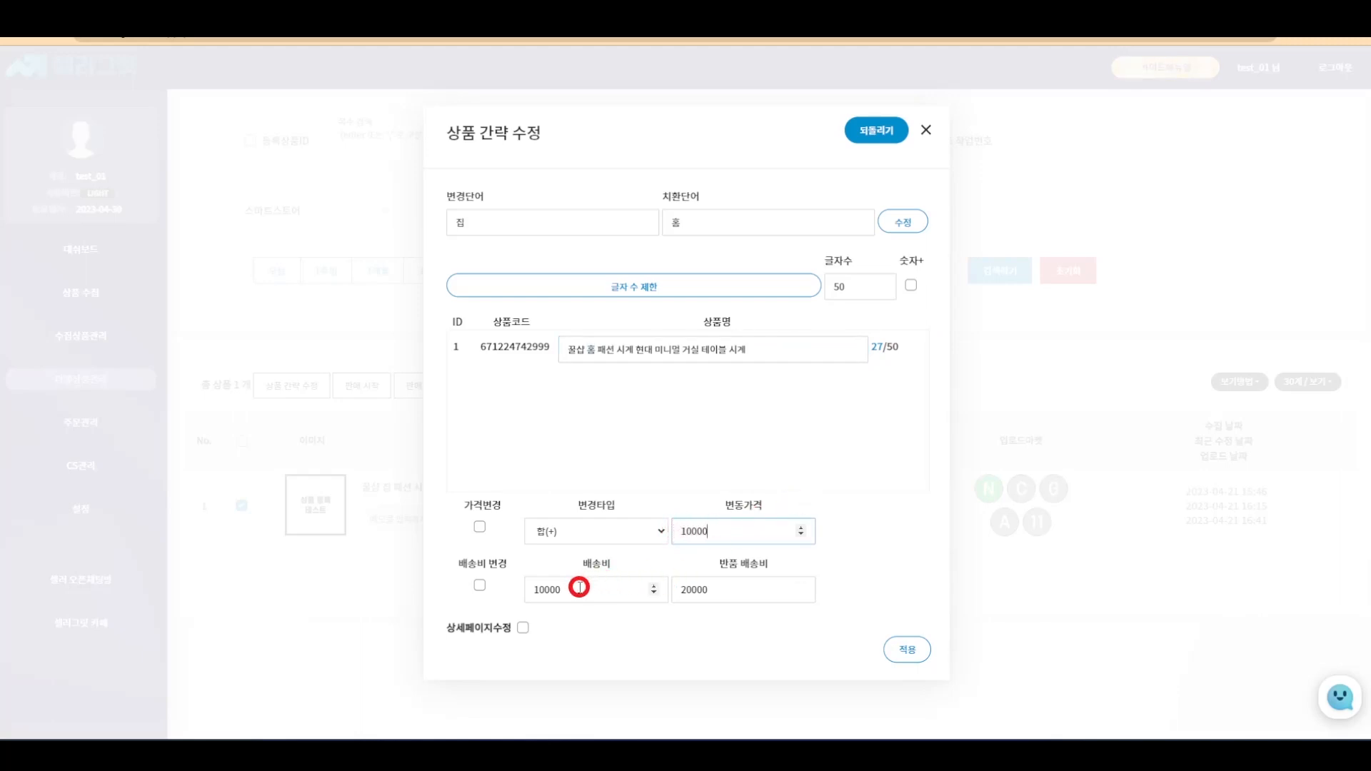
left_click(579, 587)
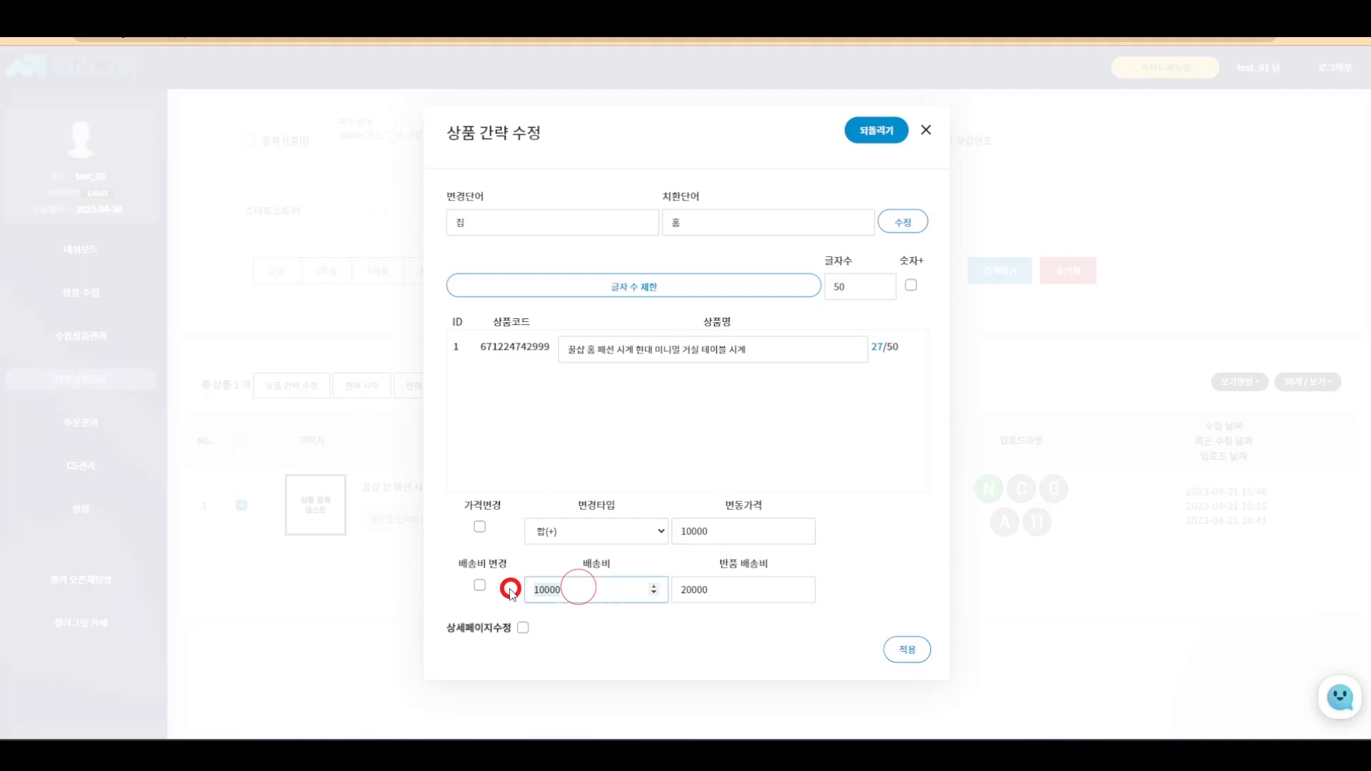
type("3000")
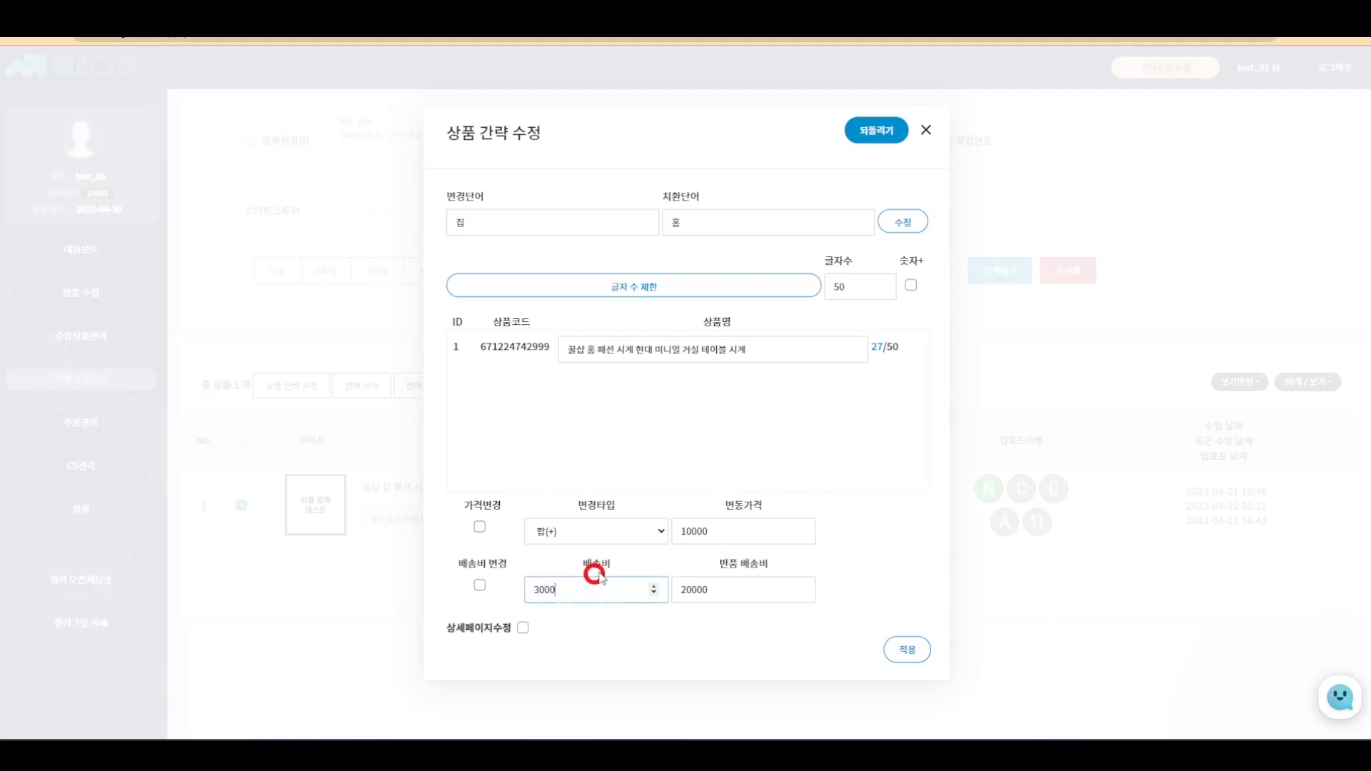
double_click(759, 590)
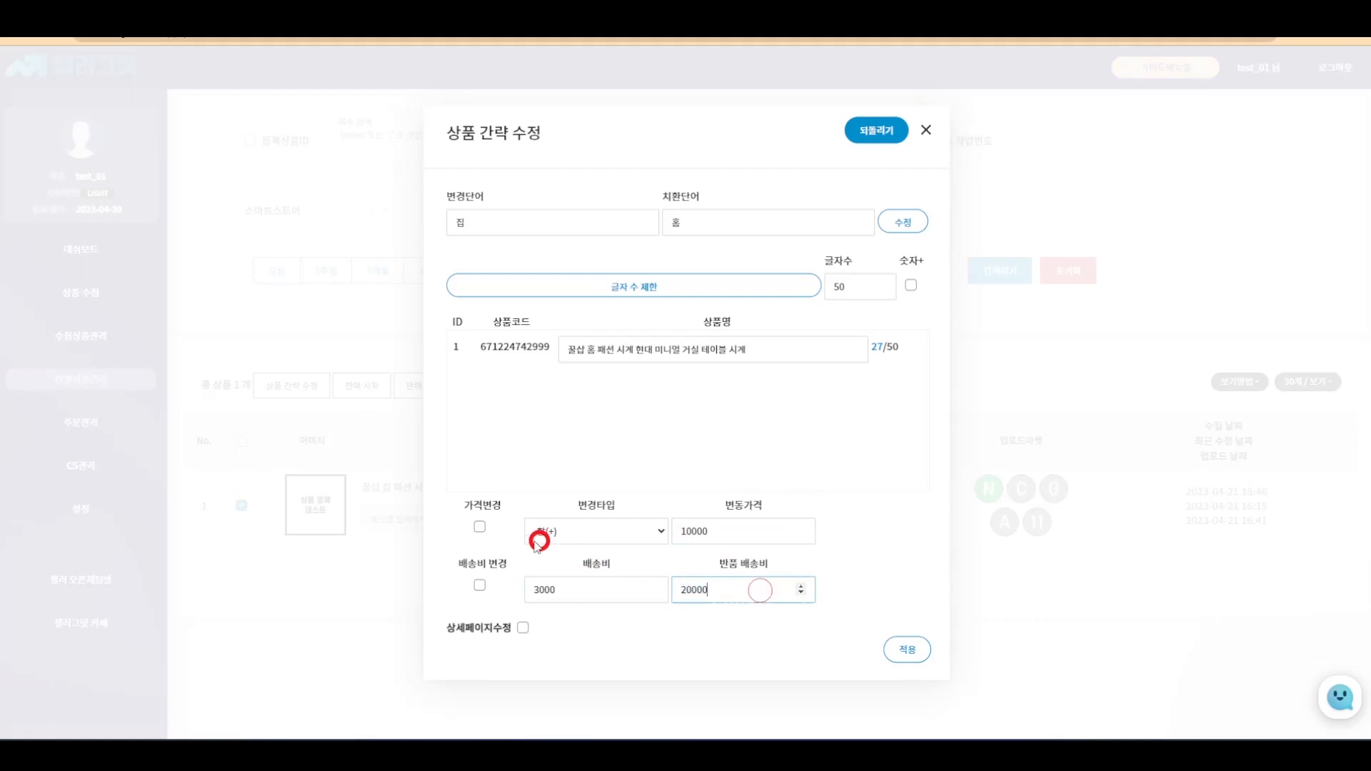
left_click(480, 526)
- Enable price, shipping fee and detail page changes, then apply the quick edit
left_click(481, 527)
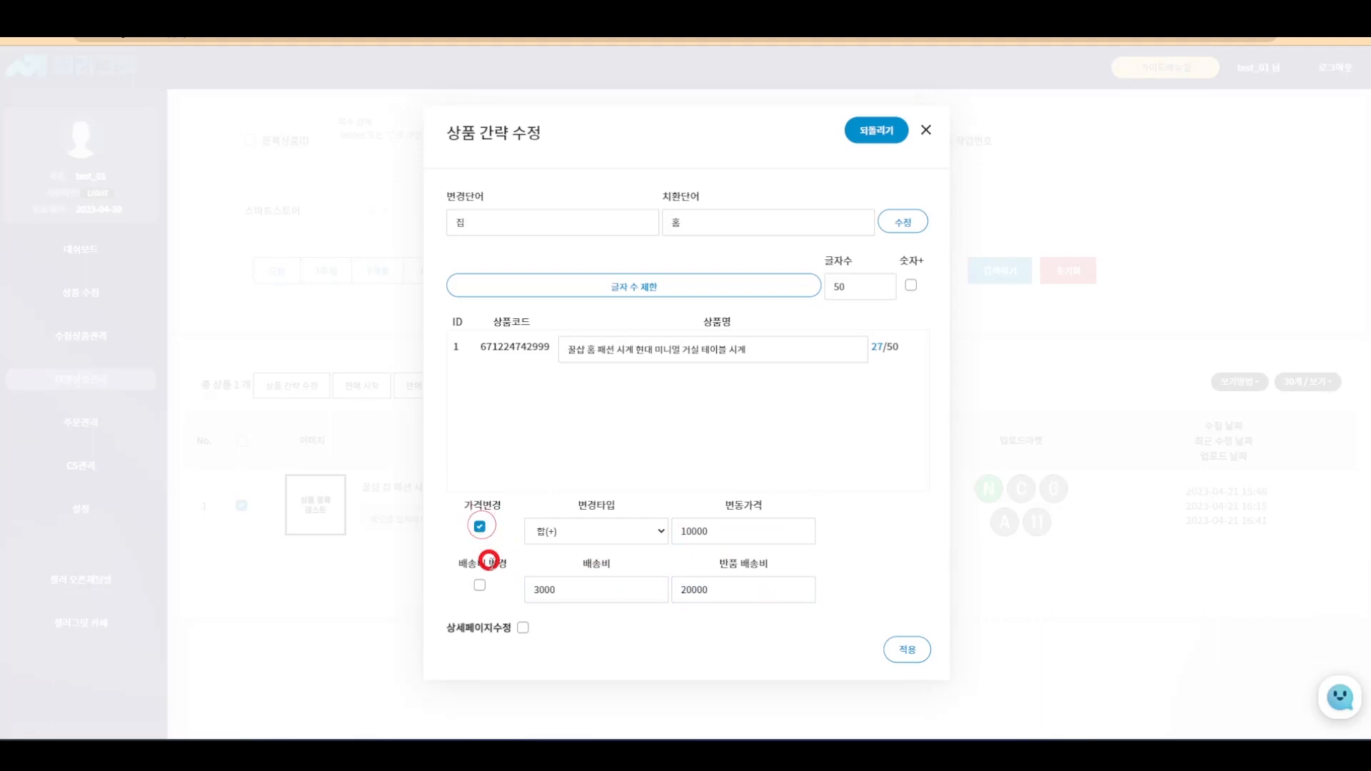
left_click(480, 585)
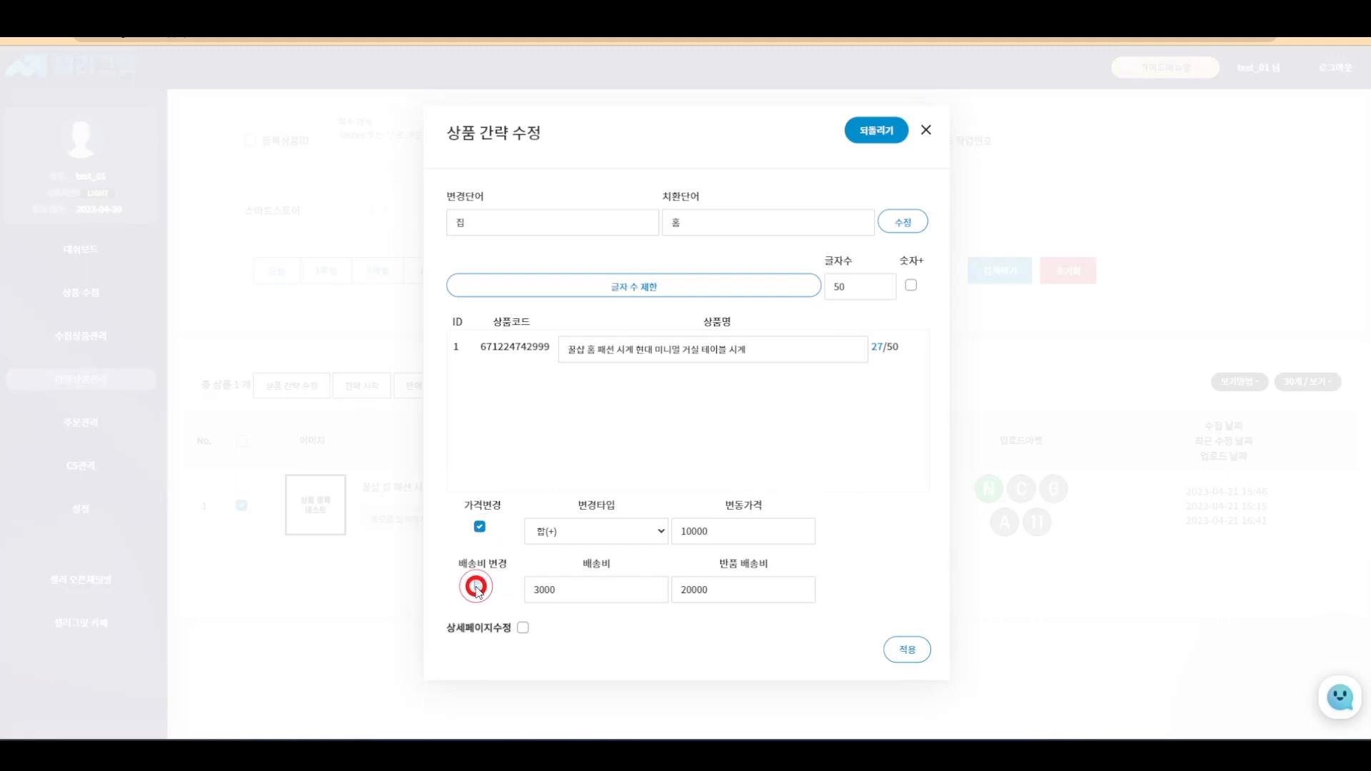
left_click(523, 627)
left_click(898, 650)
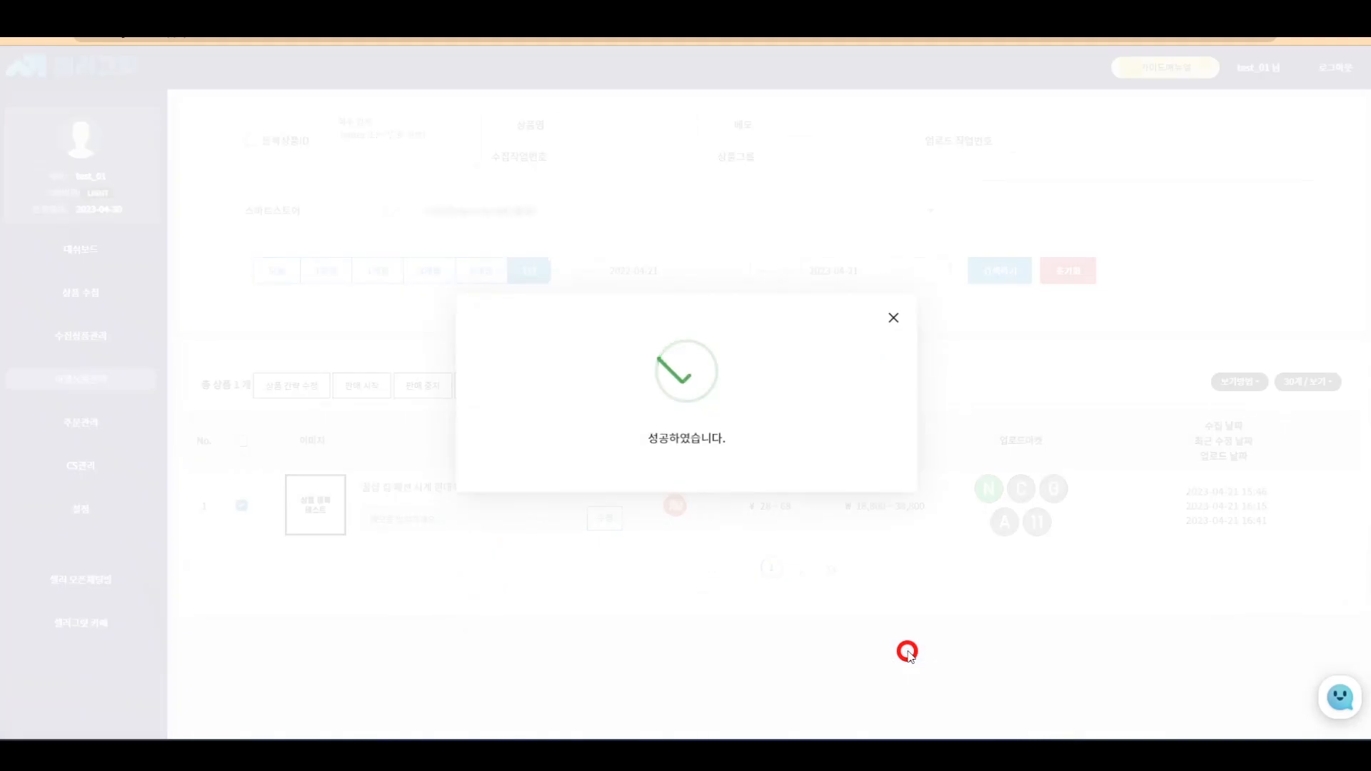
left_click(892, 324)
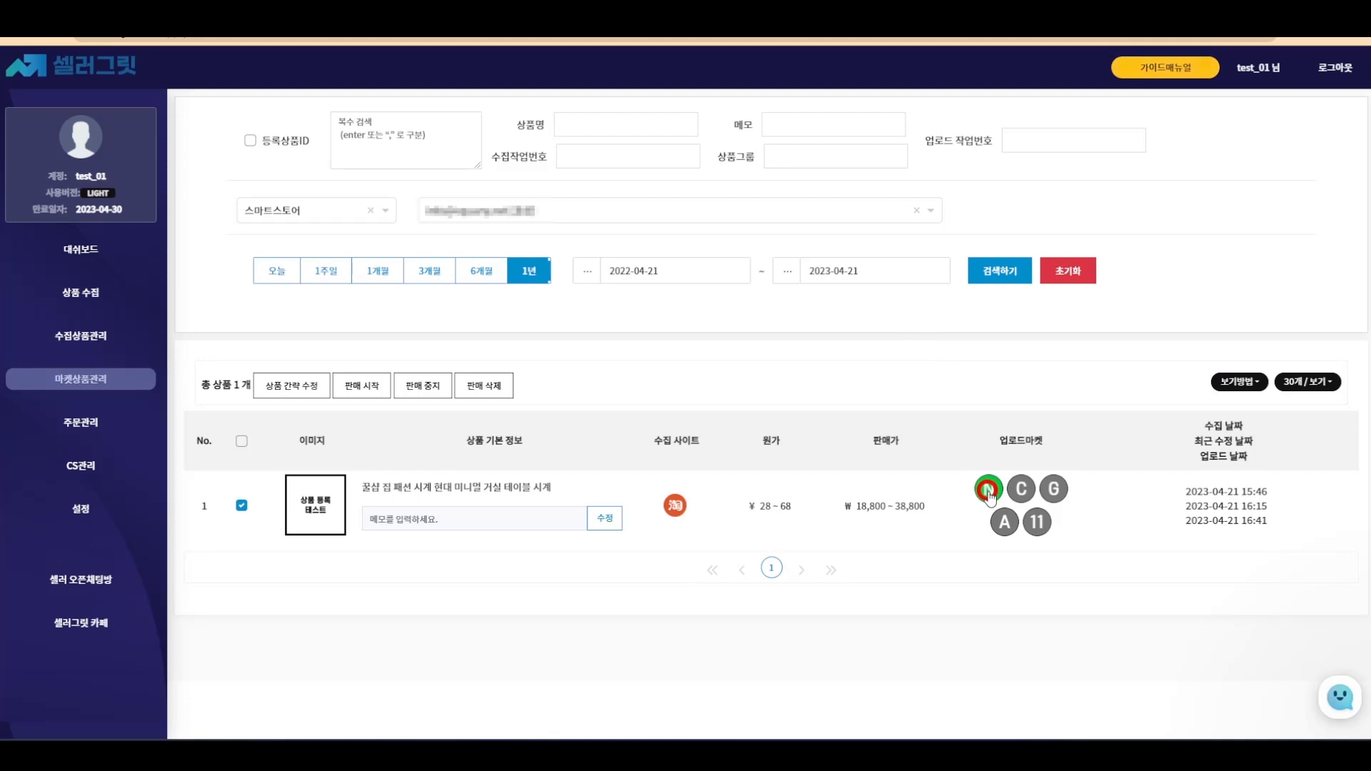
- Open the clock's live Smart Store listing and review its 28,800원 price and 3,000원 shipping
left_click(988, 491)
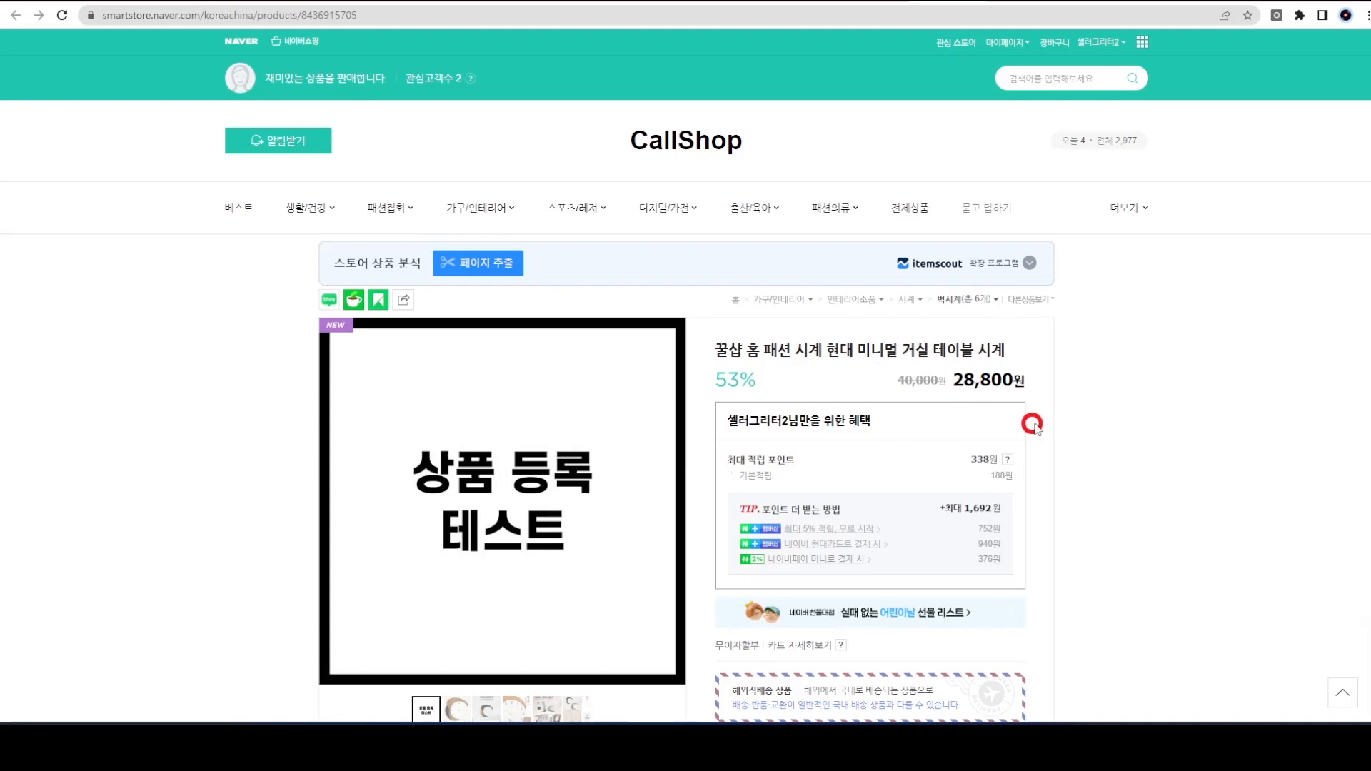
scroll(1043, 426, "down", 4)
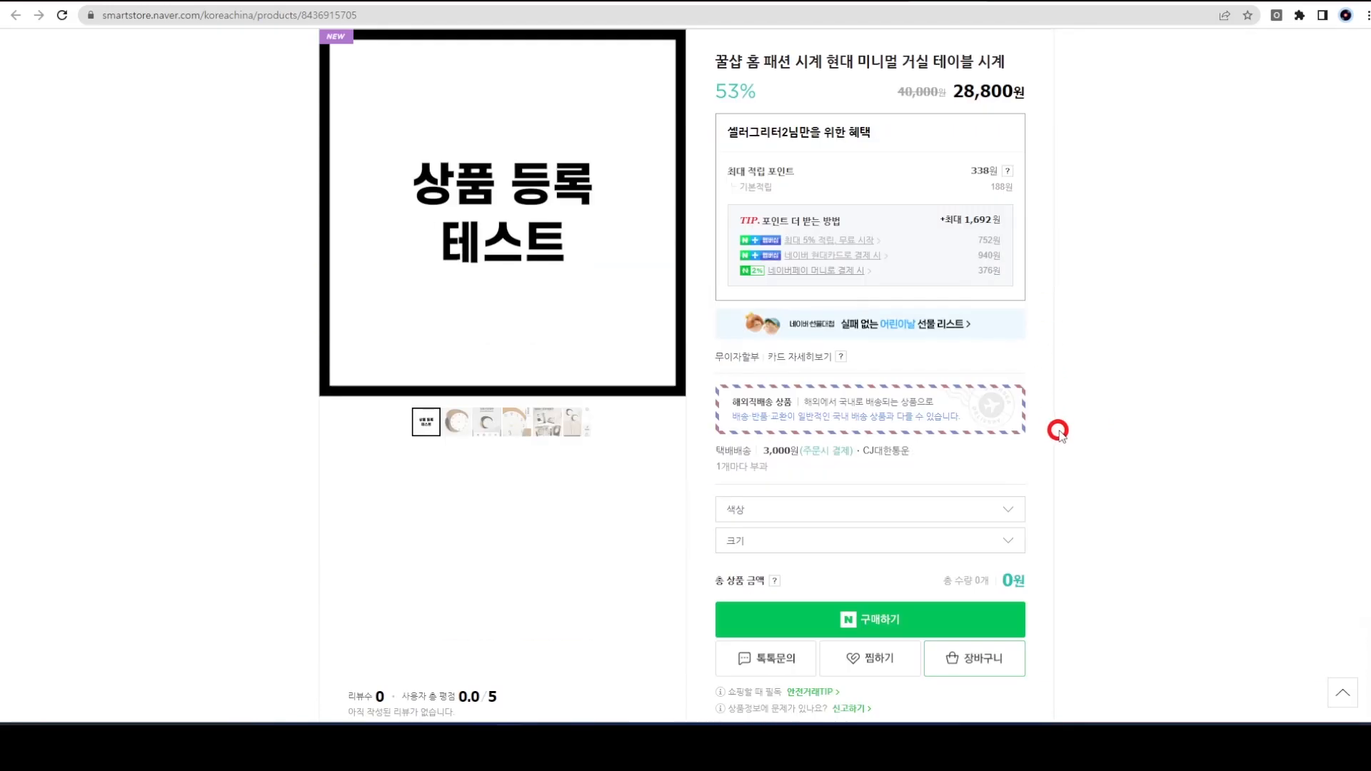
scroll(991, 470, "down", 9)
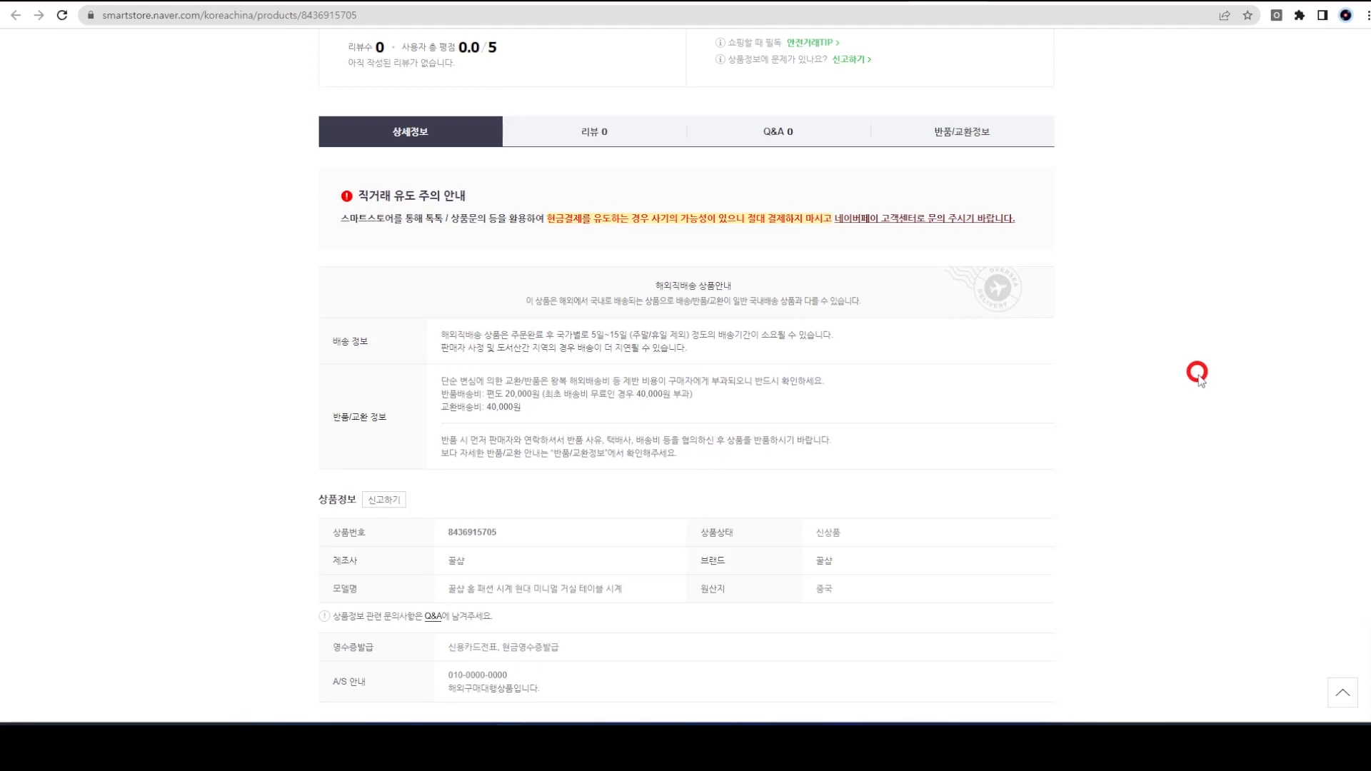
scroll(1197, 373, "down", 20)
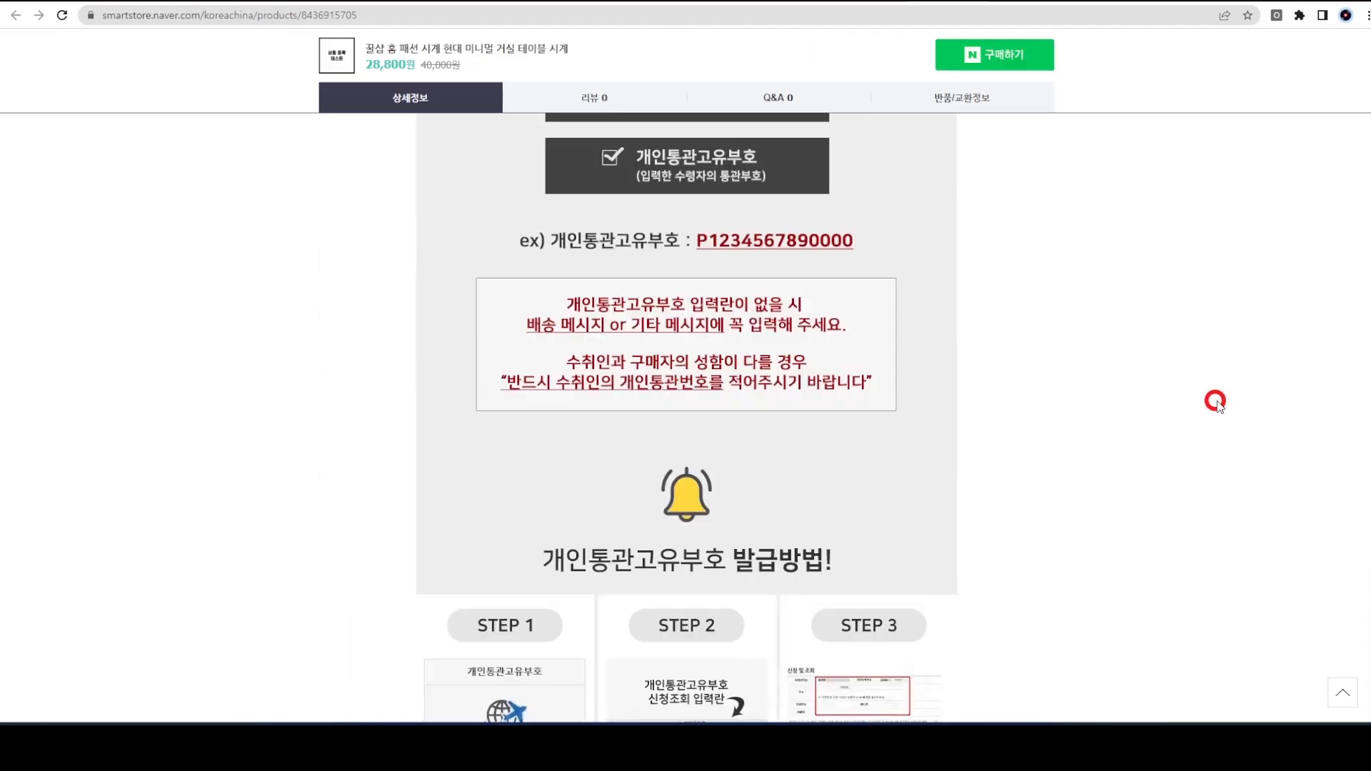
scroll(1223, 402, "down", 20)
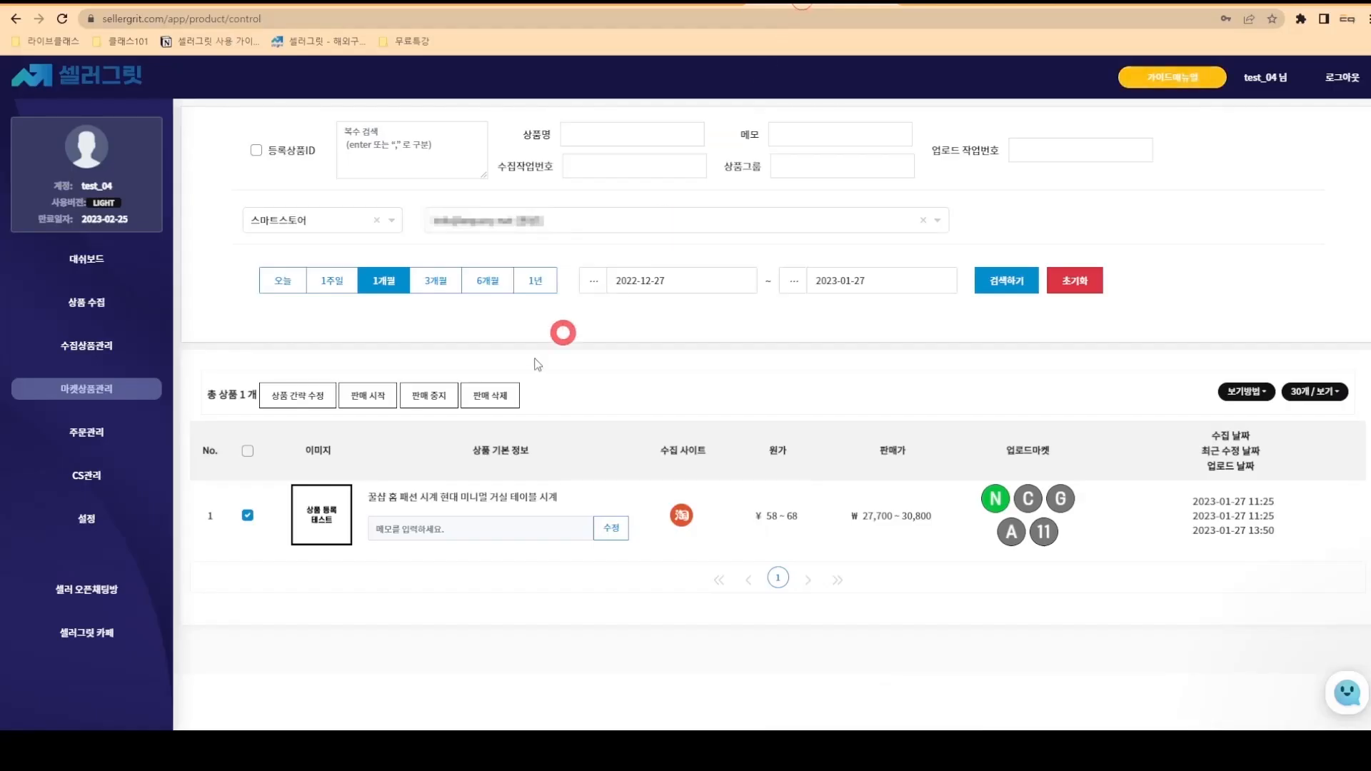
- Stop selling the checked clock on Smart Store and view its store page
left_click(431, 397)
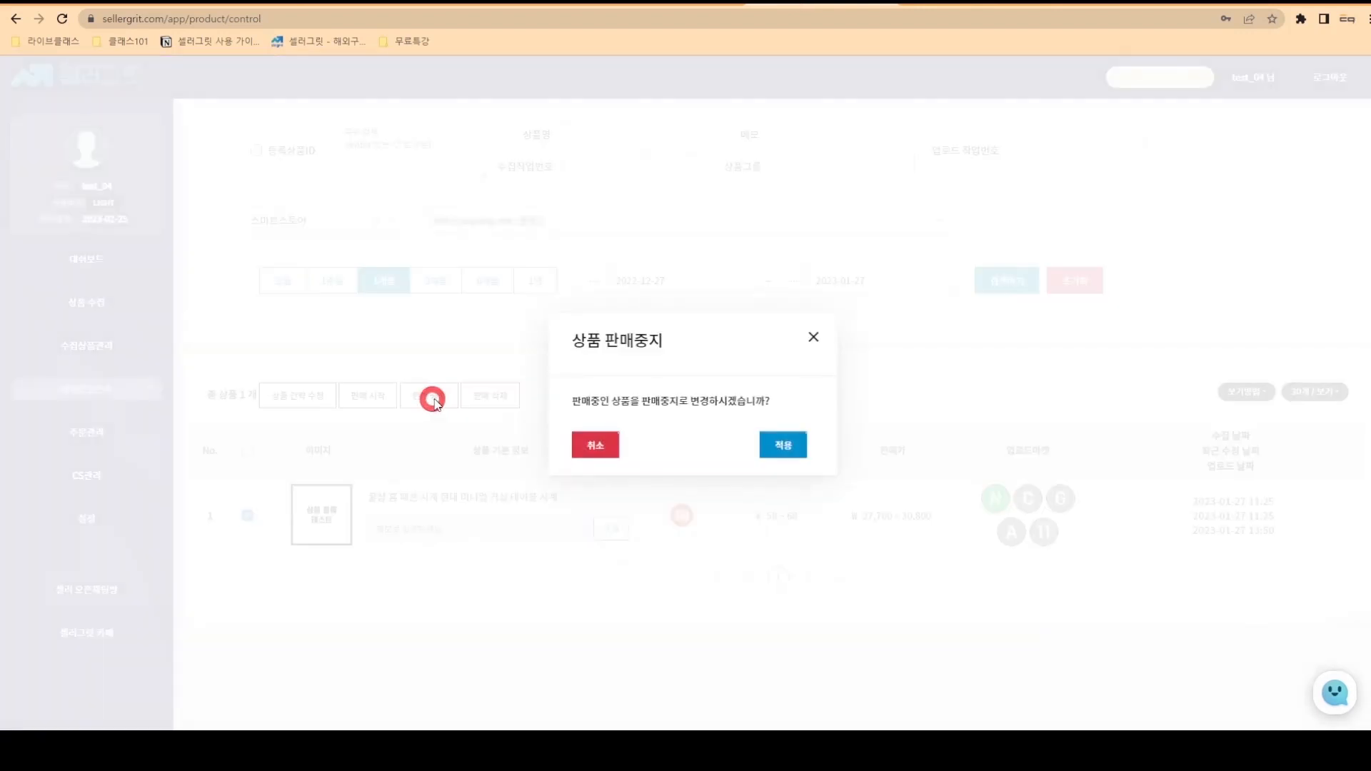
left_click(795, 450)
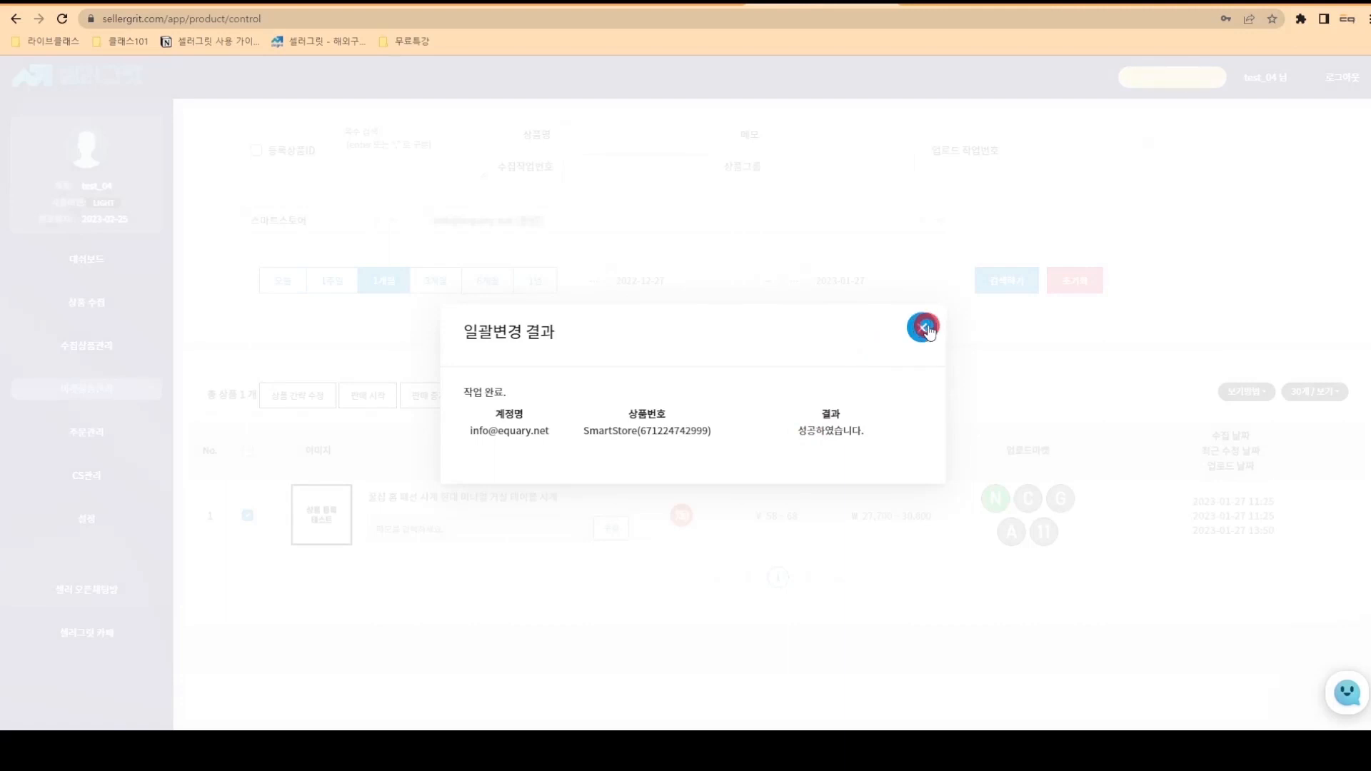
left_click(923, 327)
left_click(995, 500)
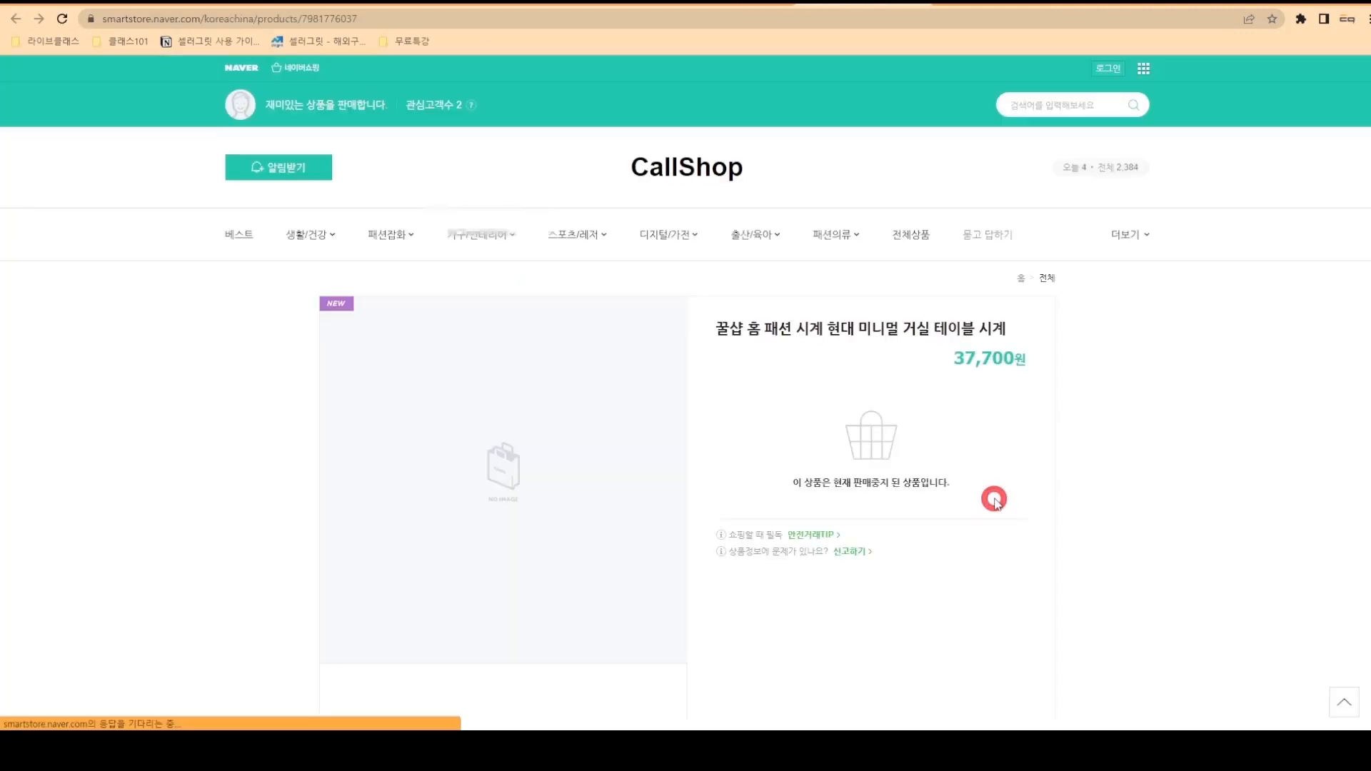
left_click(721, 6)
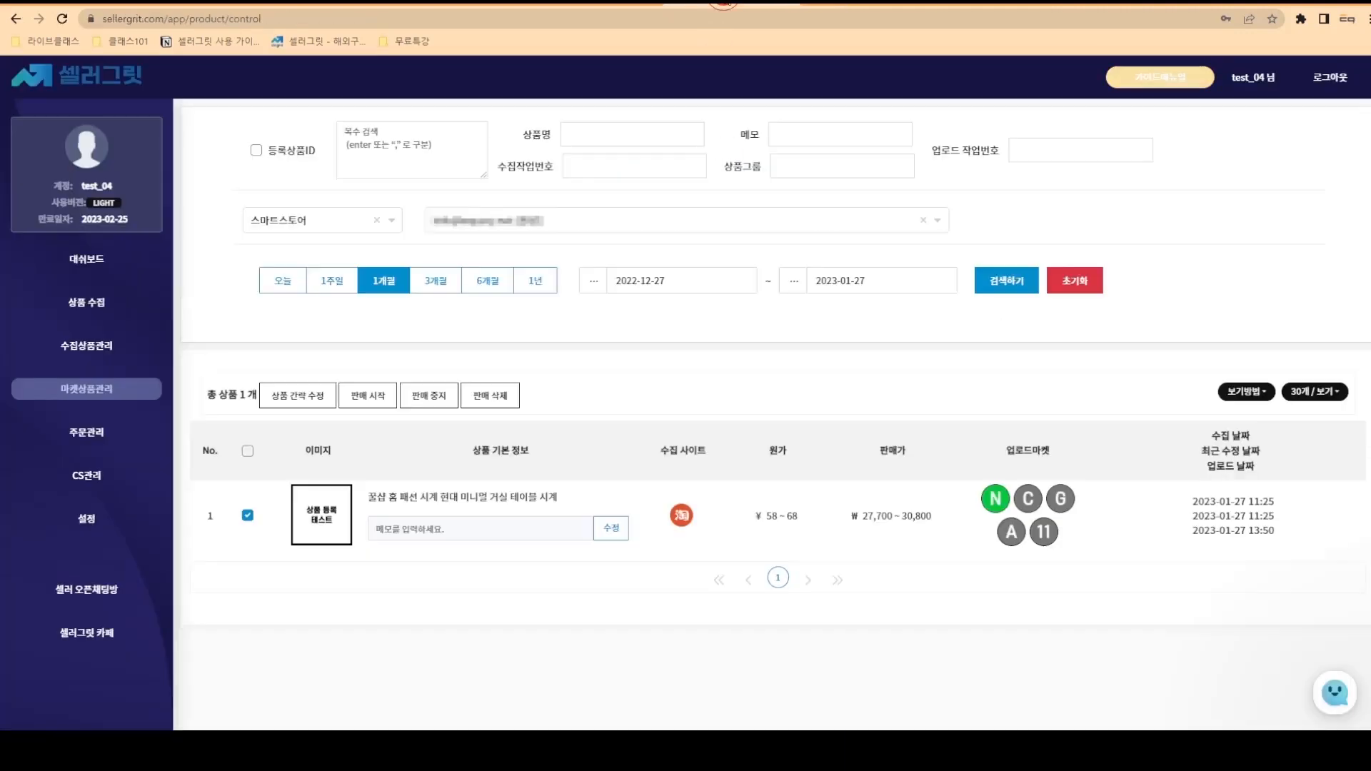
- Resume selling the clock and confirm its live store page shows it available at 37,700원
left_click(391, 397)
left_click(783, 444)
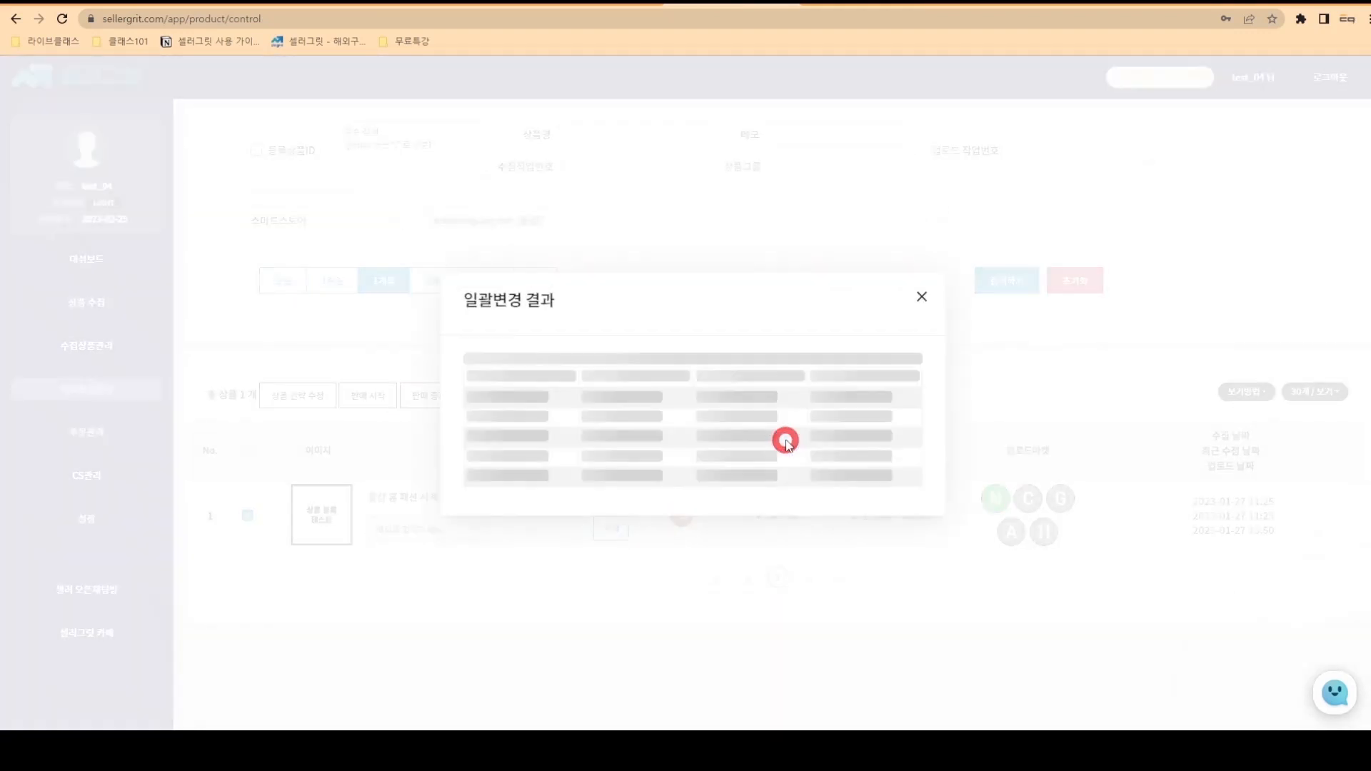
left_click(922, 328)
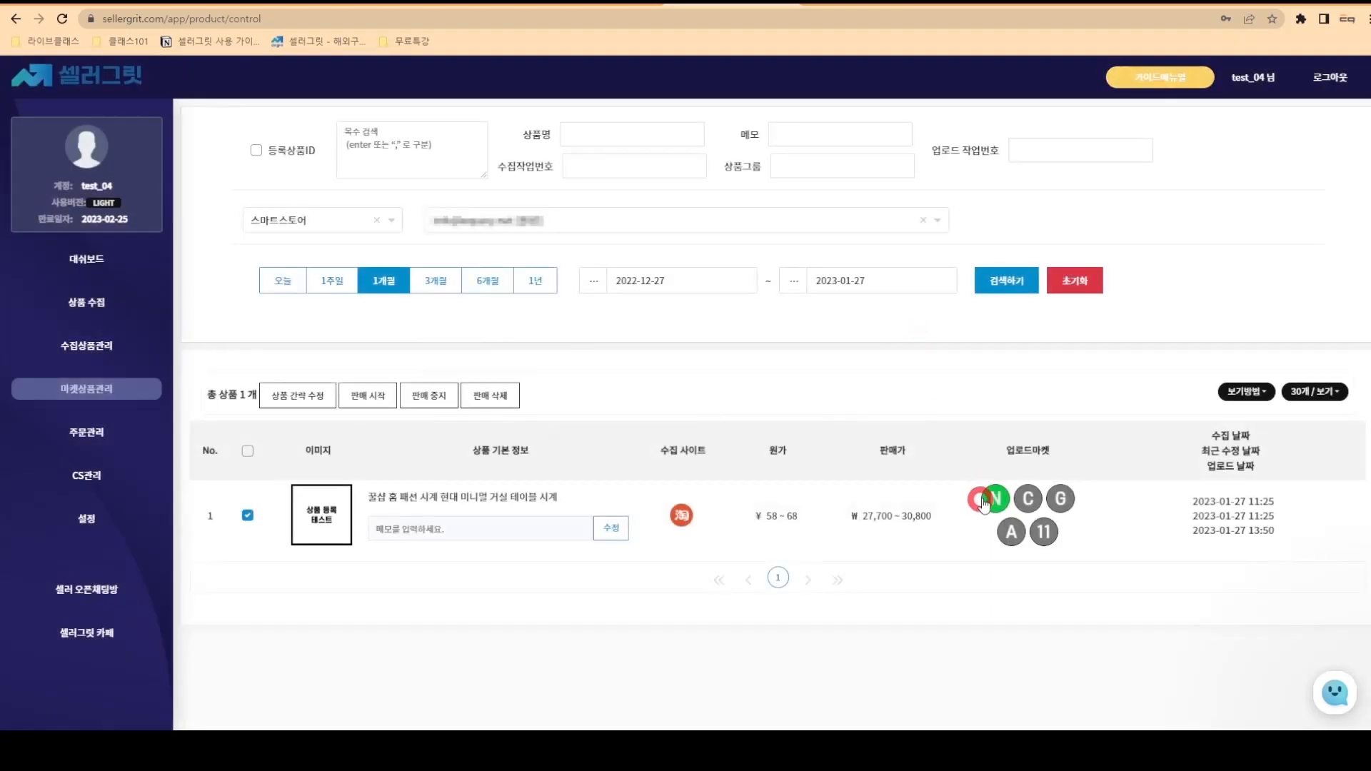
left_click(986, 502)
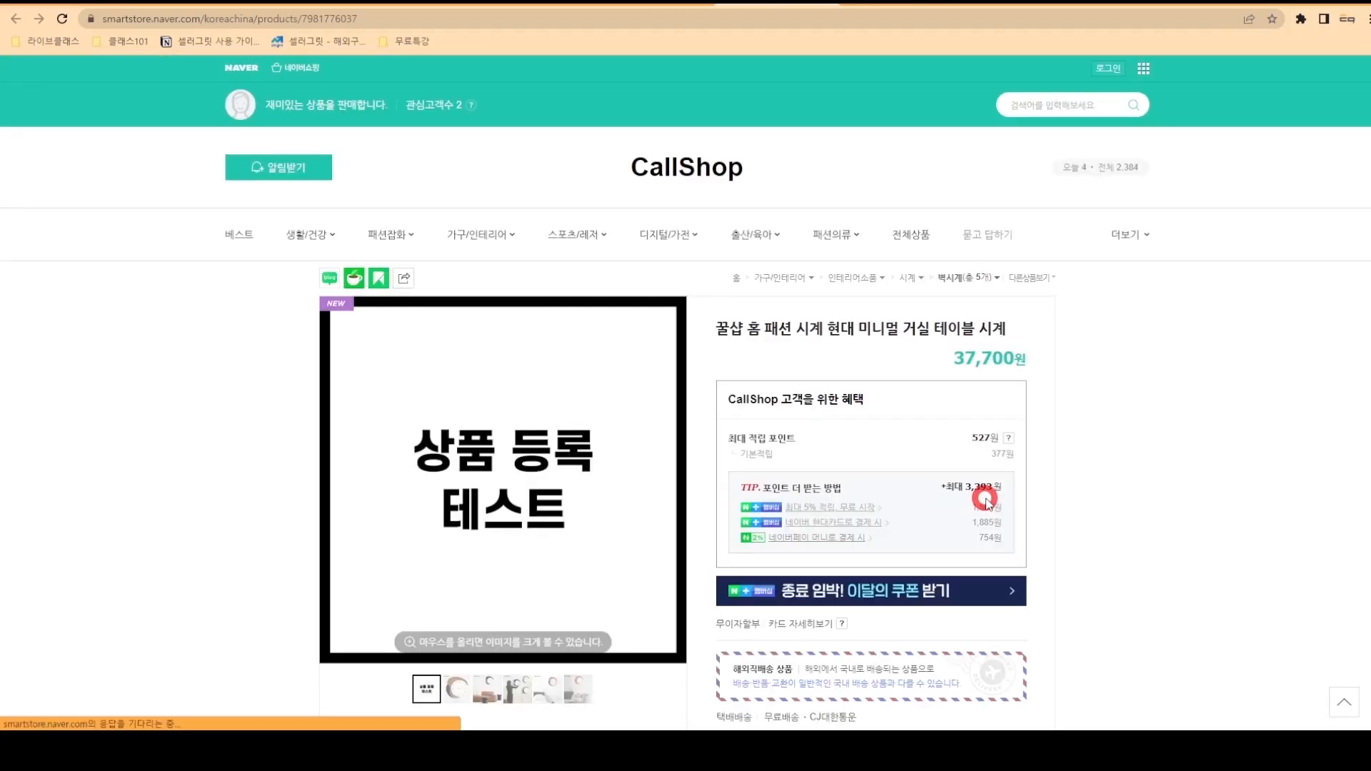
left_click(664, 3)
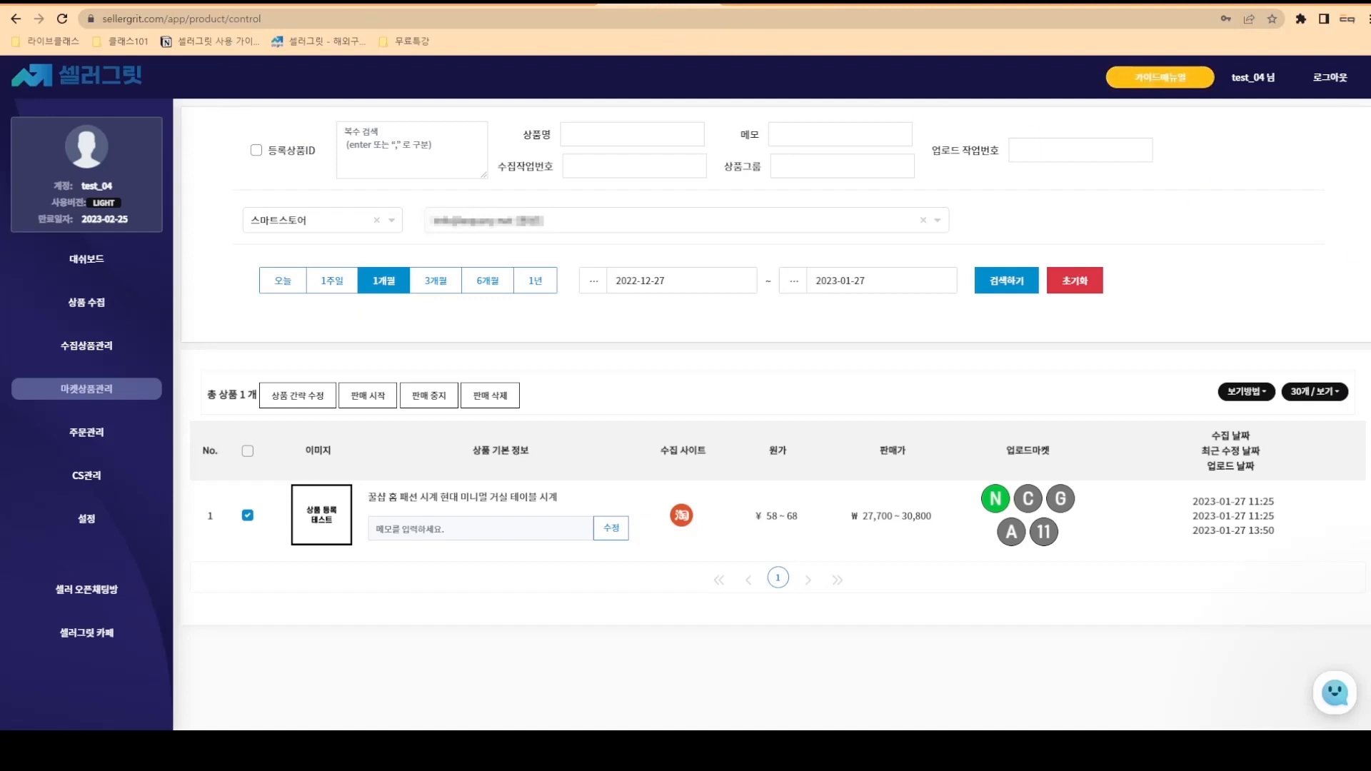
- Filter order management to new orders within today's period
left_click(102, 437)
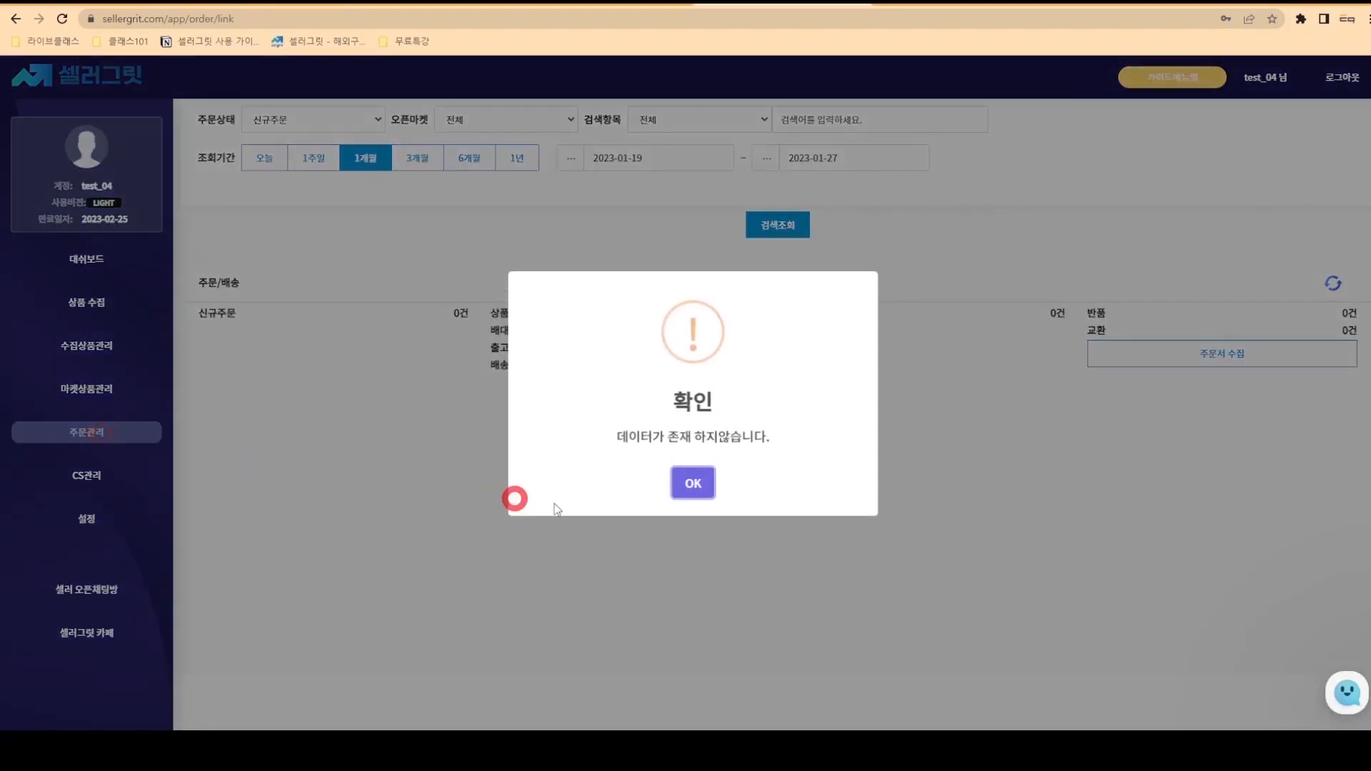
left_click(689, 483)
left_click(377, 125)
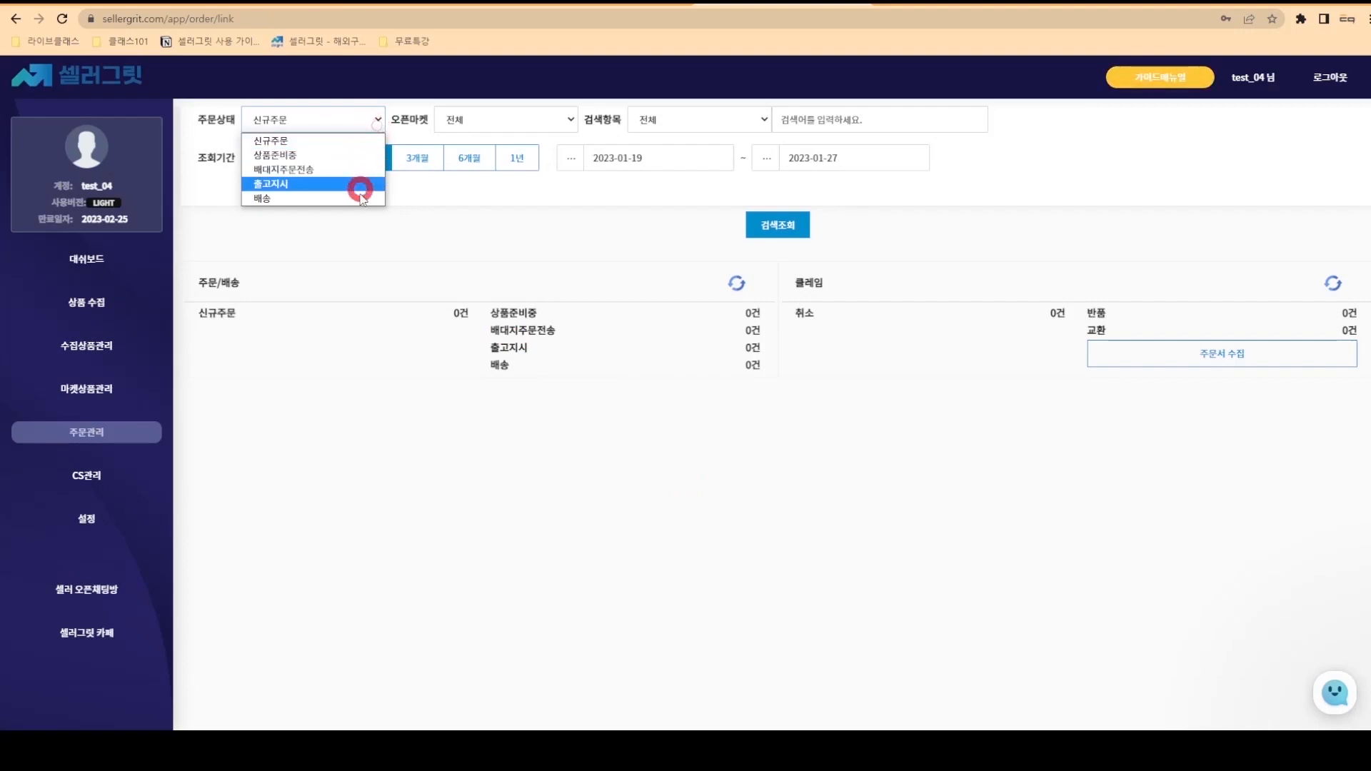
left_click(359, 142)
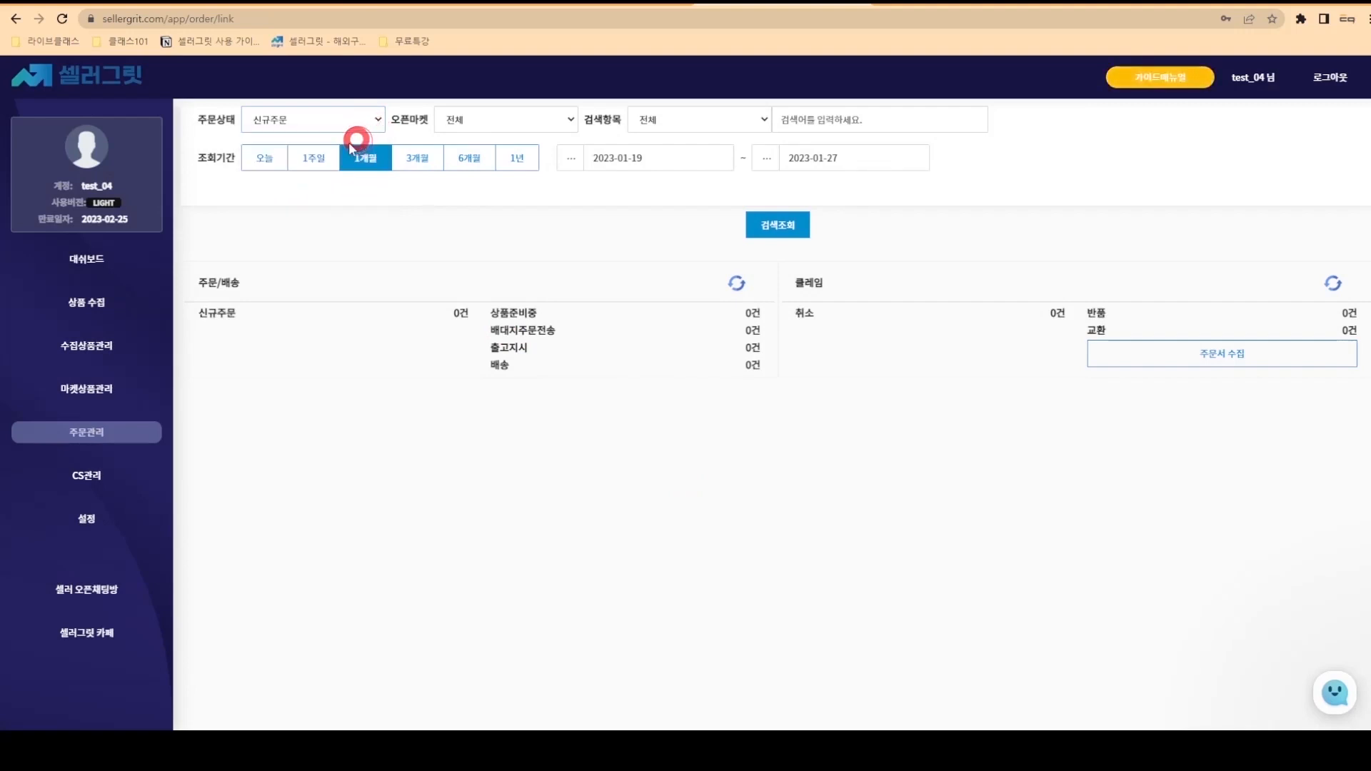
left_click(264, 156)
- Collect orders from the Smart Store seller account, bringing in one new clock order
left_click(1099, 347)
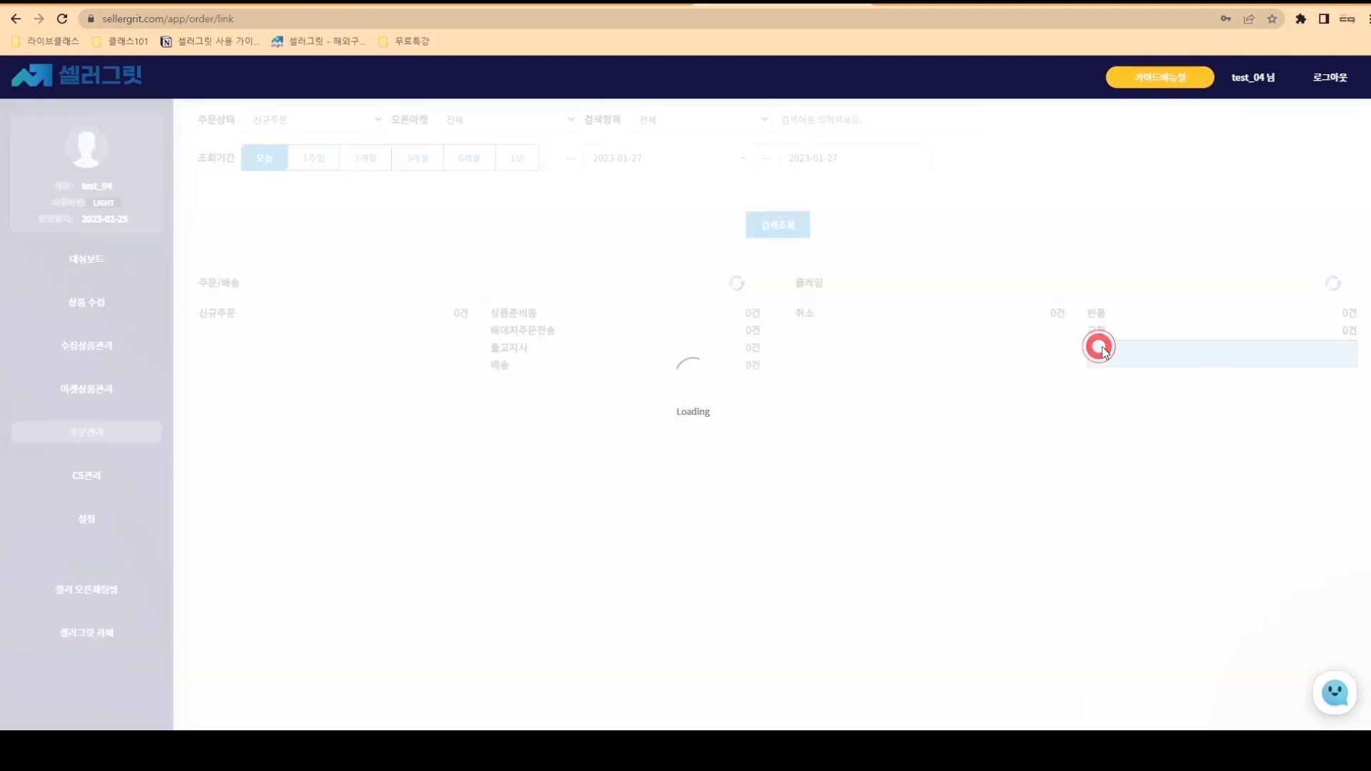
left_click(710, 363)
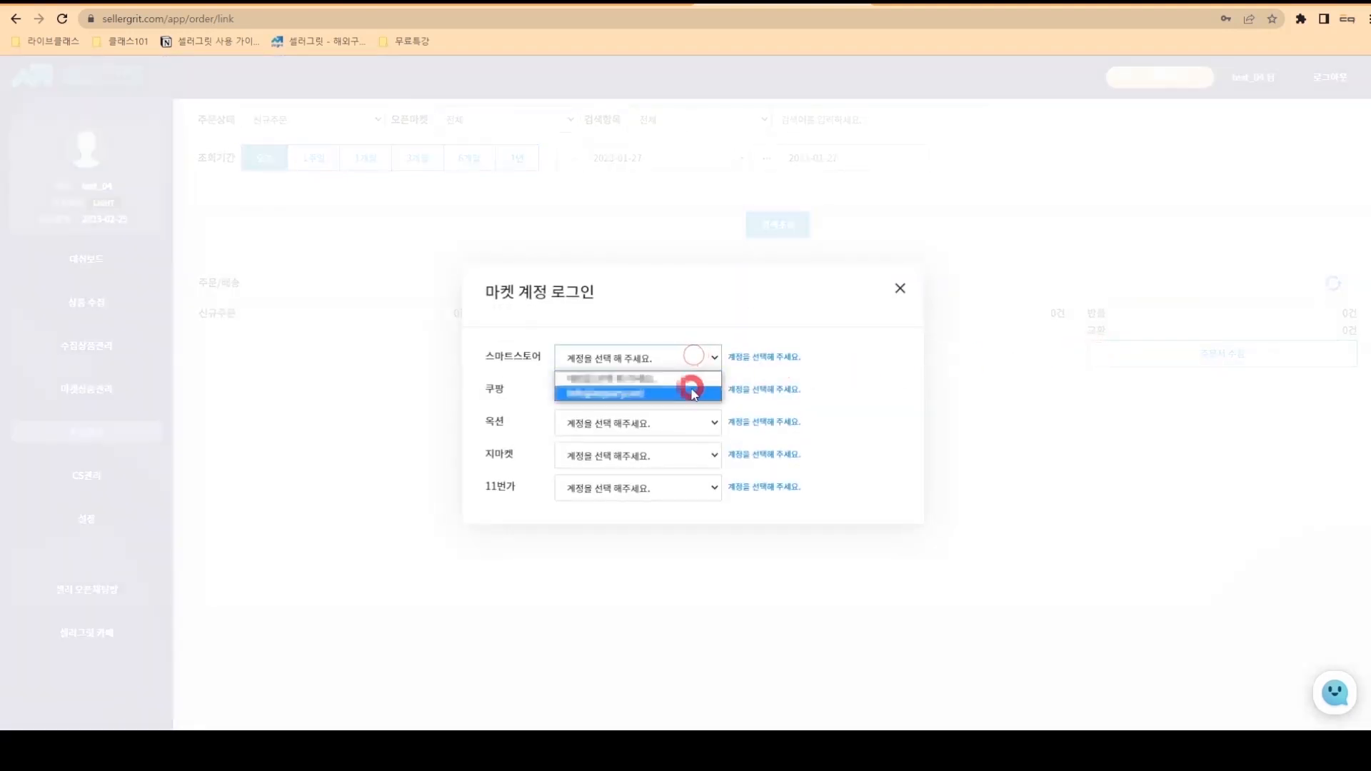
left_click(691, 387)
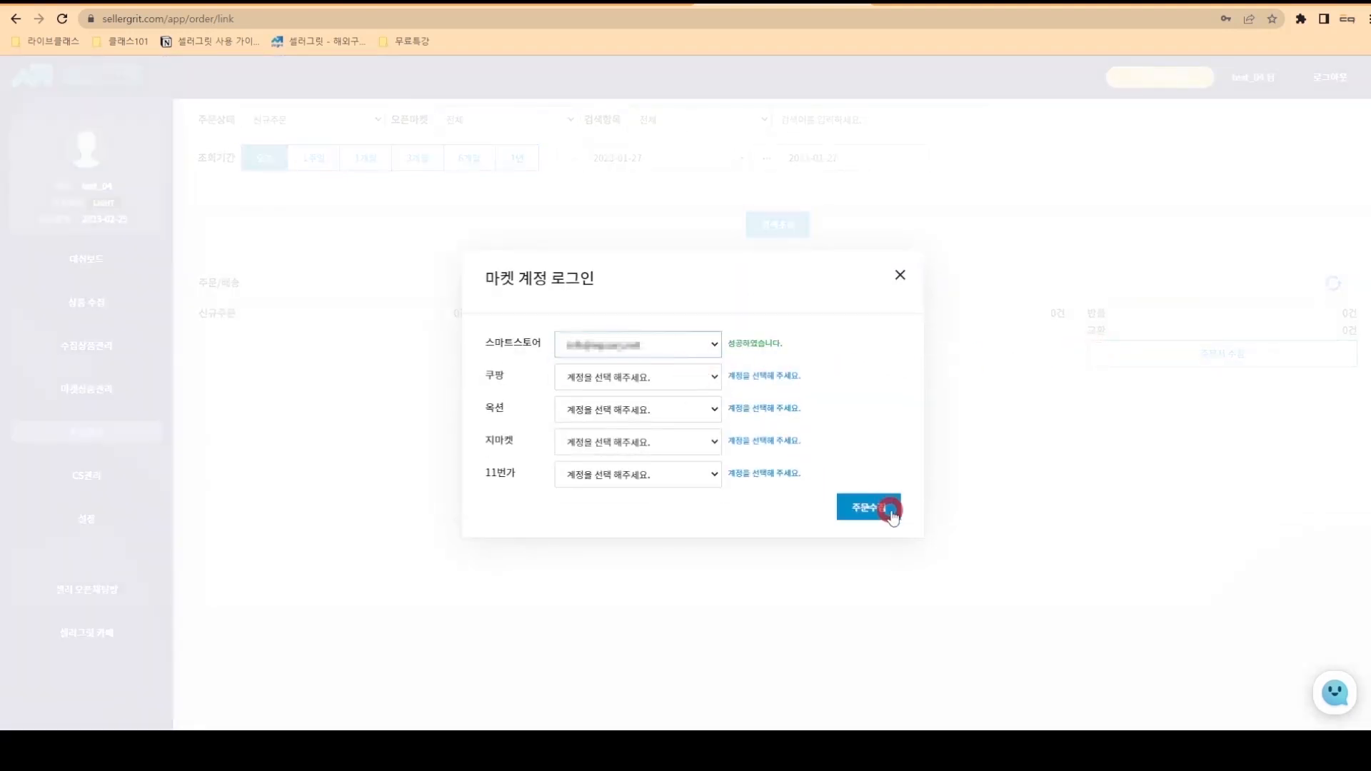
left_click(887, 509)
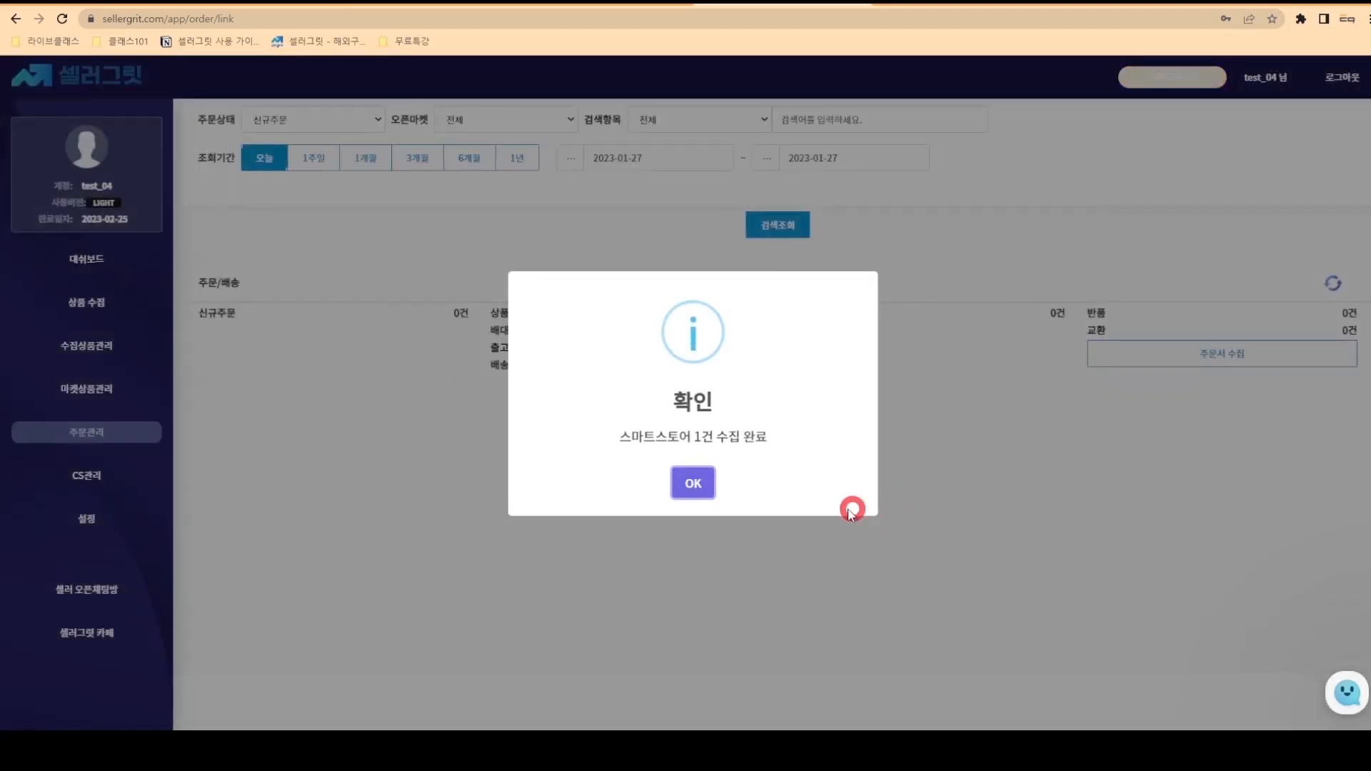
left_click(696, 484)
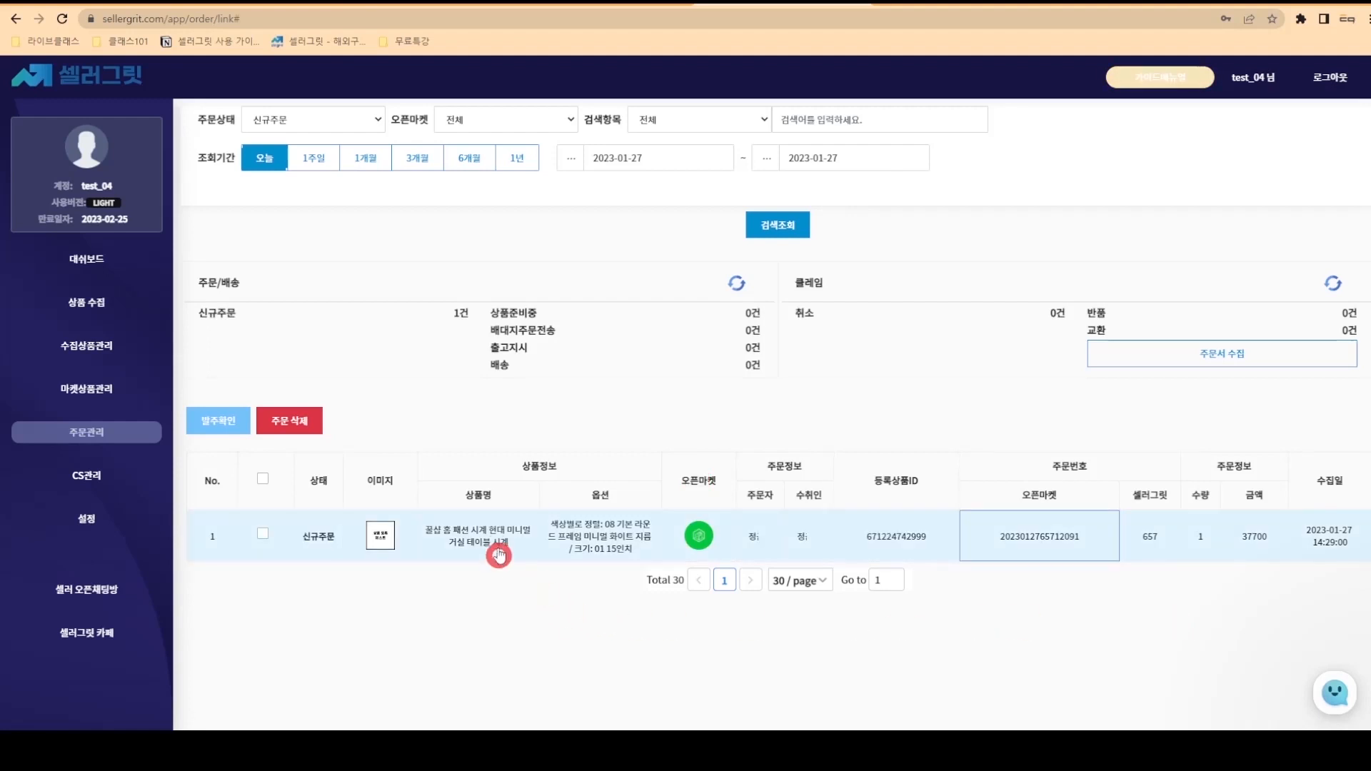
- Inspect the ordered clock's store page, the Smart Store seller dashboard and the source Taobao item
left_click(498, 554)
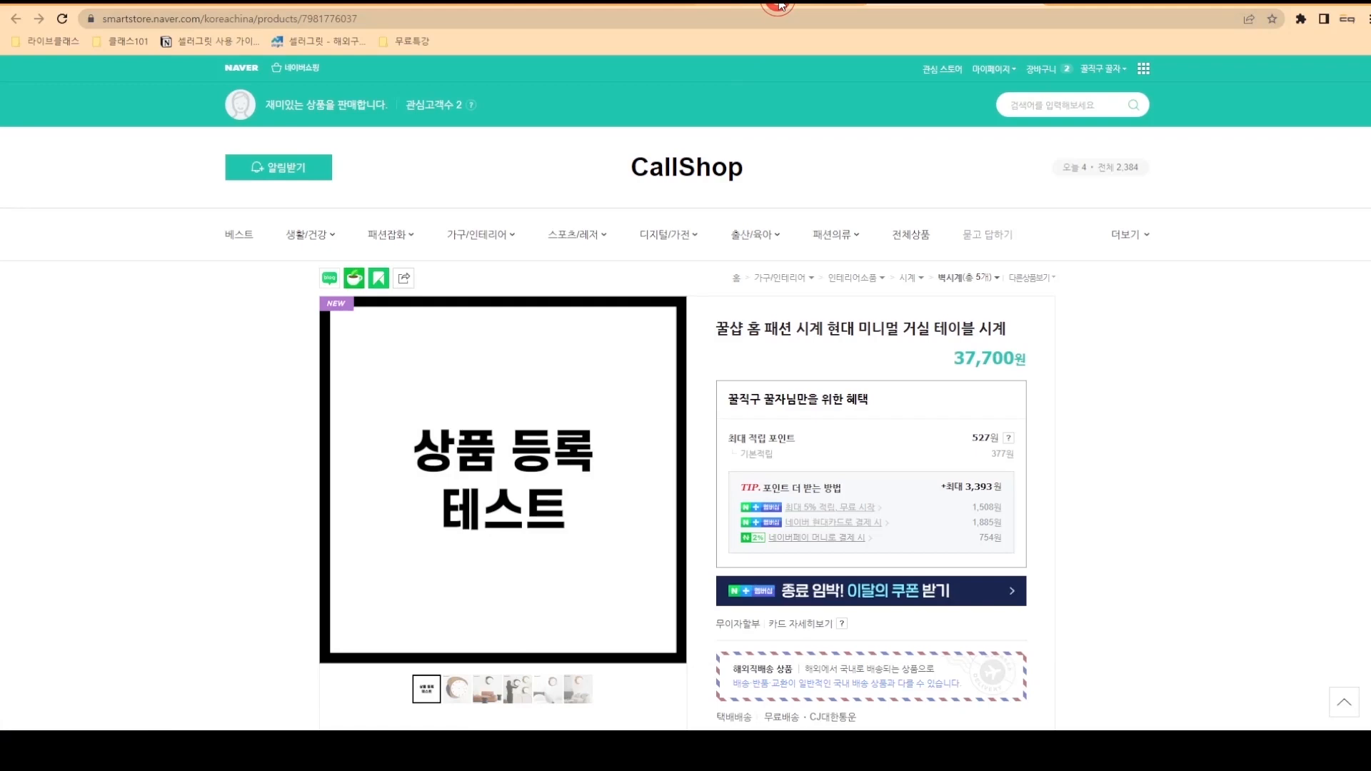
left_click(781, 5)
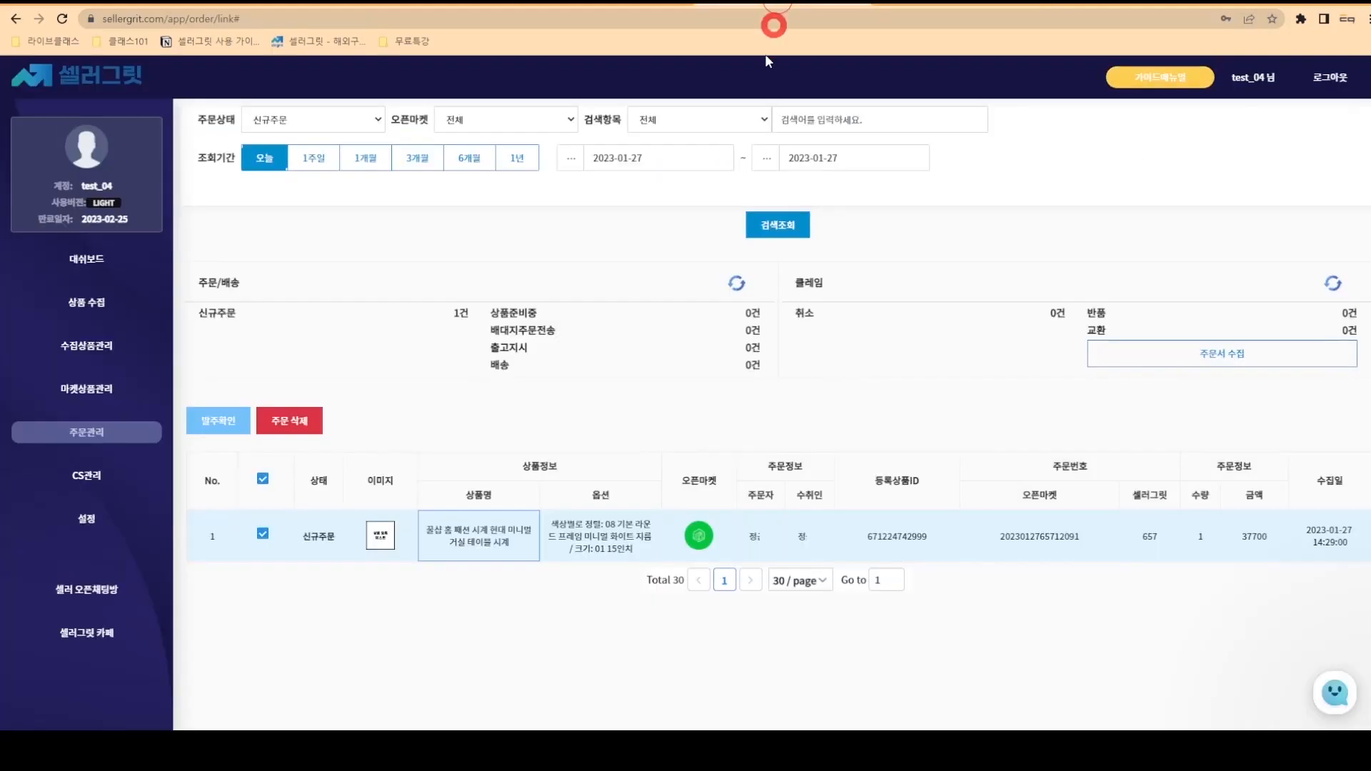
left_click(701, 536)
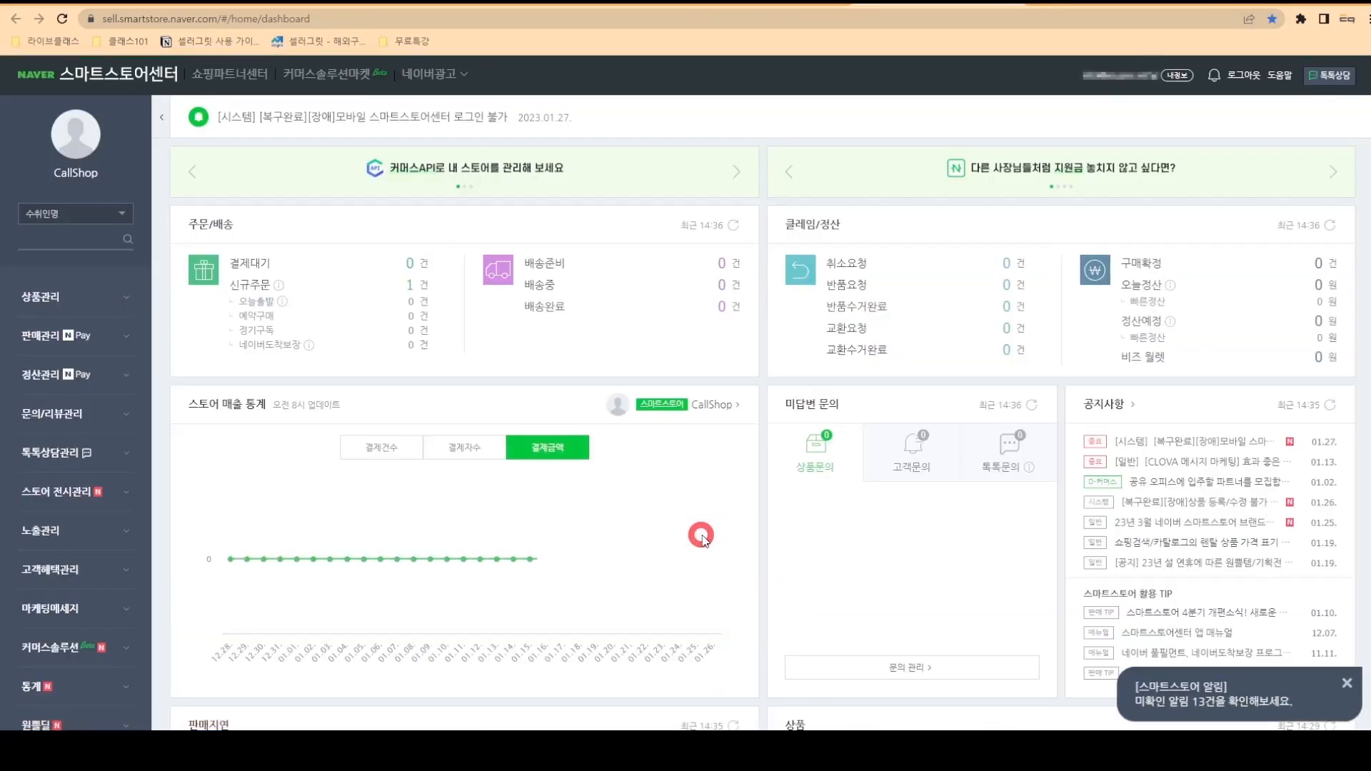
left_click(775, 6)
left_click(809, 198)
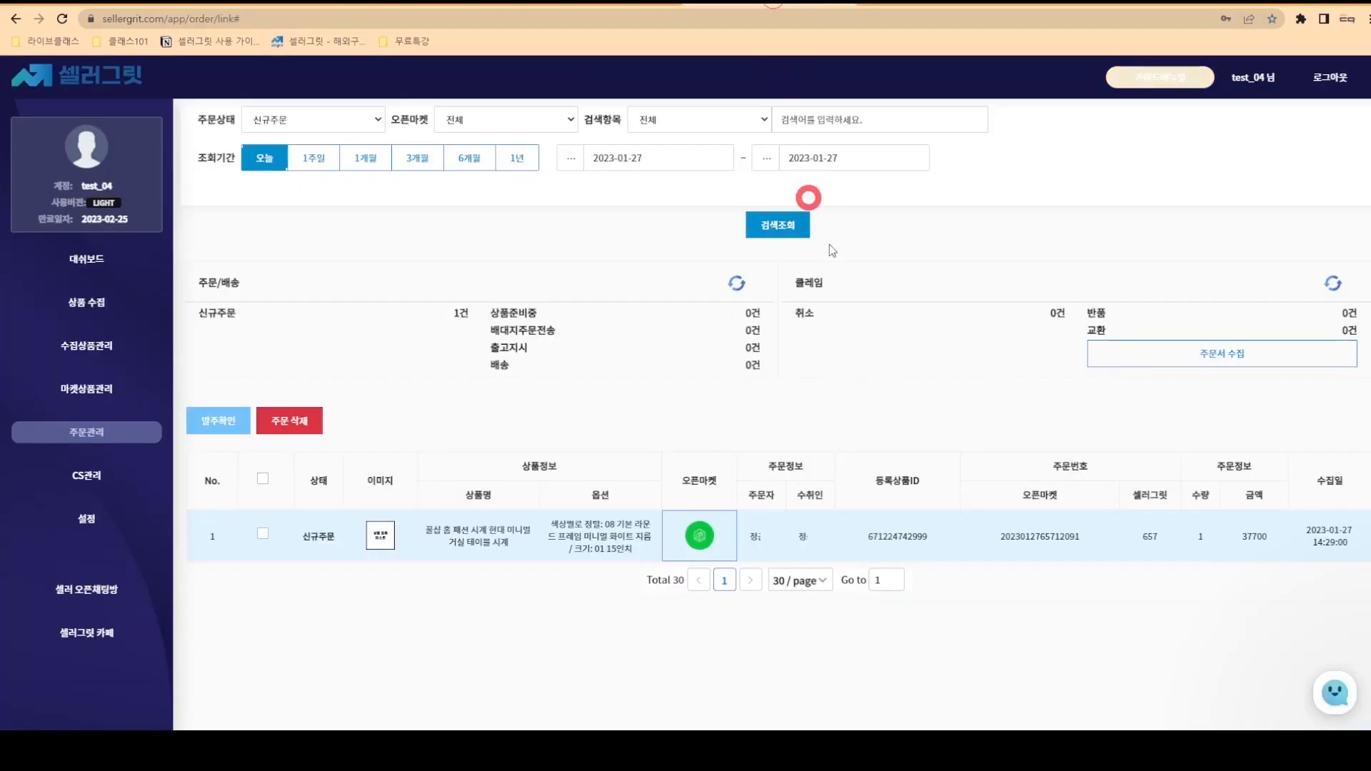
left_click(889, 536)
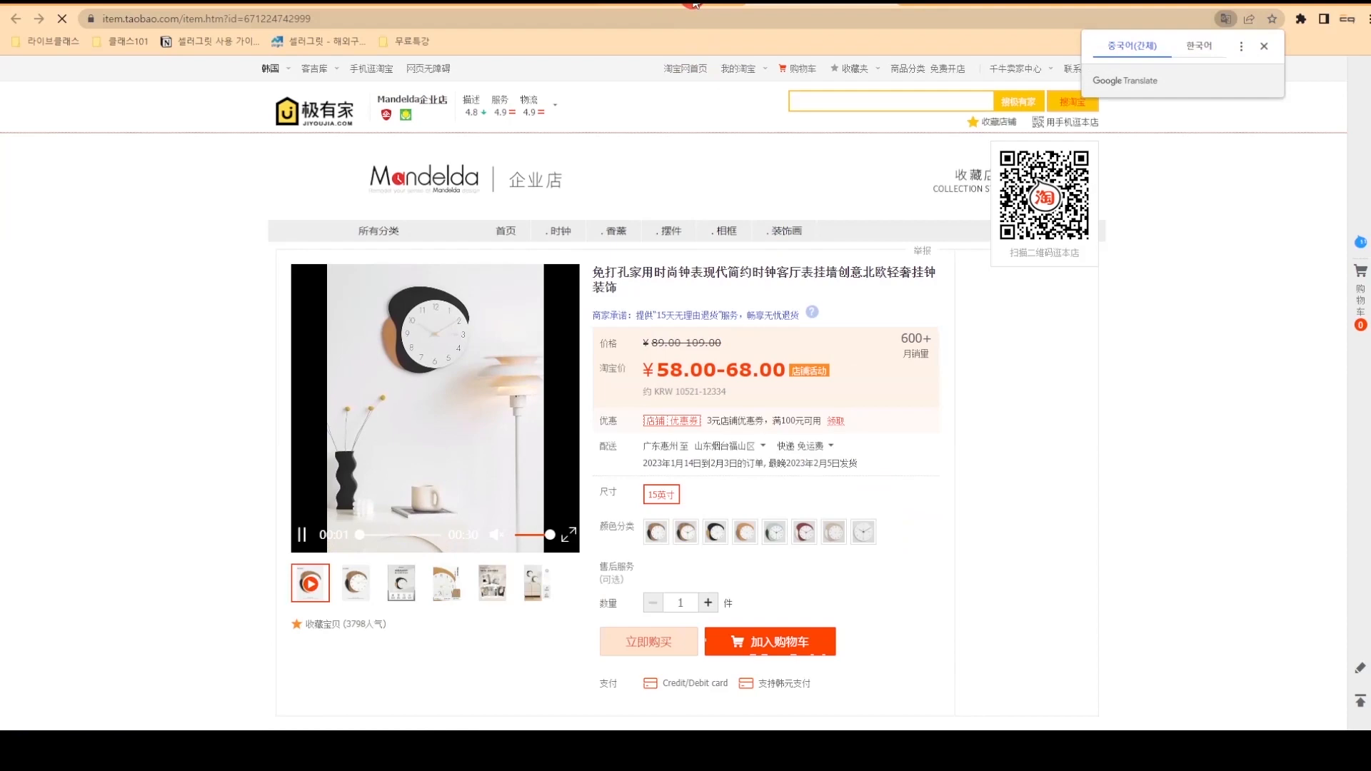
left_click(694, 4)
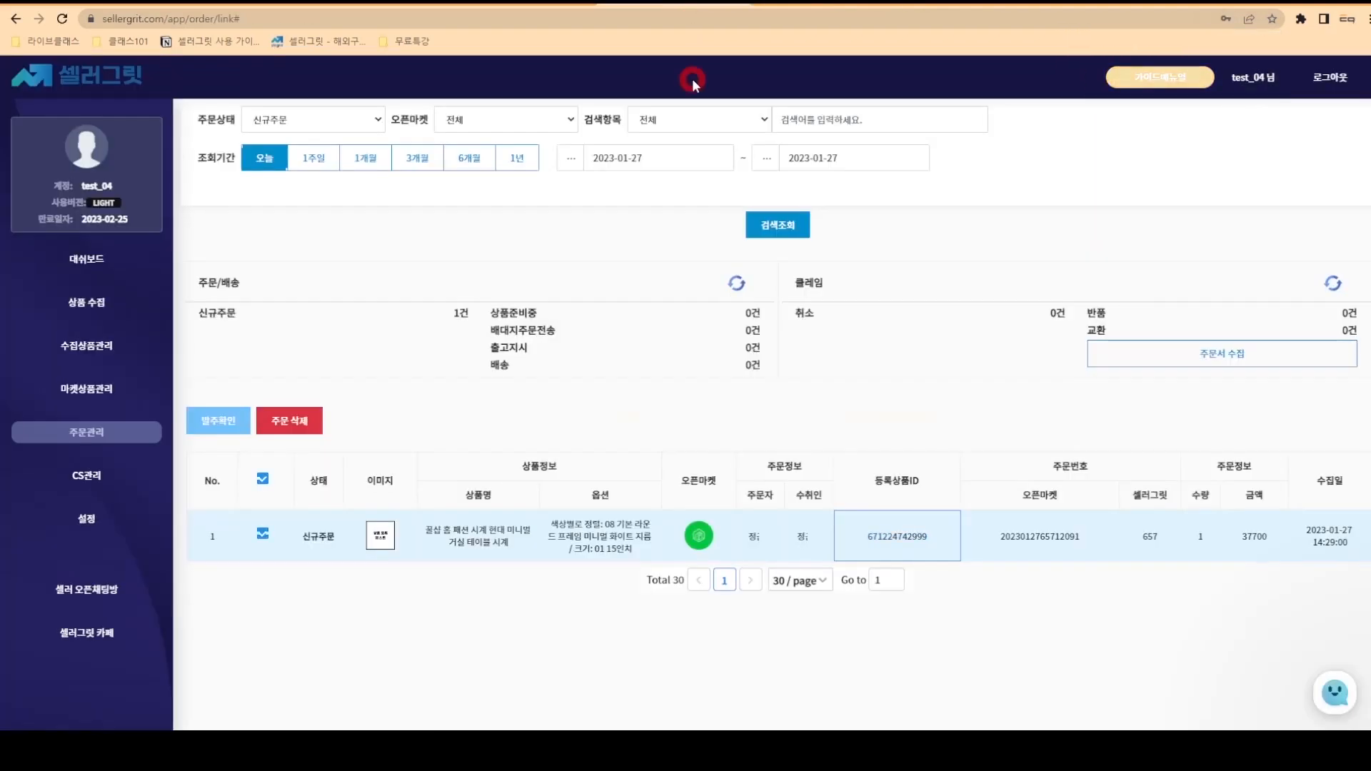
- Save the clock order's recipient details
left_click(804, 536)
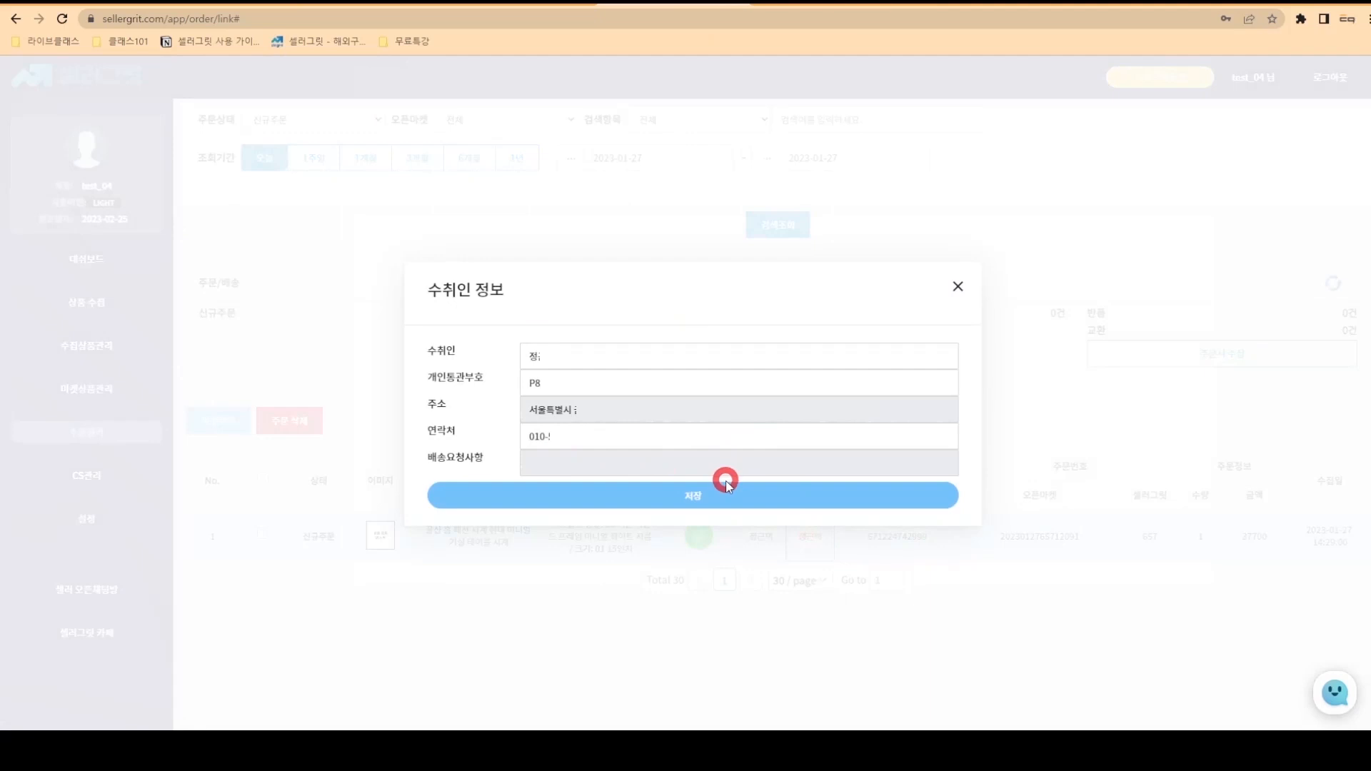
left_click(746, 494)
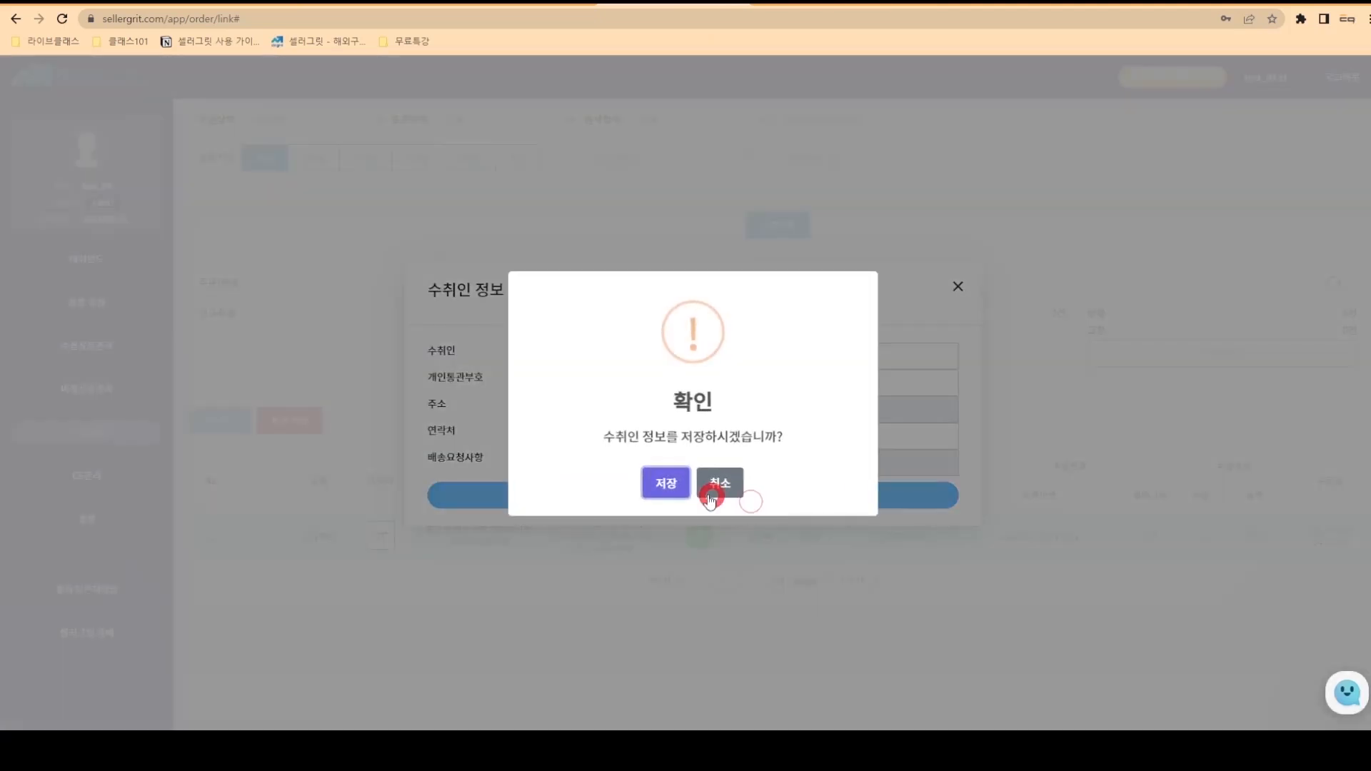
left_click(659, 484)
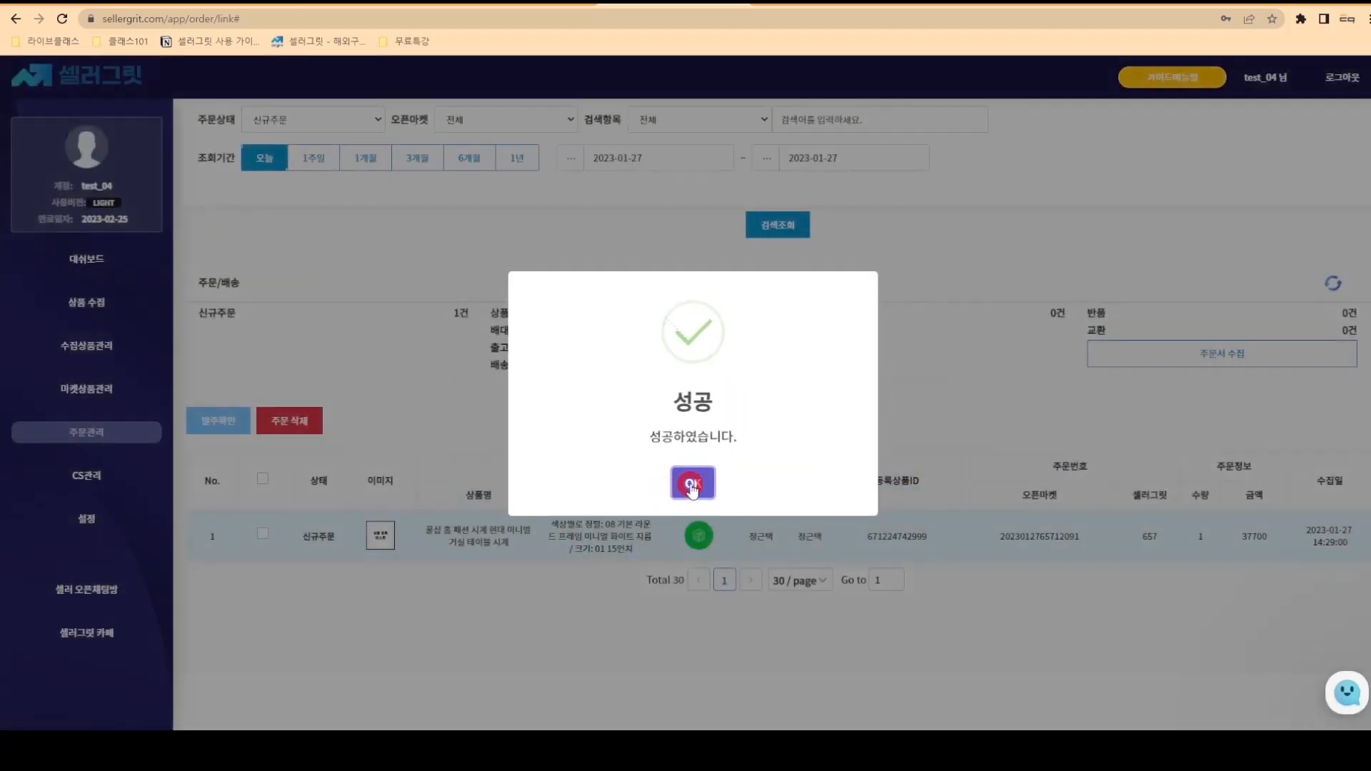
left_click(694, 480)
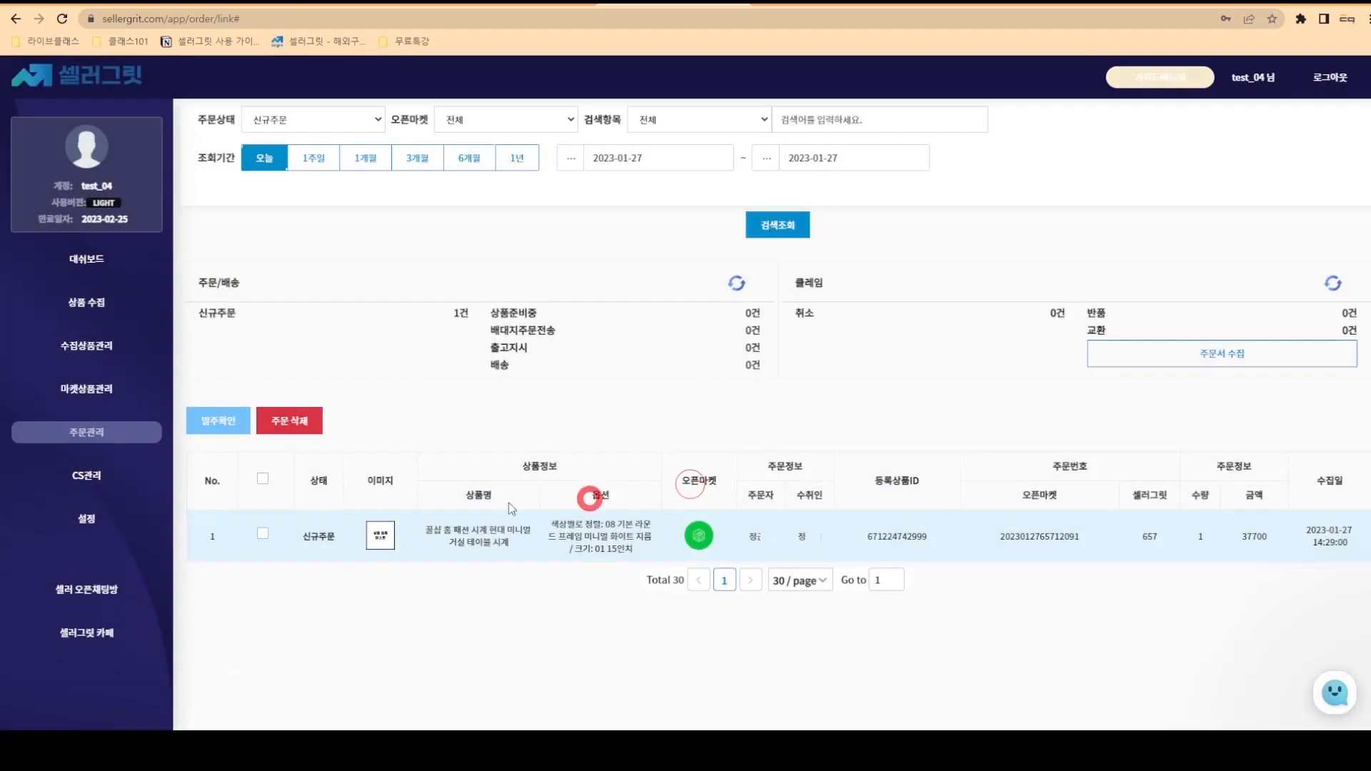
- Confirm the order with 발주확인 and refresh the counts to show 1 in product preparation
left_click(264, 477)
left_click(220, 420)
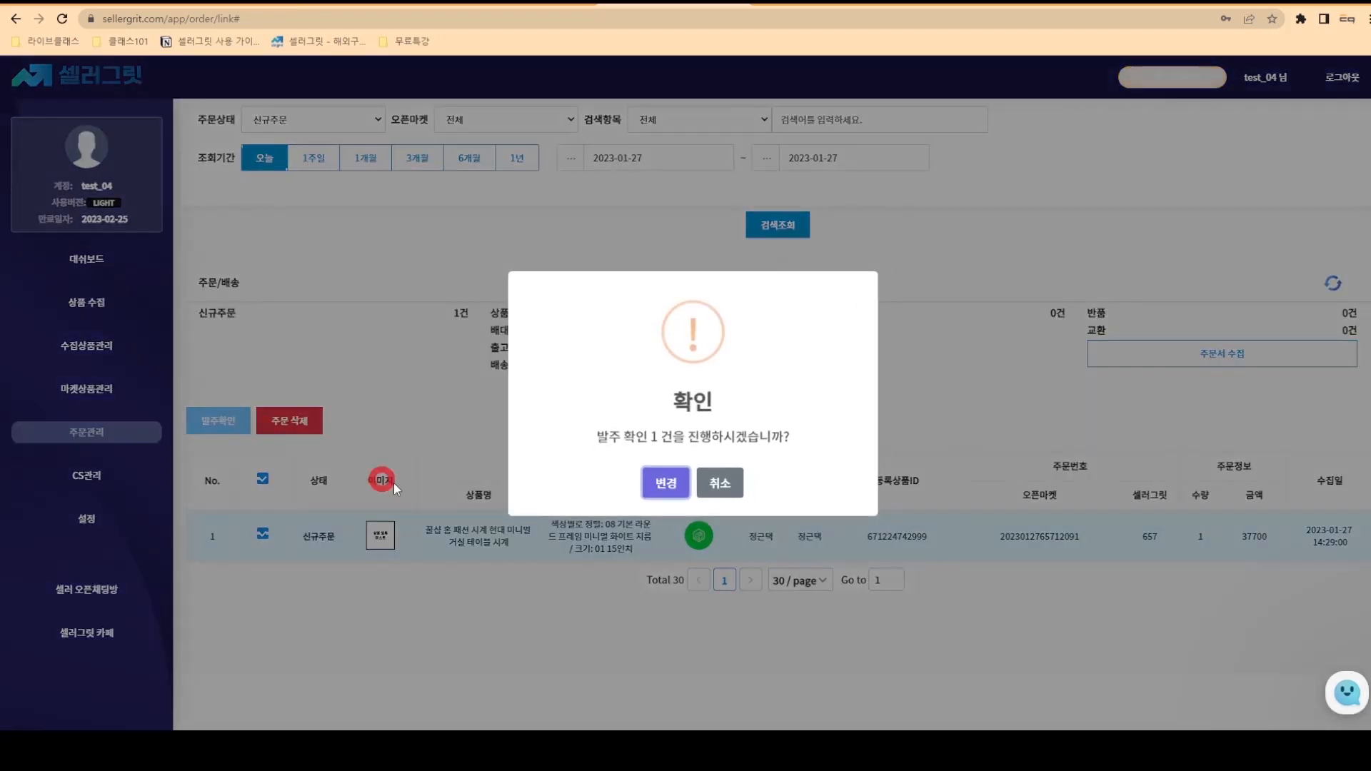
left_click(653, 484)
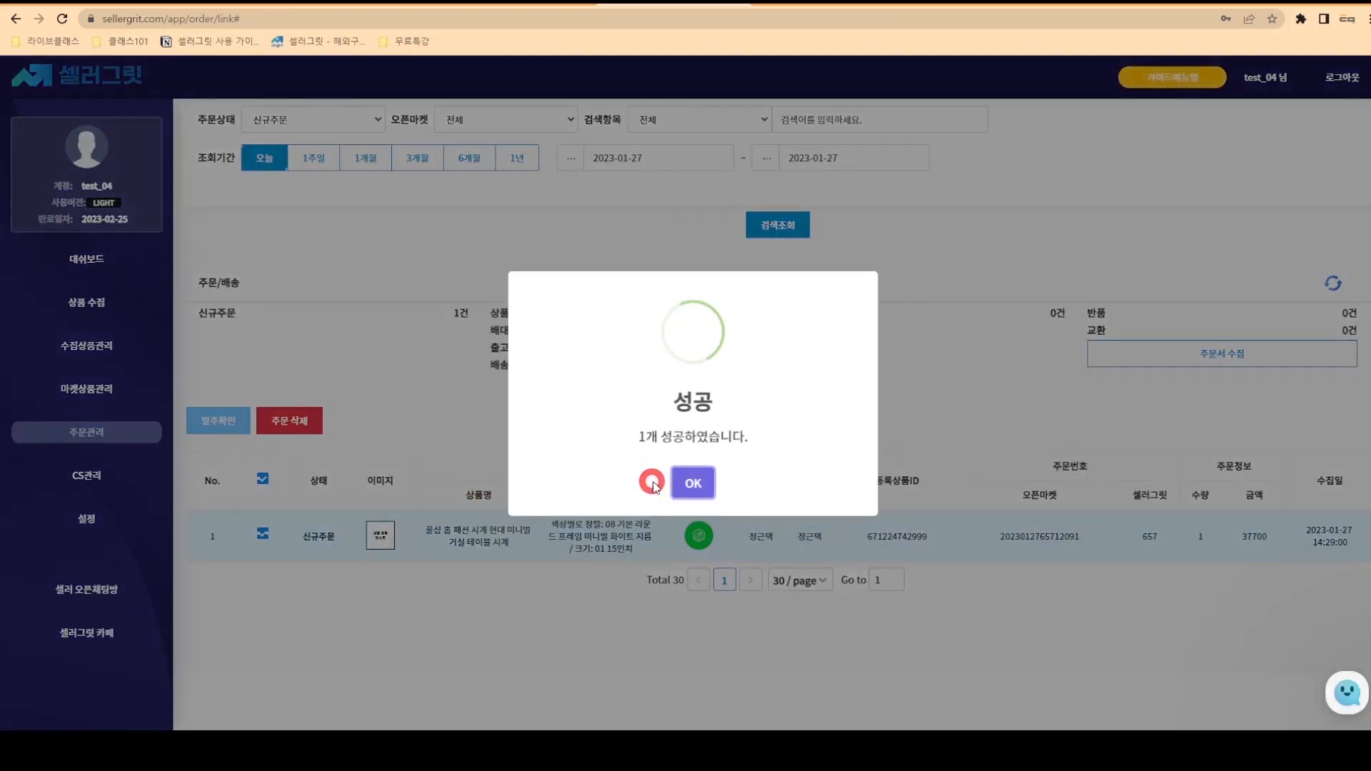
left_click(679, 483)
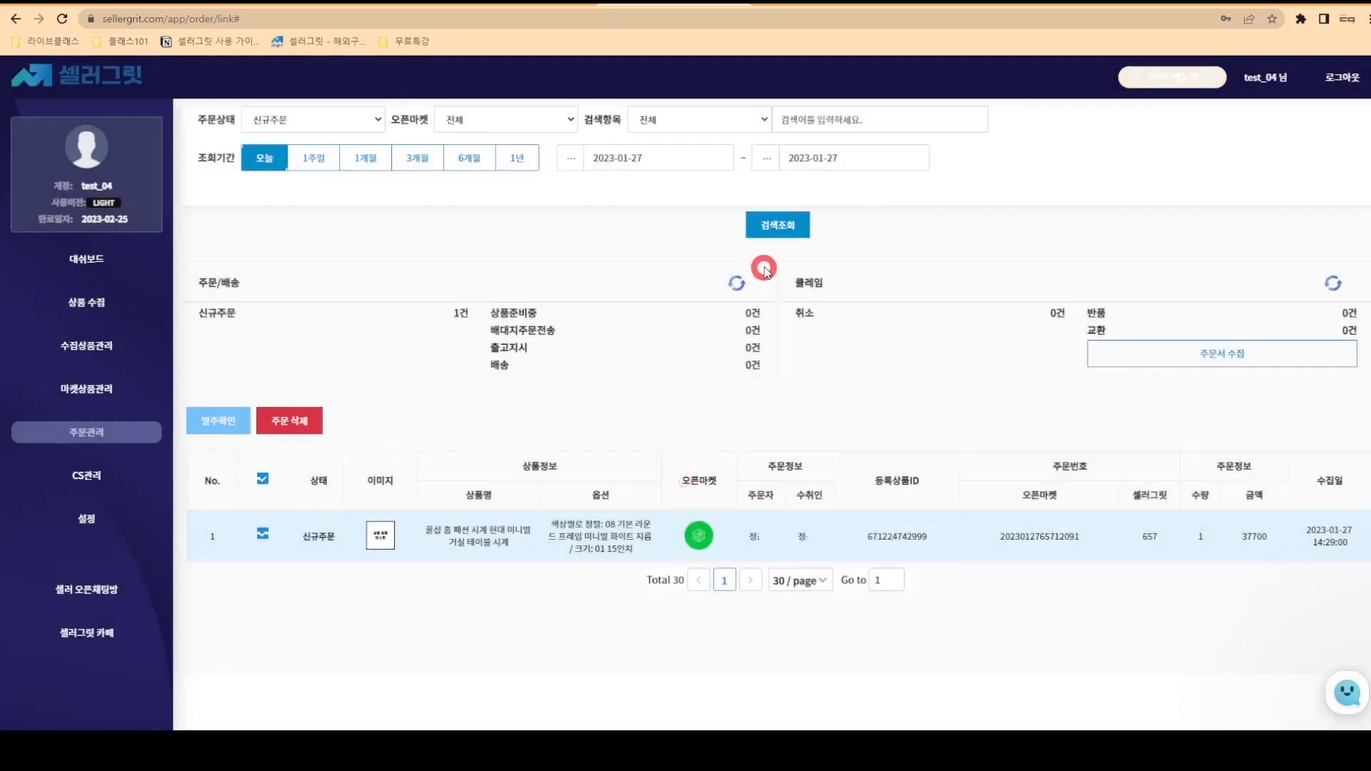
left_click(736, 284)
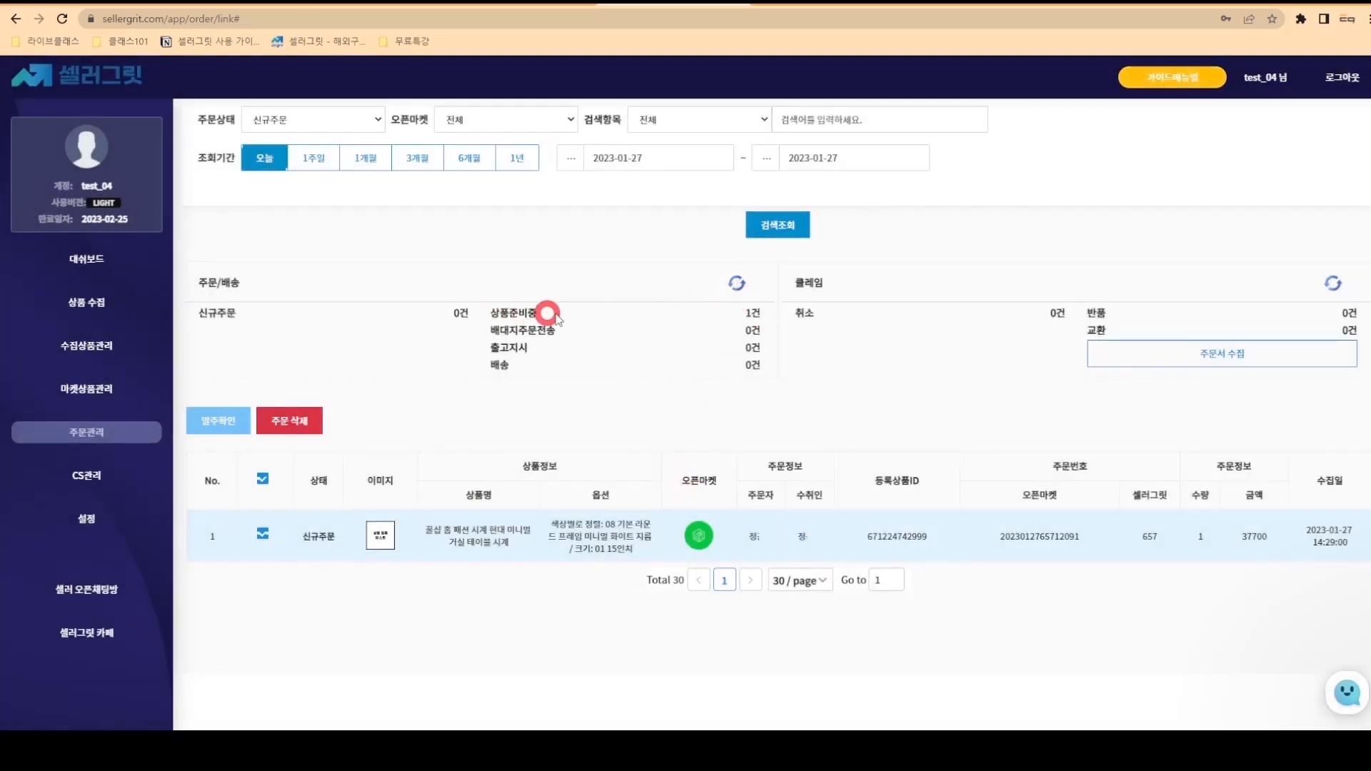
left_click(753, 313)
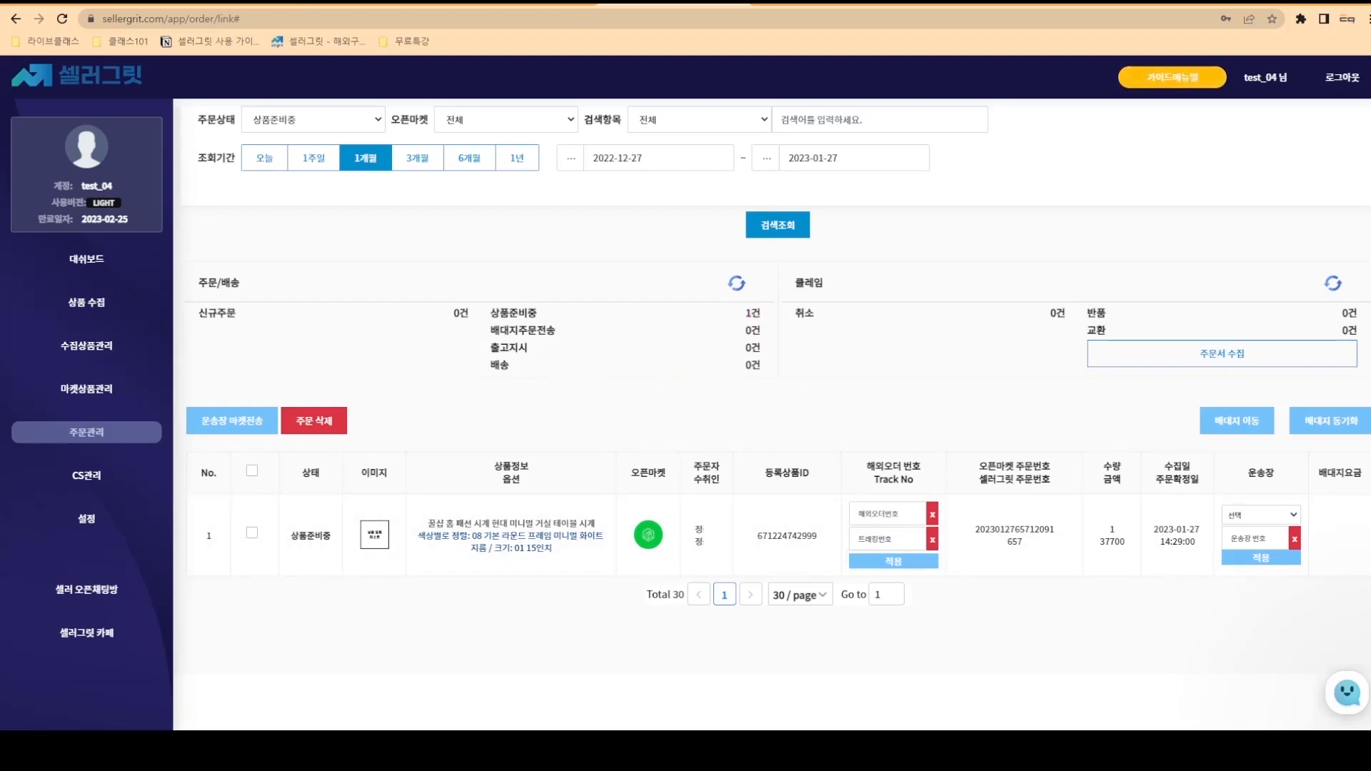
left_click(250, 469)
left_click(868, 514)
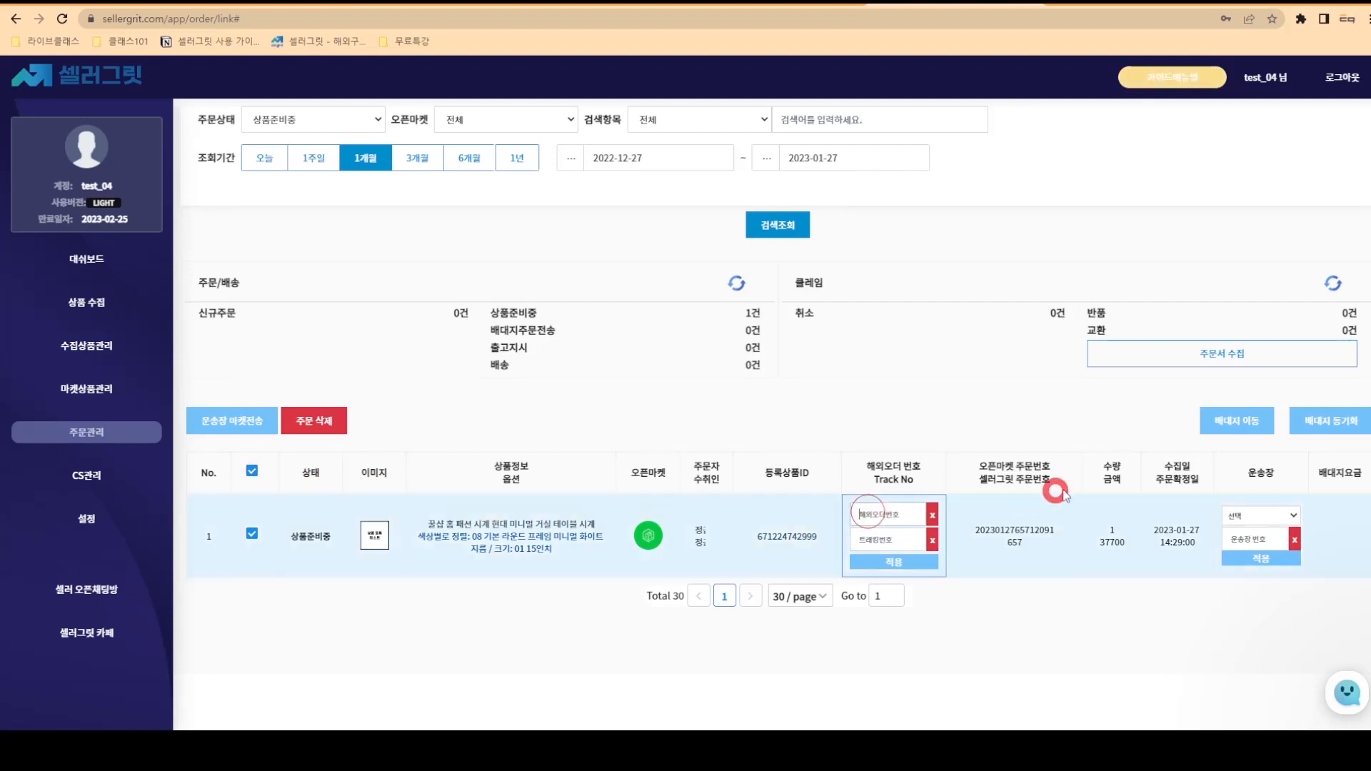
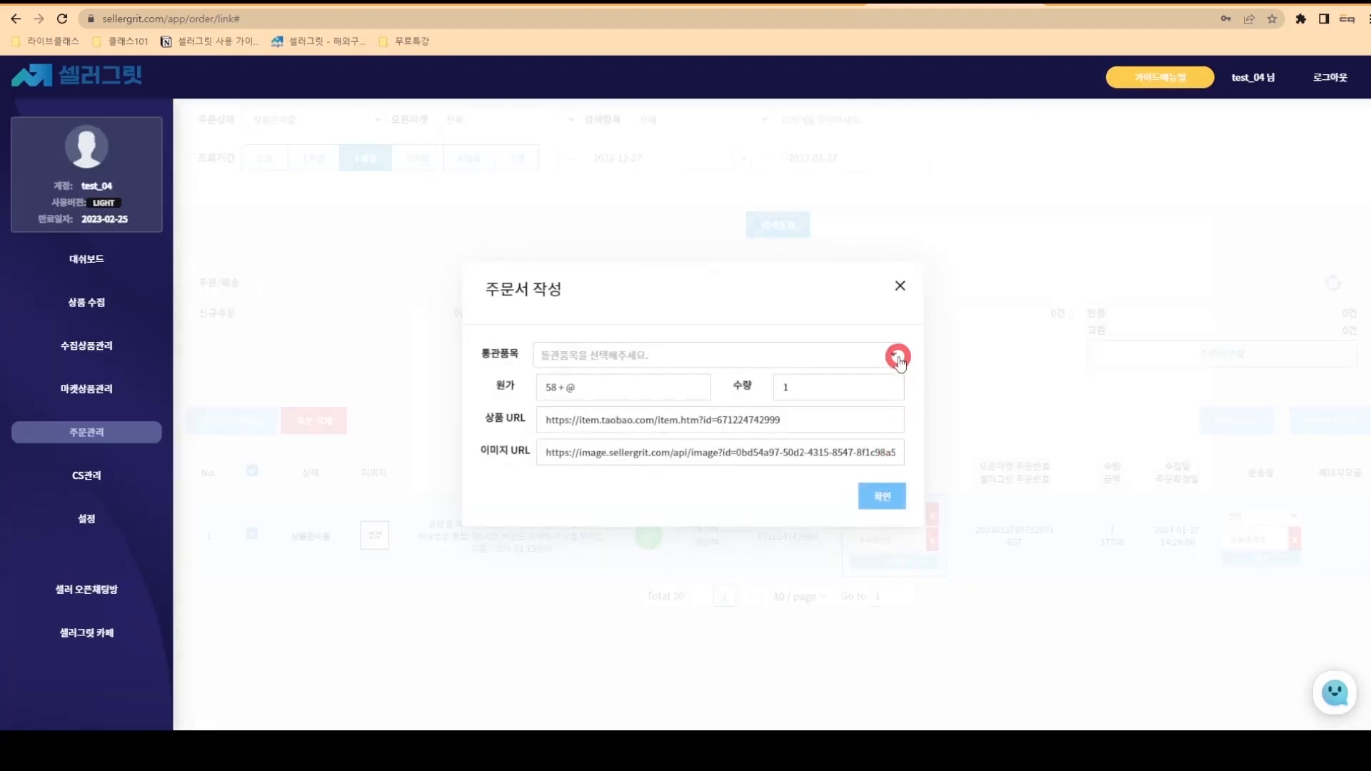
- Set the customs category to 가구/조명 - 시계
left_click(892, 357)
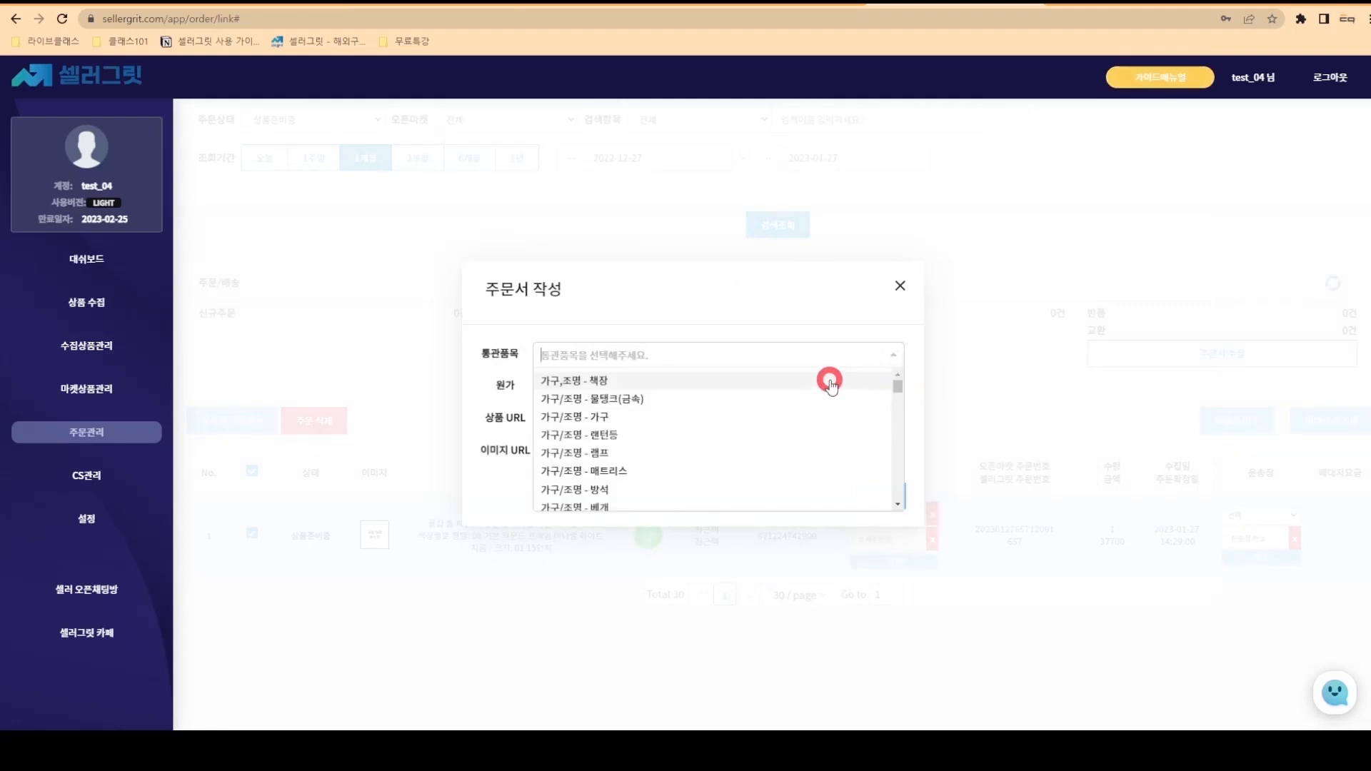
left_click(804, 352)
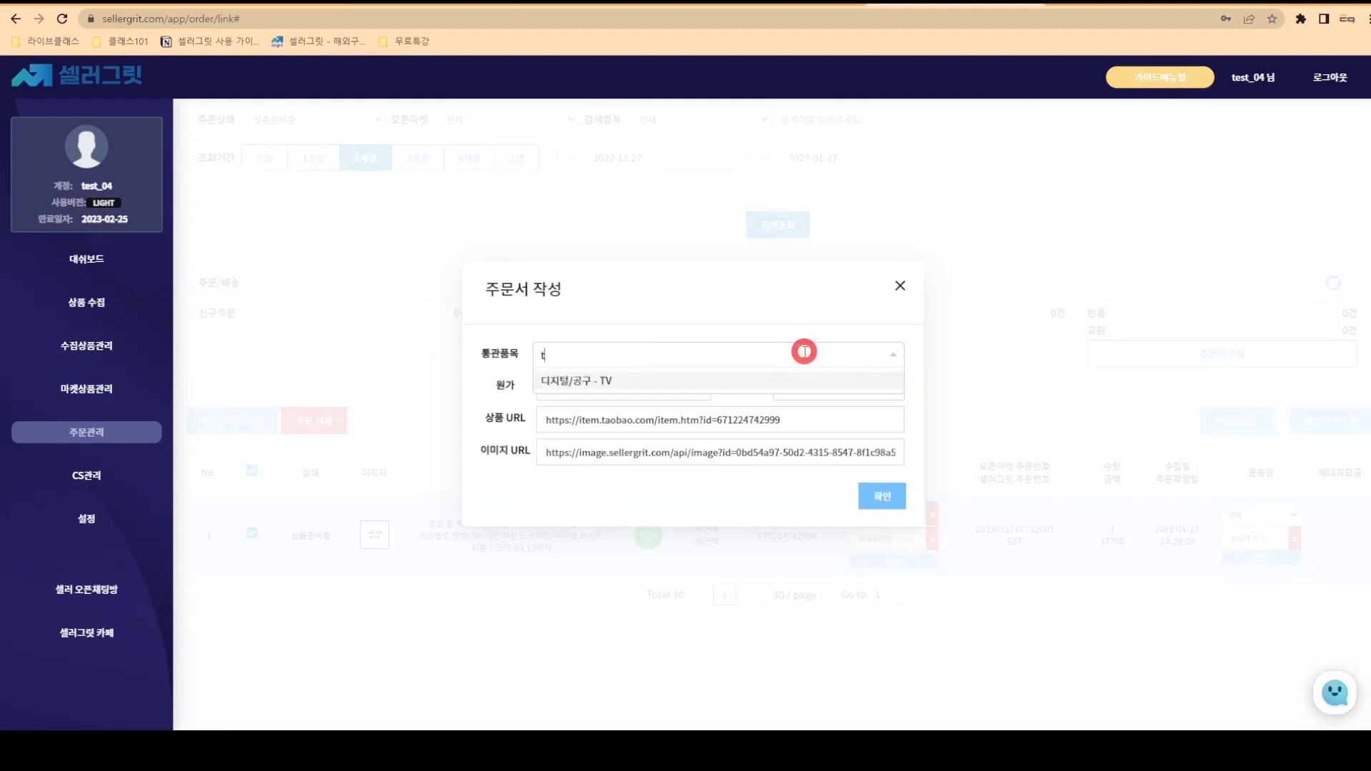
left_click(804, 352)
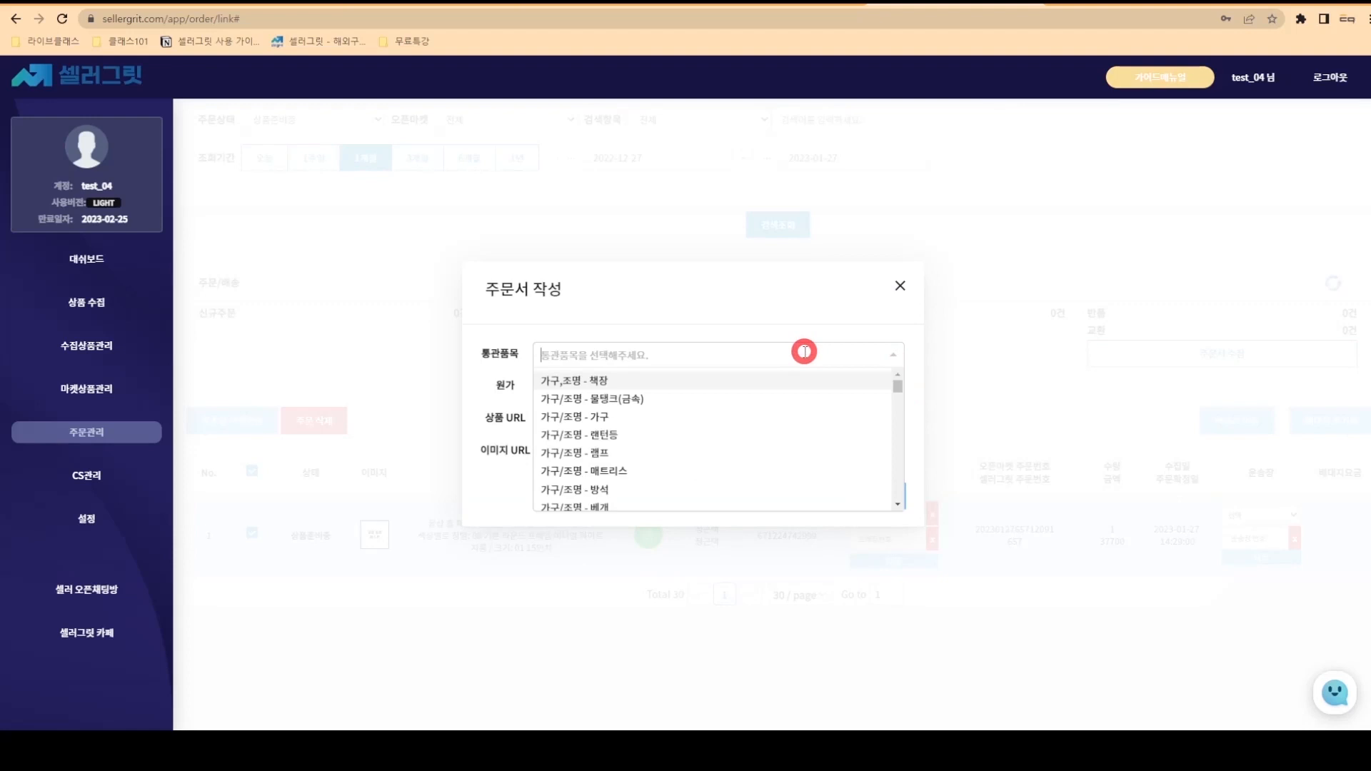
type("시계")
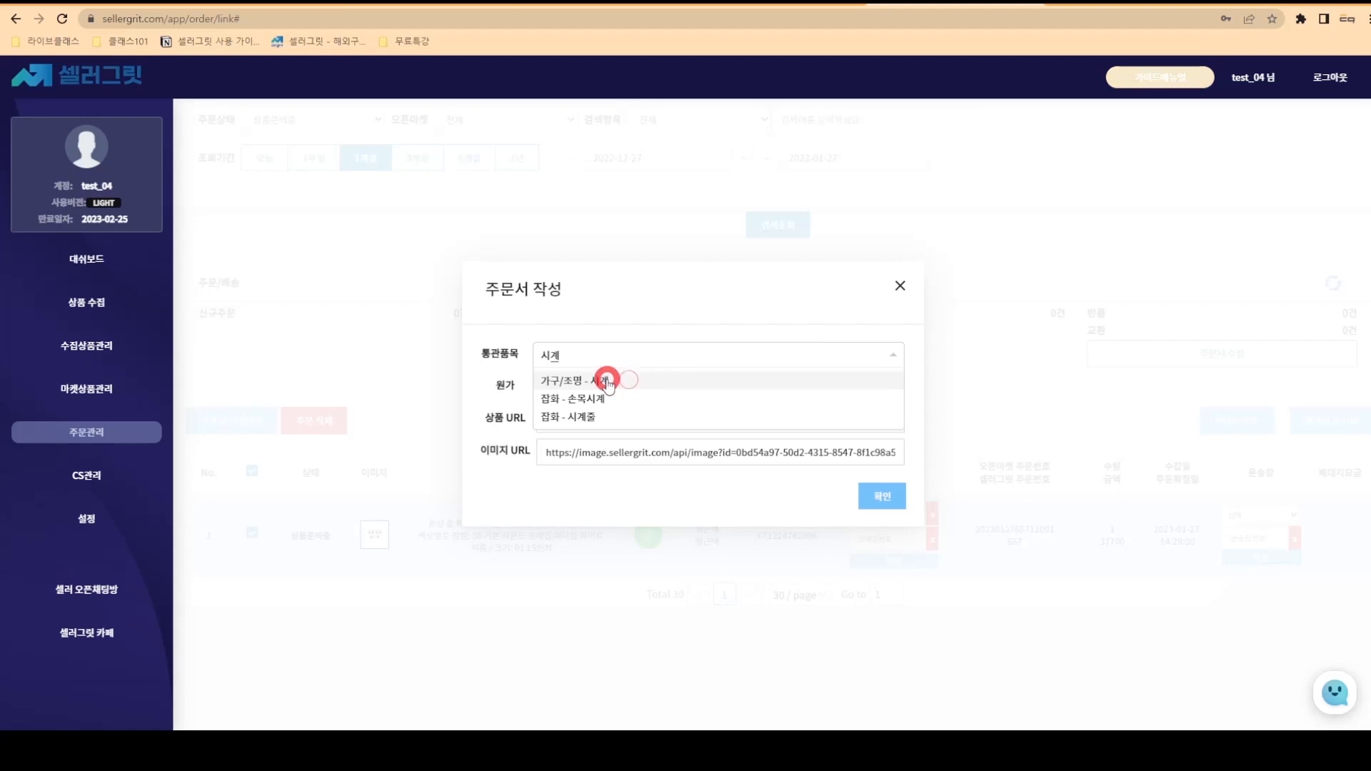
left_click(607, 382)
left_click(607, 387)
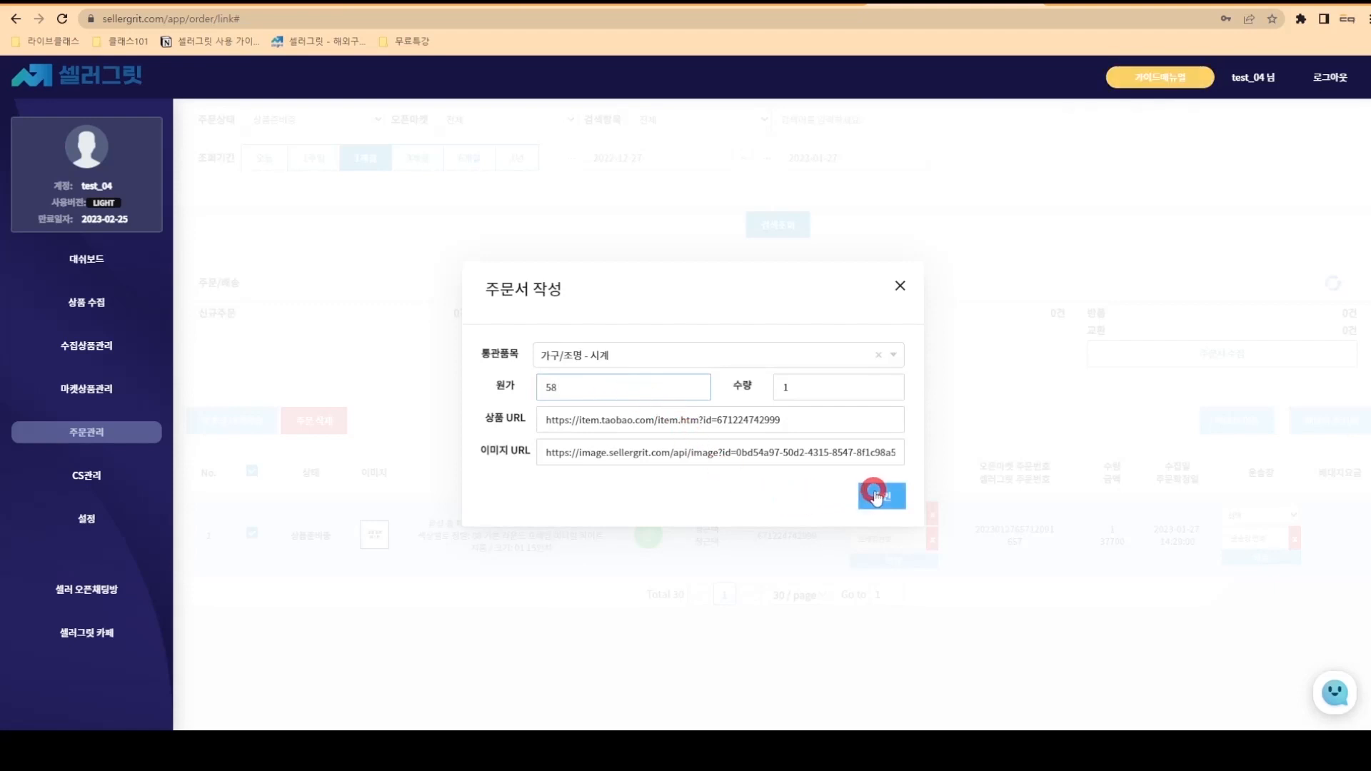
- Submit the order to the forwarder and list it under 배대지주문전송
left_click(875, 494)
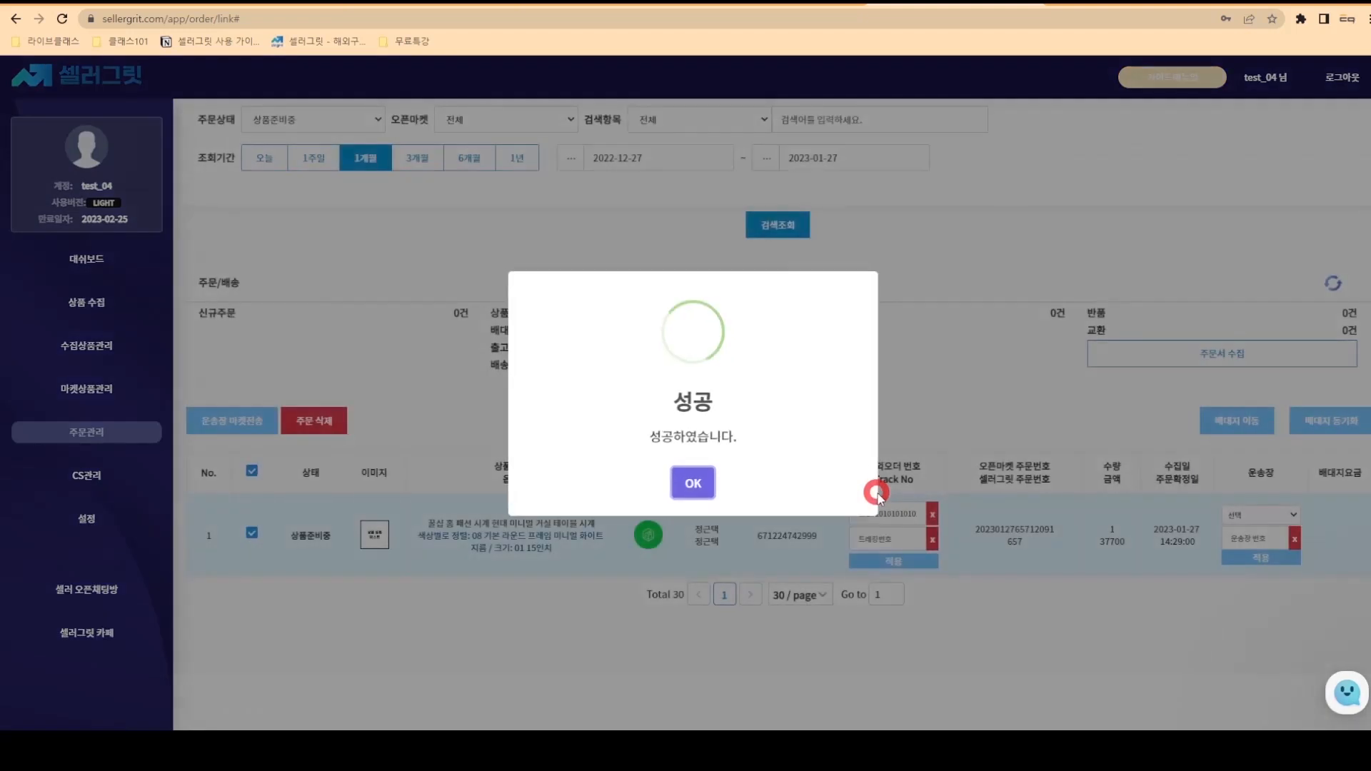
left_click(692, 485)
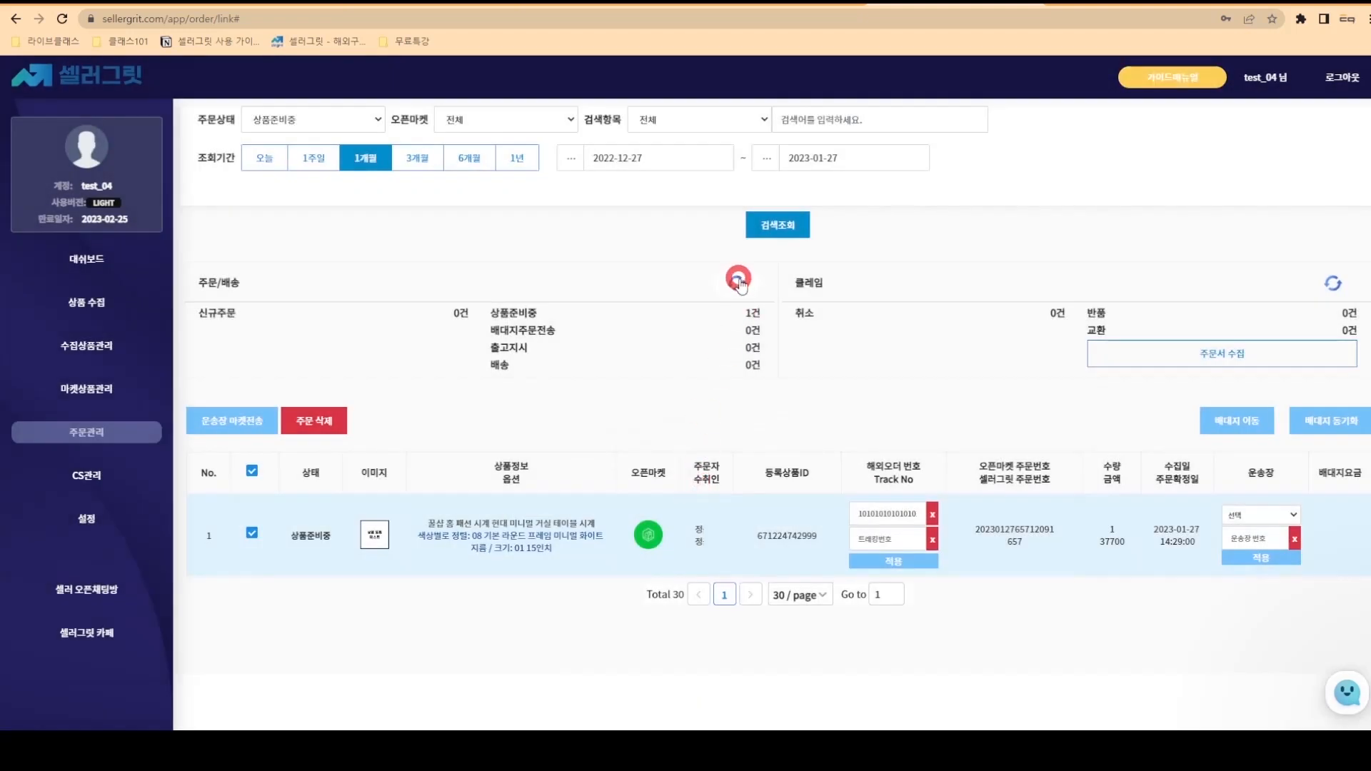
left_click(740, 284)
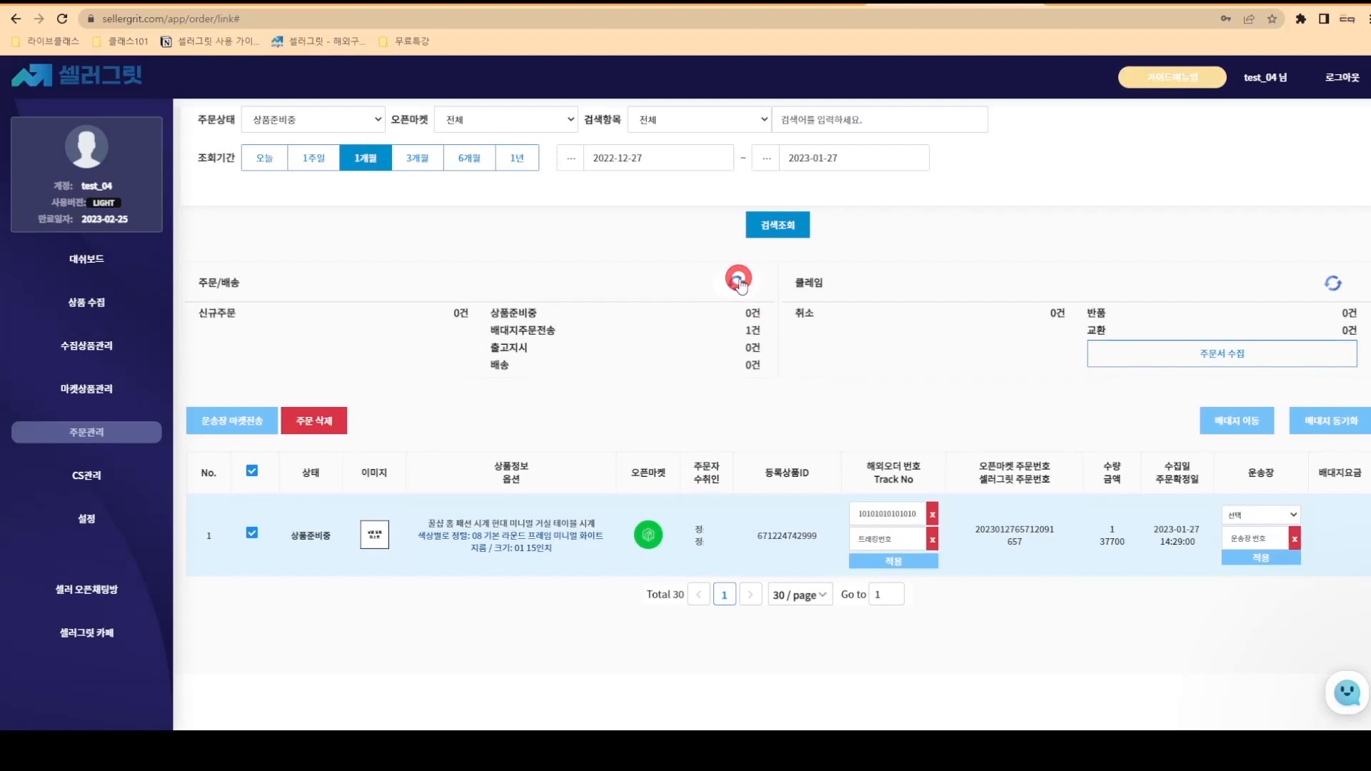
left_click(754, 332)
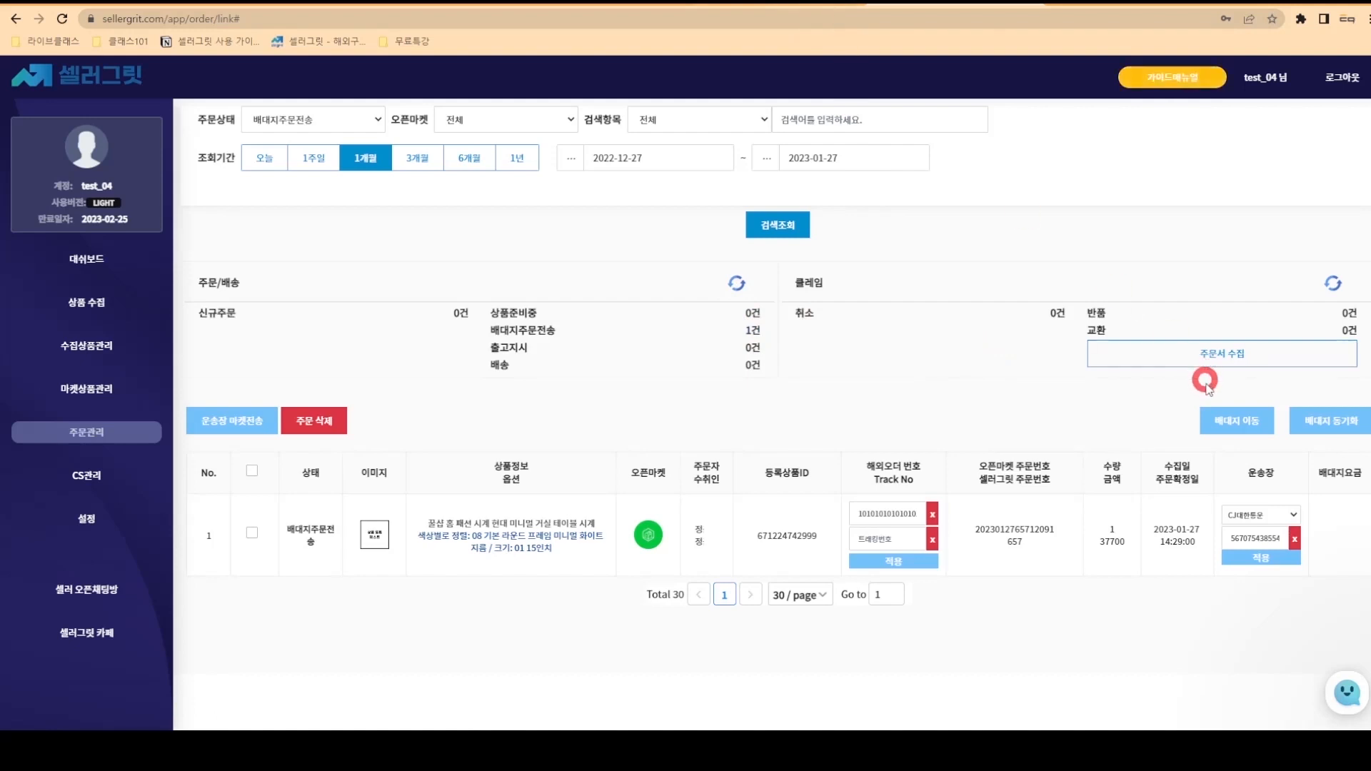
left_click(1214, 422)
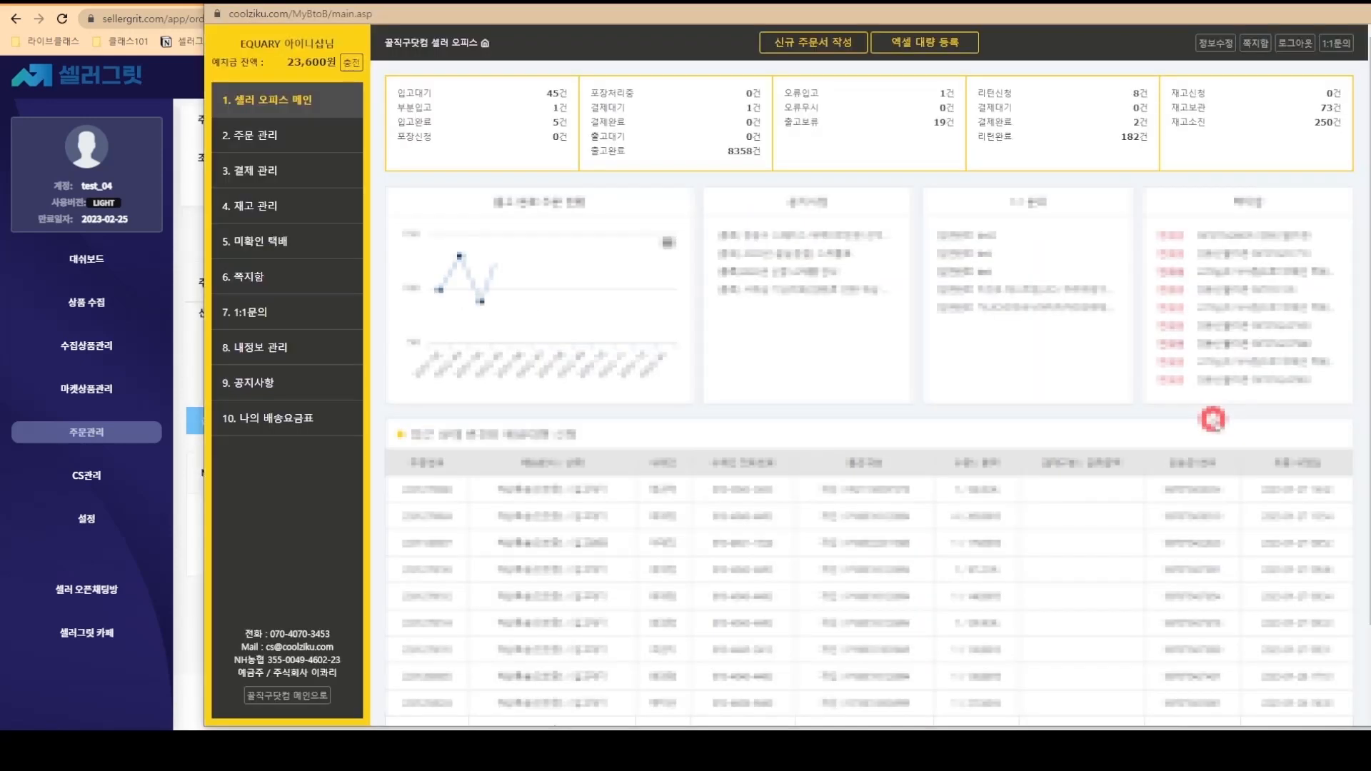
left_click(561, 93)
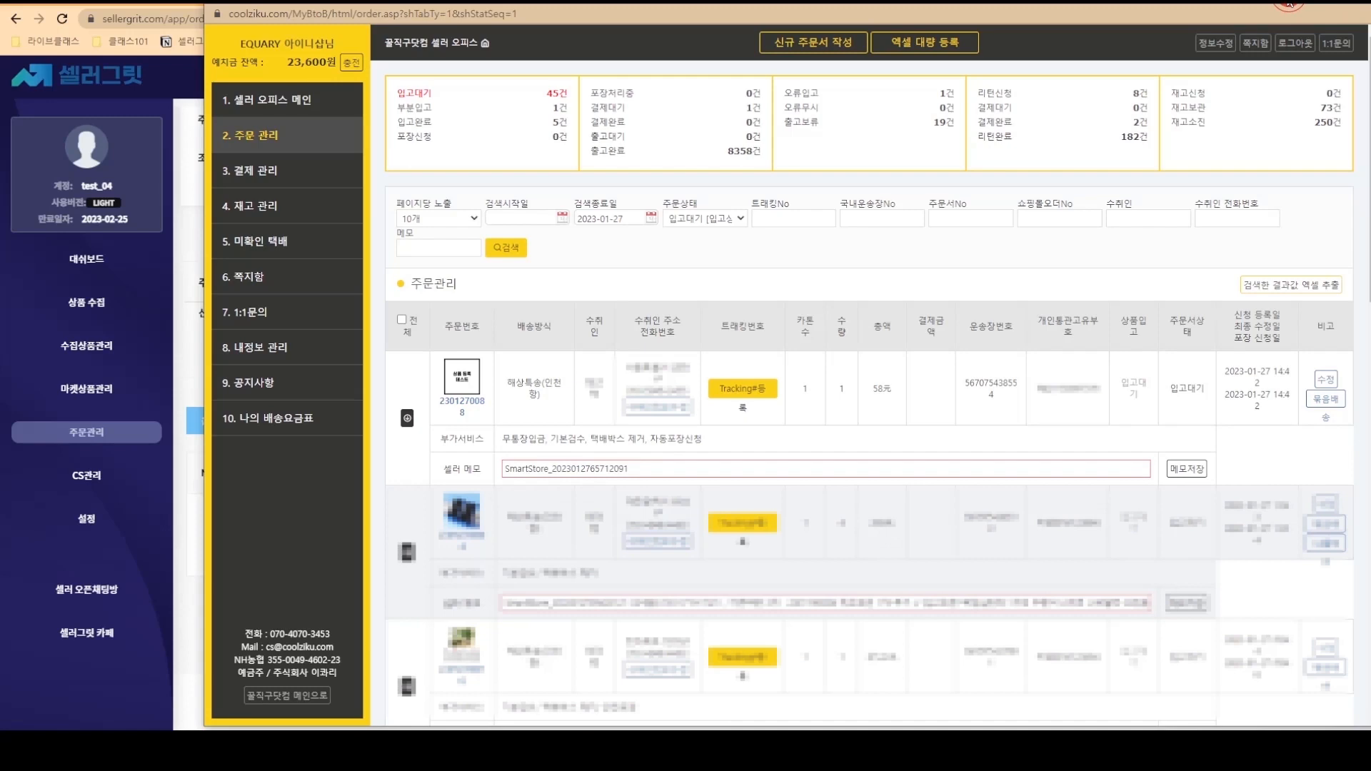
left_click(1289, 2)
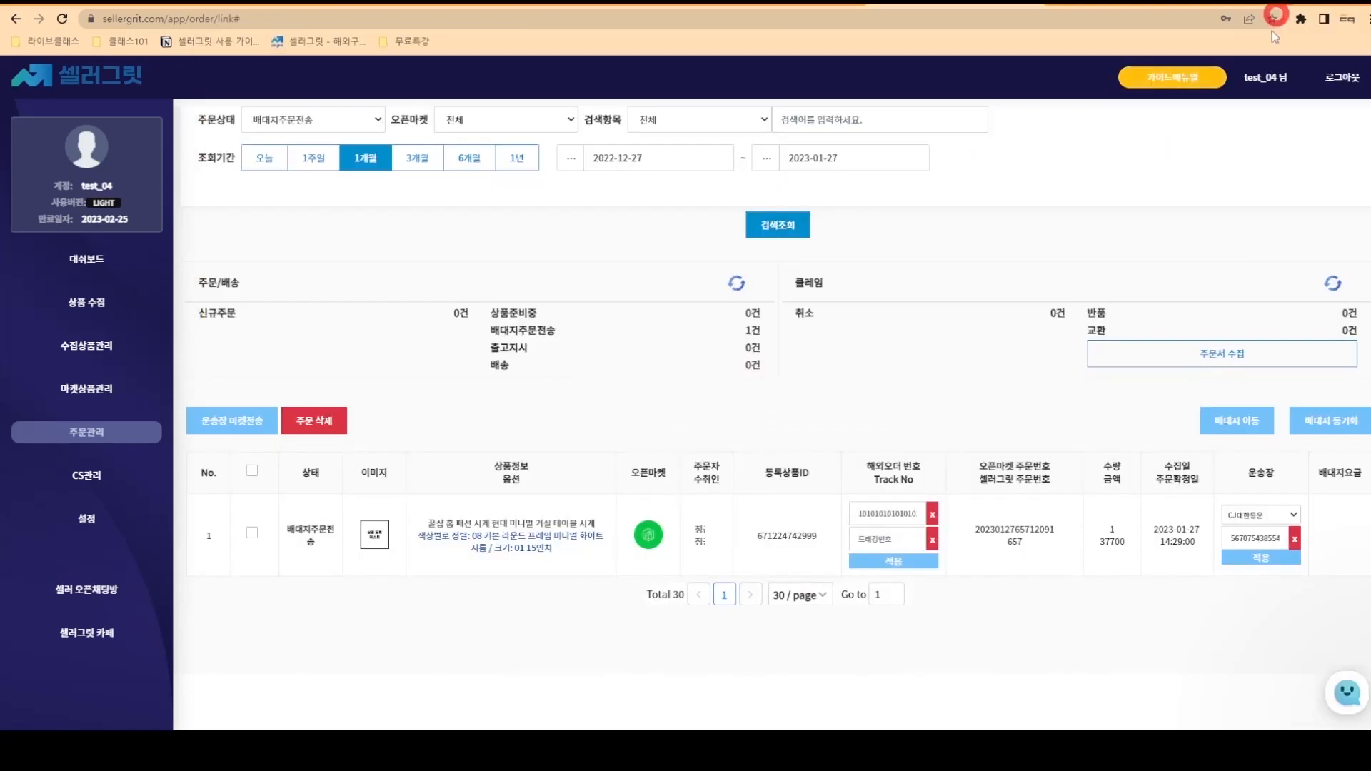
left_click(911, 532)
type("222")
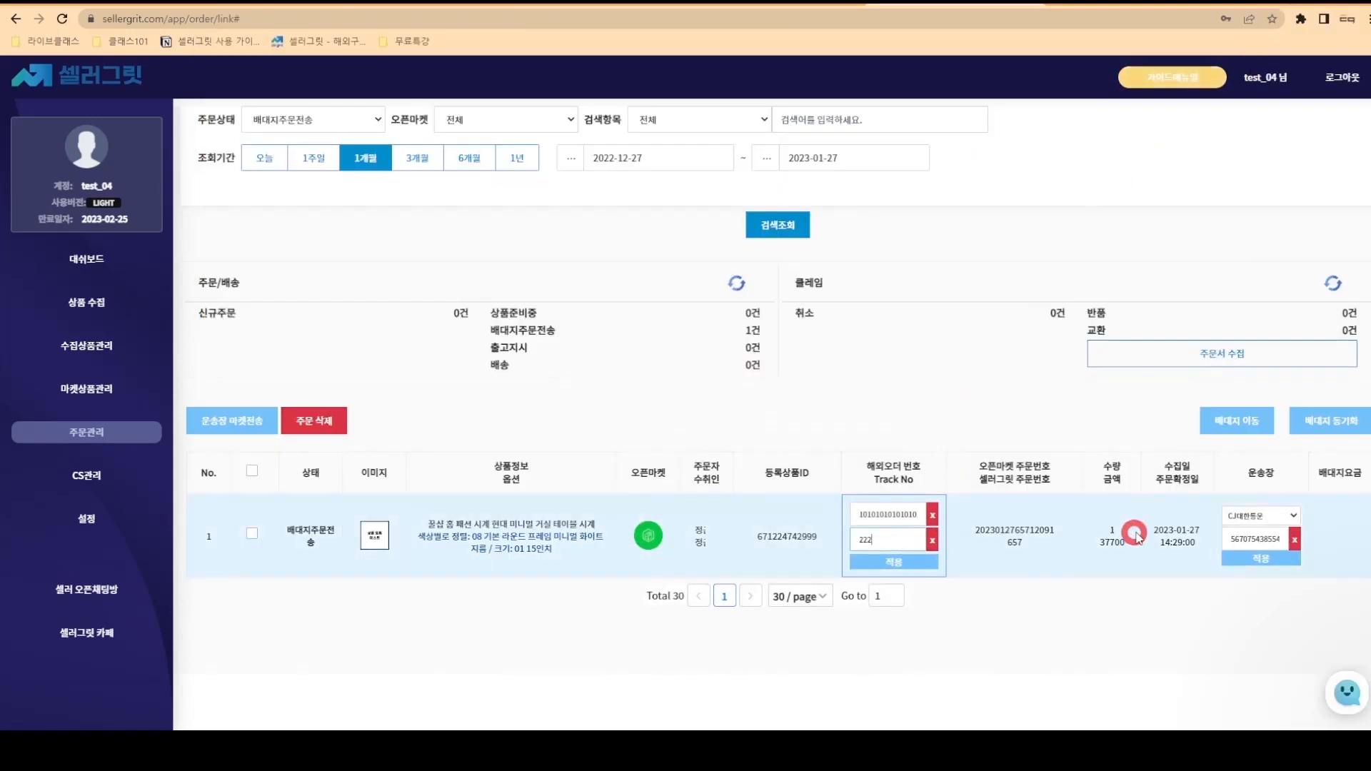
type("2222222")
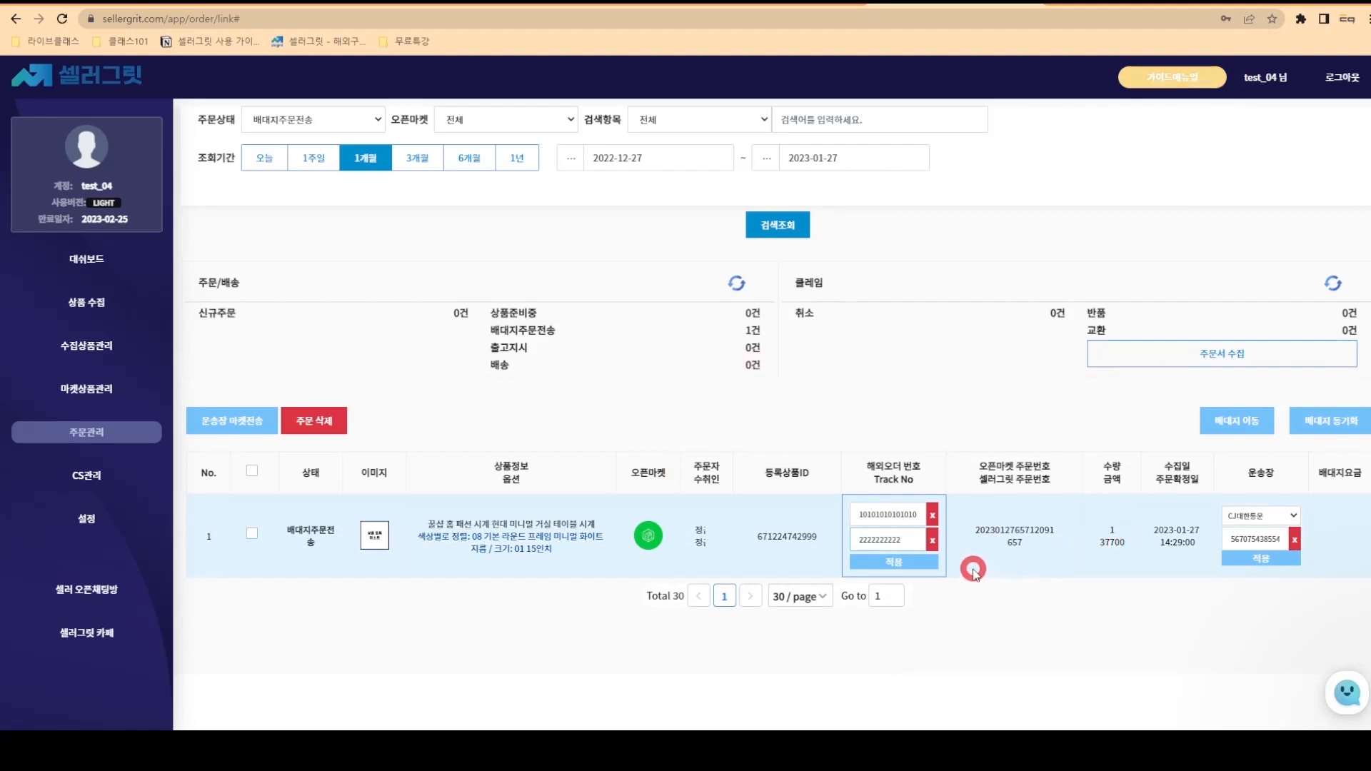
left_click(912, 561)
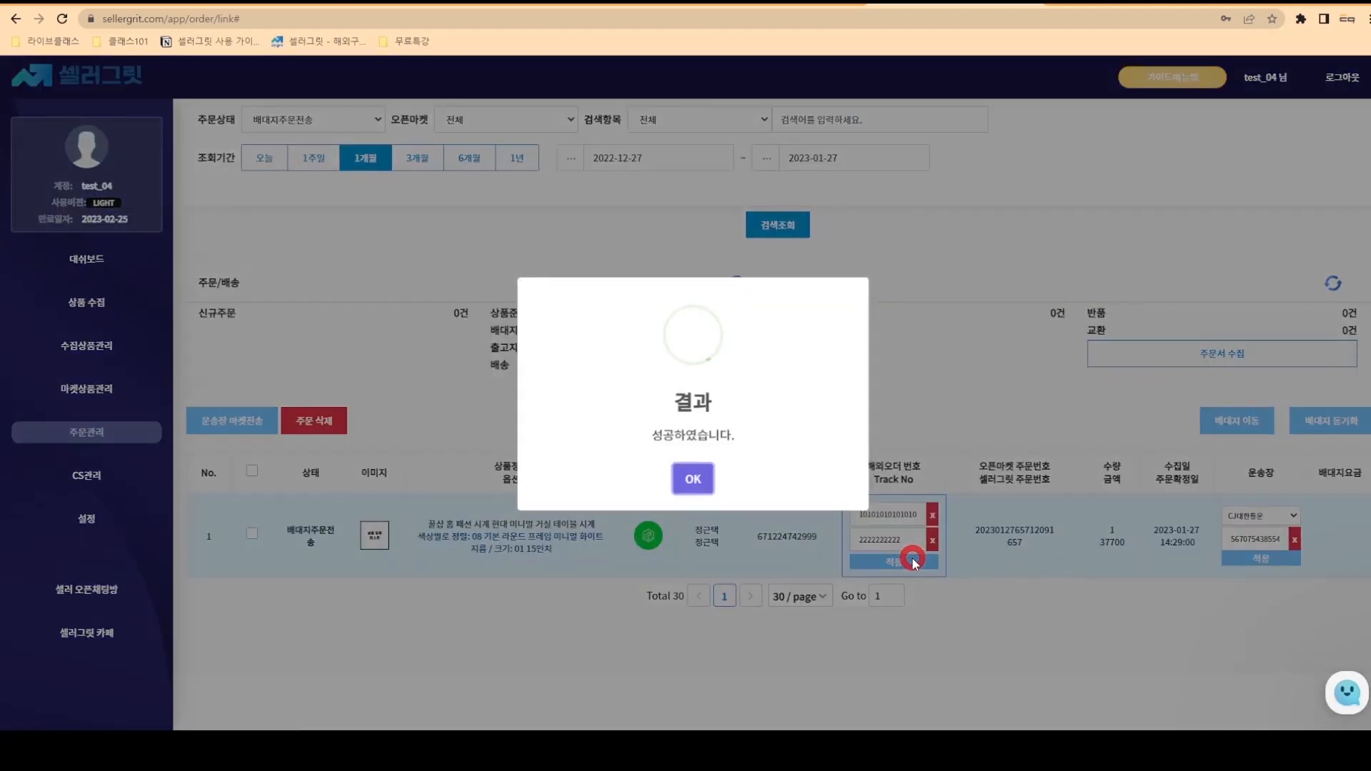
left_click(694, 479)
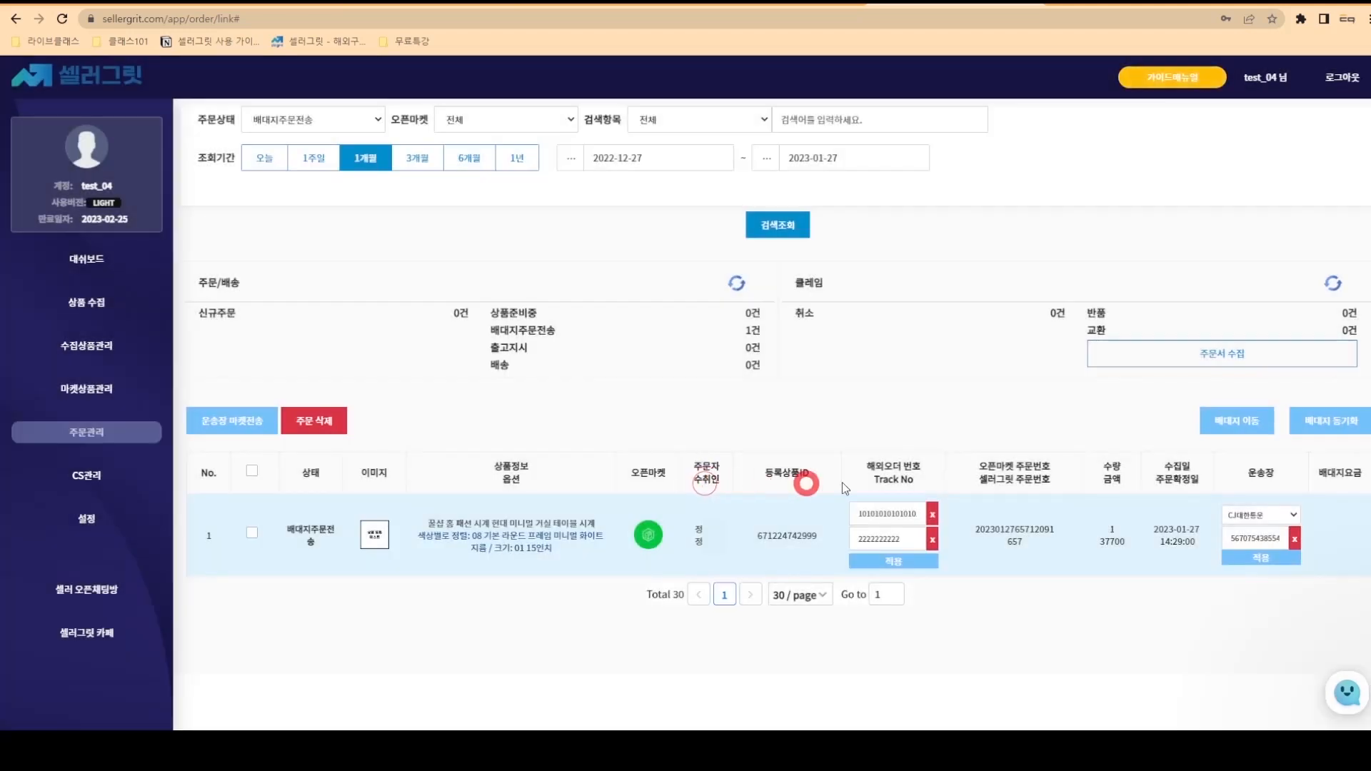
- Verify the order in the forwarder's awaiting-arrival list, then select it under 출고지시
left_click(1225, 428)
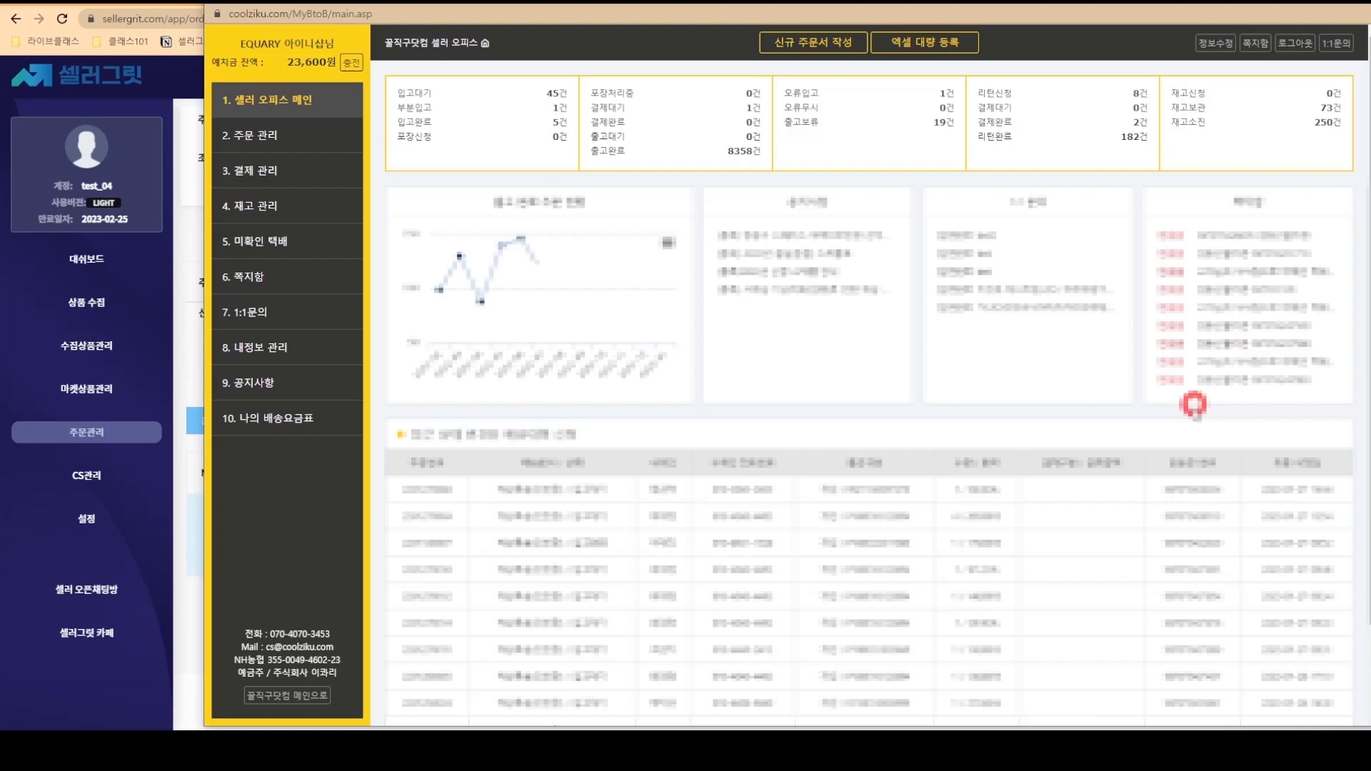
left_click(562, 95)
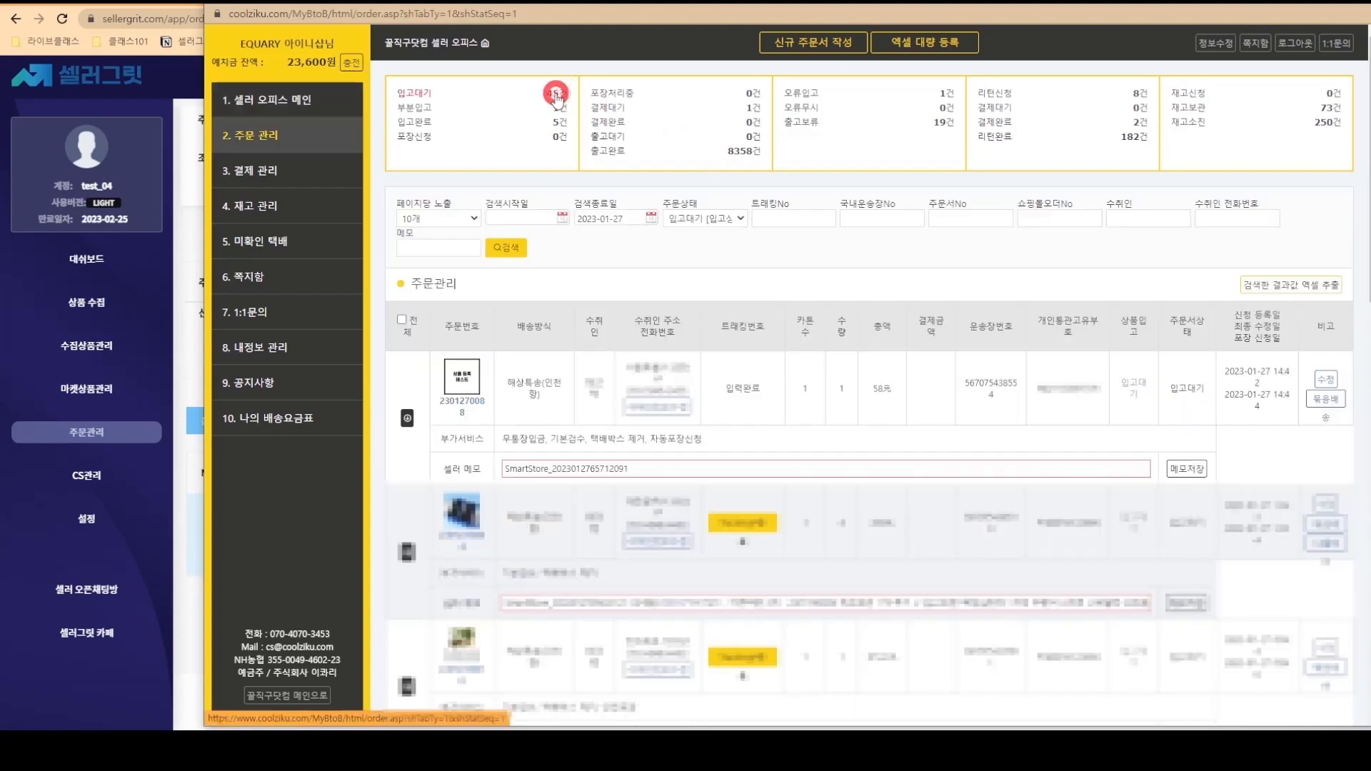
left_click(407, 417)
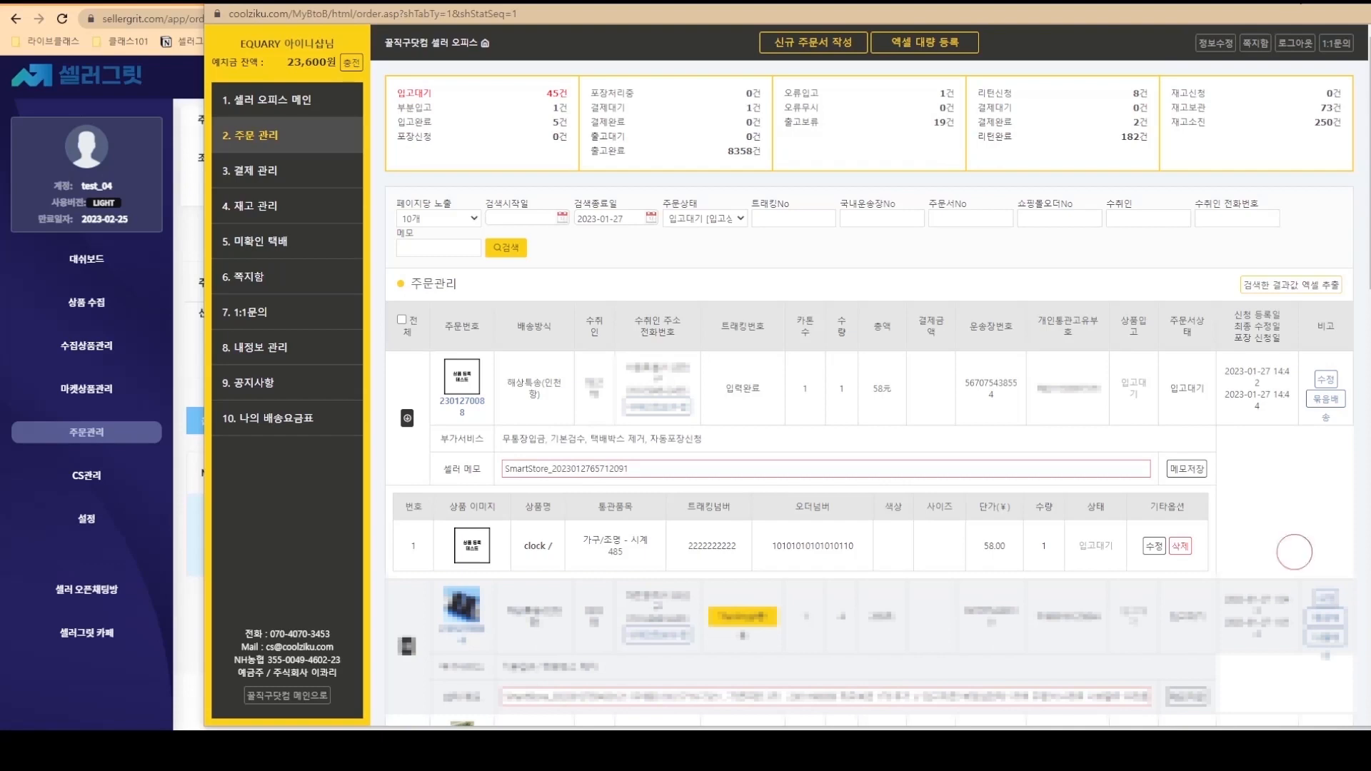
left_click(1352, 4)
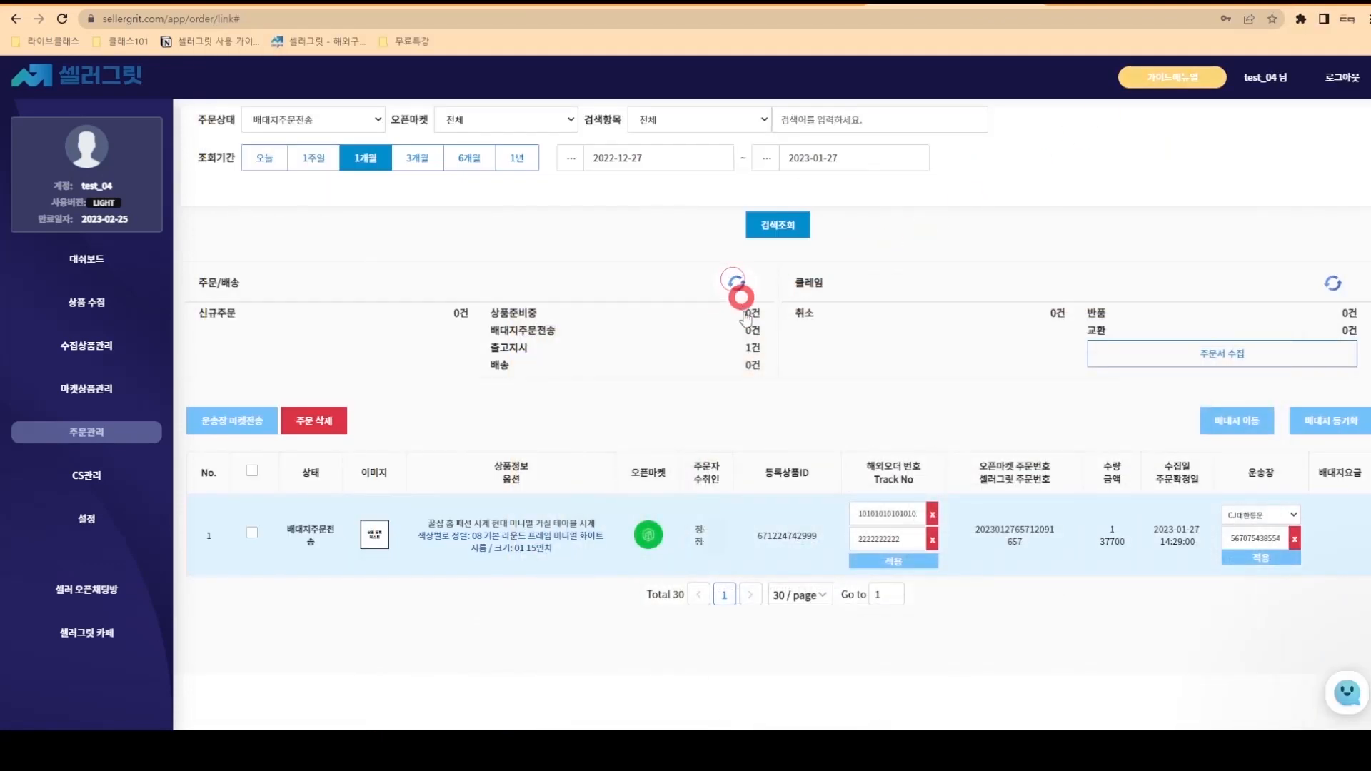
left_click(742, 347)
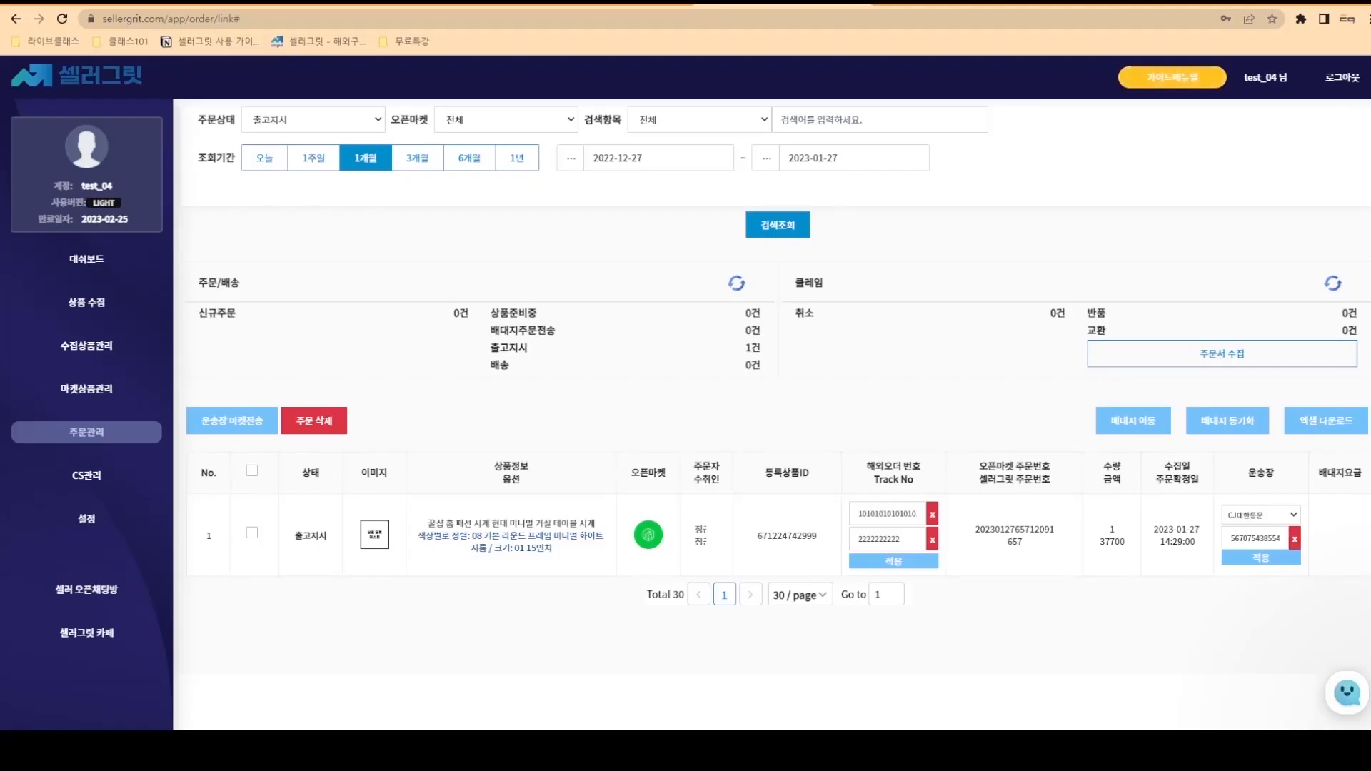
left_click(257, 533)
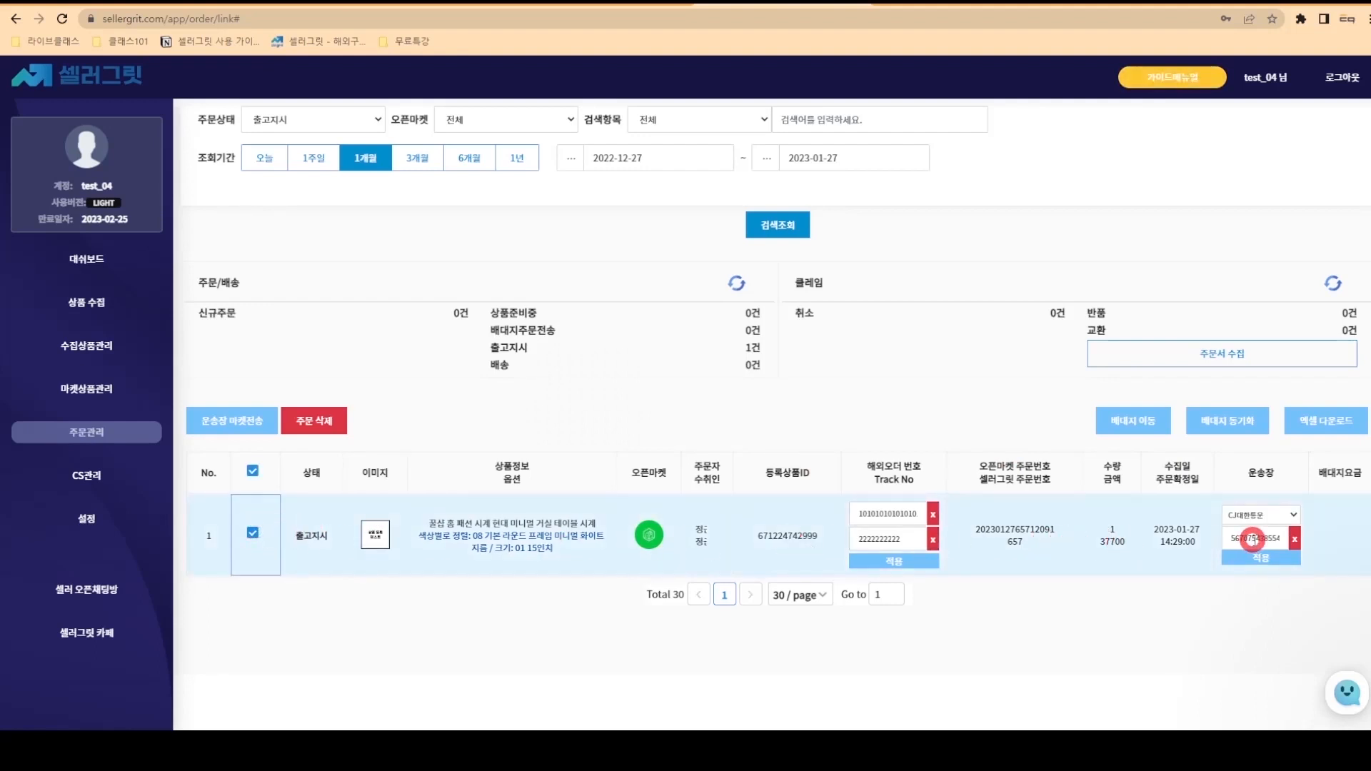
- Sync the order with the forwarder for the 4,800원 fee, then send its invoice to Smart Store
left_click(1237, 426)
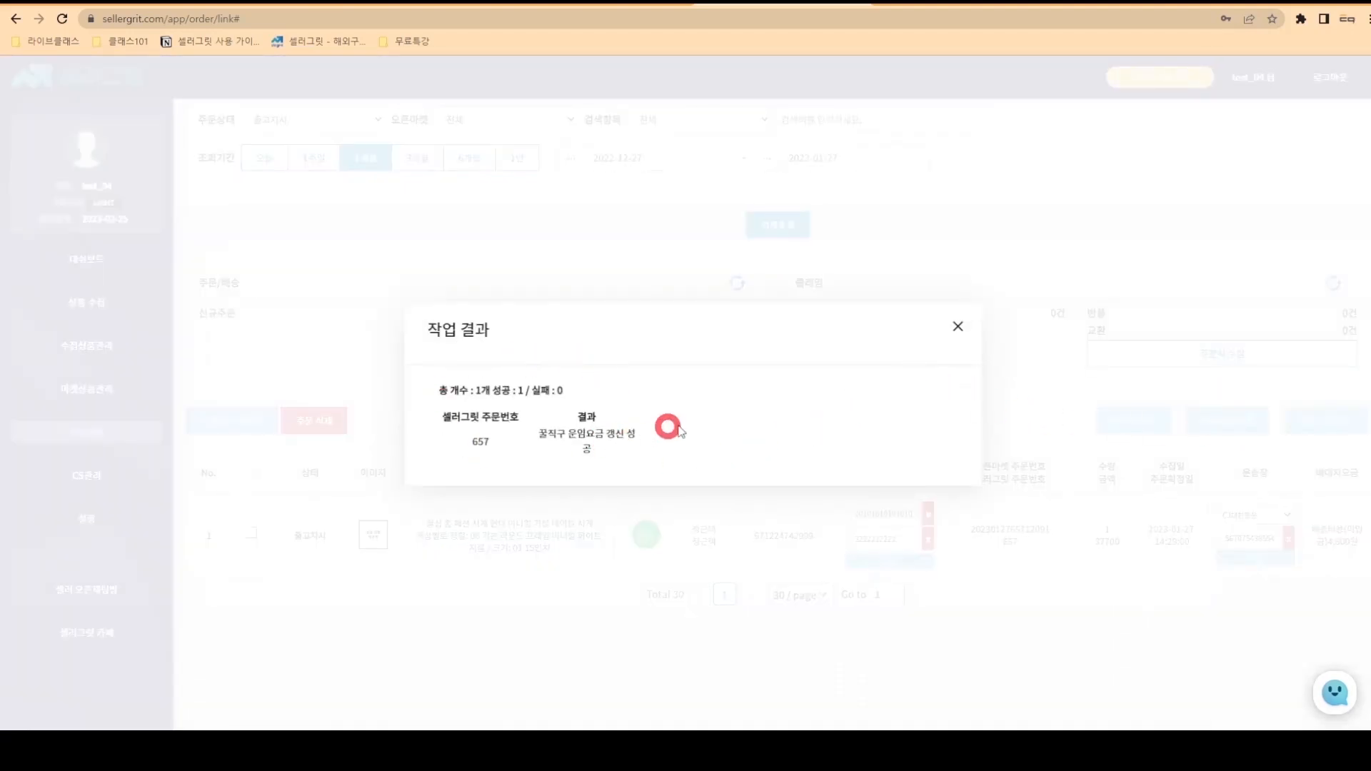
left_click(958, 327)
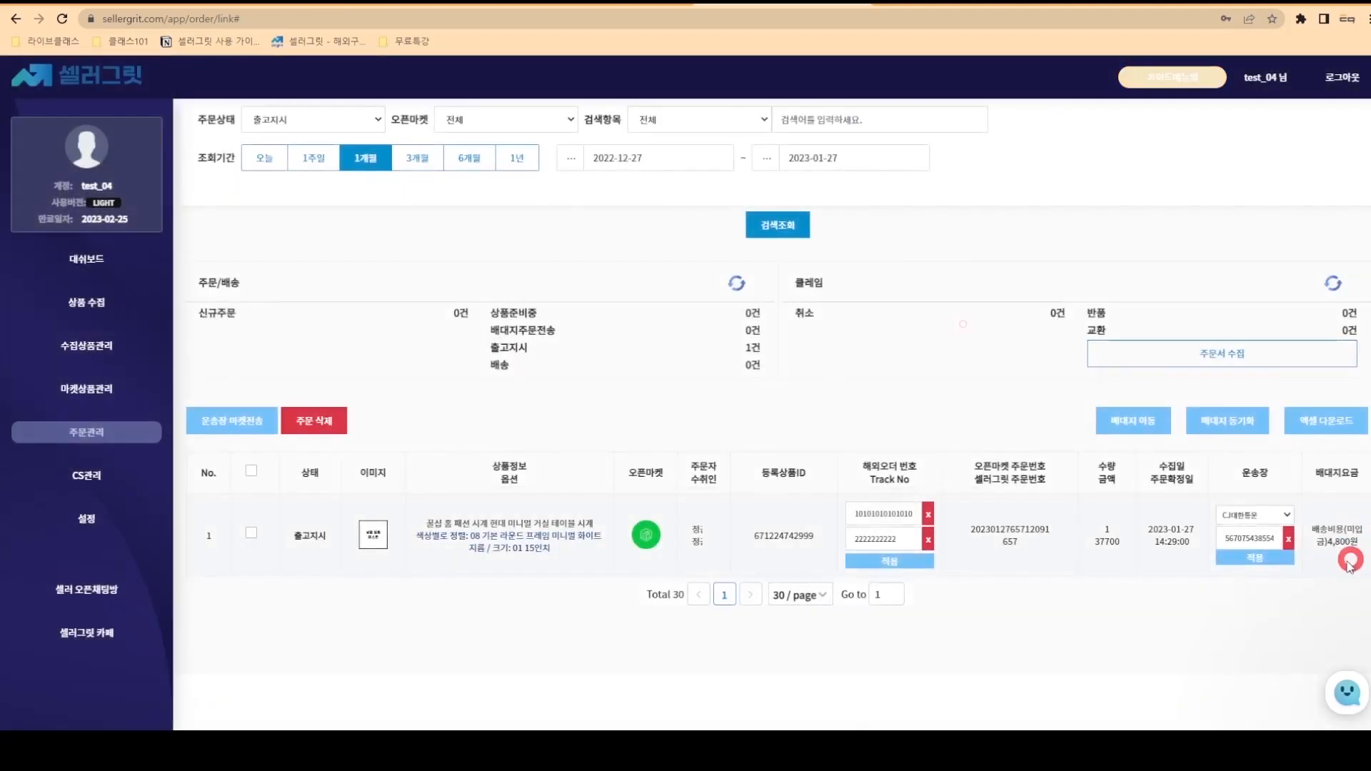
left_click(251, 469)
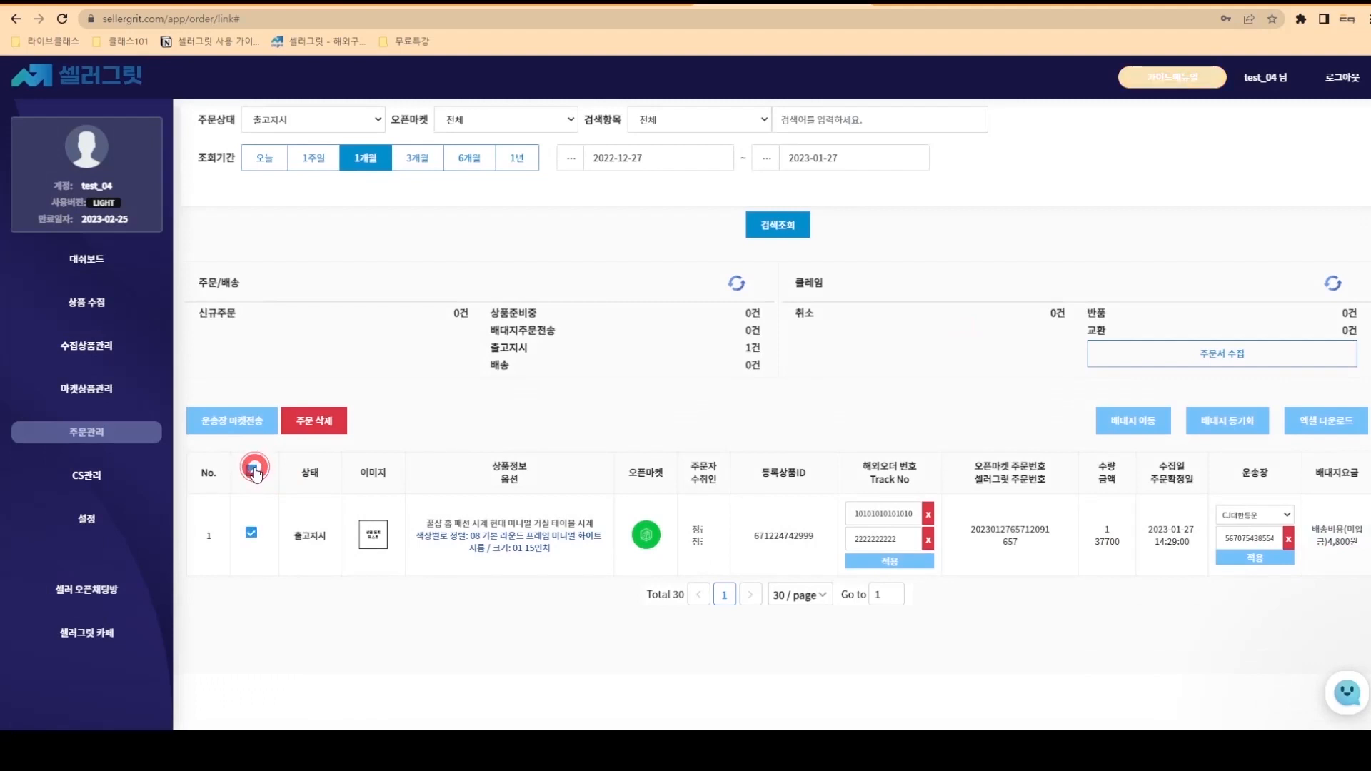
left_click(247, 426)
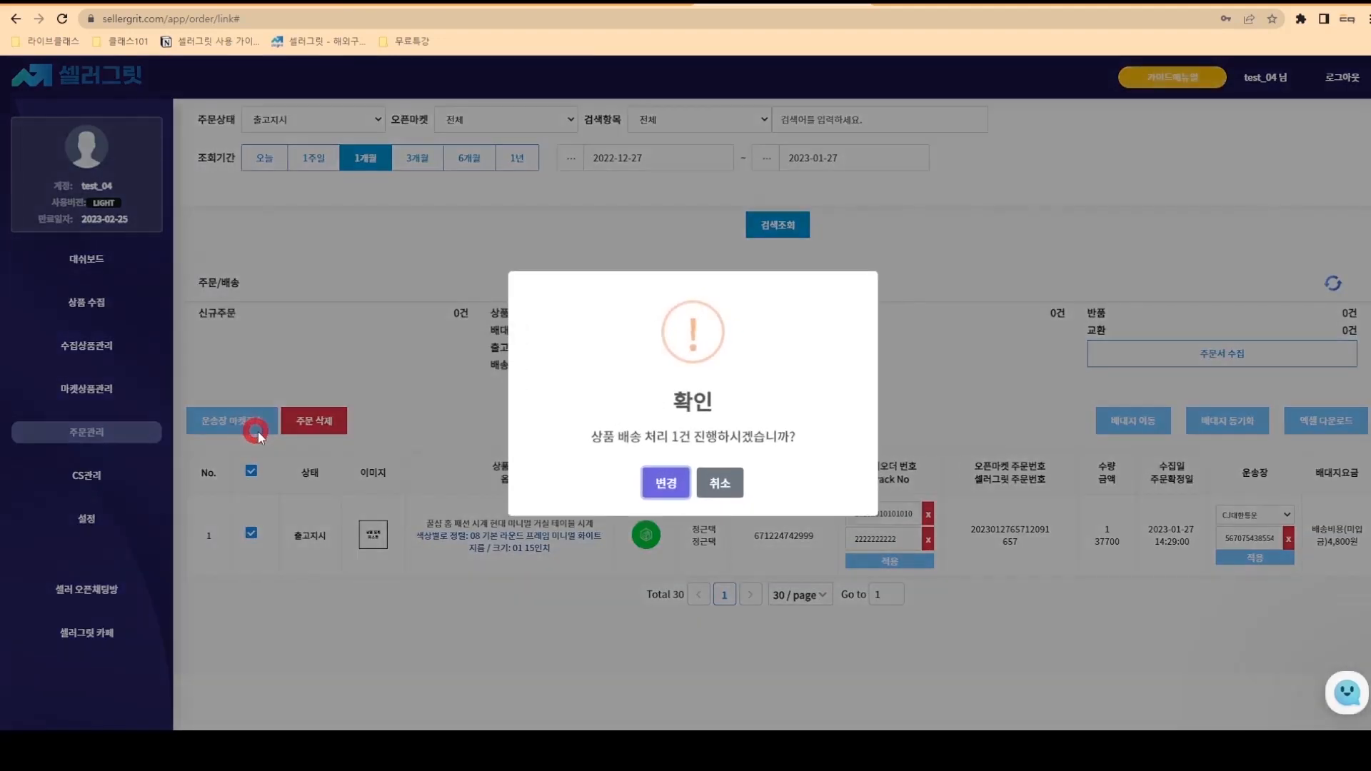
left_click(659, 484)
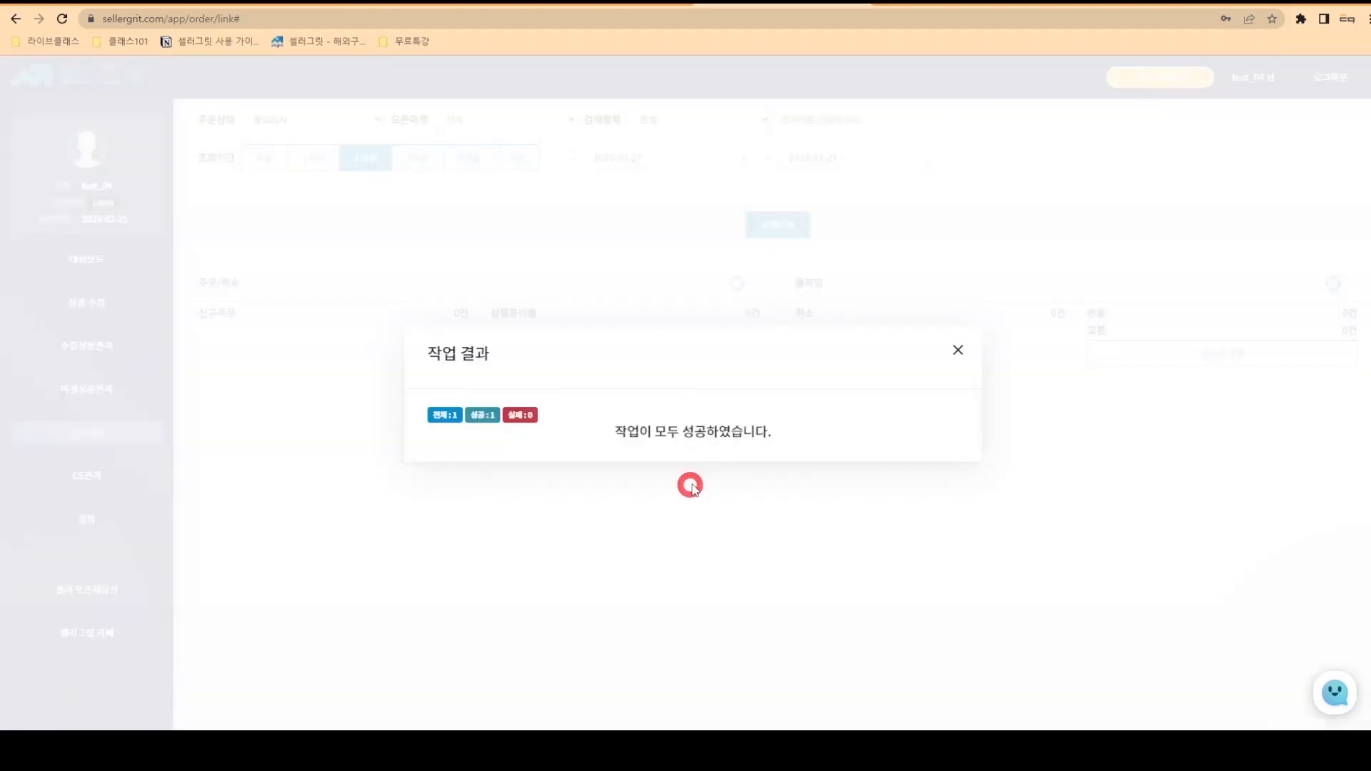
left_click(958, 350)
left_click(751, 367)
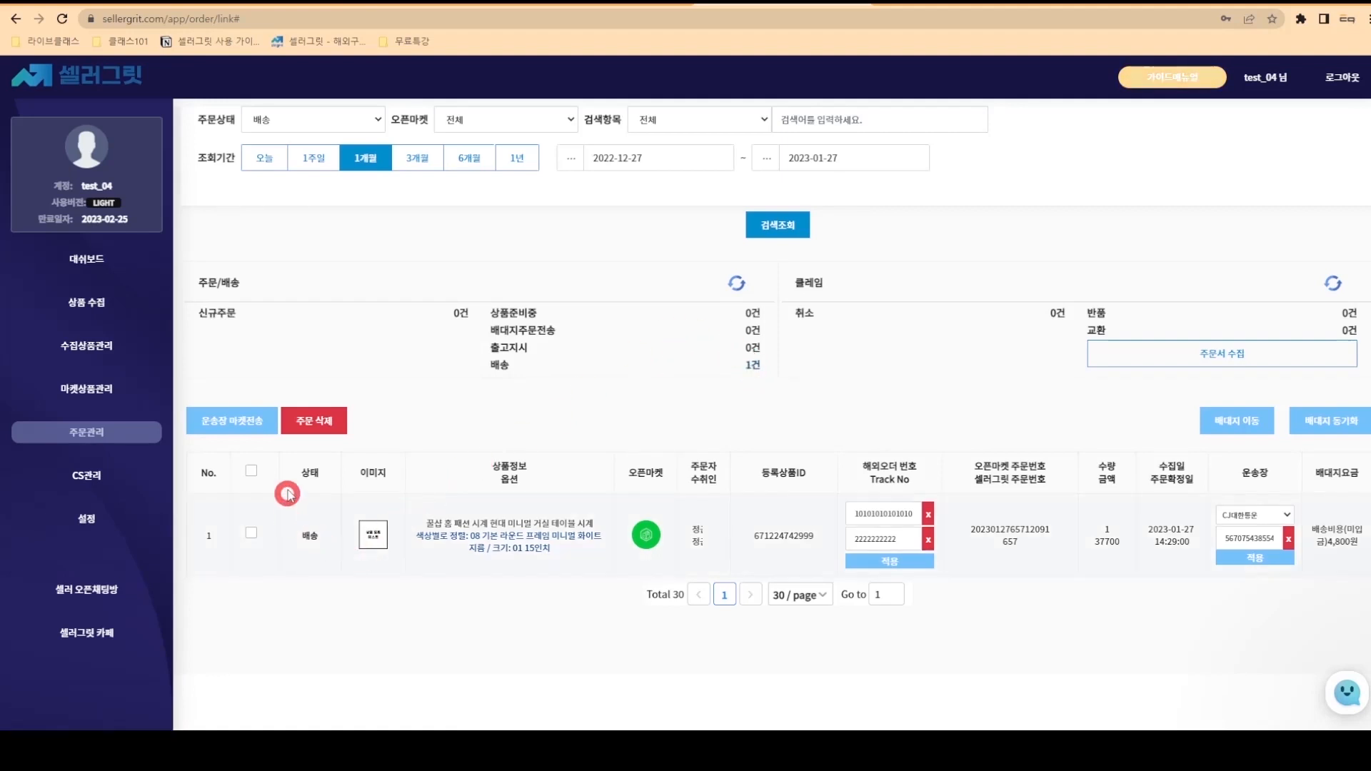
left_click(439, 7)
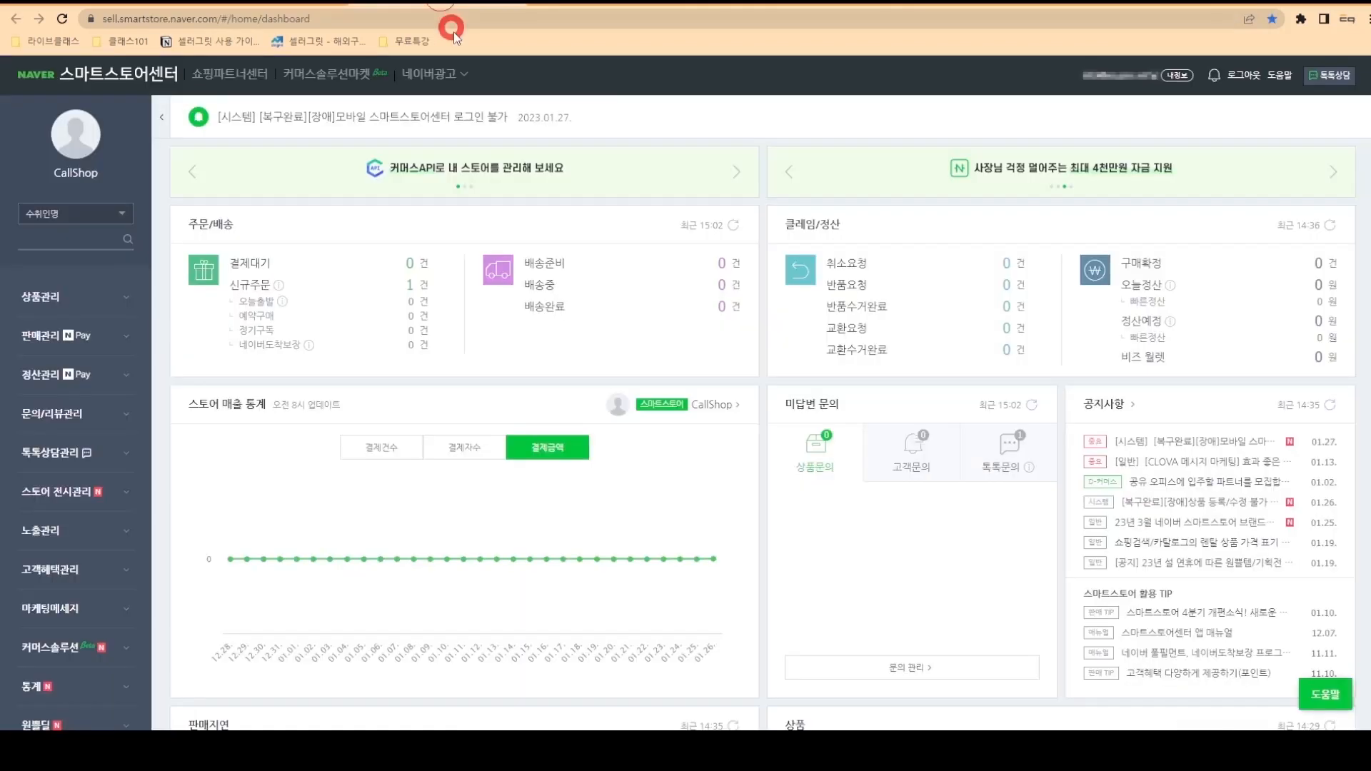
- Reload Smart Store Center and confirm the clock order is 배송중 with a CJ대한통운 invoice
key("F5")
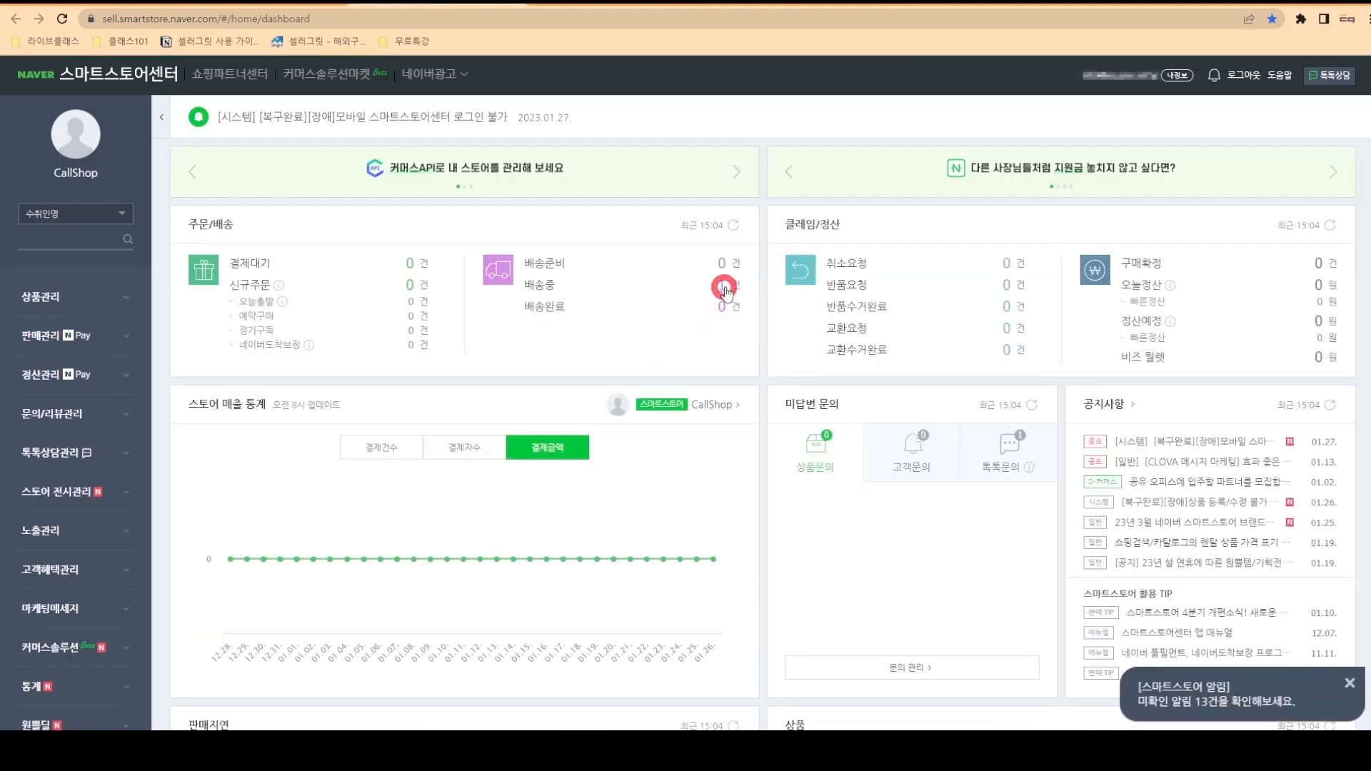
left_click(724, 290)
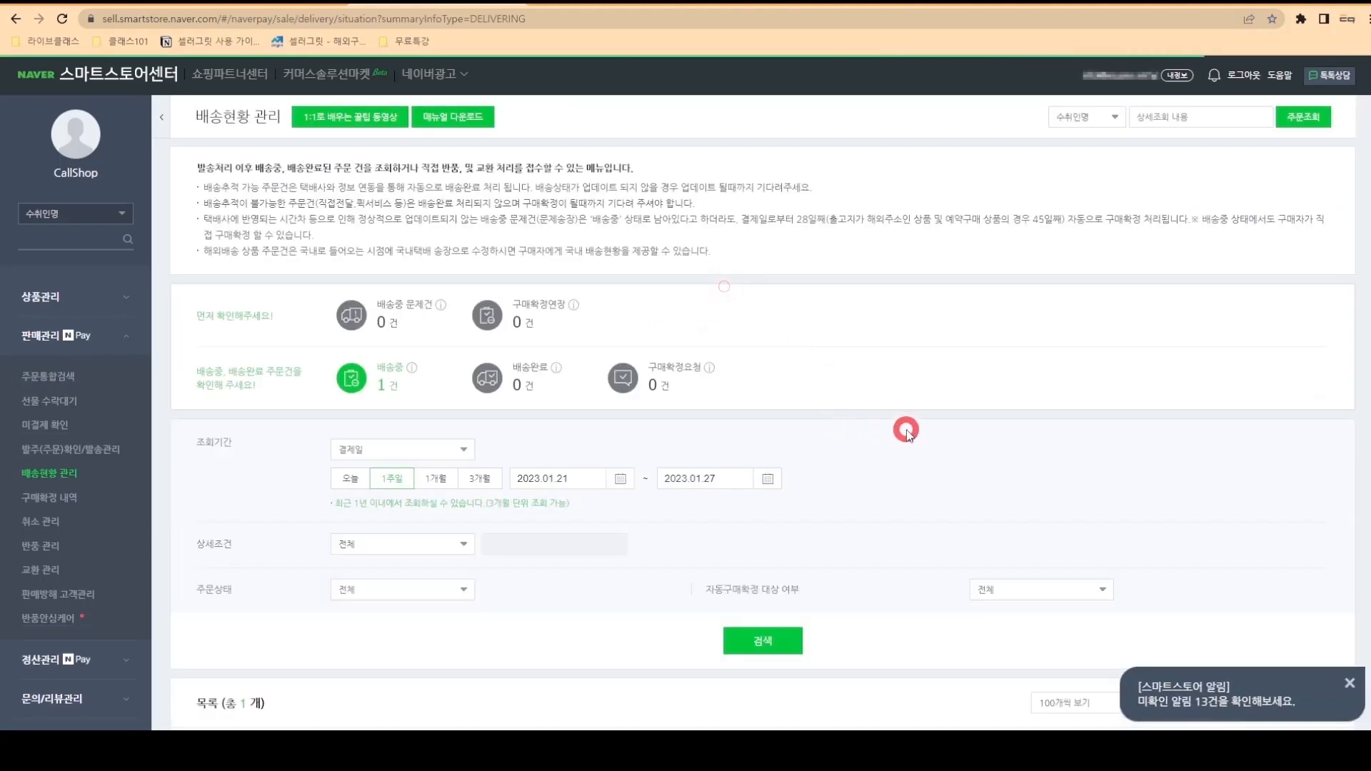
scroll(902, 429, "down", 5)
scroll(910, 430, "down", 1)
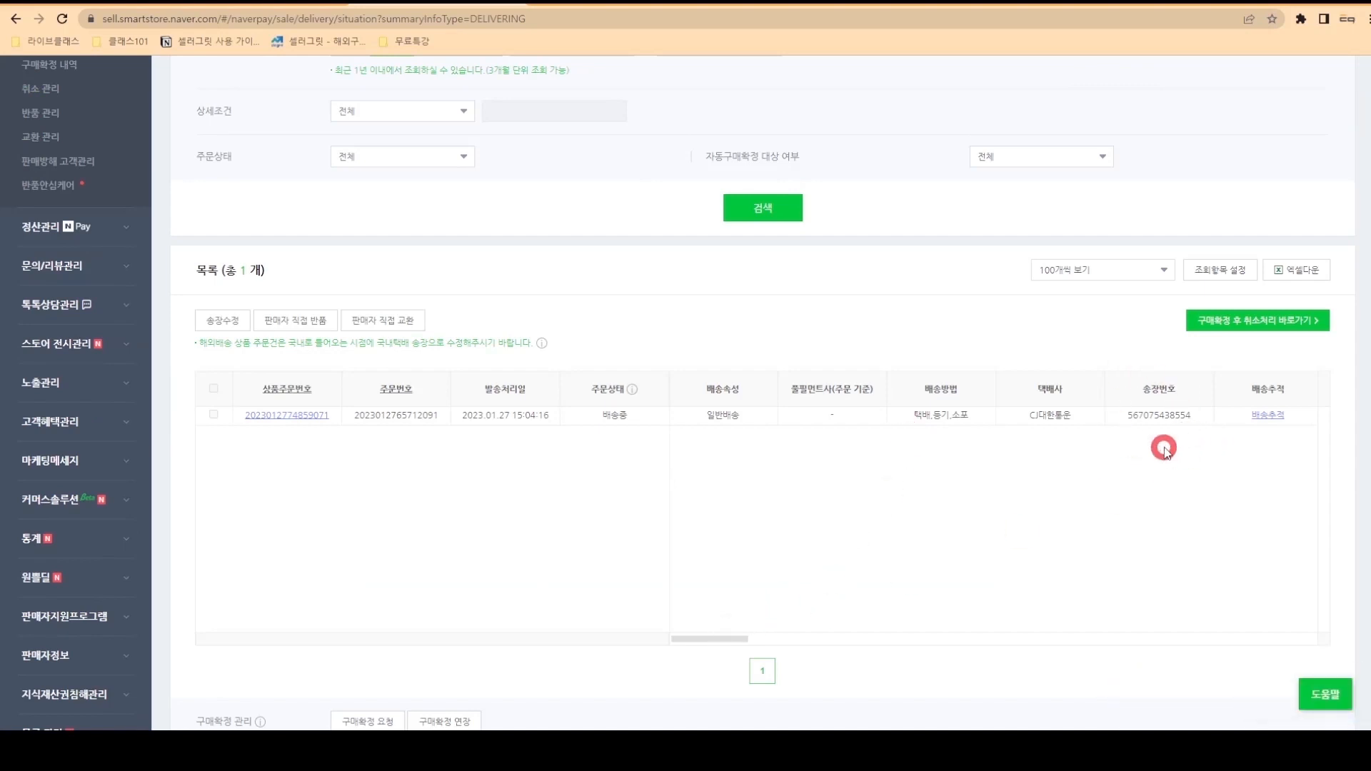
left_click(788, 6)
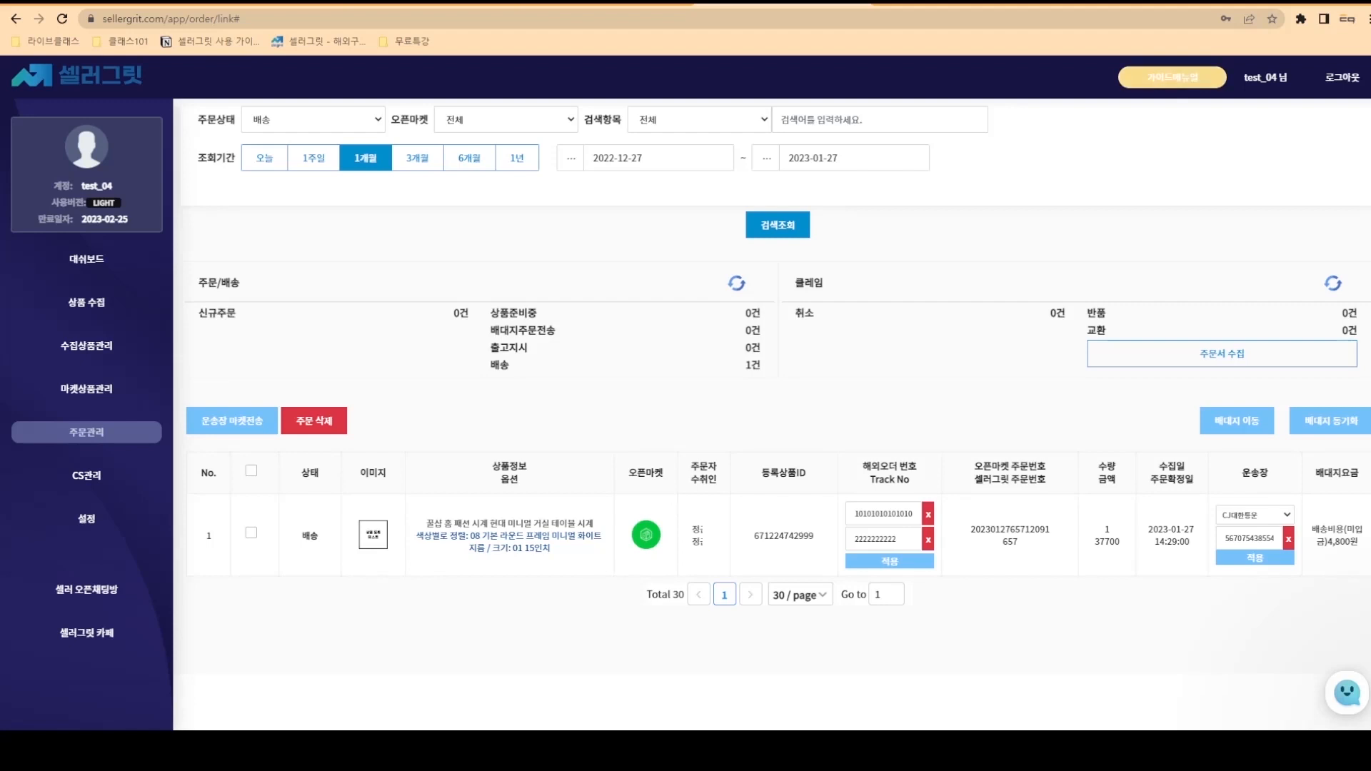
- Collect orders and claims from the Smart Store account to update the return count
left_click(1323, 282)
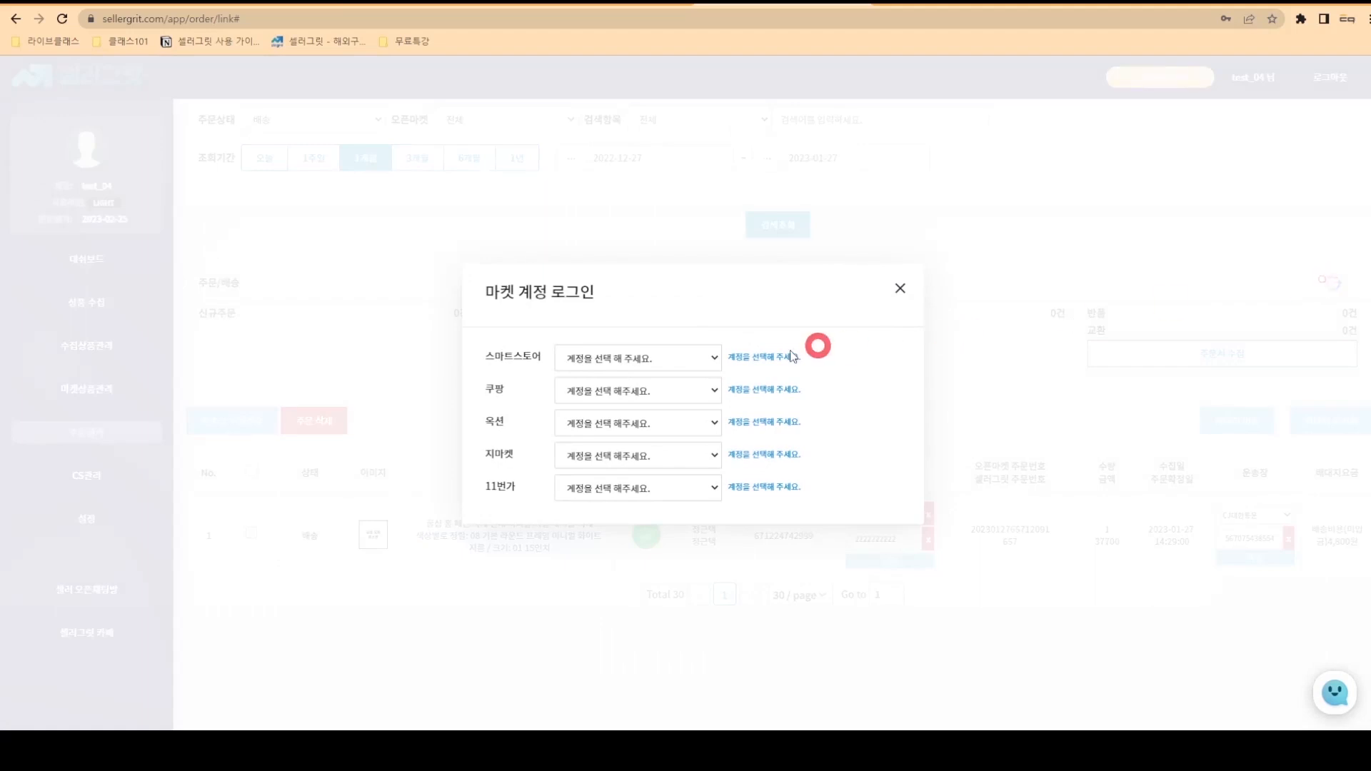
left_click(685, 359)
left_click(684, 379)
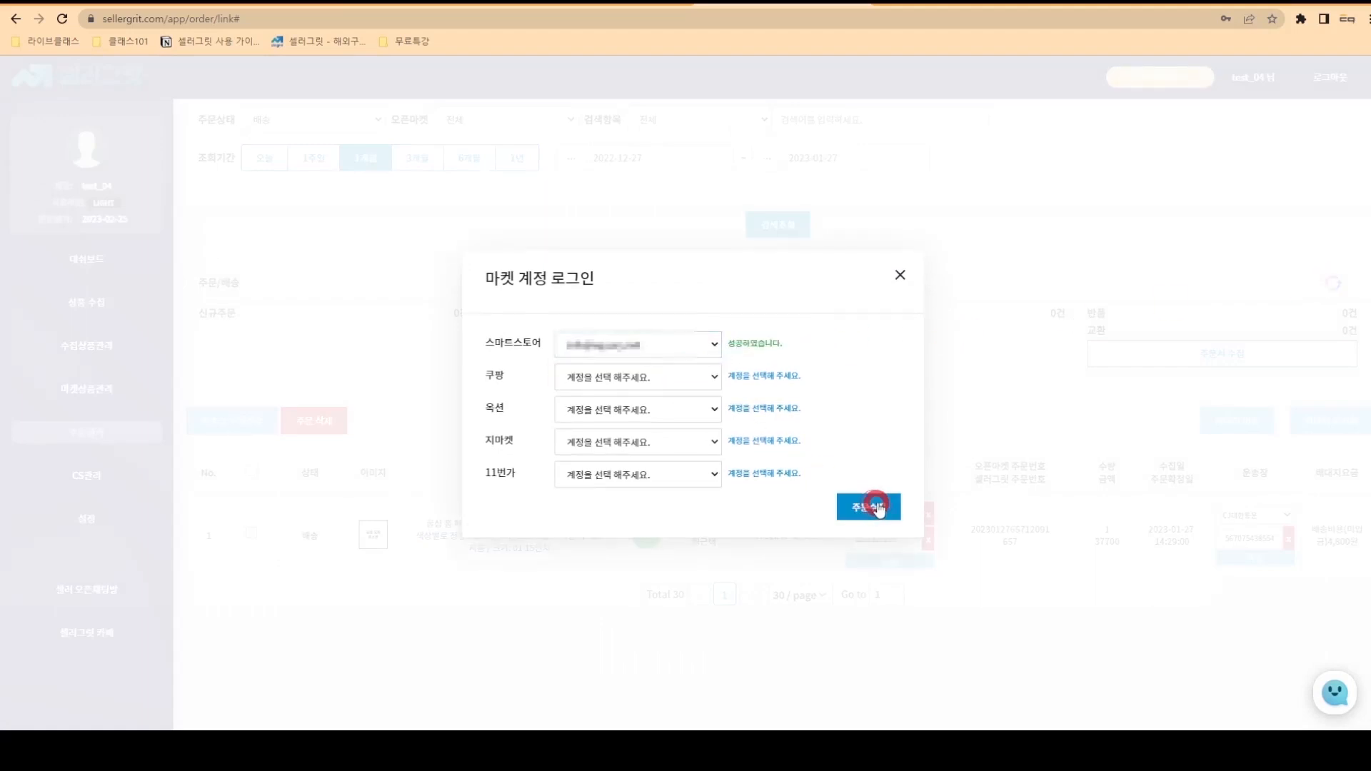
left_click(873, 506)
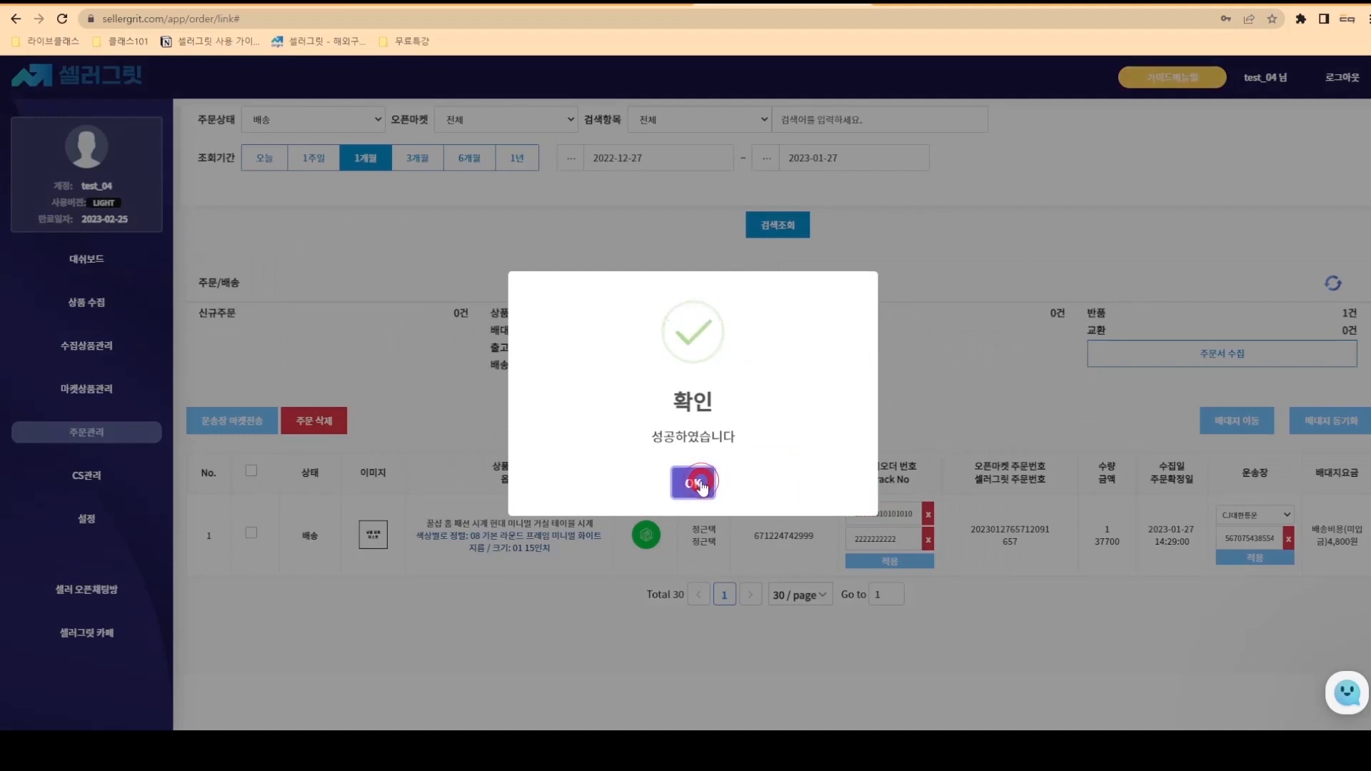
left_click(694, 464)
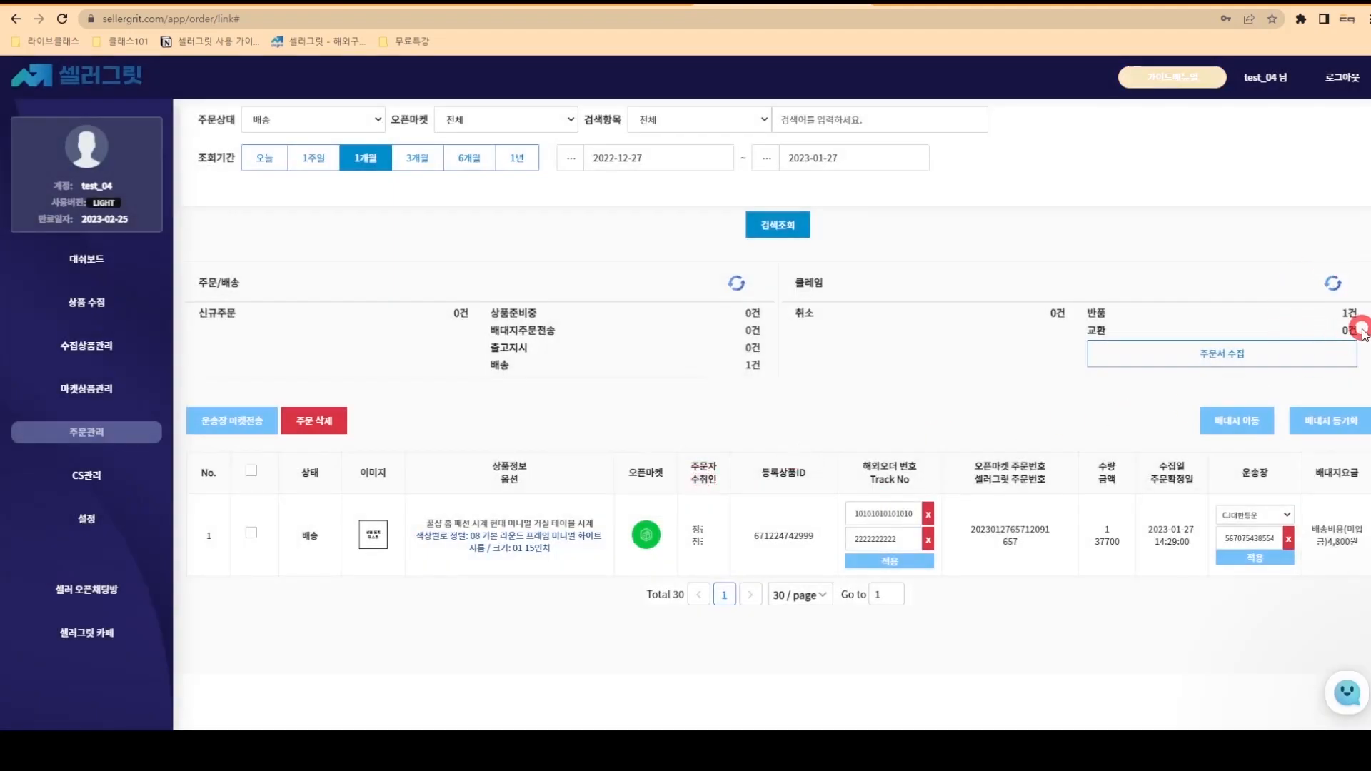
- Check the Smart Store Center dashboard, then open SellerGrit's CS management
left_click(450, 3)
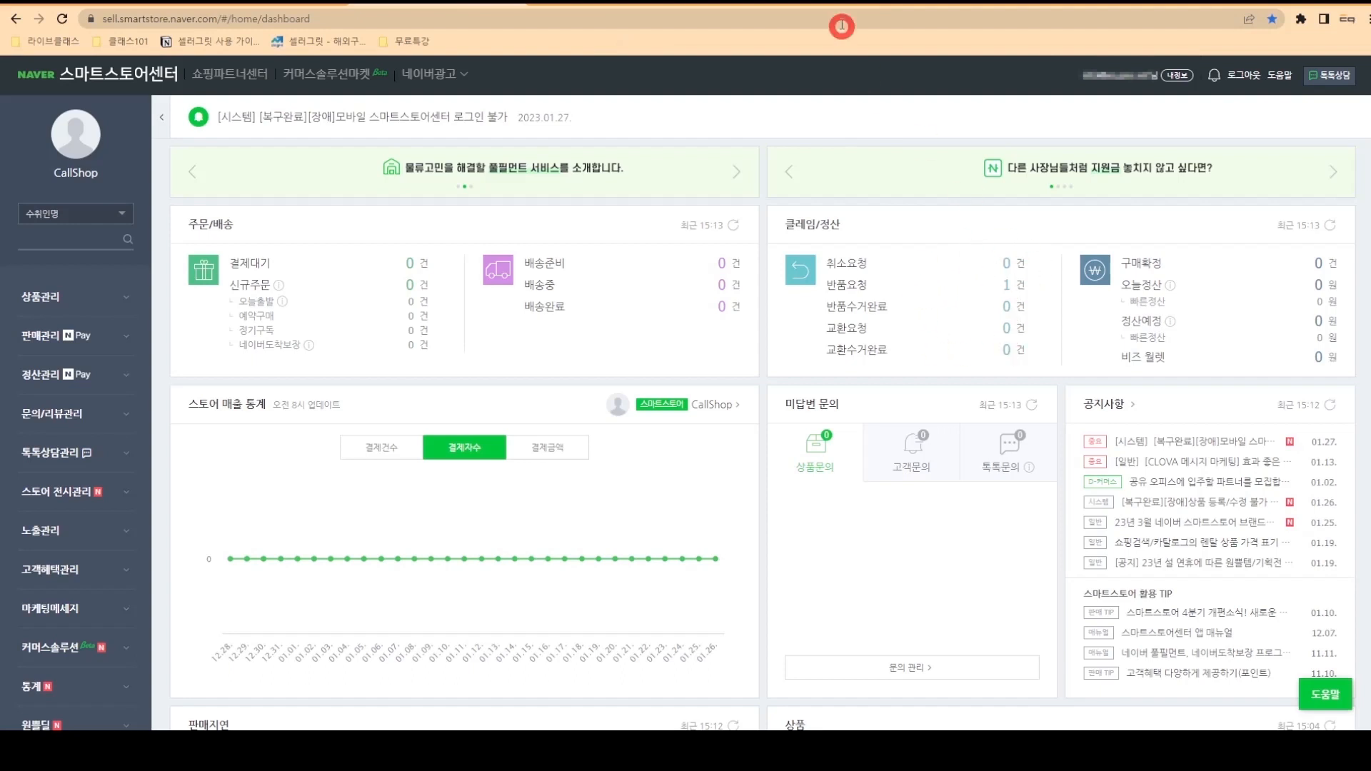
left_click(830, 6)
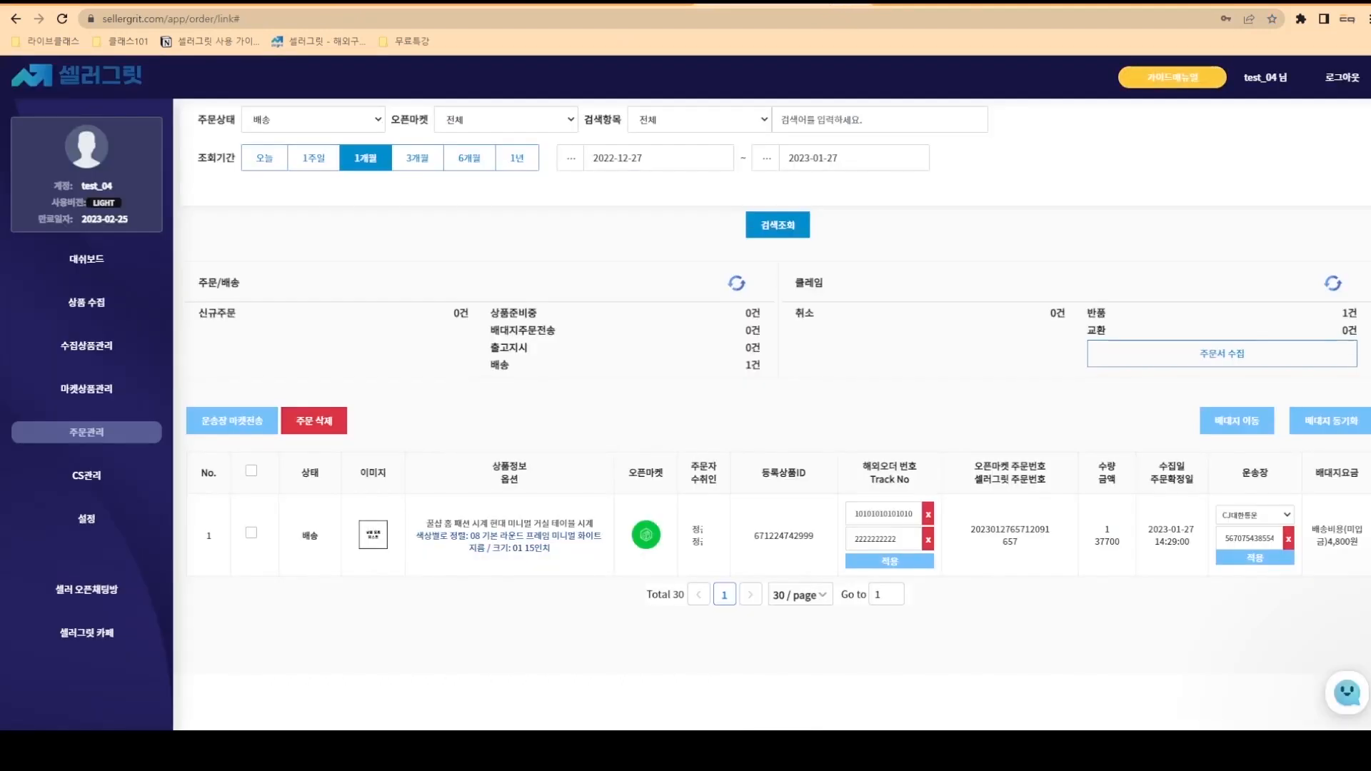
left_click(97, 482)
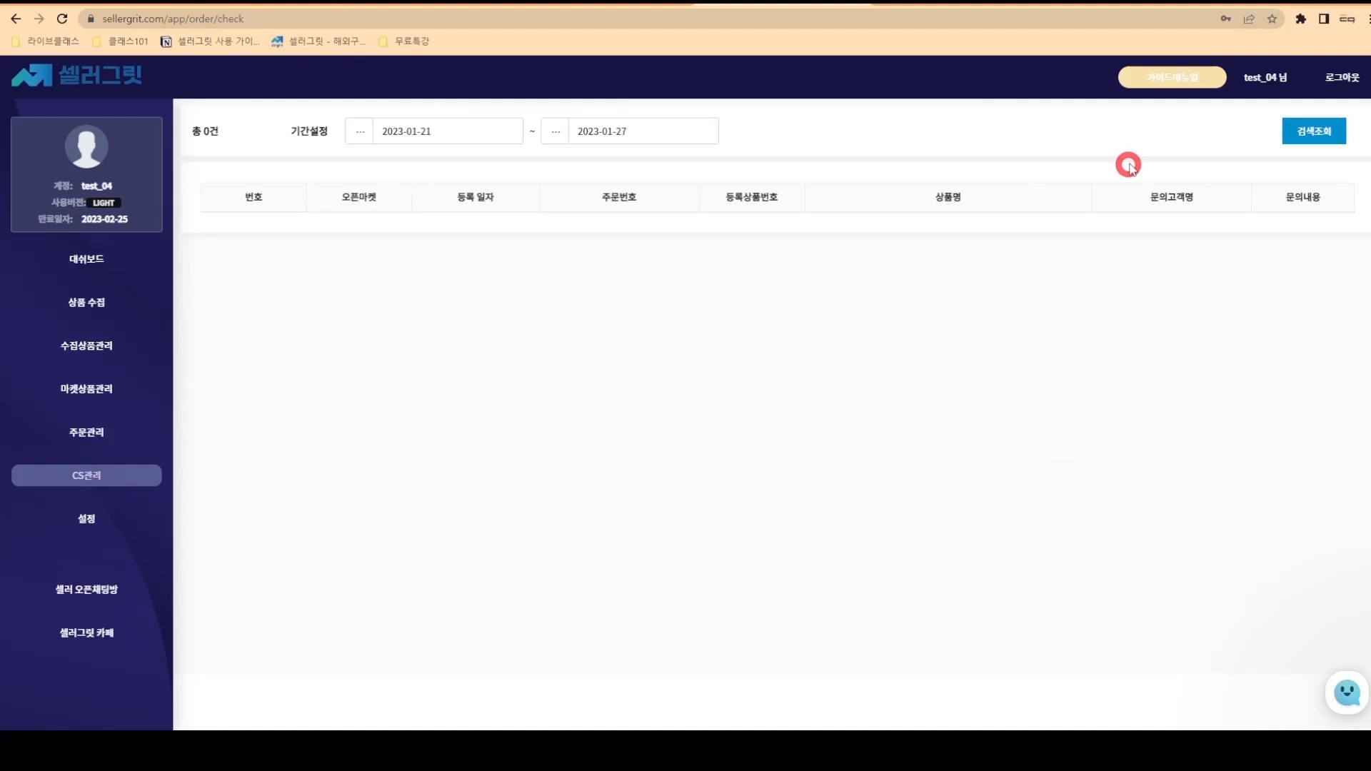
- Collect the Smart Store inquiries into CS management and view the inquired clock's product page
left_click(1300, 137)
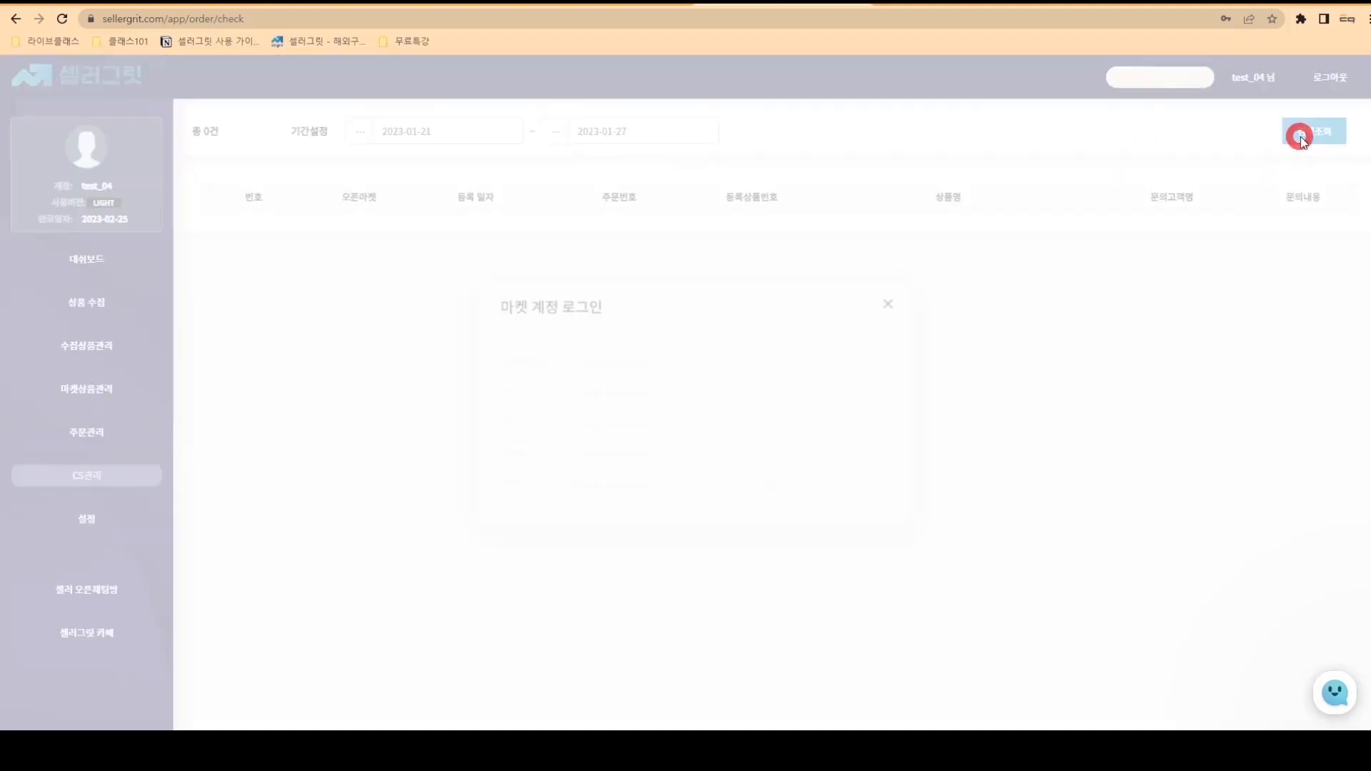
left_click(682, 357)
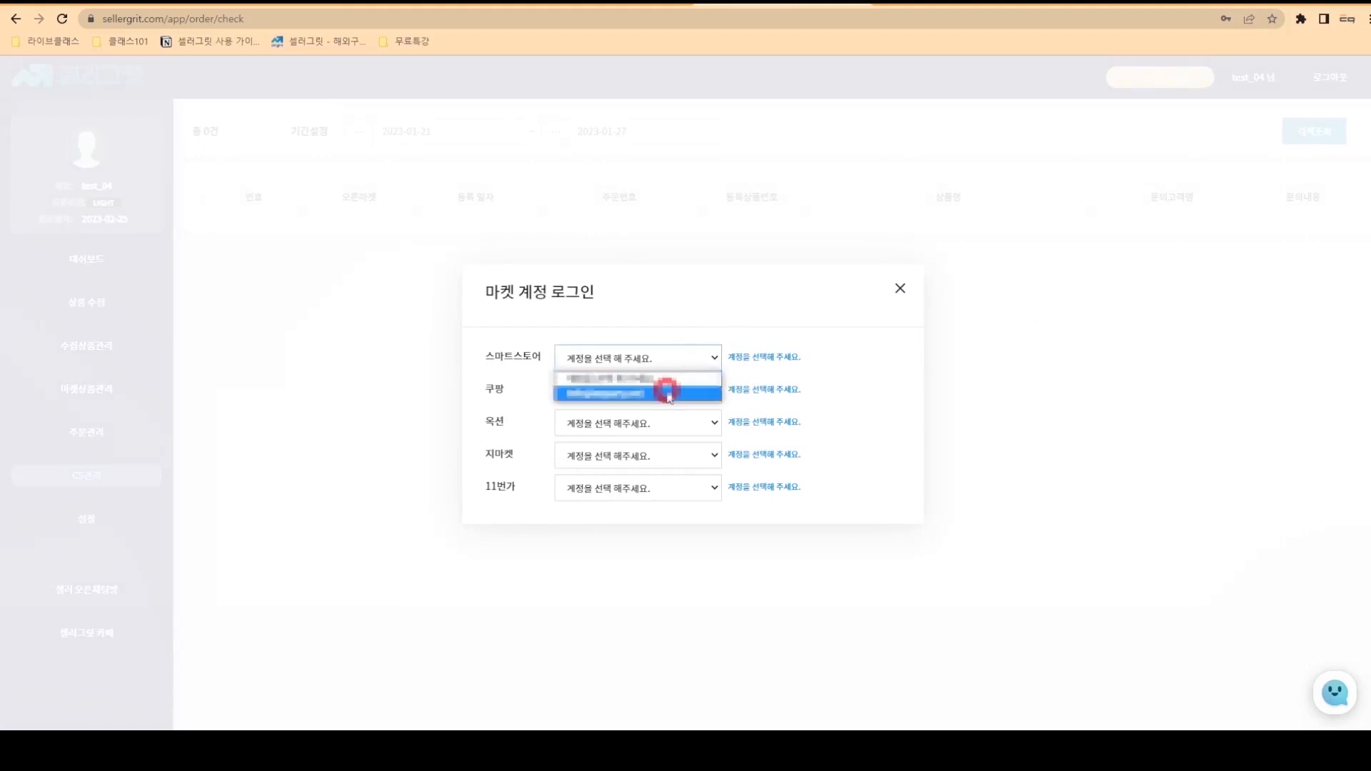
left_click(669, 394)
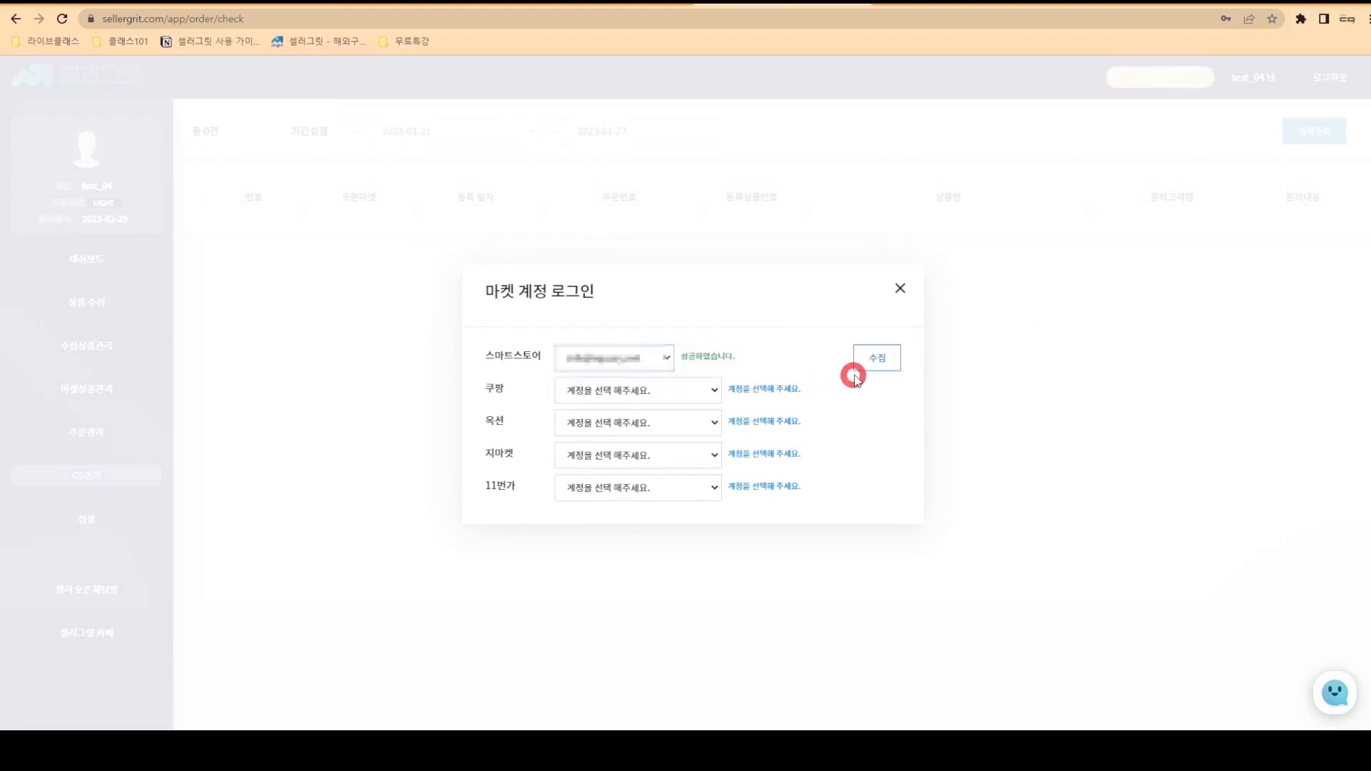
left_click(876, 362)
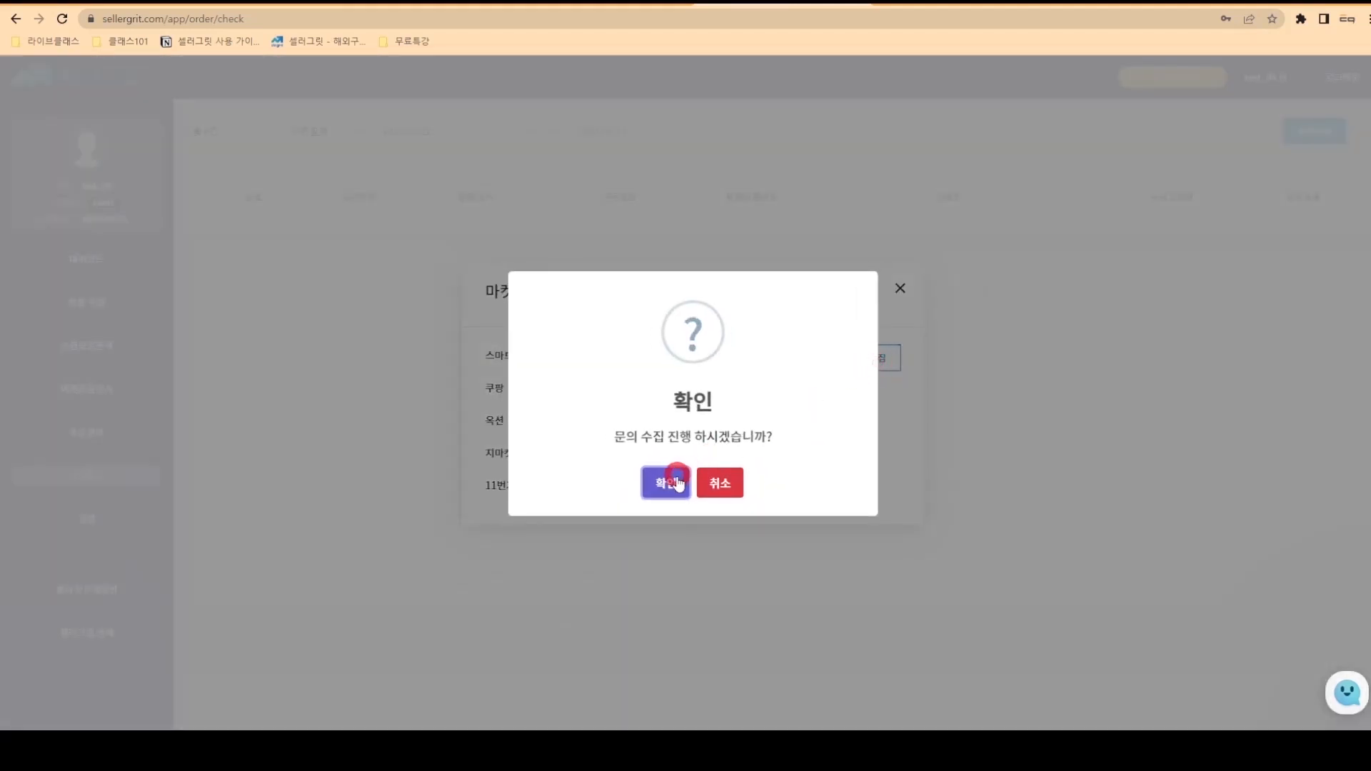
left_click(668, 482)
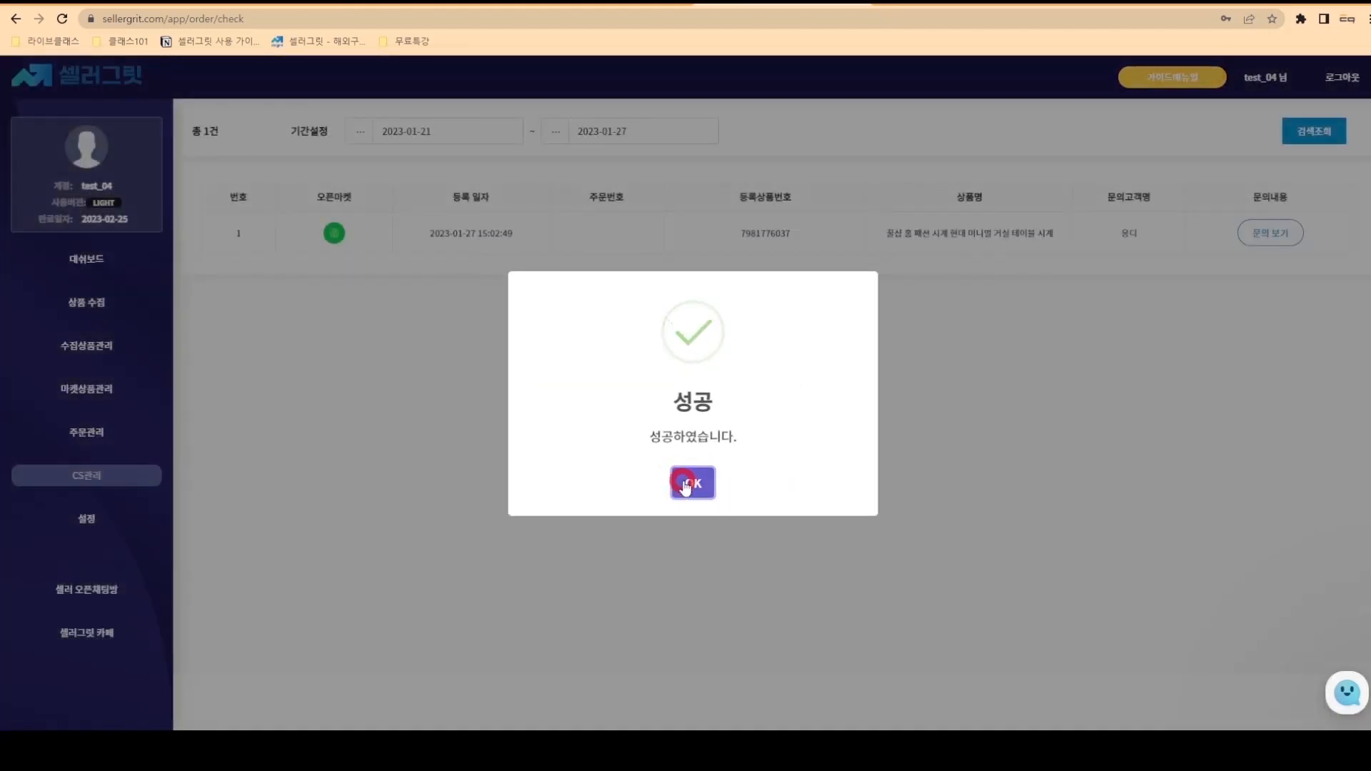
left_click(684, 484)
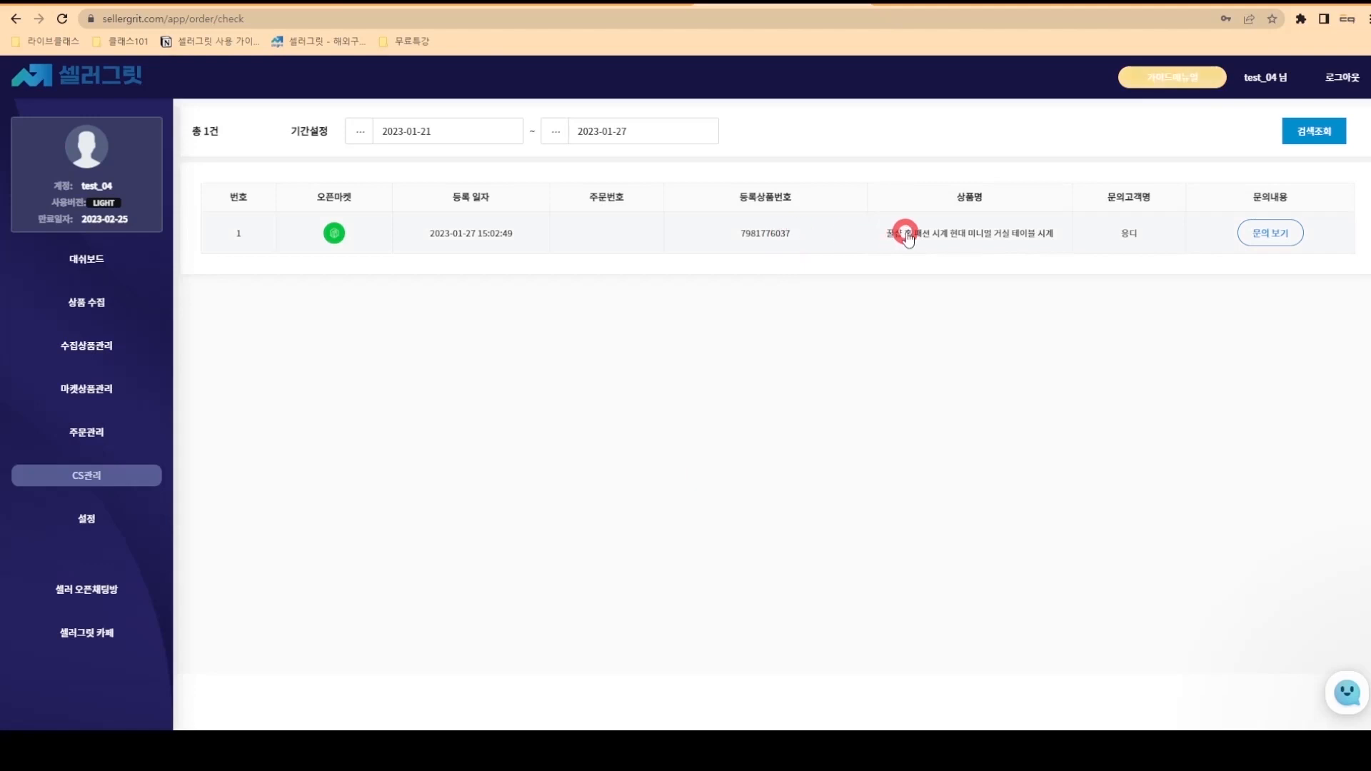
left_click(939, 233)
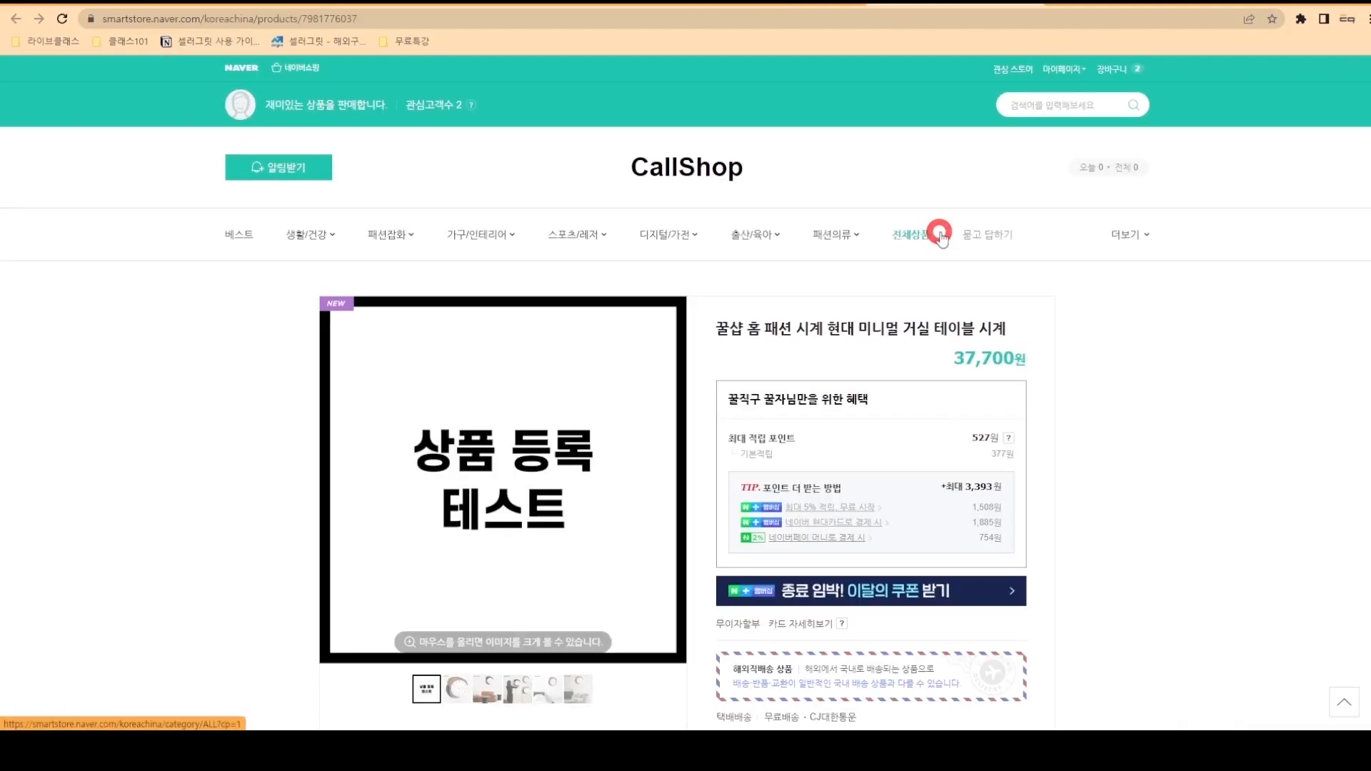
left_click(1032, 3)
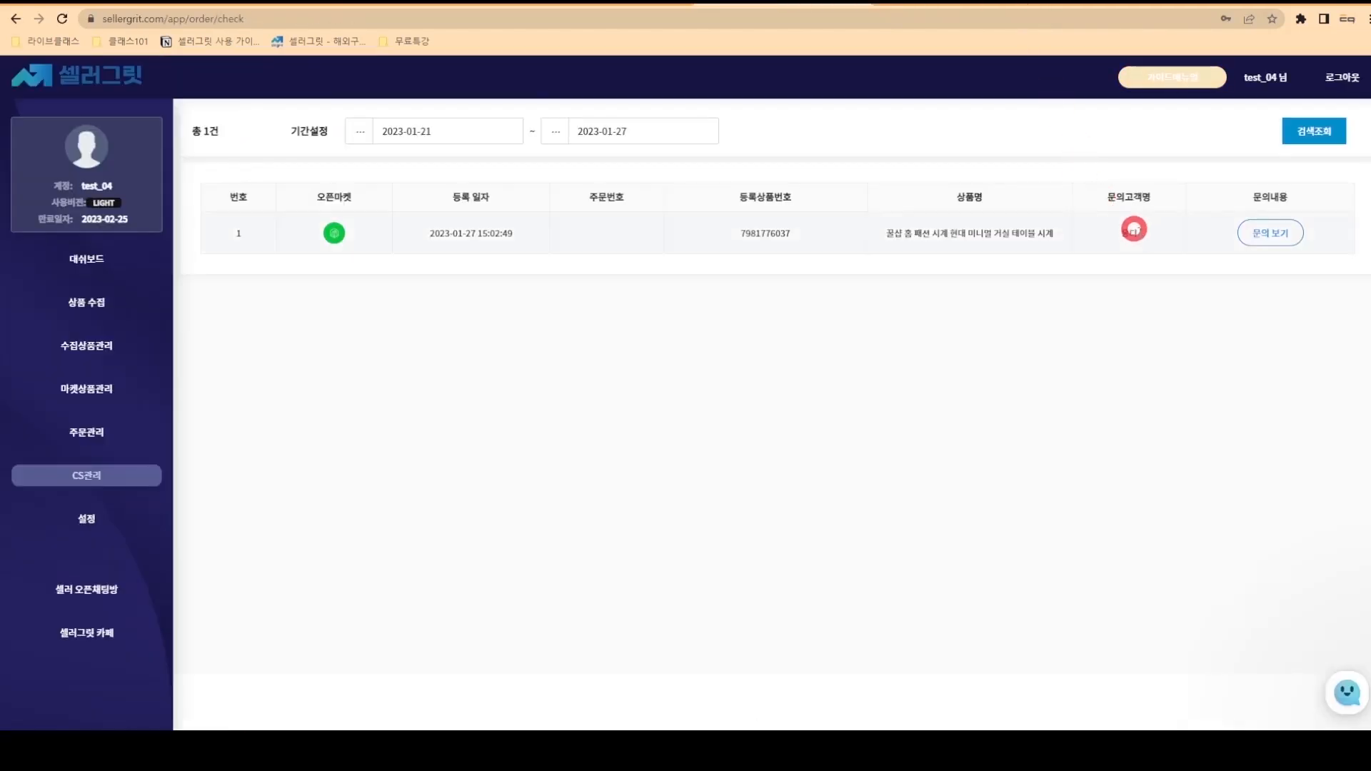
- Answer the clock shipping inquiry with '영업일 기준 3일 정도 소요됩니다.' and register the reply
left_click(1251, 235)
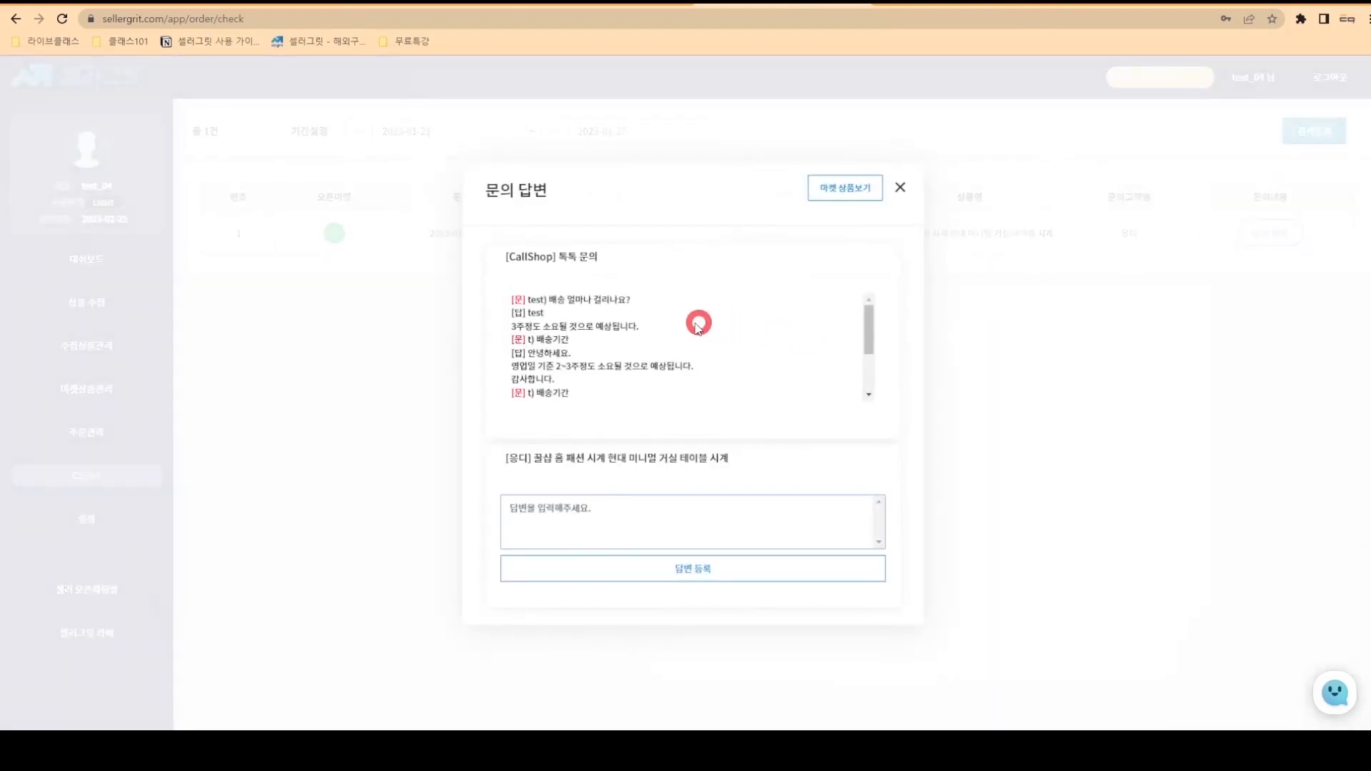
scroll(633, 349, "down", 1)
scroll(634, 347, "down", 1)
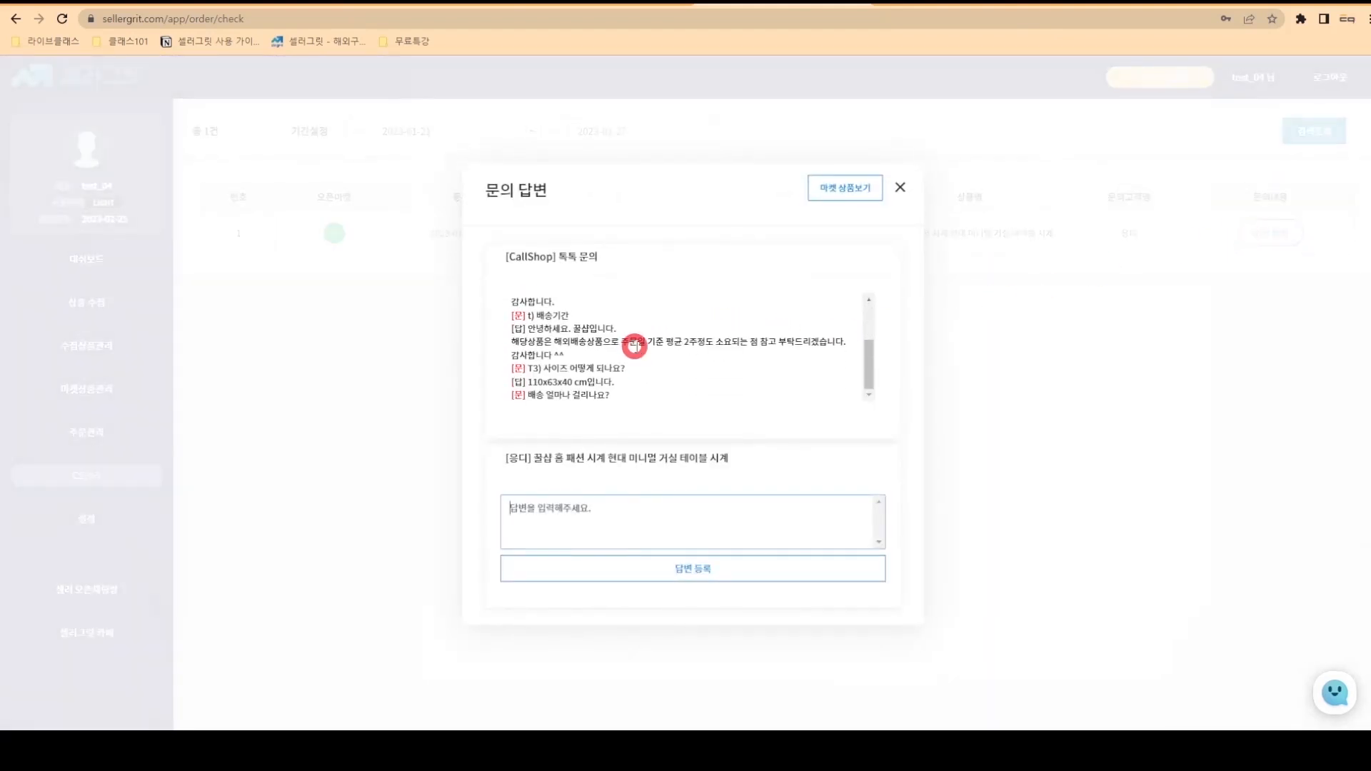
left_click_drag(528, 394, 643, 402)
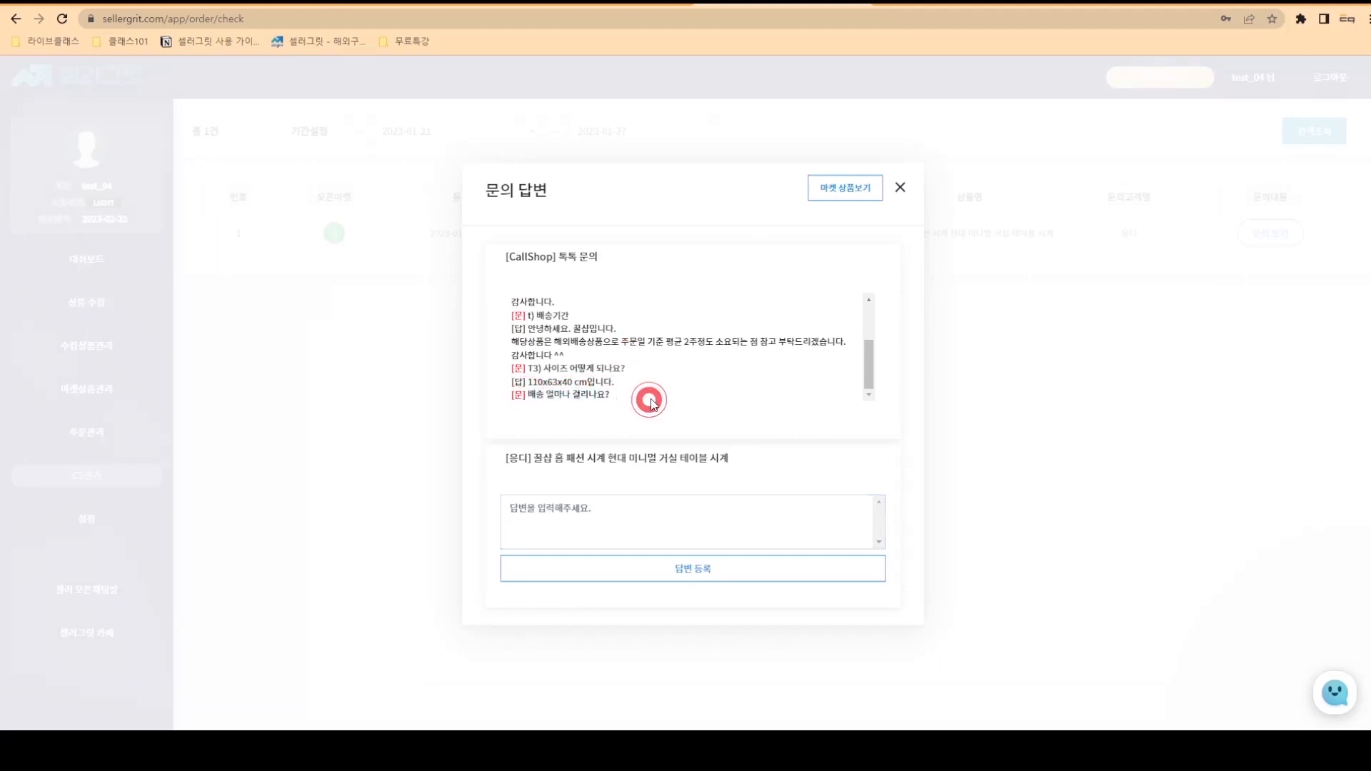
left_click(556, 522)
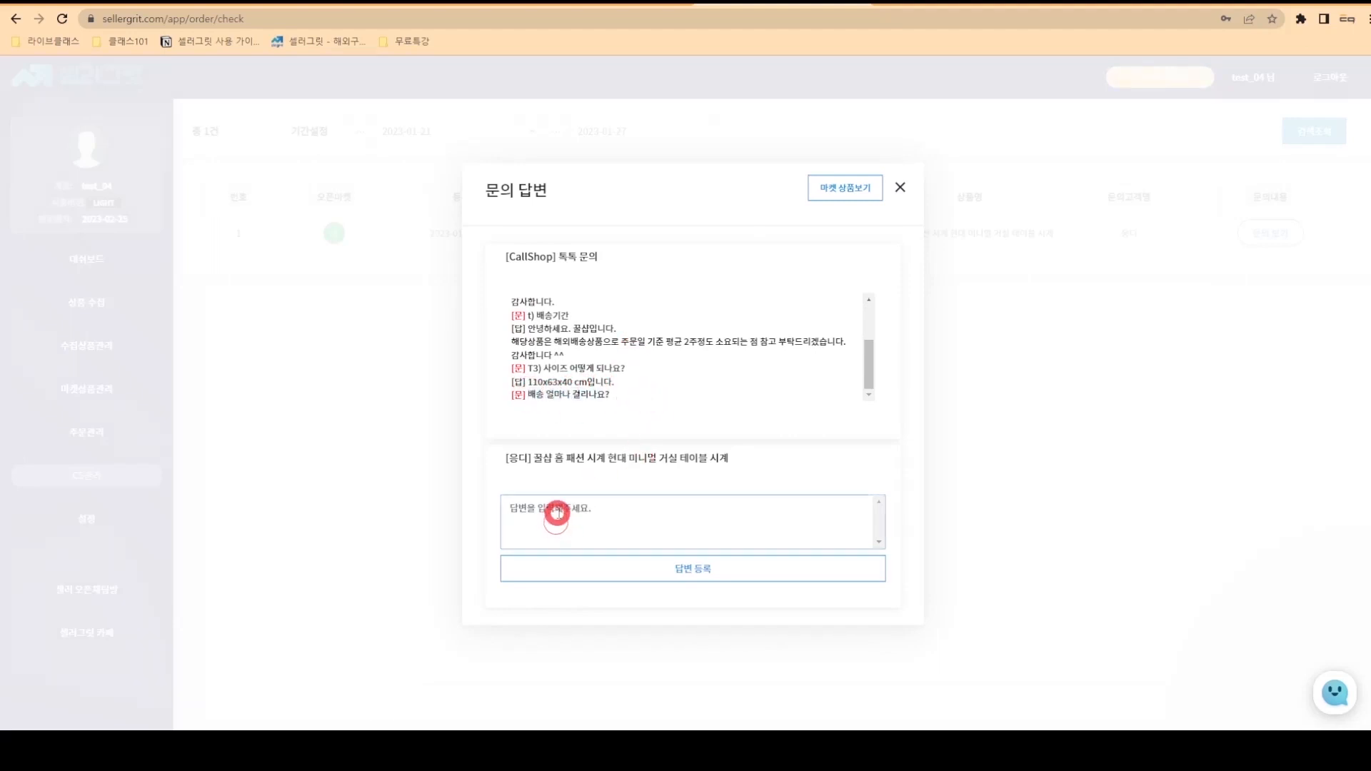
type("ㅇ")
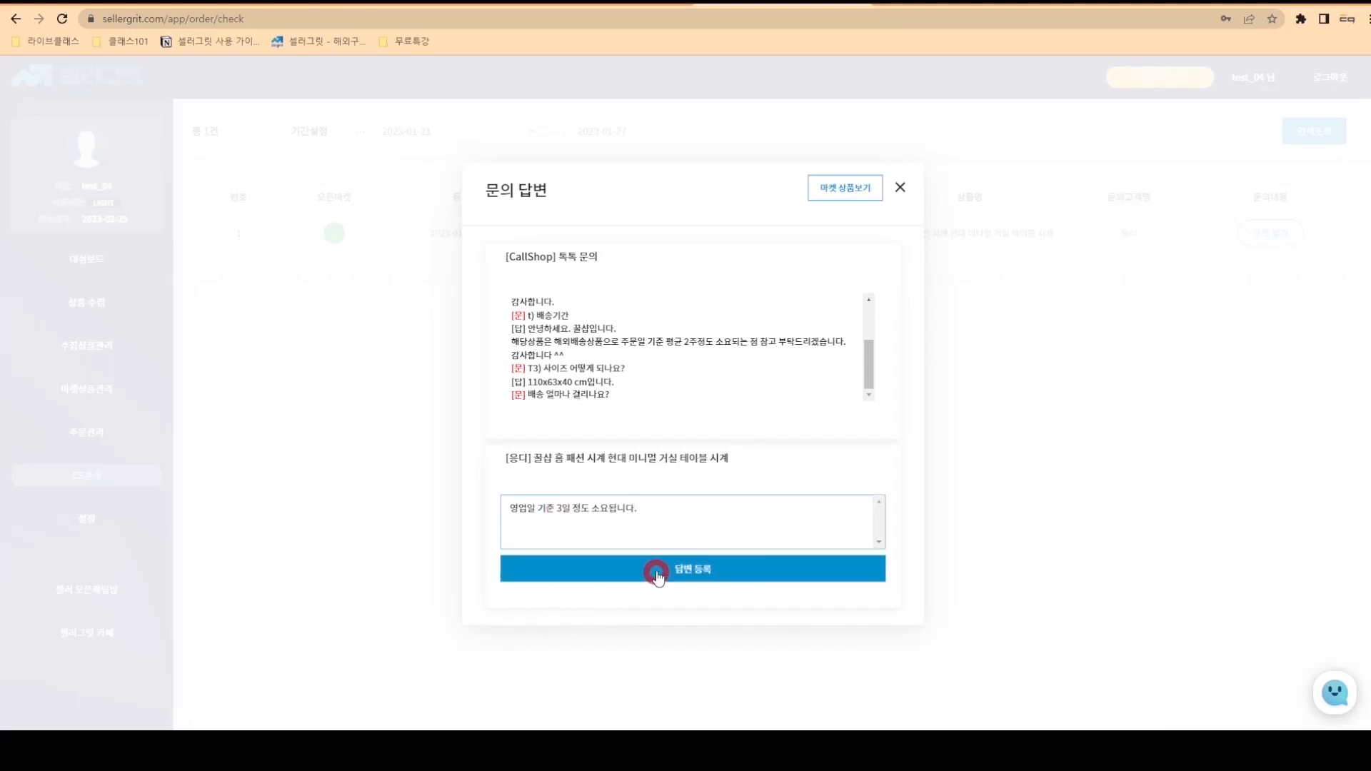
left_click(660, 564)
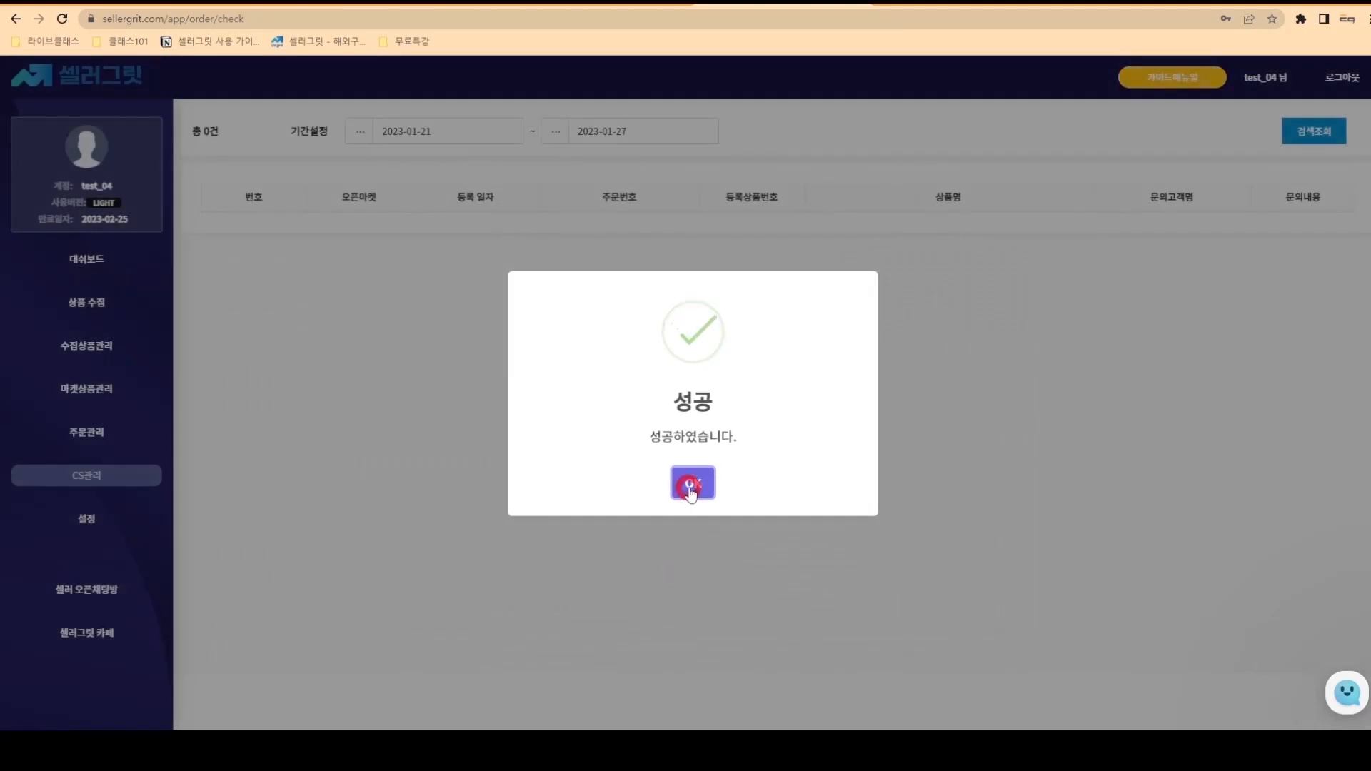
left_click(691, 490)
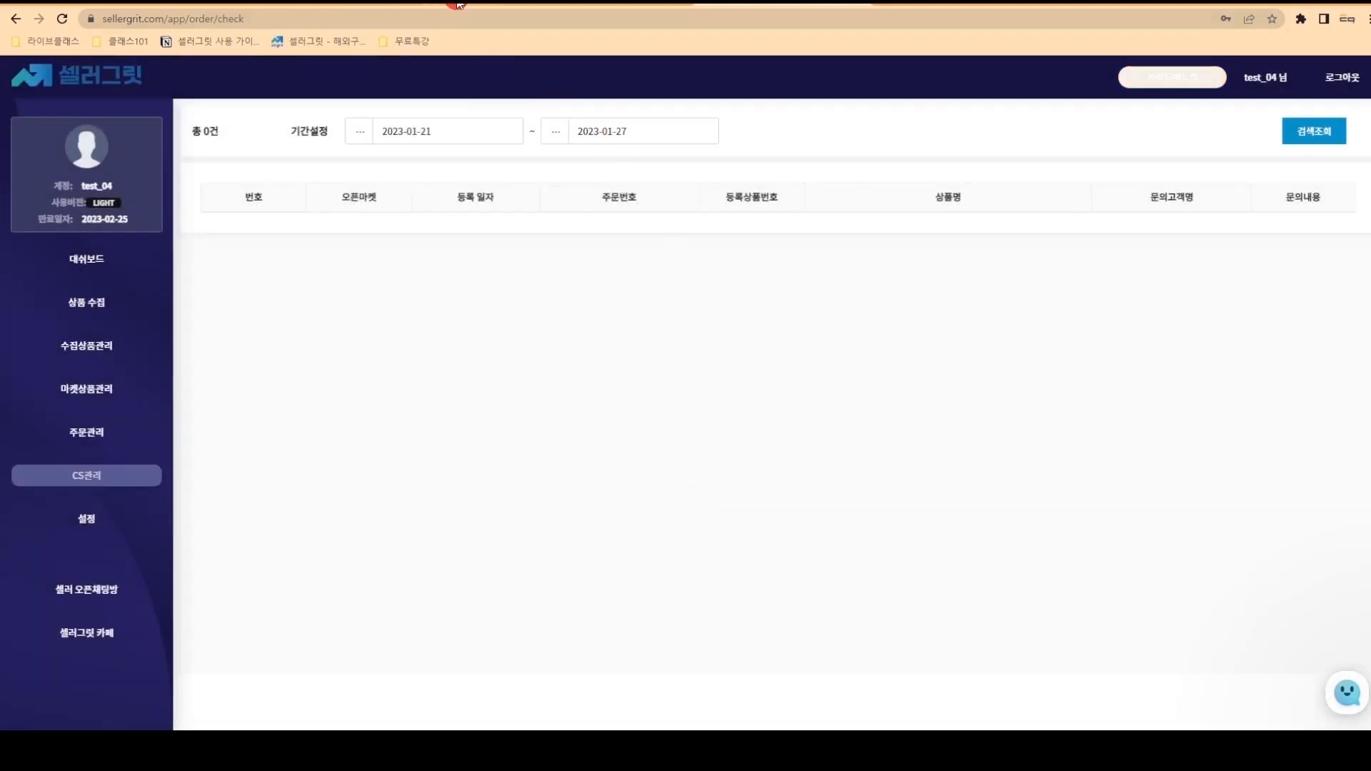
- Check the 3-day reply in Smart Store's TalkTalk chat (전체 tab), then go back to SellerGrit CS관리
left_click(458, 4)
scroll(527, 227, "up", 6)
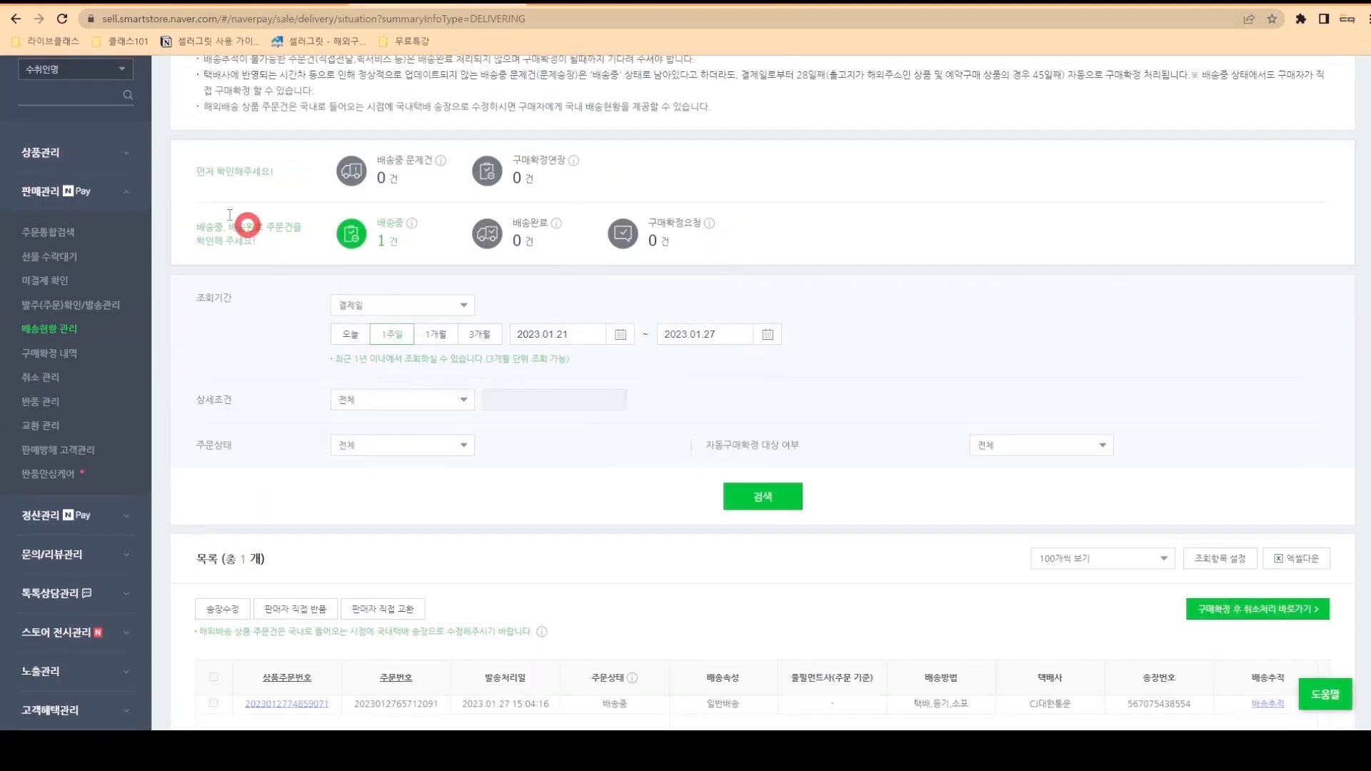
left_click(129, 77)
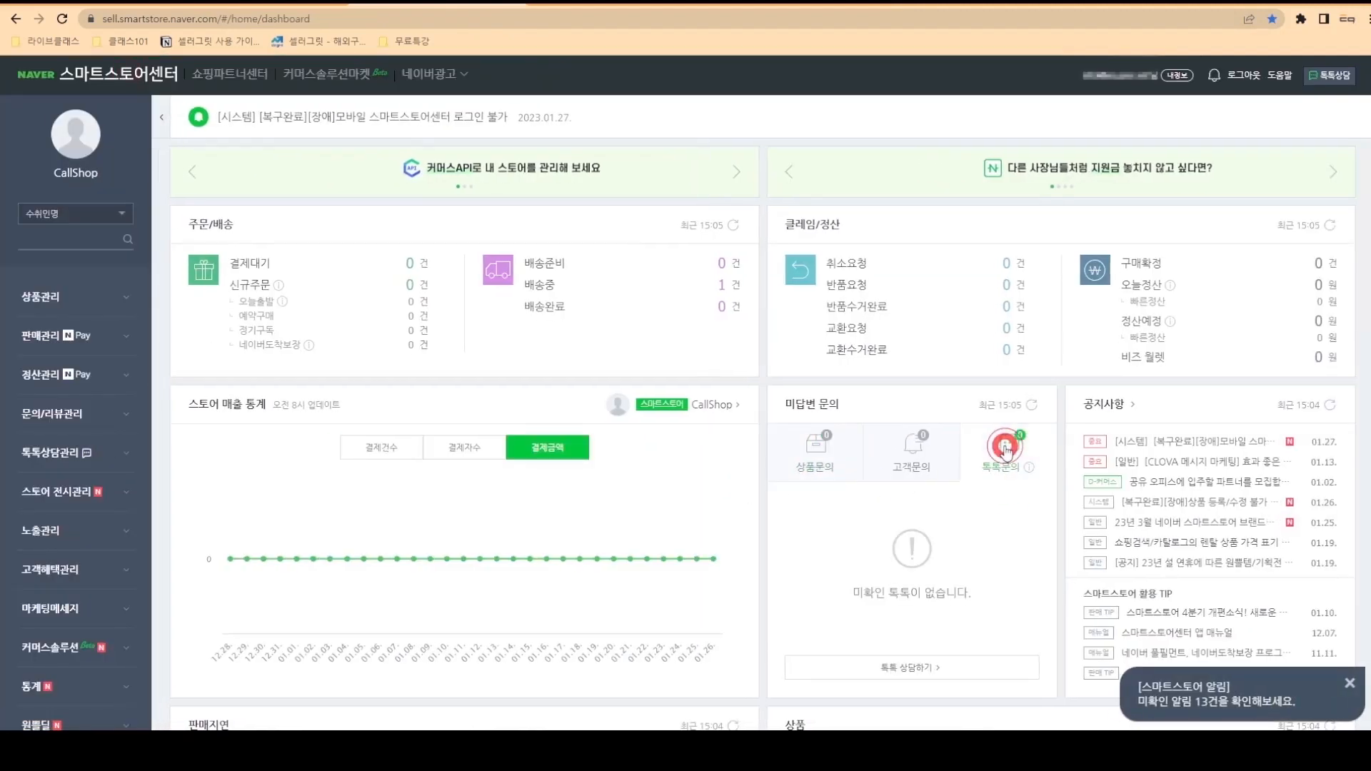
left_click(933, 669)
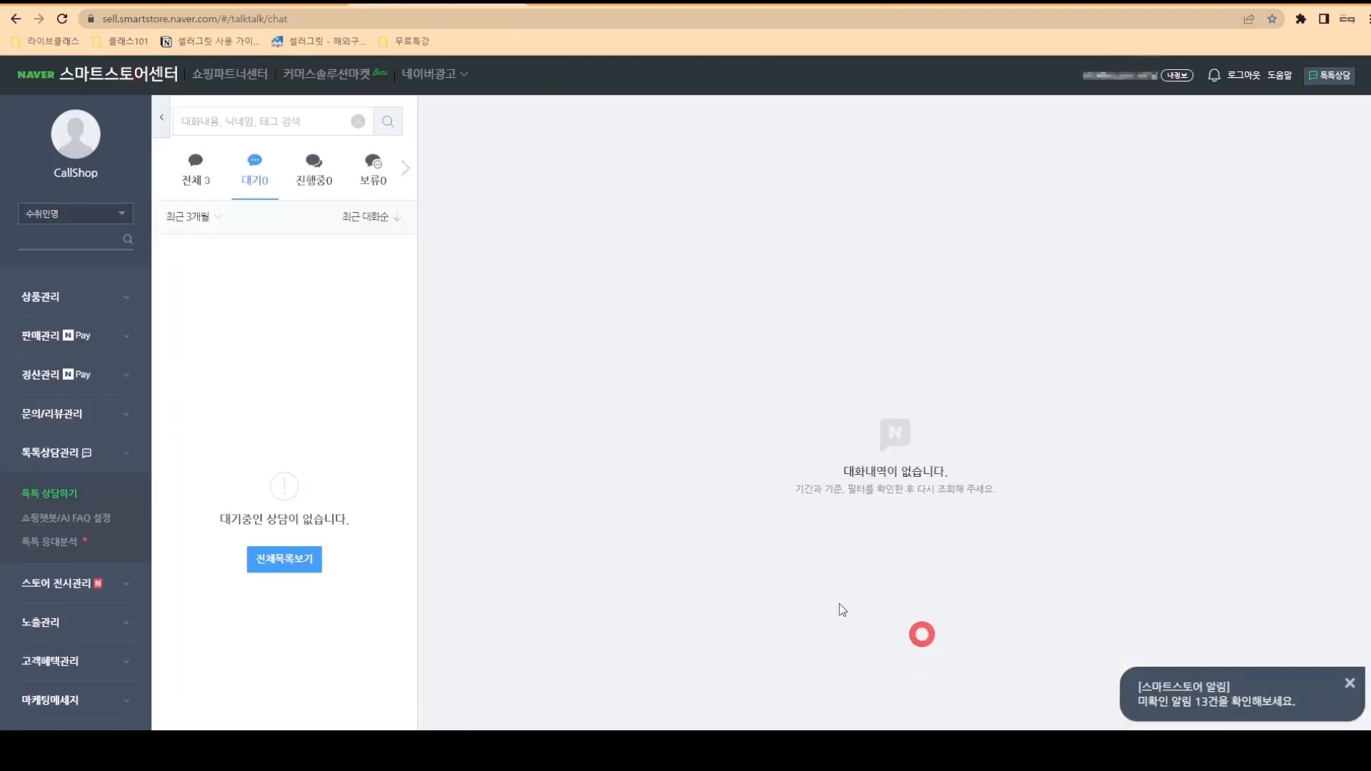
left_click(202, 177)
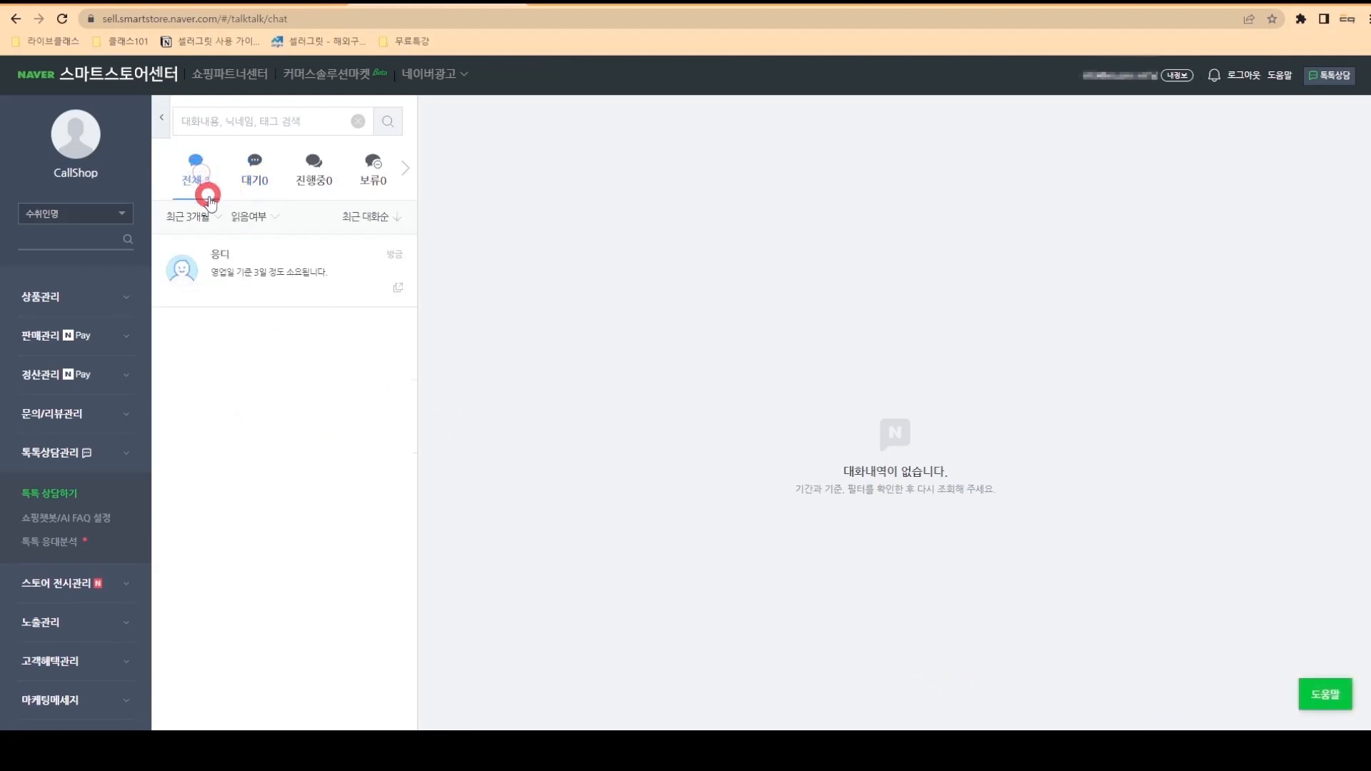
left_click(321, 274)
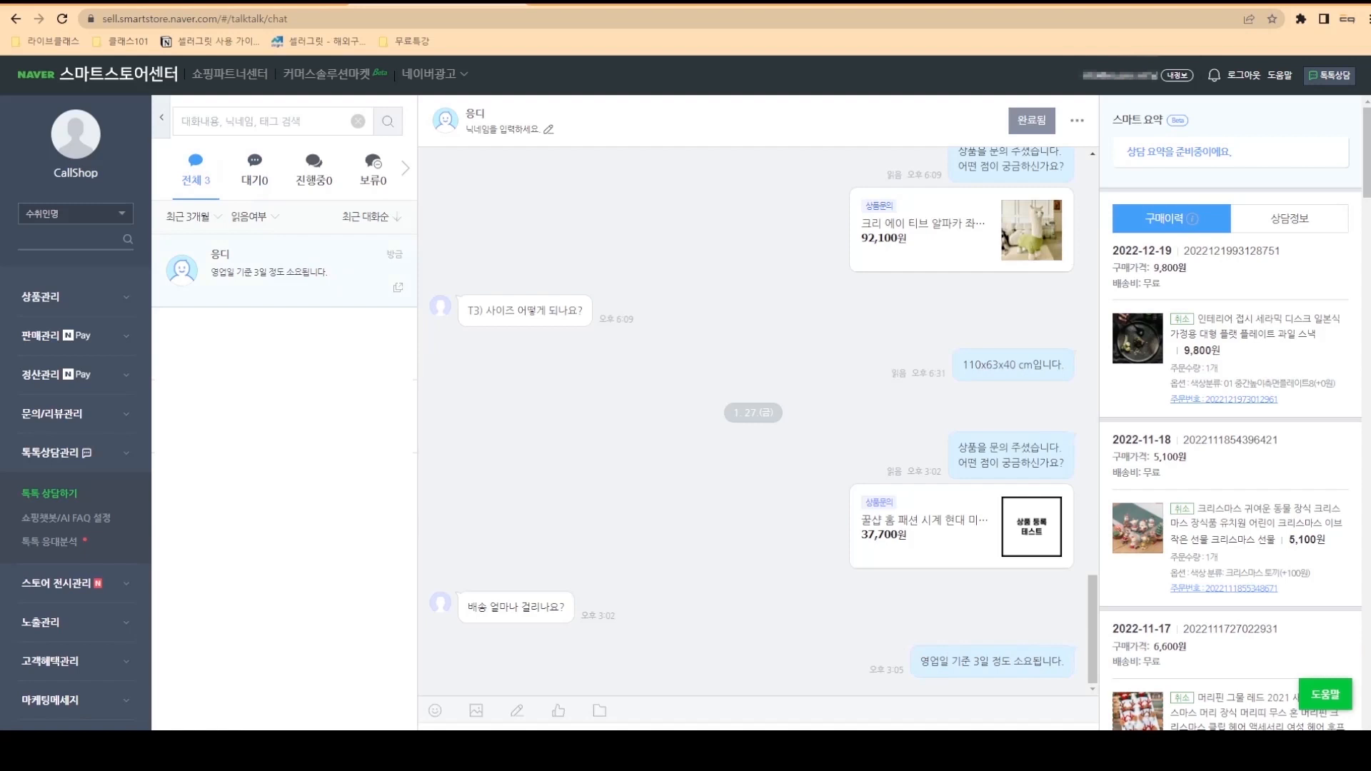
left_click(109, 475)
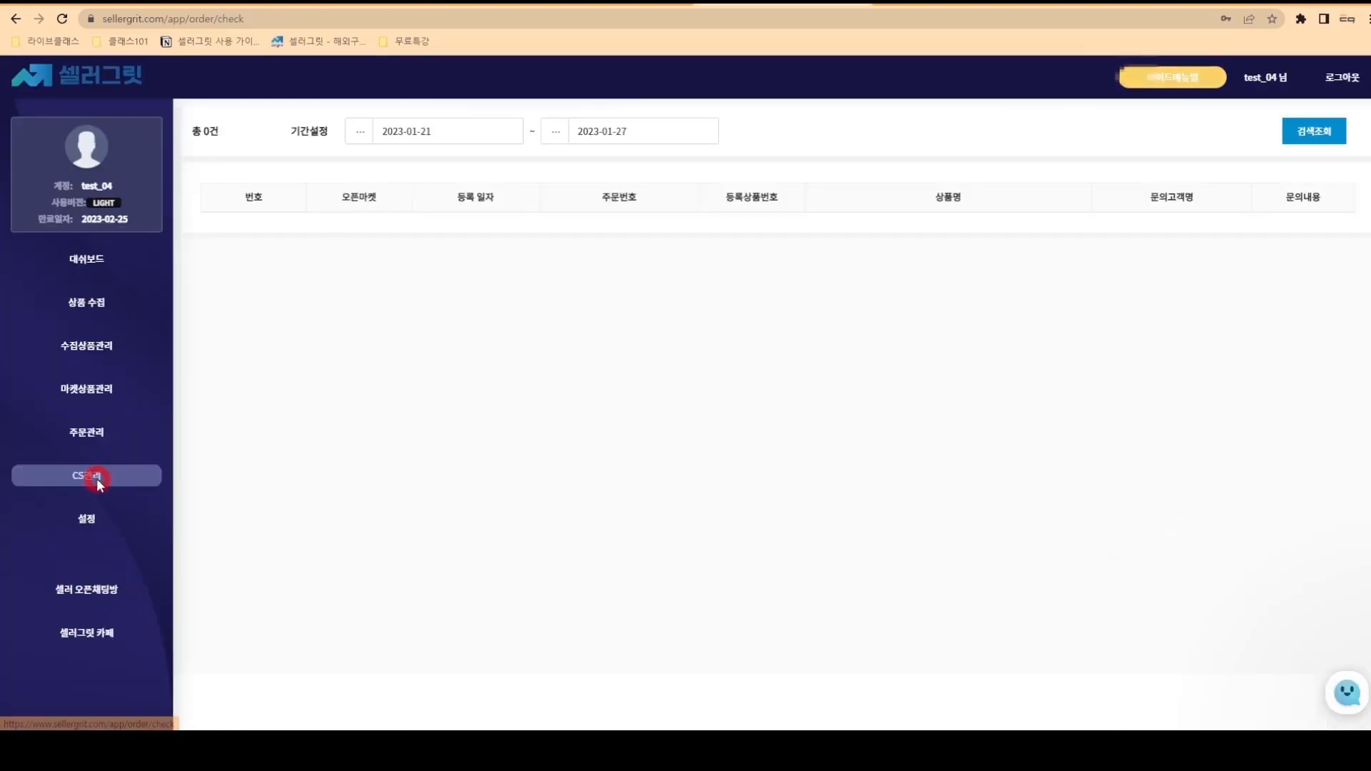